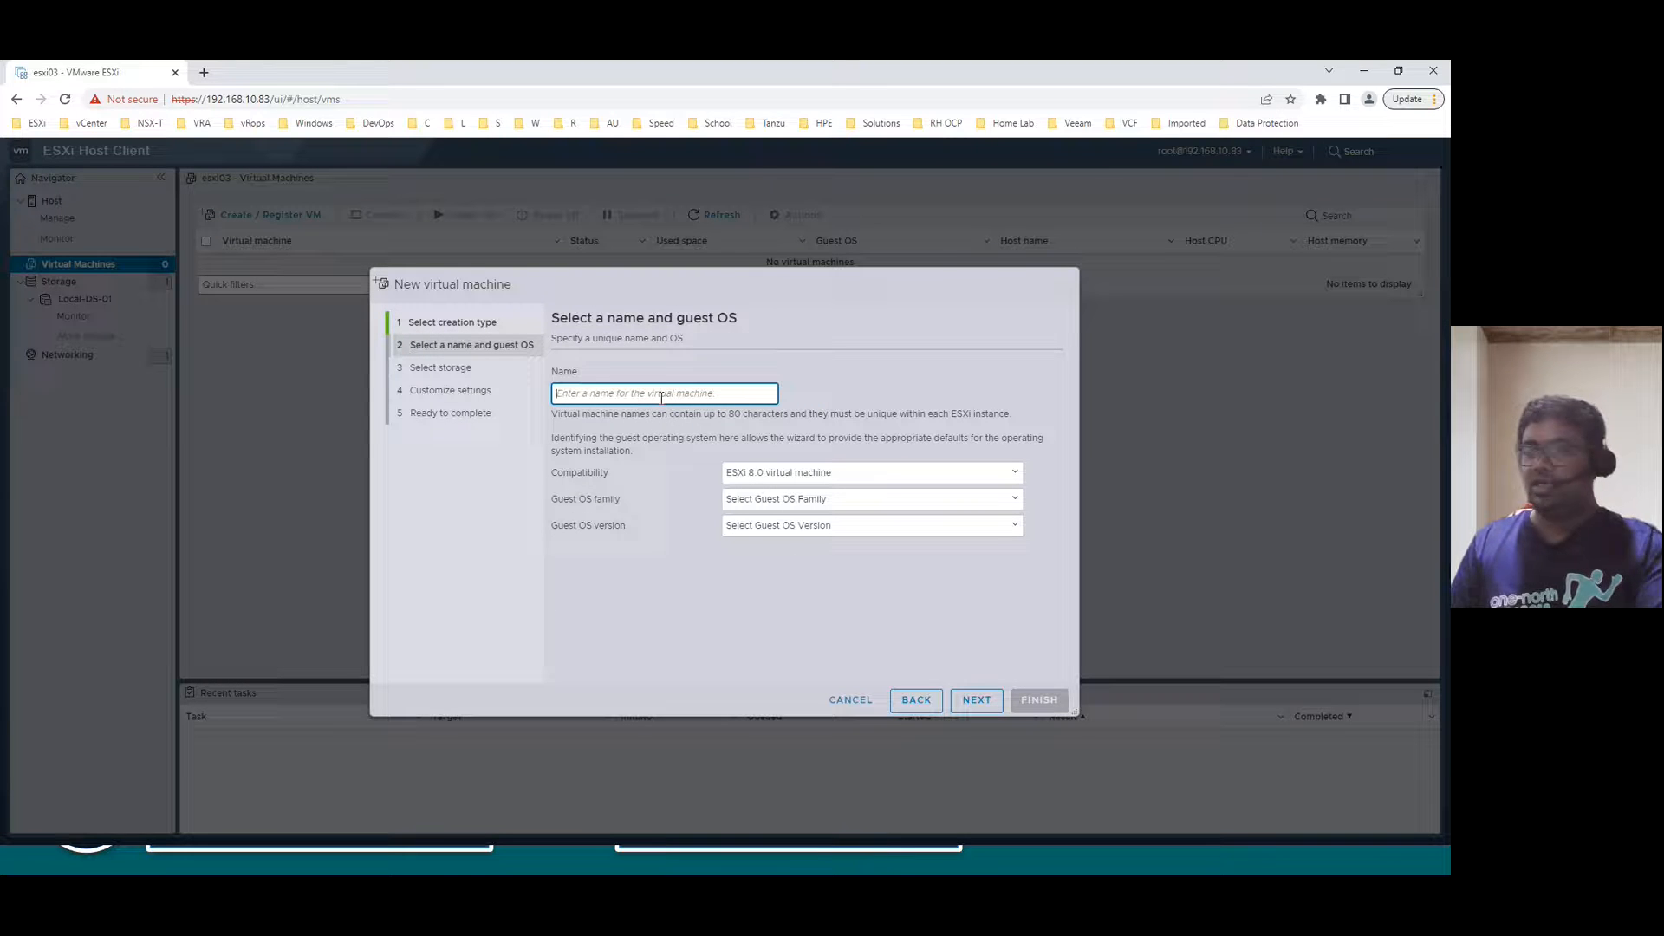
- Name the new virtual machine AD01
text(AD)
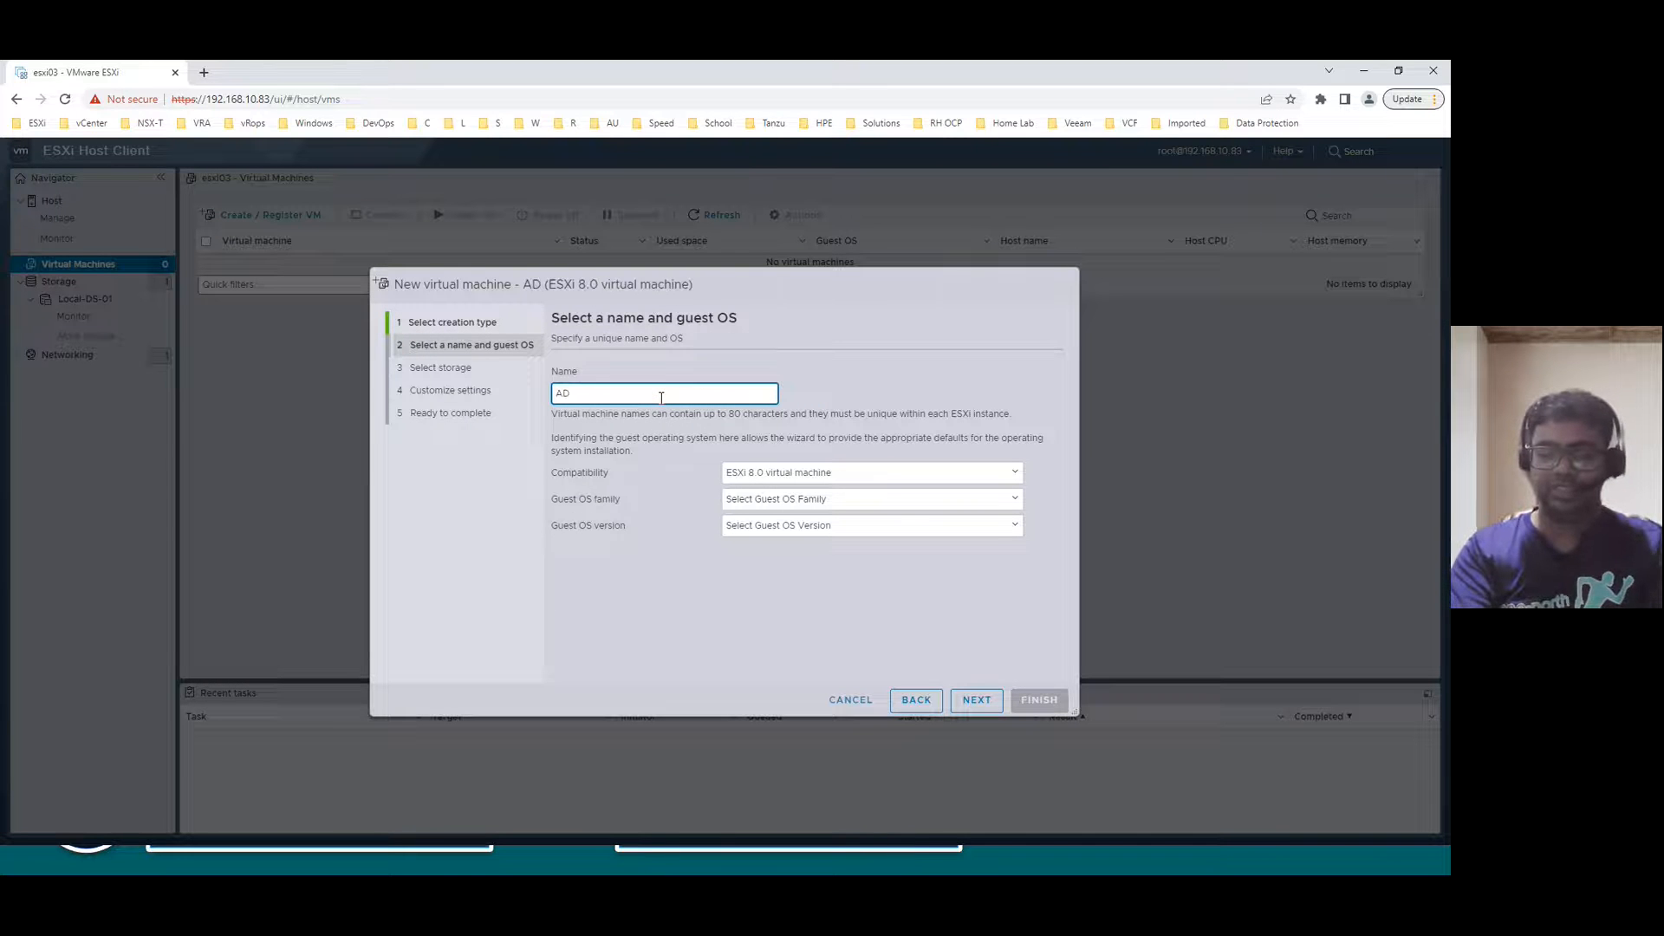
key(BackSpace)
key(BackSpace)
text(ad)
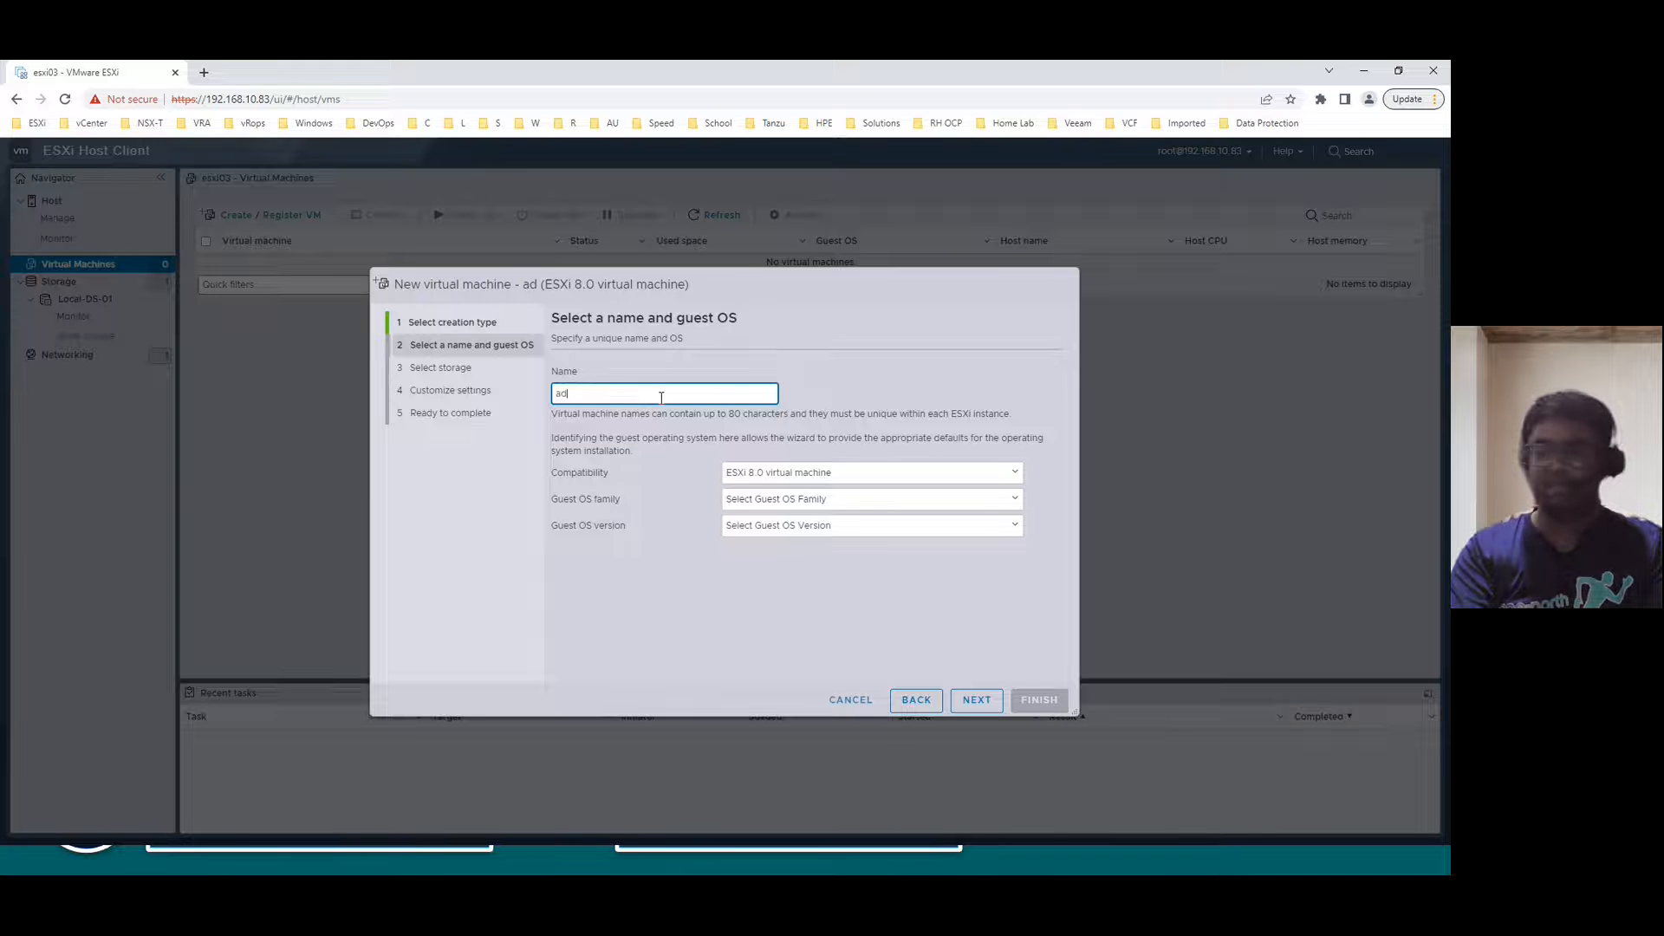
text(01)
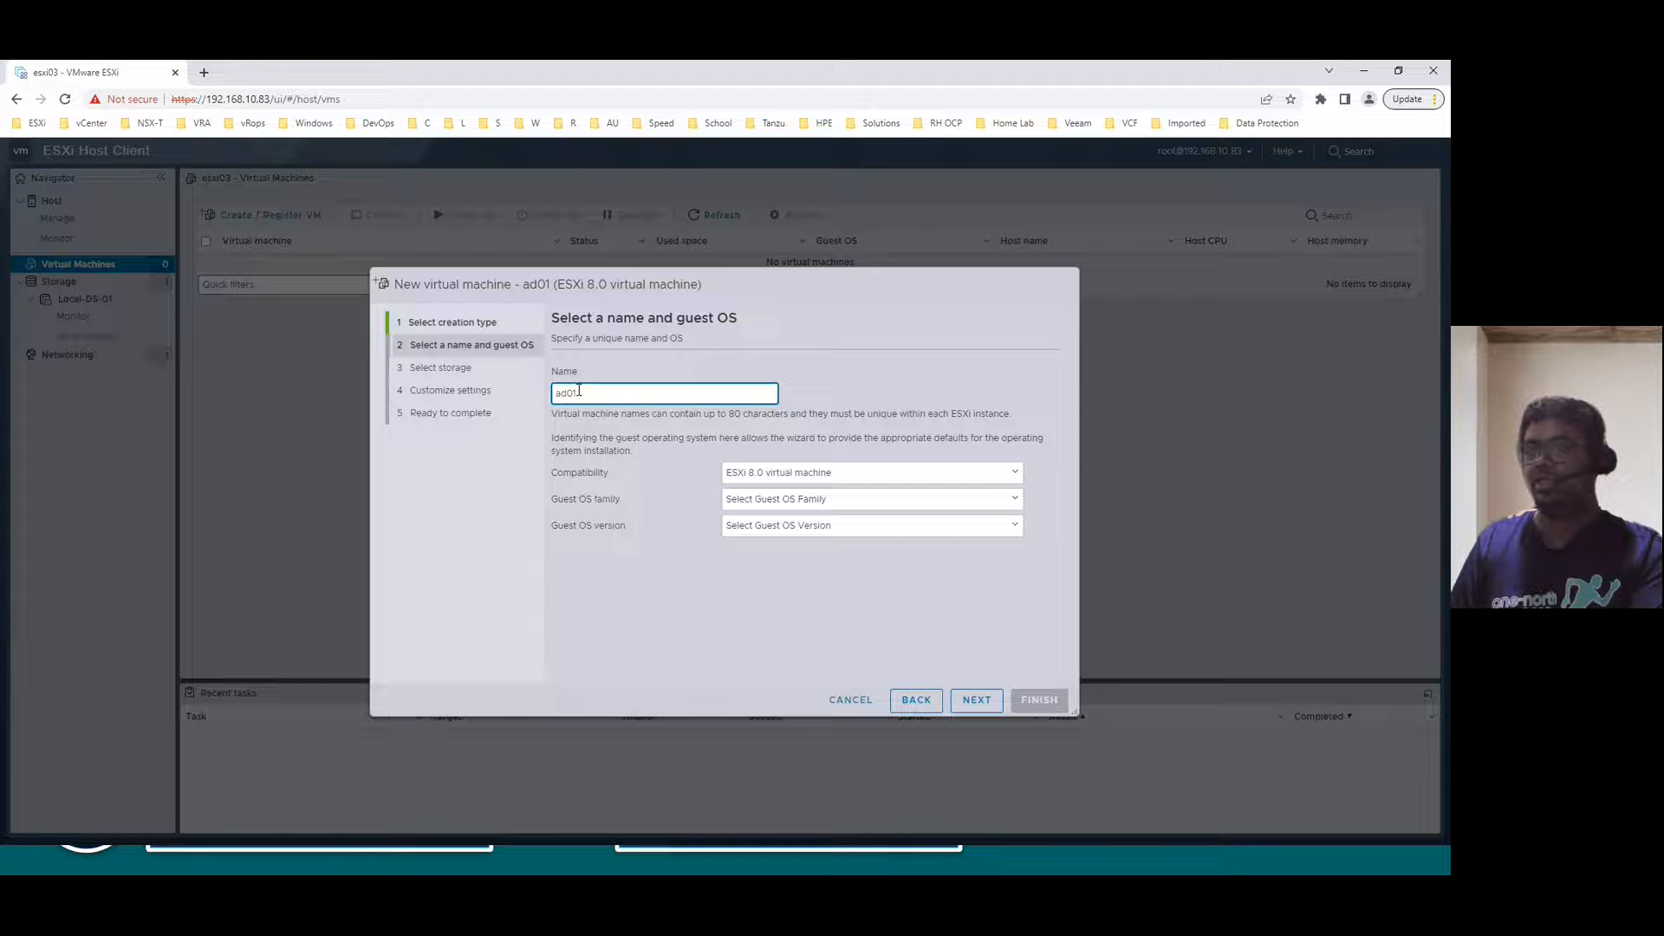
drag(583, 391, 542, 405)
text(AD01)
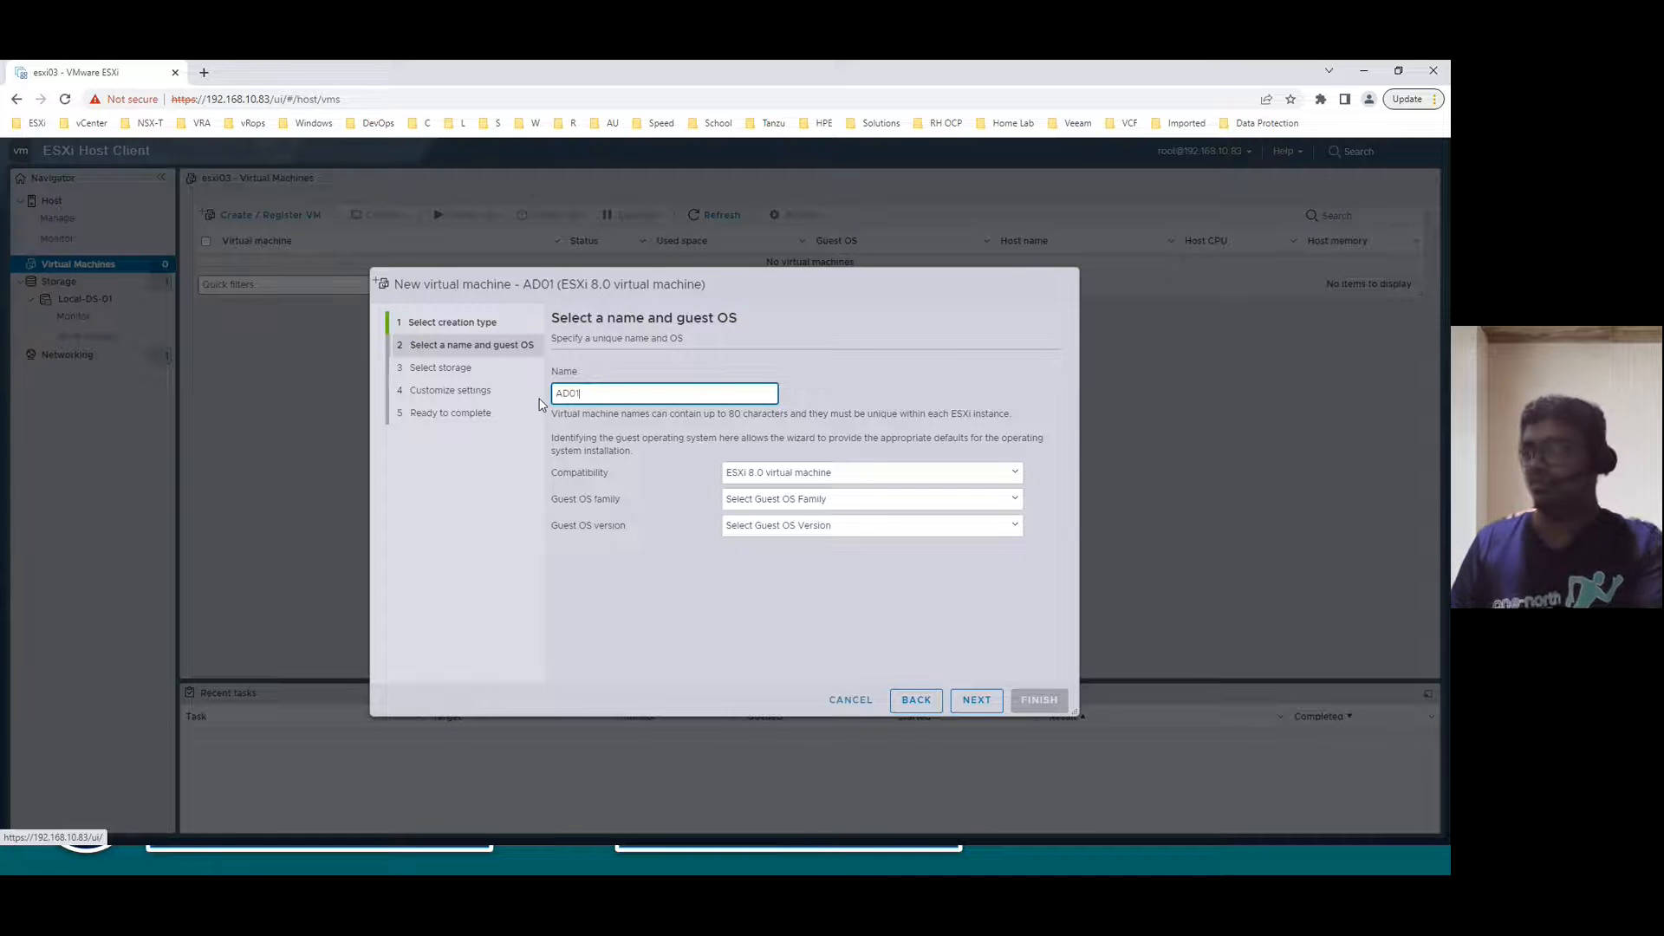
- Set the guest OS to Windows, Microsoft Windows Server 2022 (64-bit), and continue to storage
click(766, 501)
click(757, 562)
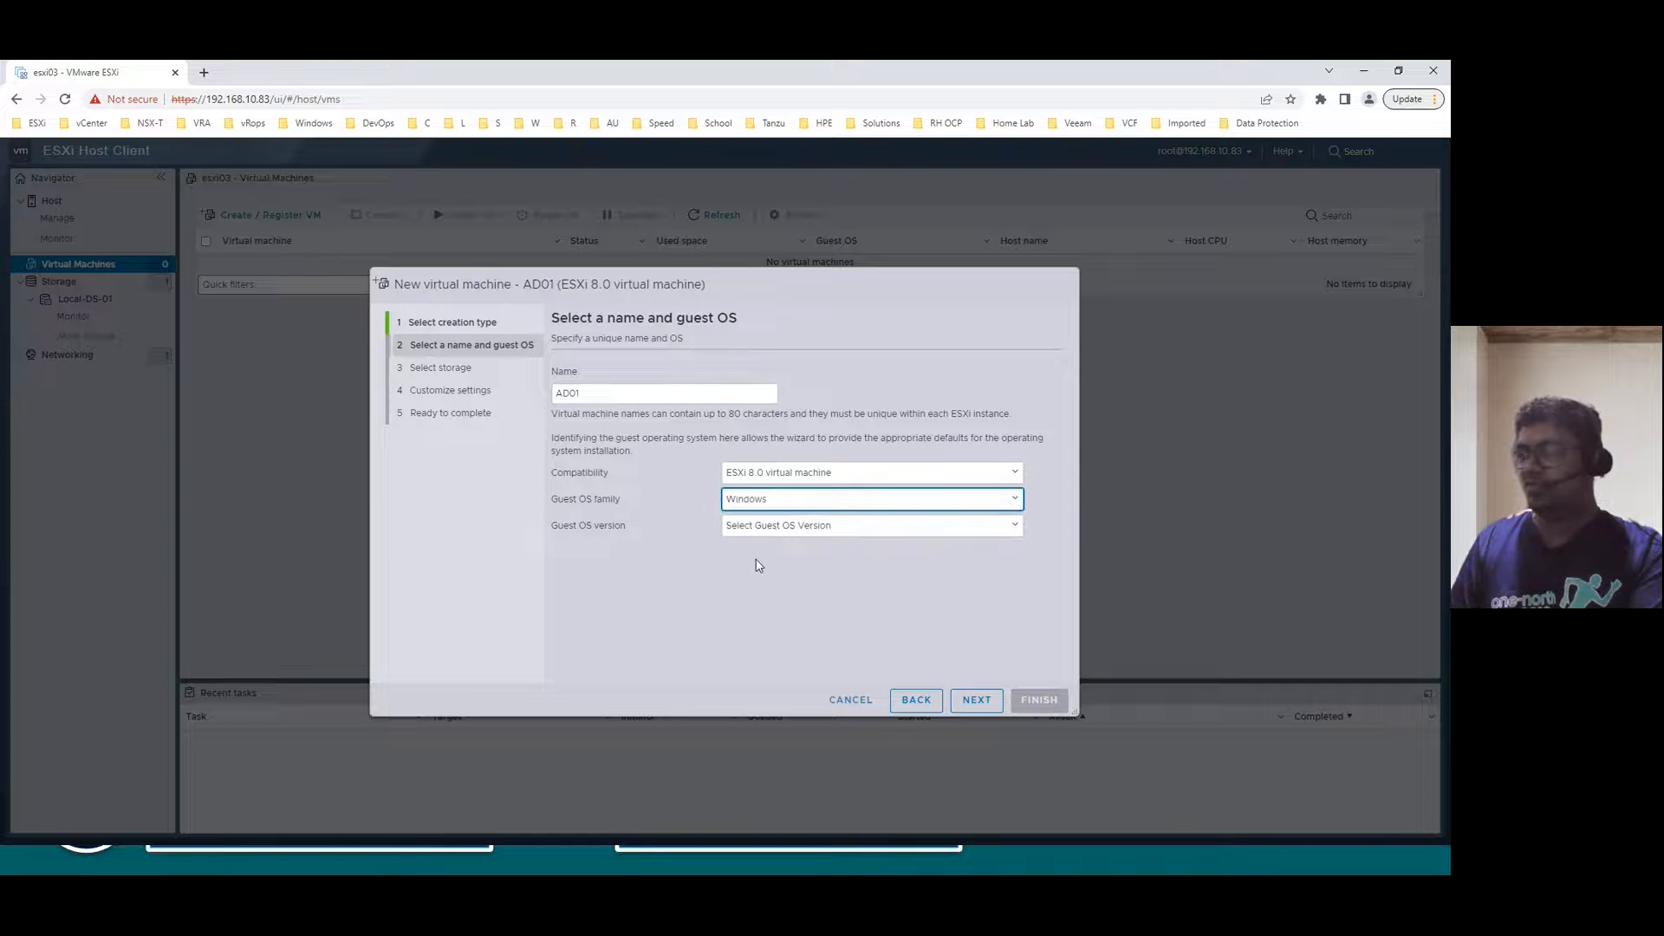
click(780, 525)
scroll(843, 660, down, 5)
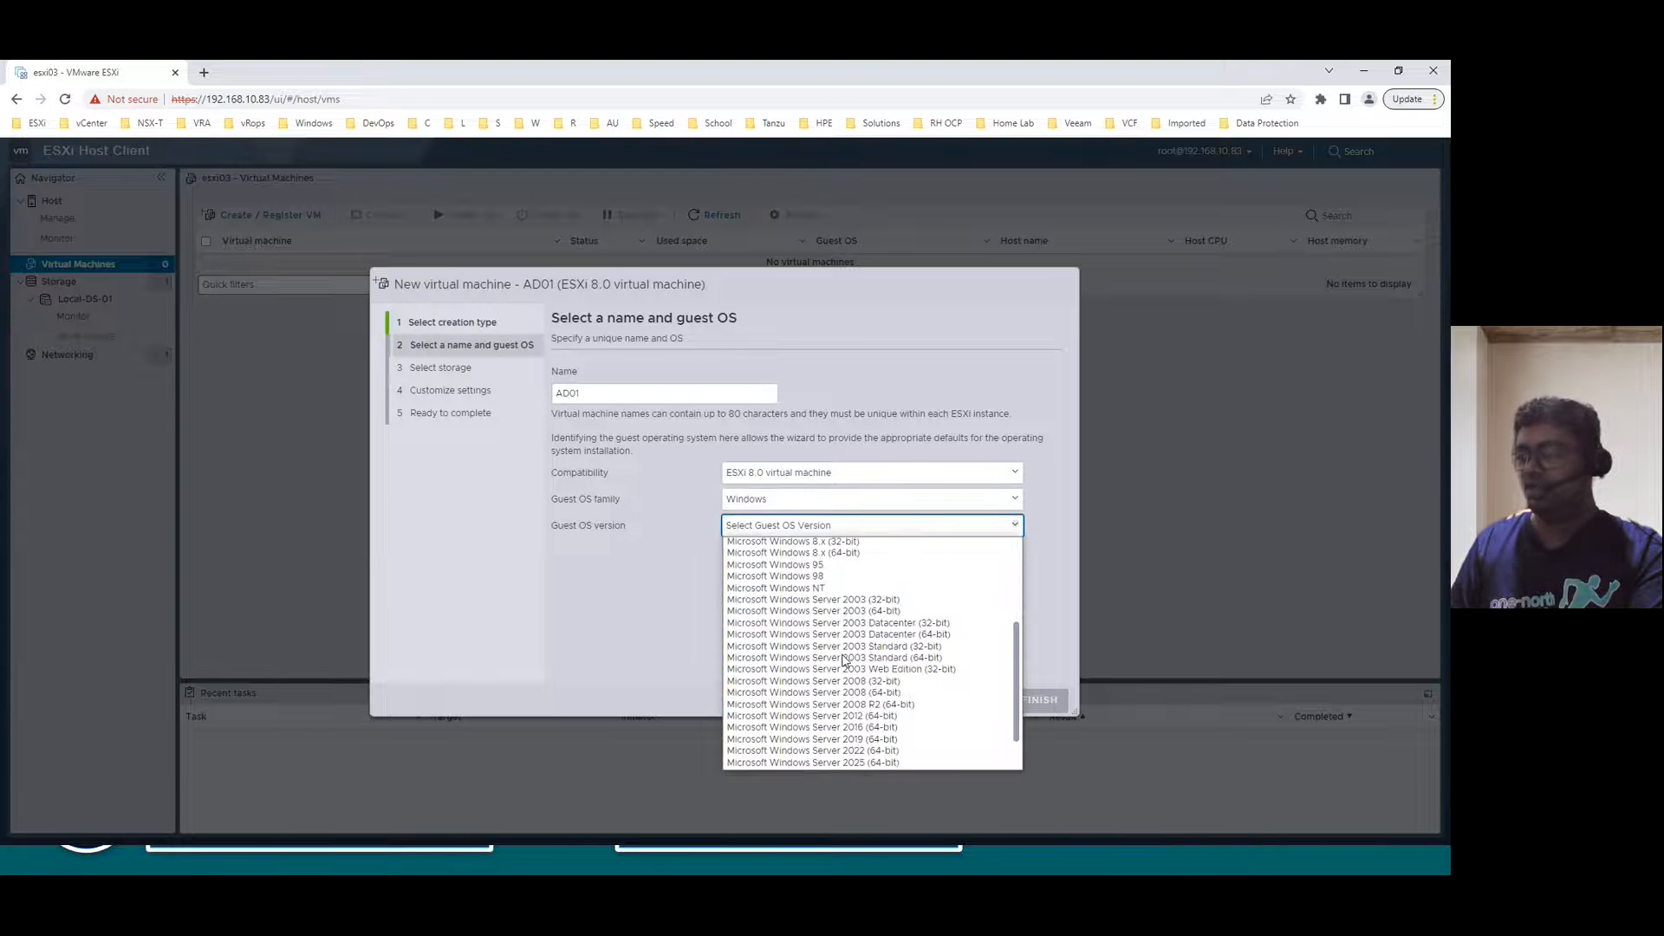
scroll(852, 706, down, 1)
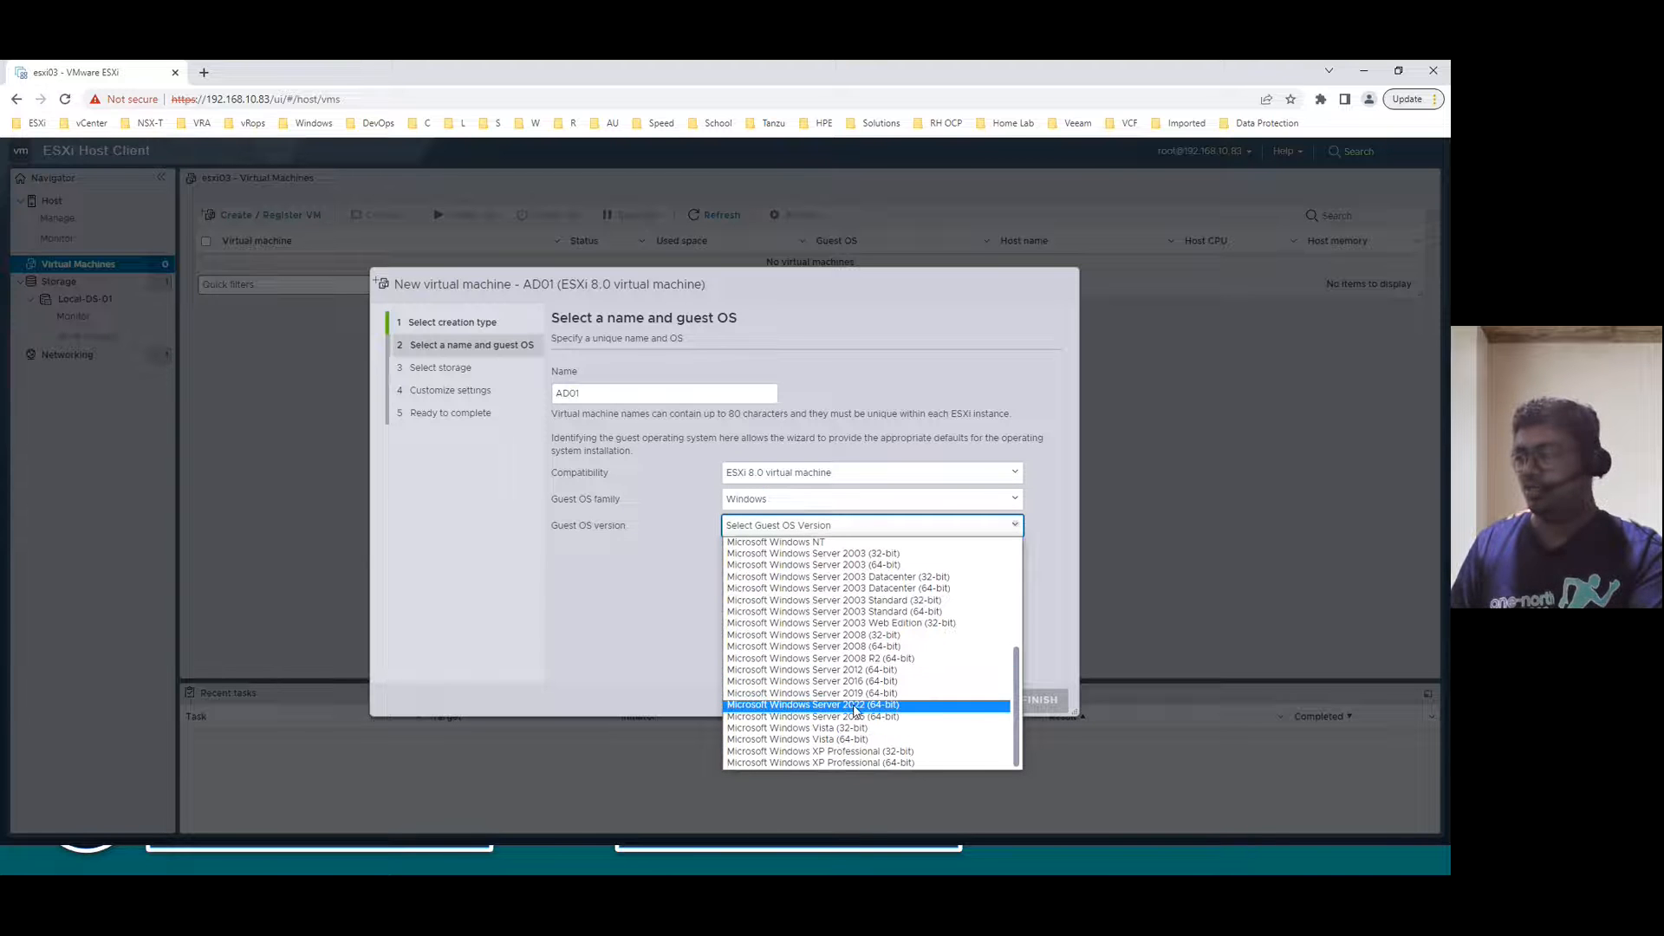
click(855, 705)
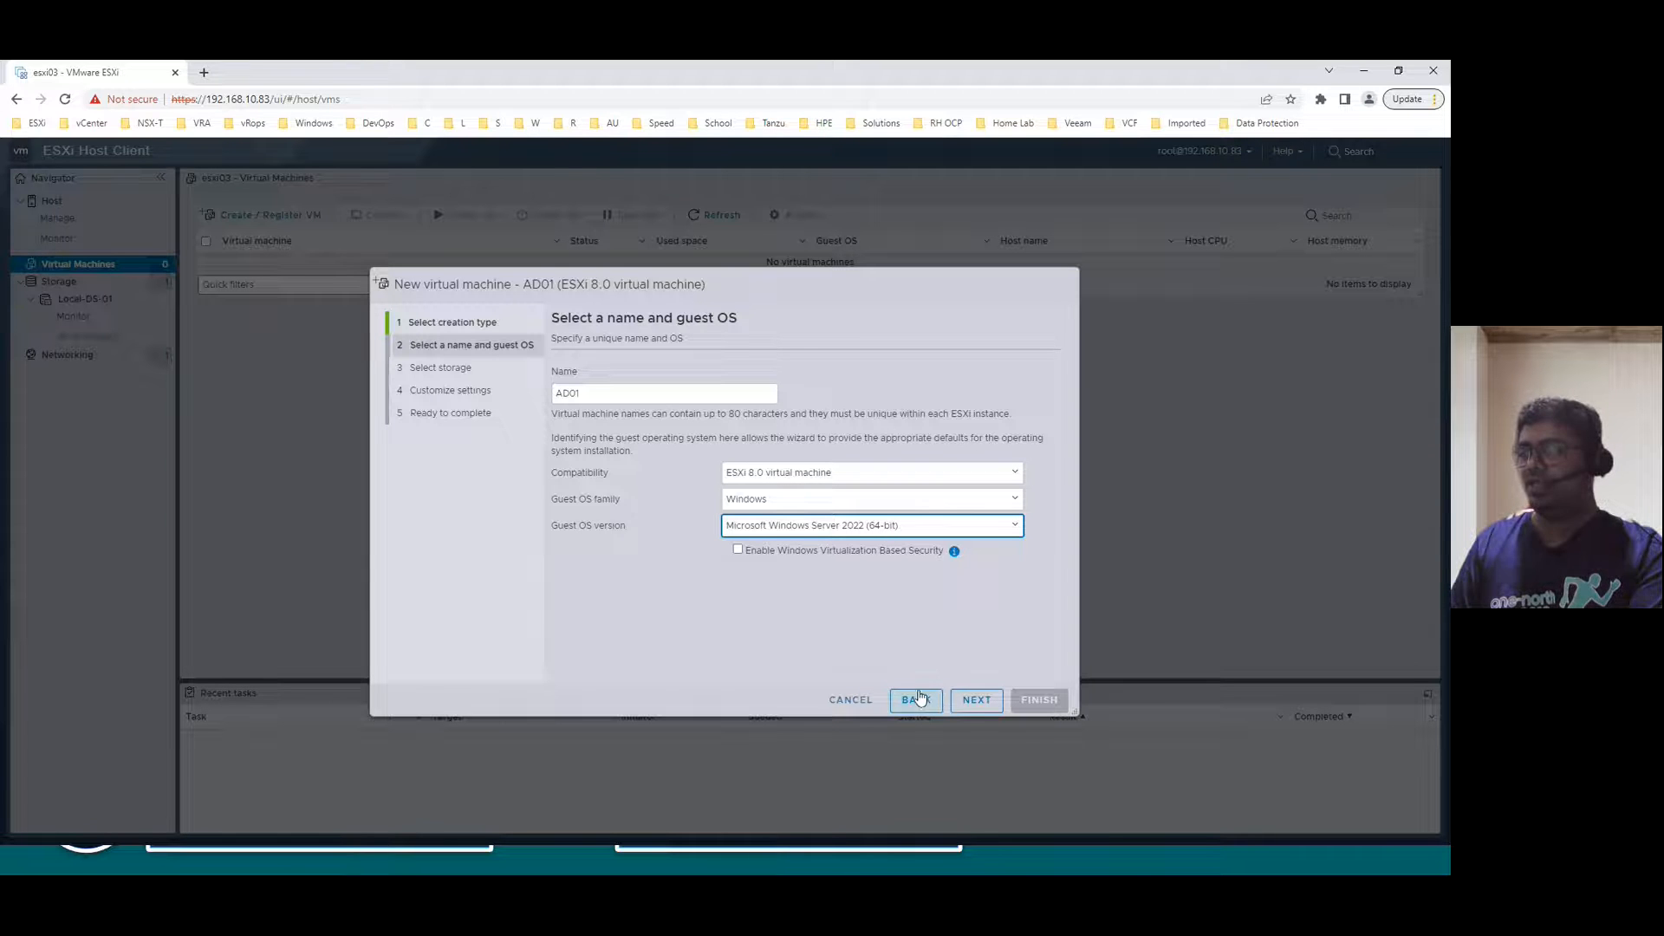
click(978, 702)
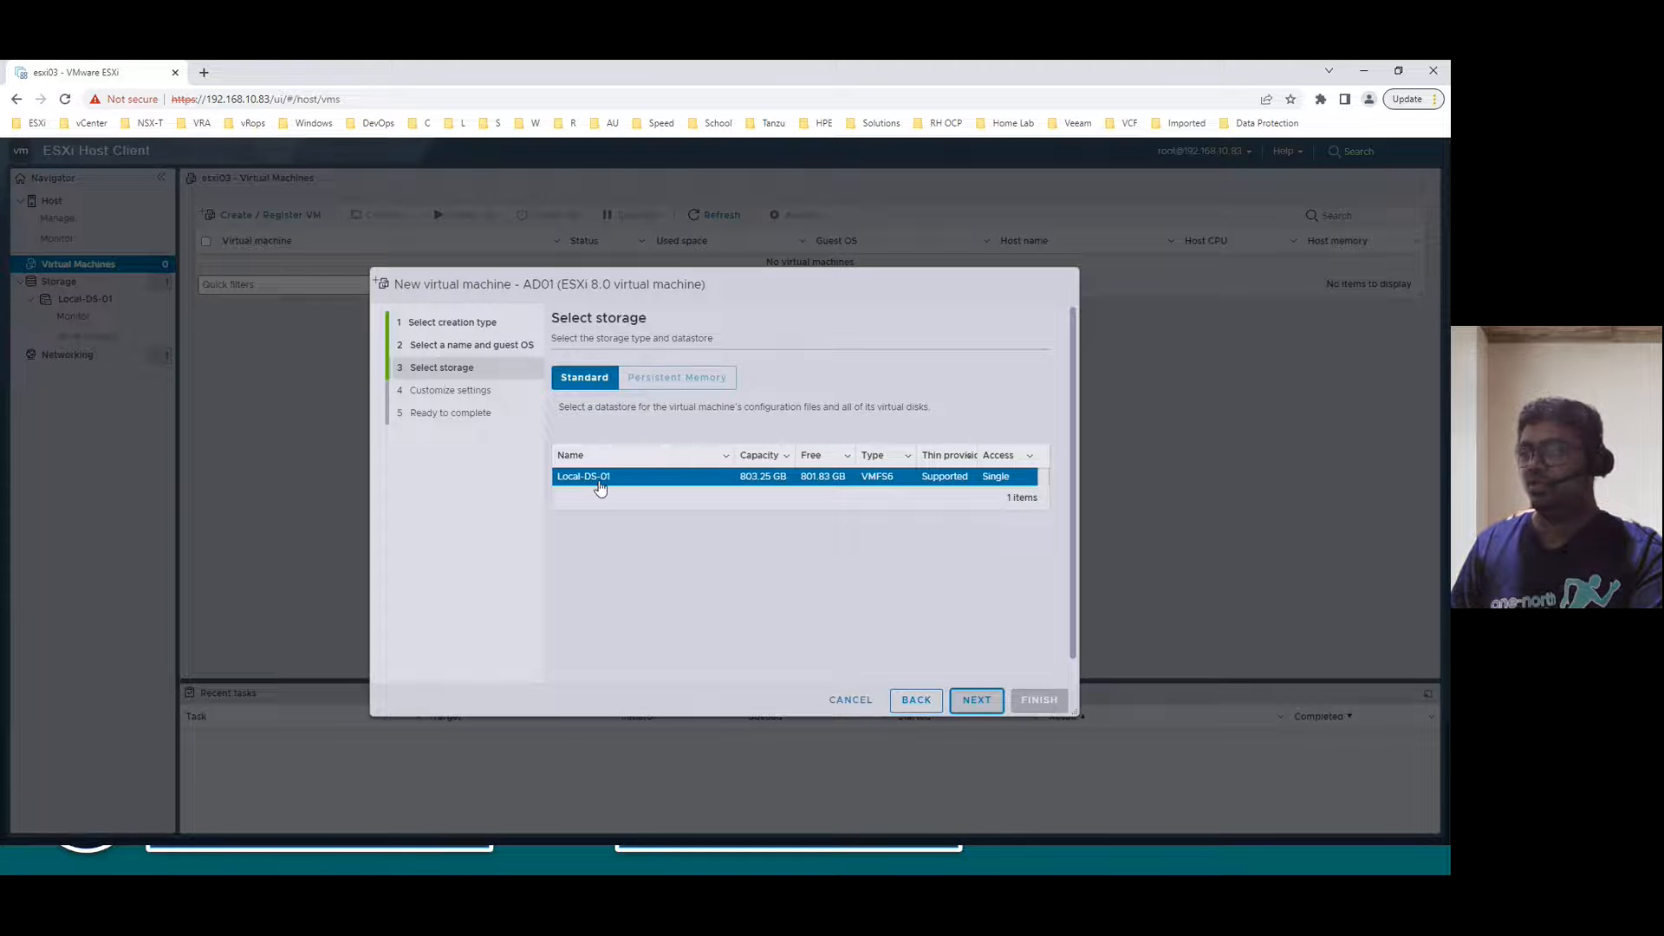
- Accept Local-DS-01 as storage, then switch to the Pre-Implementation Steps slide
click(982, 702)
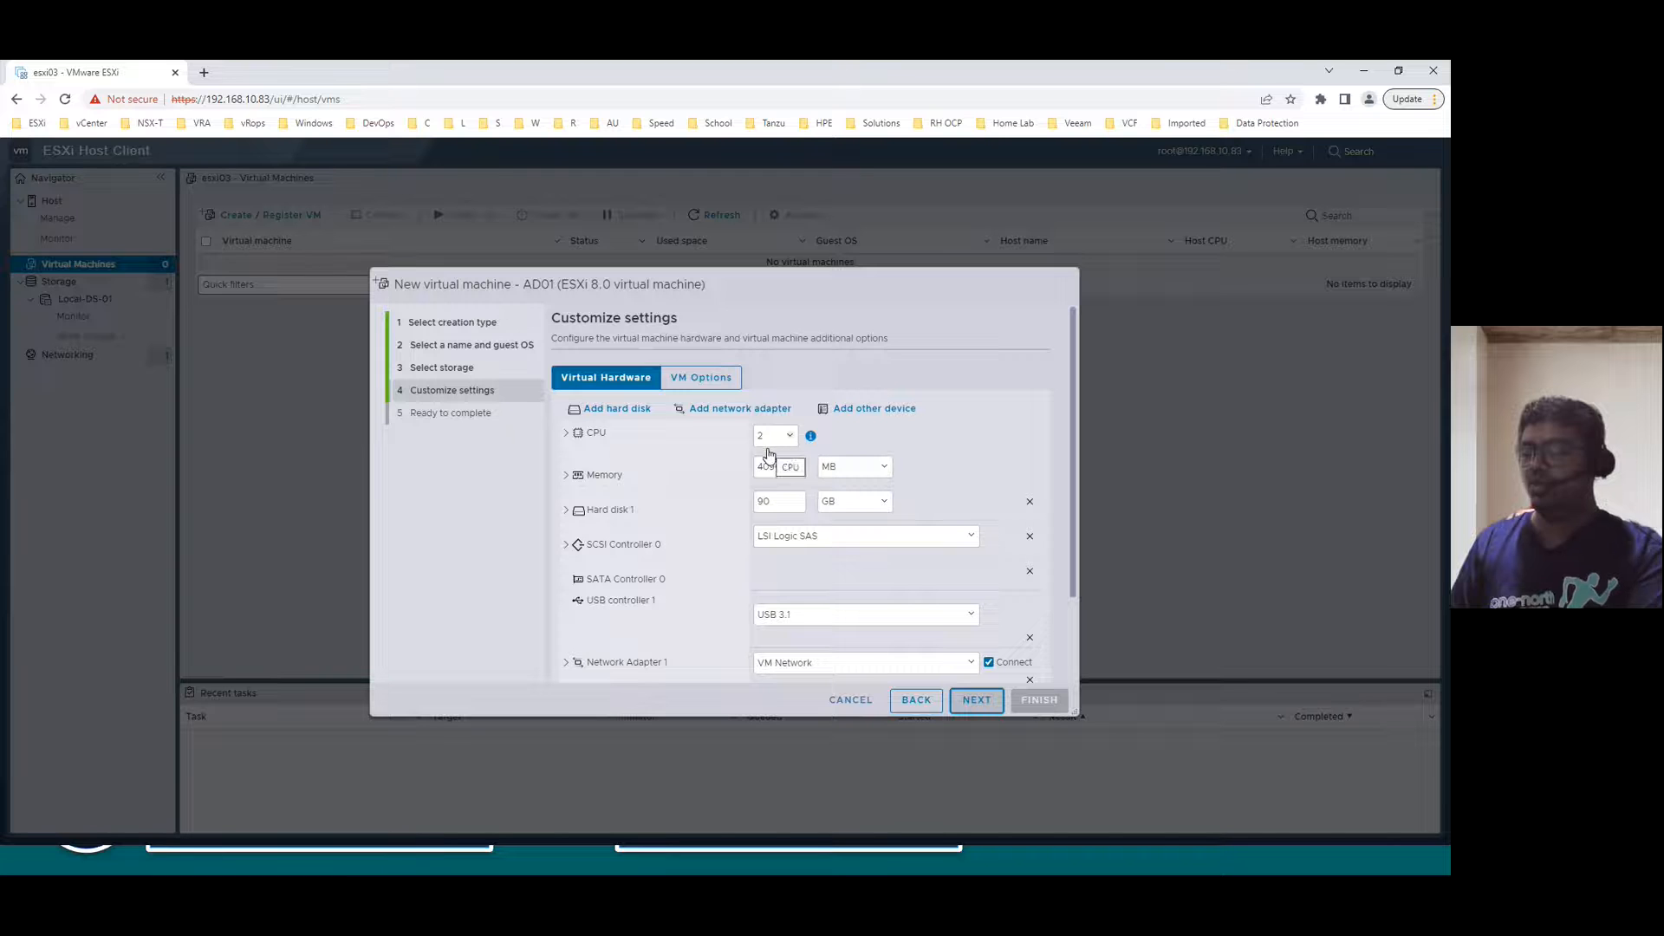
key(alt+Tab)
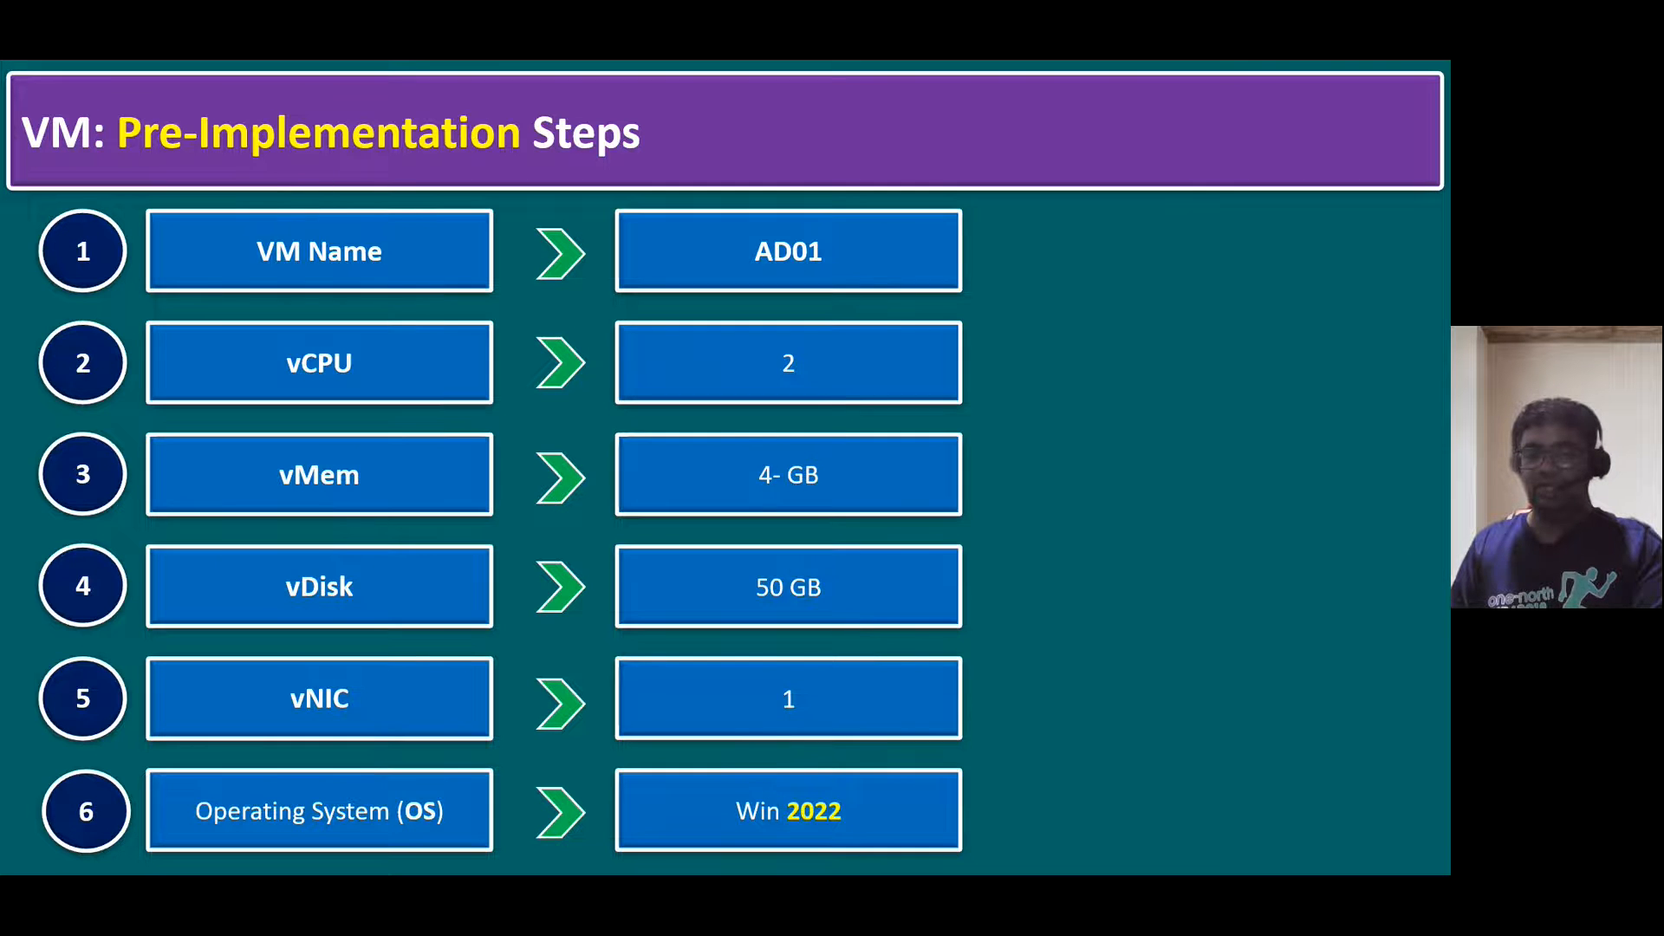
- Return from the PowerPoint slide to the ESXi wizard's Customize settings step
key(alt+Tab)
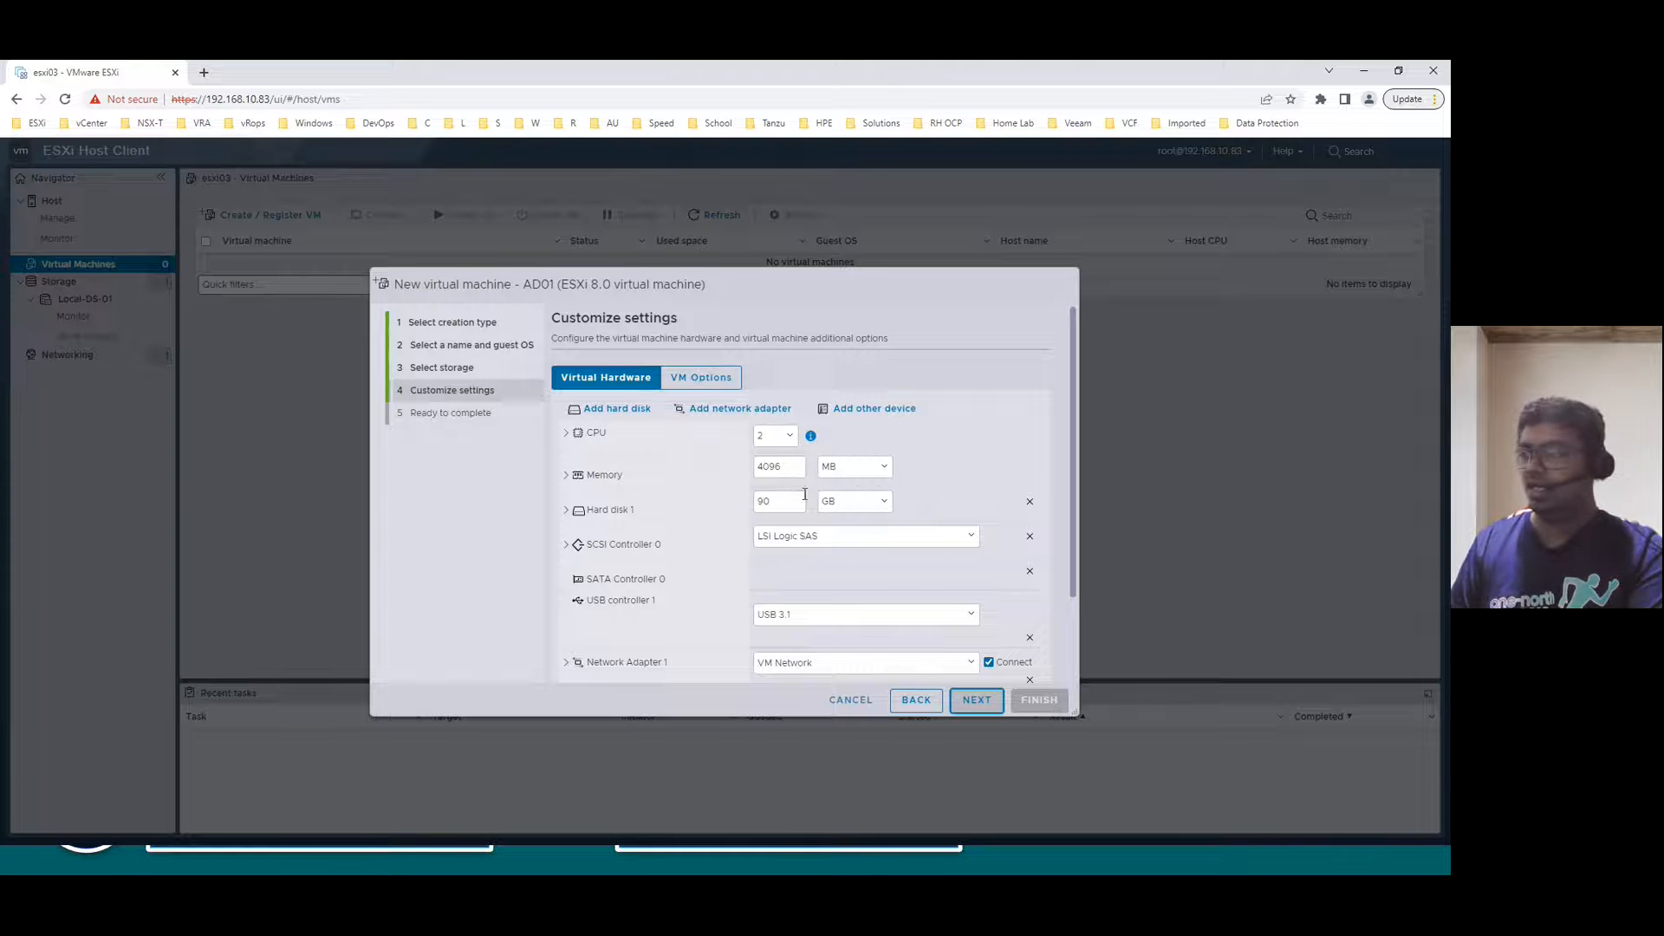
- Resize Hard disk 1 from 90 GB to 50 GB and make it thin provisioned
double_click(781, 506)
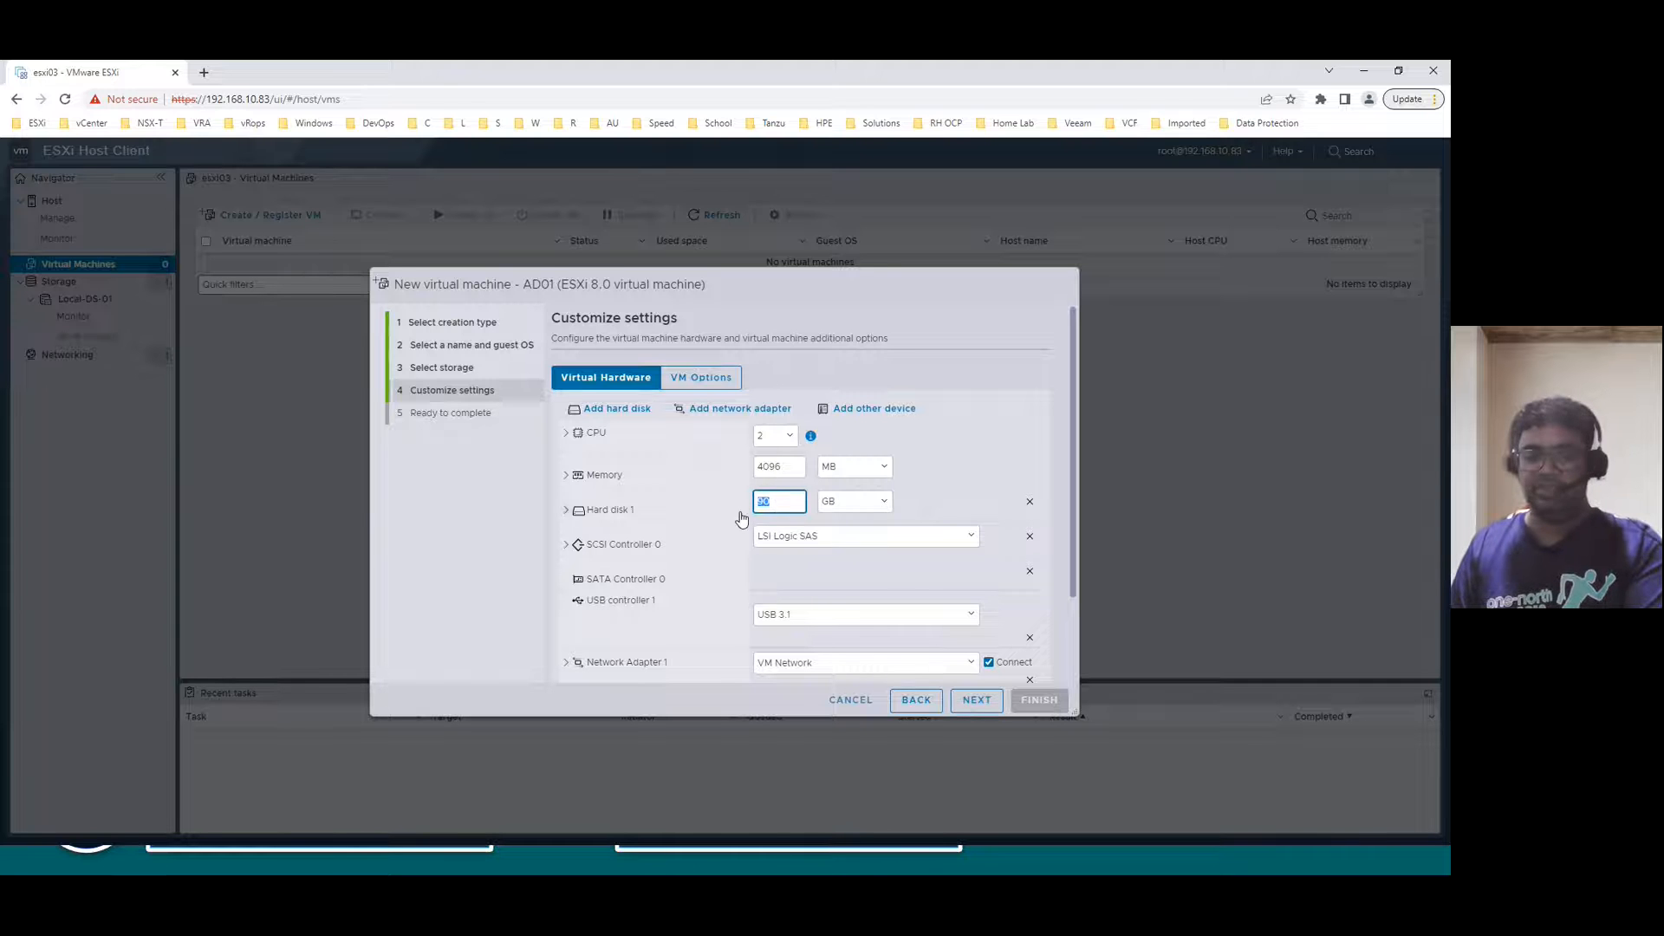
text(50)
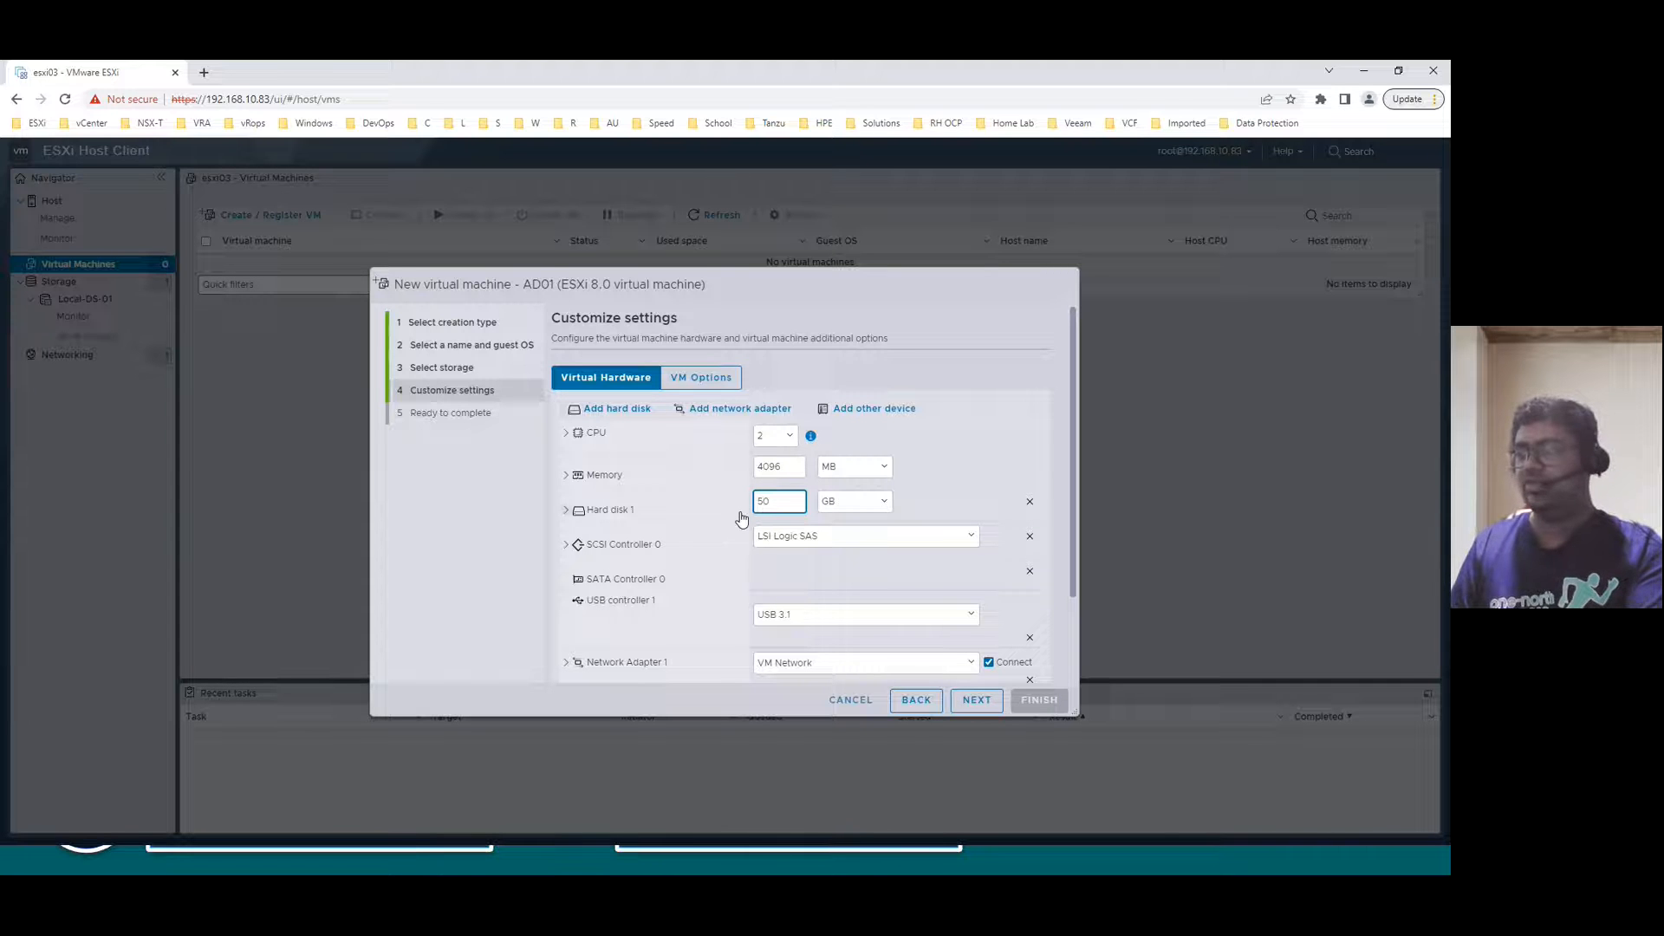
click(566, 509)
scroll(566, 516, down, 2)
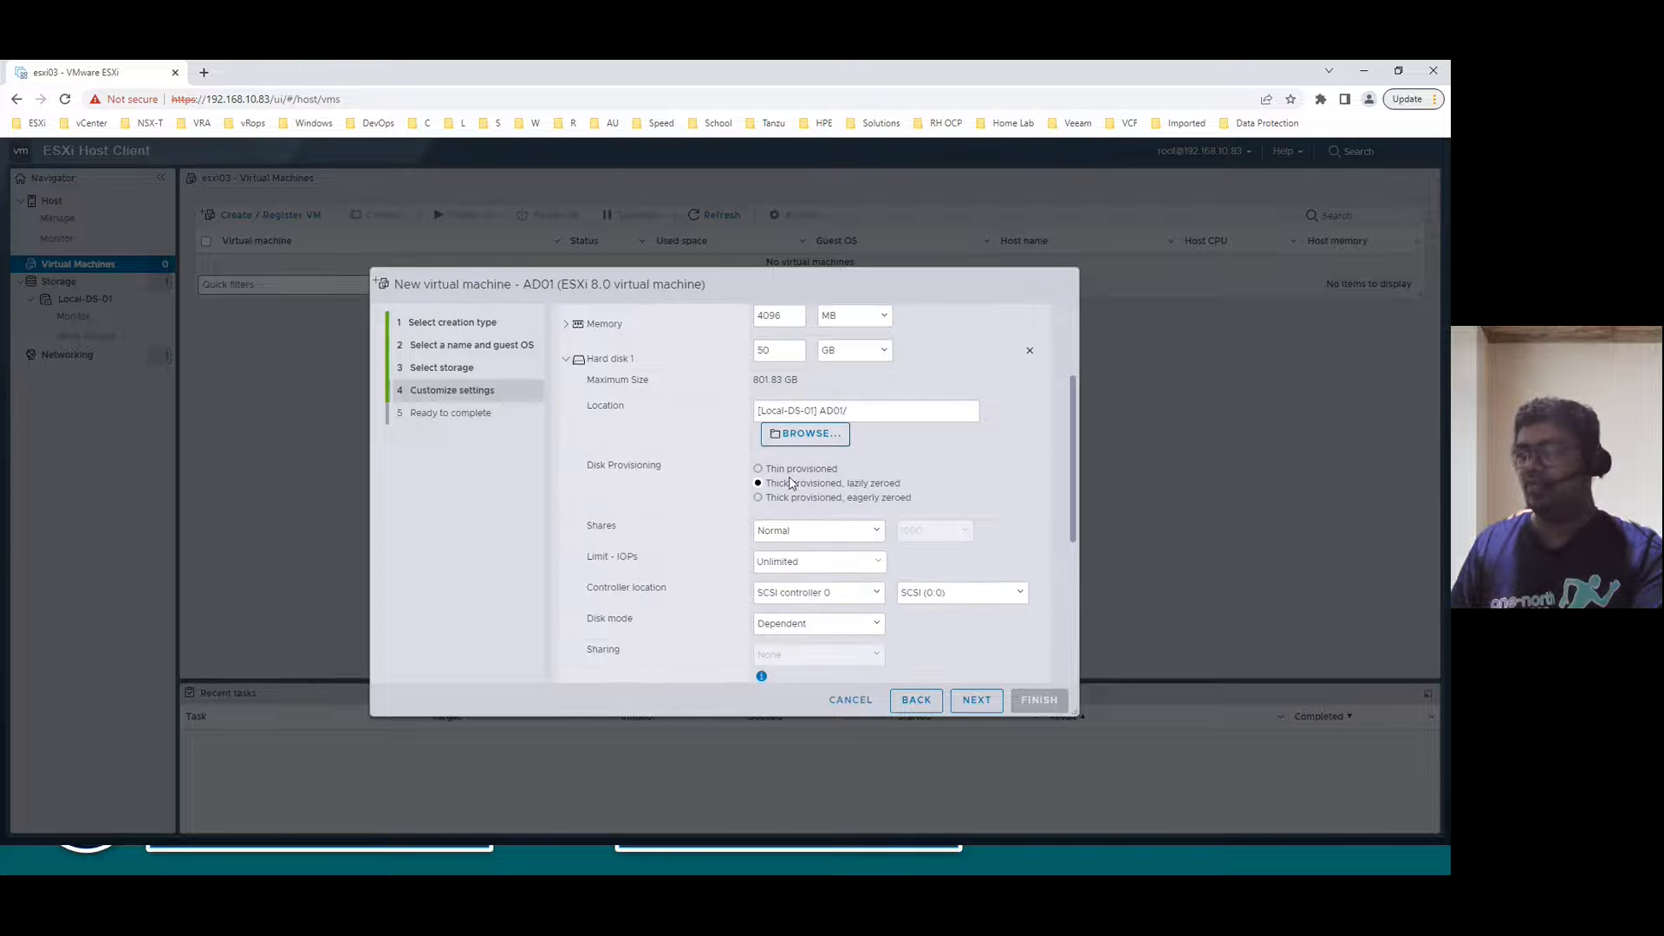
click(793, 470)
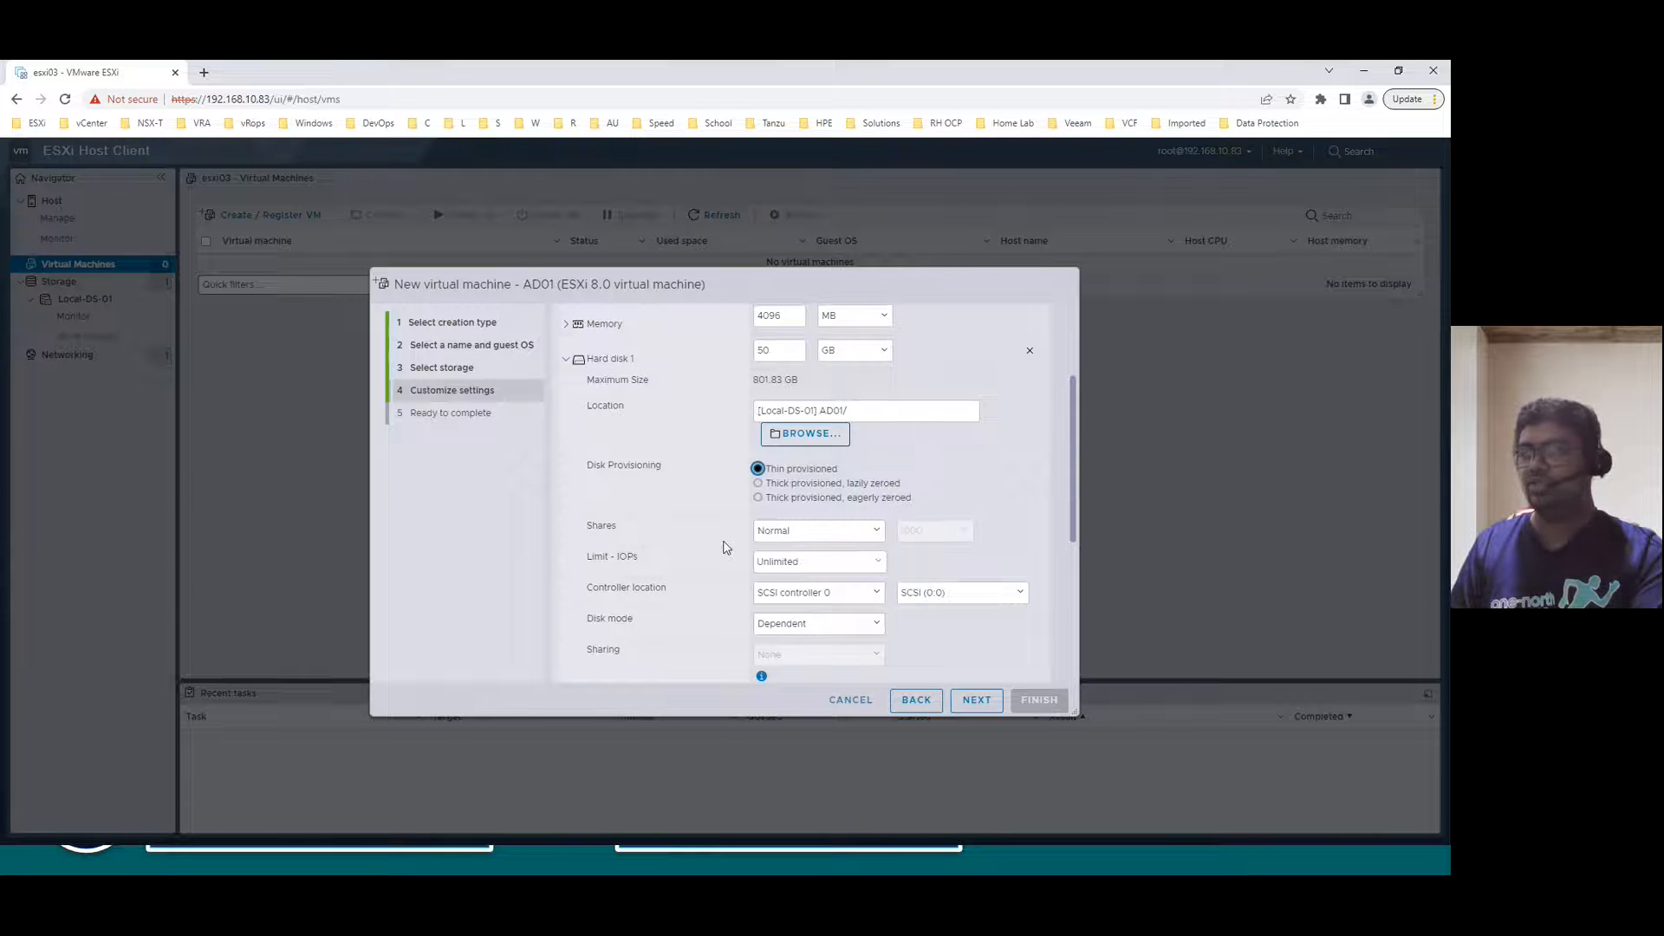
scroll(667, 539, up, 1)
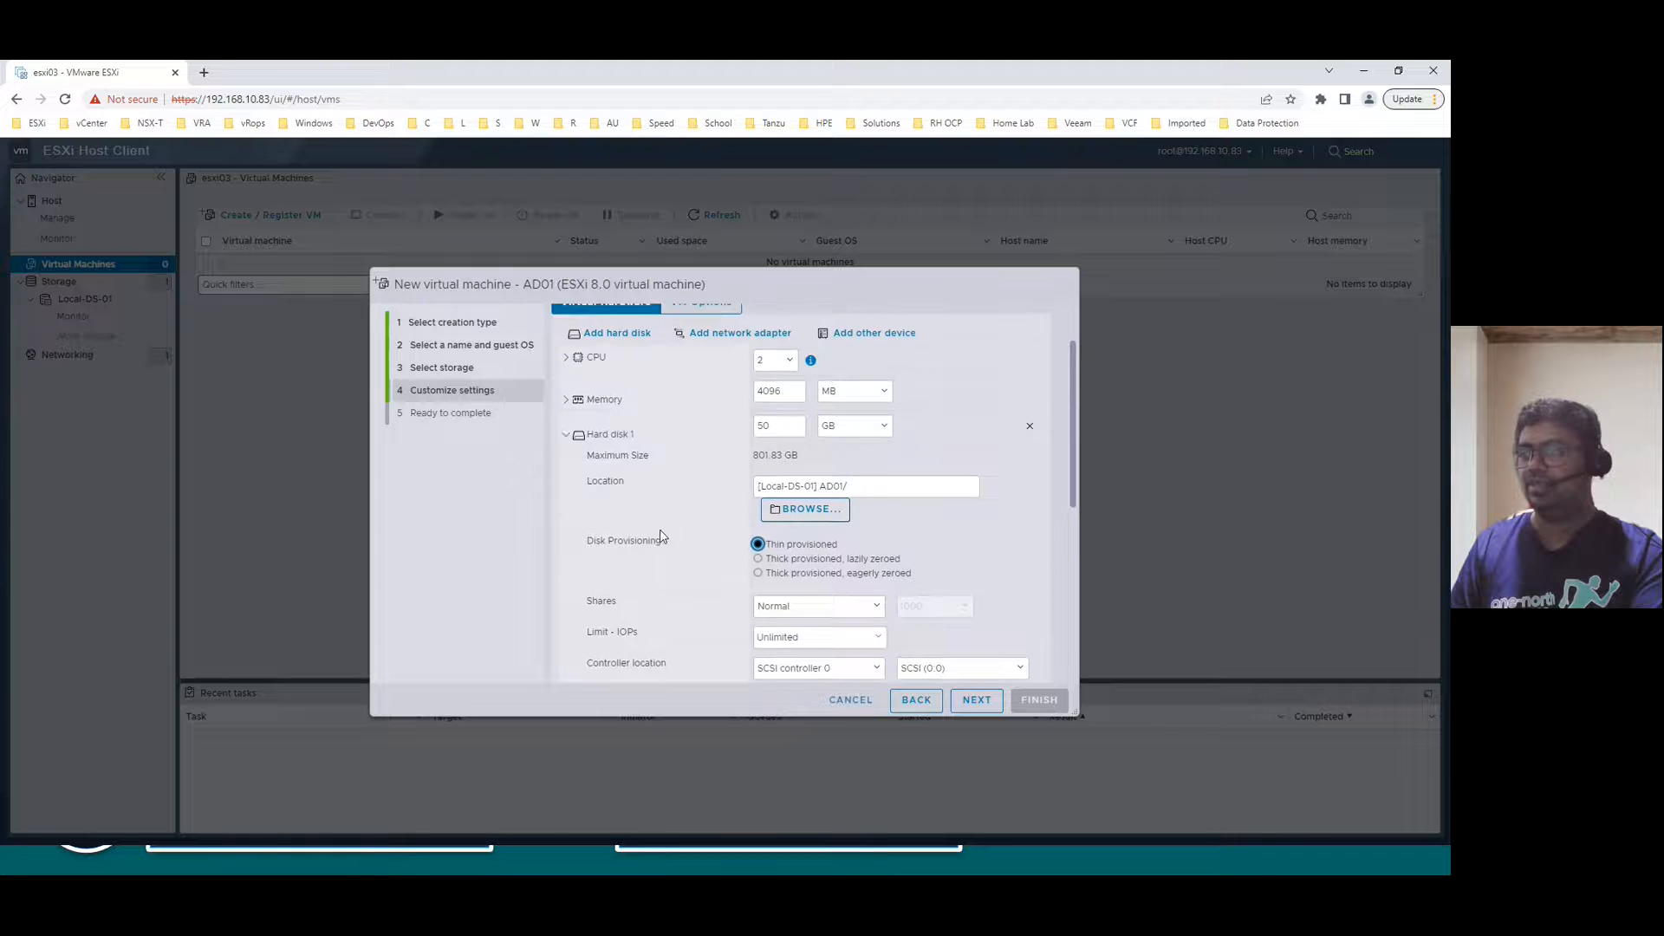
click(565, 434)
- Set Network Adapter 1 type to VMXNET 3 and continue to Ready to complete
scroll(700, 553, down, 1)
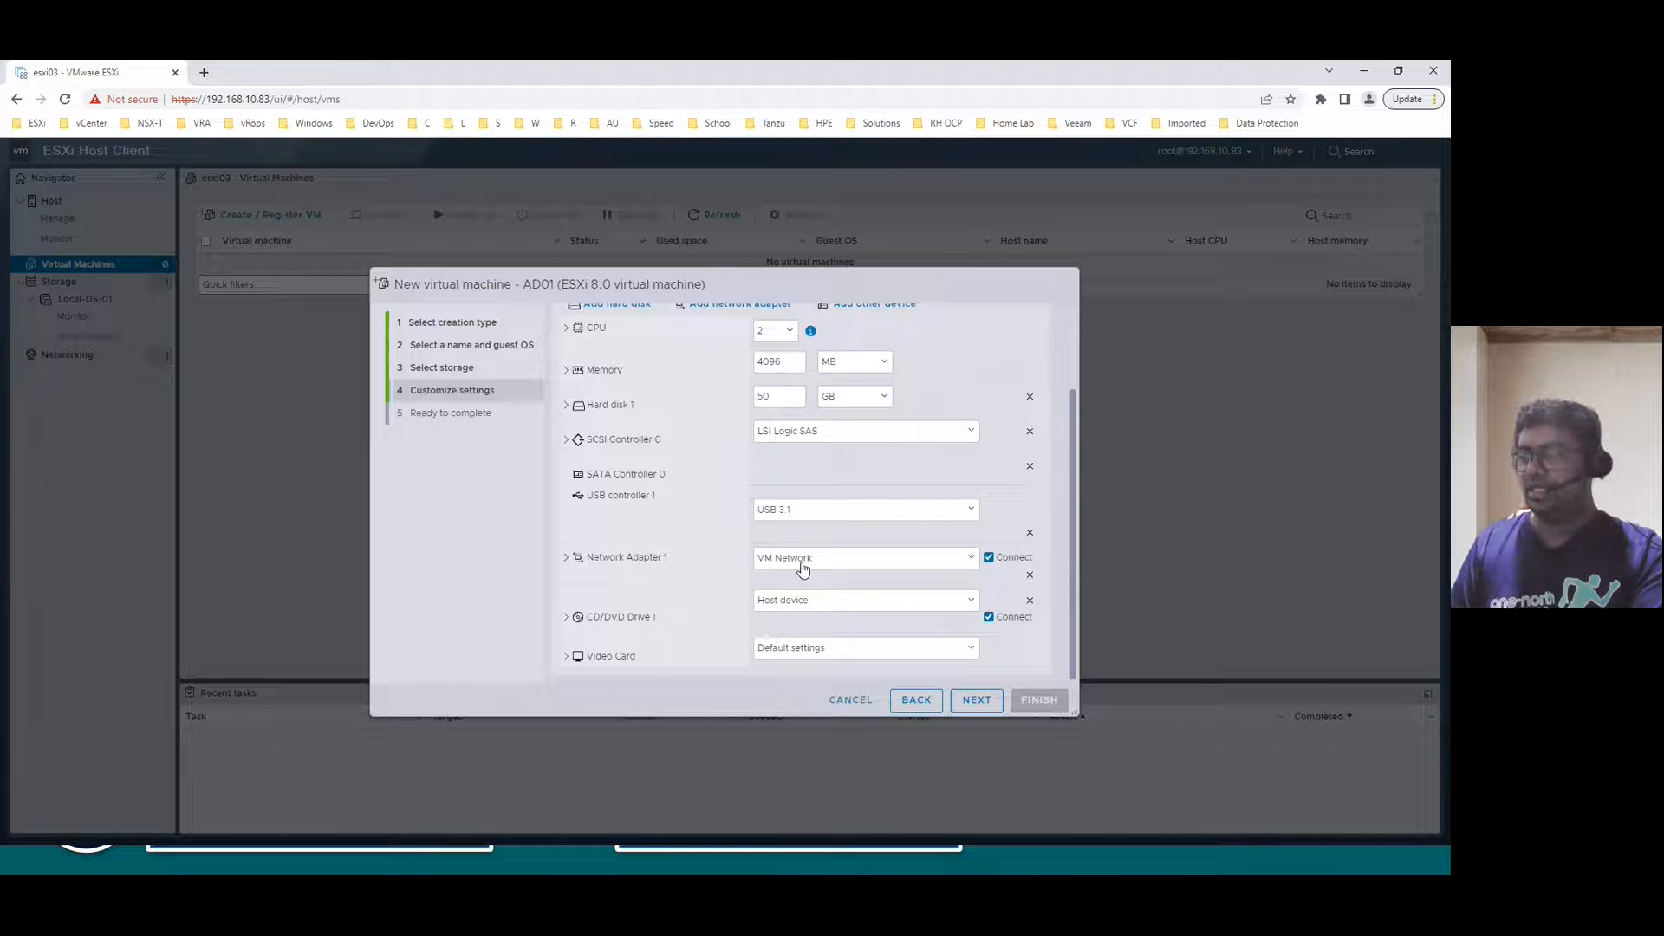
click(565, 559)
scroll(650, 569, down, 3)
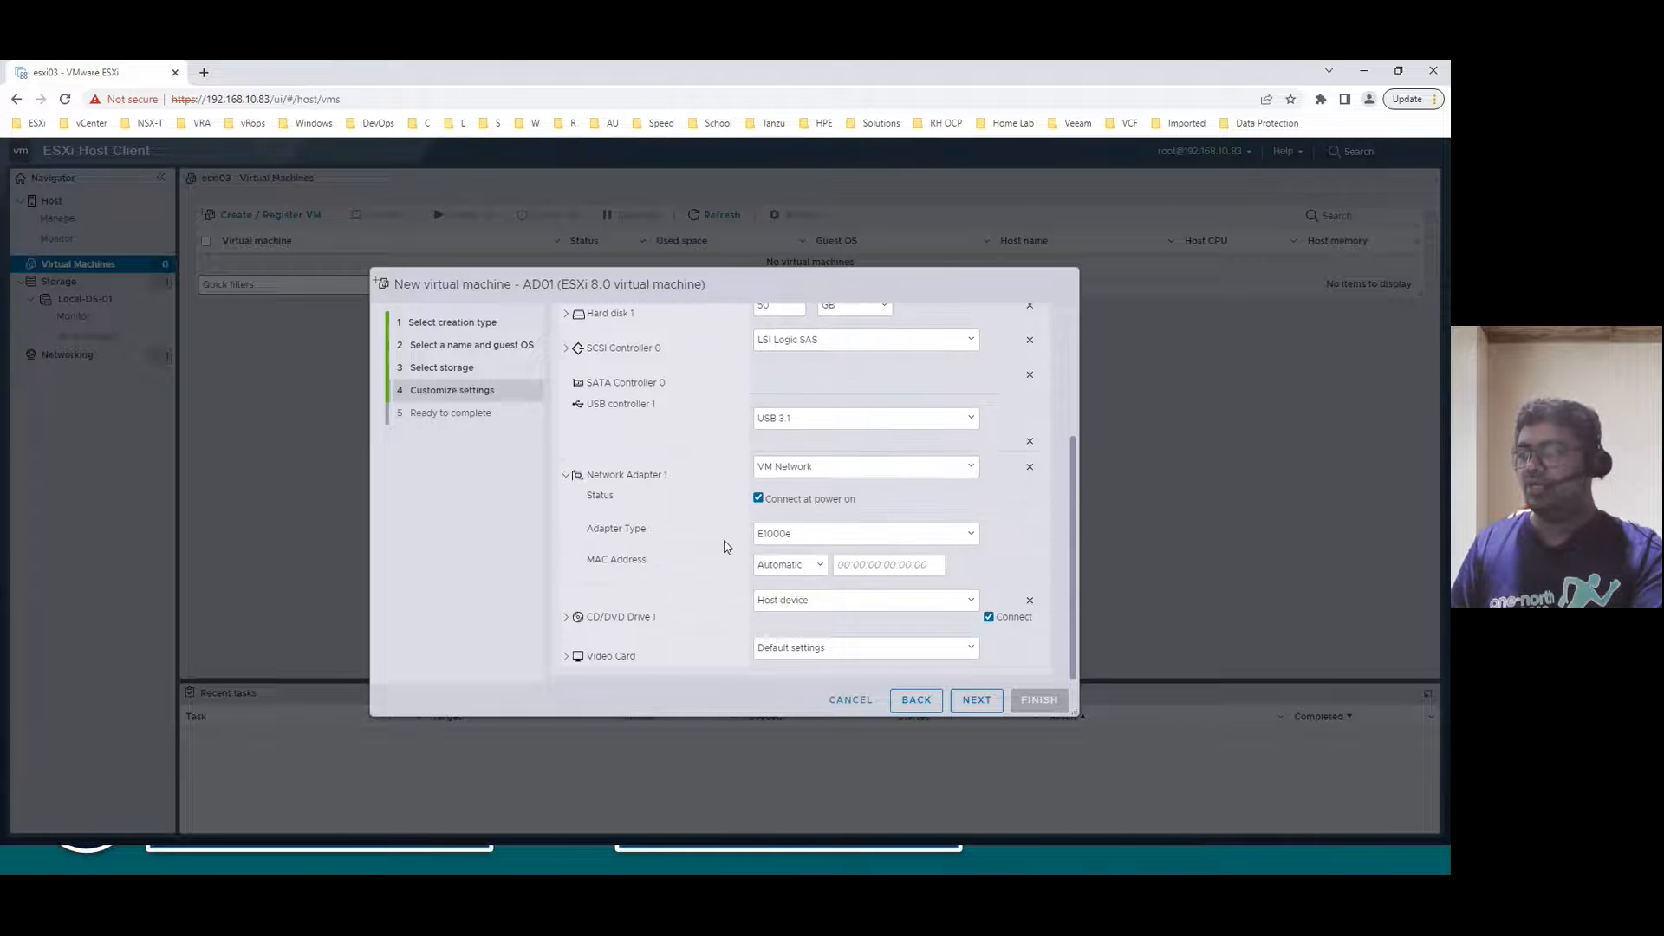
click(806, 535)
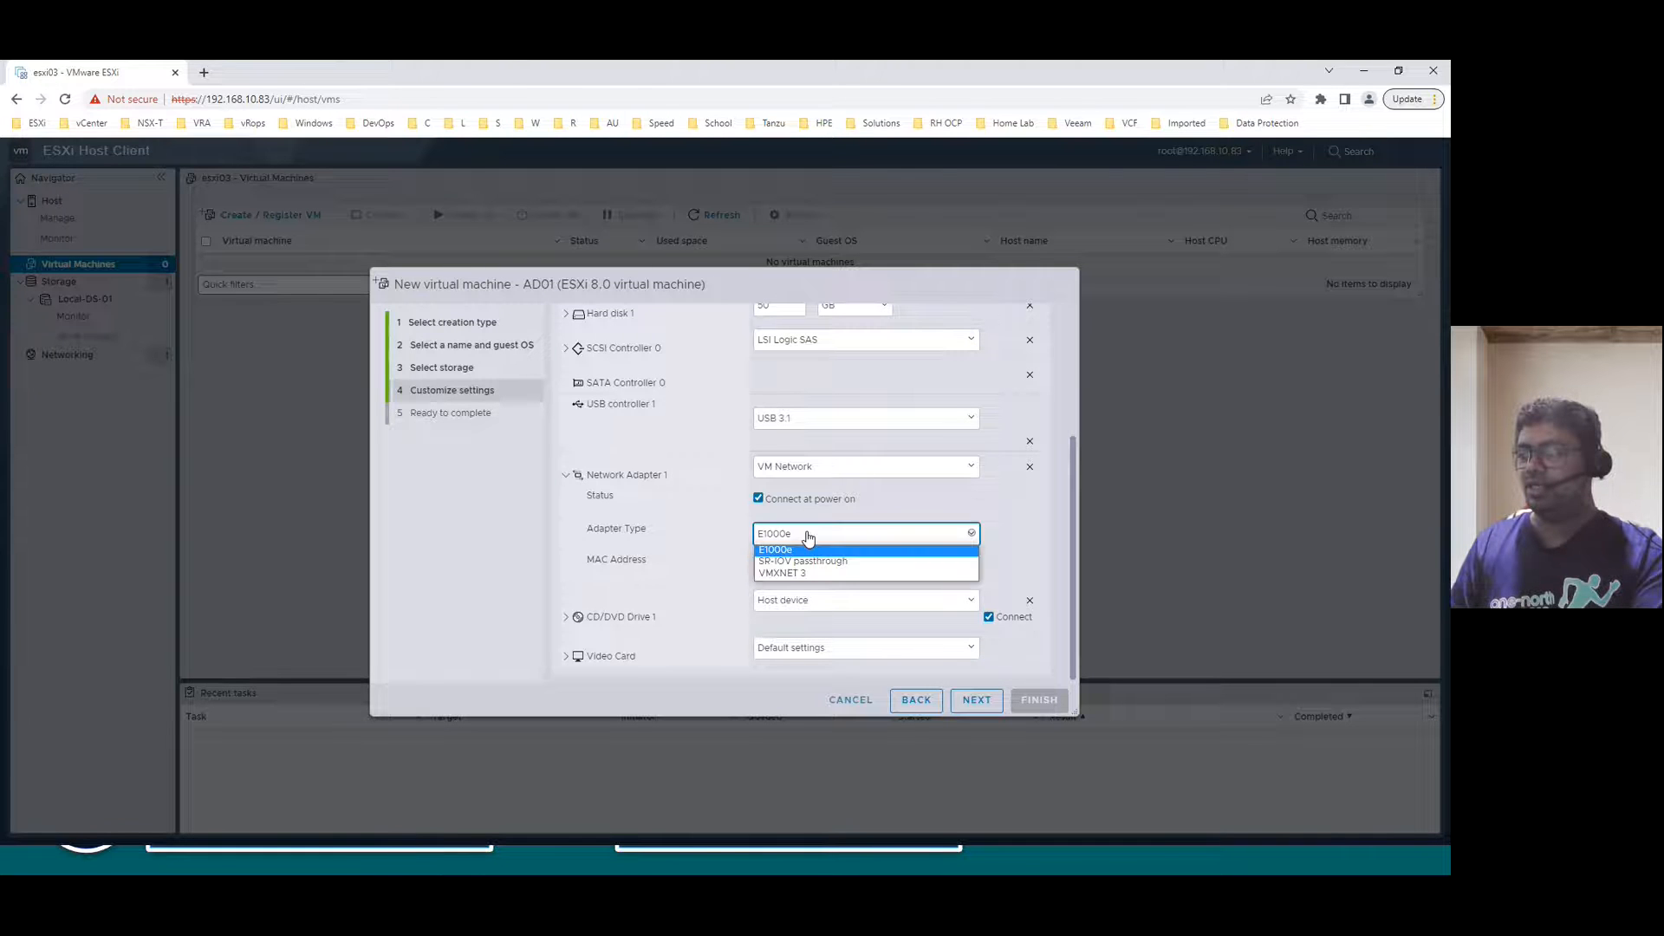
click(772, 573)
click(565, 475)
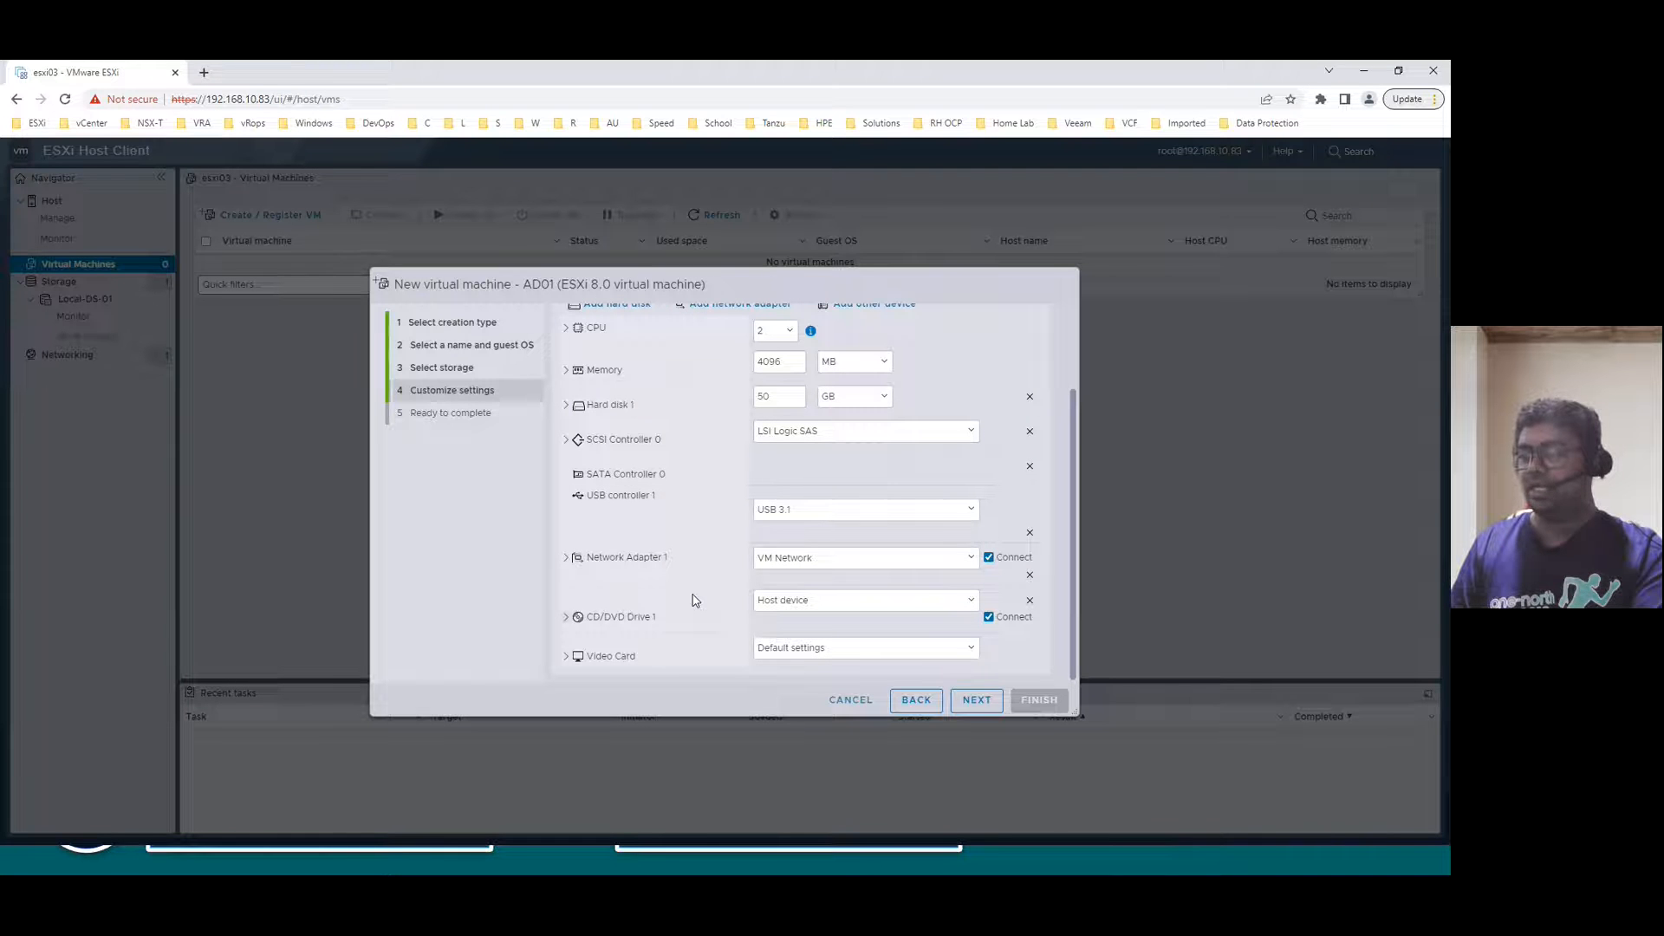
click(985, 704)
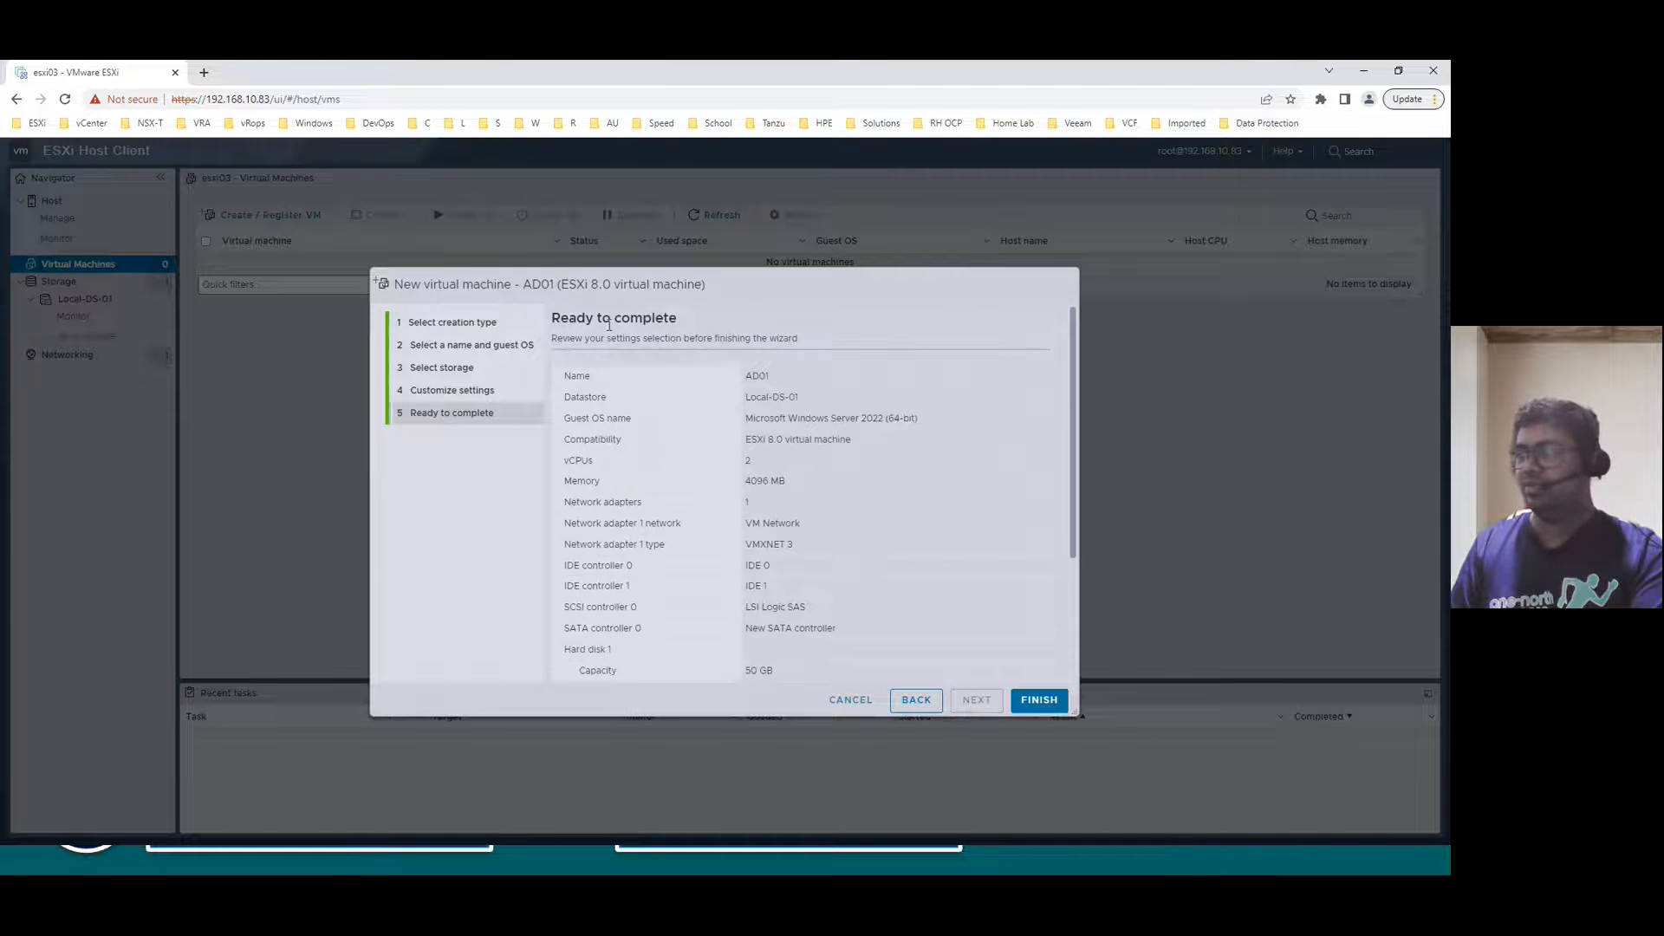
- Review the AD01 summary, including 4096 MB memory, and finish creating the VM
scroll(820, 405, down, 1)
scroll(805, 389, up, 1)
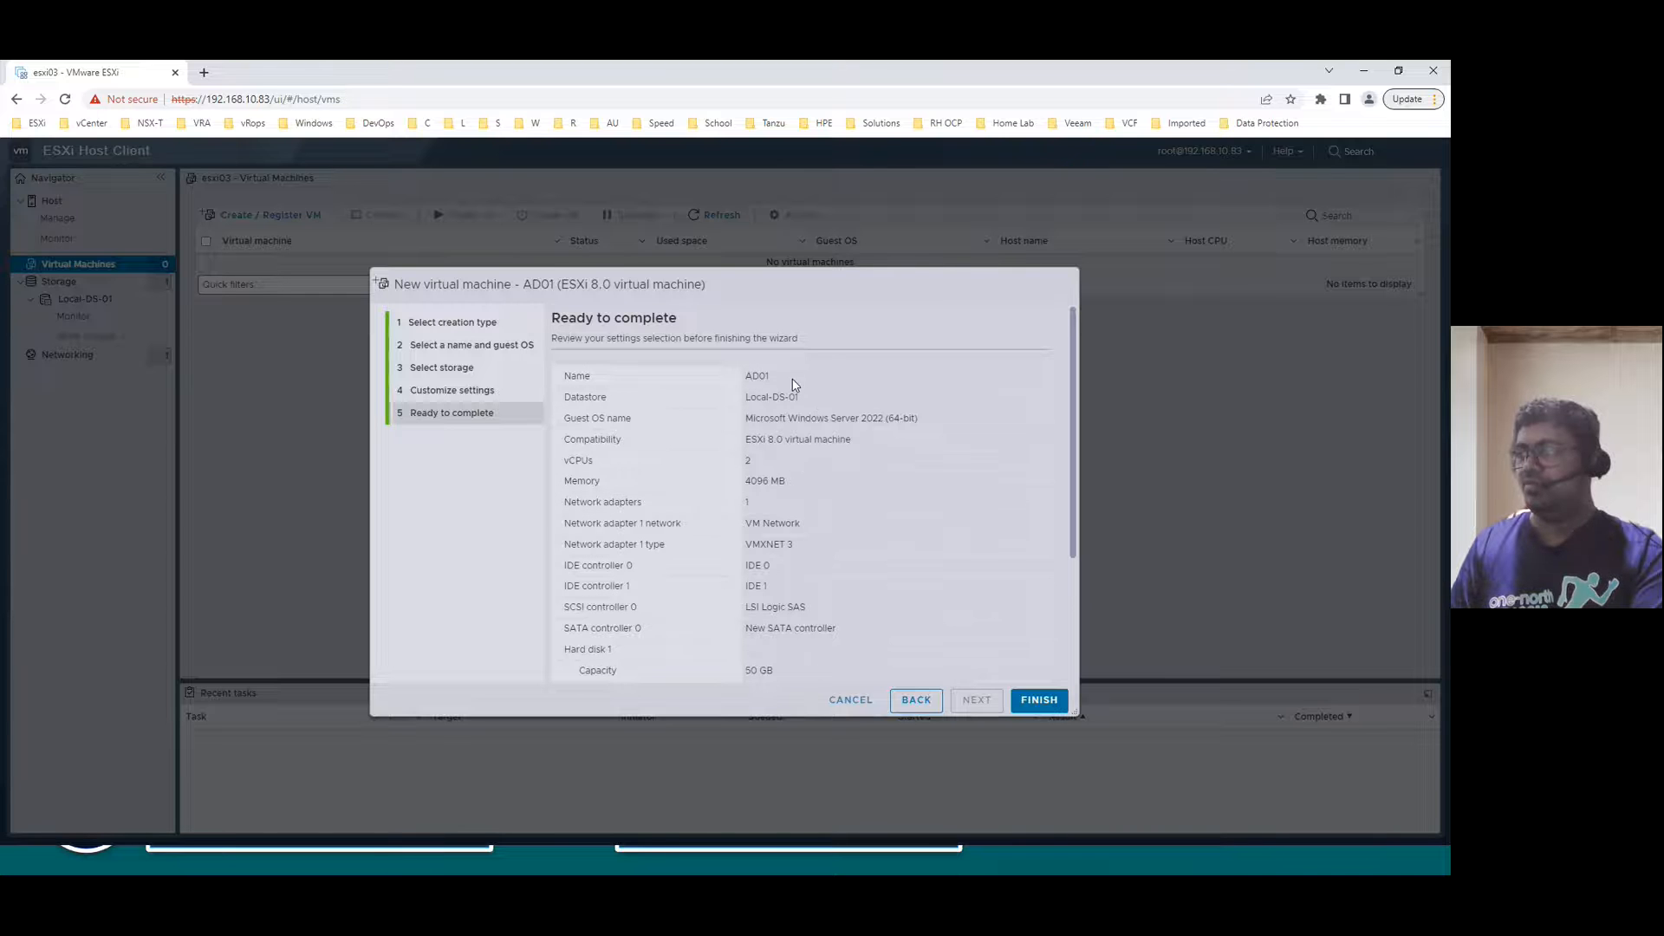
double_click(756, 375)
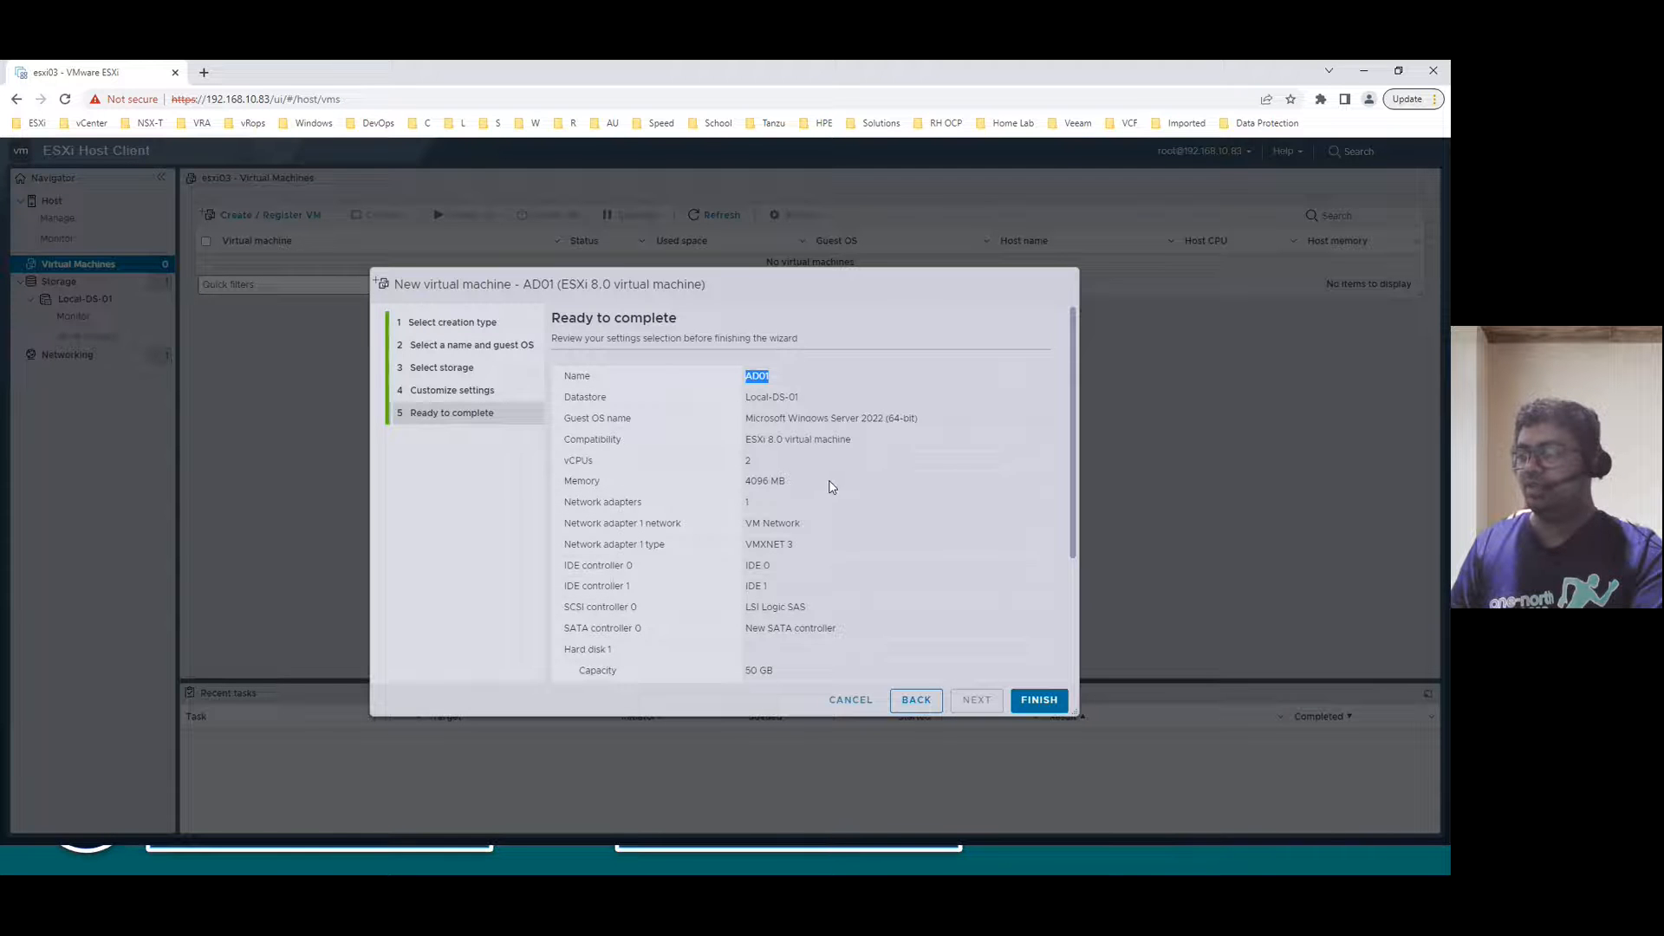
click(765, 470)
double_click(766, 479)
click(750, 510)
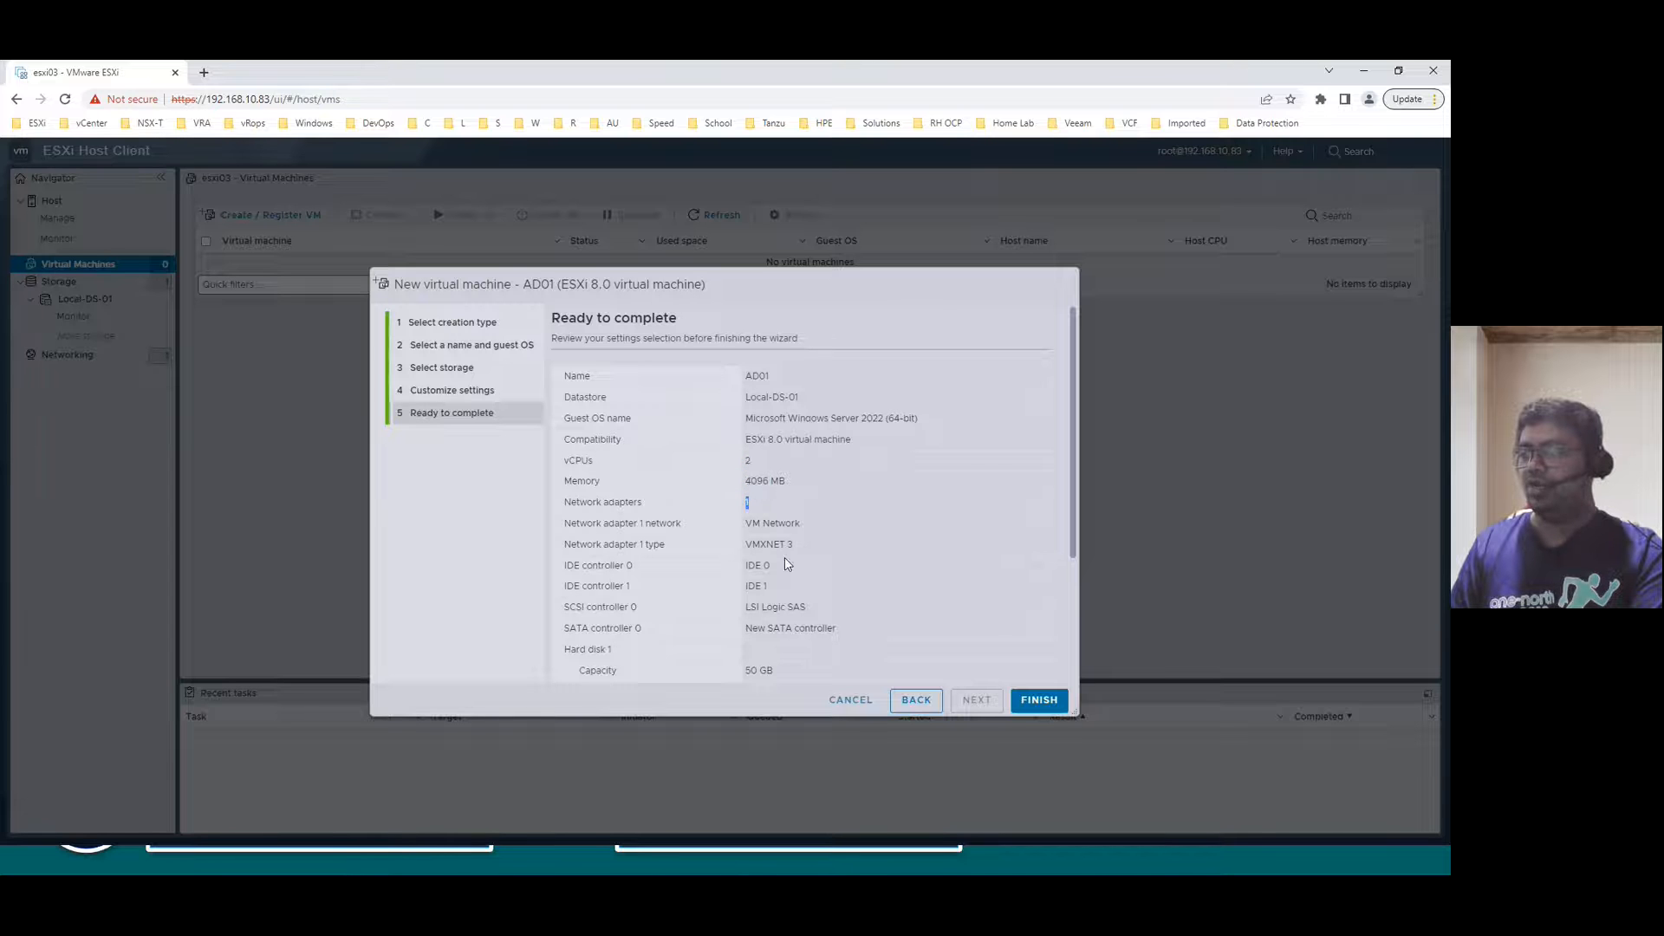
scroll(835, 598, down, 3)
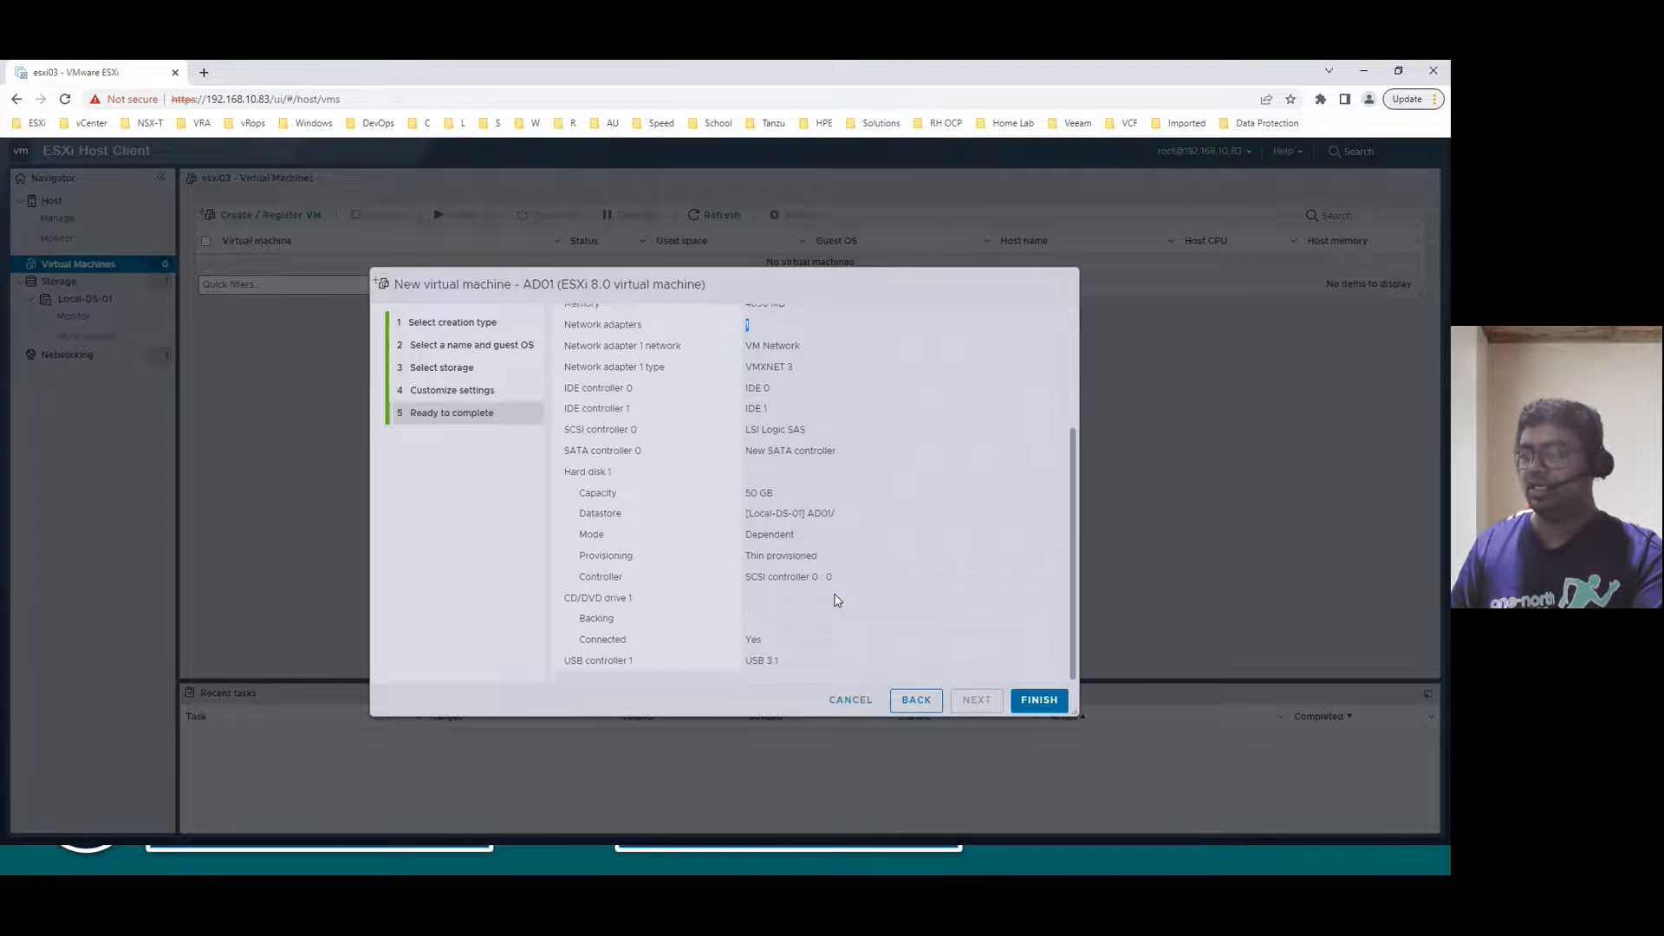
click(1039, 700)
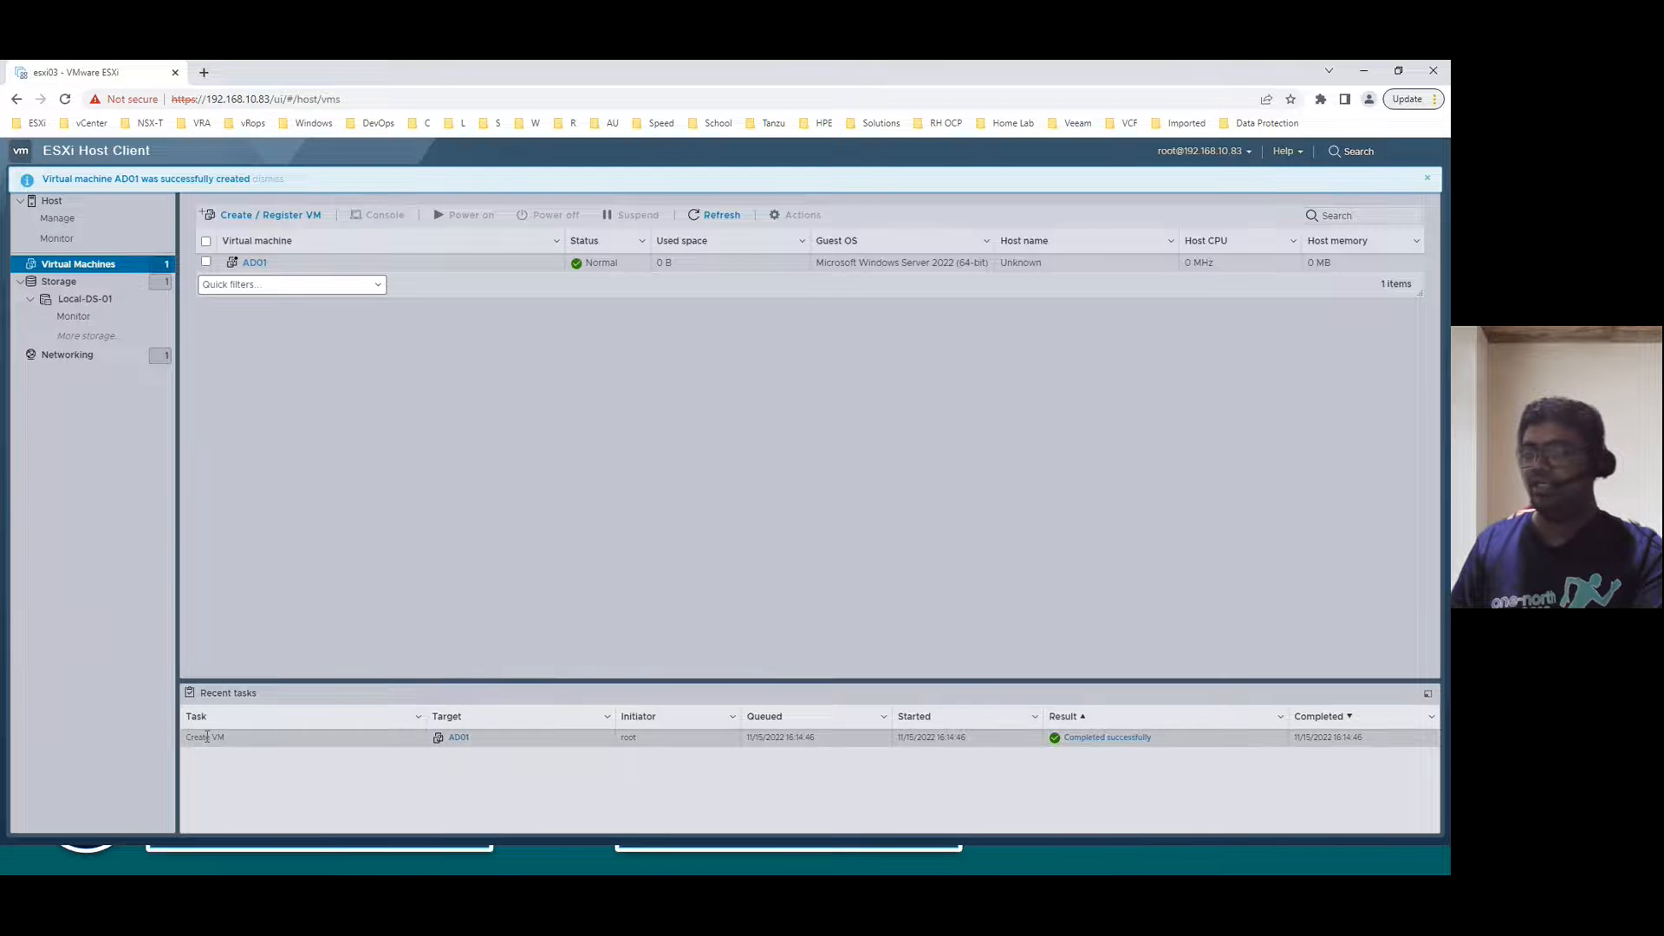
- Check the completed Create VM task and go to AD01's detail page
drag(194, 740, 241, 737)
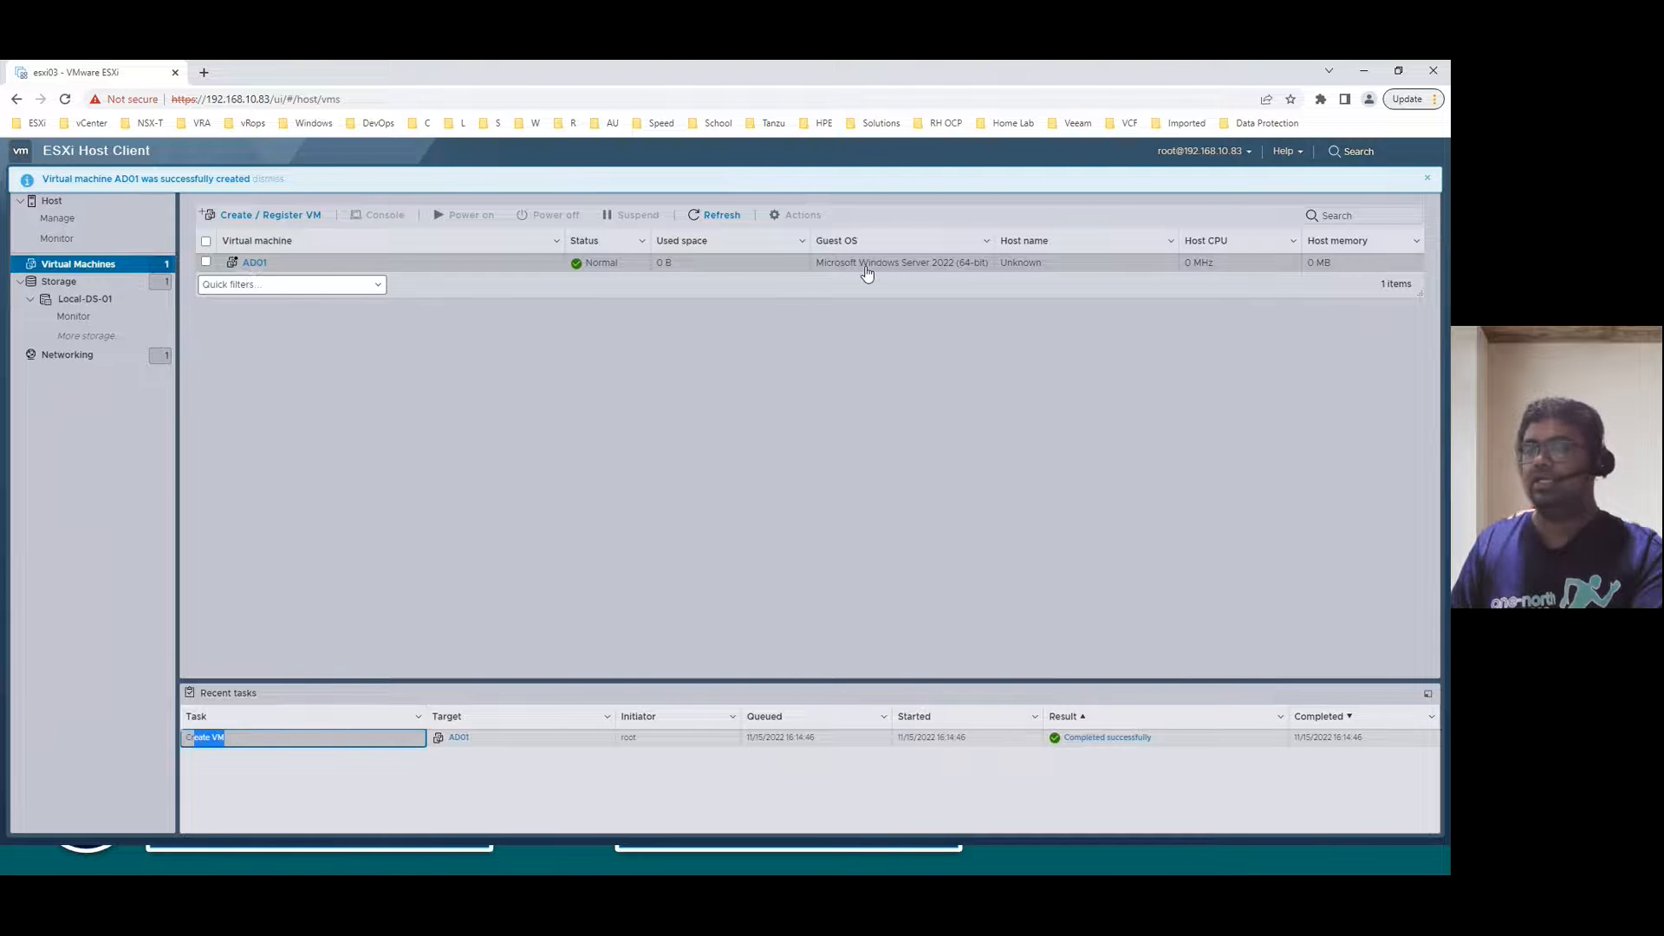
click(254, 263)
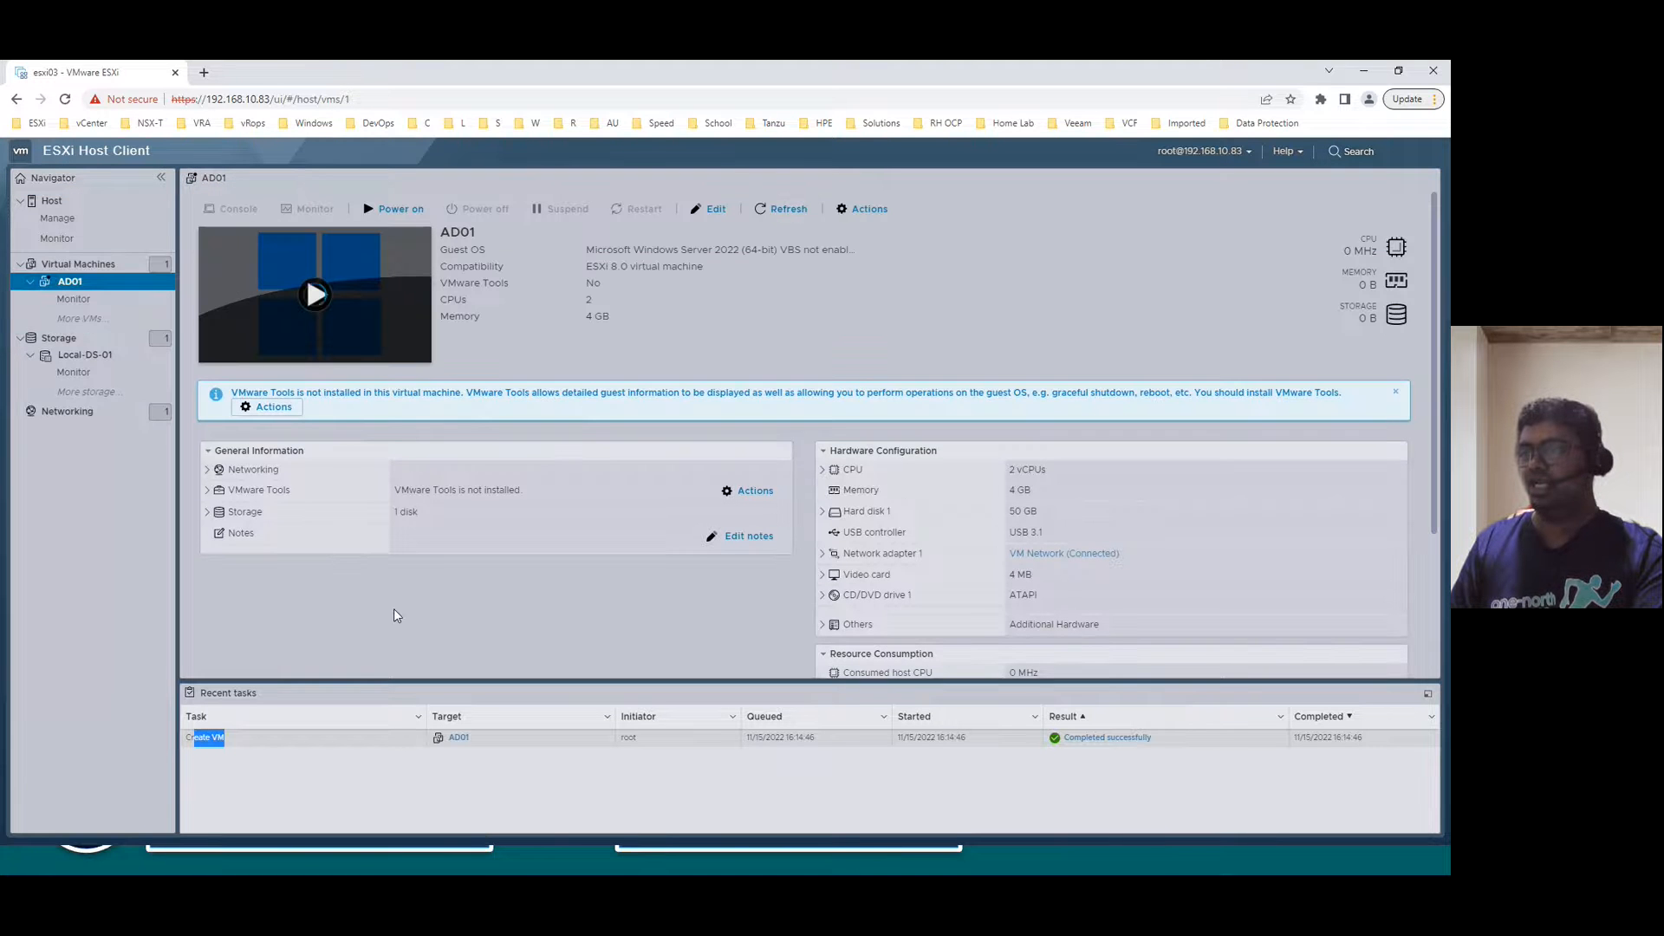
- Mount Win_Server_2022_EVAL_x64FRE_en-us.iso from Local-DS-01's ISOs folder on CD/DVD Drive 1 and save
click(711, 209)
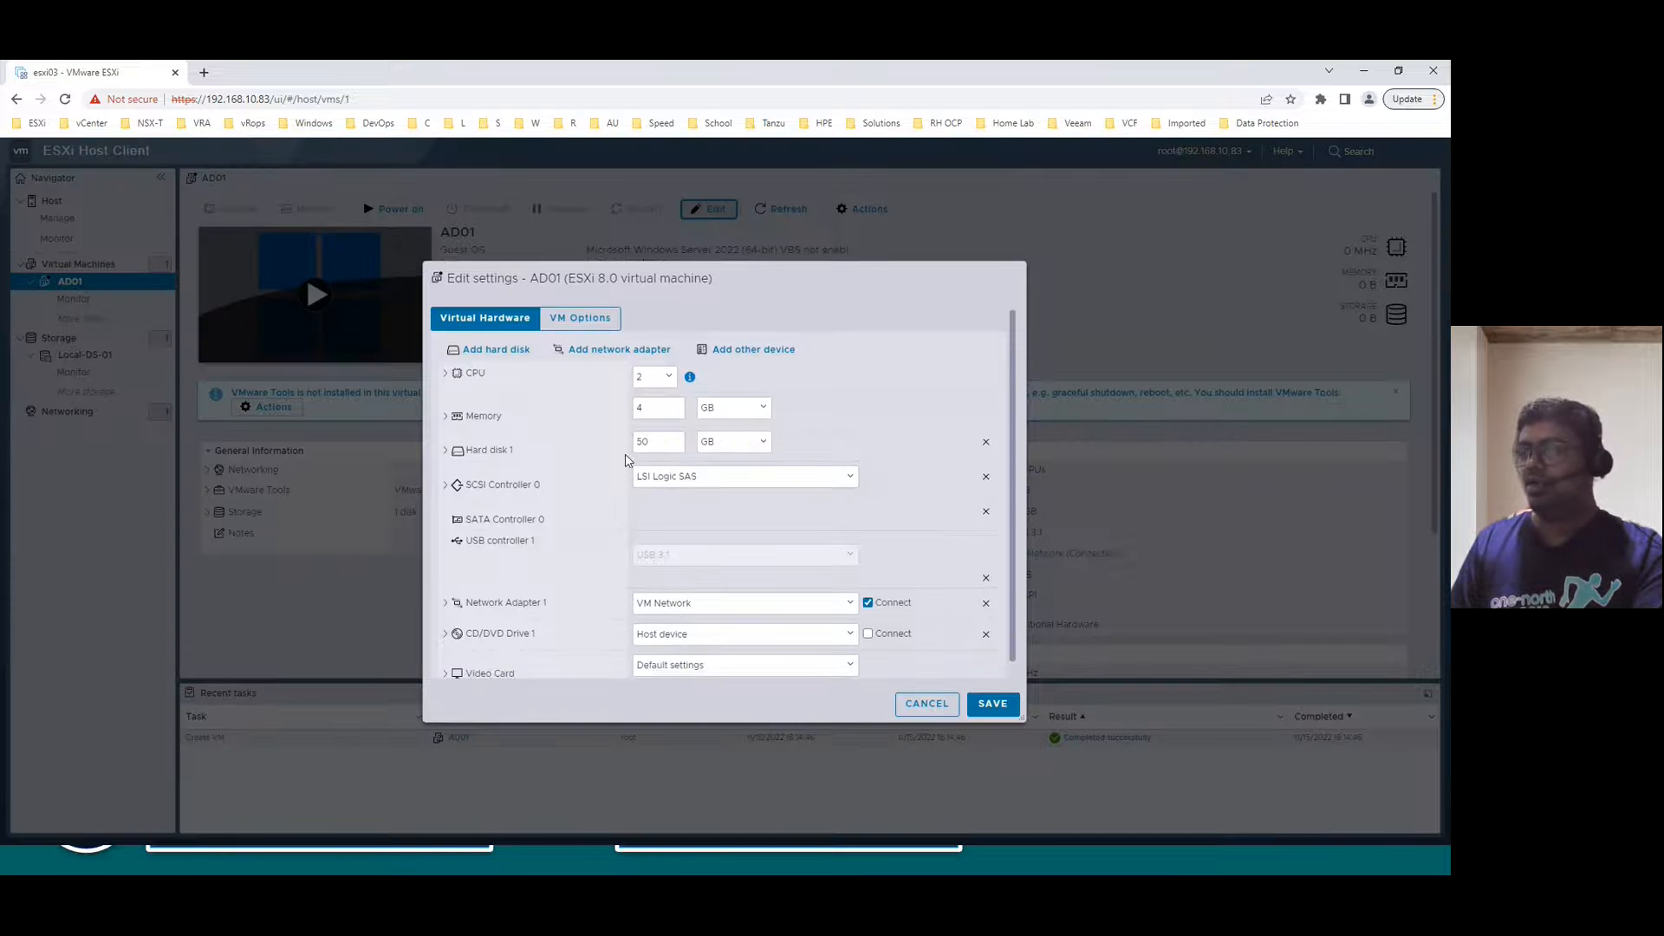
scroll(585, 575, down, 1)
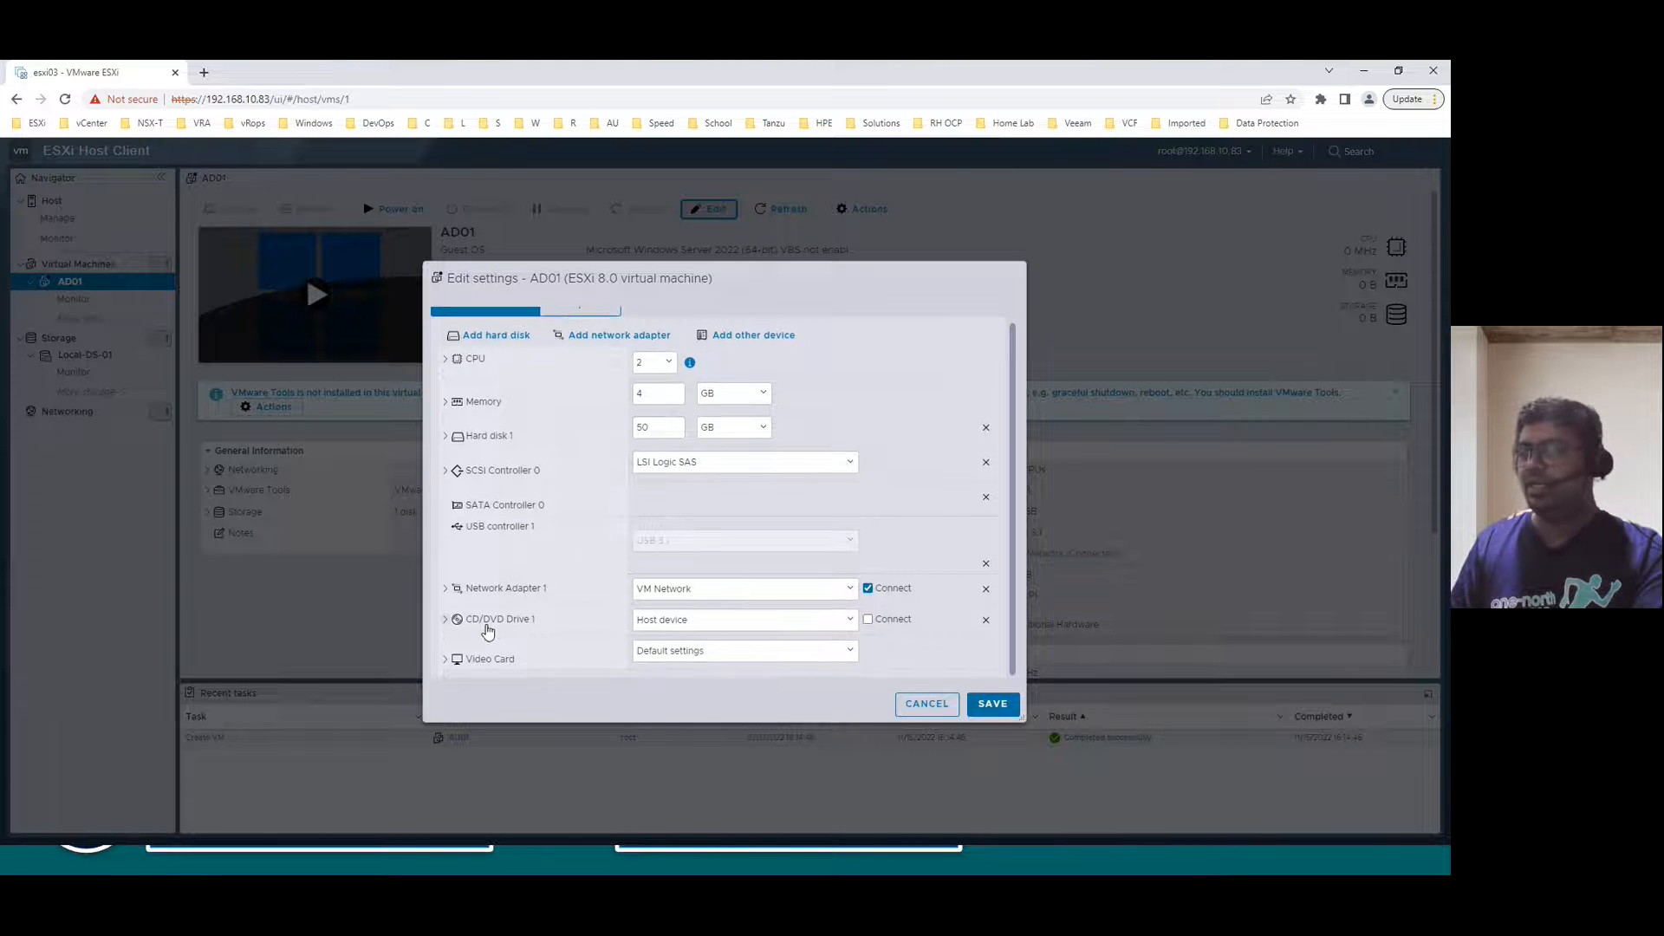
click(446, 622)
scroll(447, 631, down, 2)
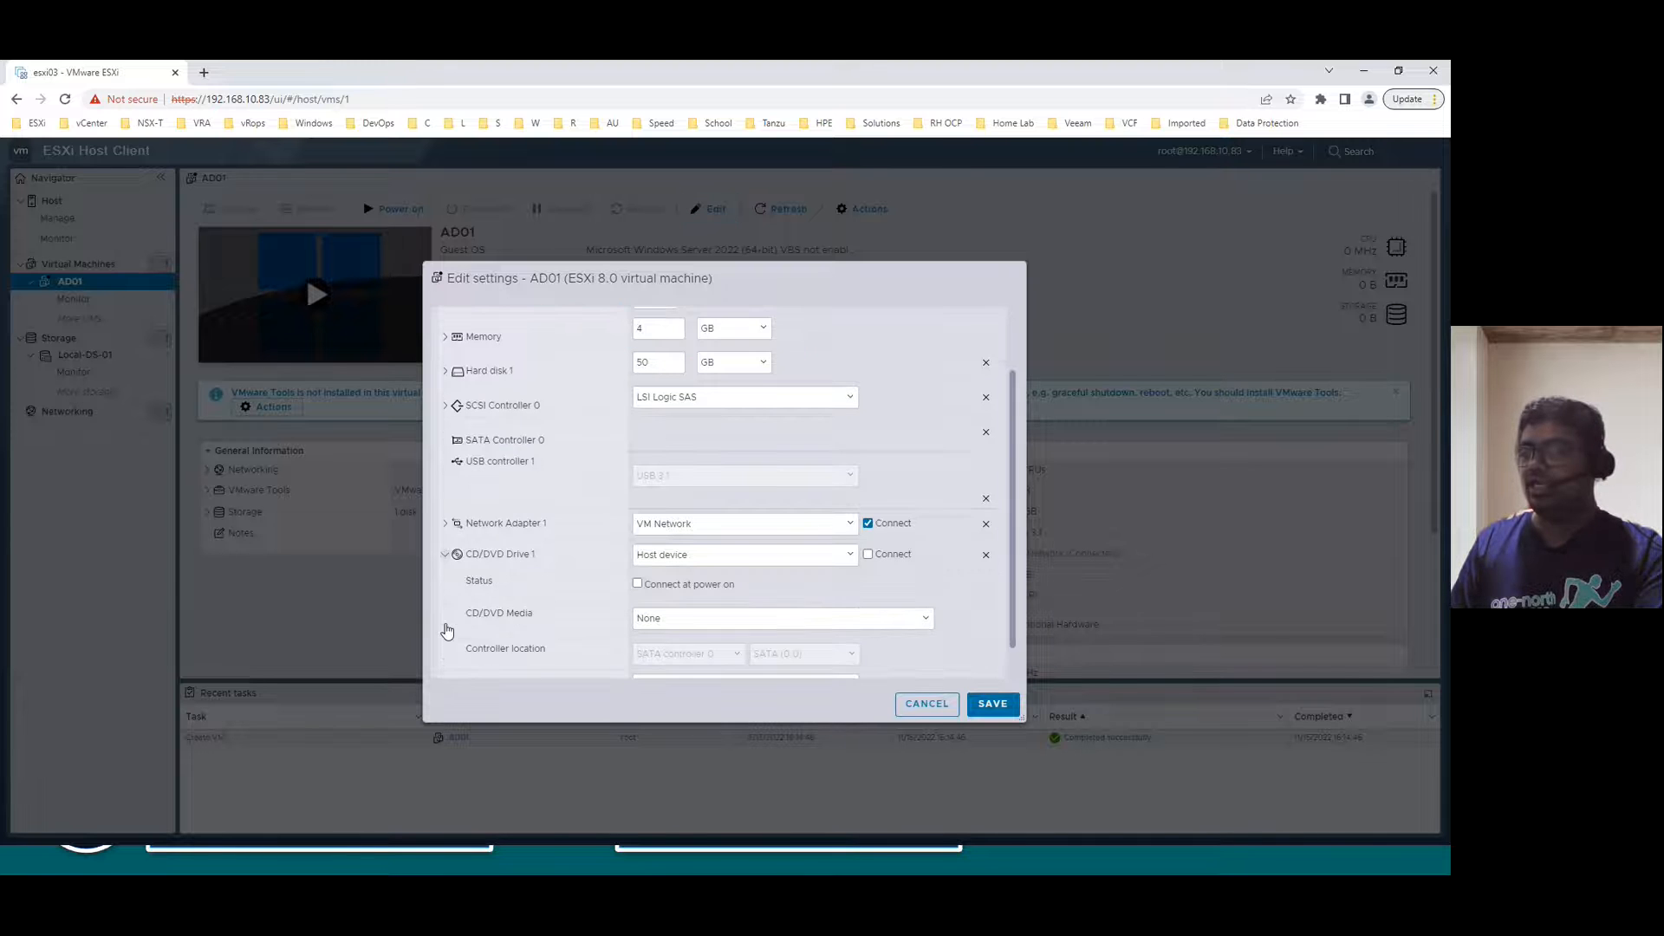
click(713, 524)
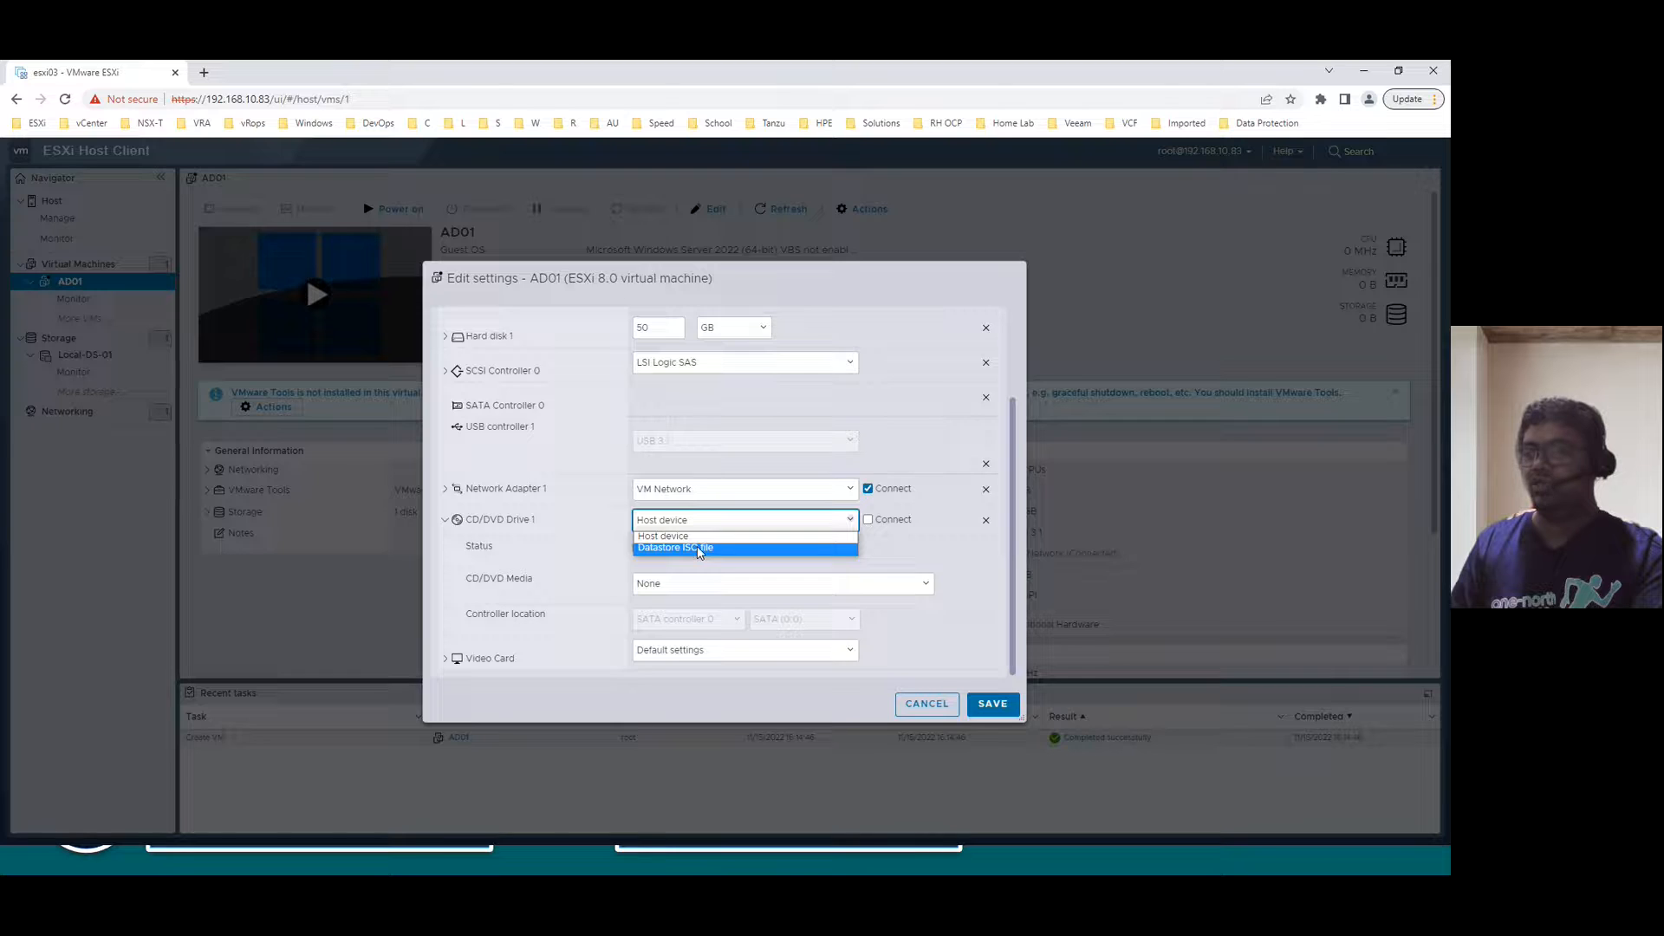
click(698, 549)
click(632, 412)
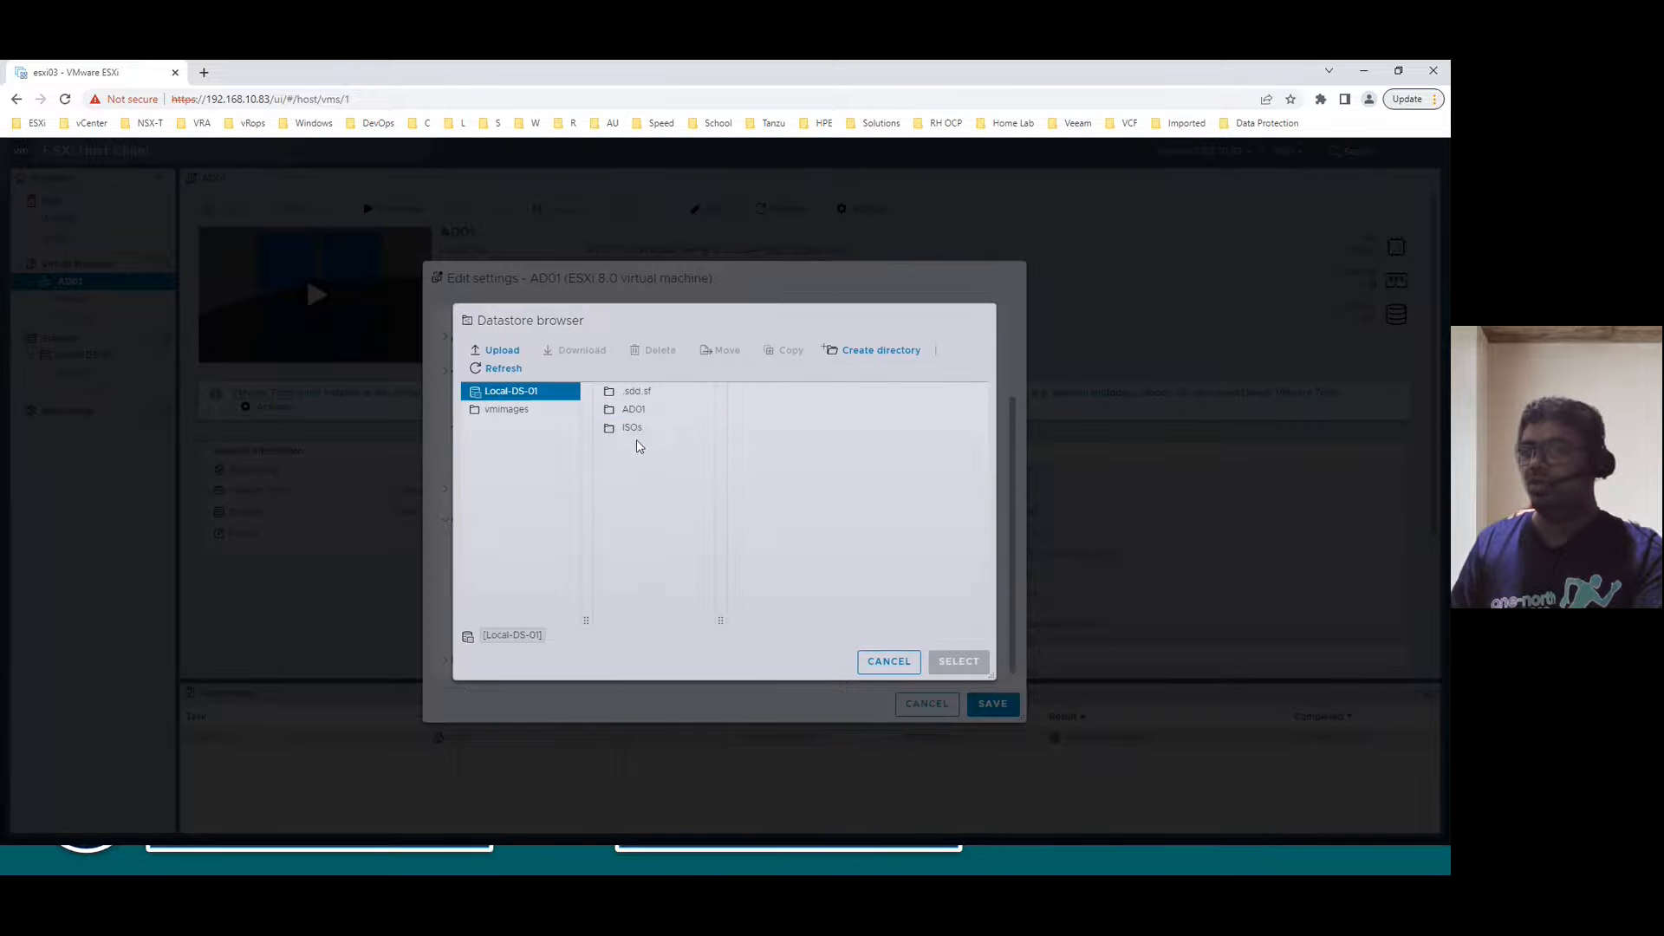
click(629, 433)
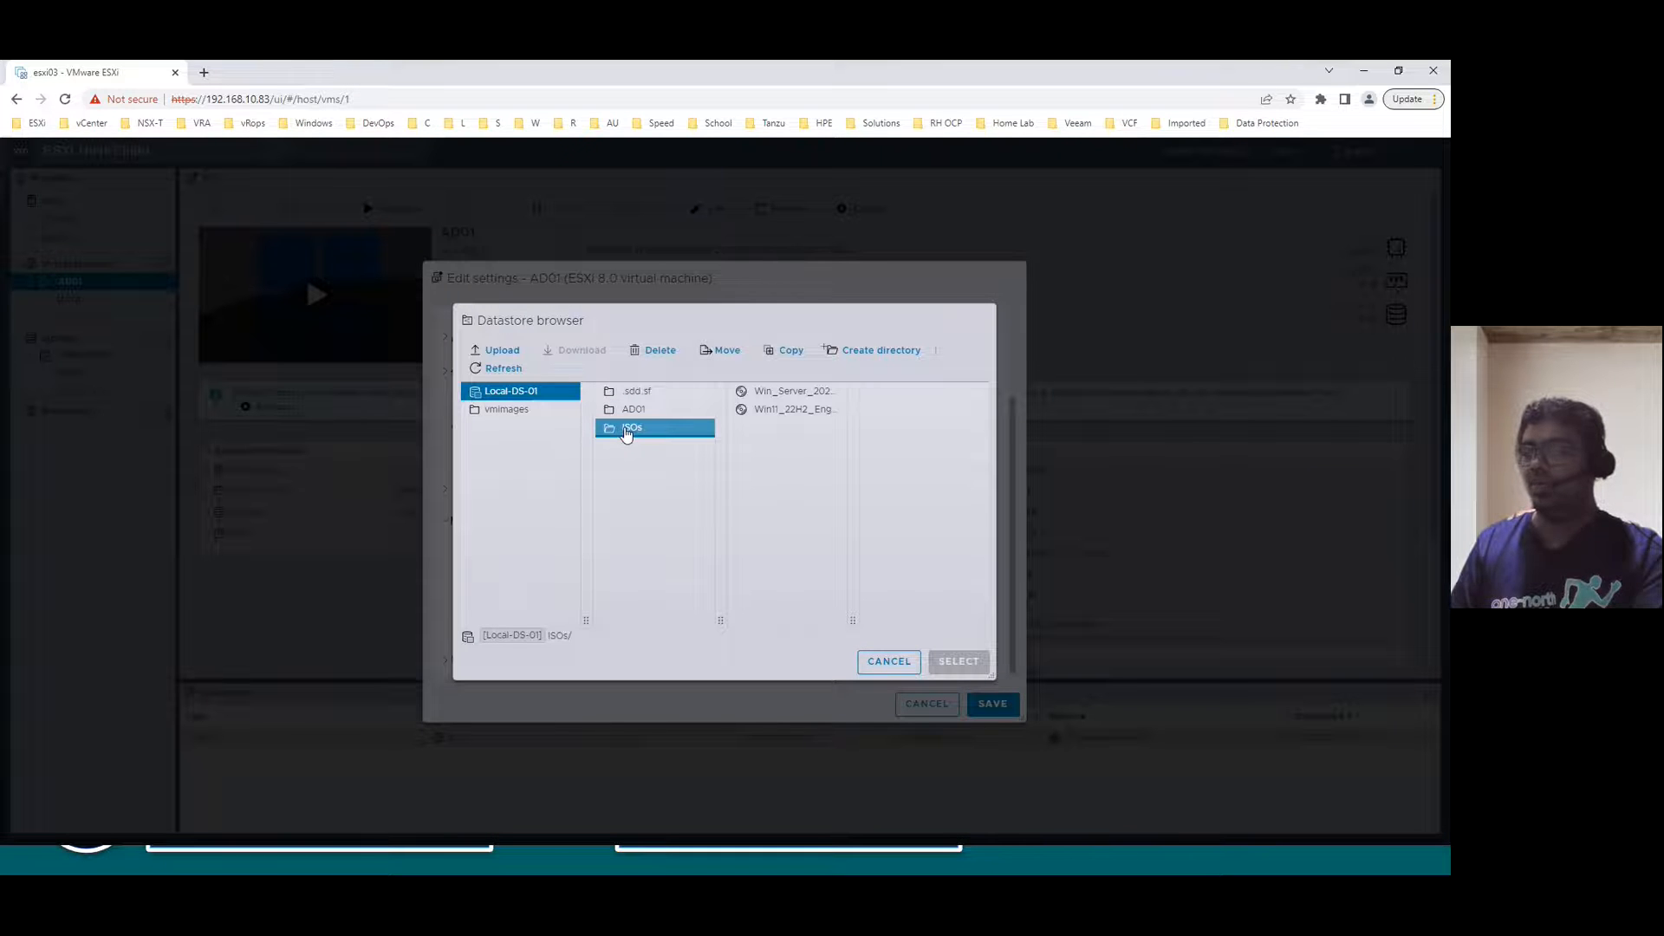
click(767, 396)
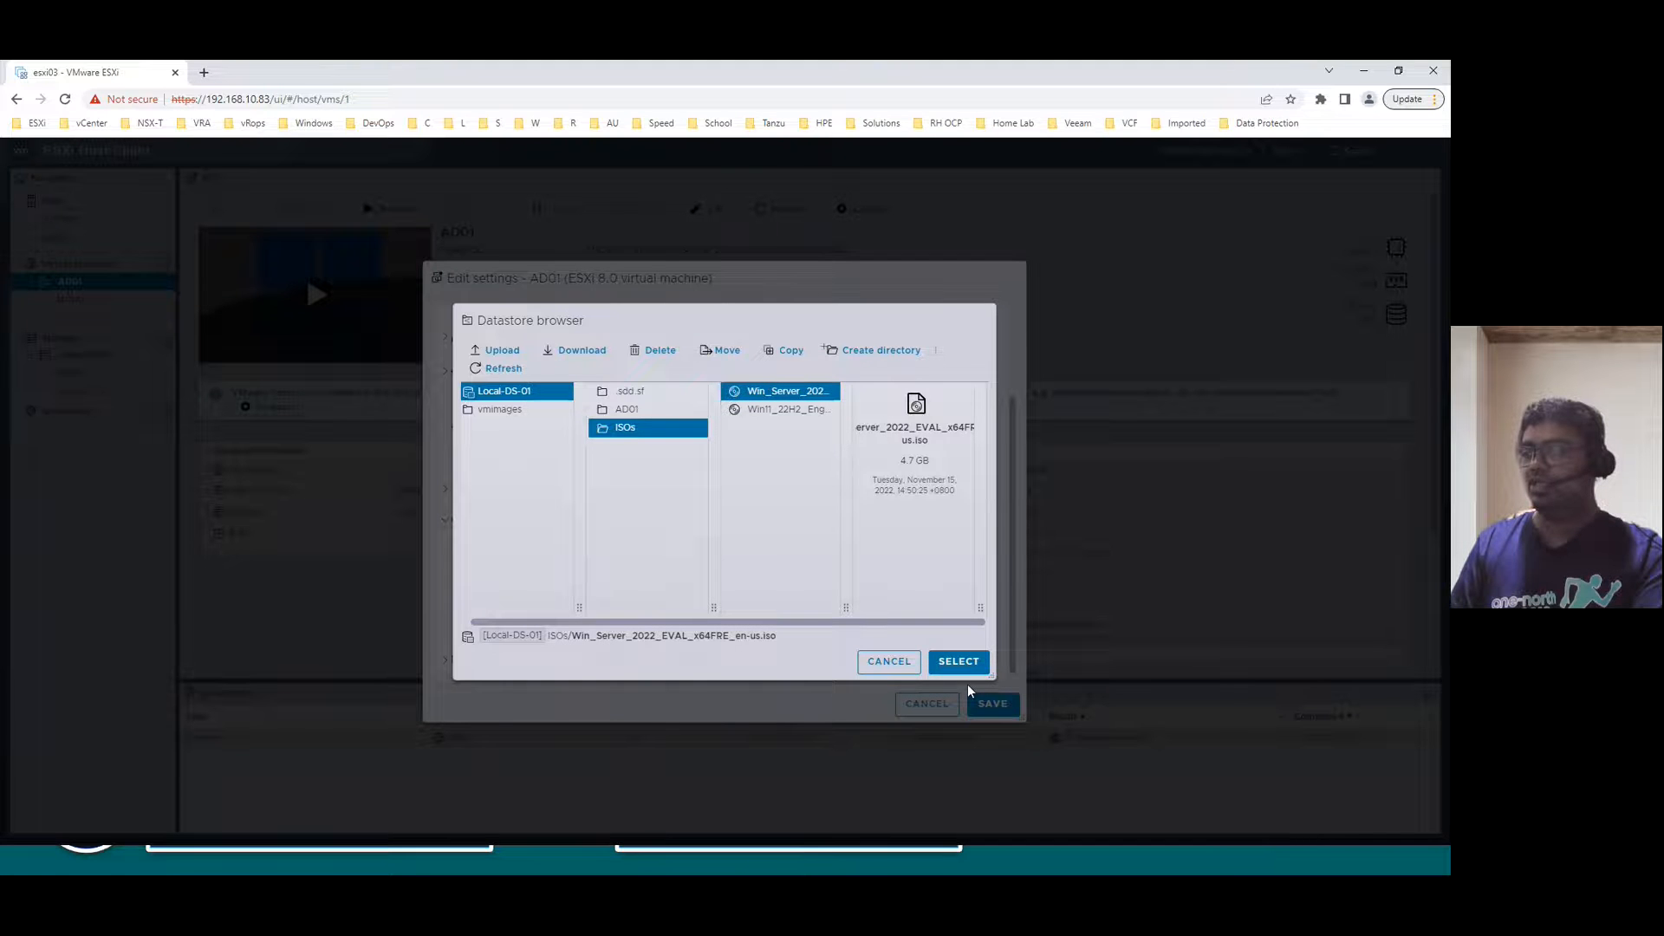
click(958, 662)
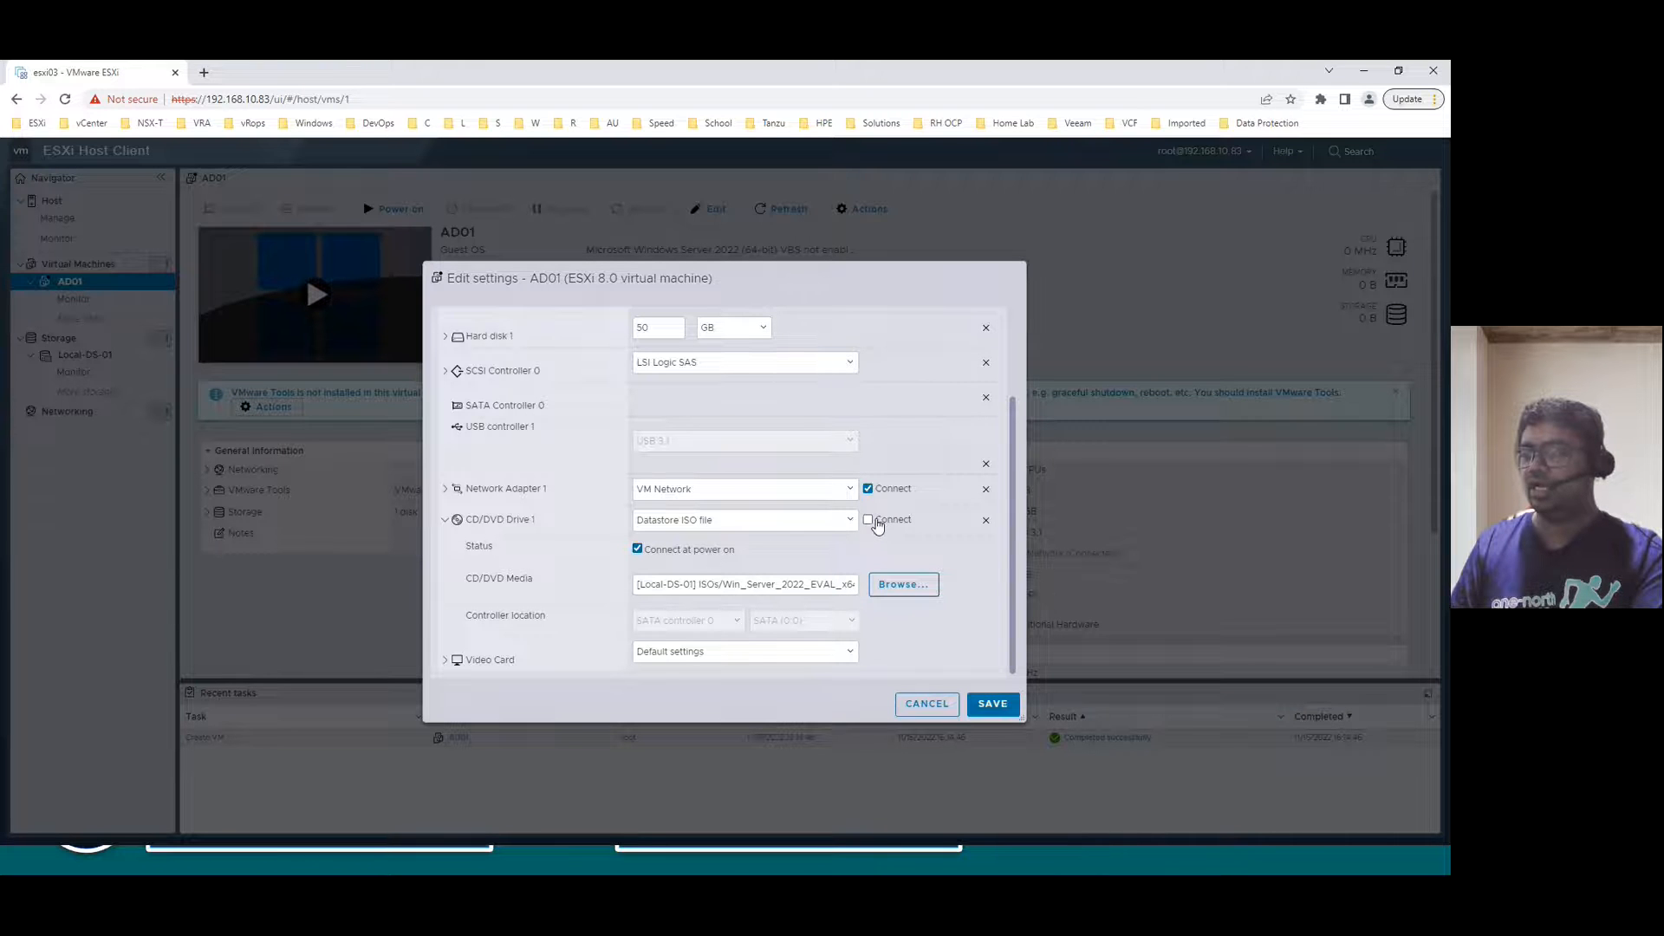
click(1004, 707)
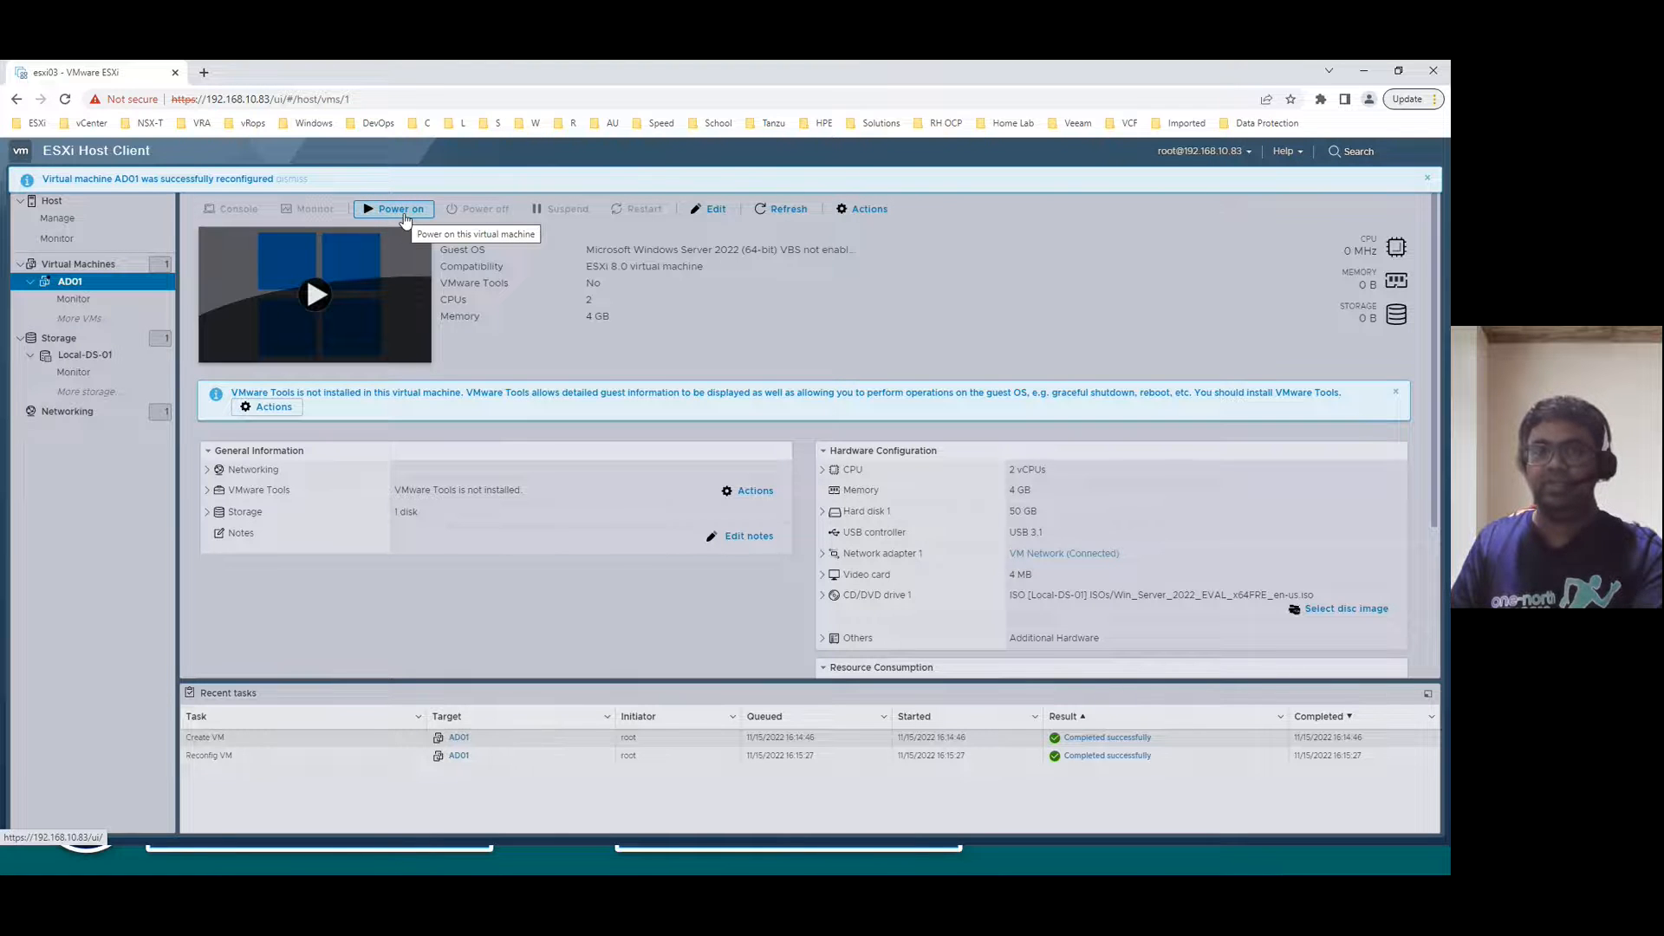
- Power on AD01 and launch its console in a new browser tab
click(404, 218)
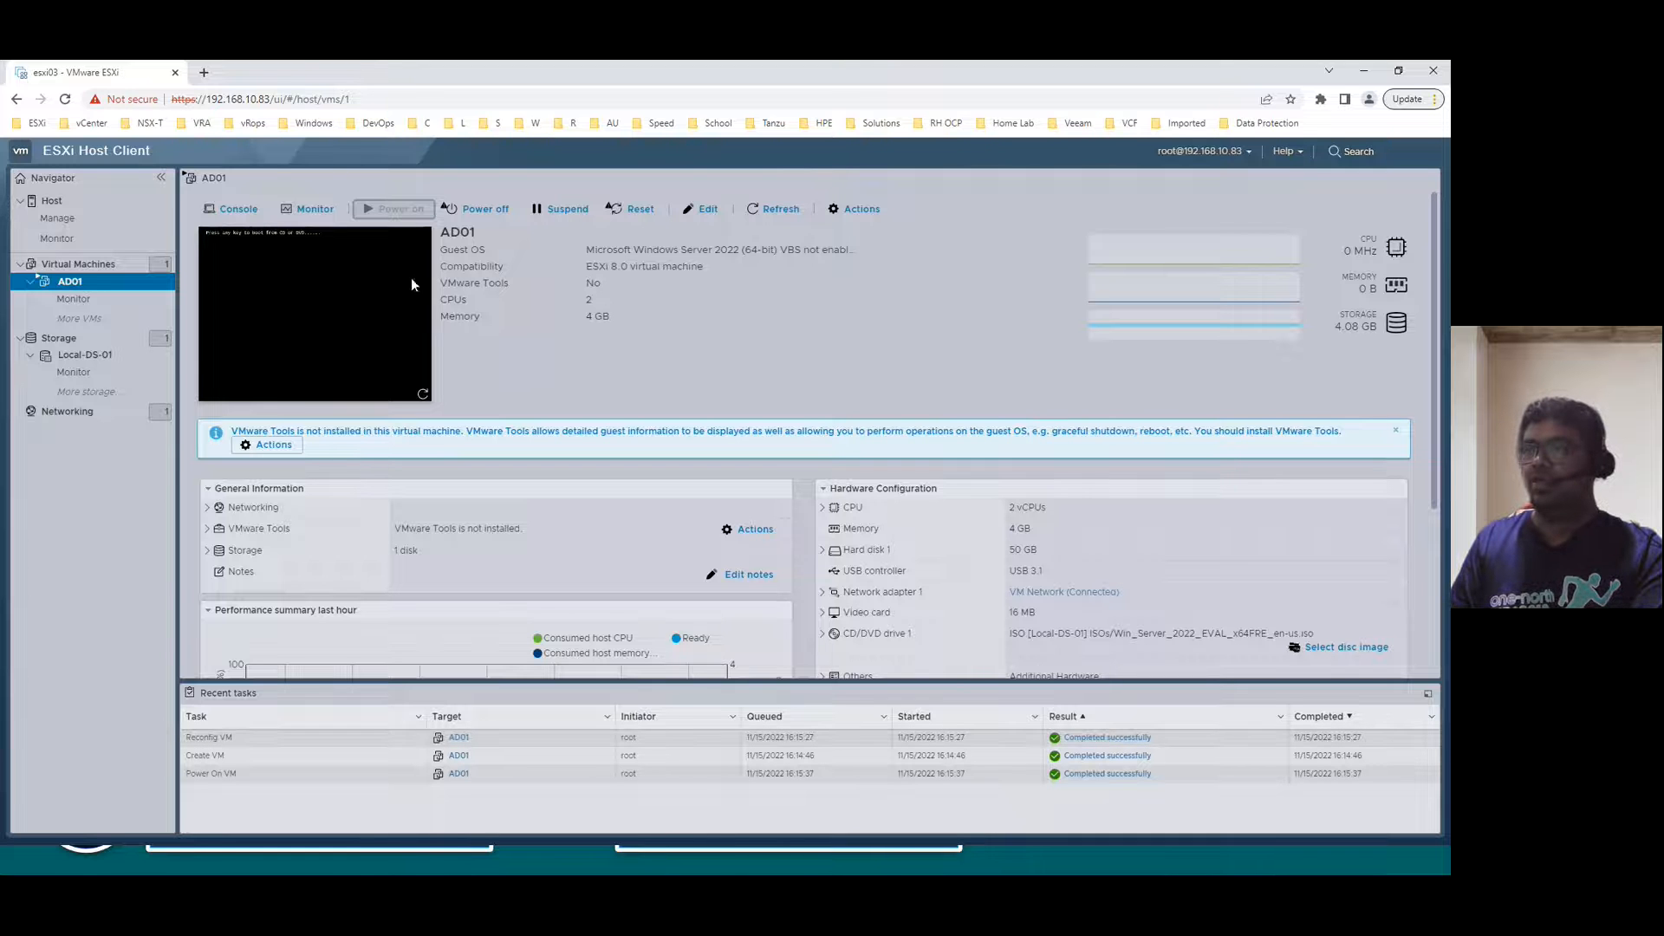
click(234, 213)
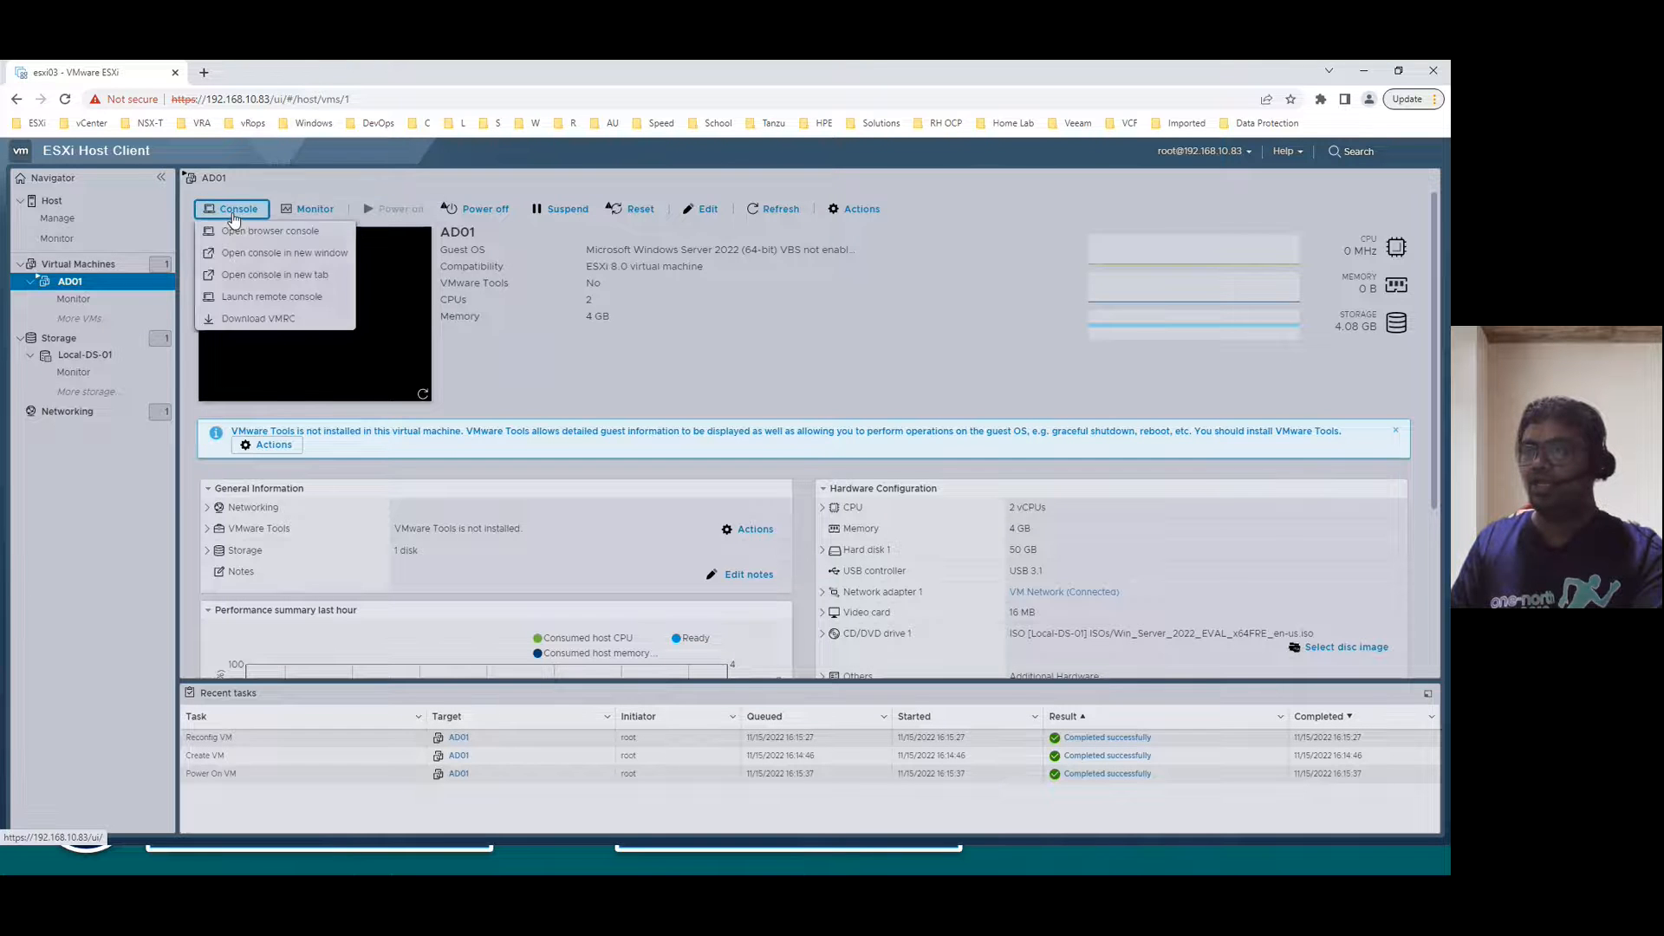
click(241, 275)
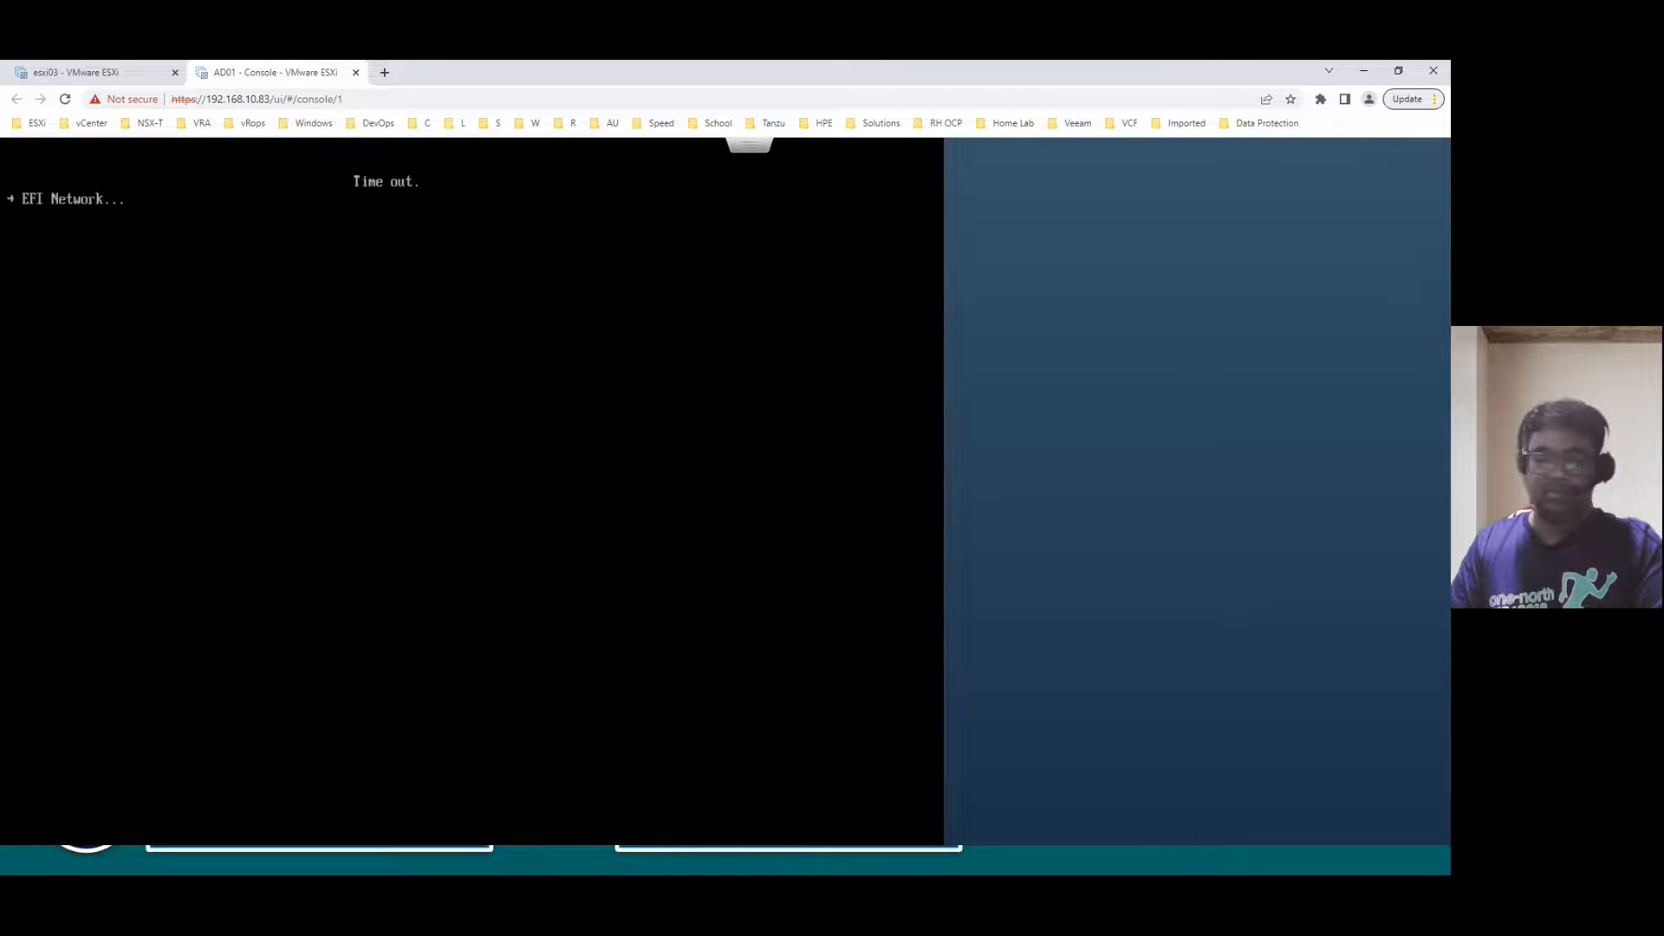
- Reset the AD01 virtual machine from the console's Power menu
click(738, 149)
mouse_move(777, 176)
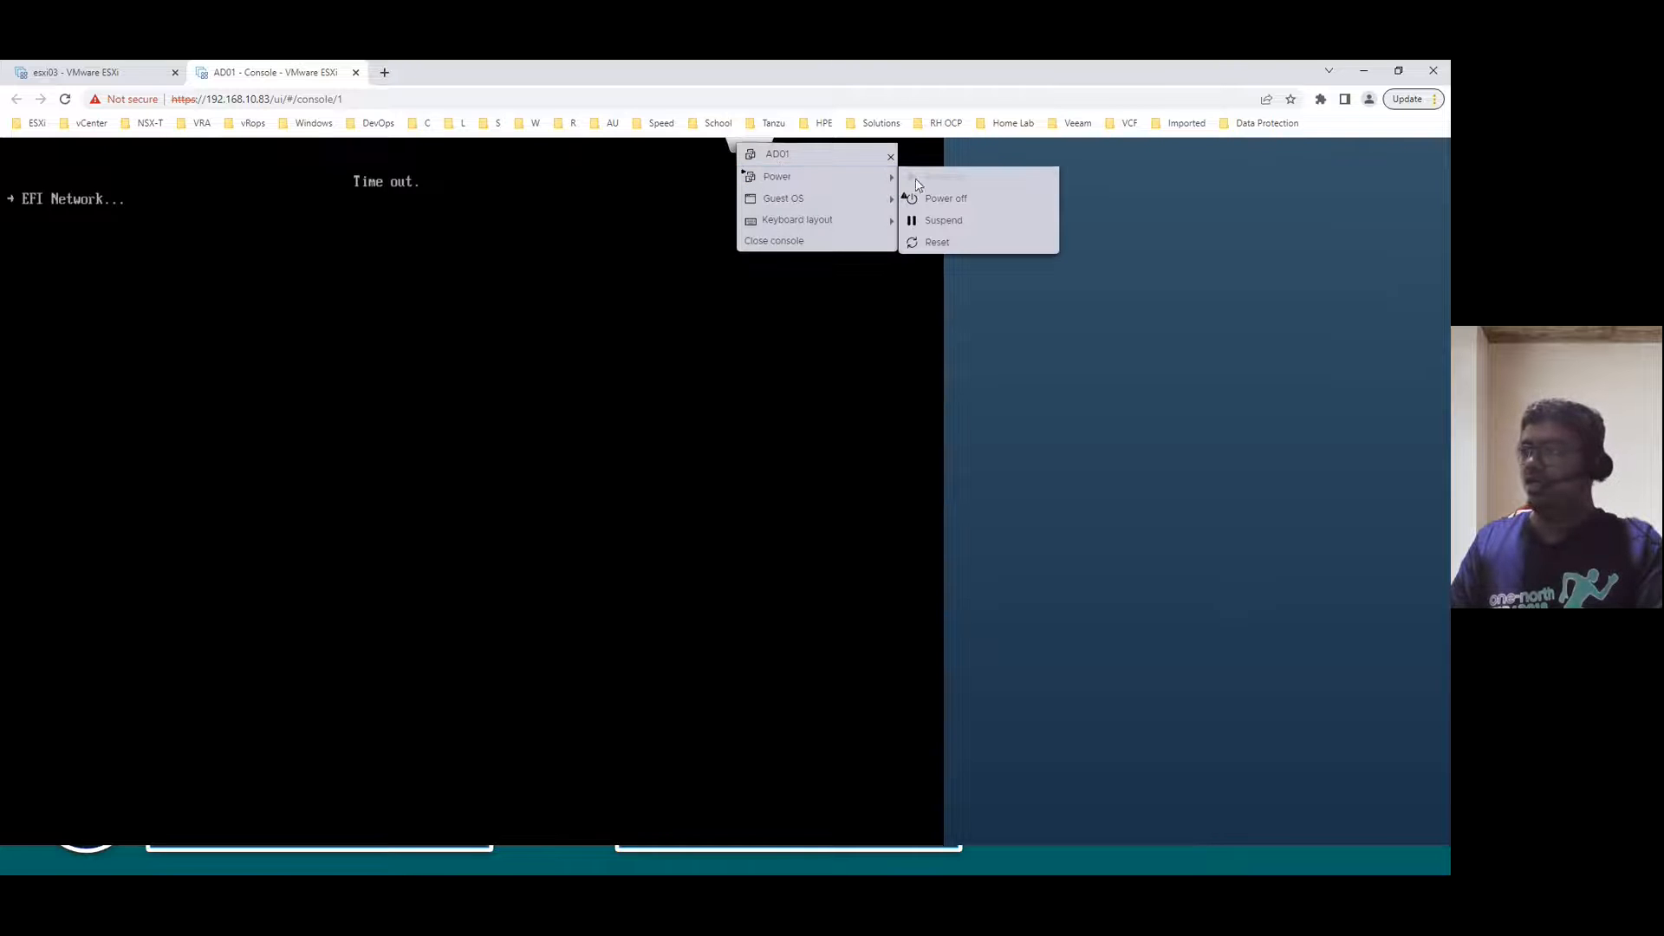
click(930, 243)
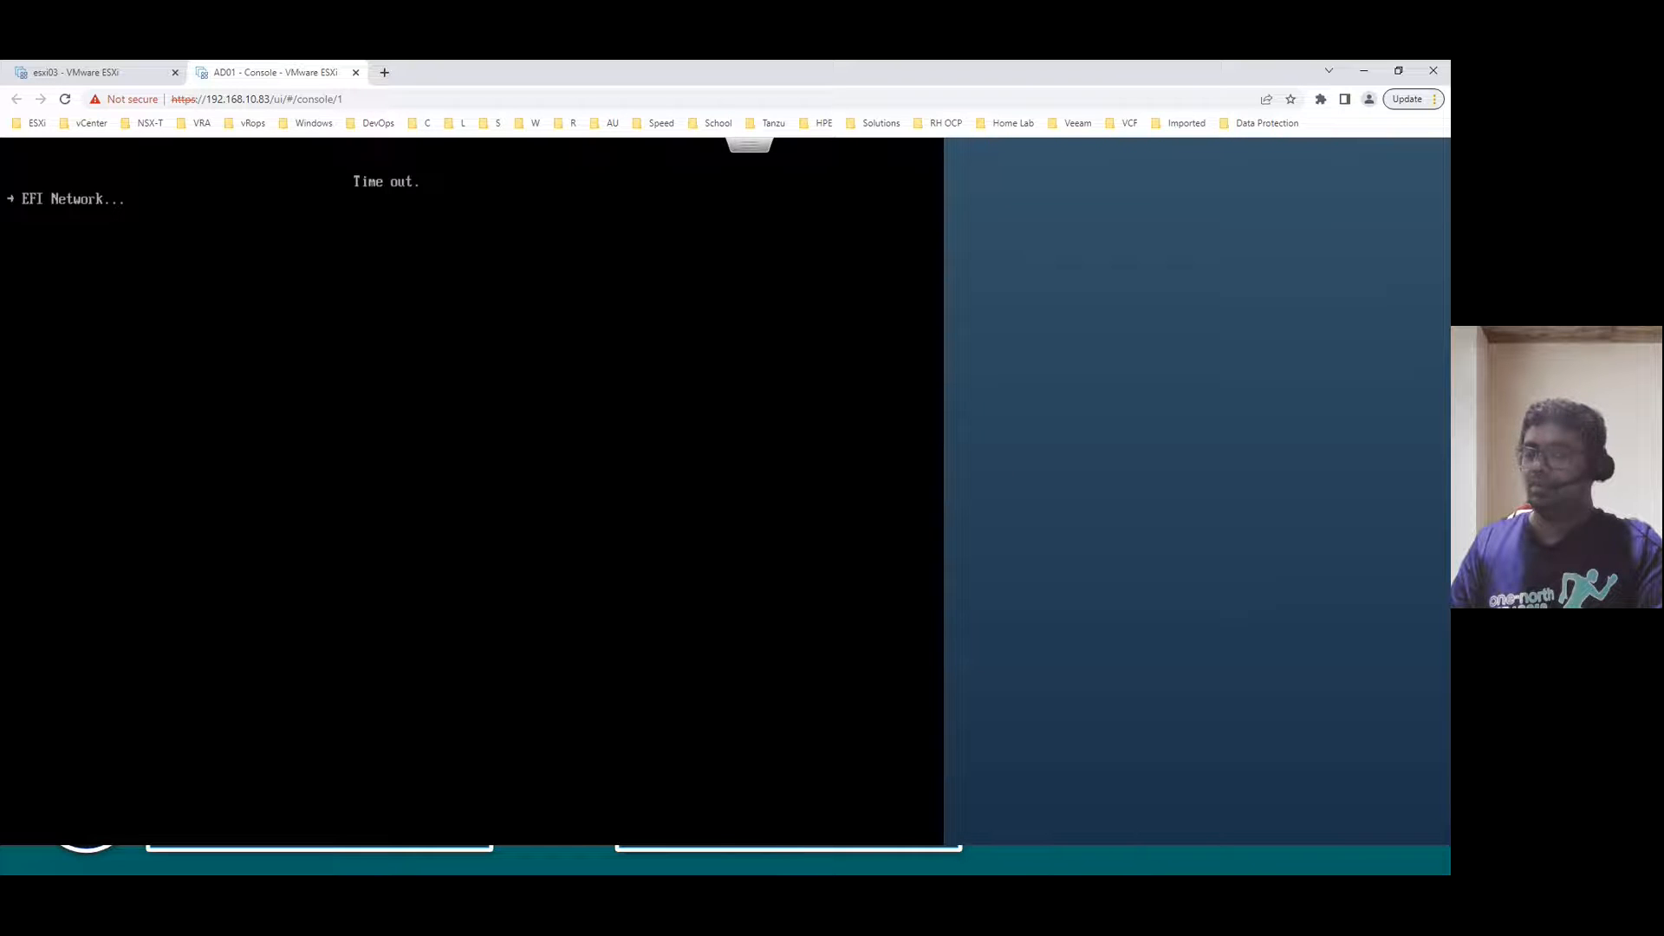
- Send Ctrl-Alt-Delete to AD01 via Guest OS > Send keys
click(754, 157)
mouse_move(793, 208)
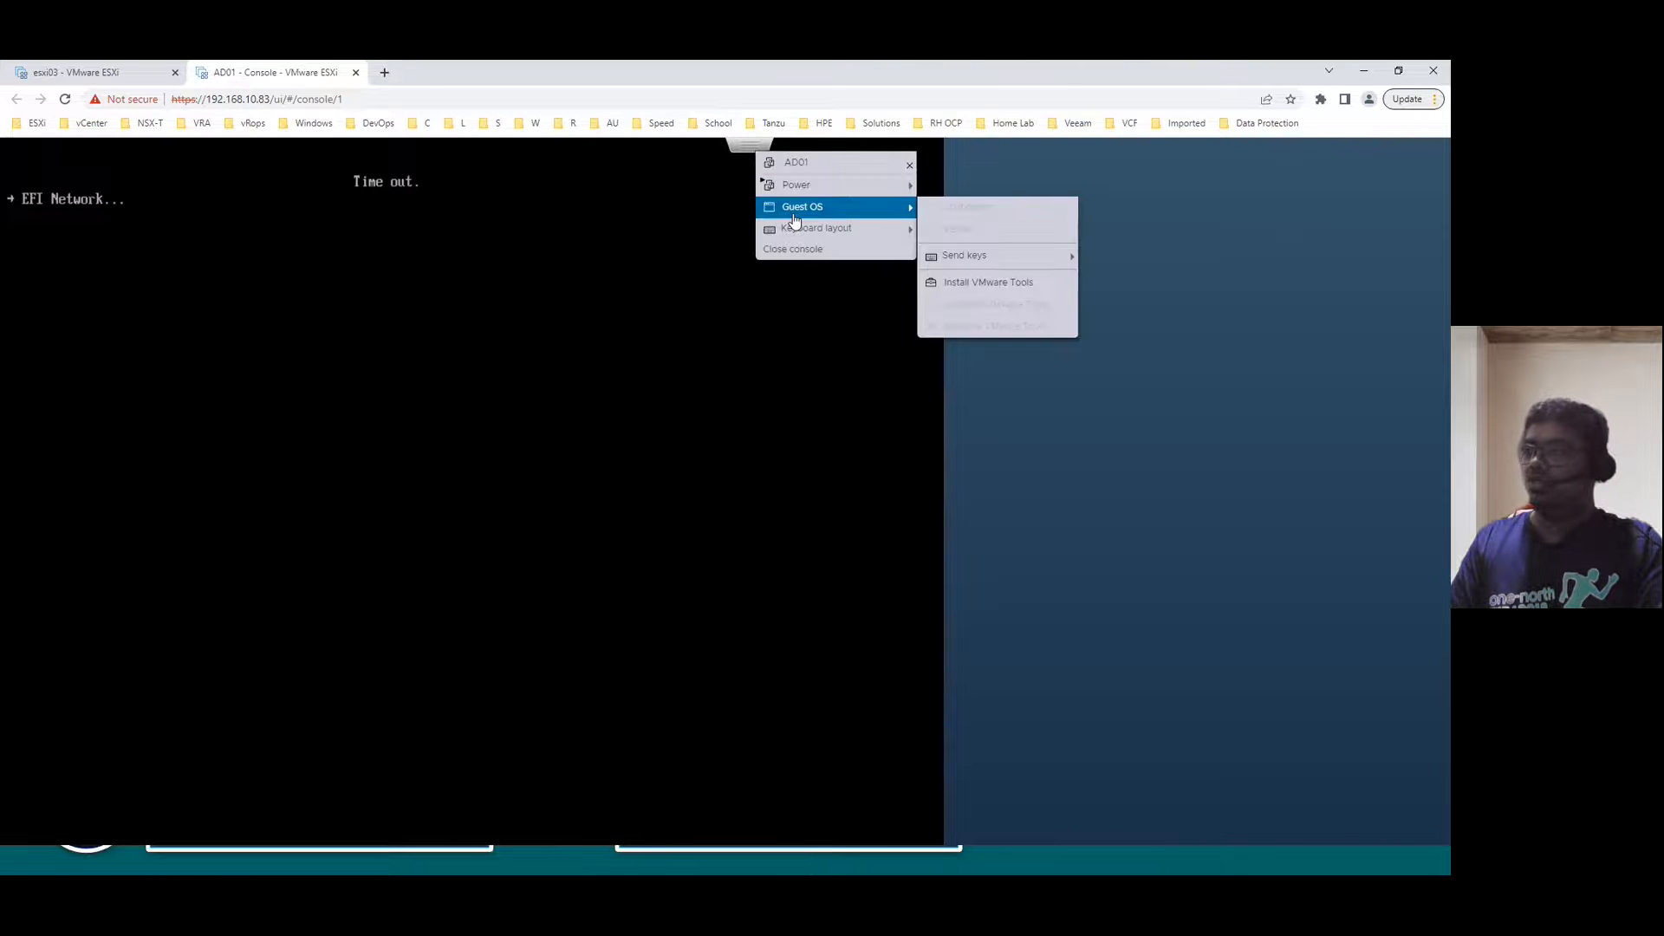
mouse_move(960, 262)
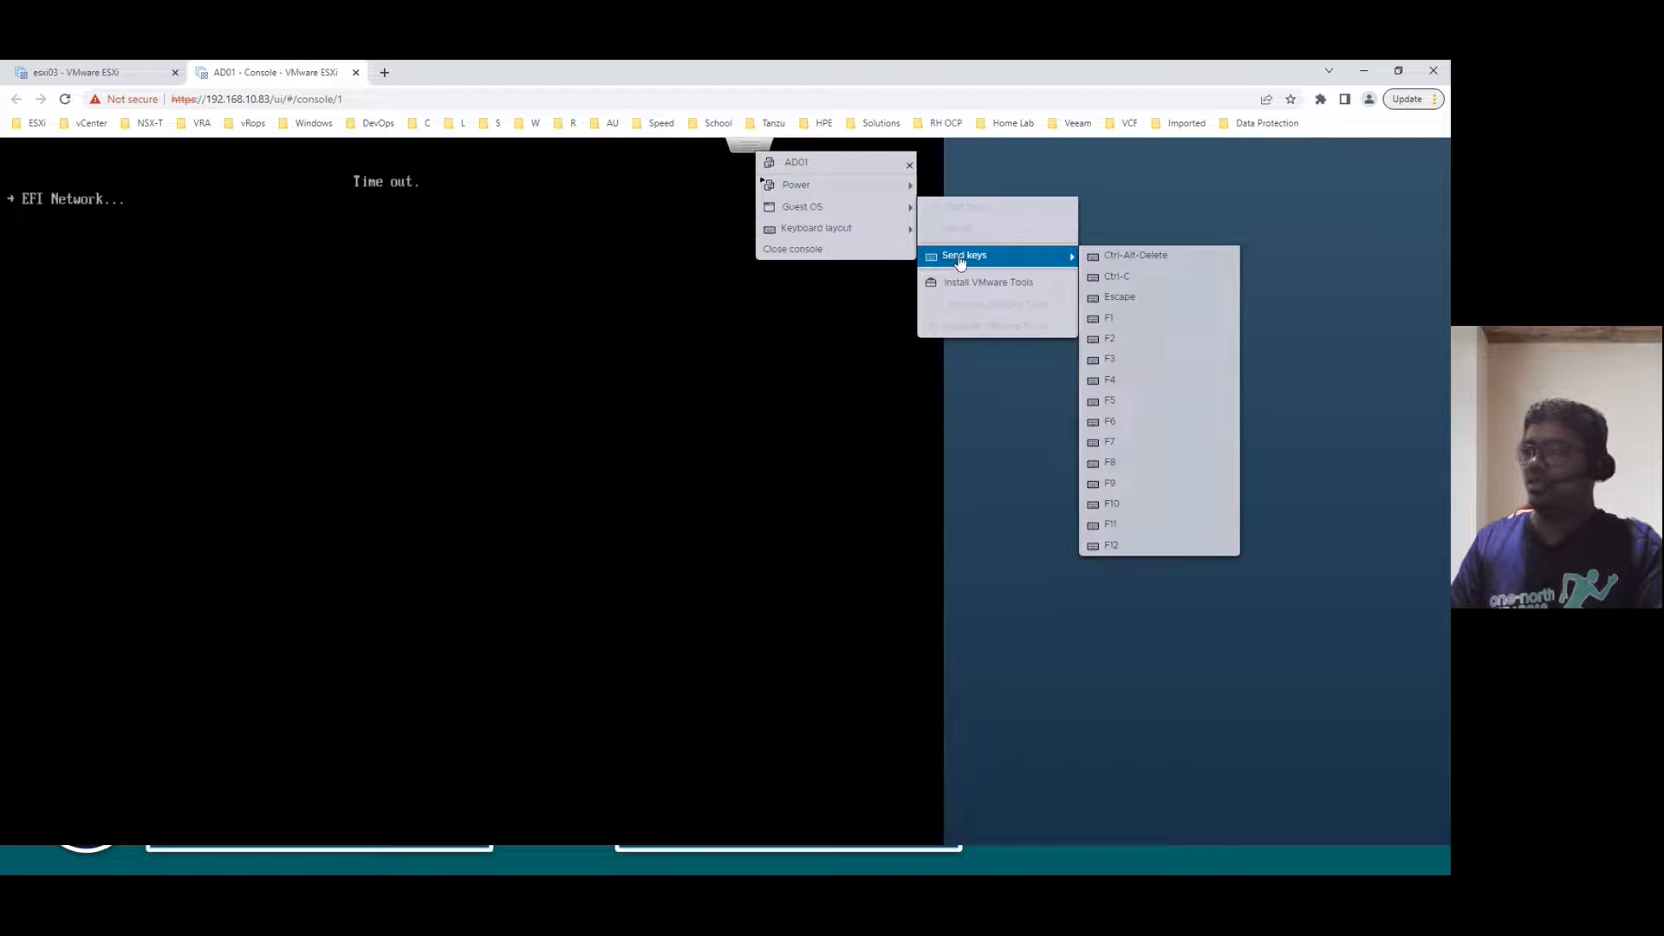
click(1142, 257)
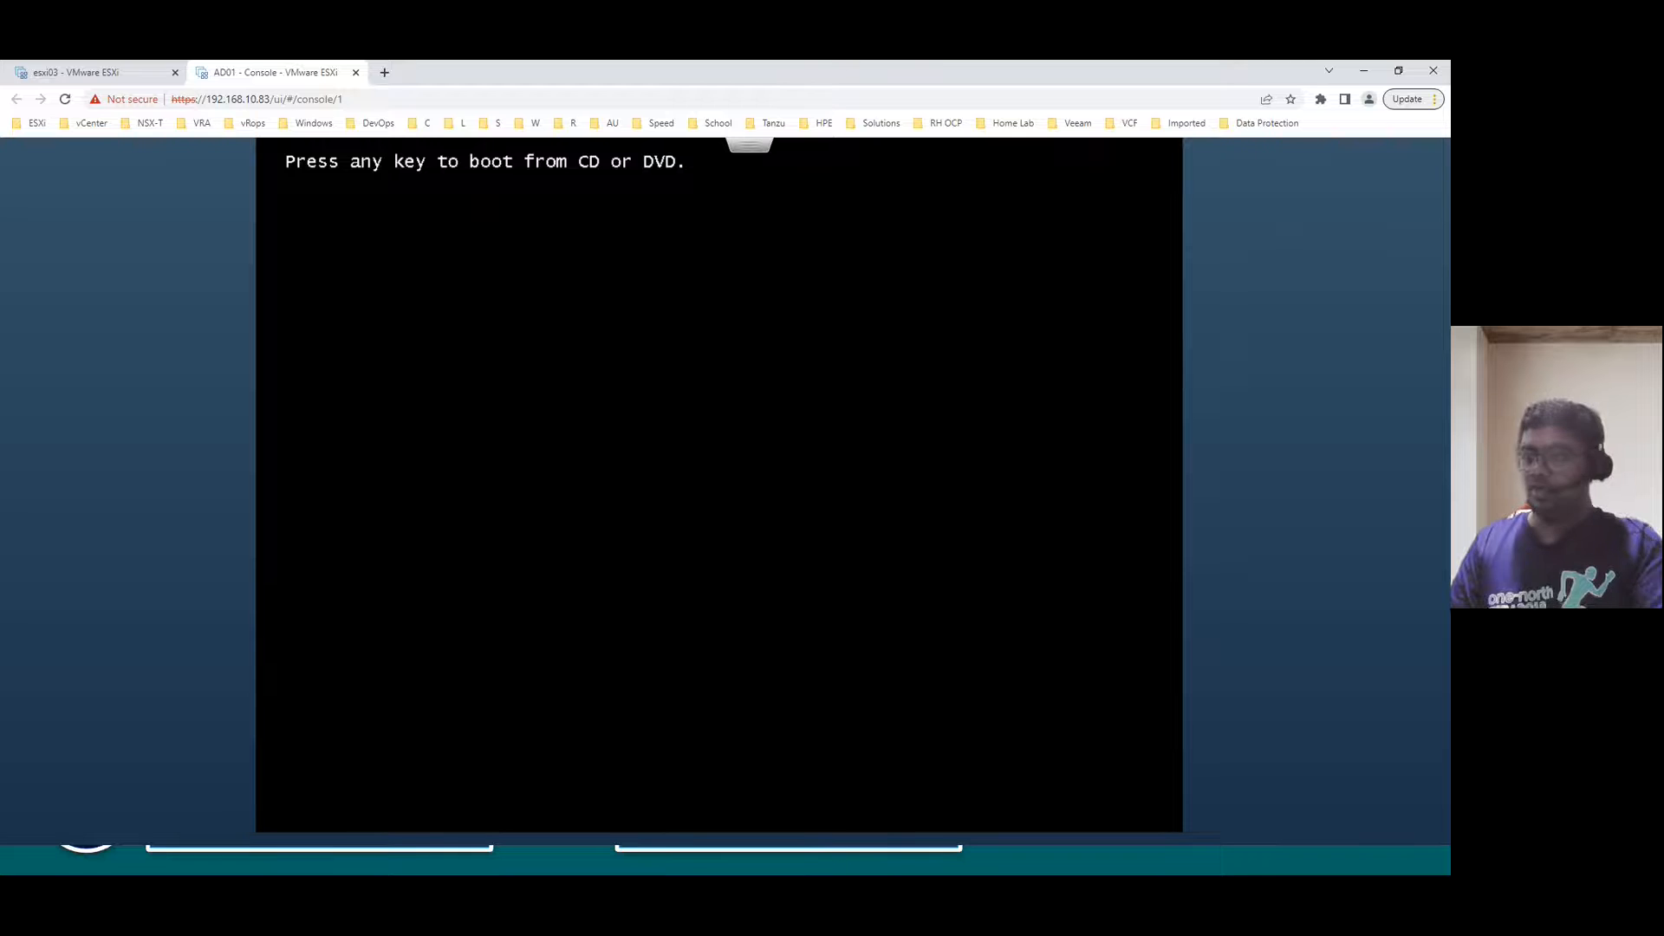
- Boot AD01 from the DVD, keep the default language settings, and begin installing Windows Server
key(Return)
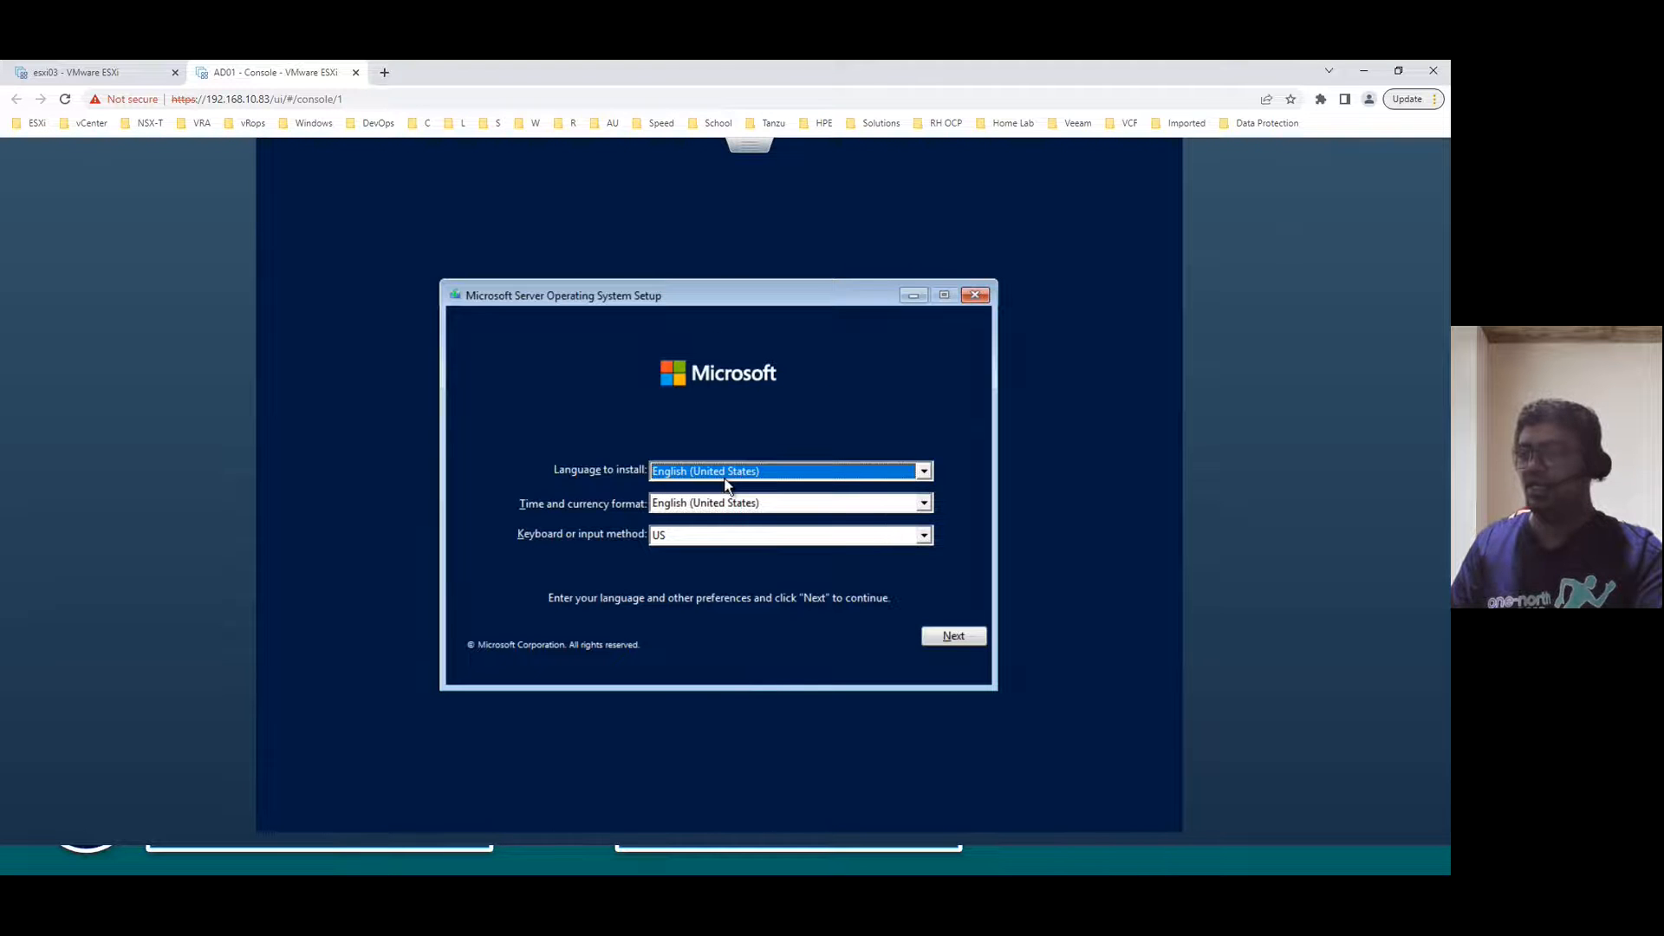
click(953, 638)
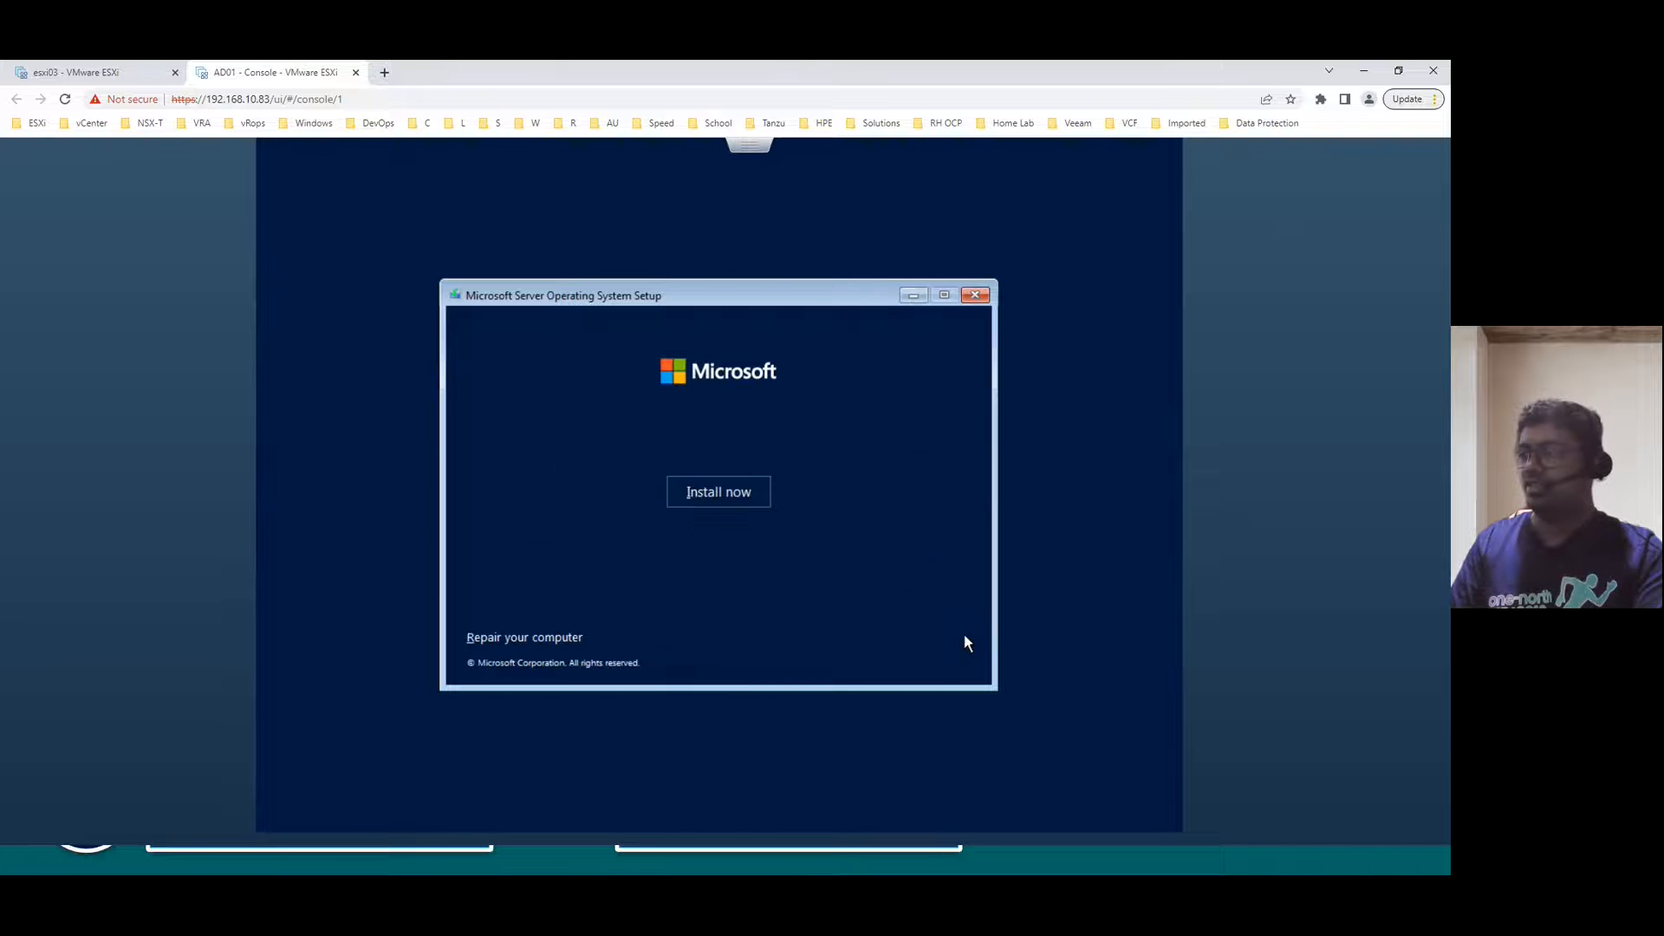
click(722, 493)
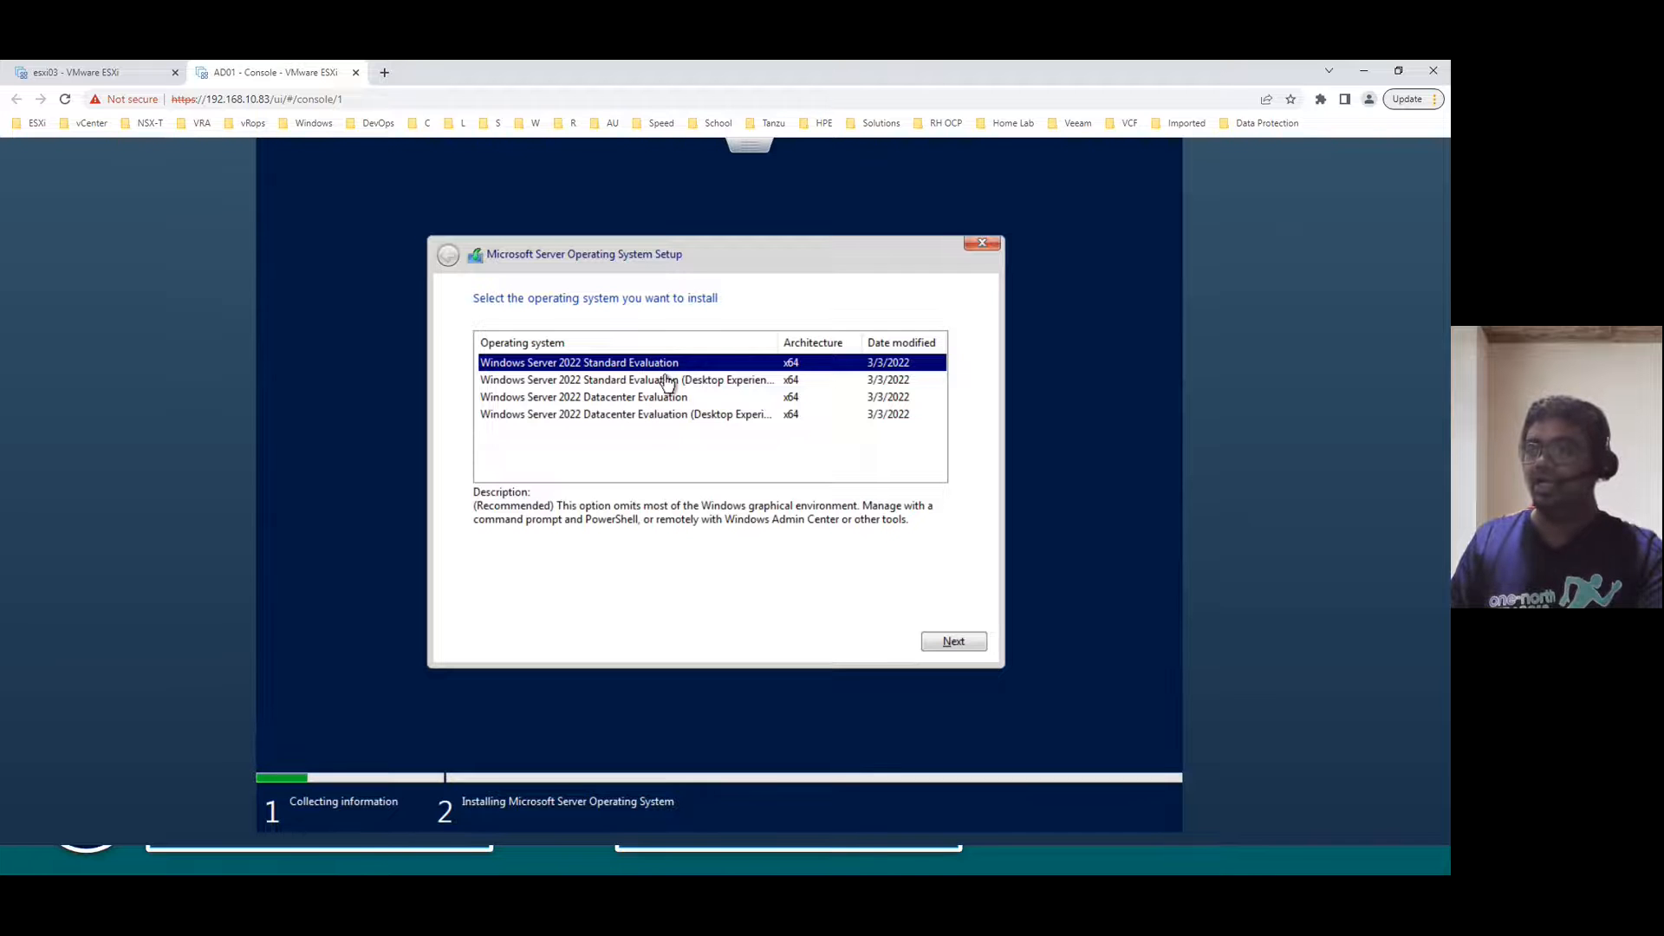
- Choose the Windows Server 2022 Standard Evaluation (Desktop Experience) edition
click(605, 384)
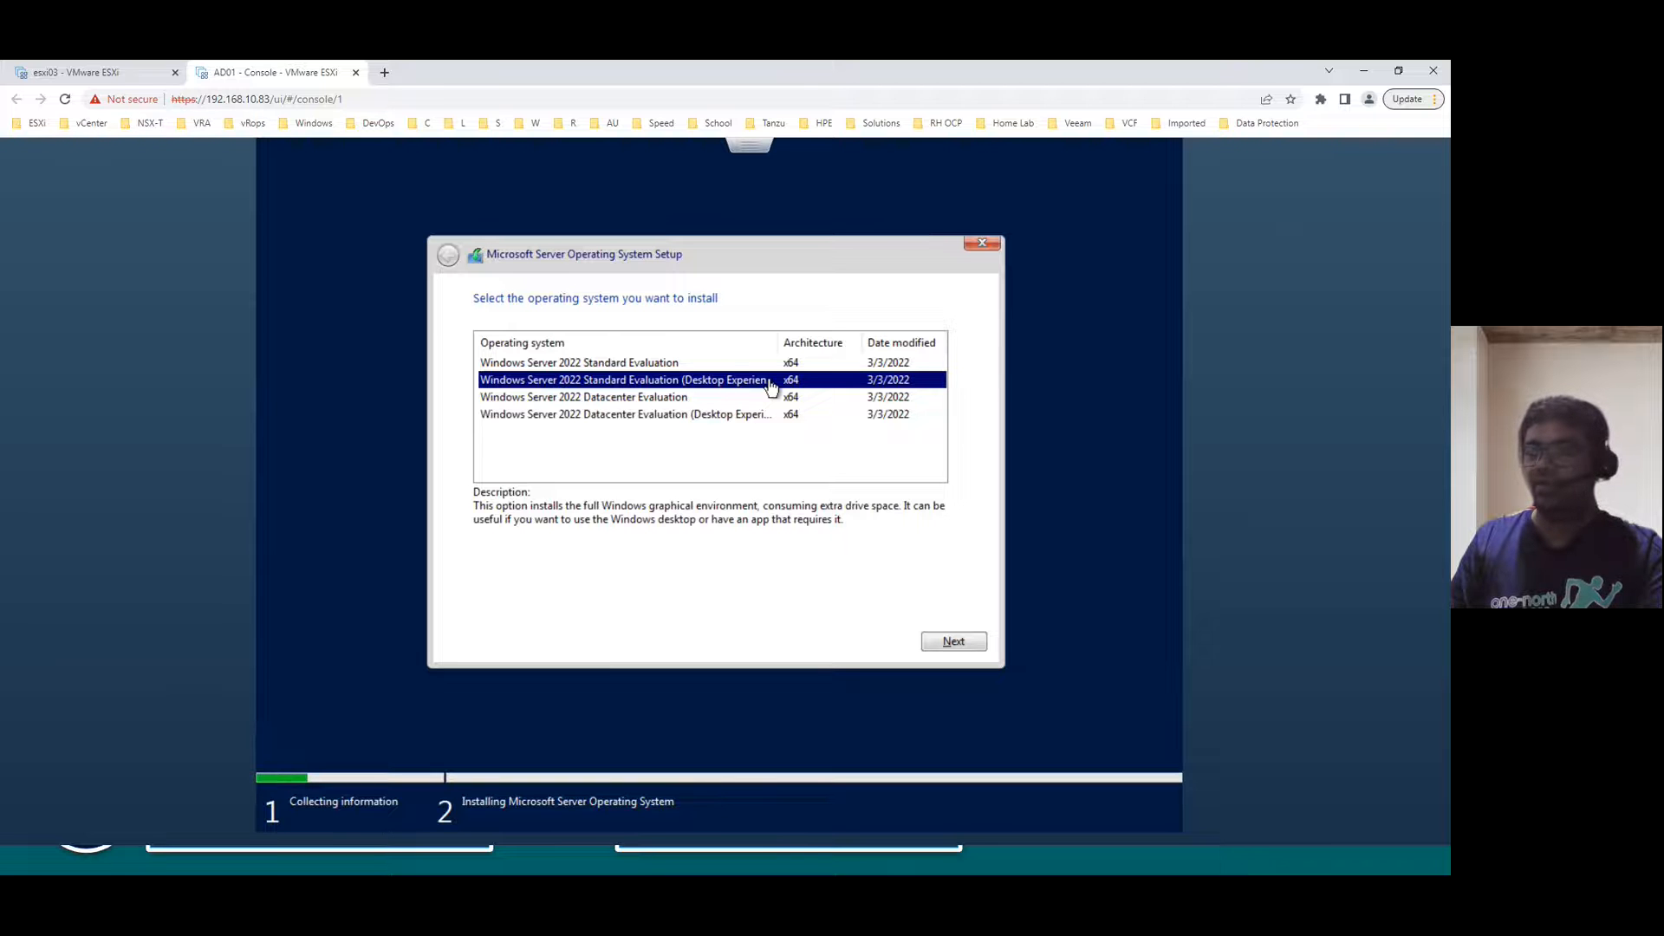
click(726, 364)
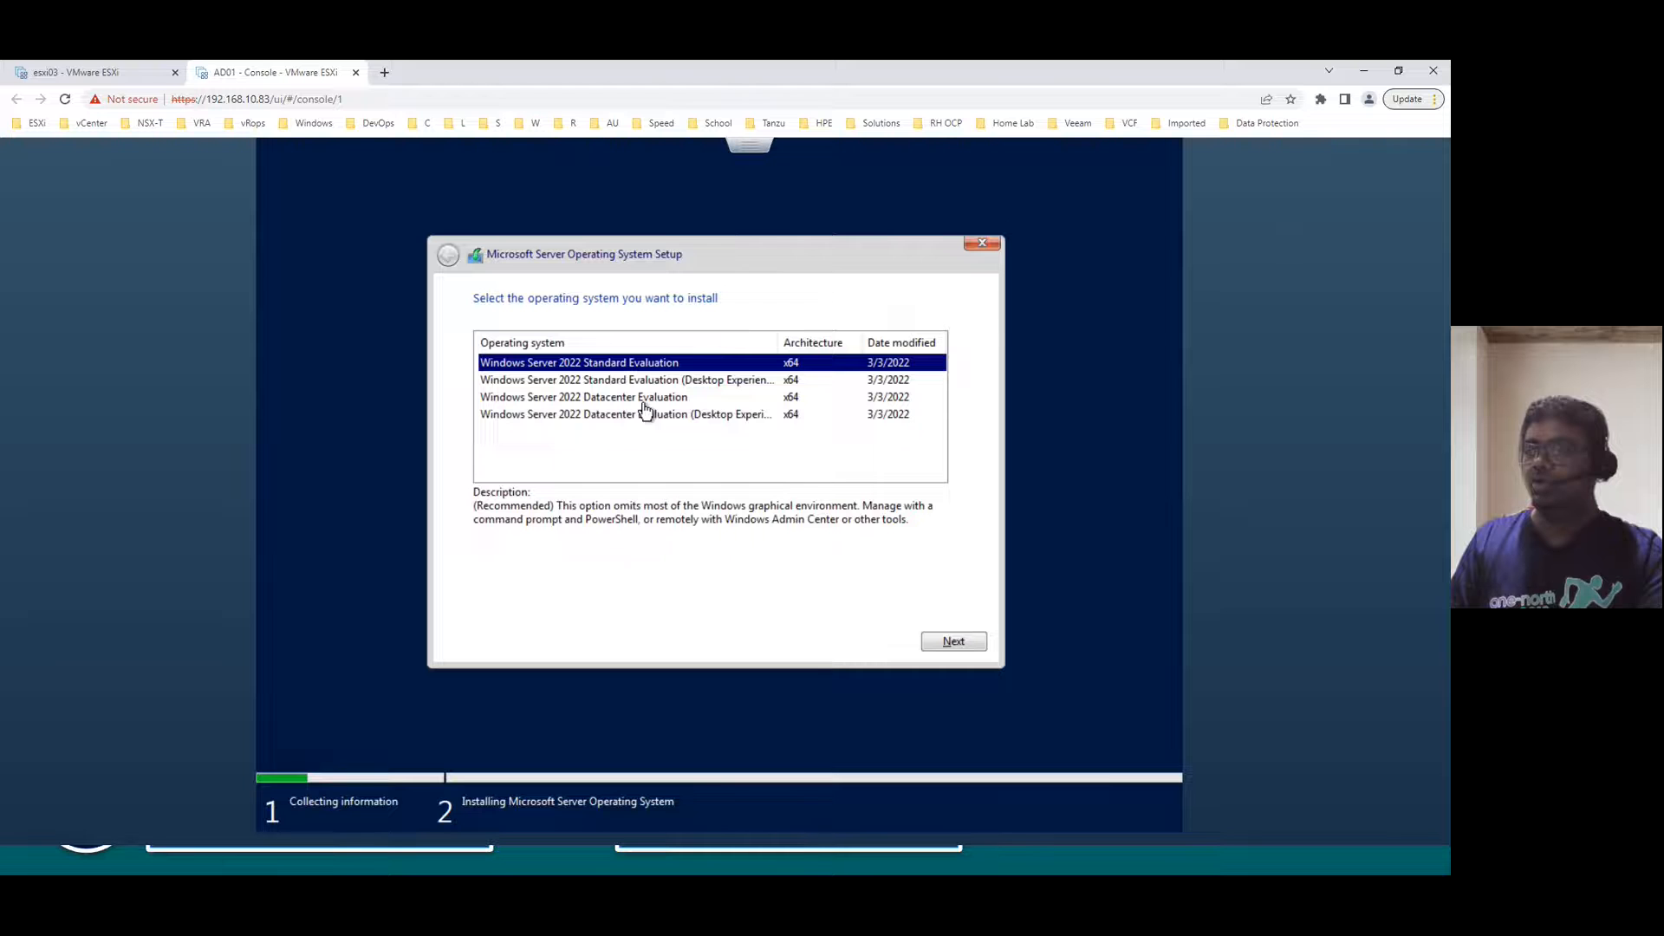
click(665, 385)
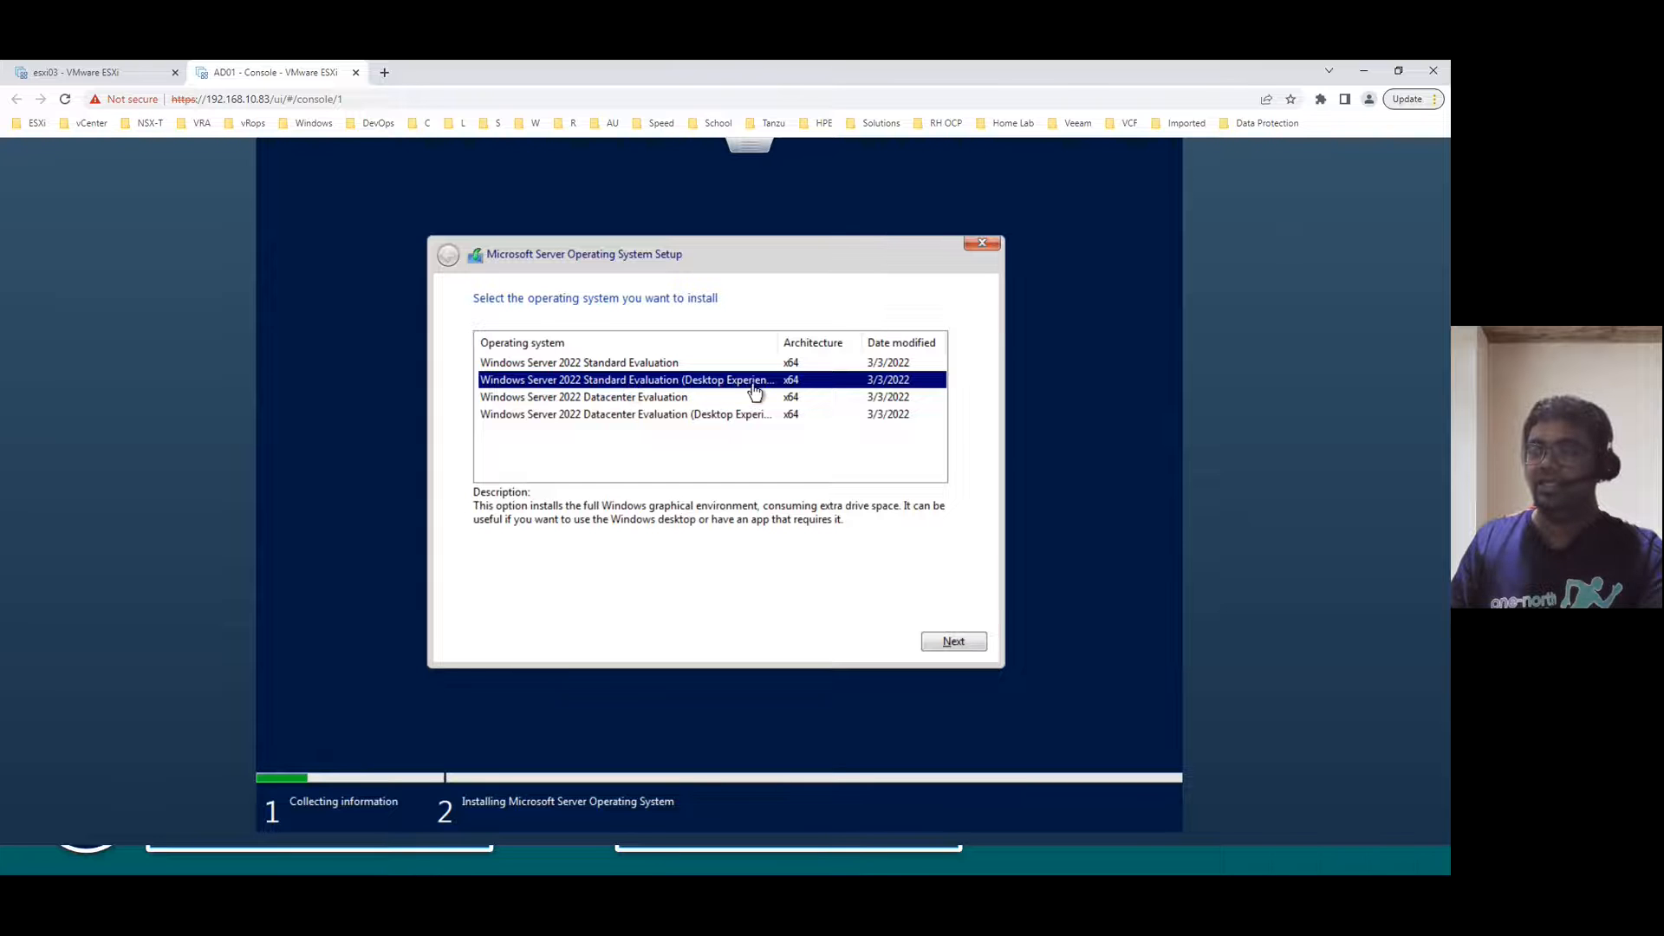
click(947, 638)
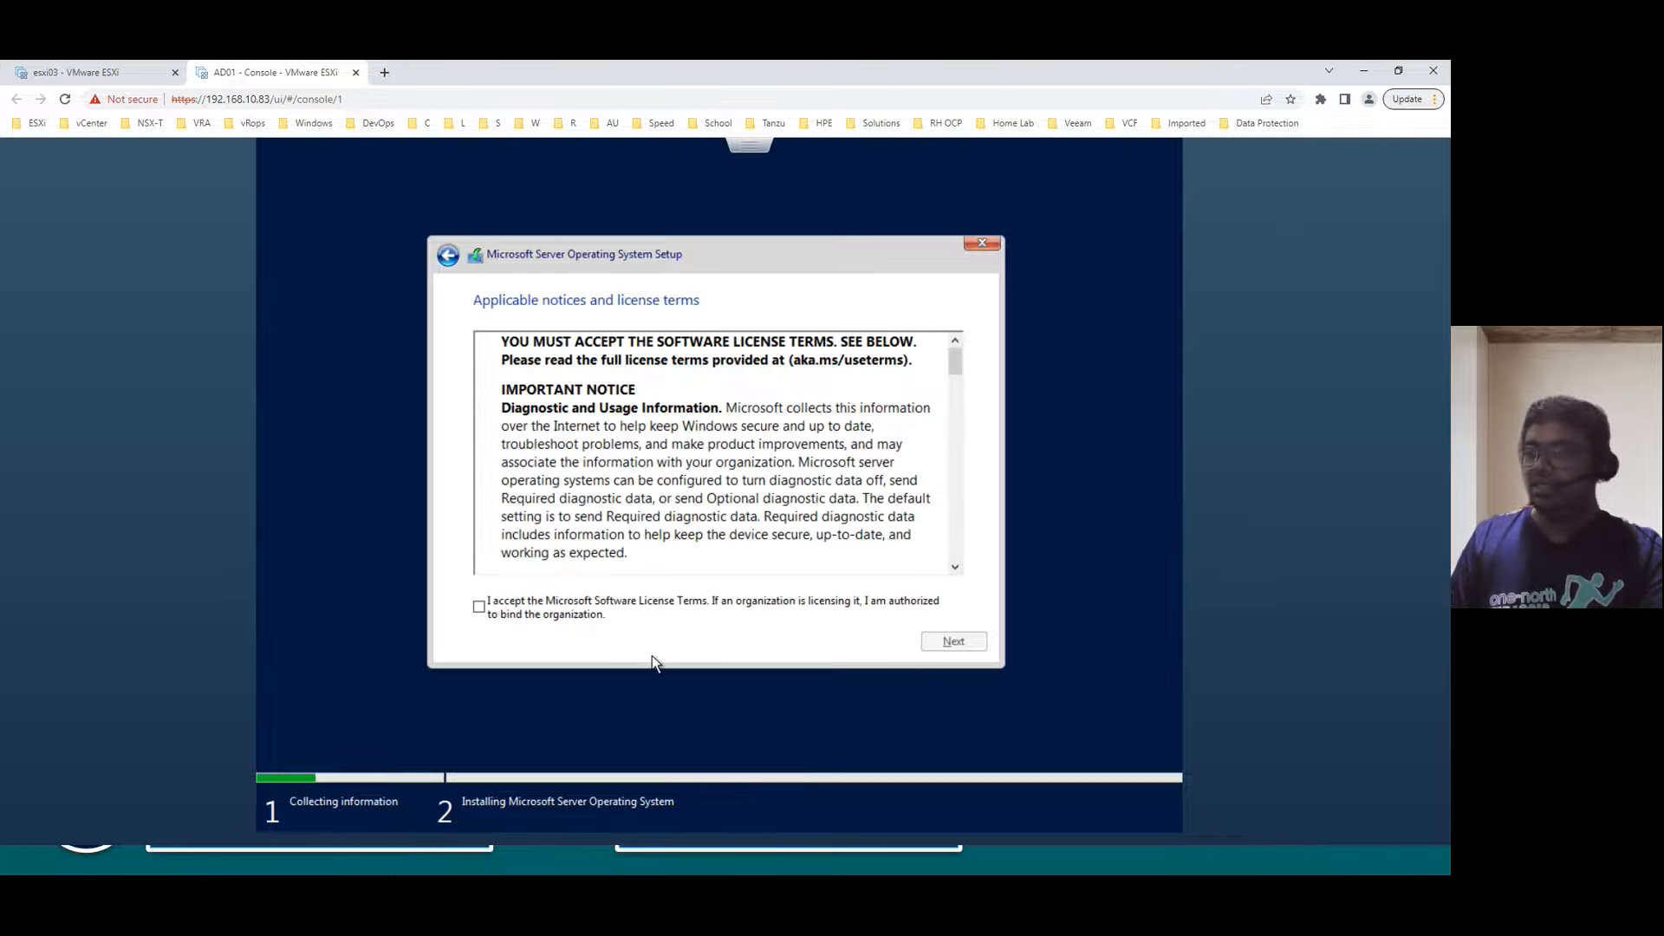
- Accept the license terms and start a Custom install onto Drive 0's unallocated space
click(626, 605)
click(951, 646)
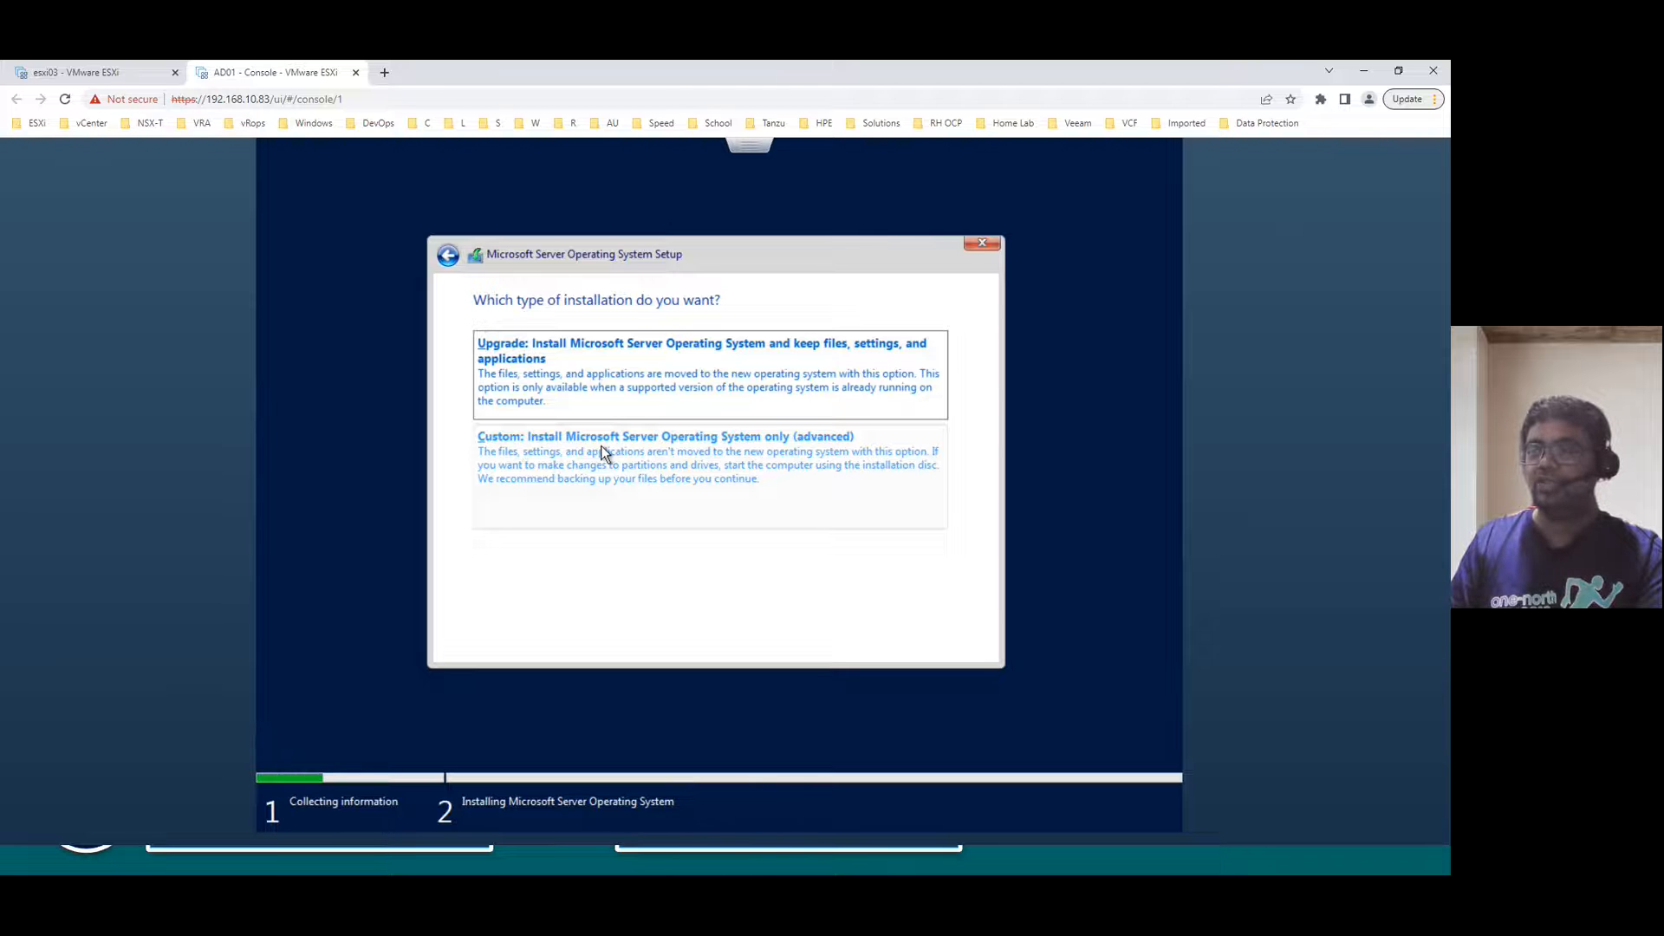
click(839, 447)
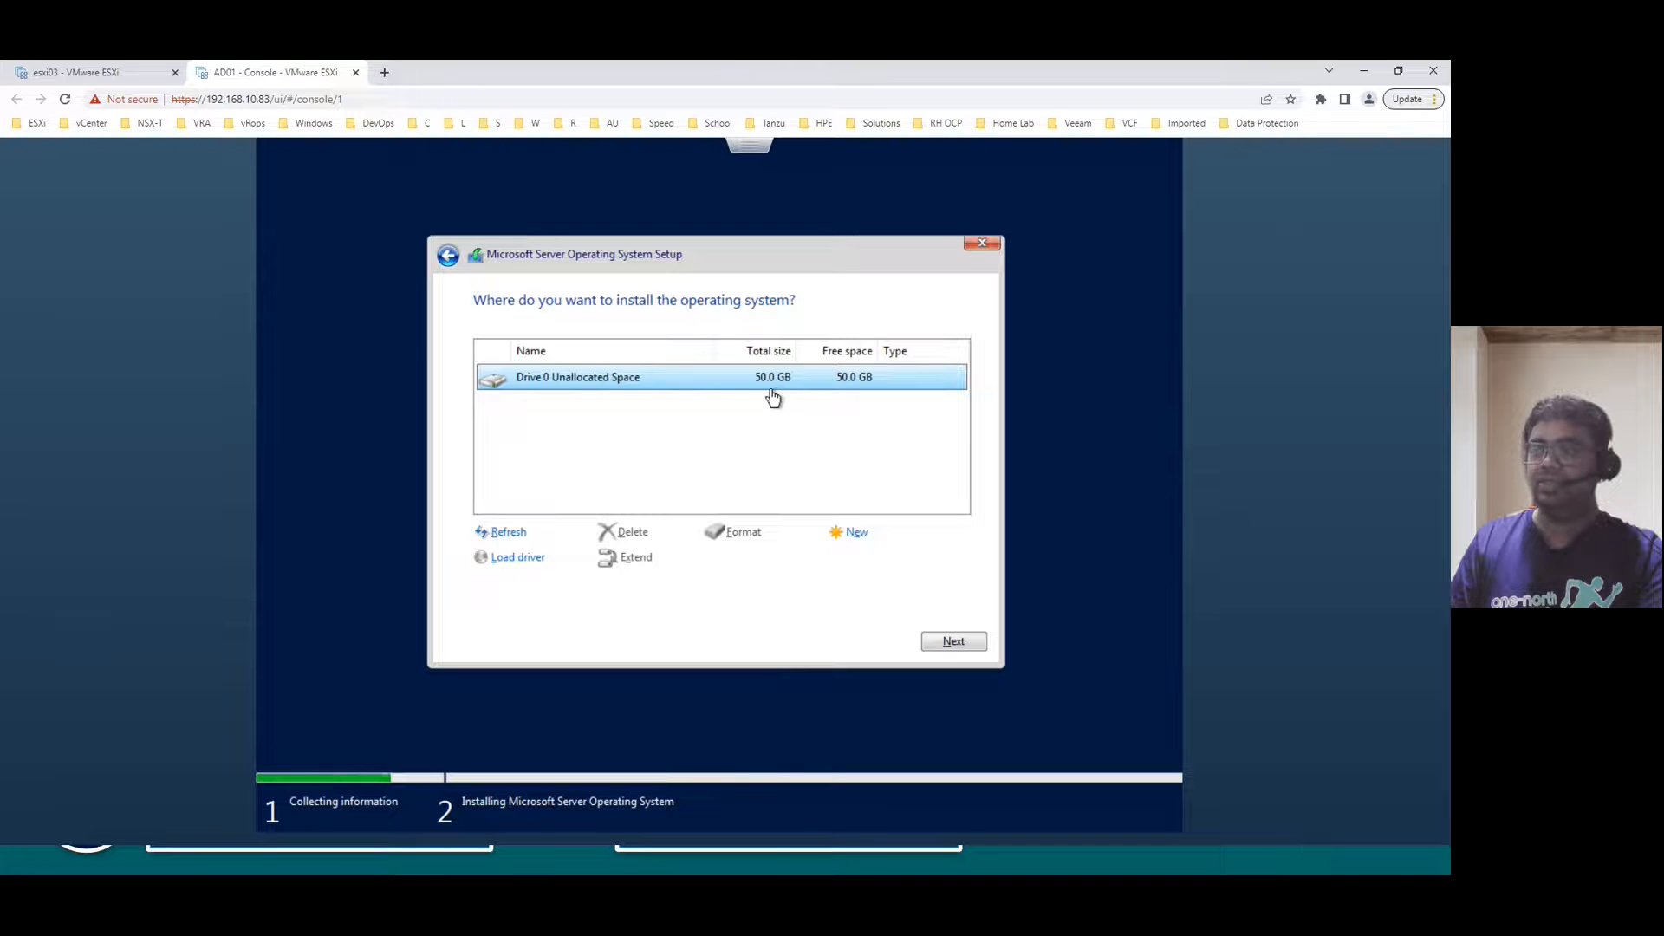
click(961, 641)
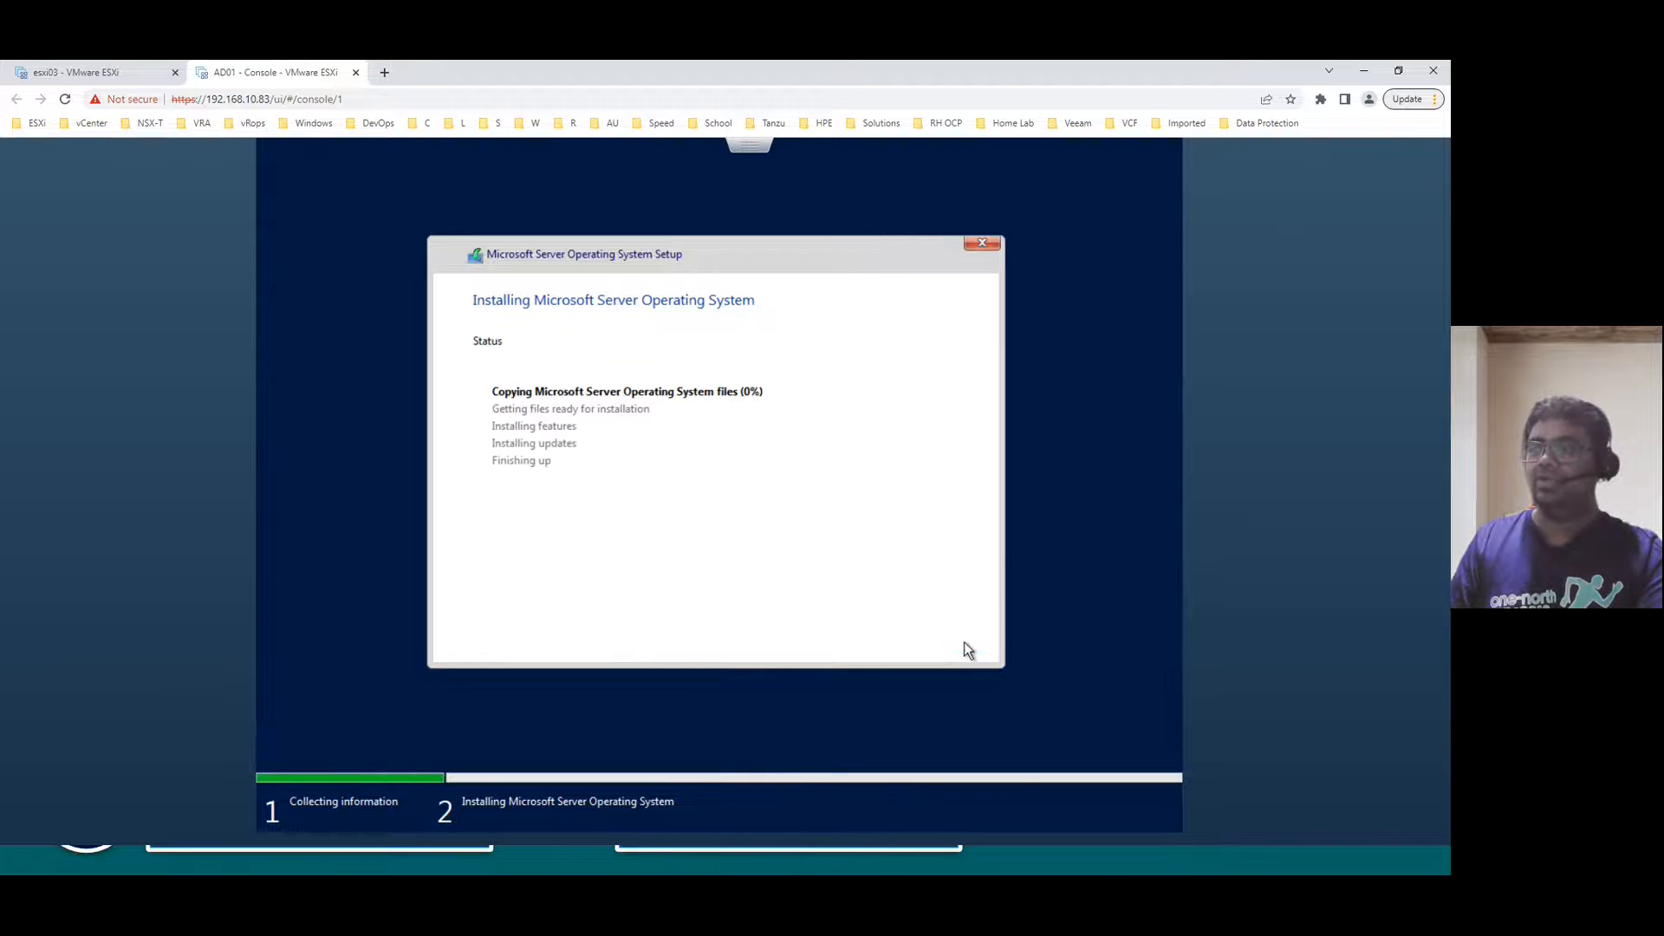
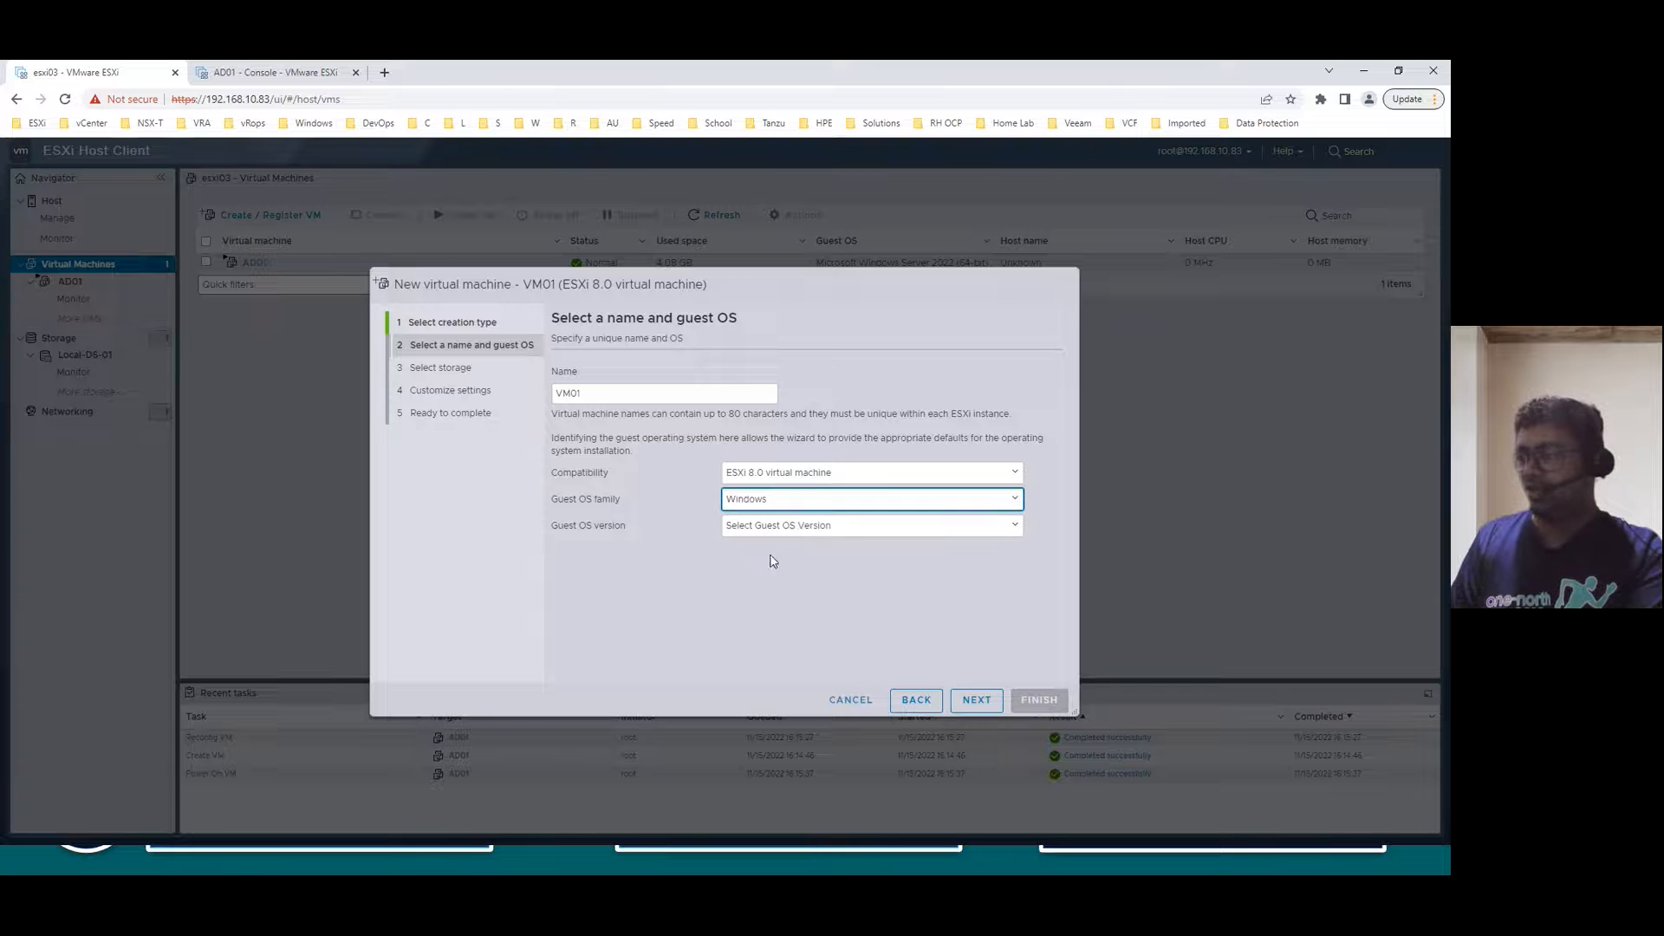
- Set the guest OS to Microsoft Windows 11 (64-bit) and store VM01 on Local-DS-01
click(790, 534)
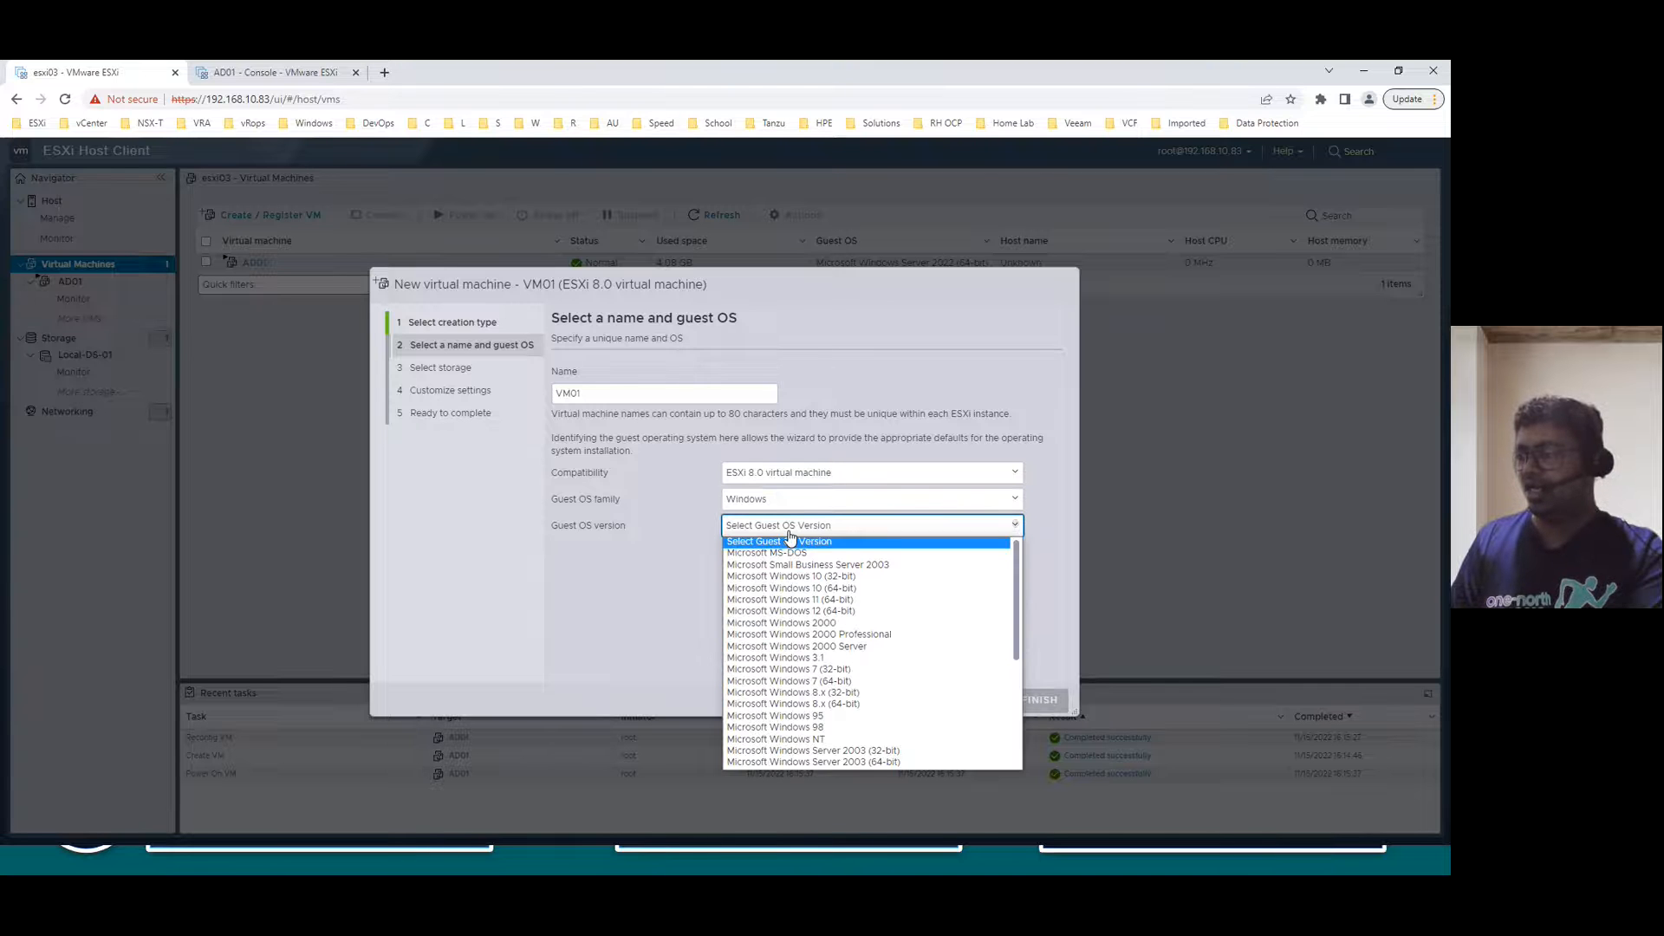
click(843, 607)
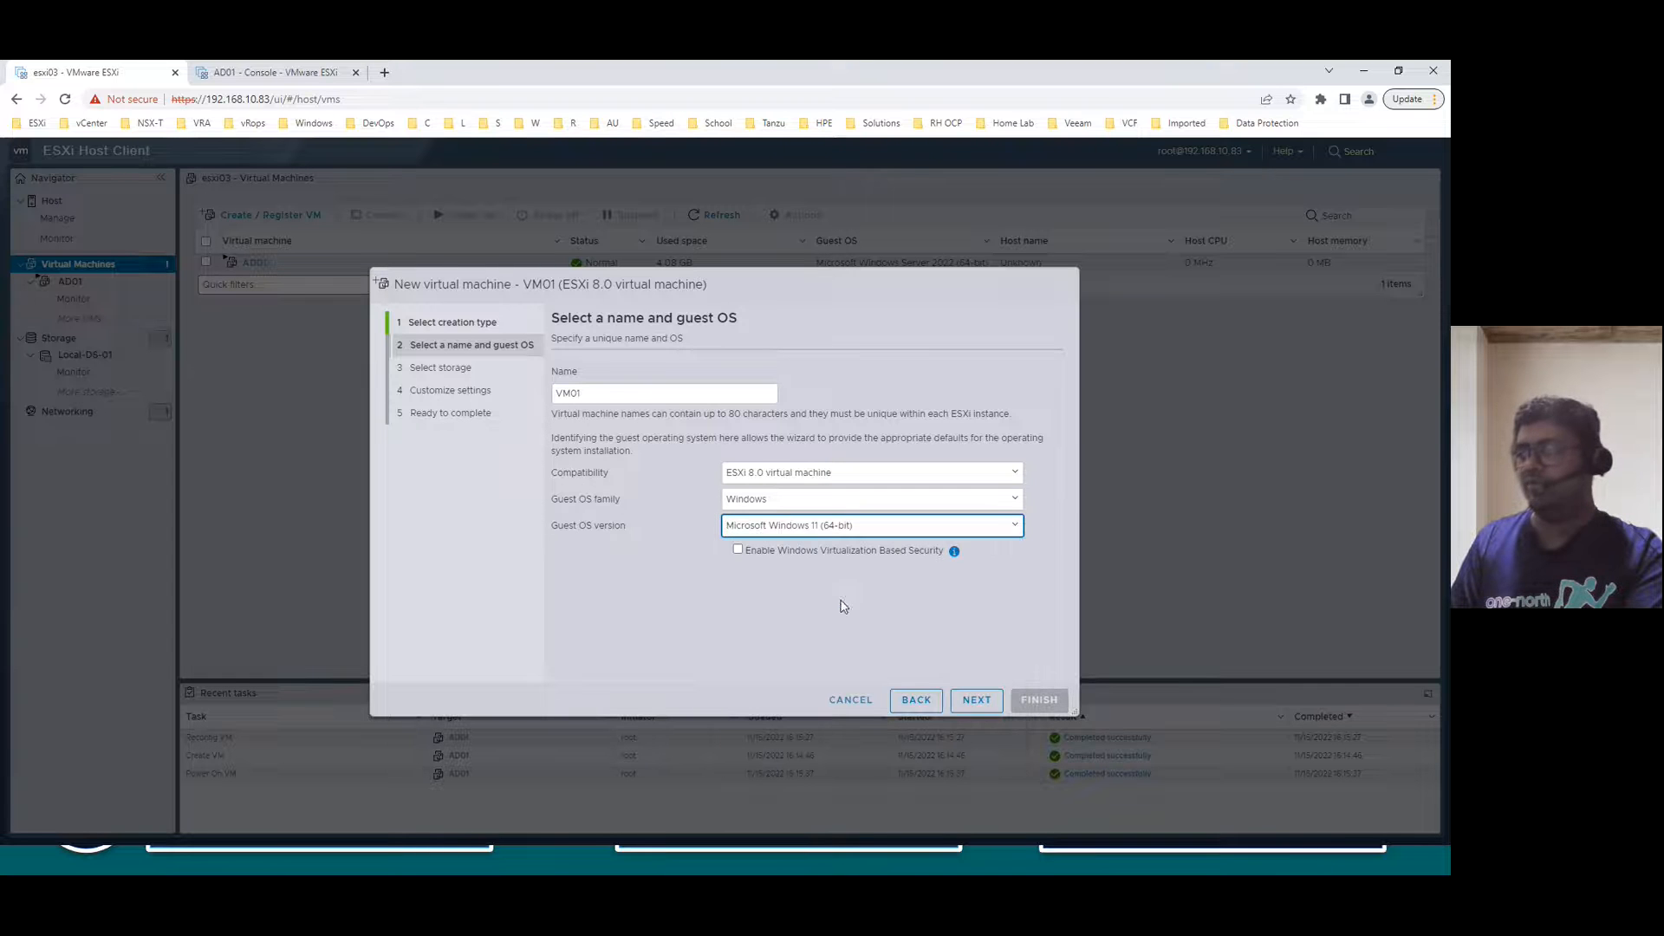
click(976, 700)
click(597, 481)
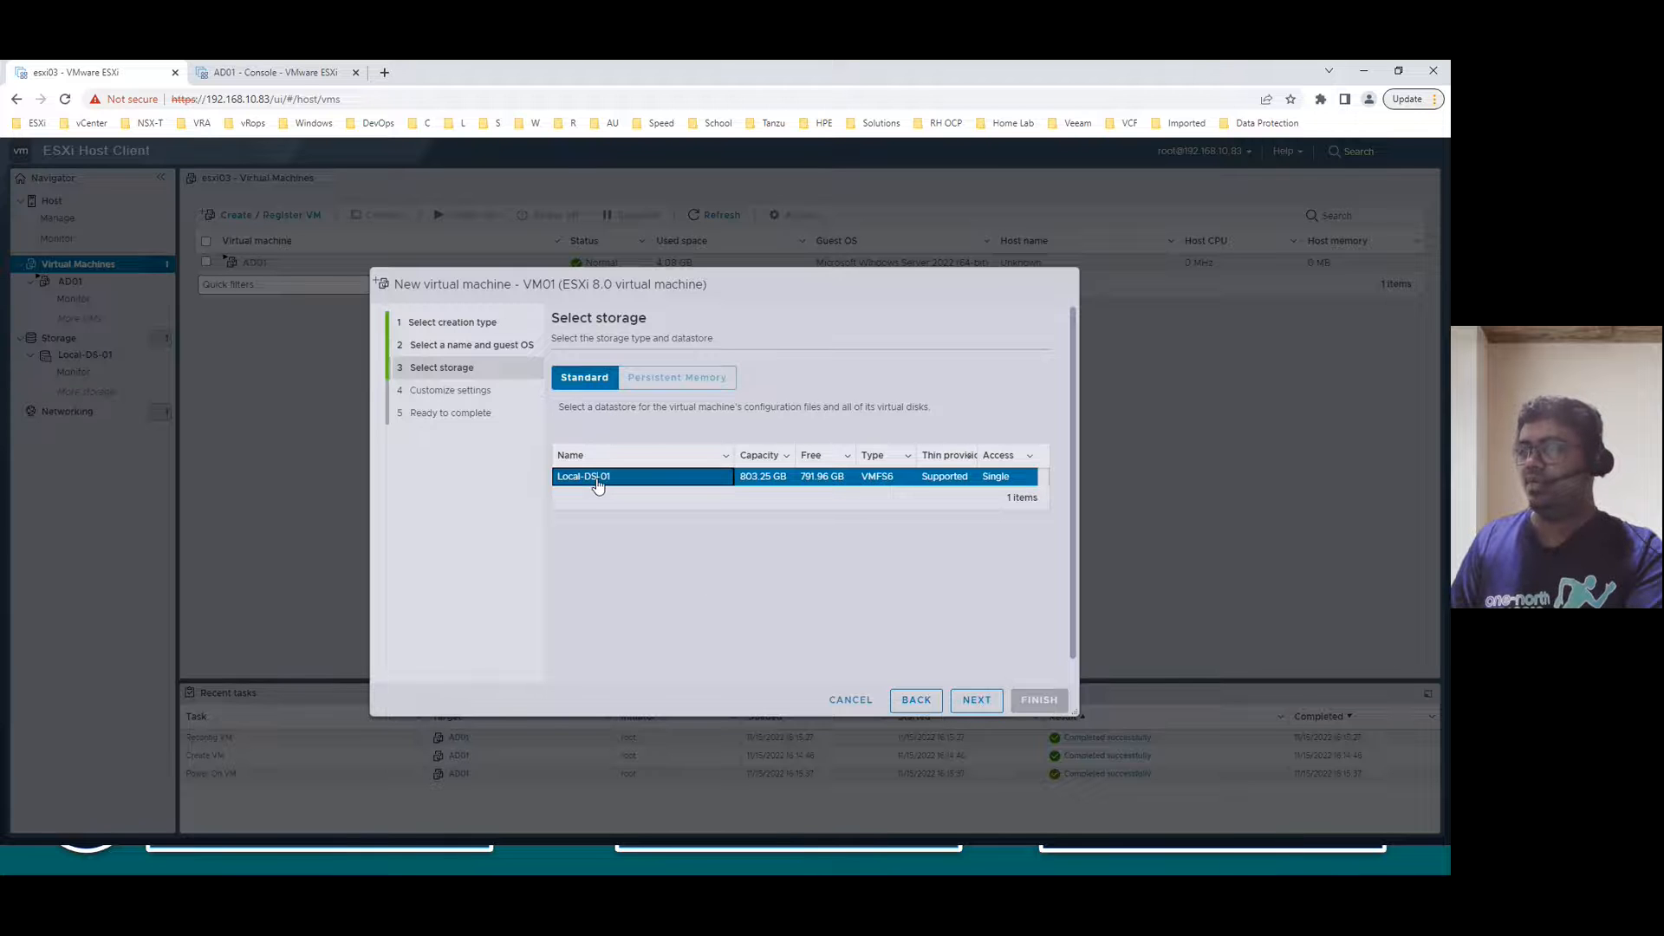
click(969, 698)
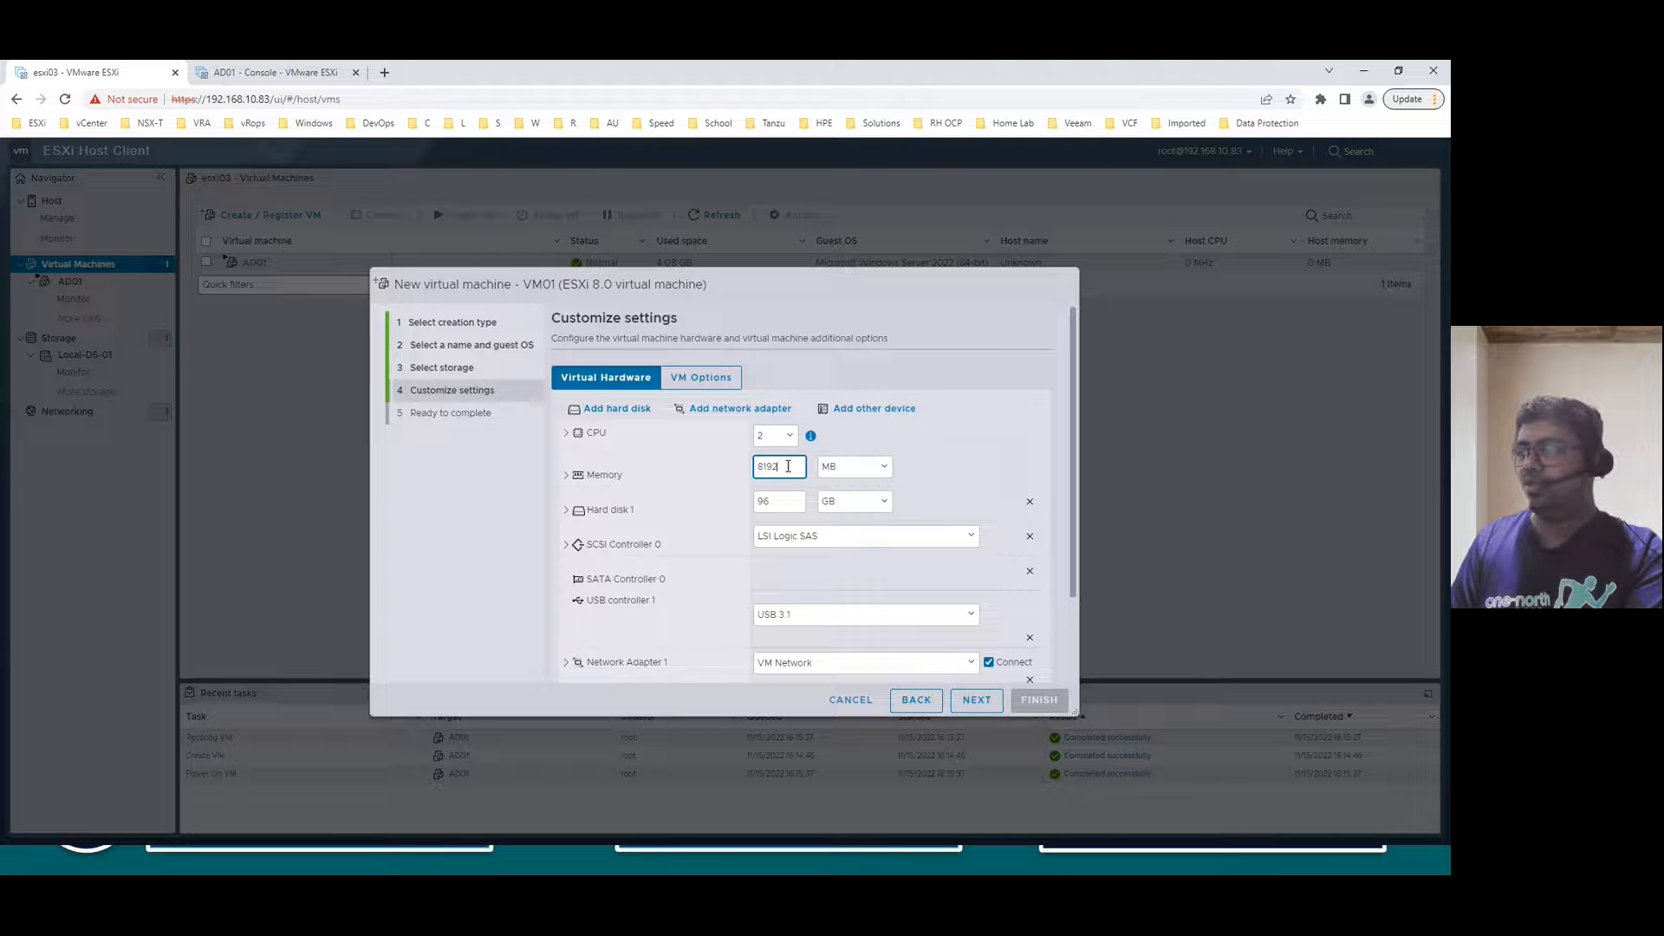
- Set VM01's memory to 2 GB
click(829, 467)
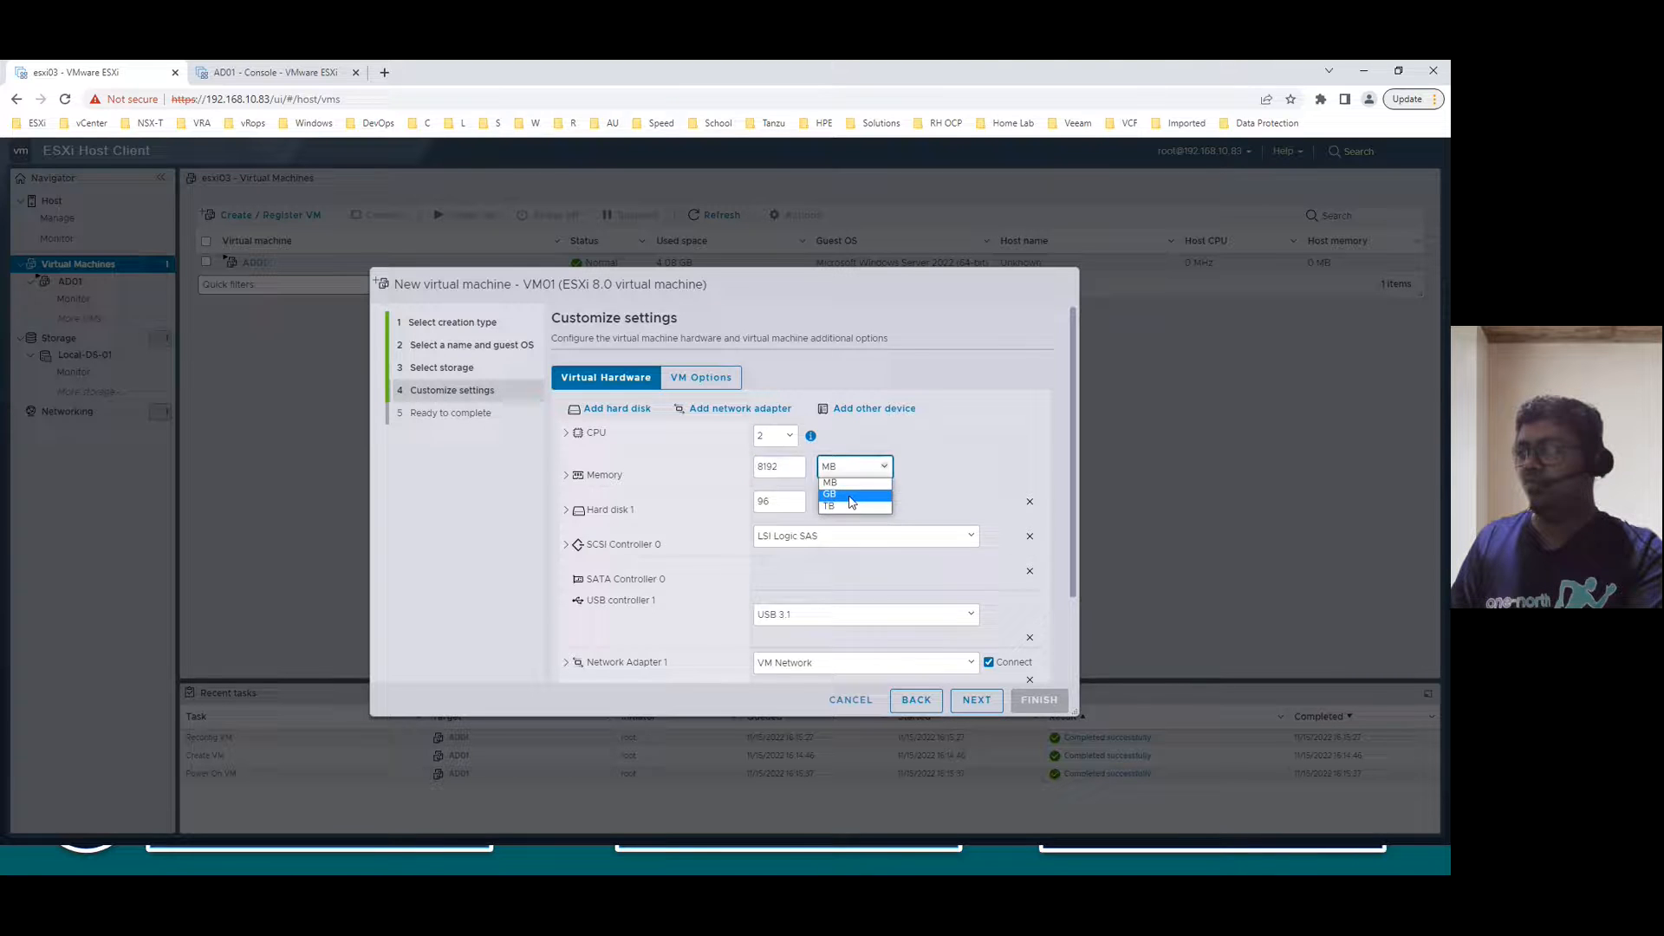
click(850, 496)
drag(774, 488, 727, 490)
text(2)
click(979, 485)
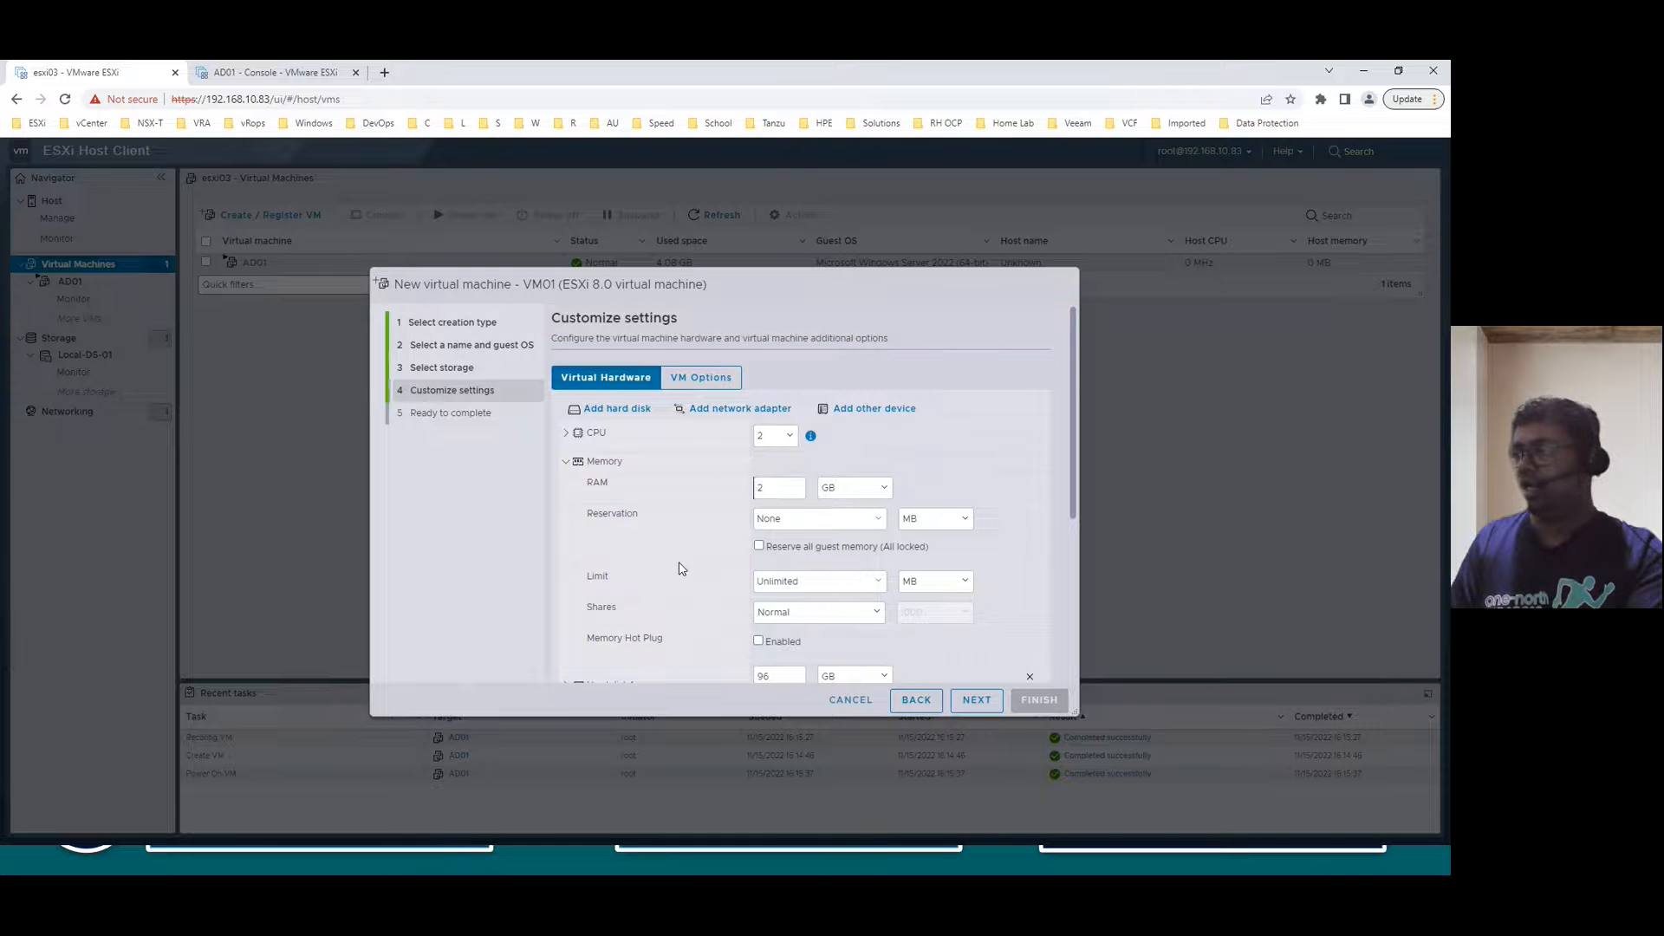
click(566, 462)
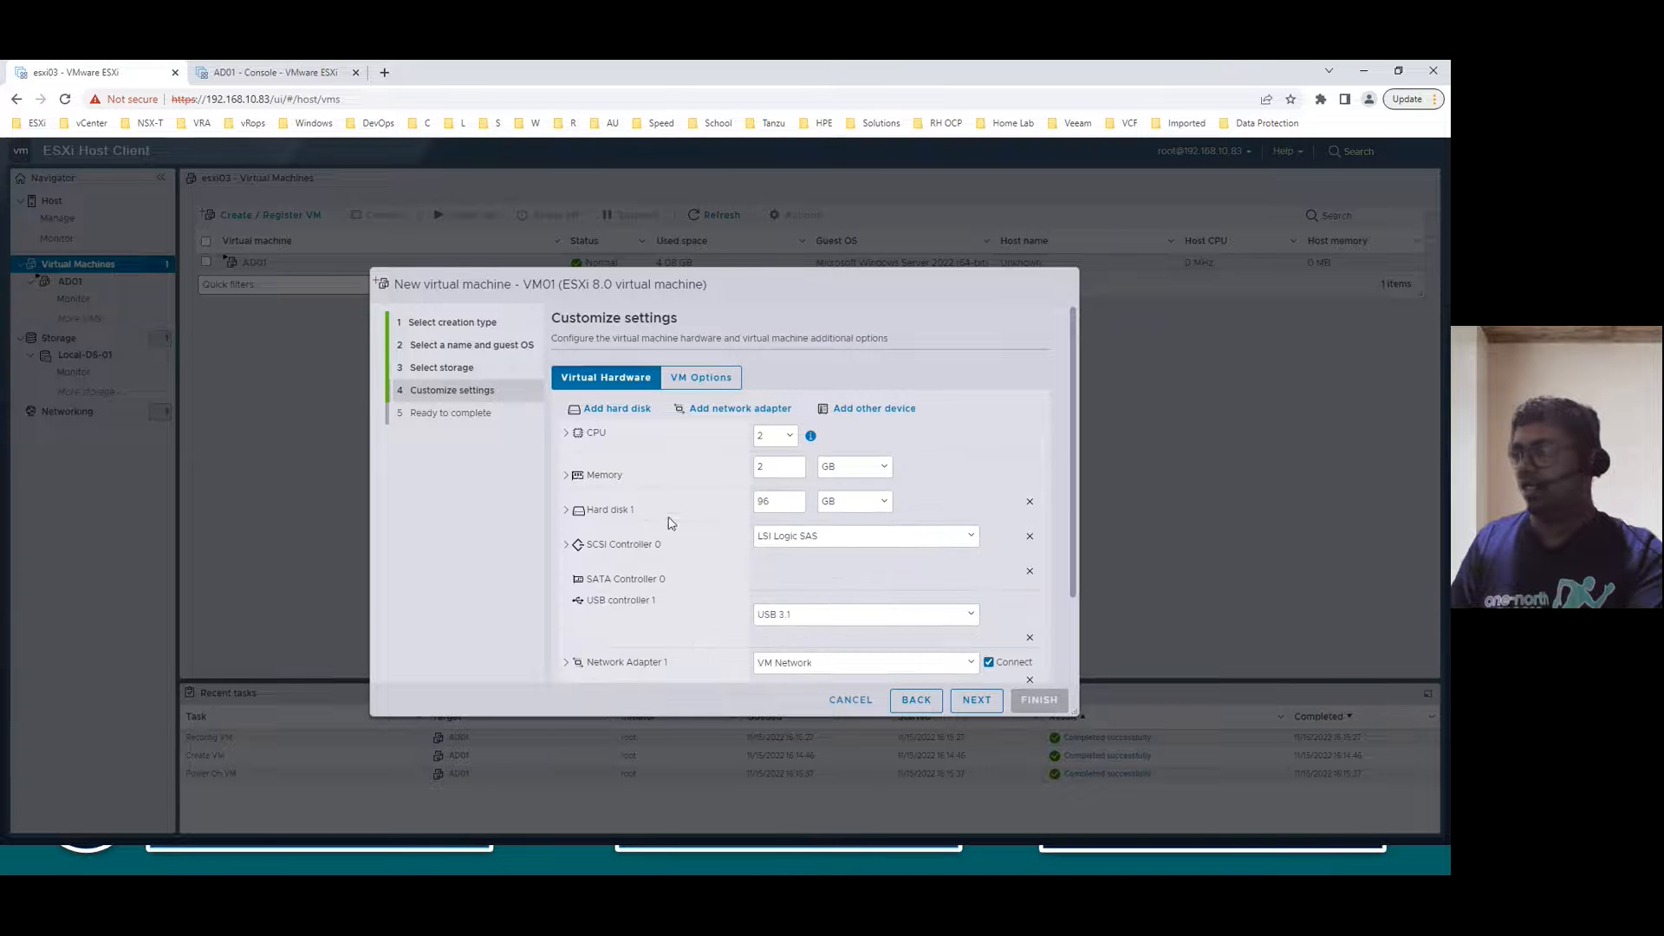
- Make hard disk 1 a 50 GB thin-provisioned disk
drag(774, 501, 719, 512)
text(50)
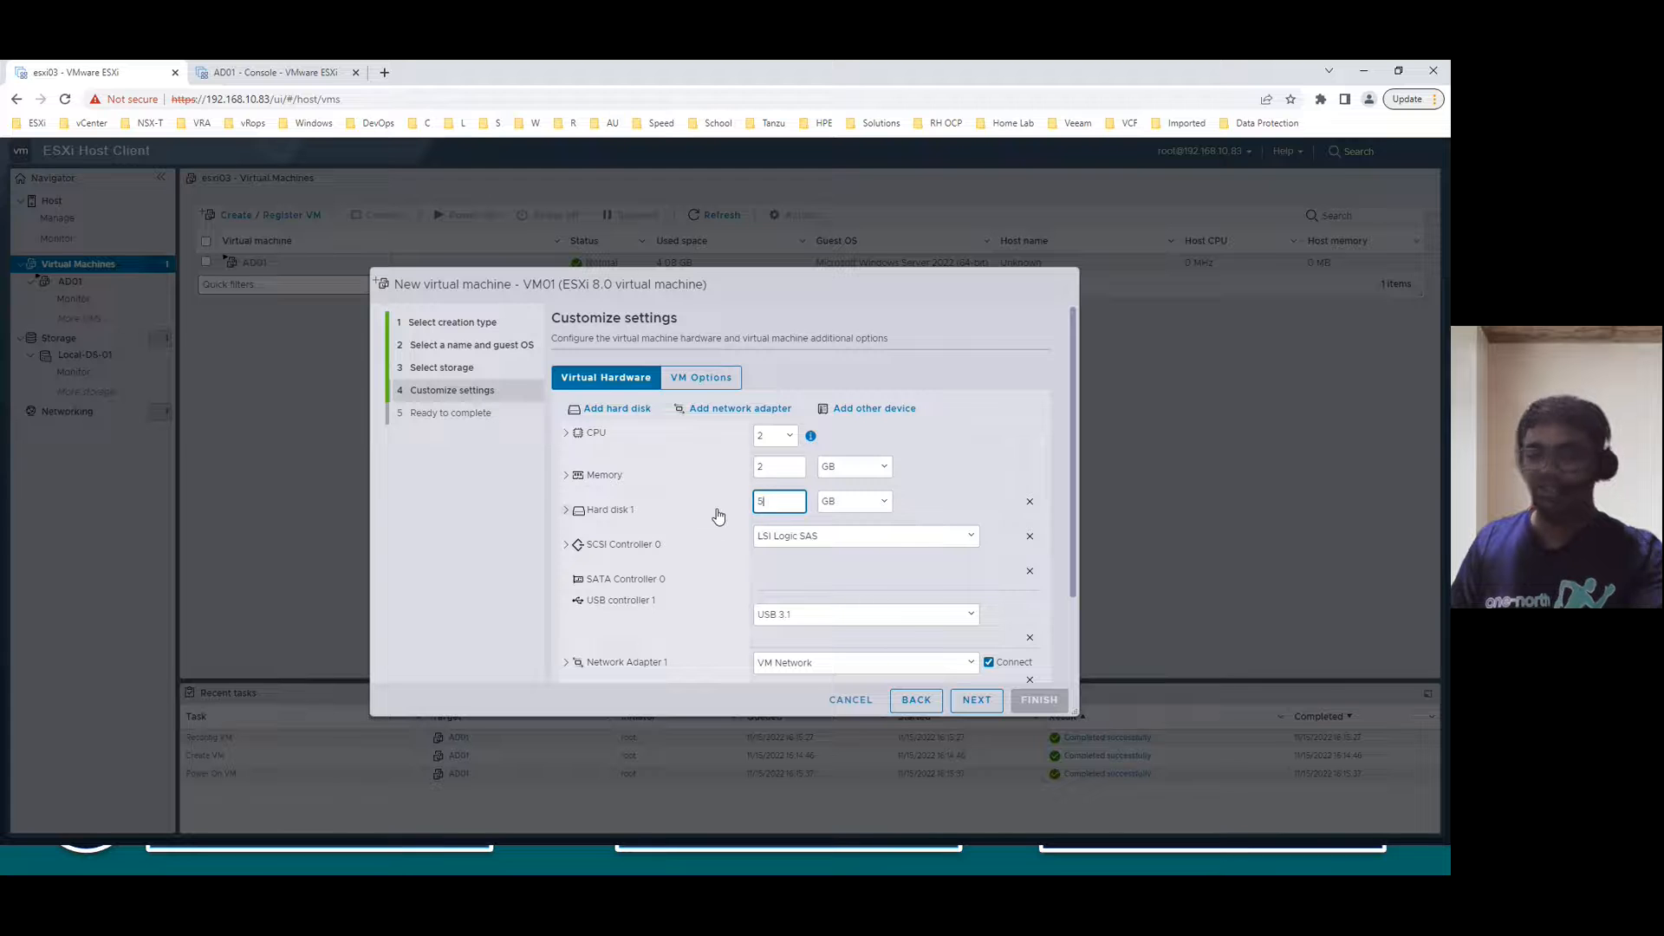
click(566, 510)
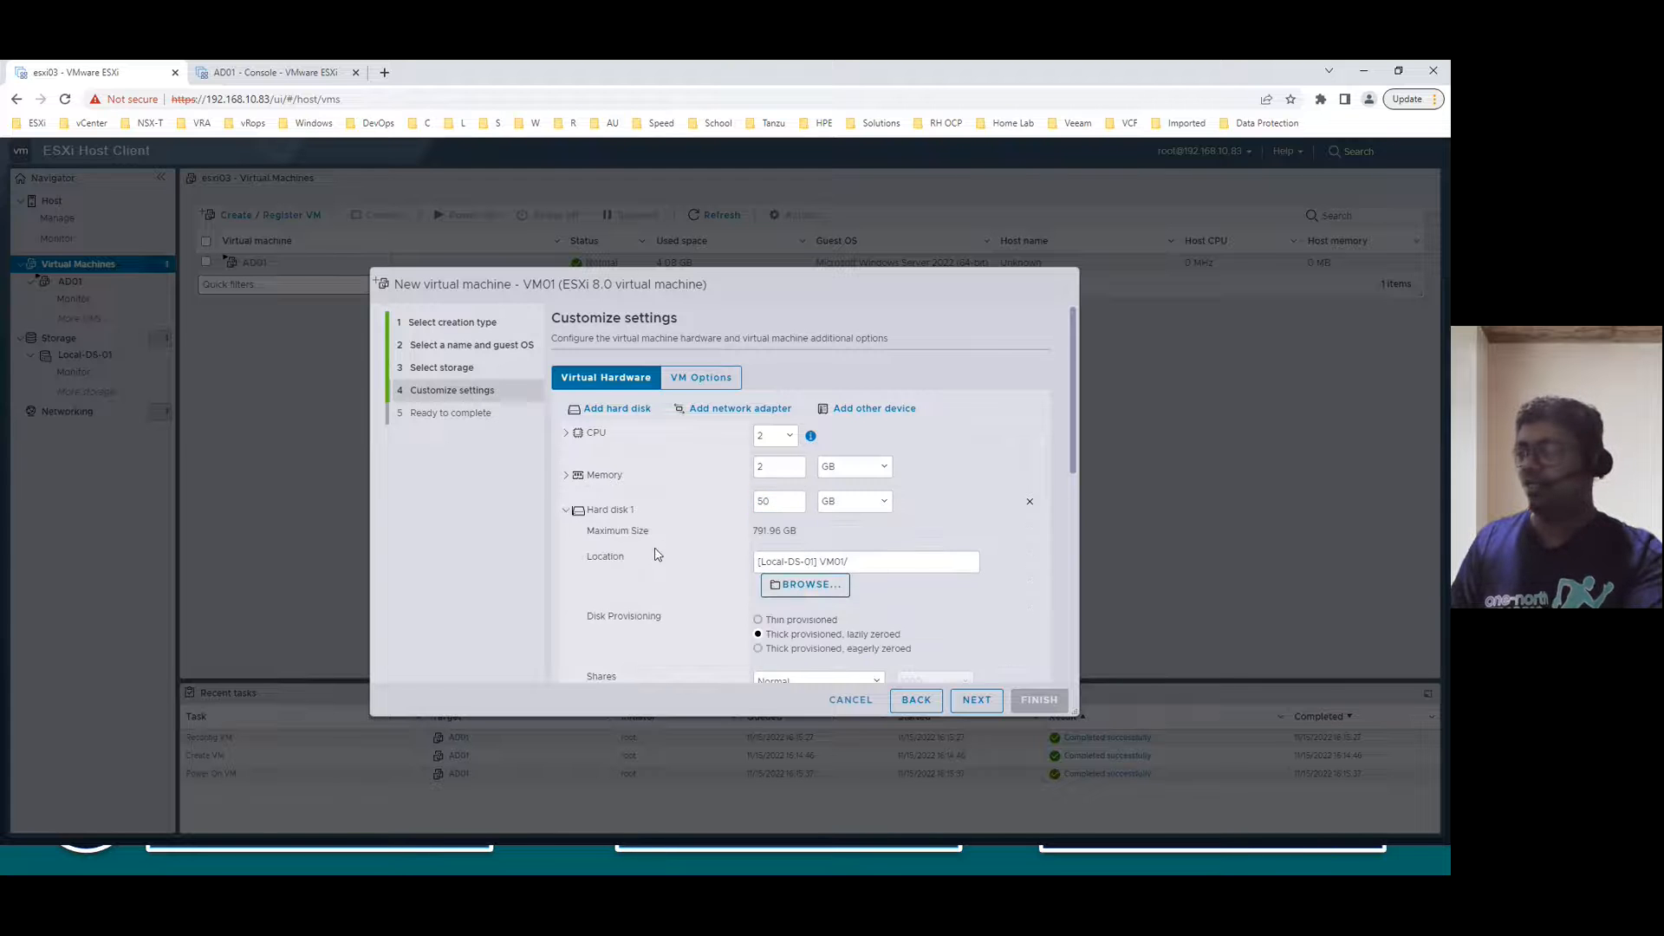
scroll(667, 546, down, 2)
scroll(670, 544, down, 1)
click(805, 469)
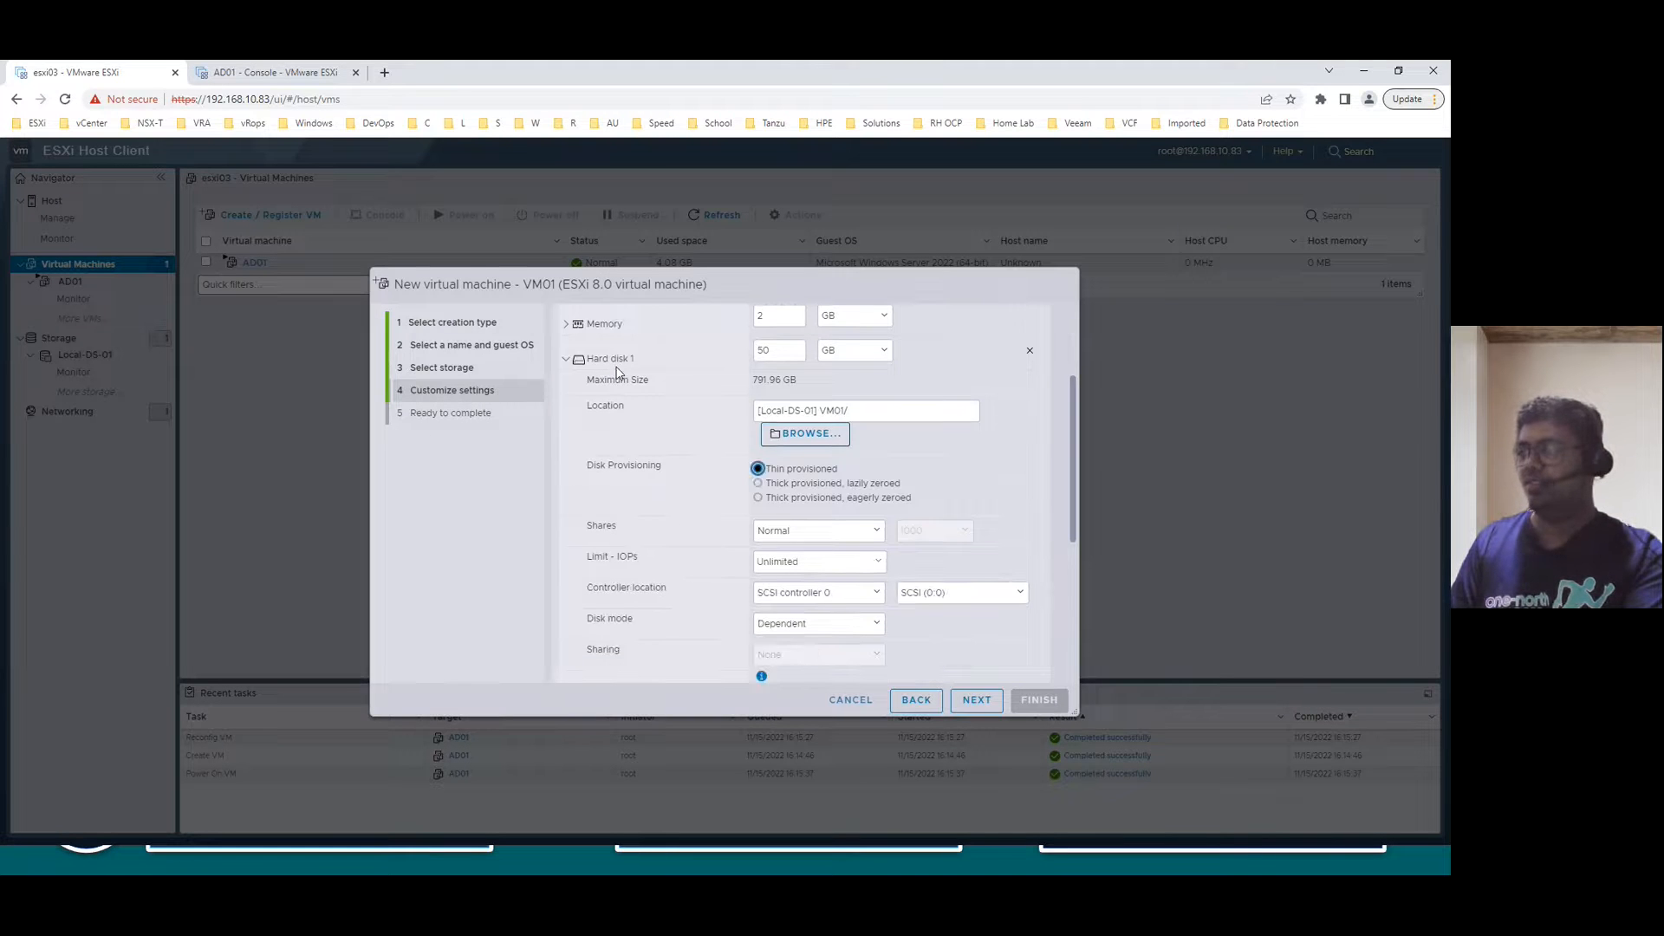
click(566, 359)
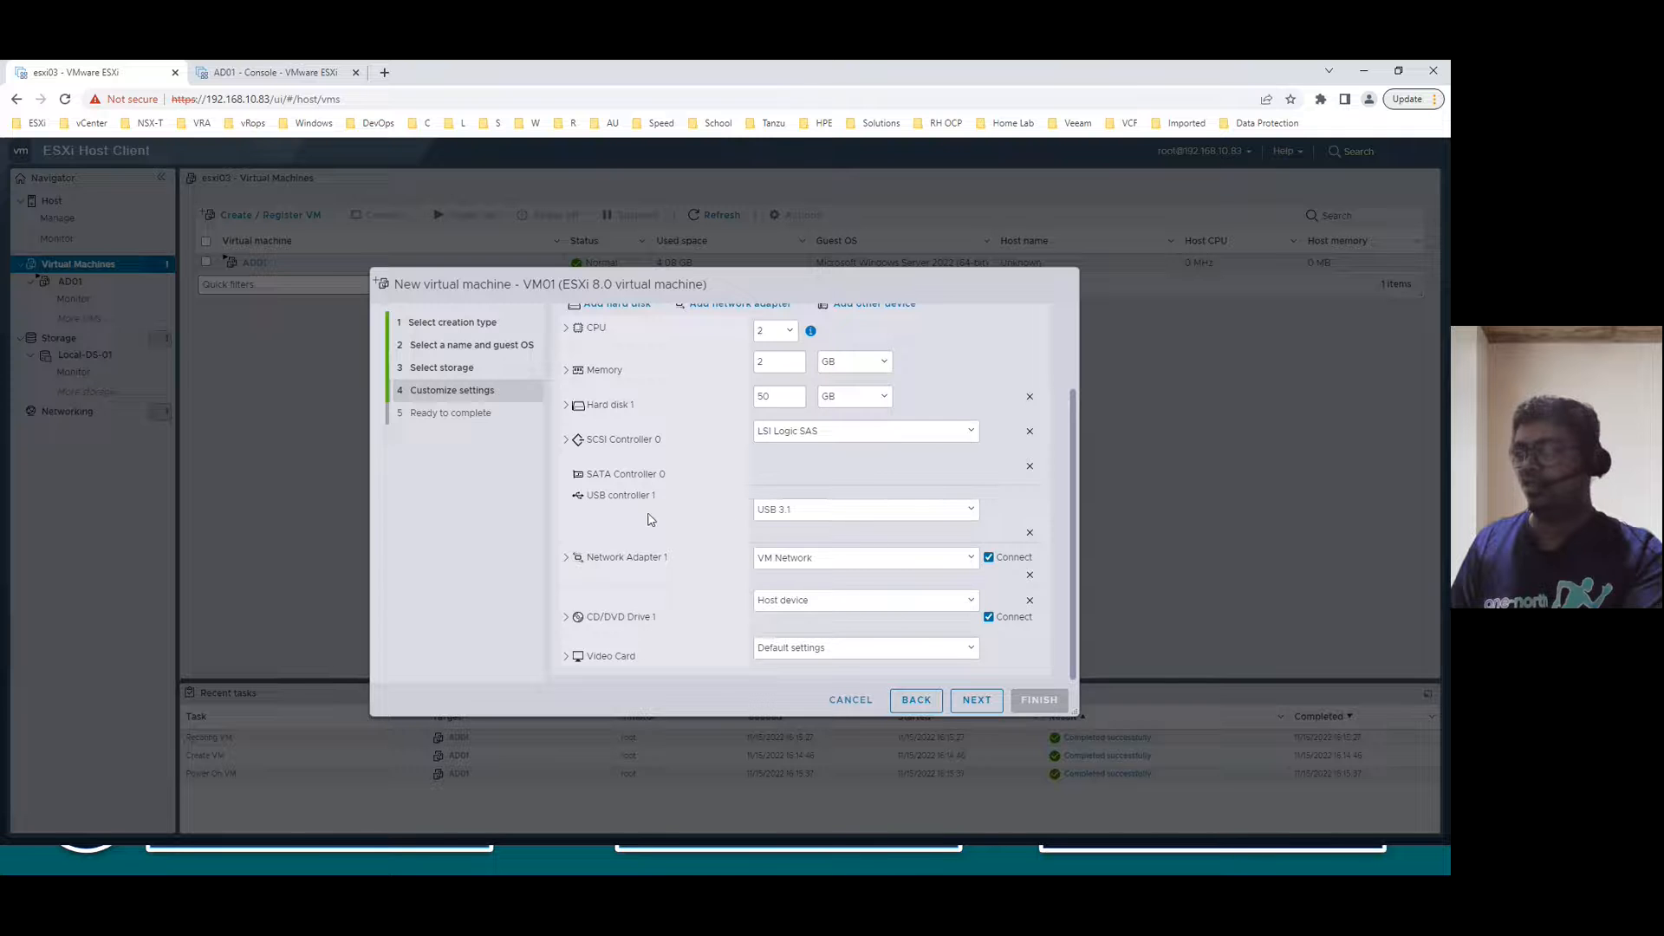
- Set network adapter 1 to VMXNET 3 and proceed to Ready to complete
click(566, 557)
scroll(772, 569, down, 1)
click(798, 533)
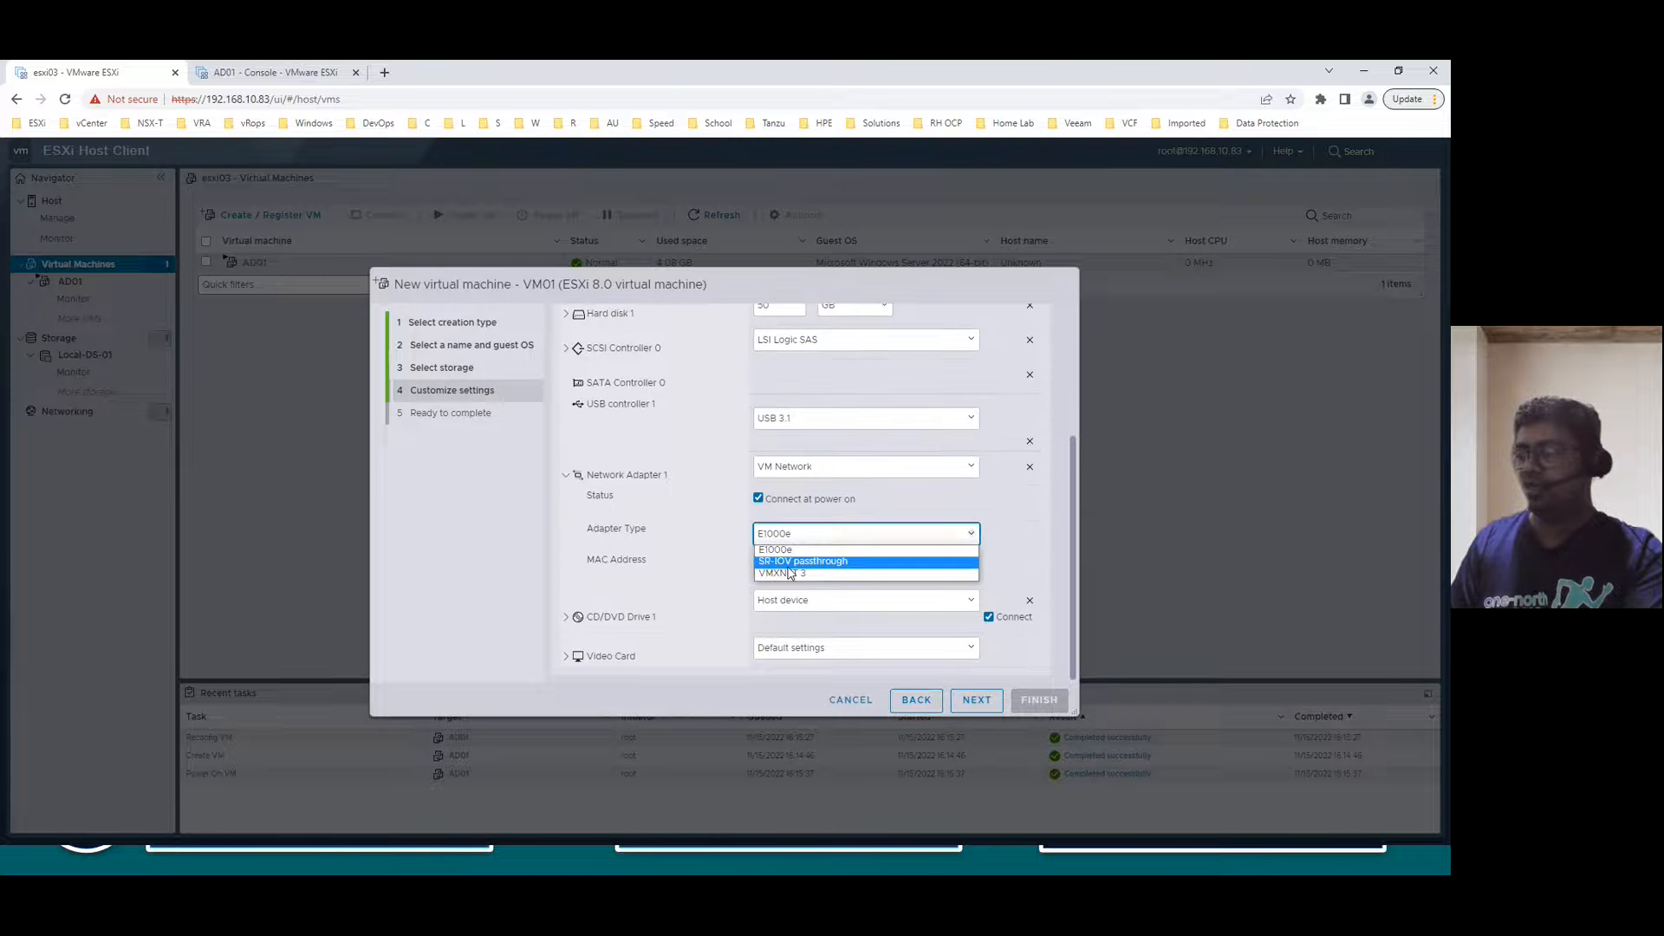
click(791, 573)
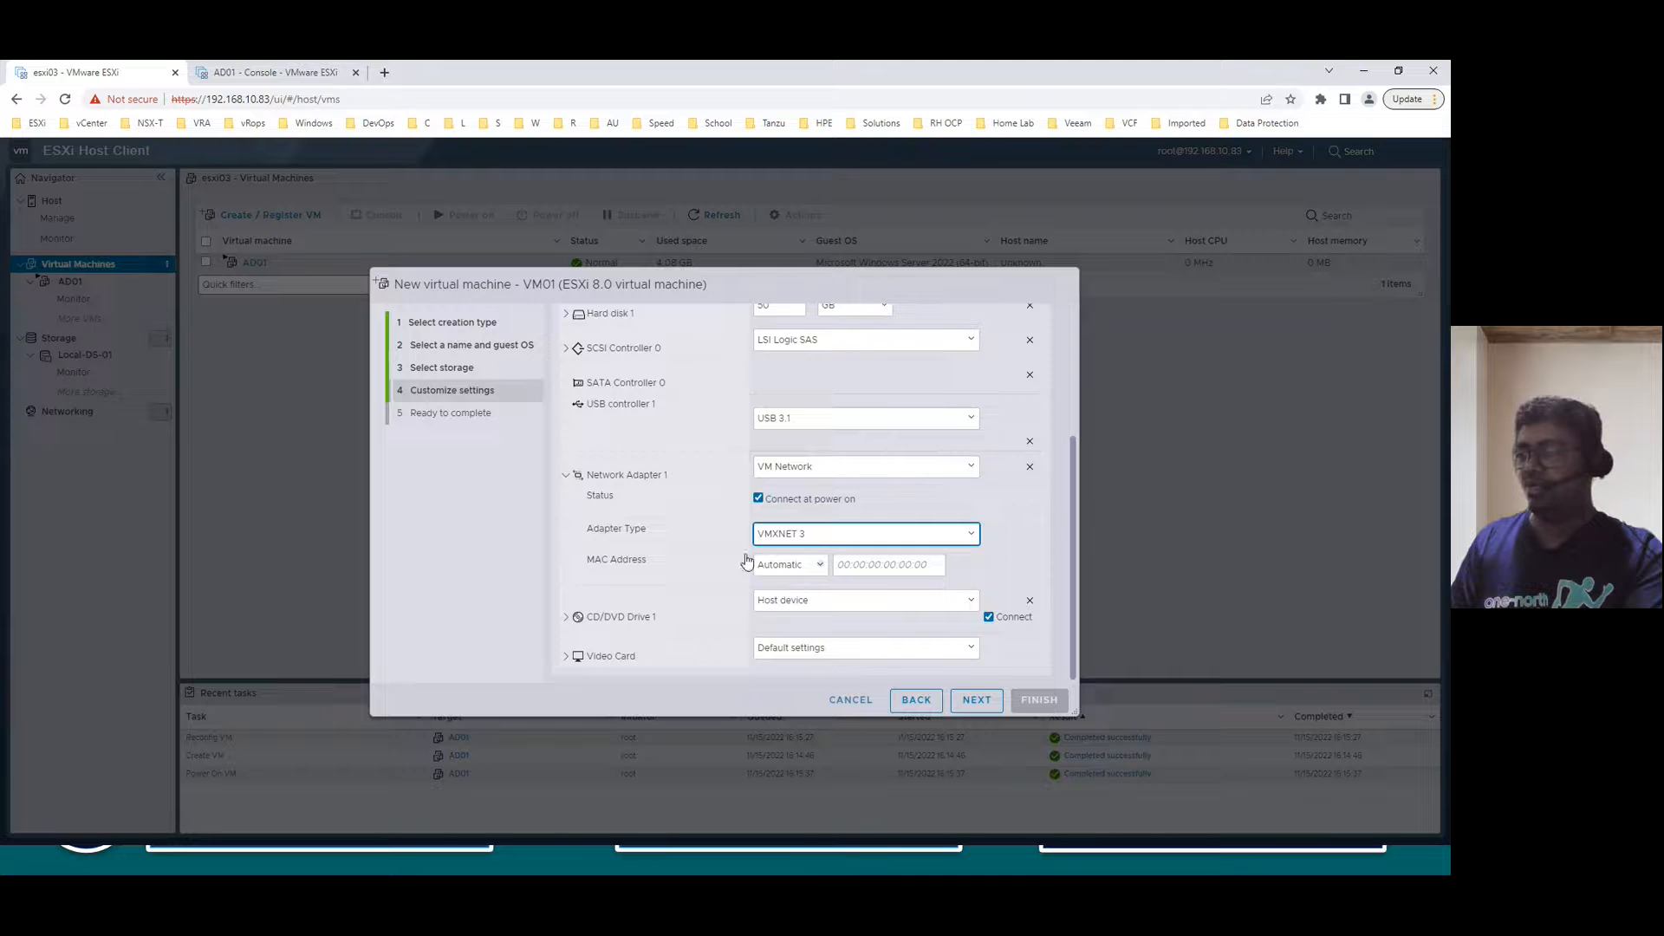
click(568, 477)
scroll(690, 553, up, 3)
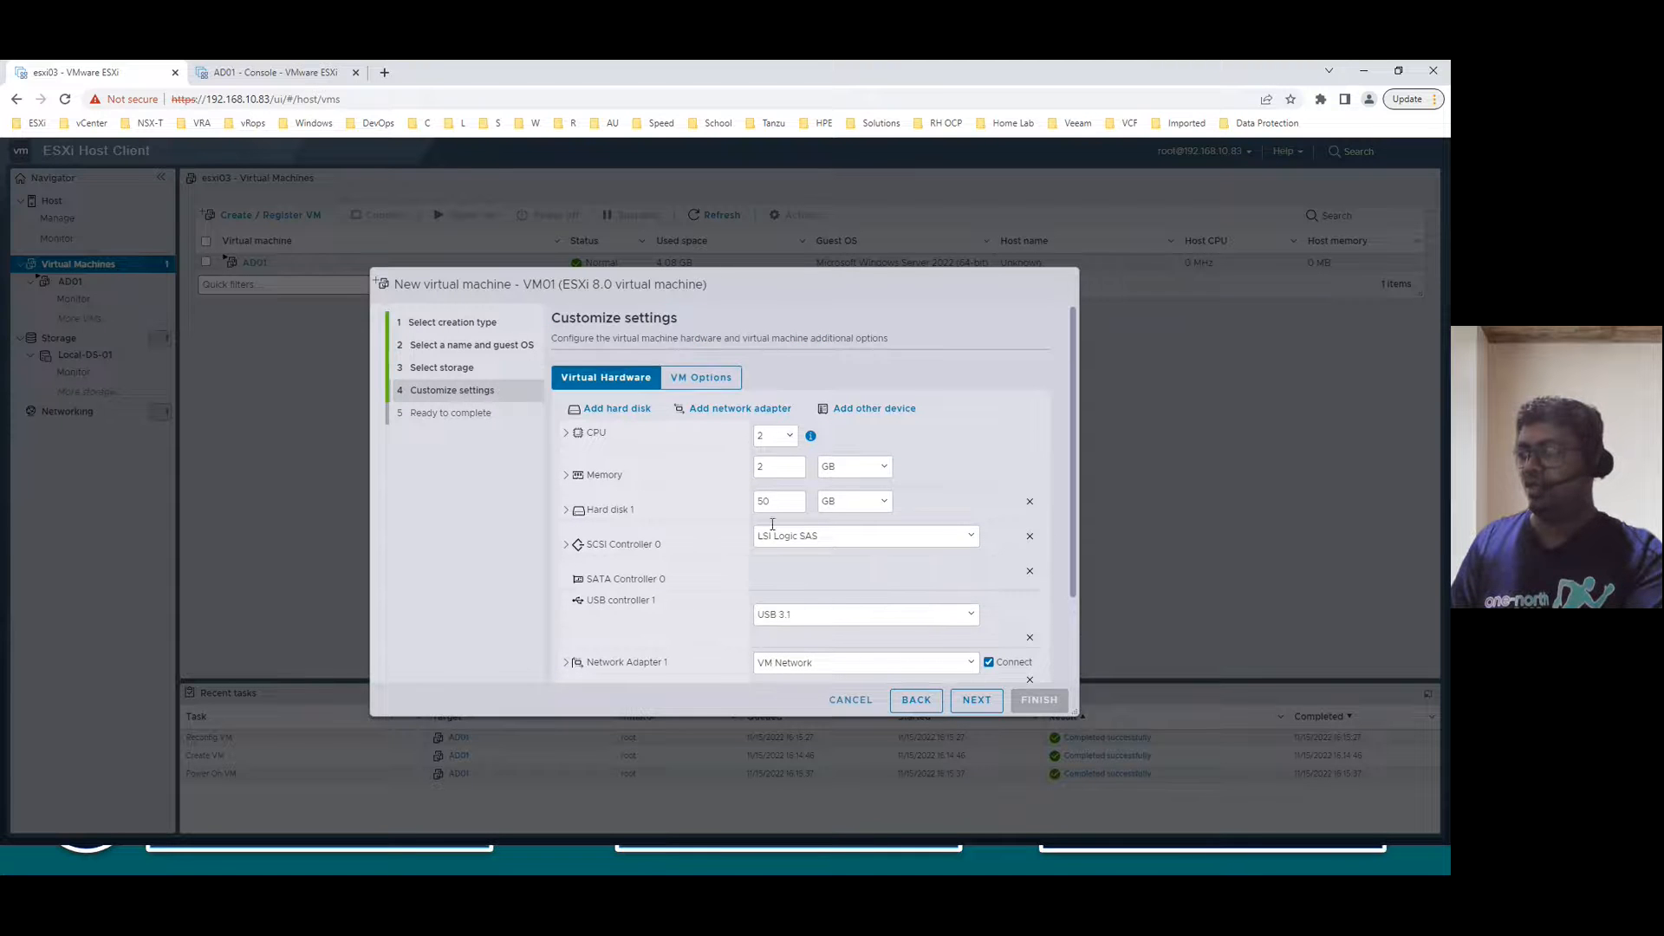
click(991, 703)
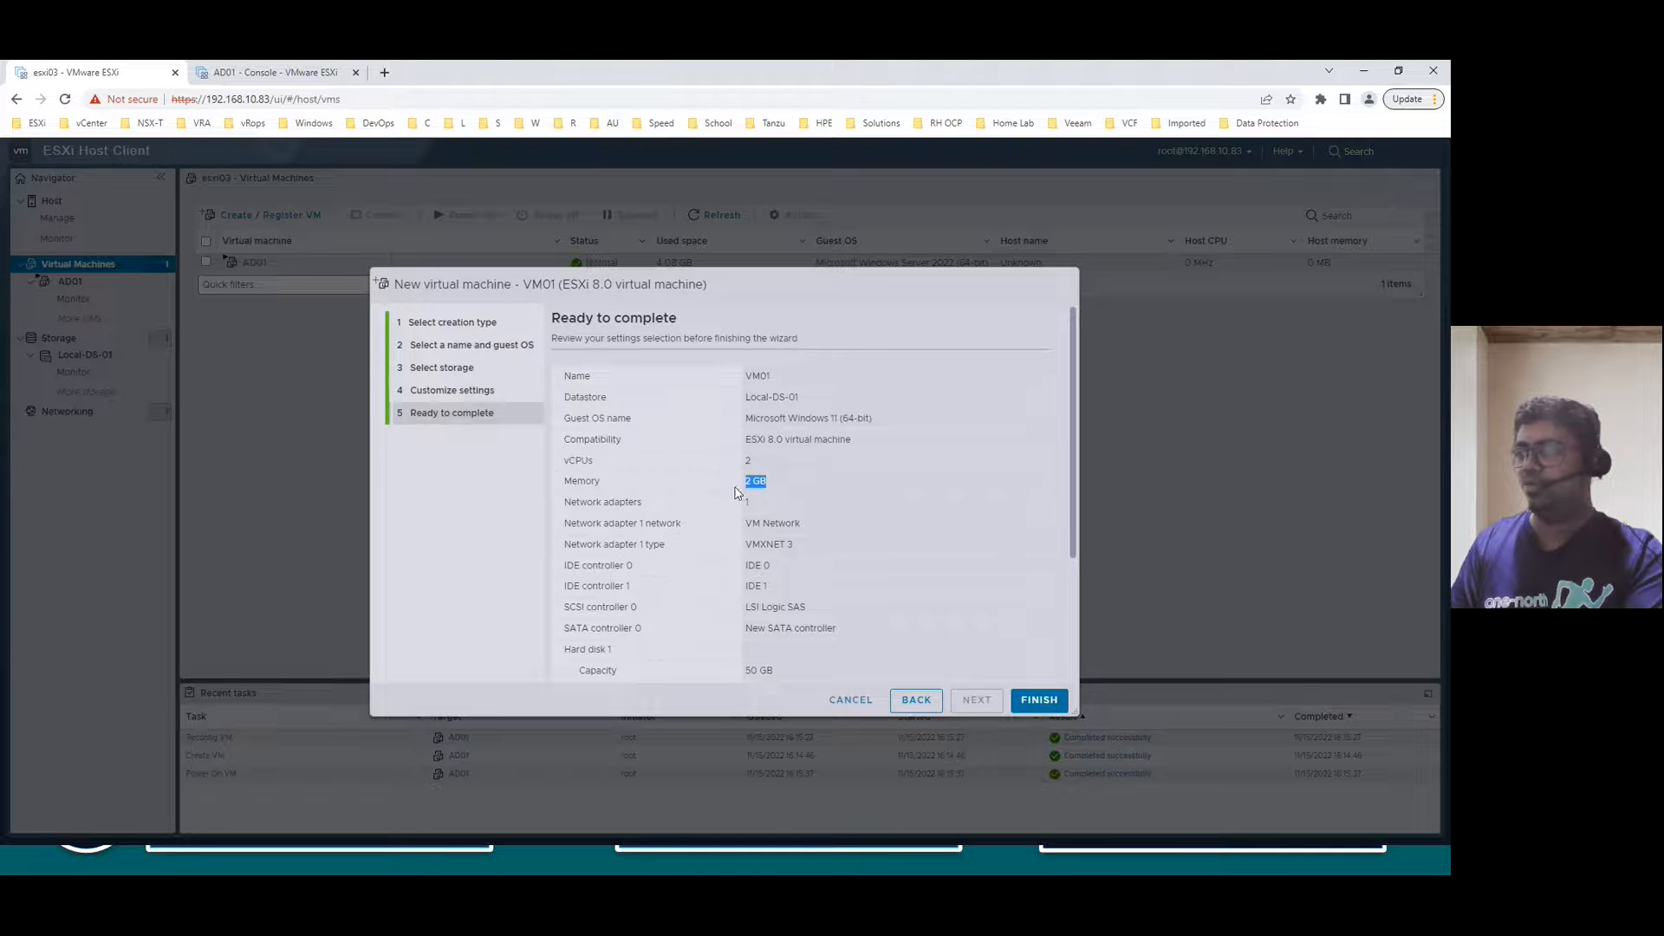
- Review the summary, finish creating VM01, and open its details page from the Virtual Machines list
scroll(784, 573, down, 1)
scroll(861, 640, down, 1)
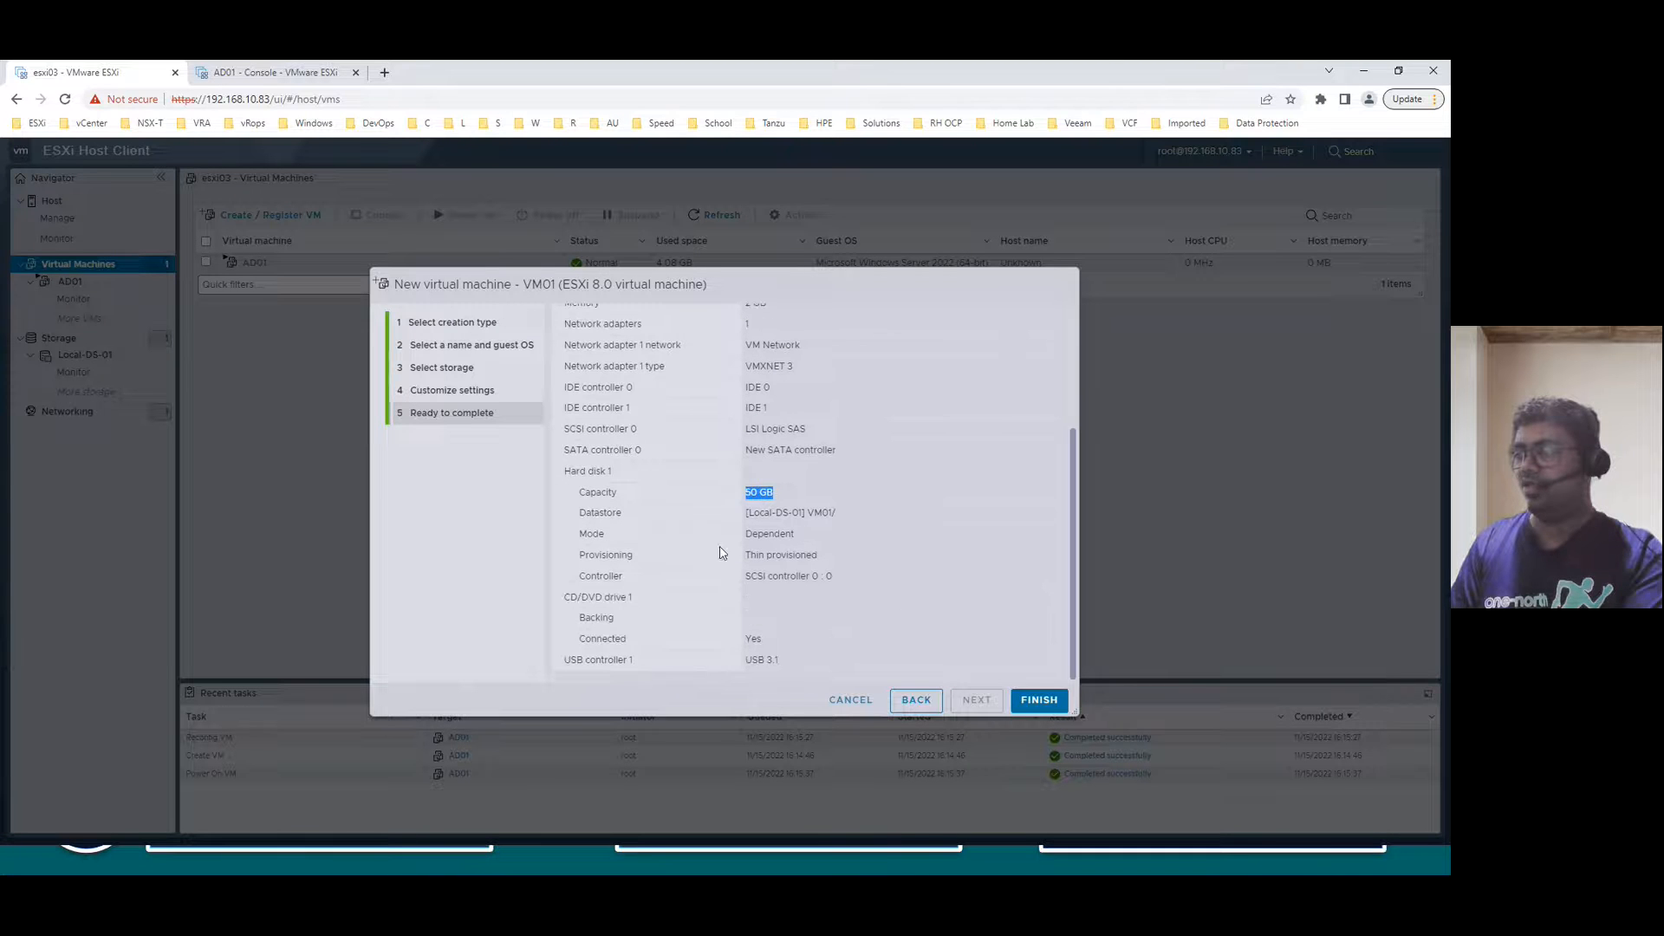
click(1039, 700)
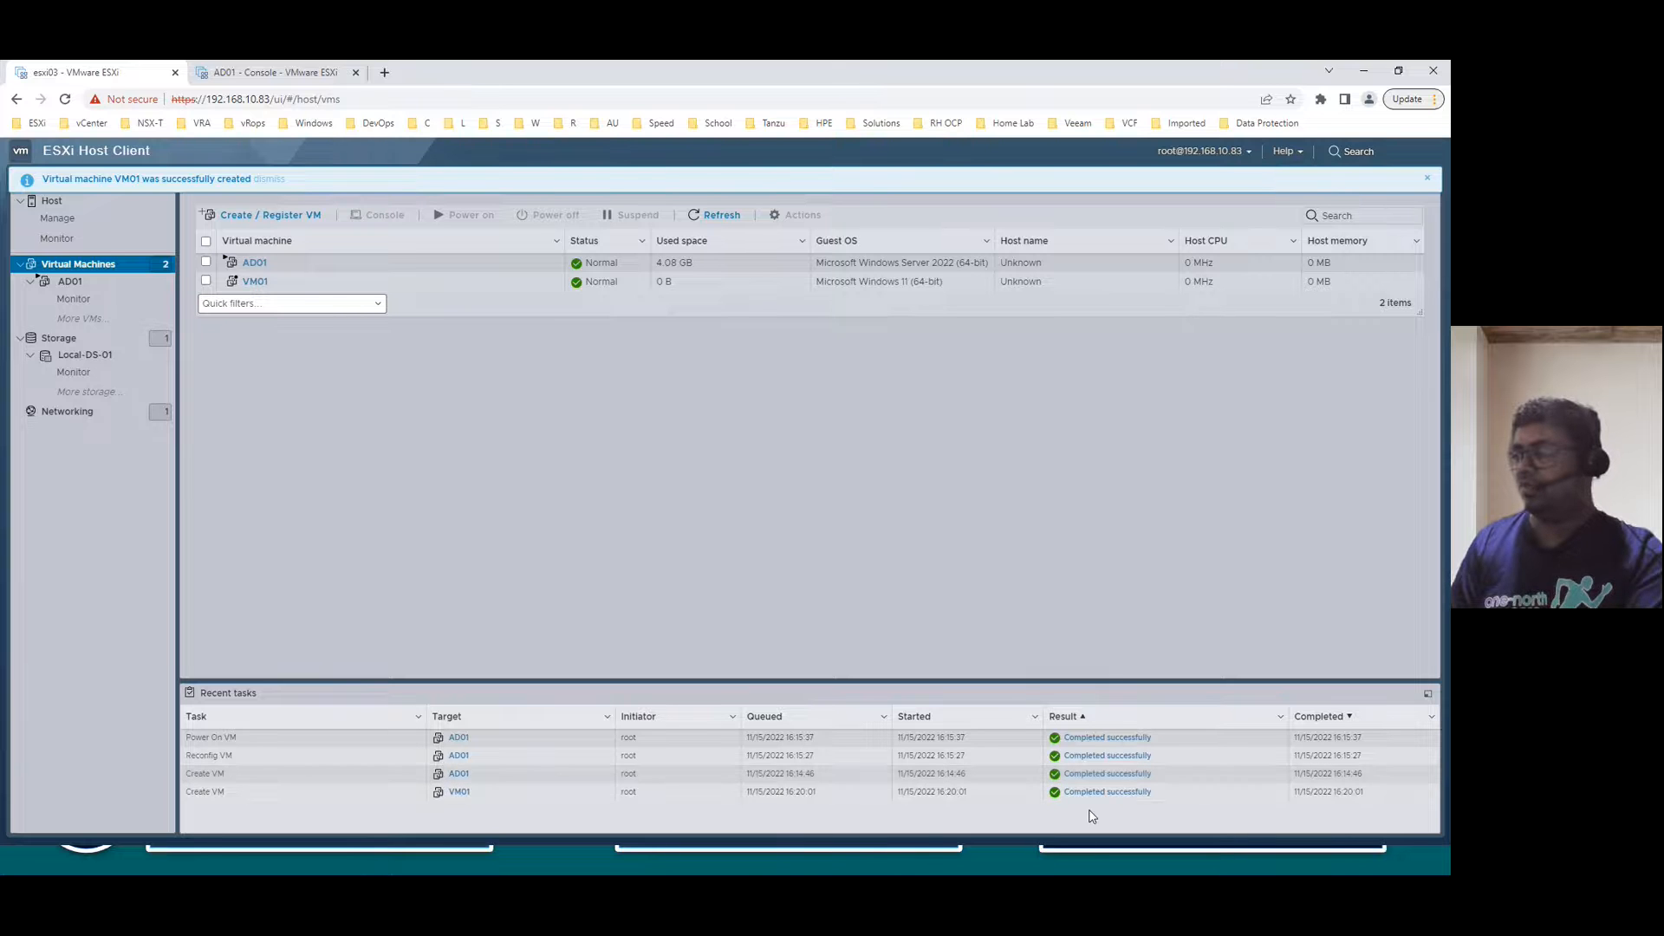
click(255, 284)
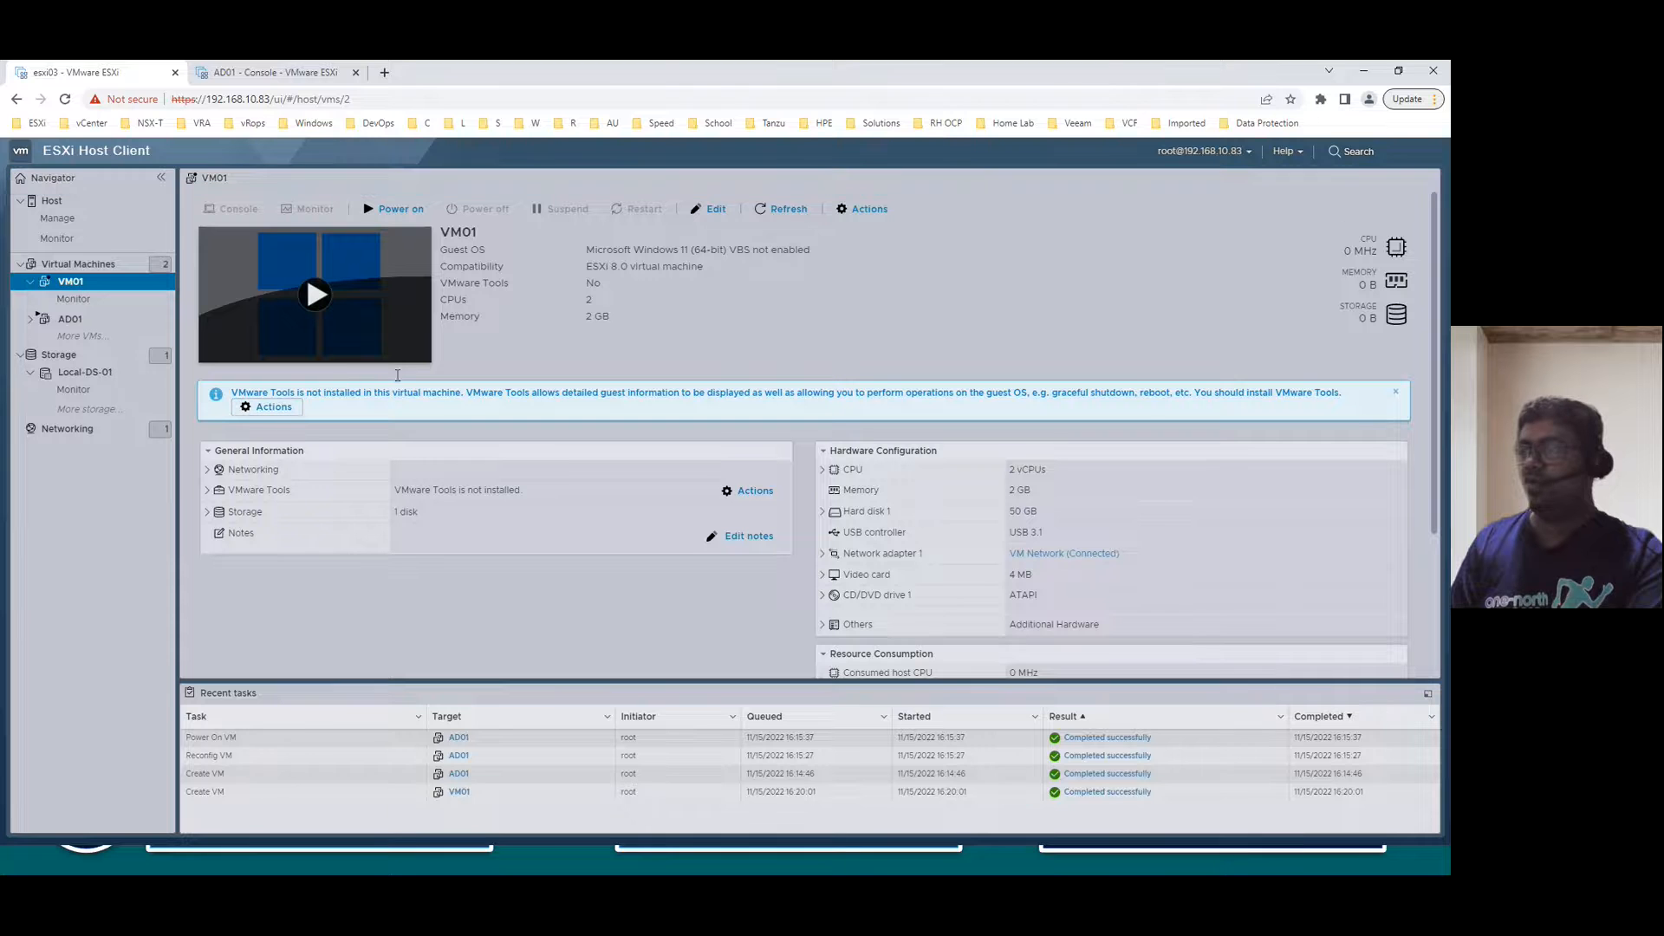
- Point CD/DVD drive 1 to ISOs/Win11_22H2_English_x64v1.iso, connected at power on, and save
click(714, 210)
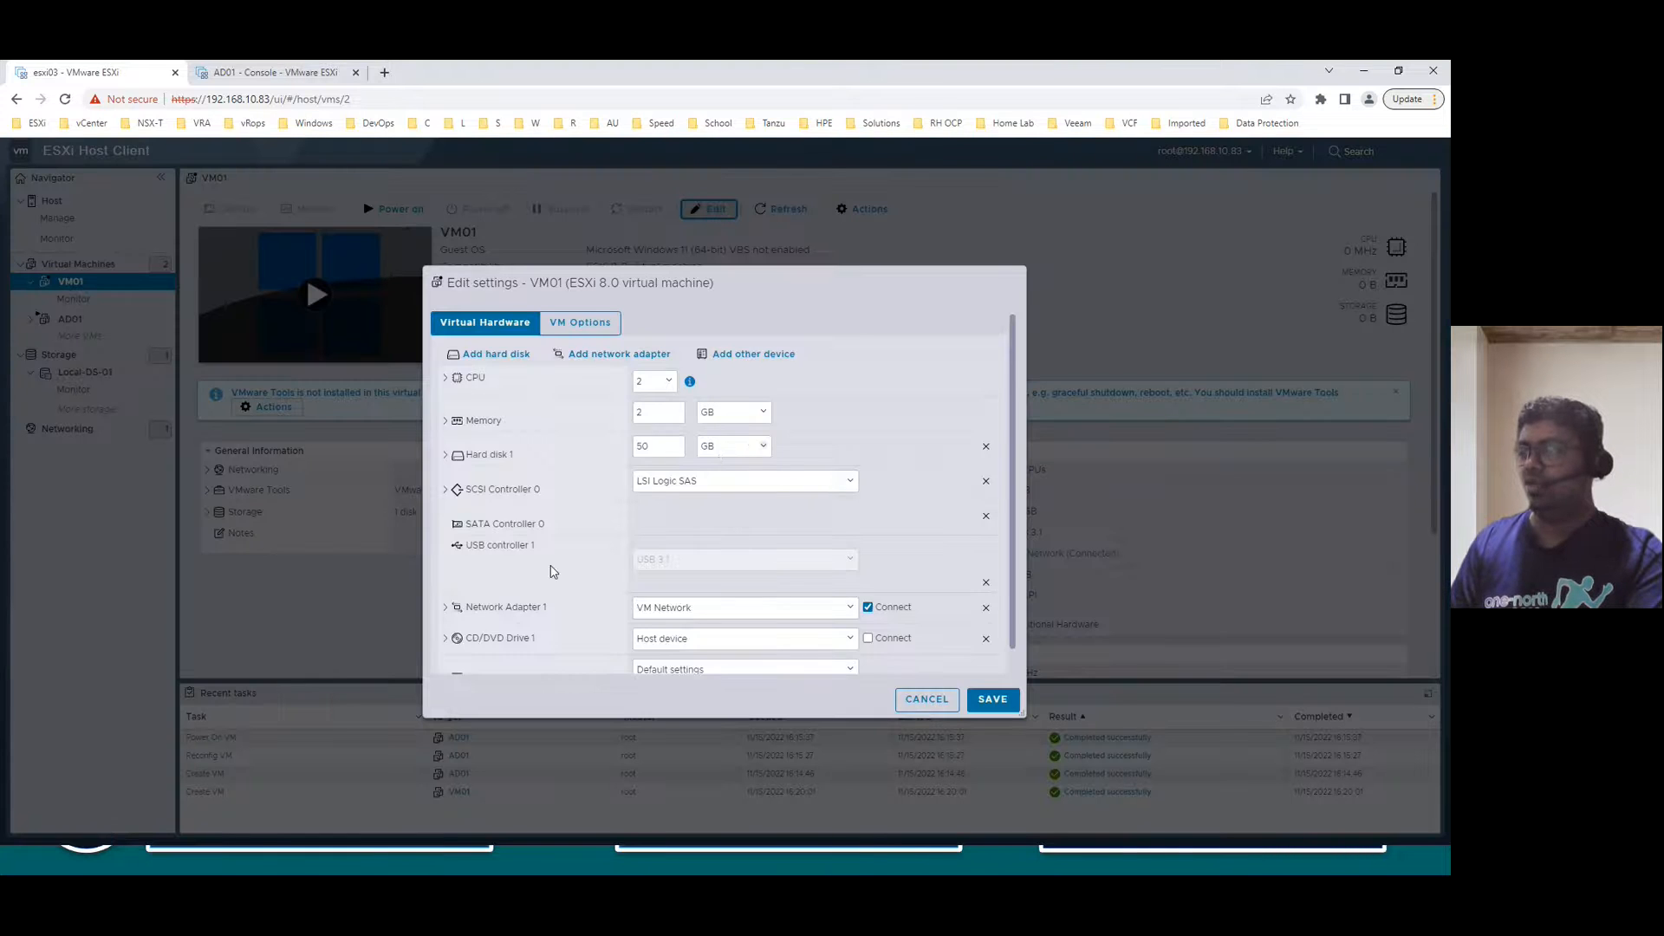
click(672, 623)
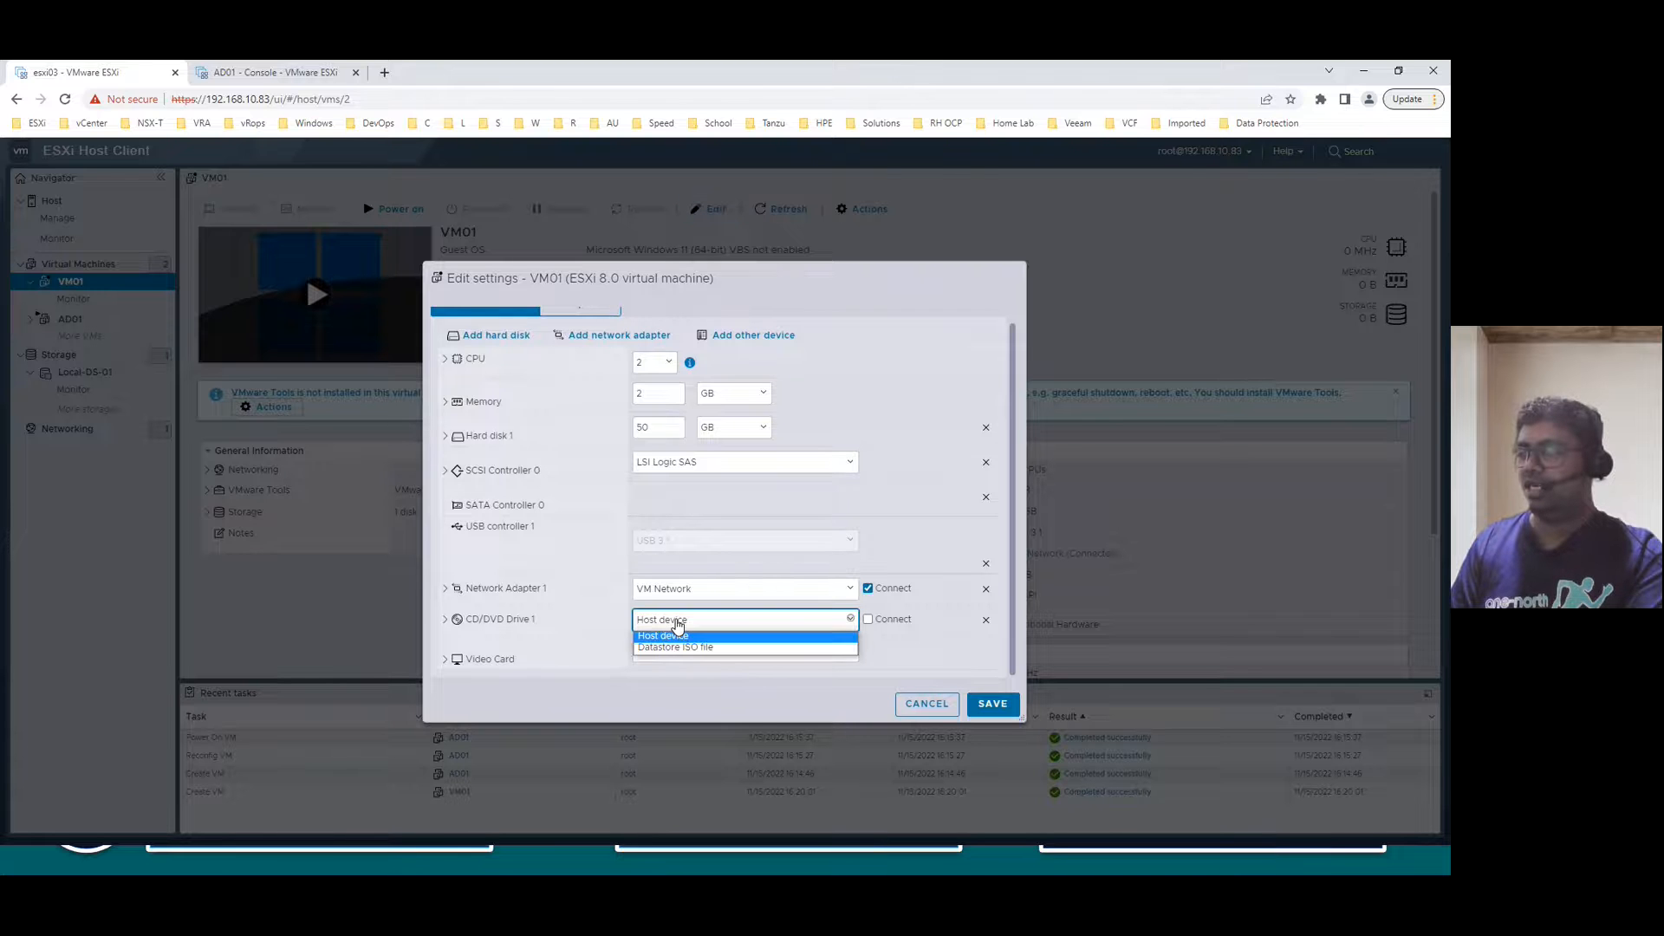
click(678, 647)
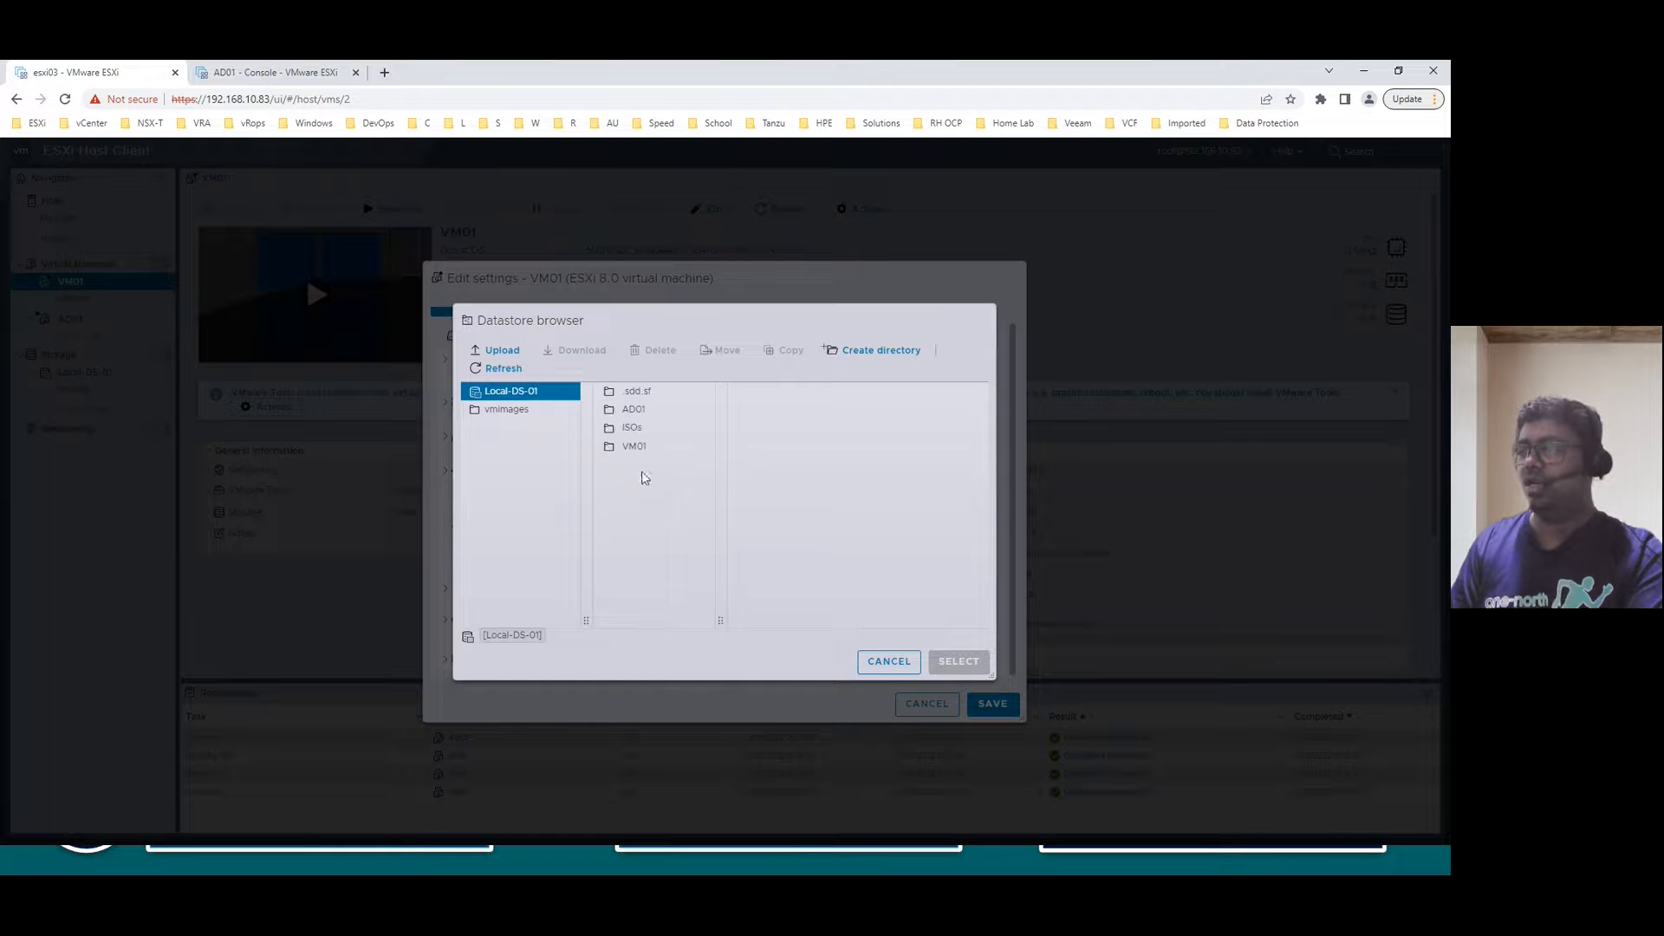
click(631, 428)
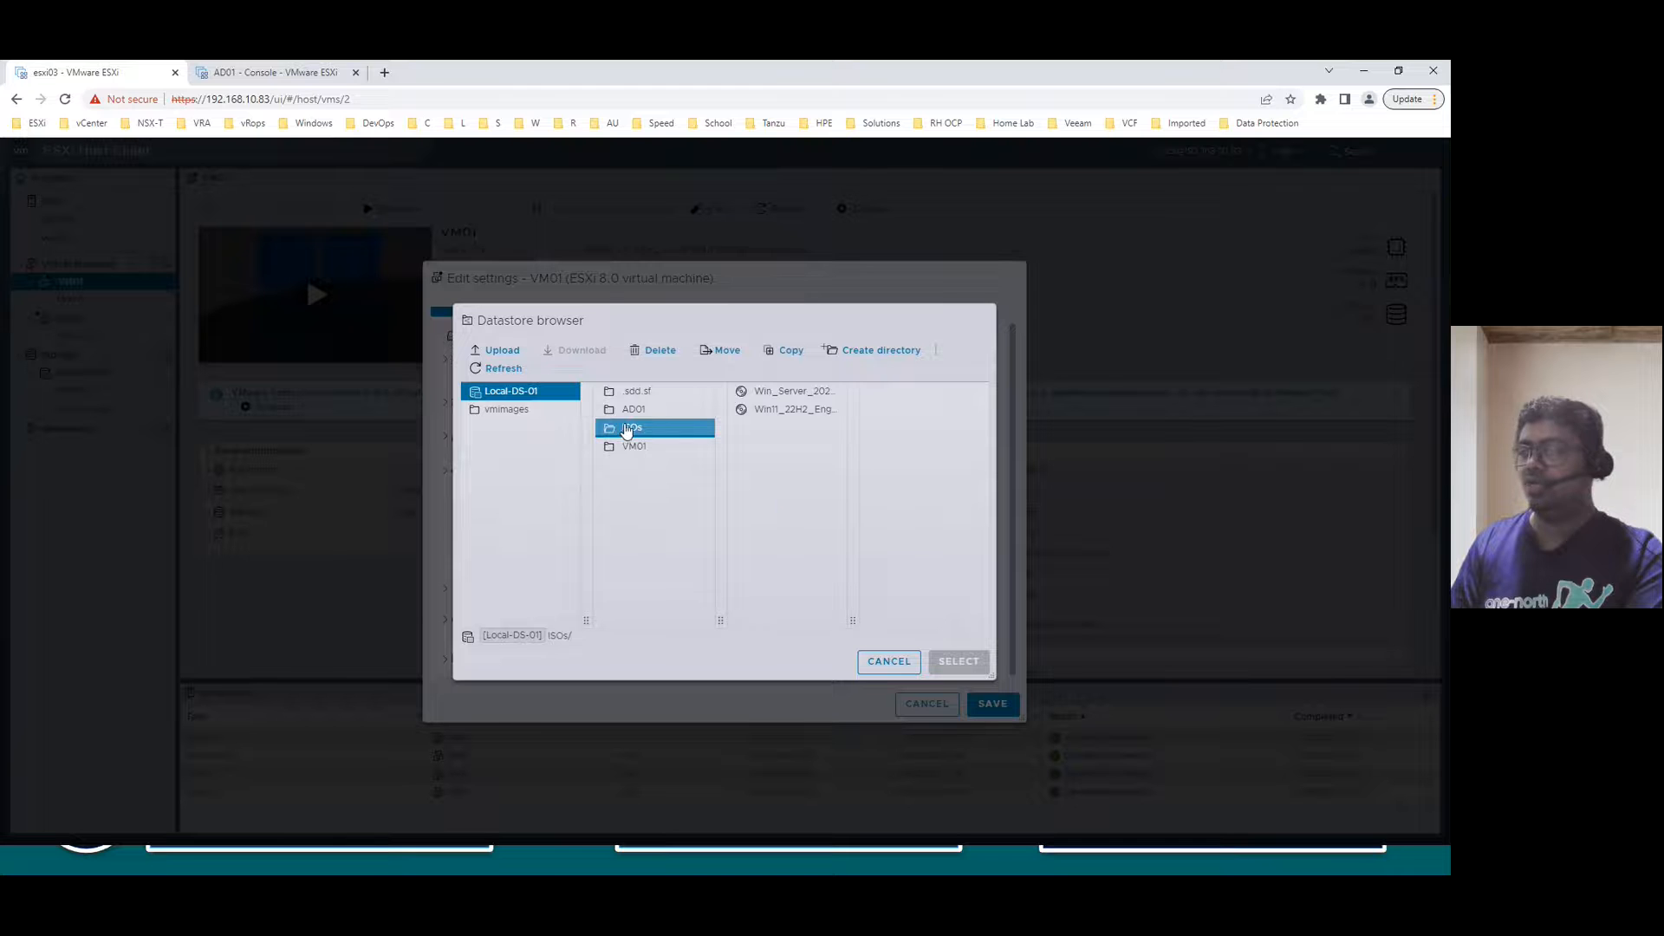
click(776, 409)
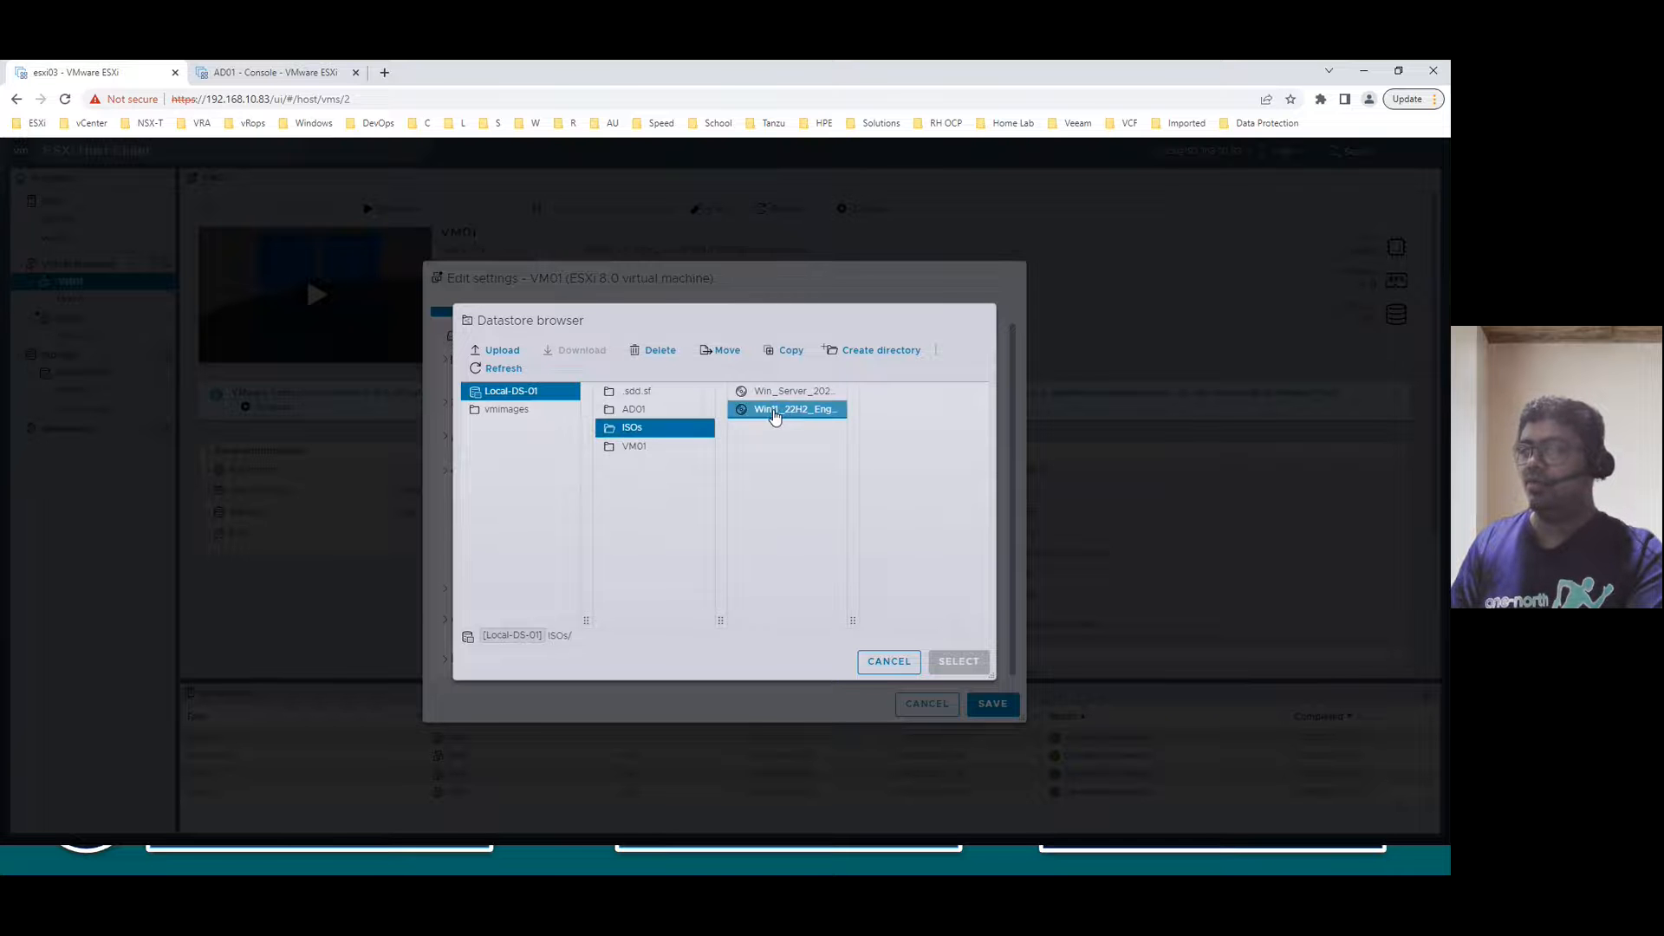
click(957, 661)
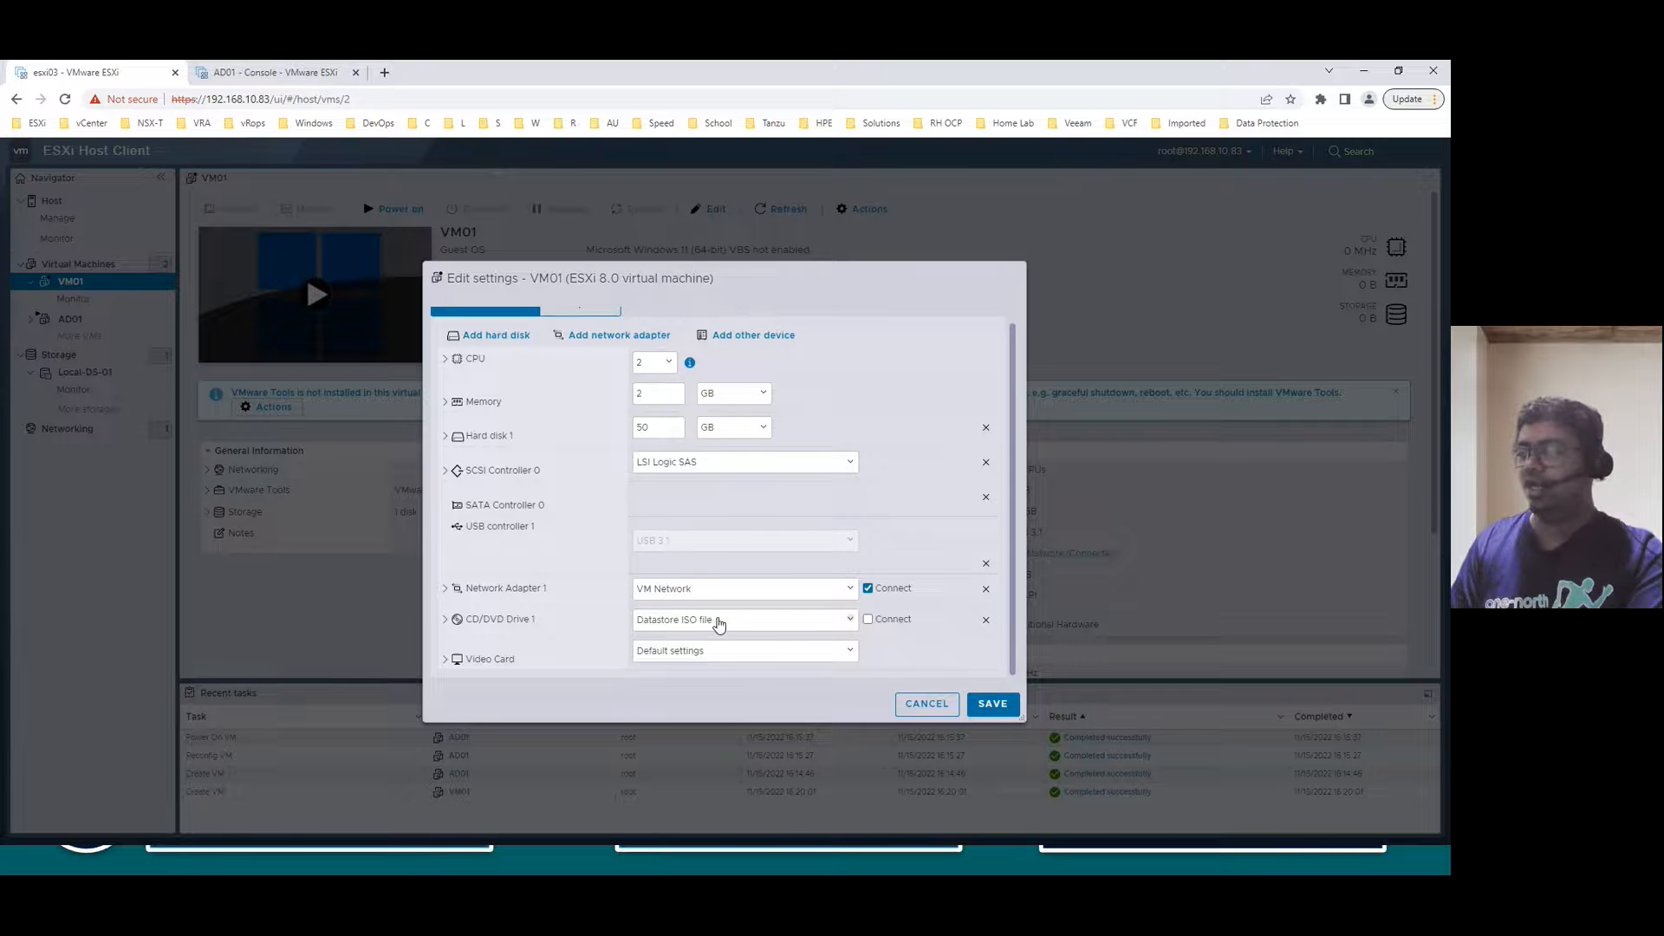
click(869, 620)
click(446, 619)
scroll(622, 591, down, 2)
click(638, 548)
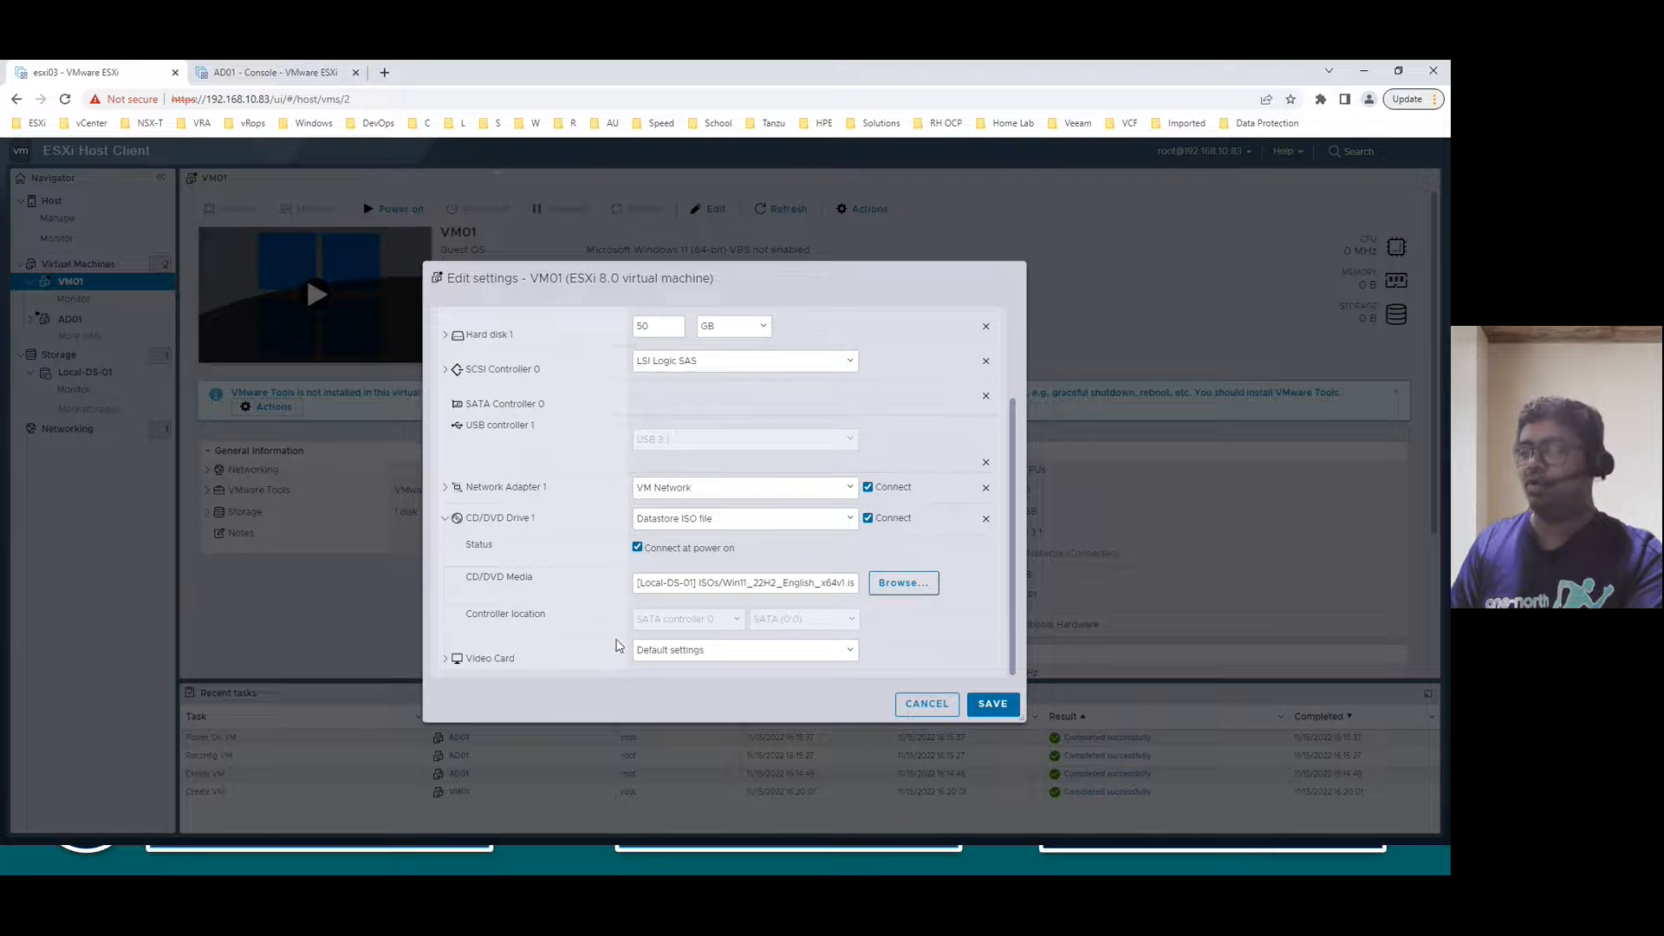
click(993, 705)
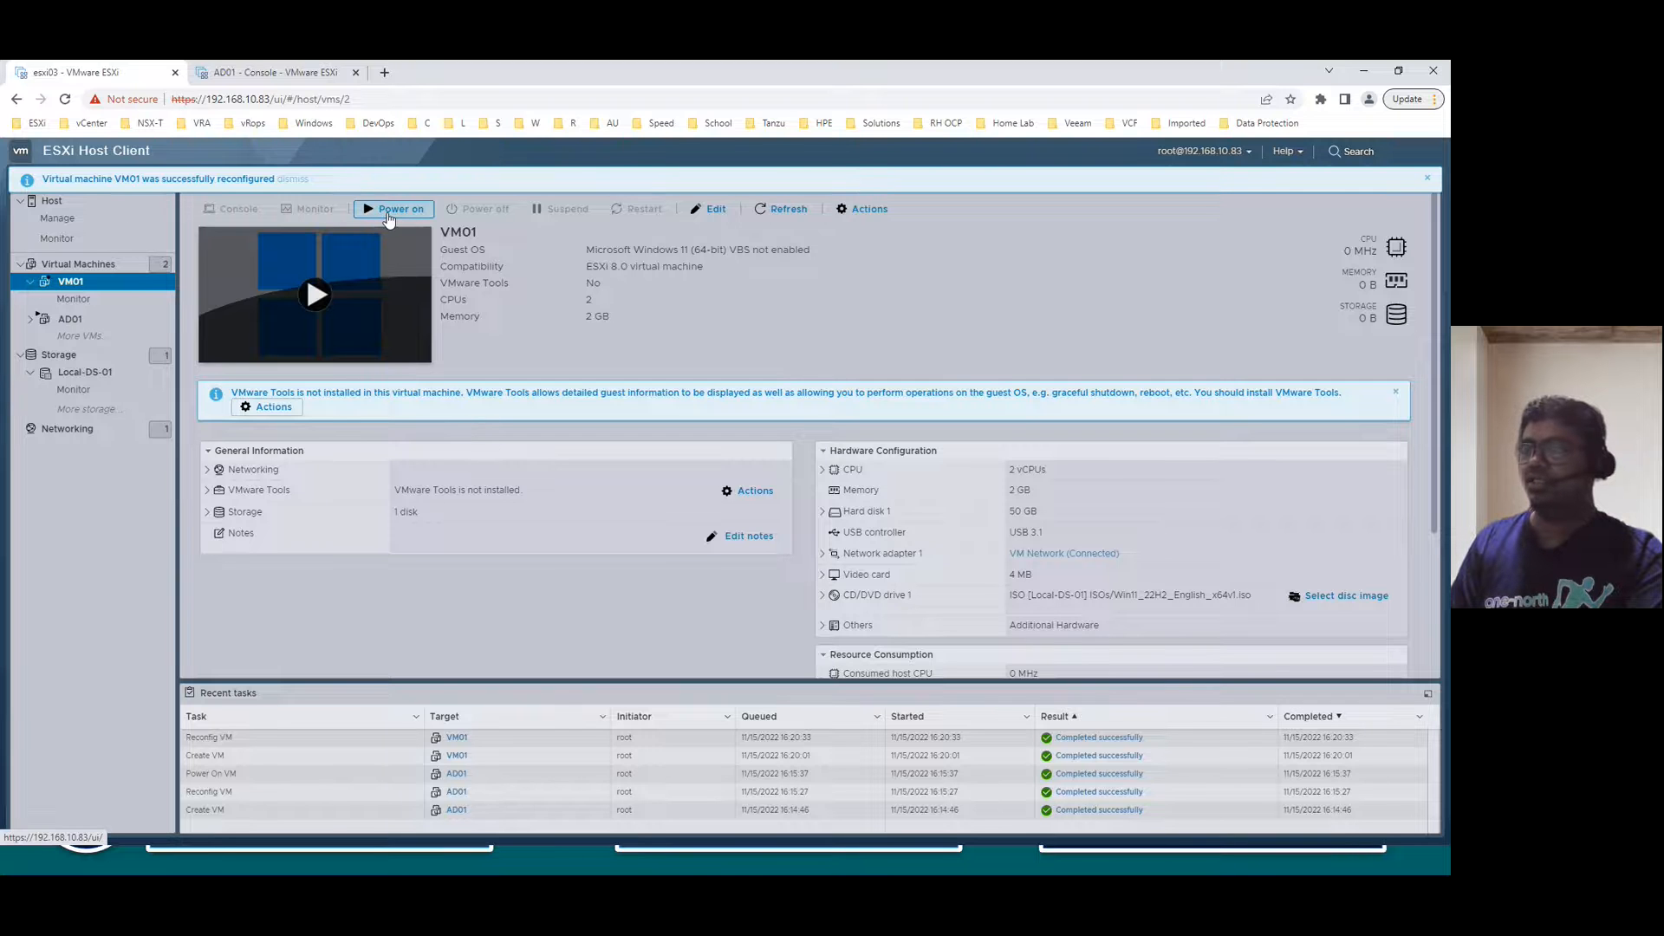
- Power on VM01 and open its console in a new browser tab instead of a popup window
click(389, 214)
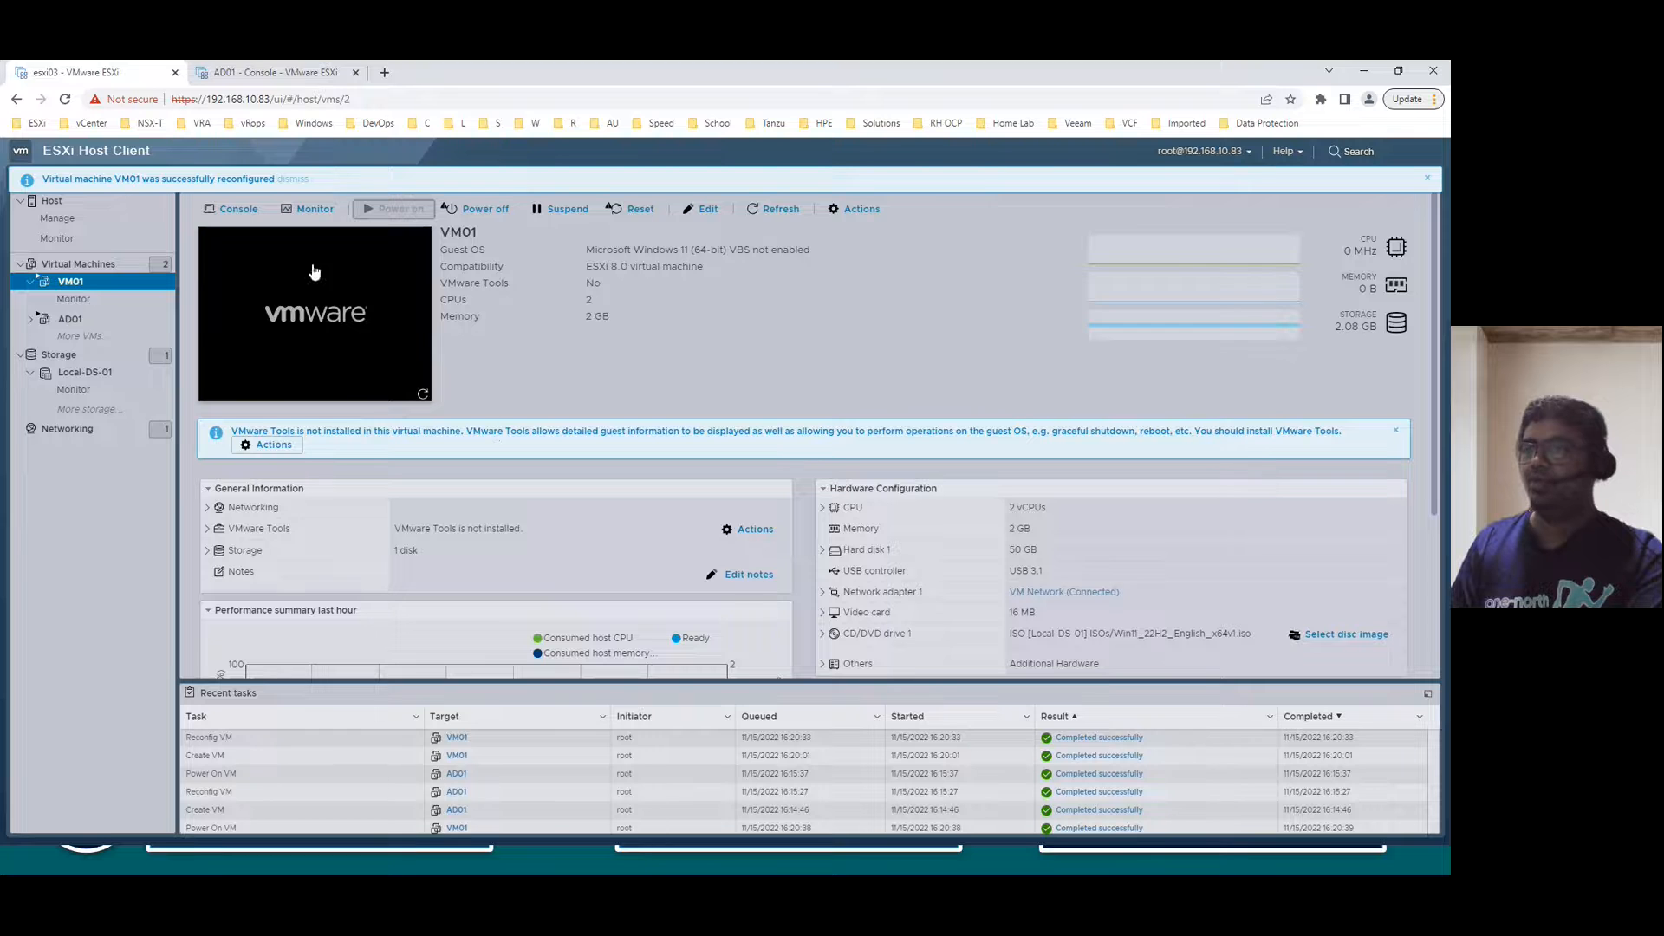
click(233, 209)
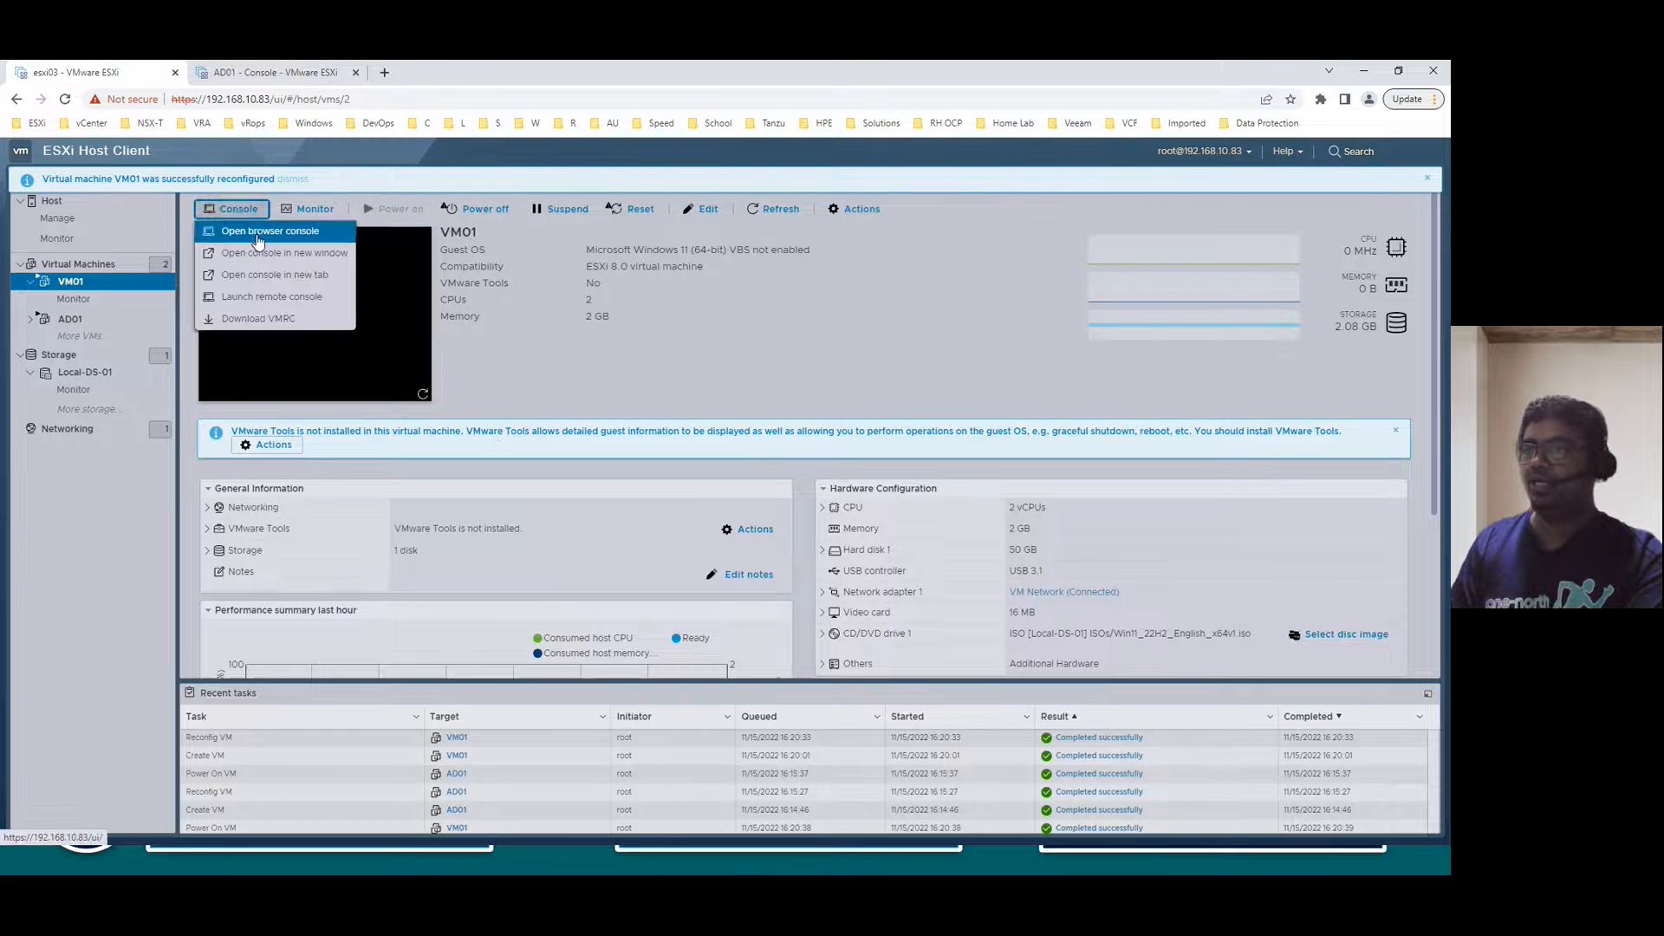
click(265, 254)
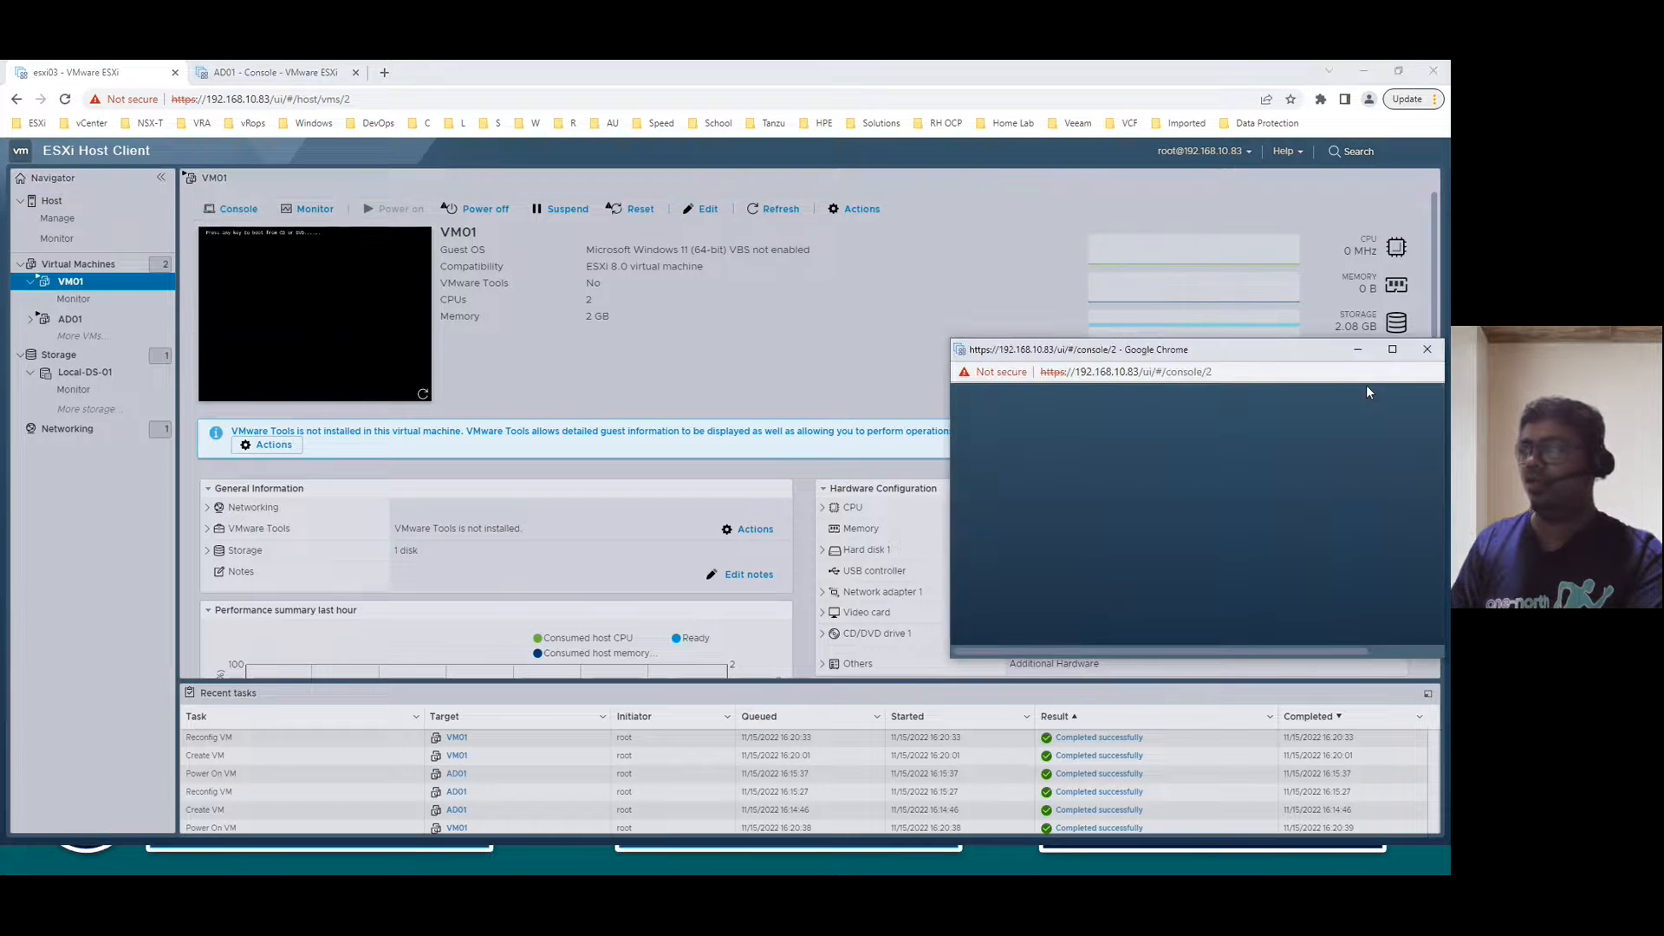
click(1427, 348)
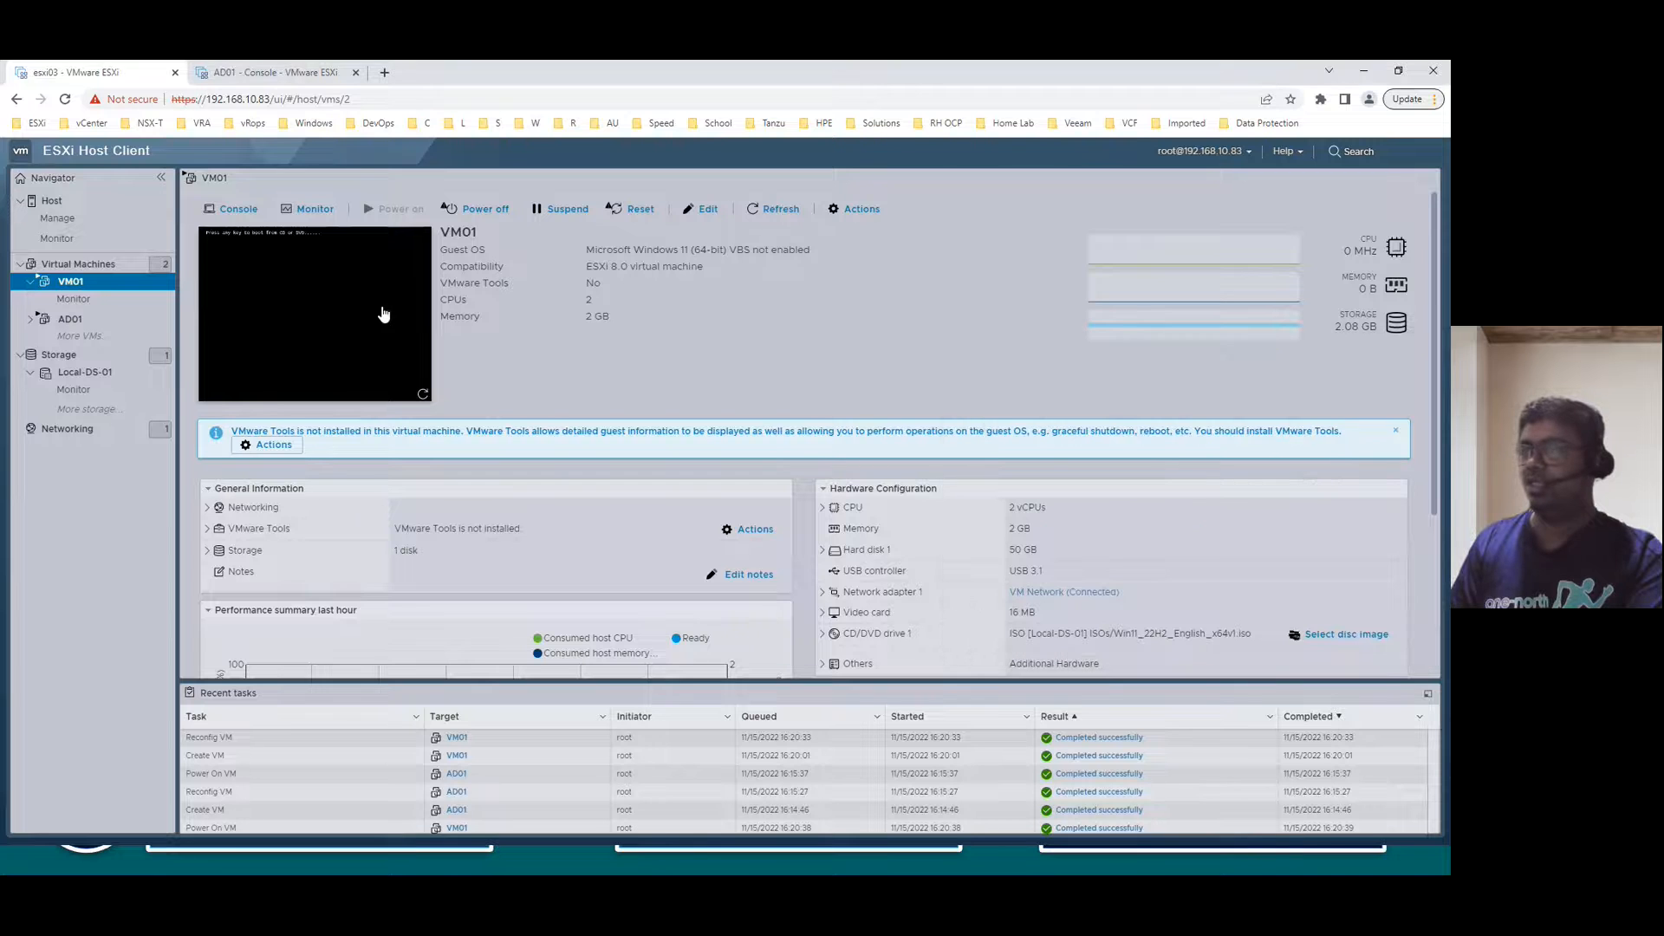
click(236, 210)
click(266, 279)
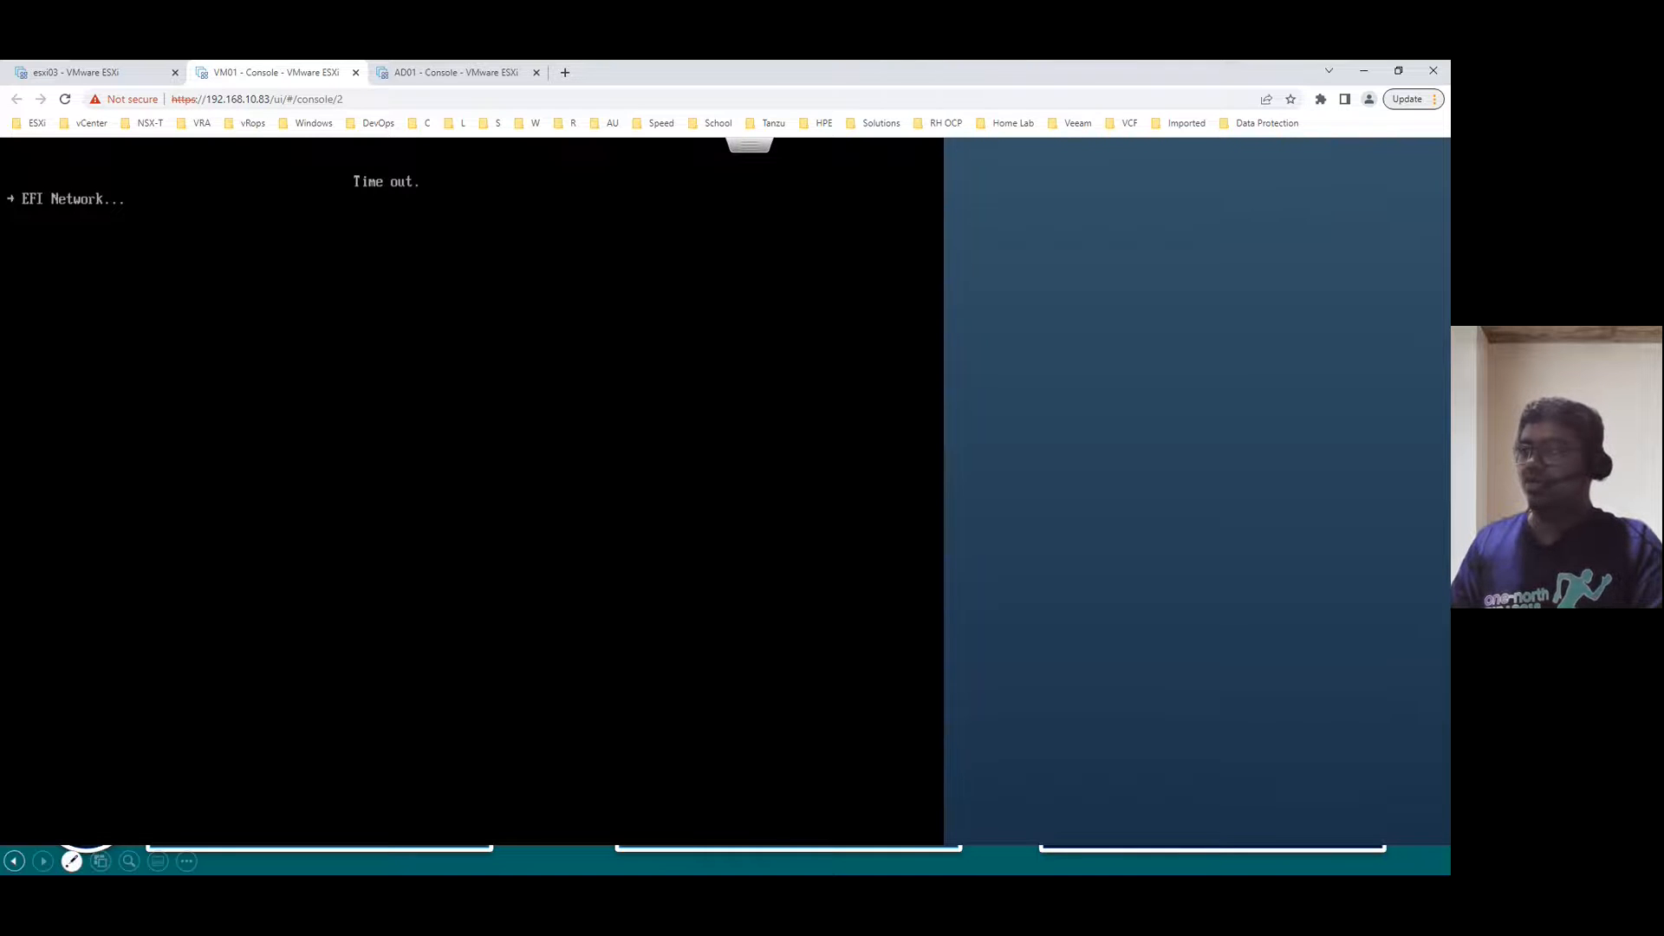
- Send Ctrl-Alt-Delete to VM01 from the console and boot from the installation DVD
click(749, 144)
mouse_move(795, 199)
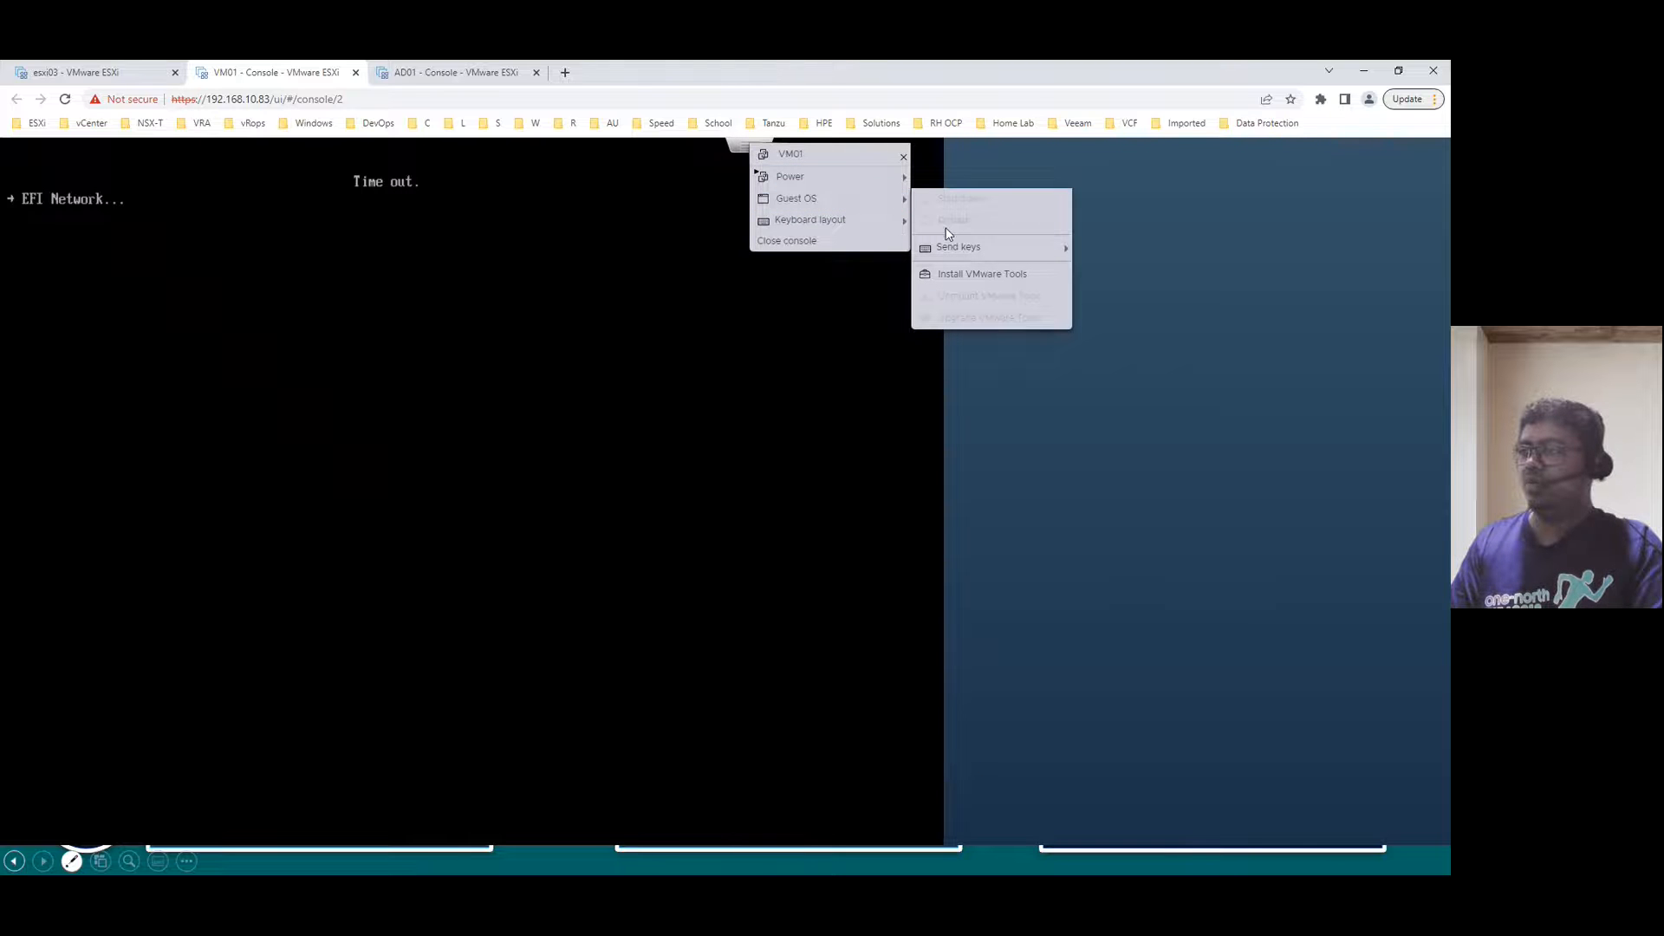
mouse_move(968, 251)
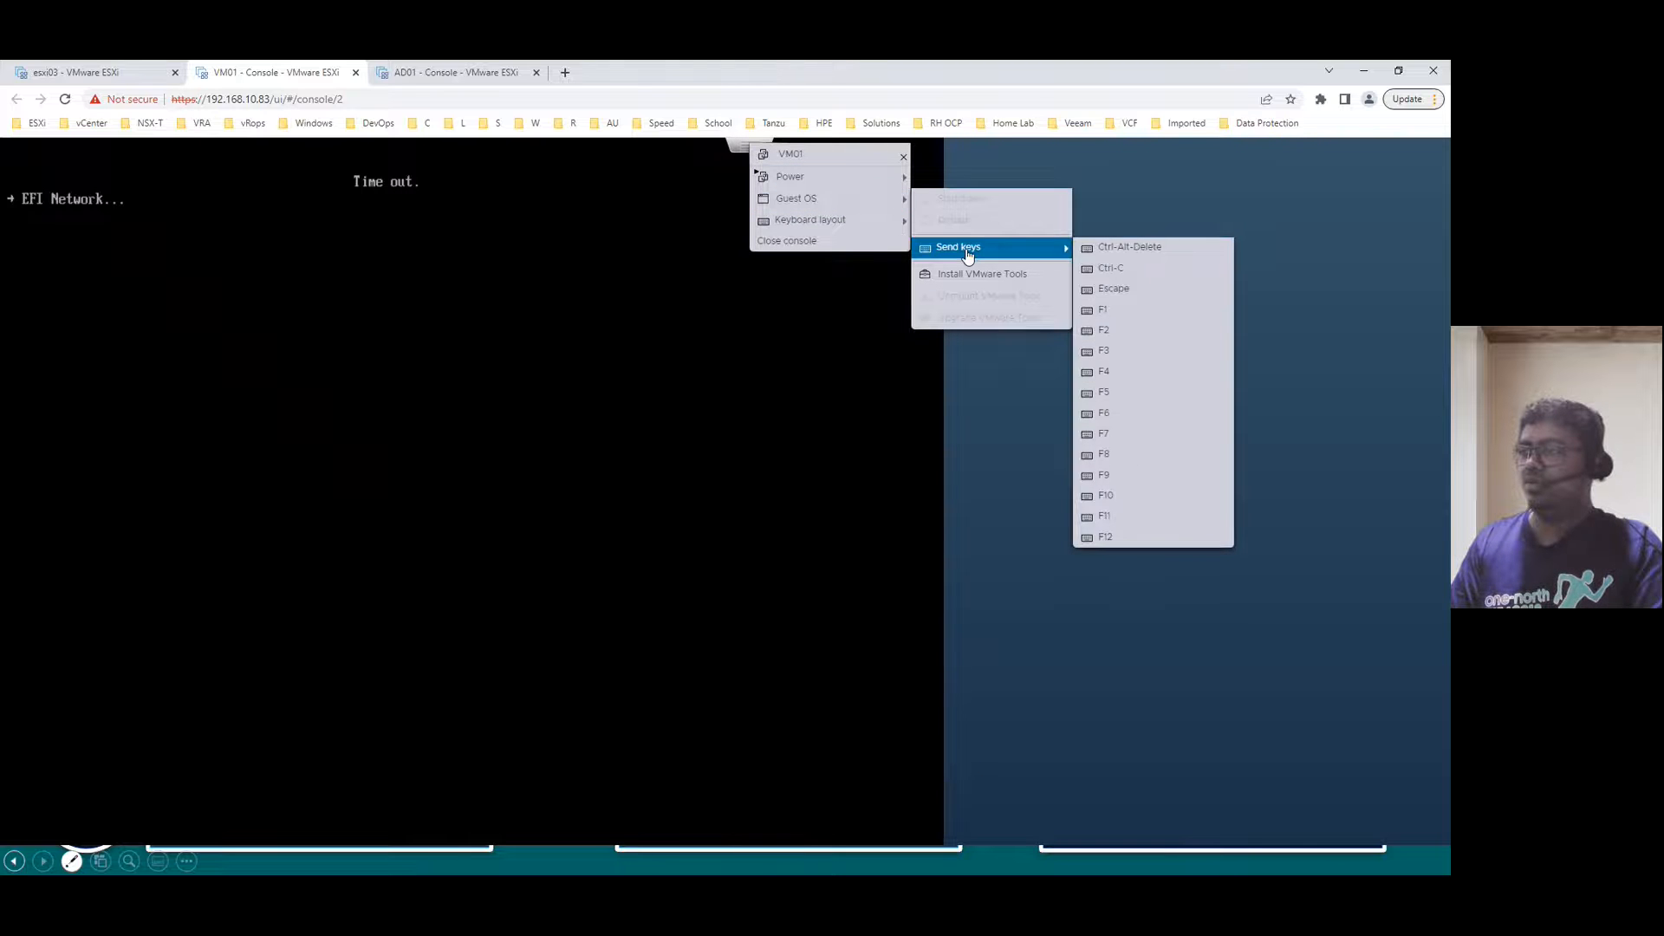
click(1129, 255)
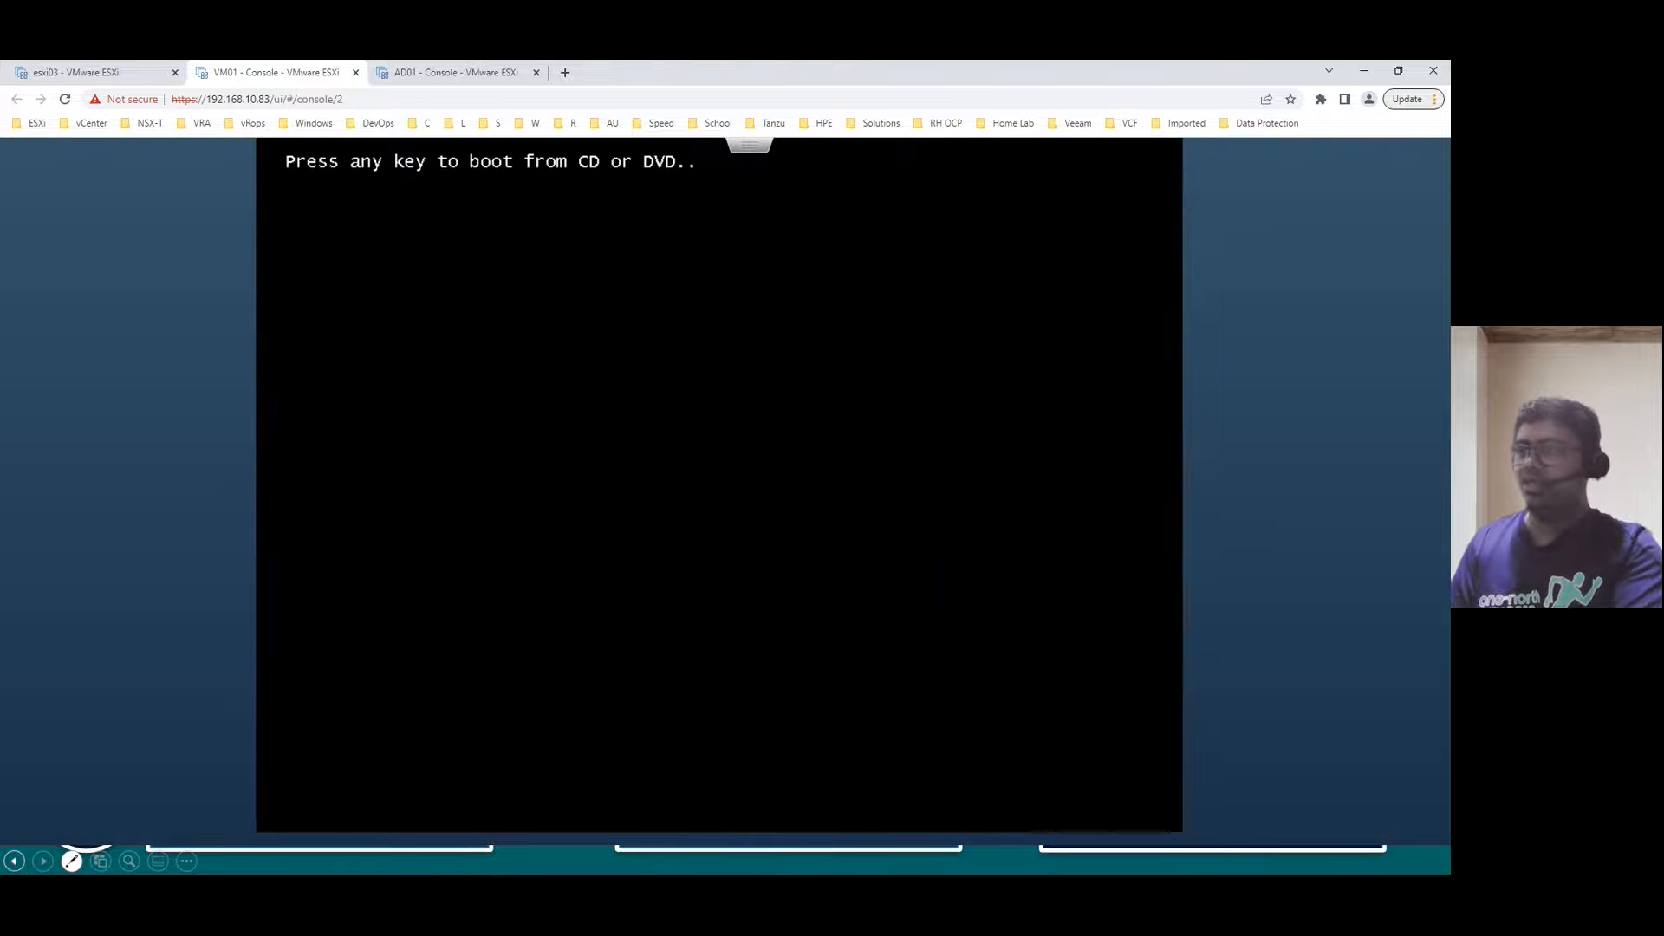
key(Return)
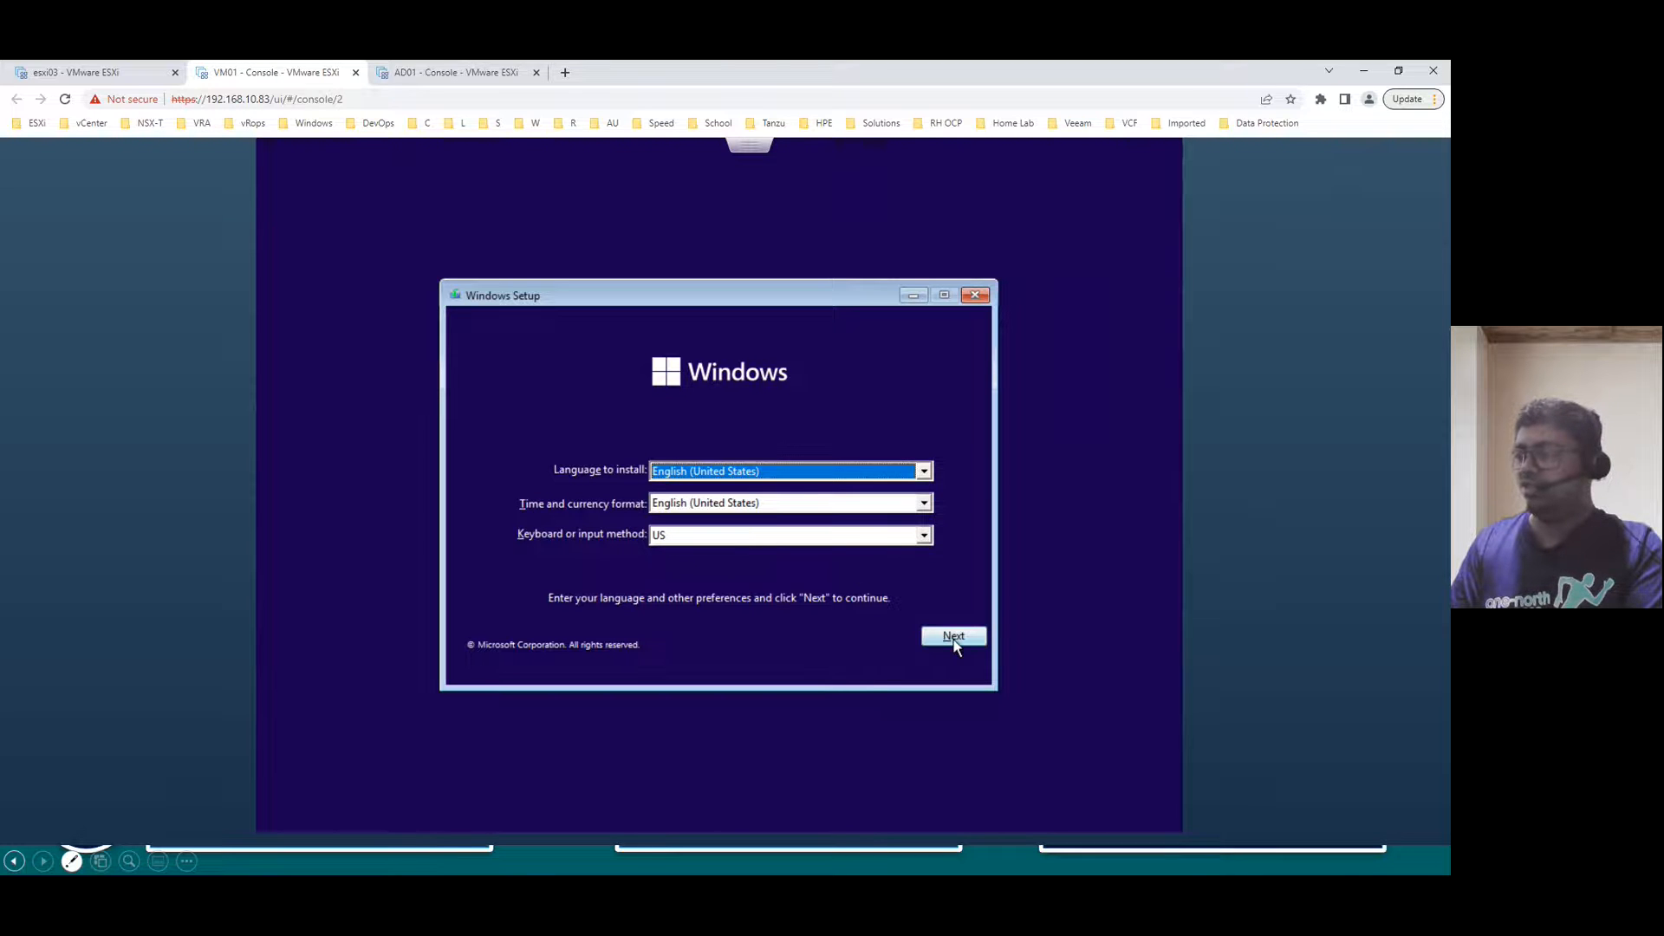
- Start Windows Setup with default language, no product key, and the Windows 11 Pro edition
click(953, 639)
click(726, 495)
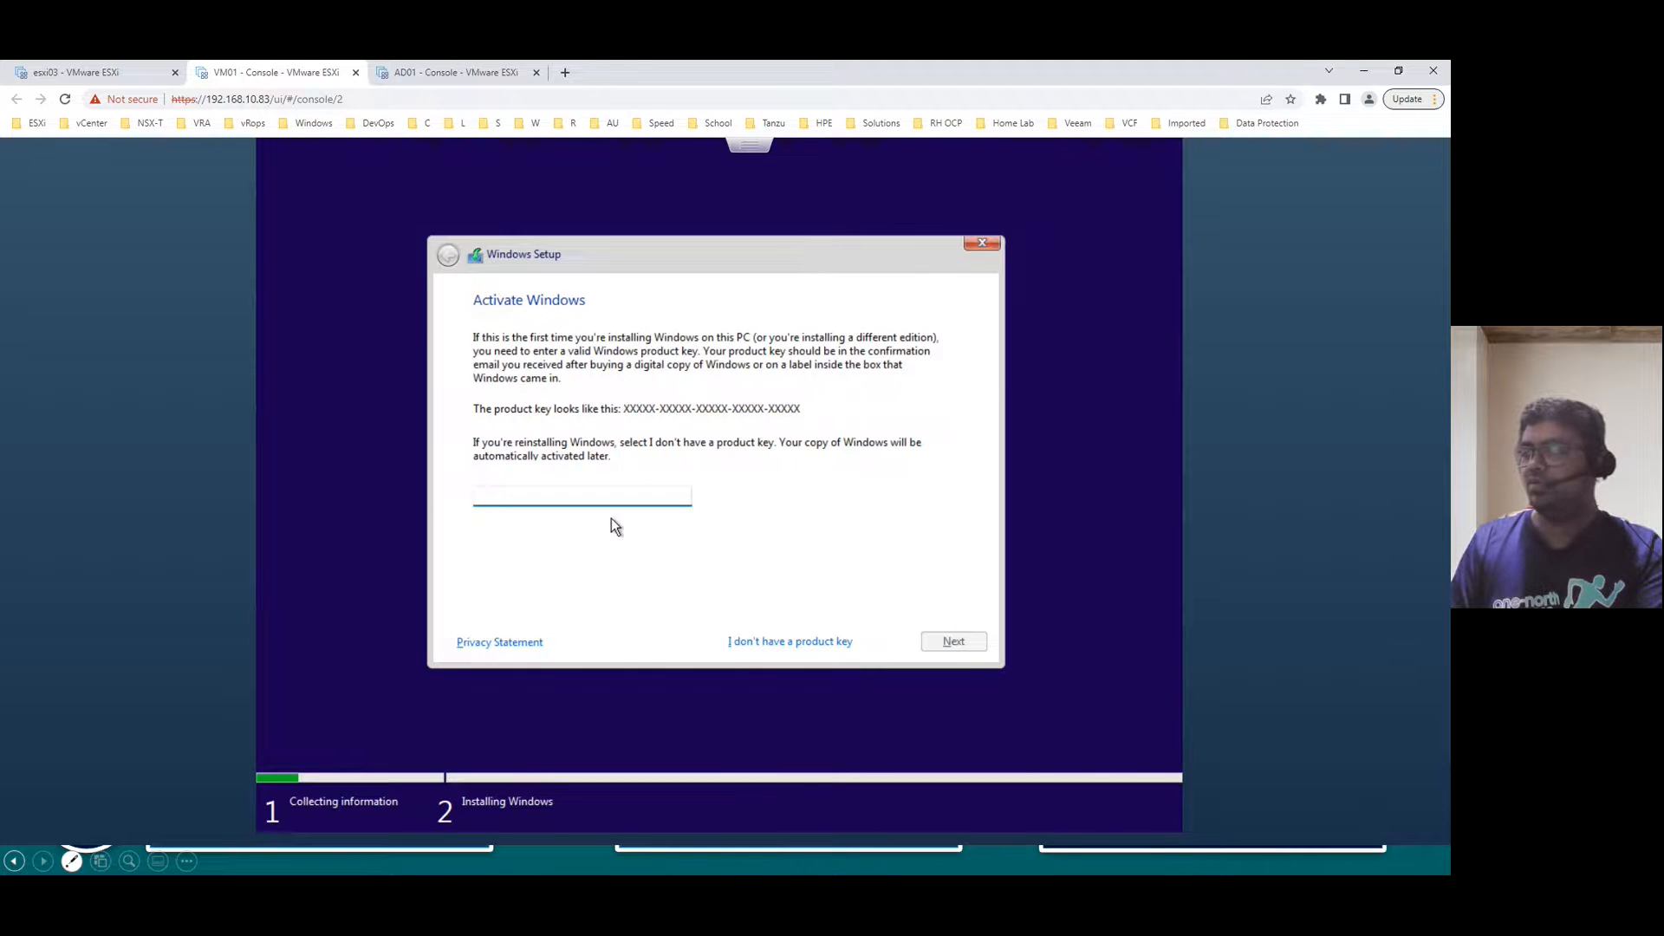
click(777, 643)
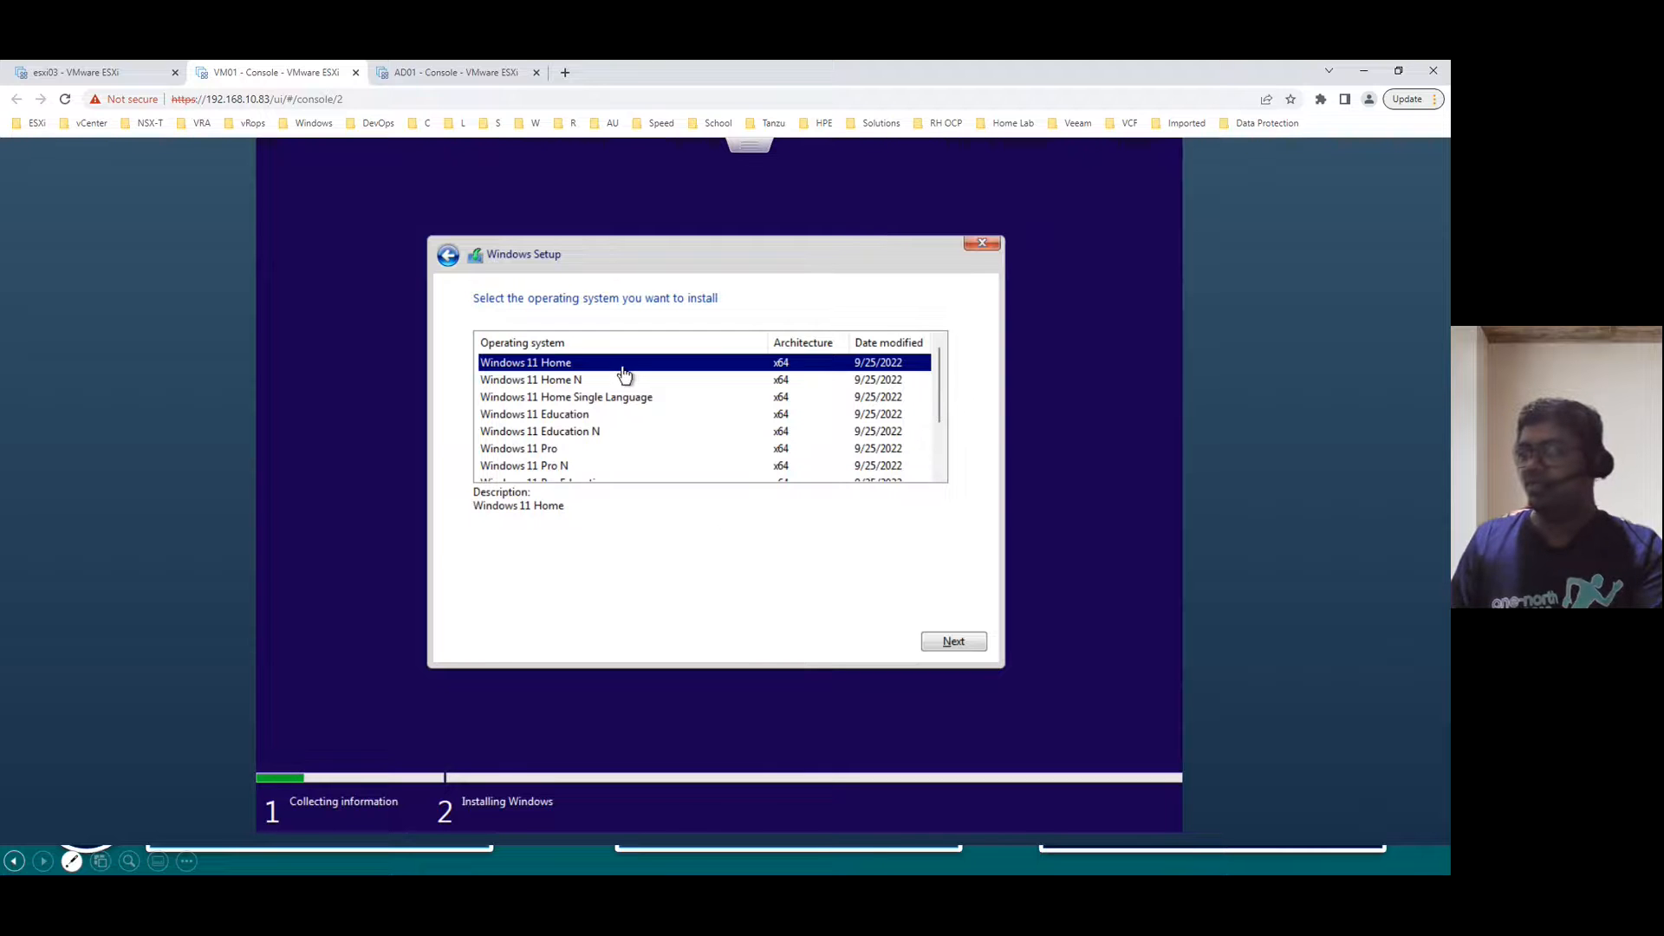
scroll(657, 431, down, 1)
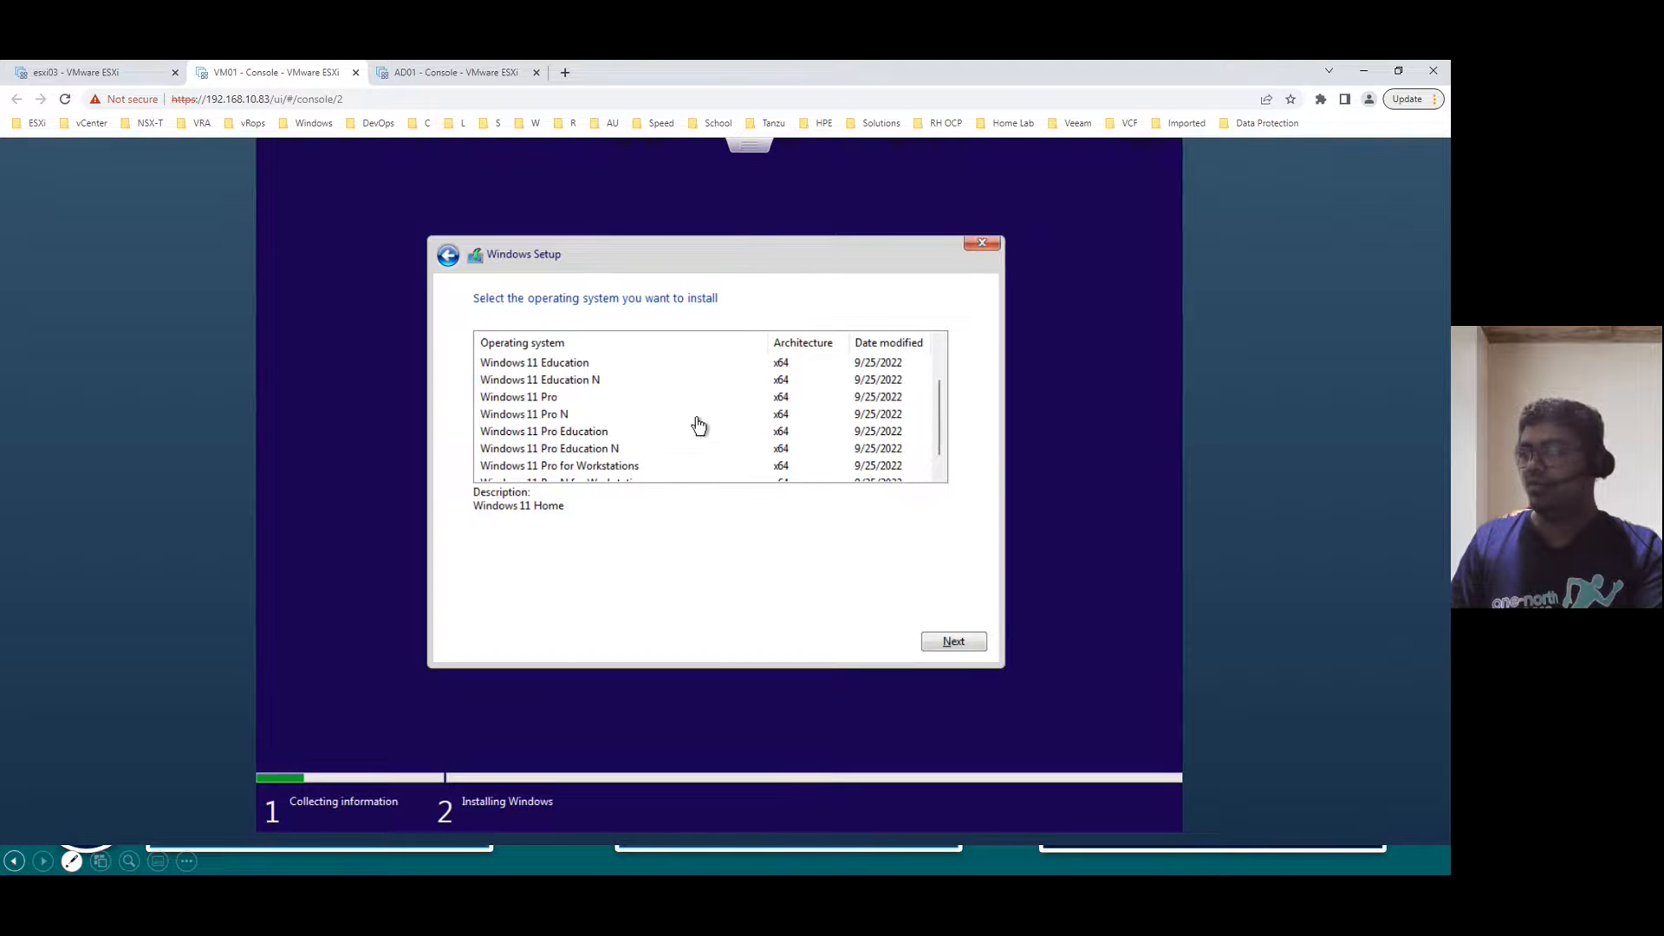
scroll(653, 472, up, 1)
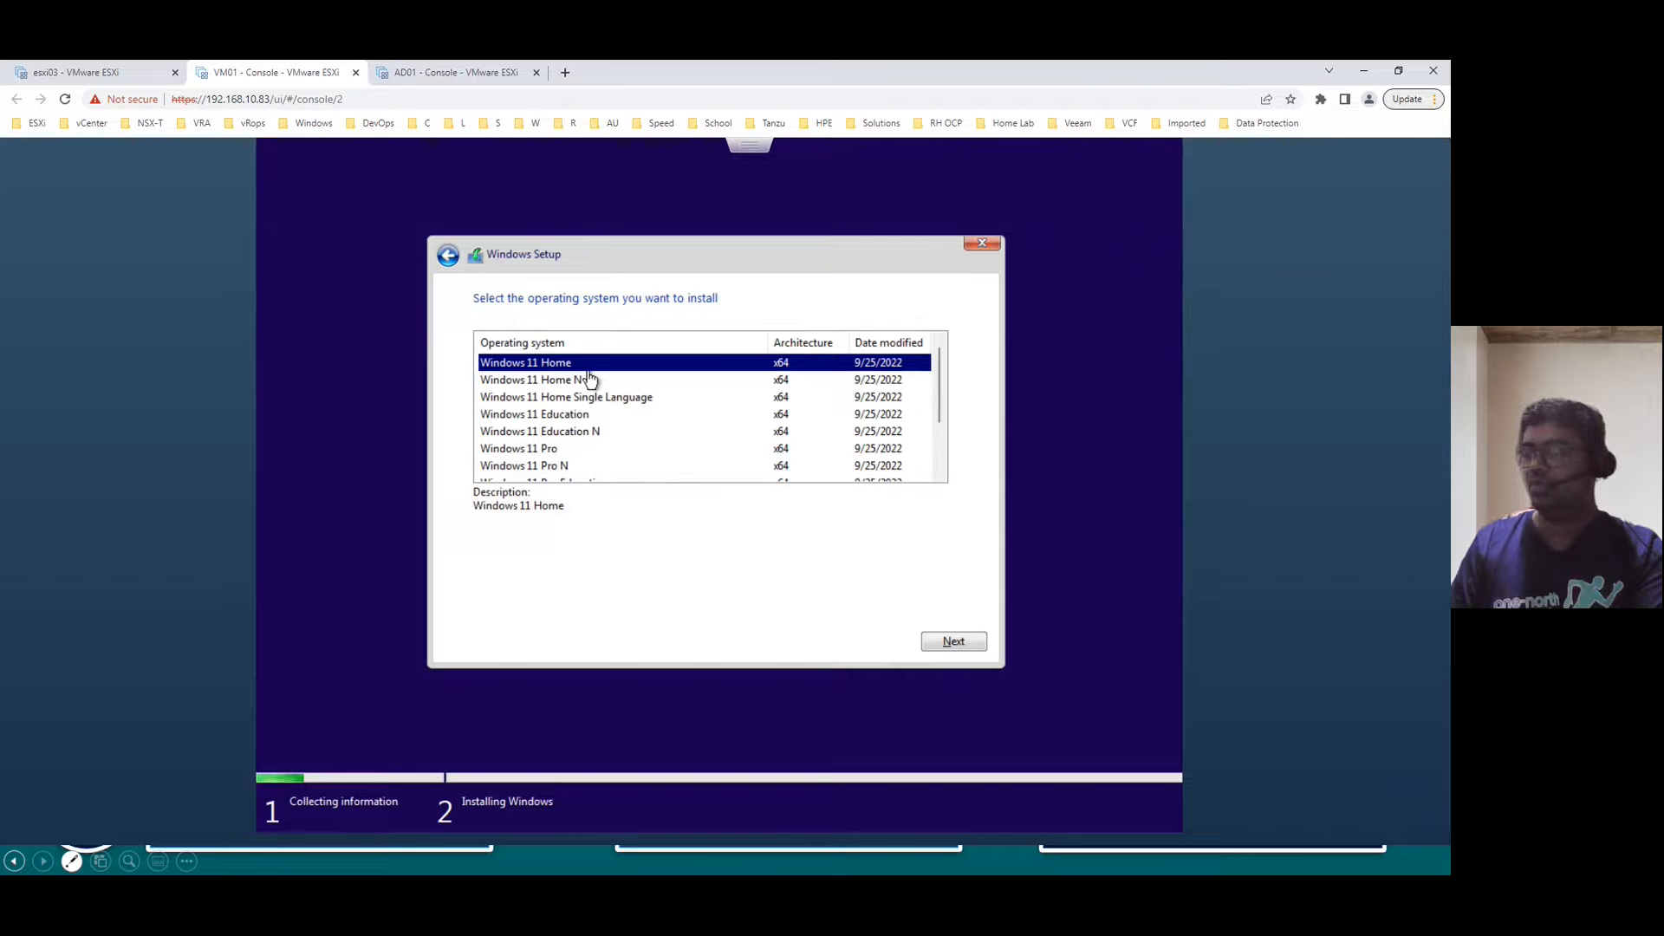
click(553, 449)
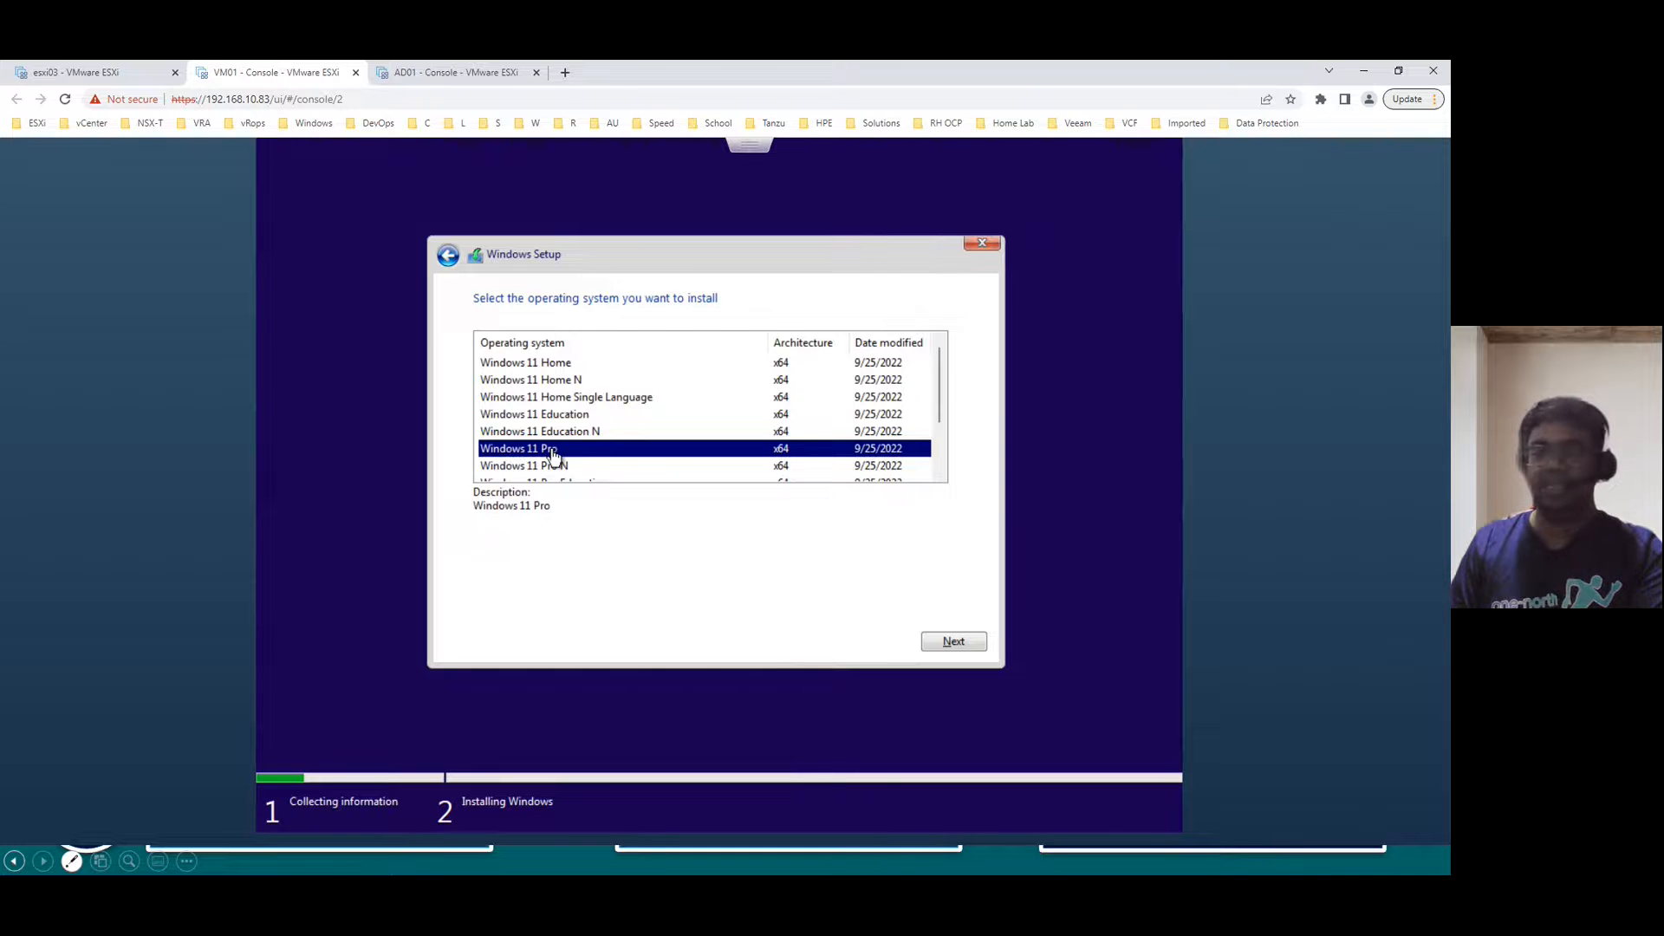
click(955, 642)
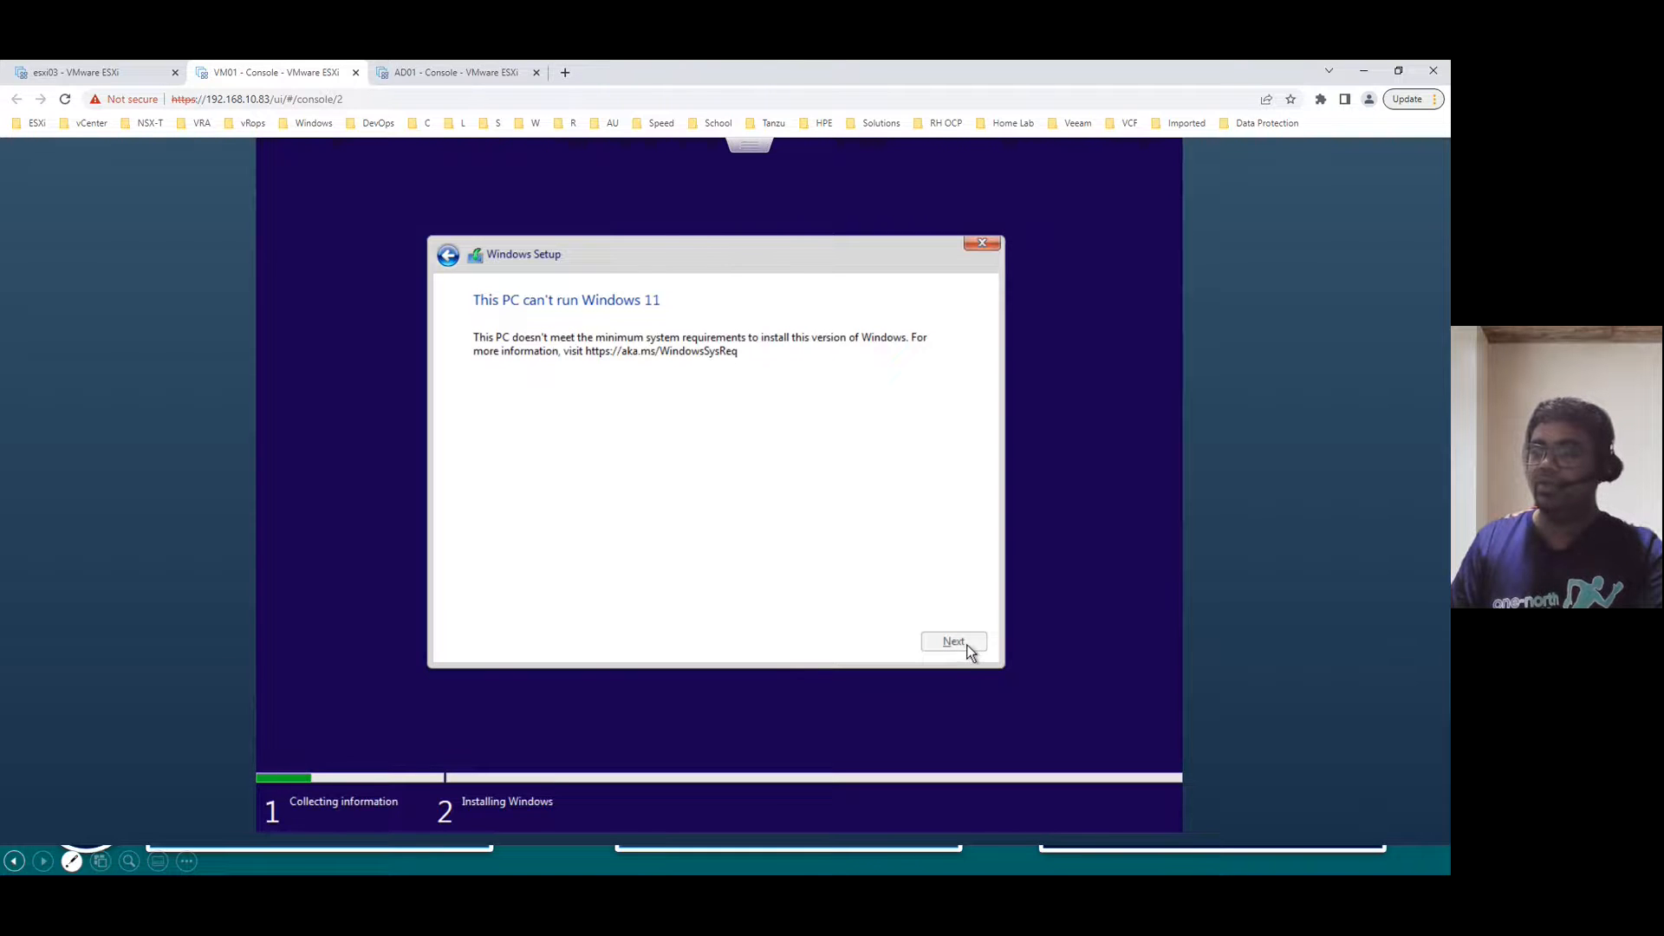
- Quit Windows Setup, then open VM01's Edit settings from the esxi03 host tab
click(988, 244)
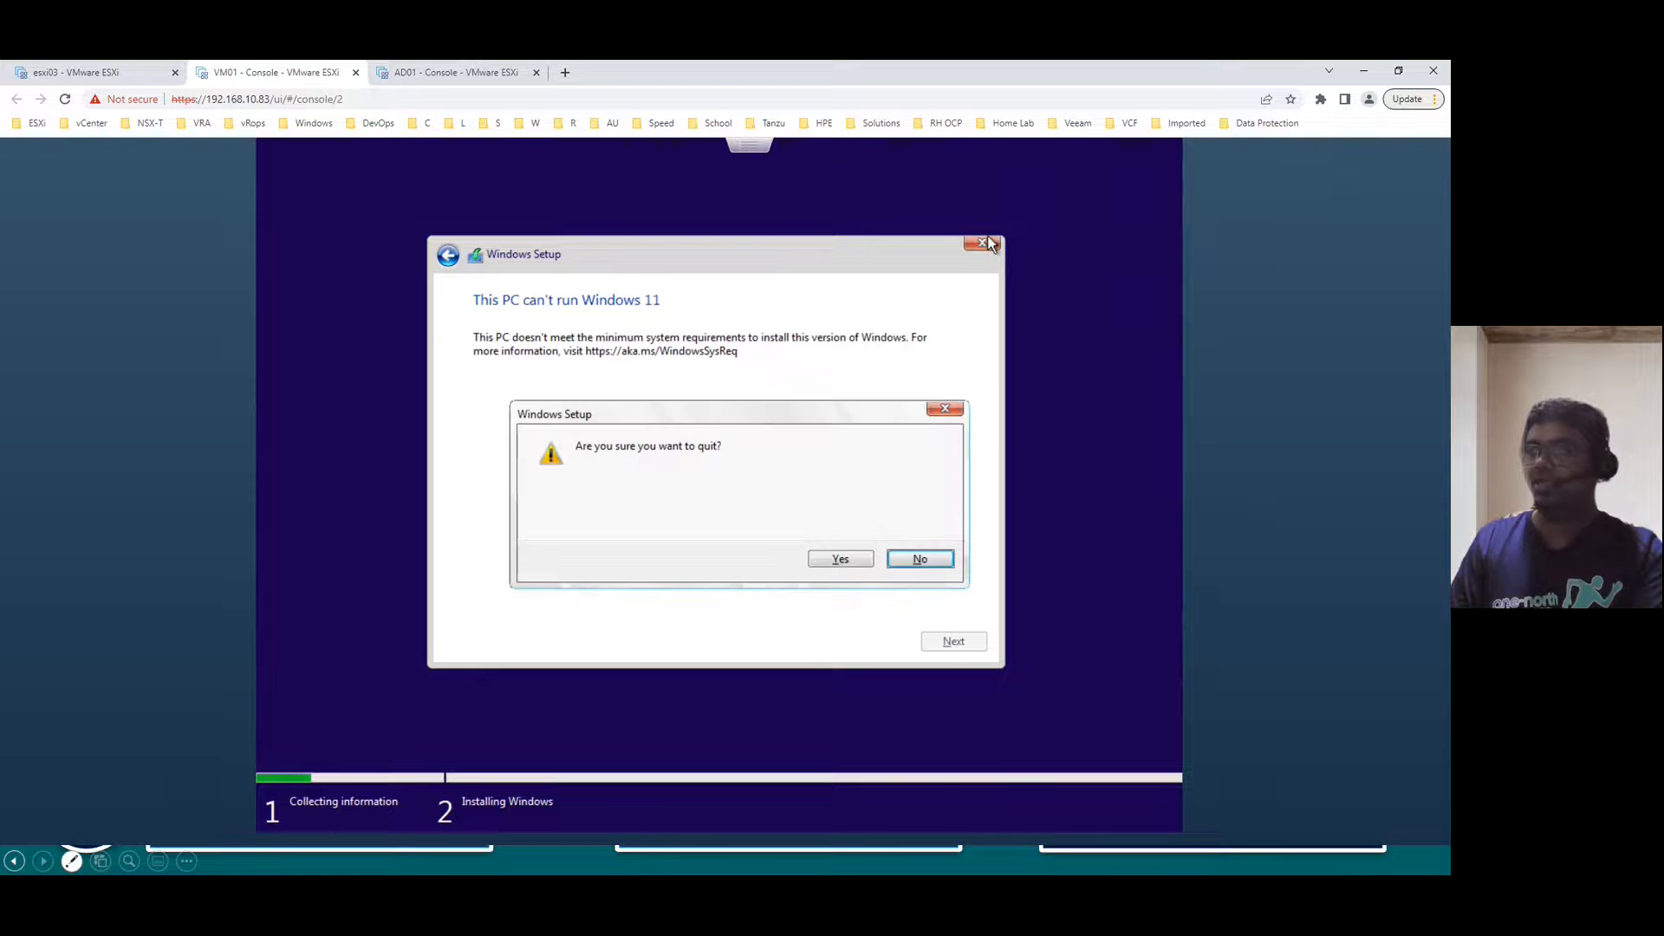
click(936, 564)
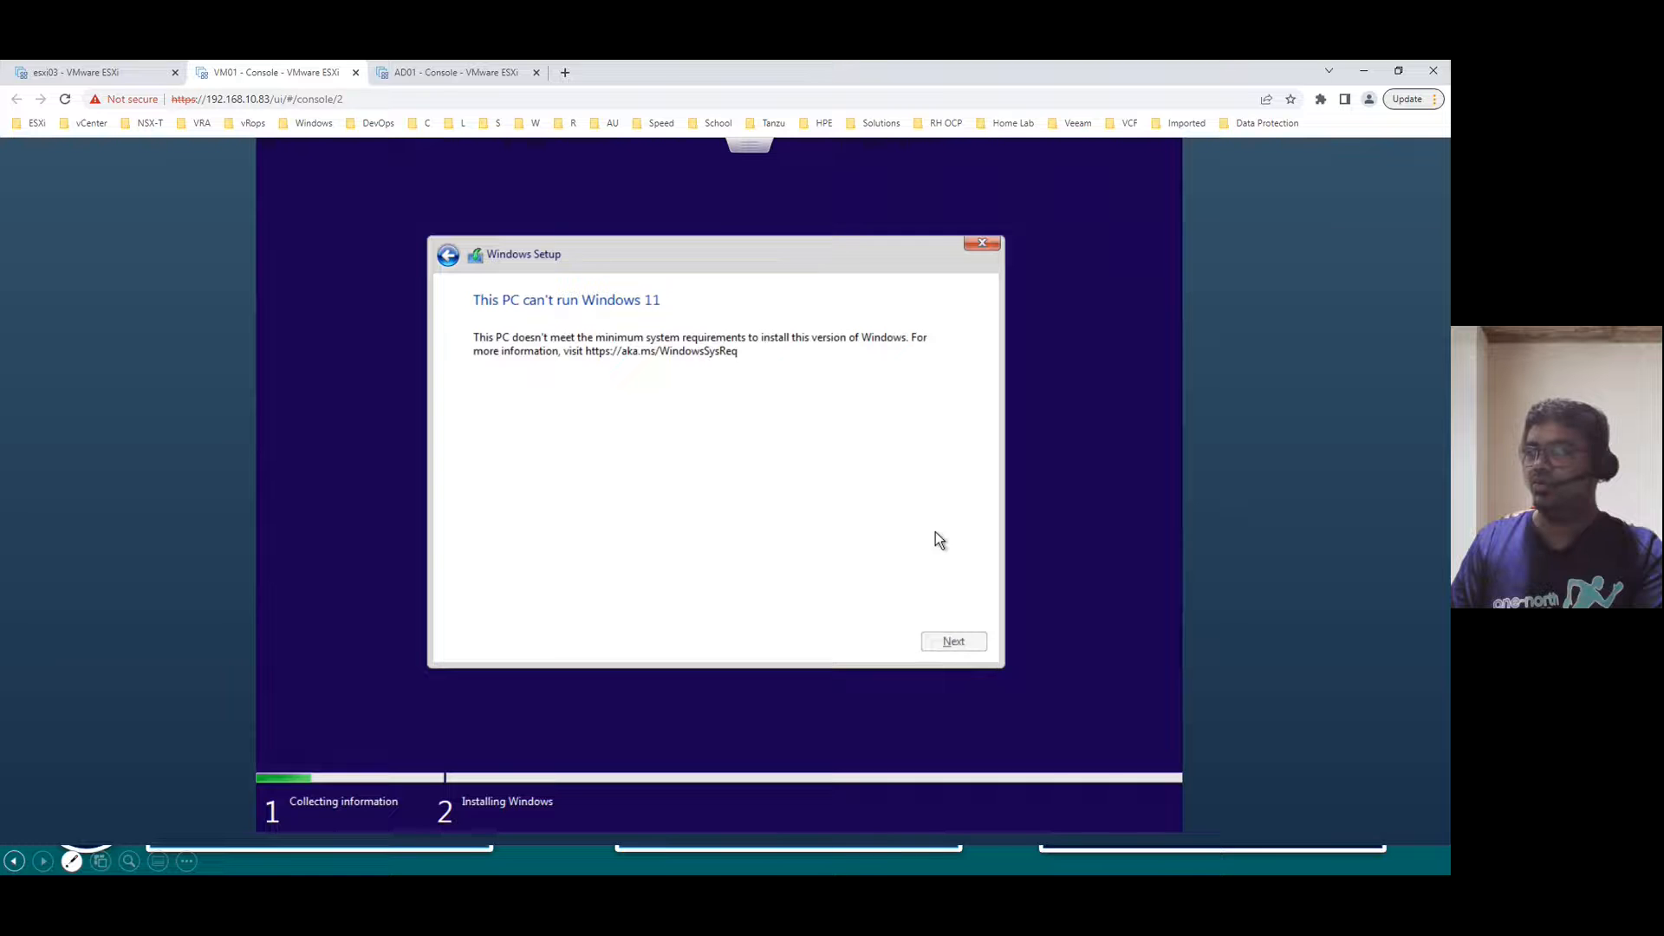
click(988, 245)
click(851, 560)
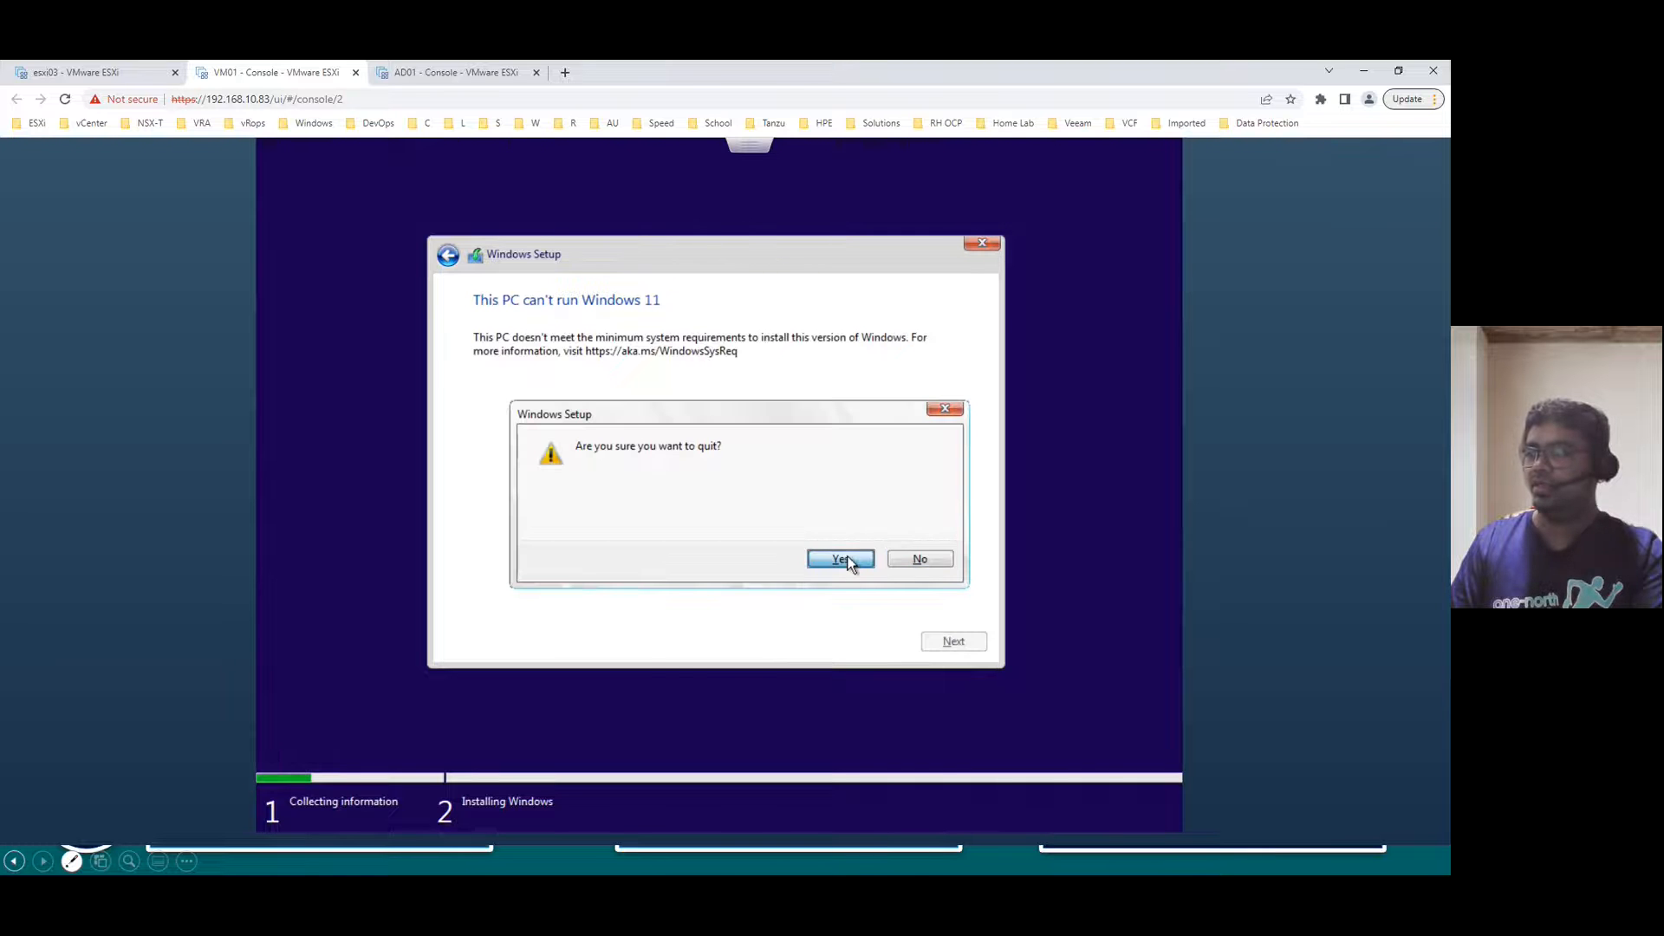
click(87, 73)
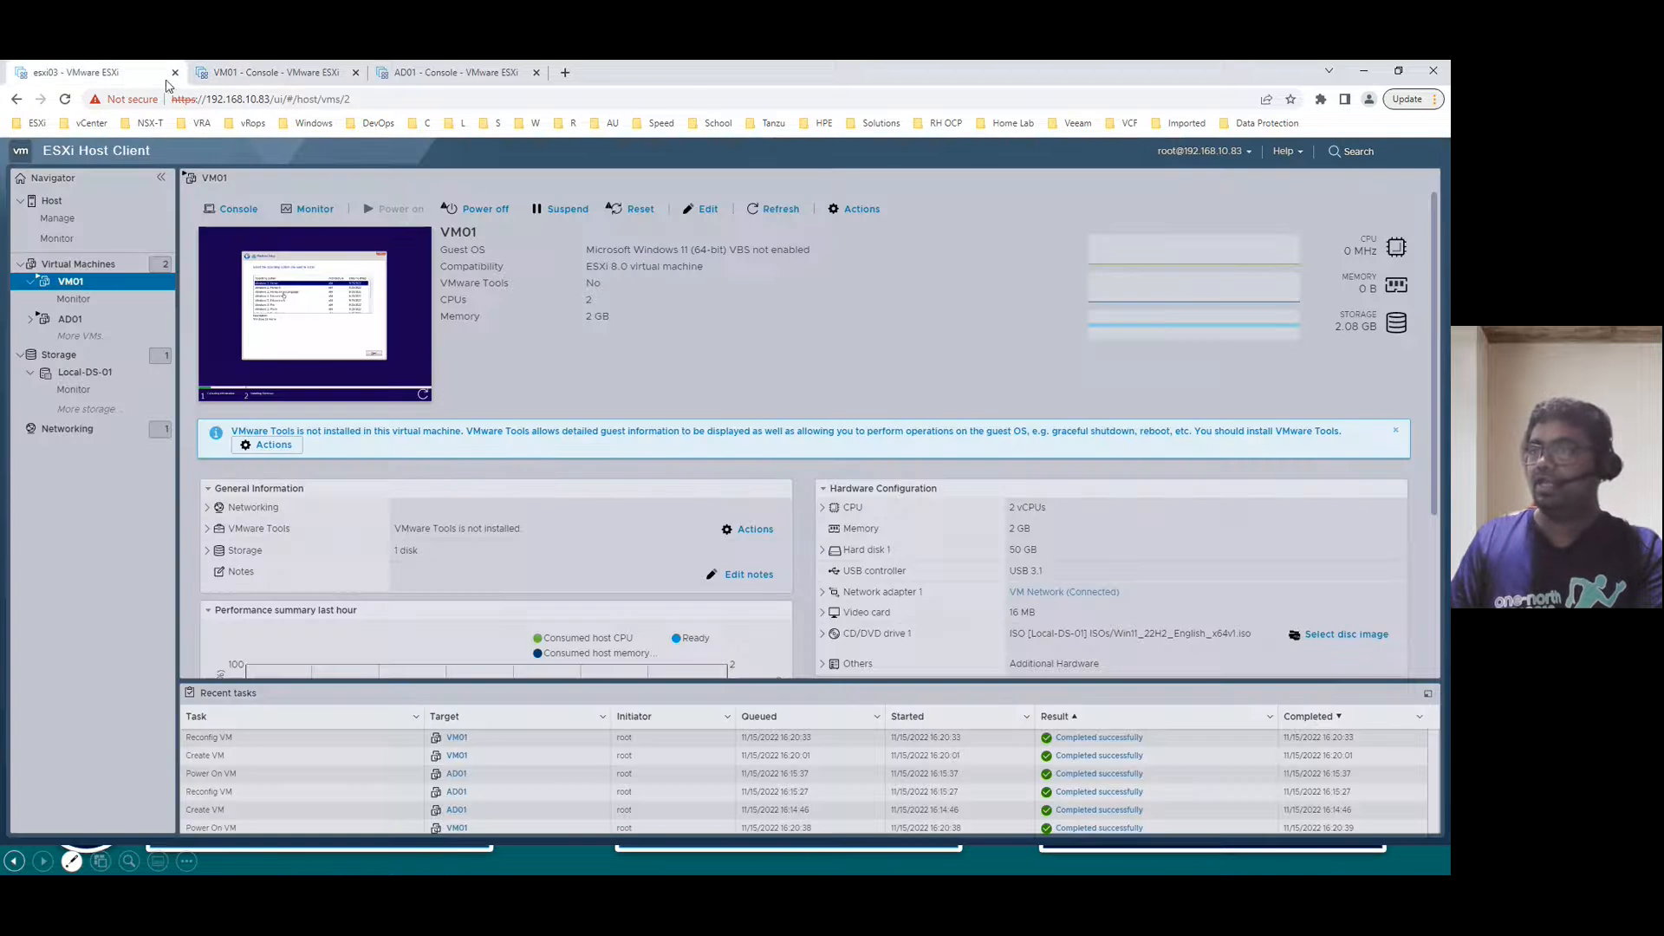
click(702, 209)
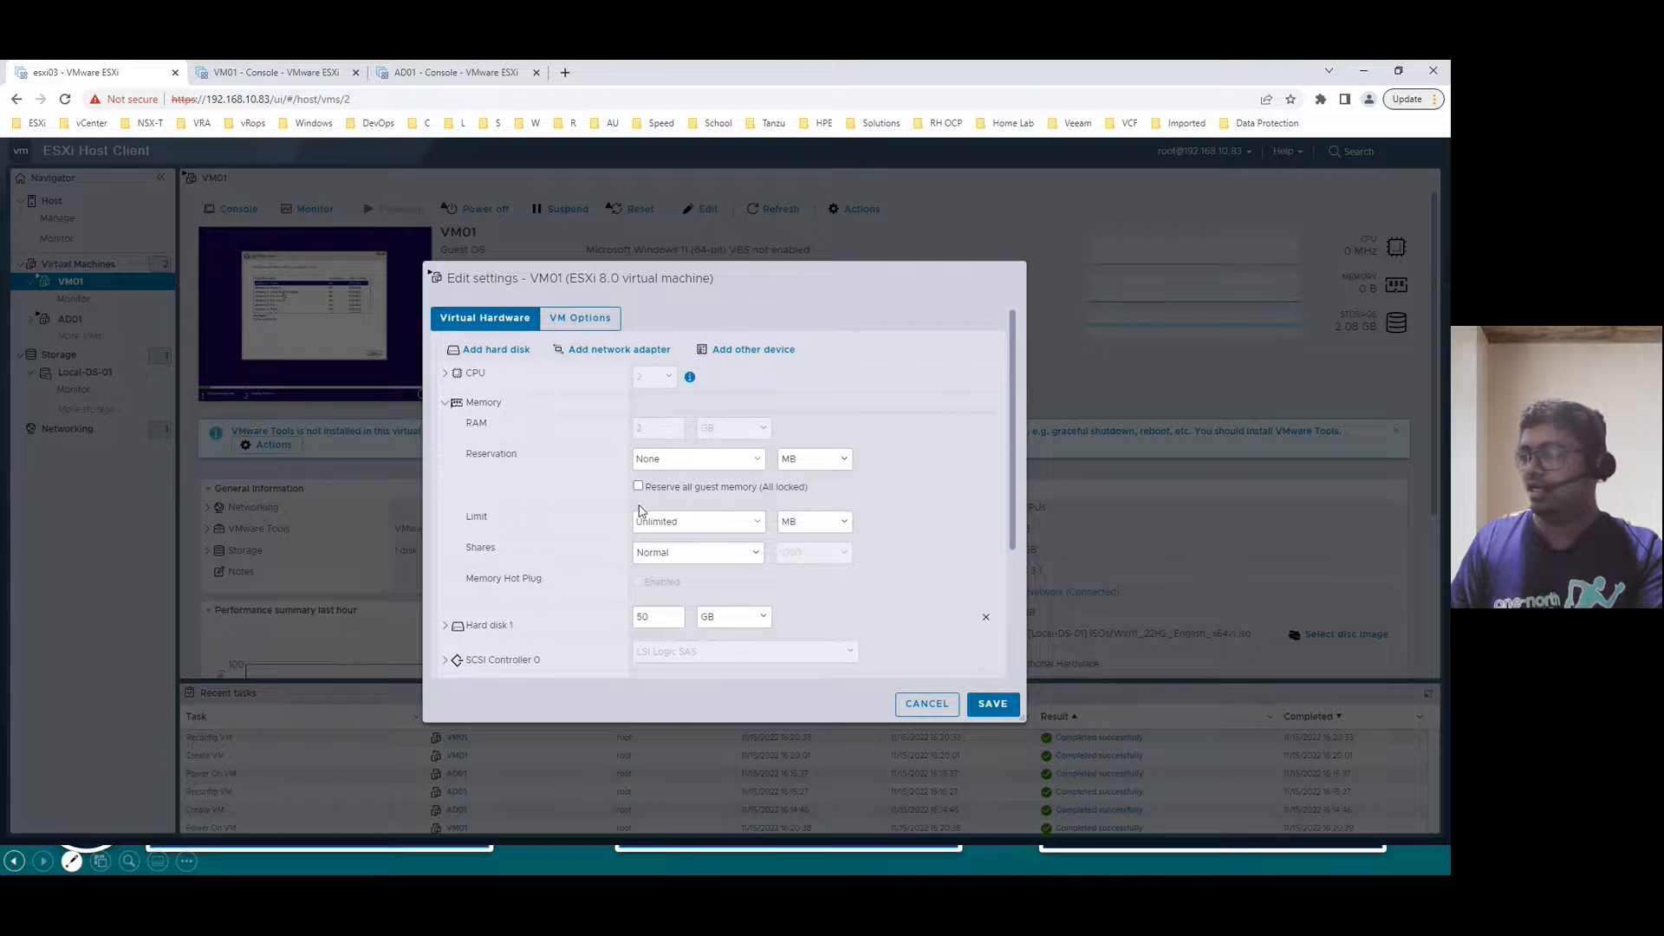
- Cancel the settings dialog and power off VM01
click(914, 706)
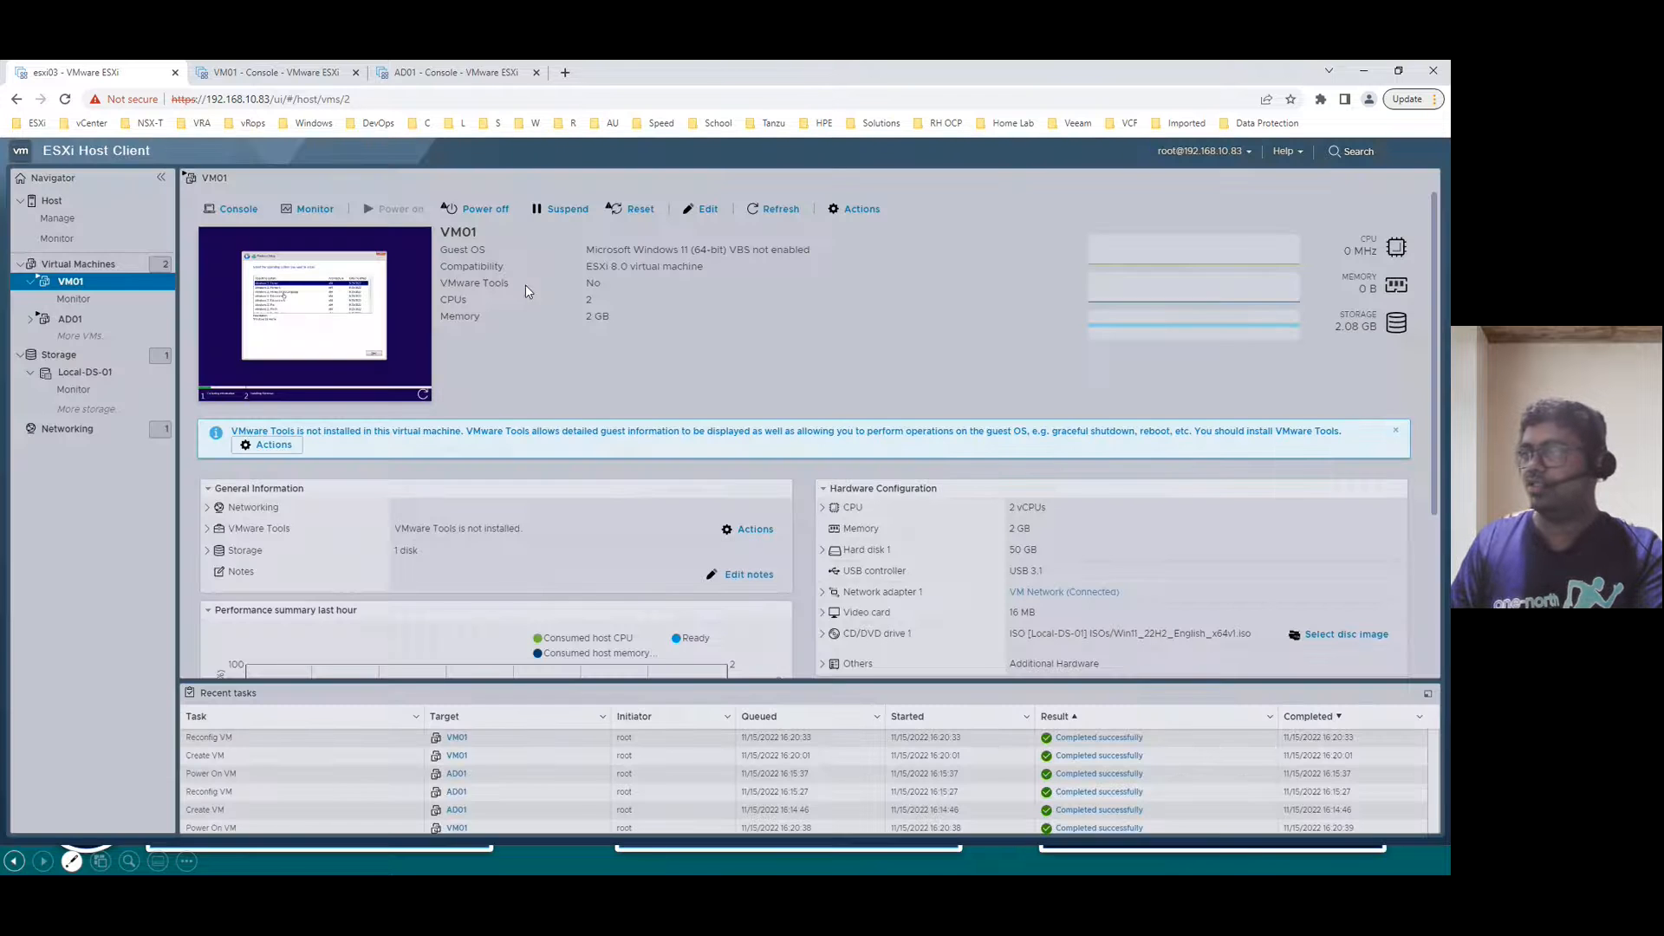
click(496, 210)
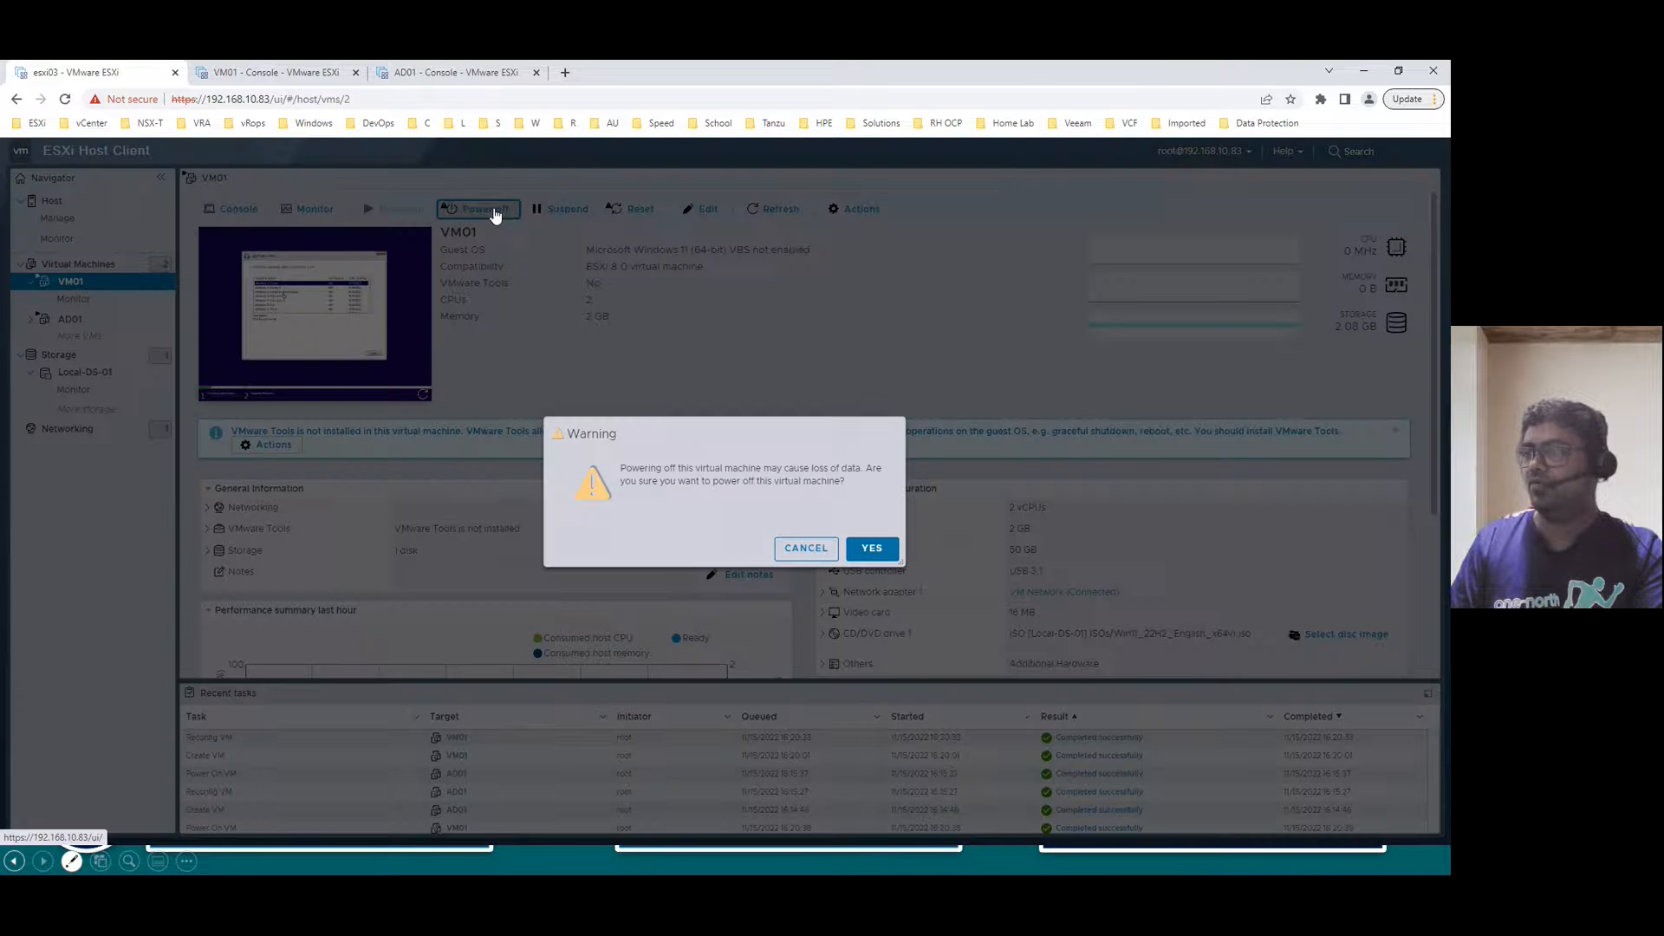
click(872, 550)
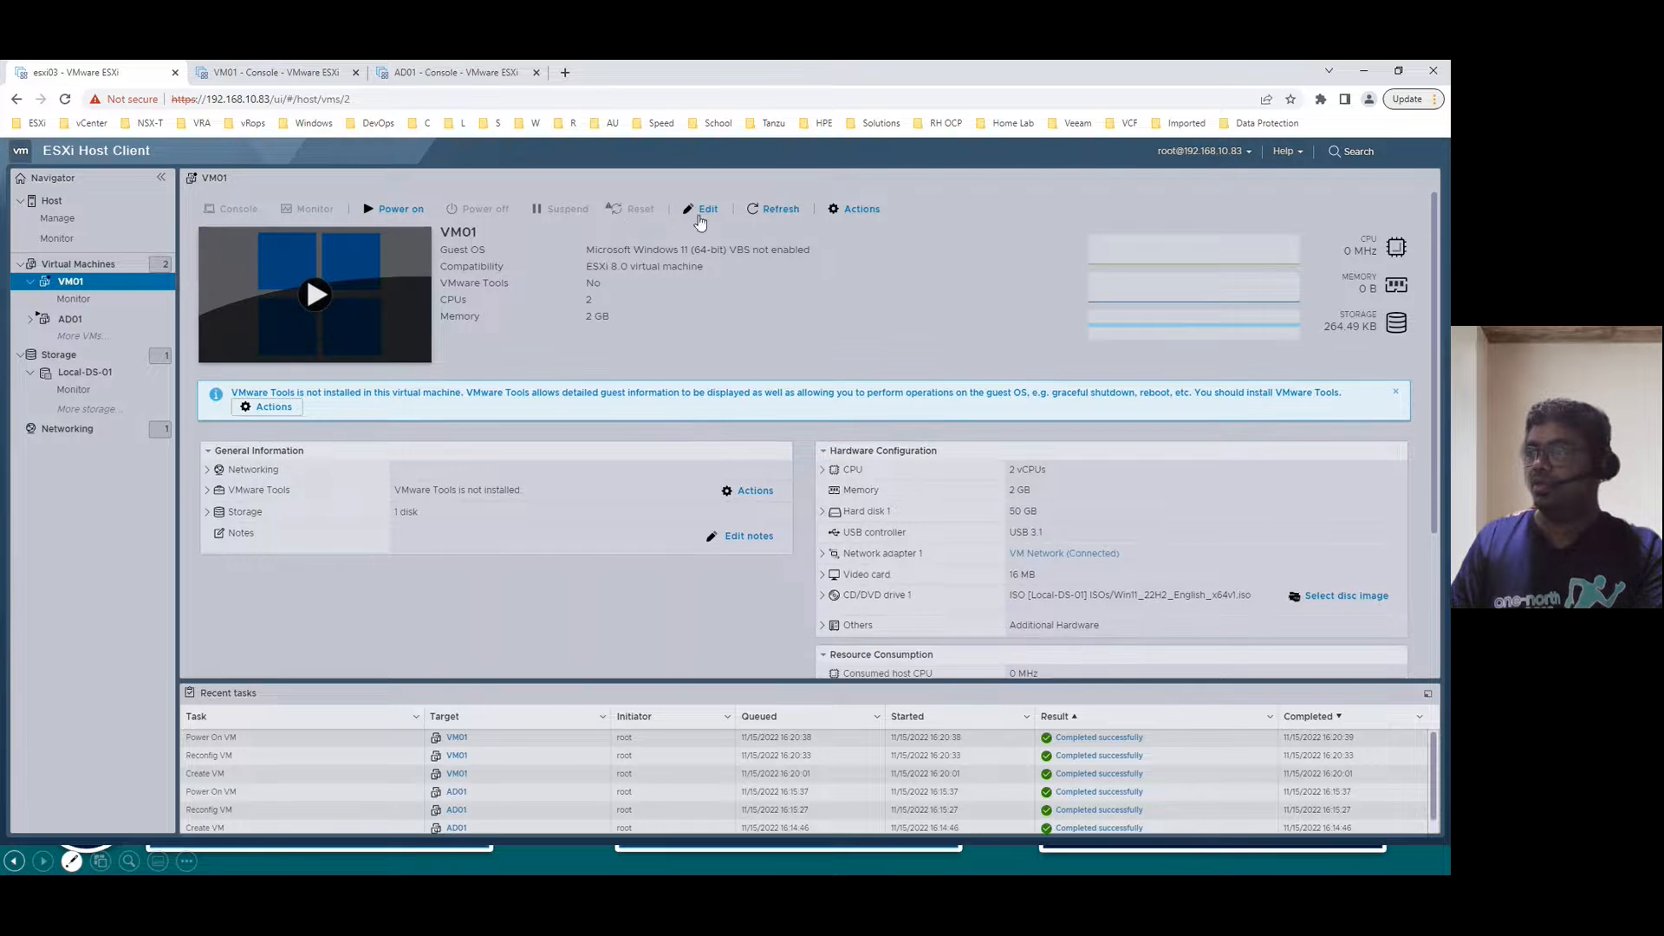
- Change VM01's memory to 4 GB and save
click(703, 209)
double_click(668, 413)
text(4)
click(991, 704)
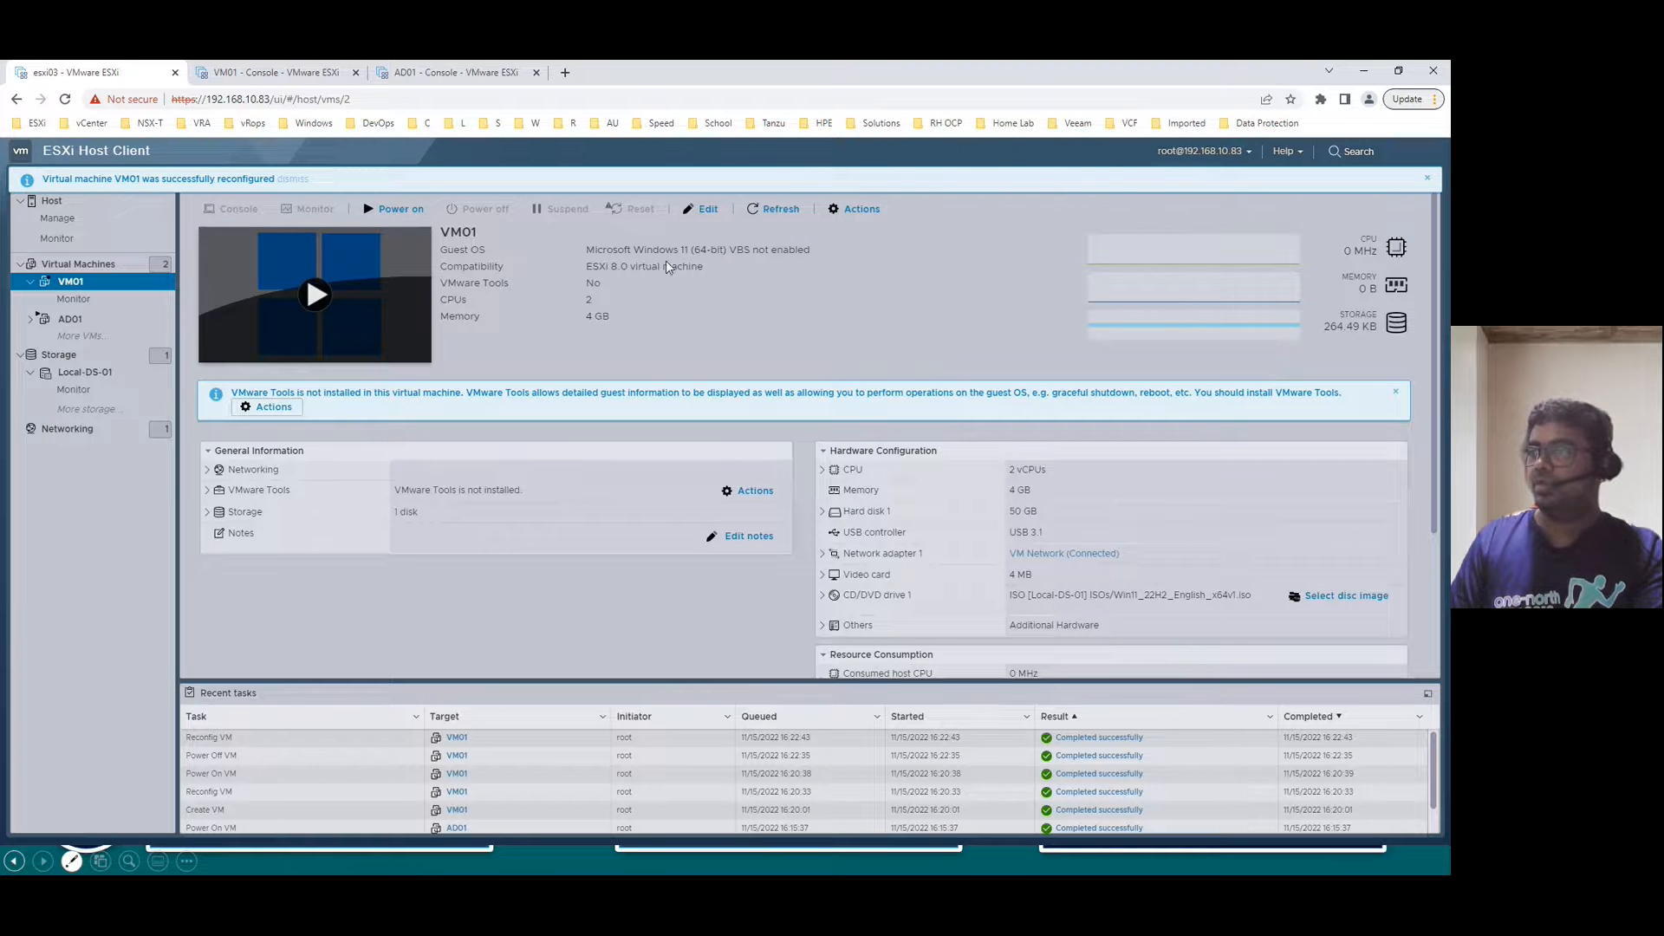
- Power on VM01 and reload its console tab
click(381, 210)
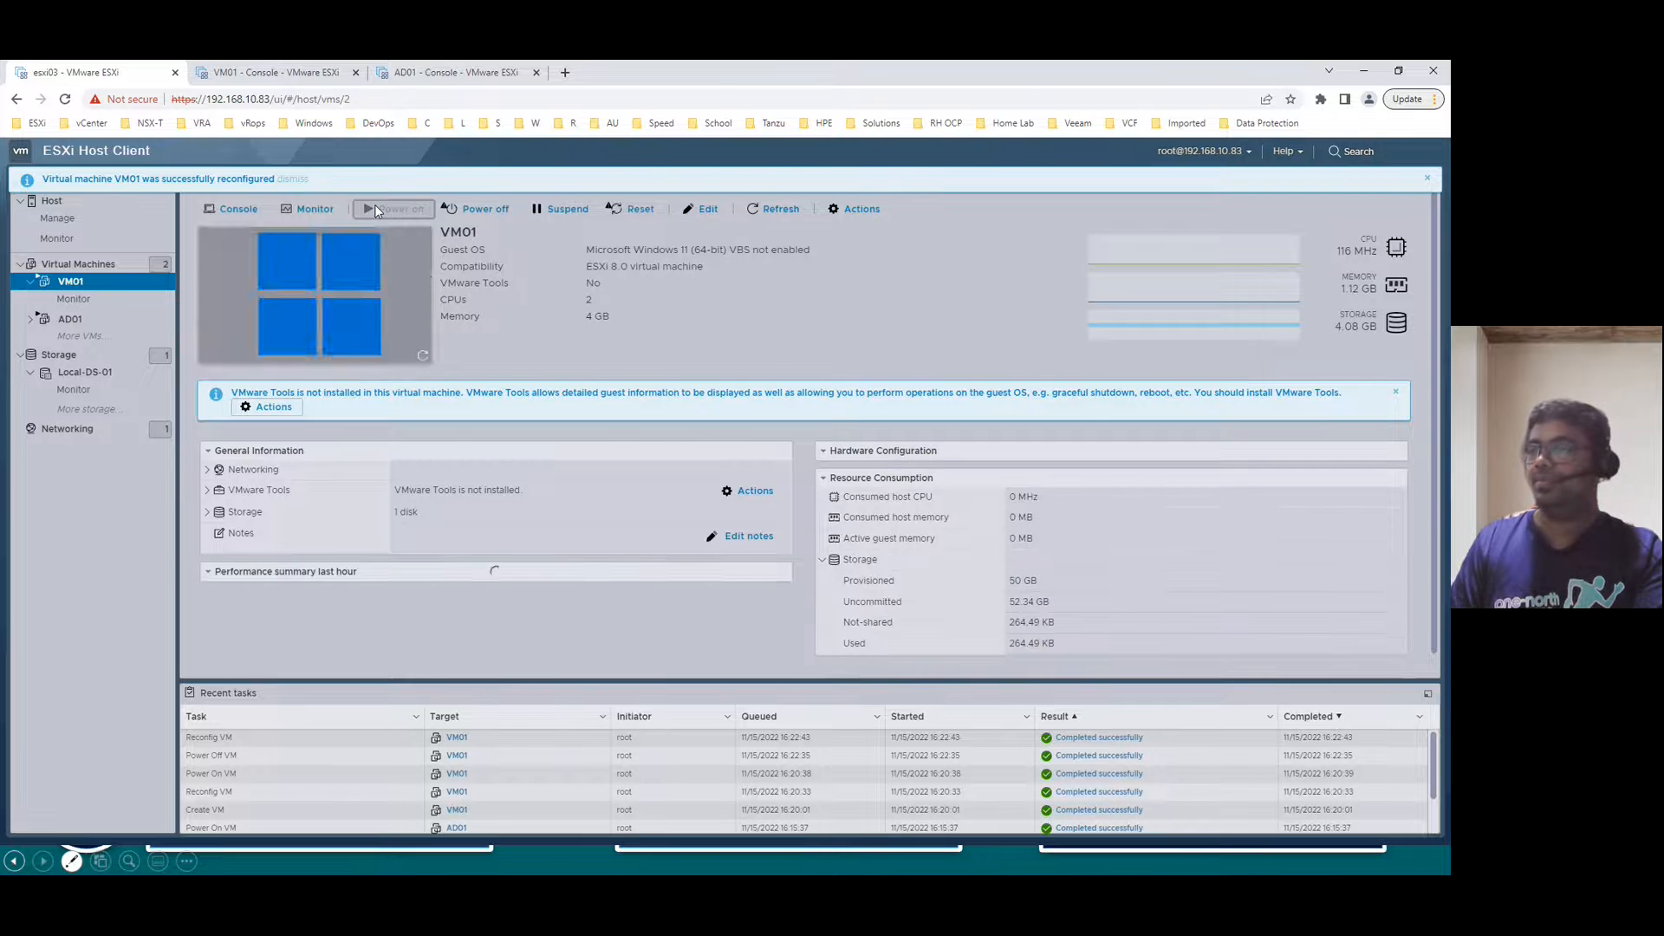
click(242, 211)
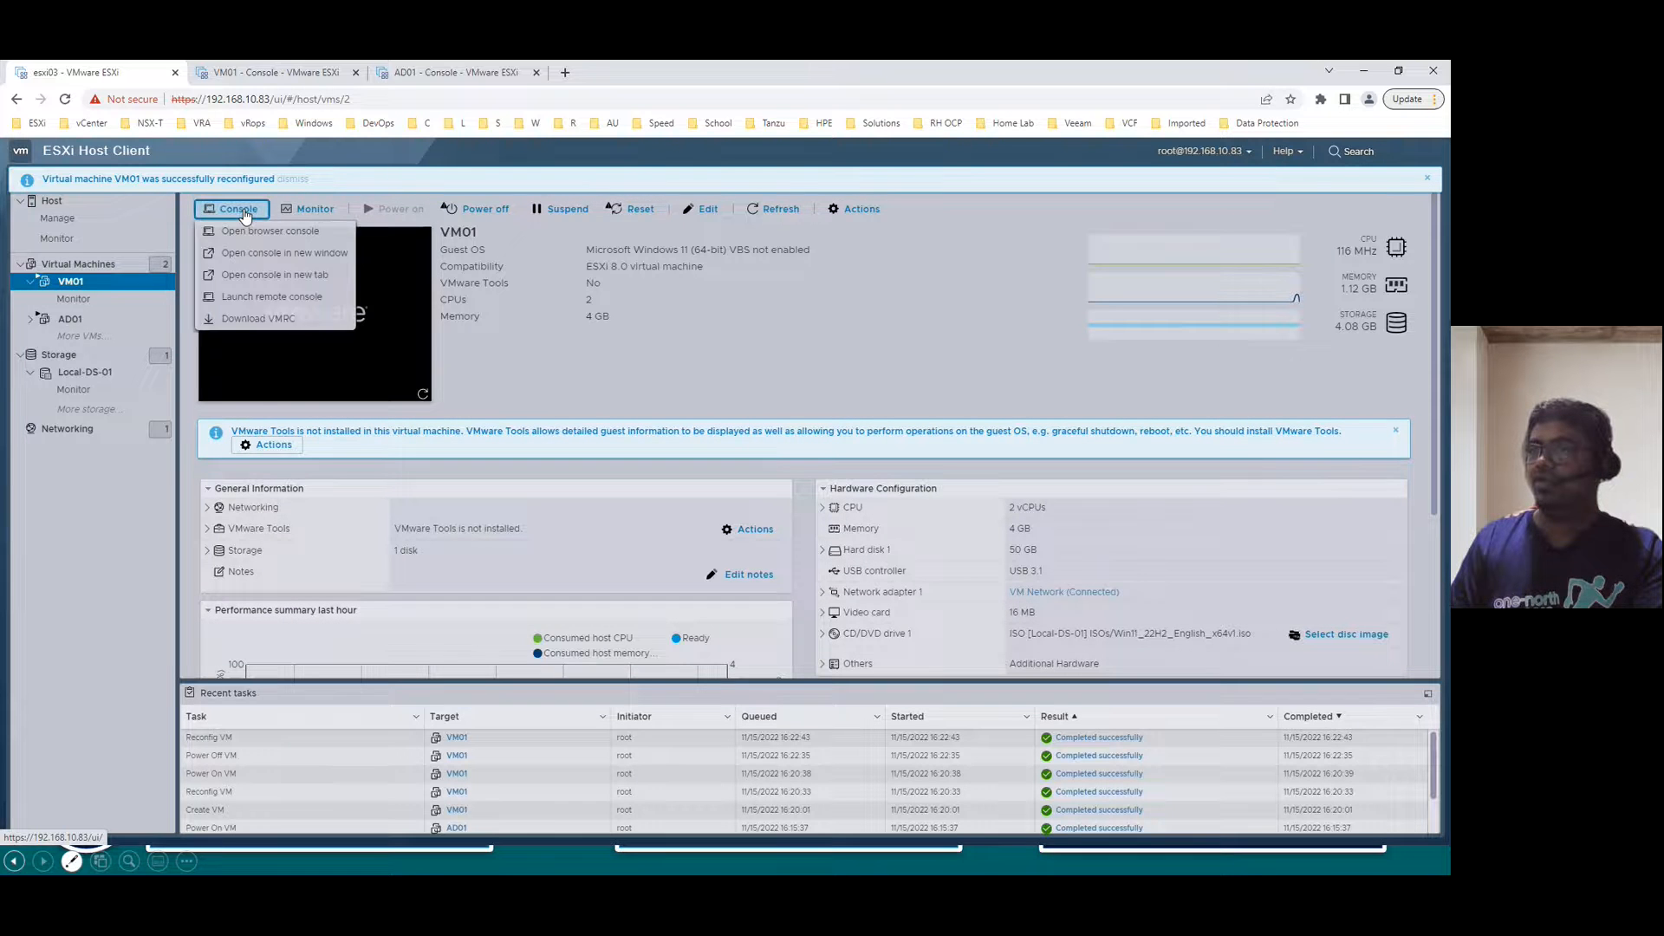
click(254, 76)
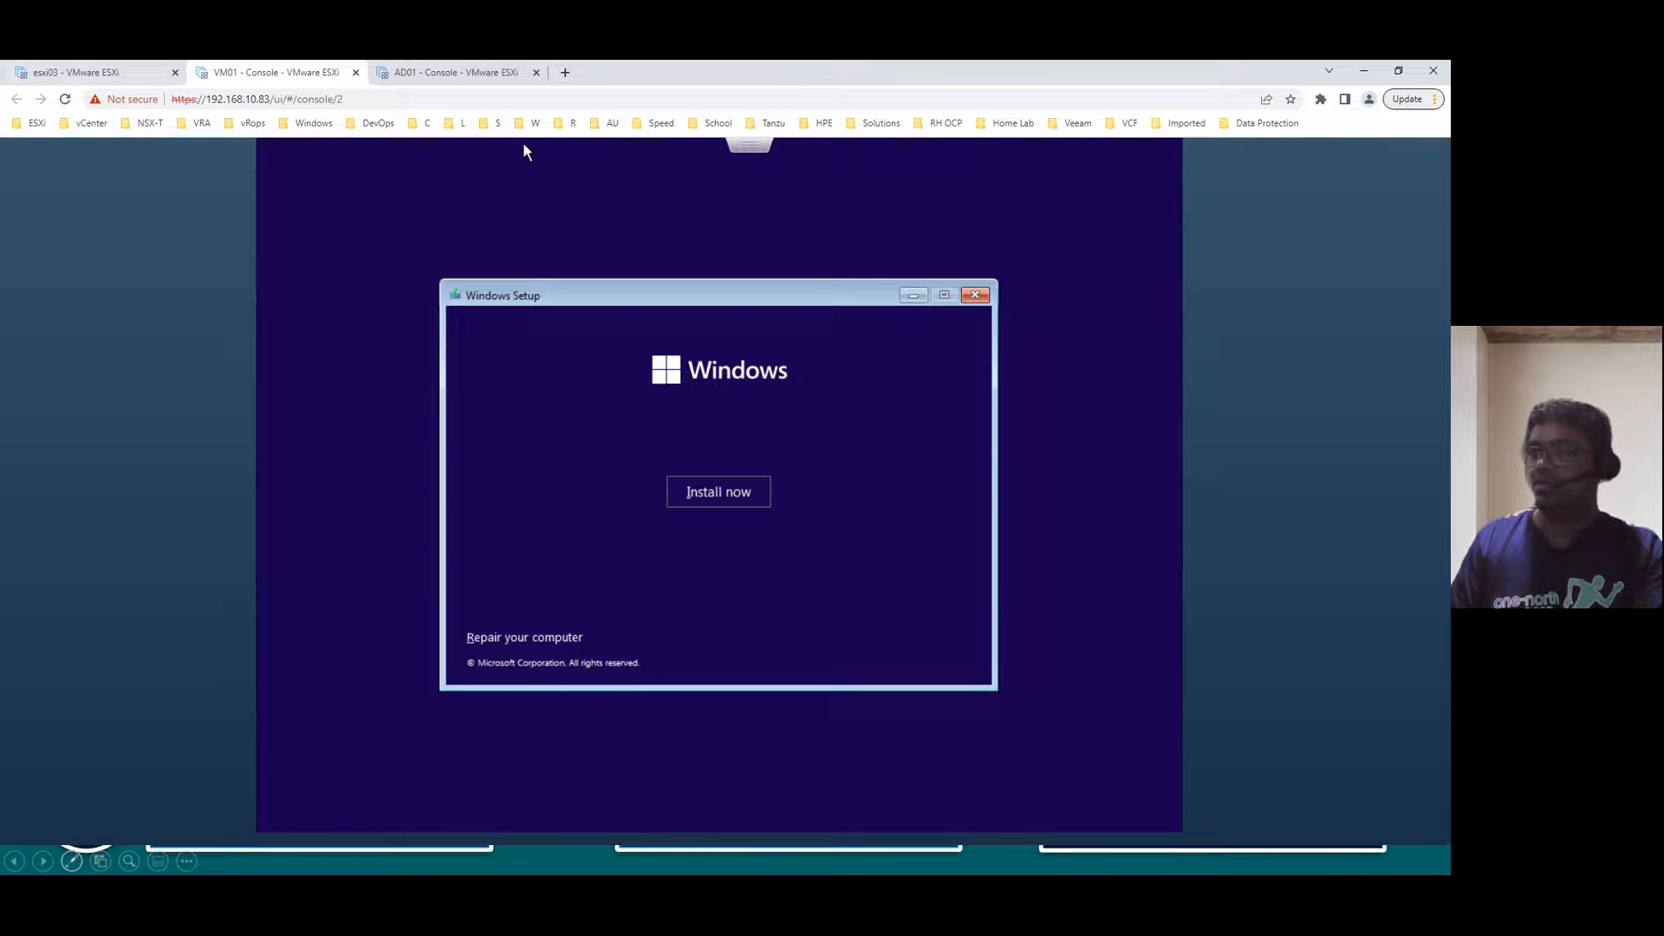
click(65, 99)
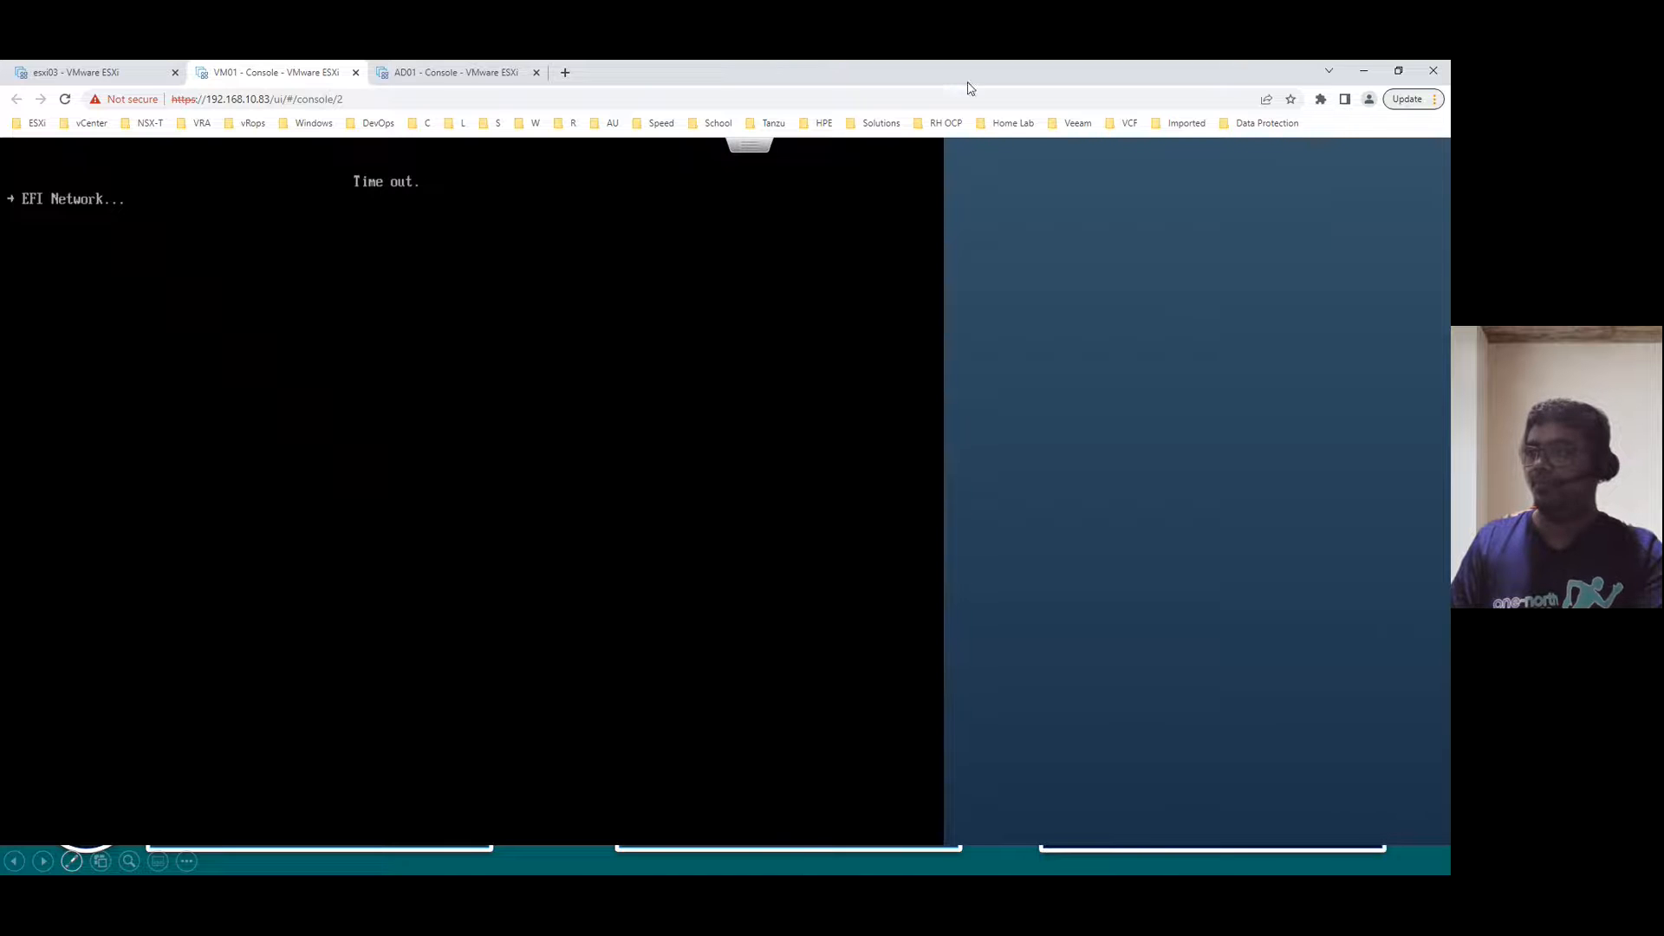
- Send Ctrl-Alt-Delete to VM01 and boot from the installation DVD
click(753, 154)
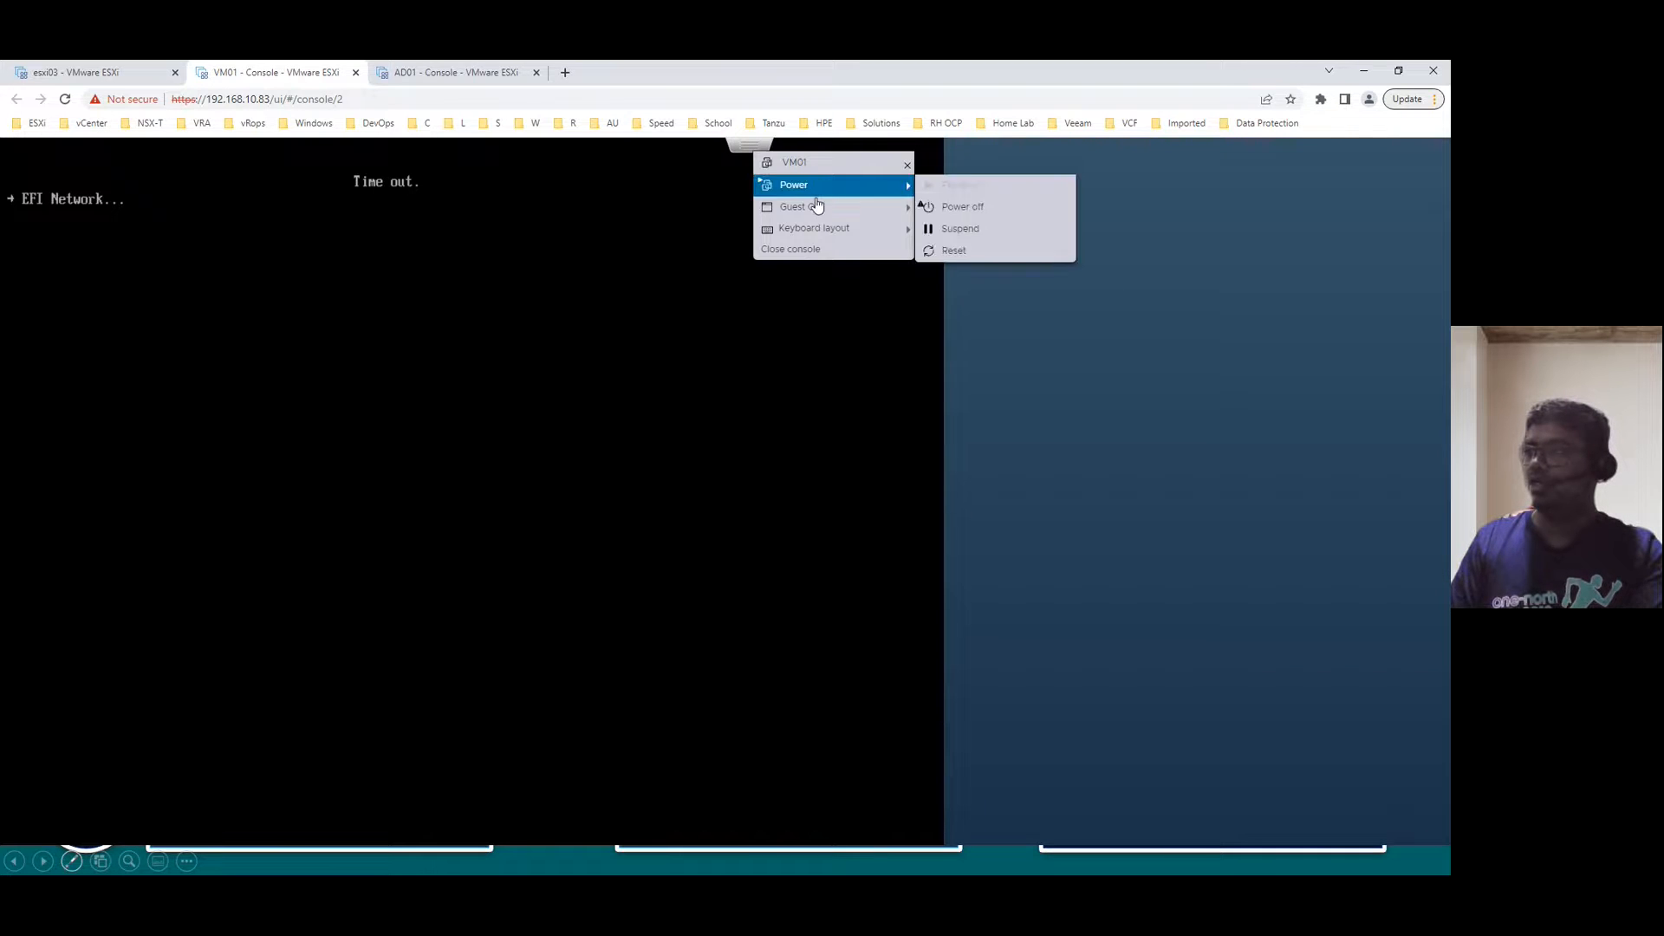
mouse_move(815, 207)
mouse_move(979, 258)
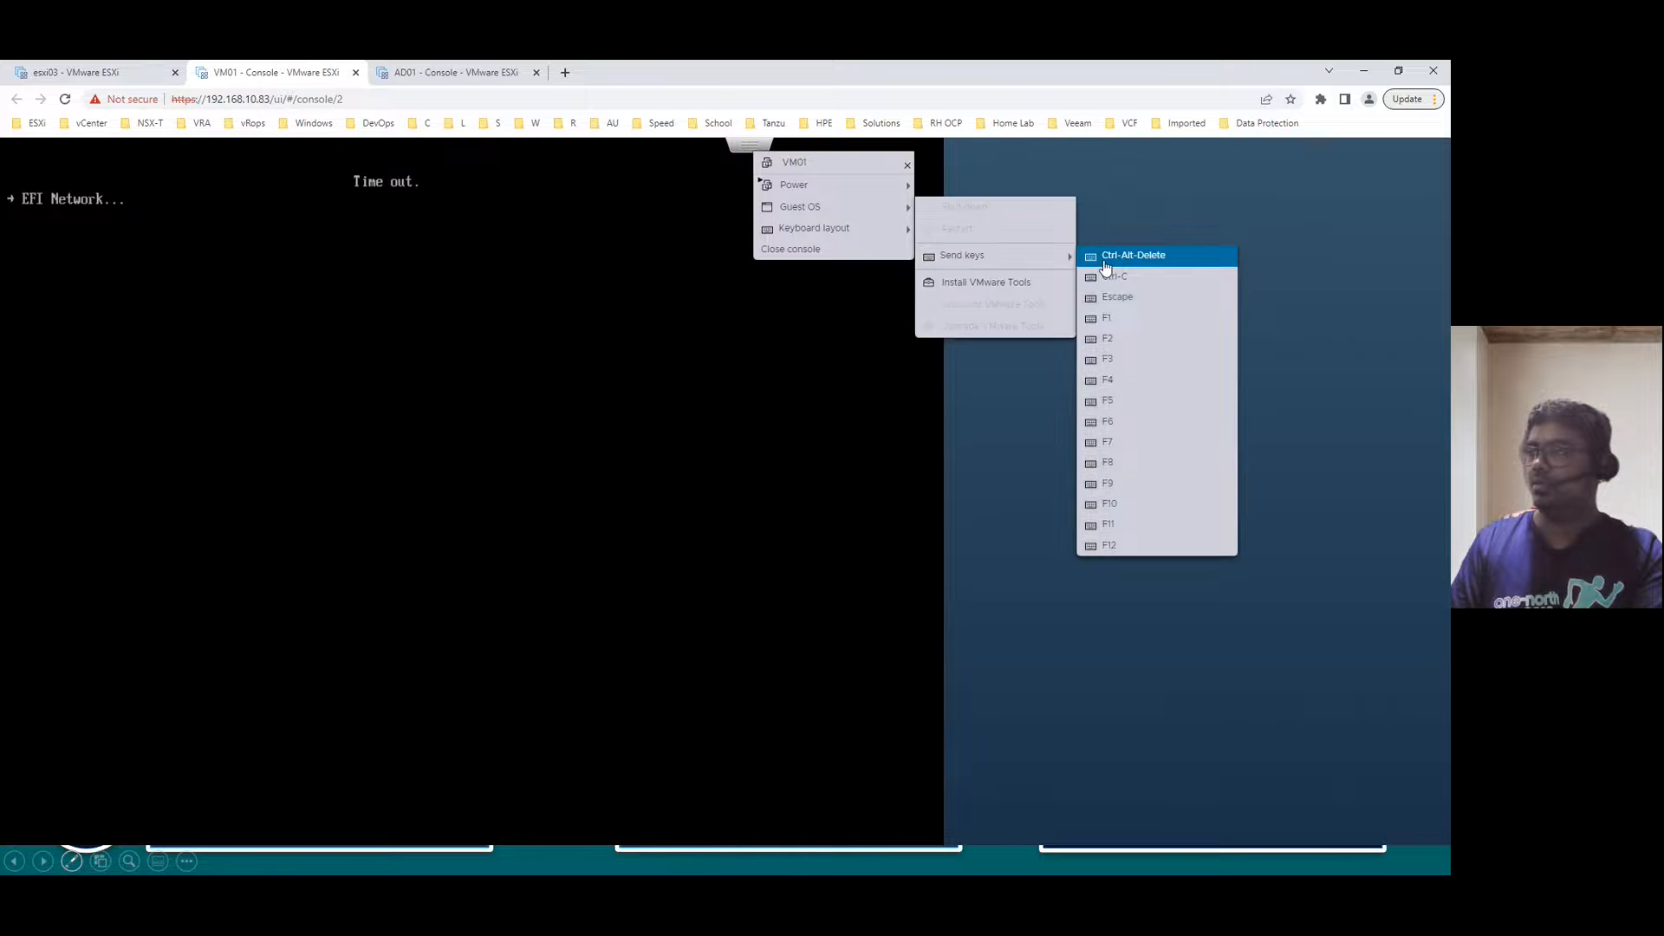
click(1099, 260)
key(Return)
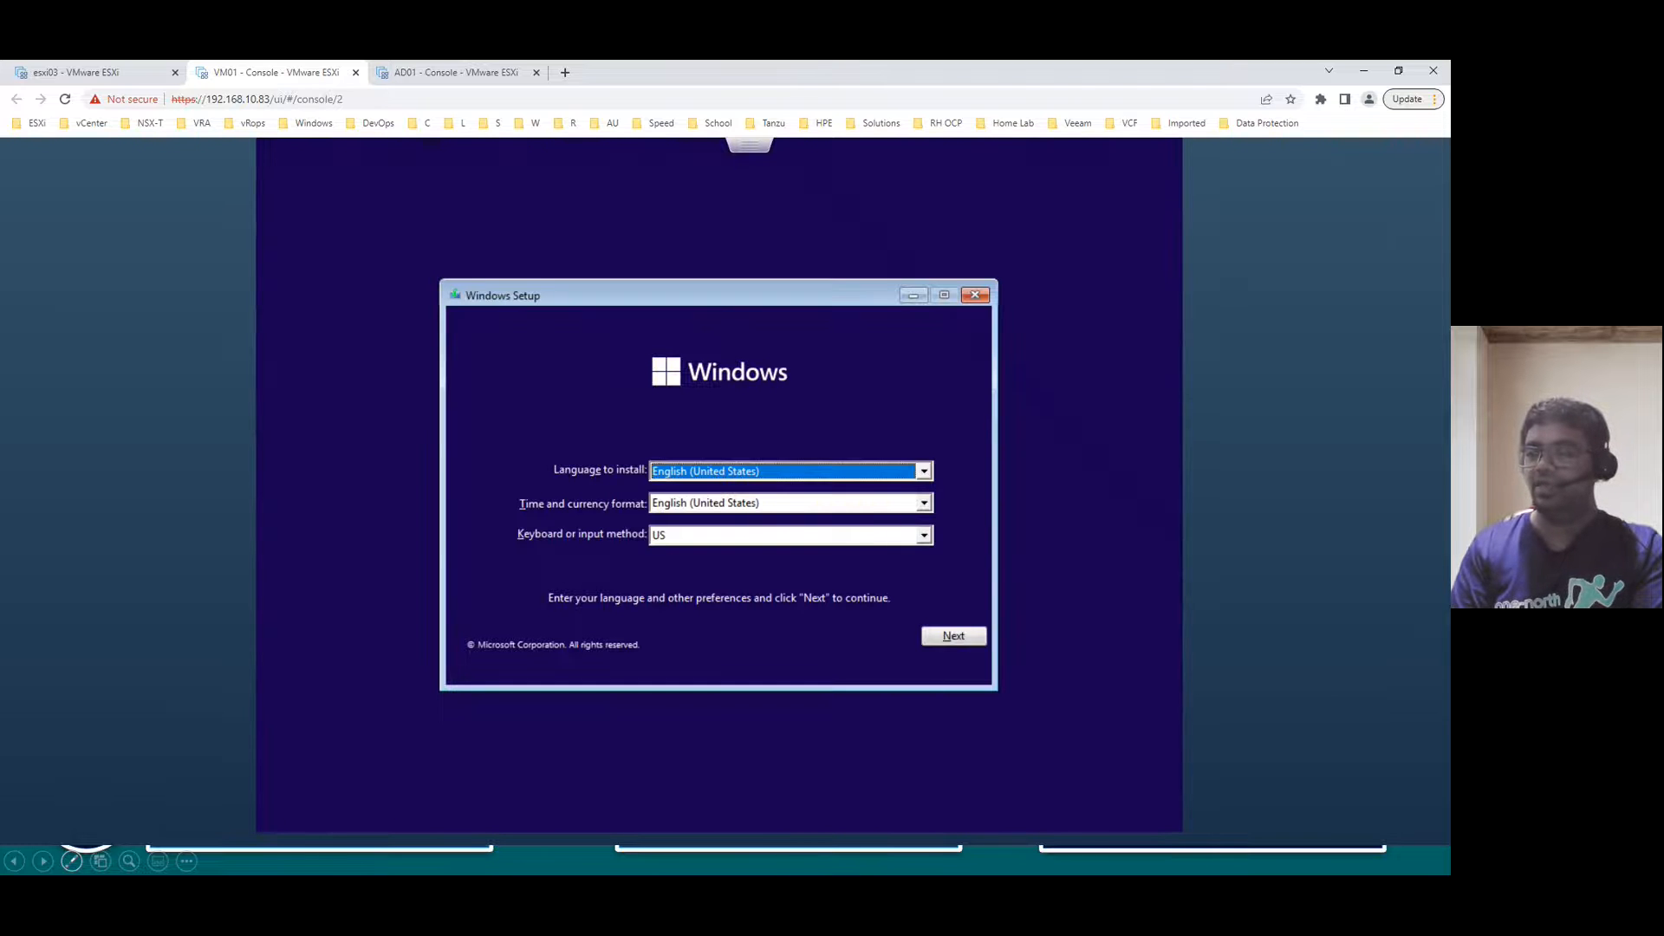
- Run Windows Setup with no product key and Windows 11 Home, then open a new browser tab
click(954, 636)
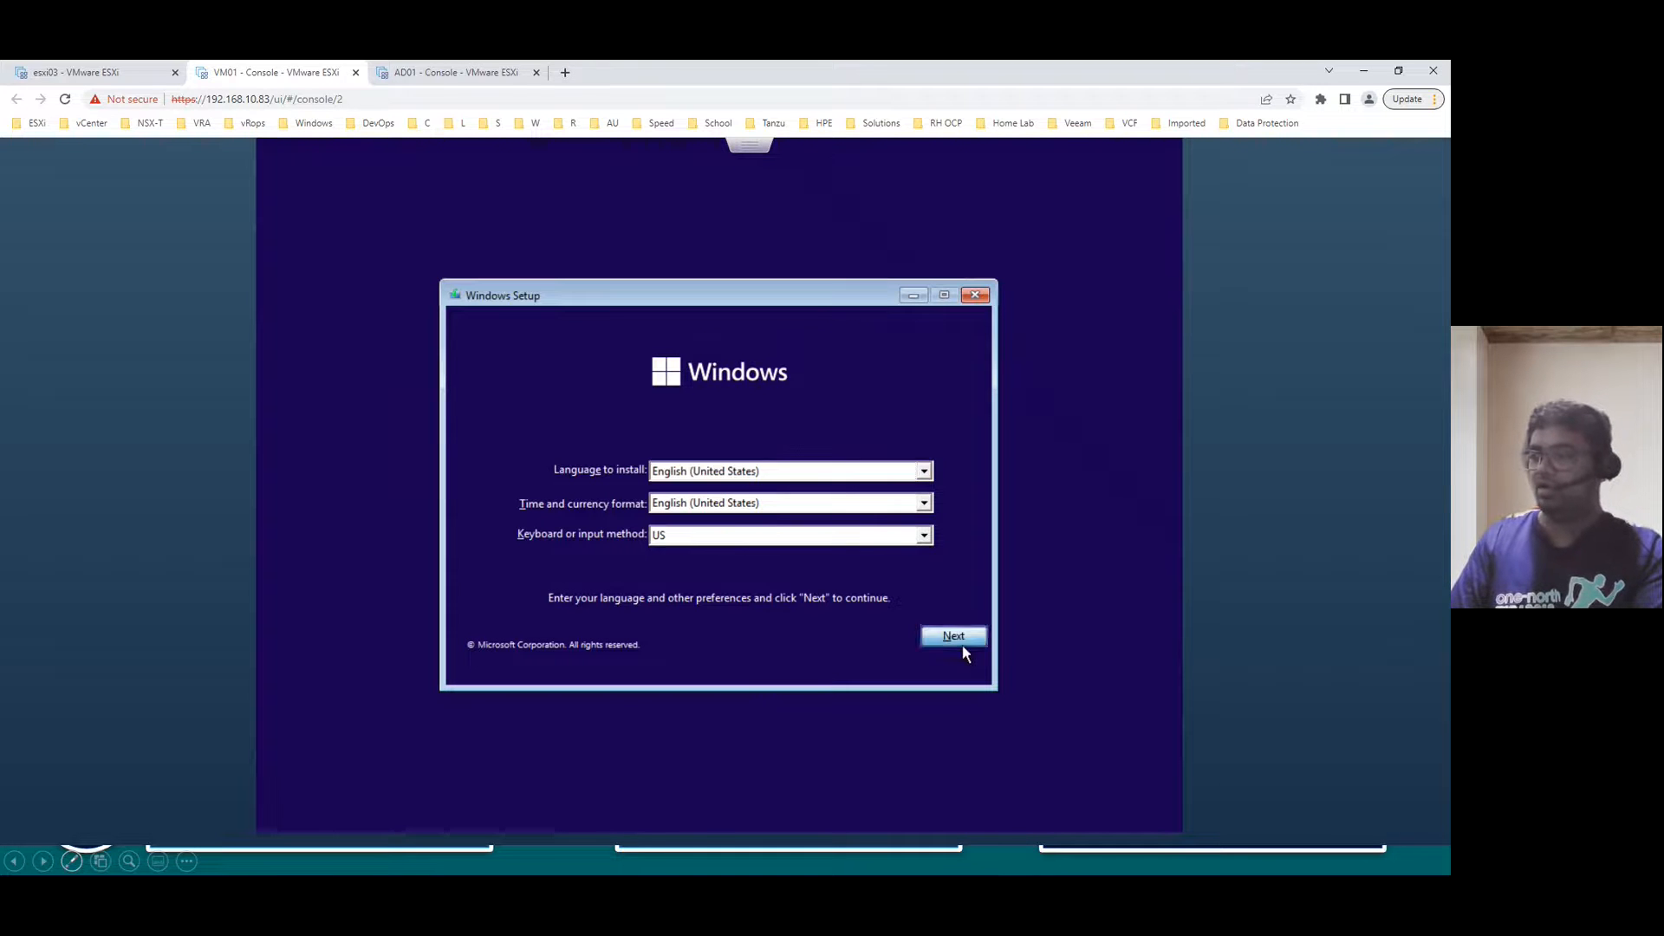
click(716, 492)
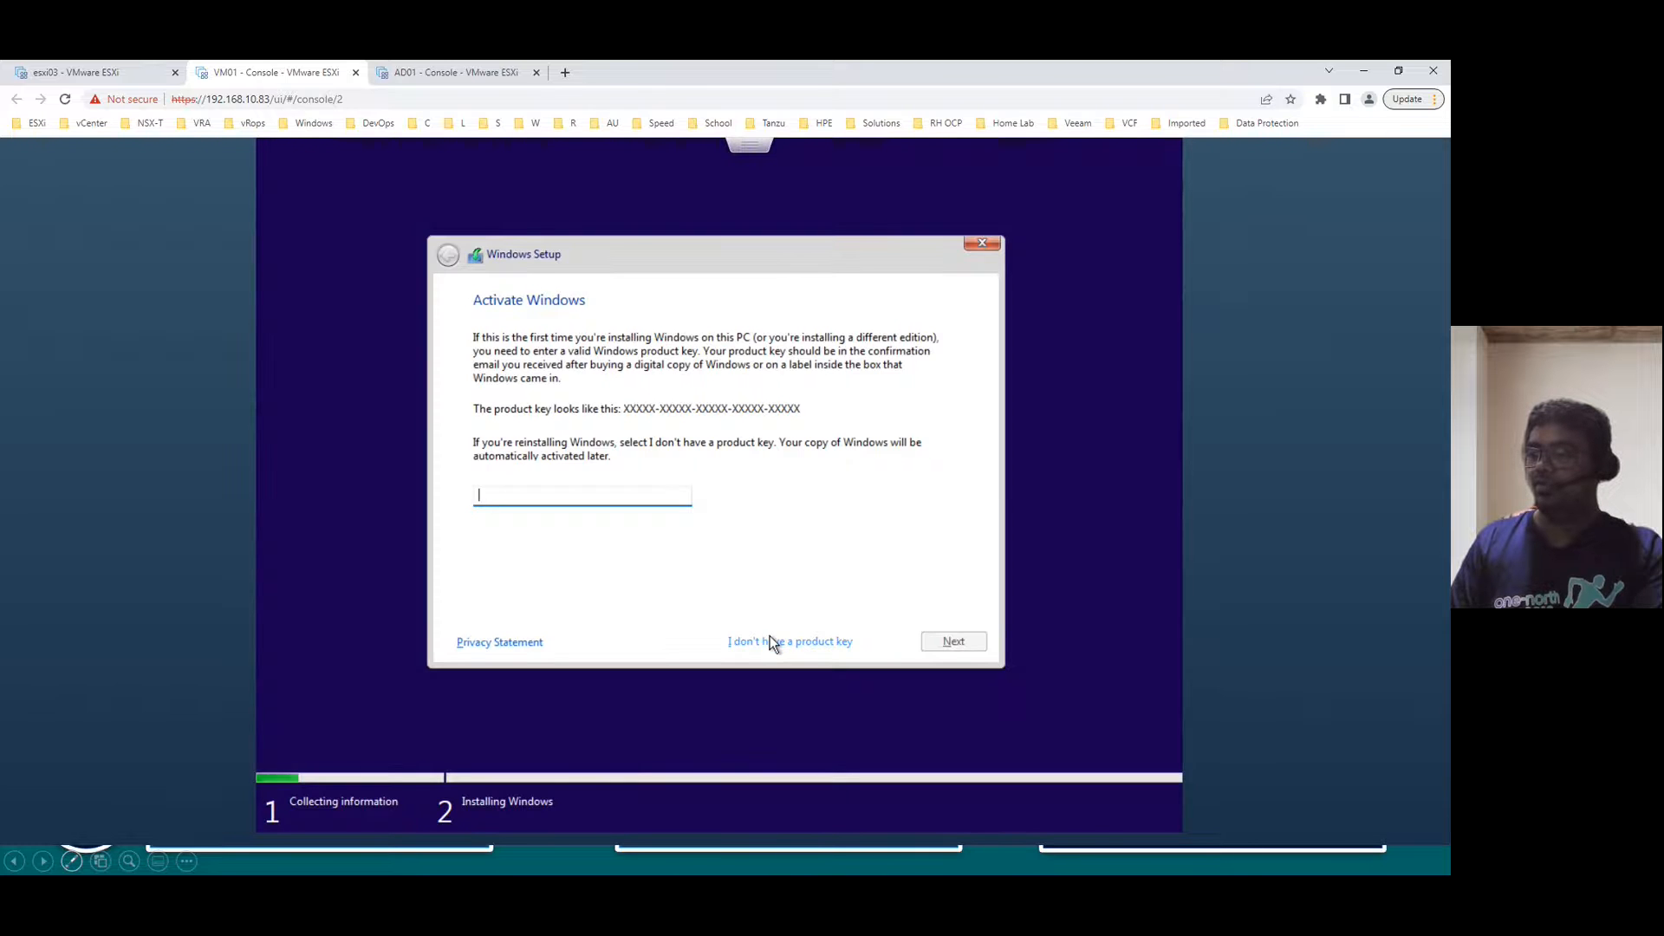
click(770, 640)
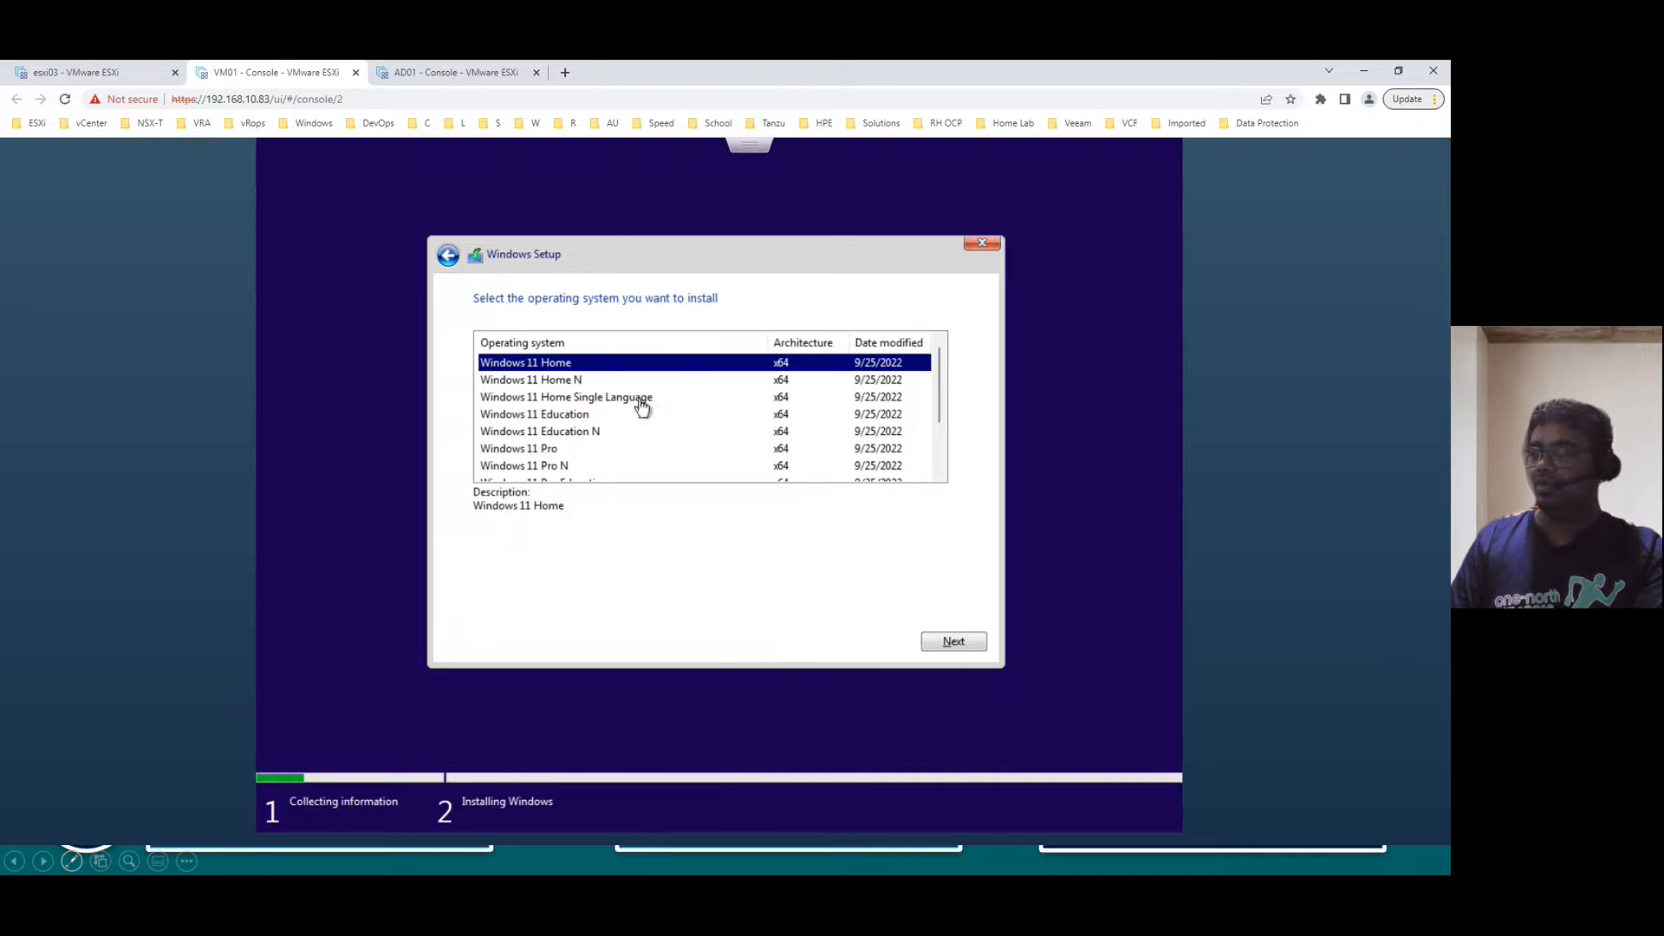
click(971, 643)
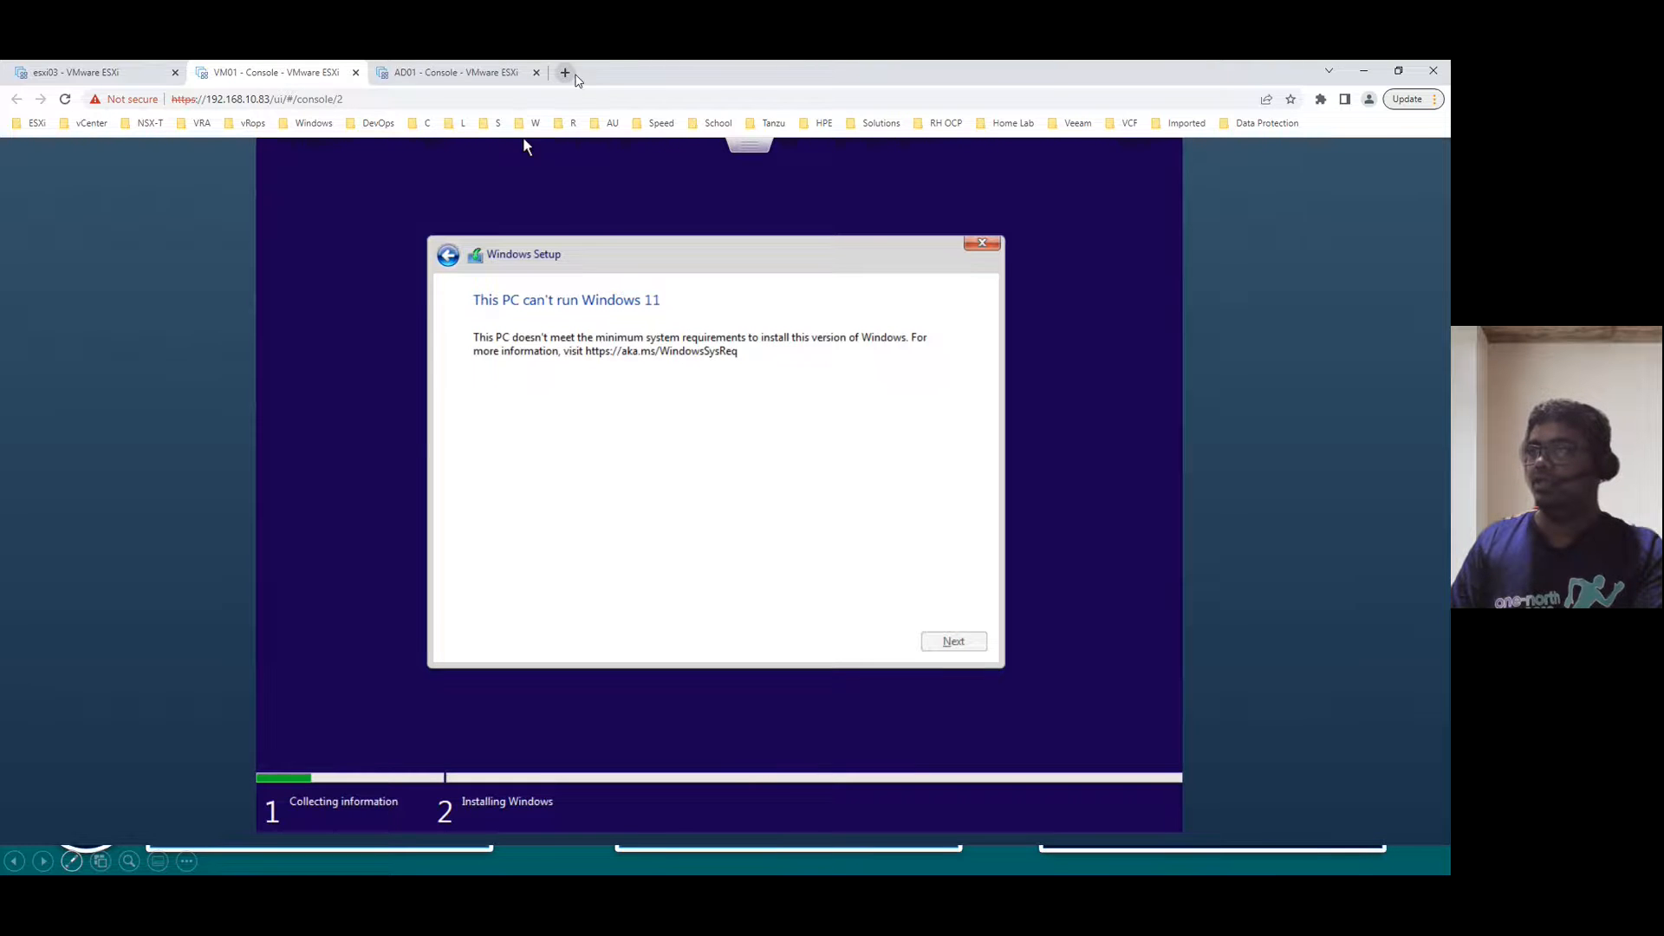
click(568, 74)
- Search 'windows 11 system requirements' and highlight the 4 GB RAM and 64 GB storage minimums
text(win)
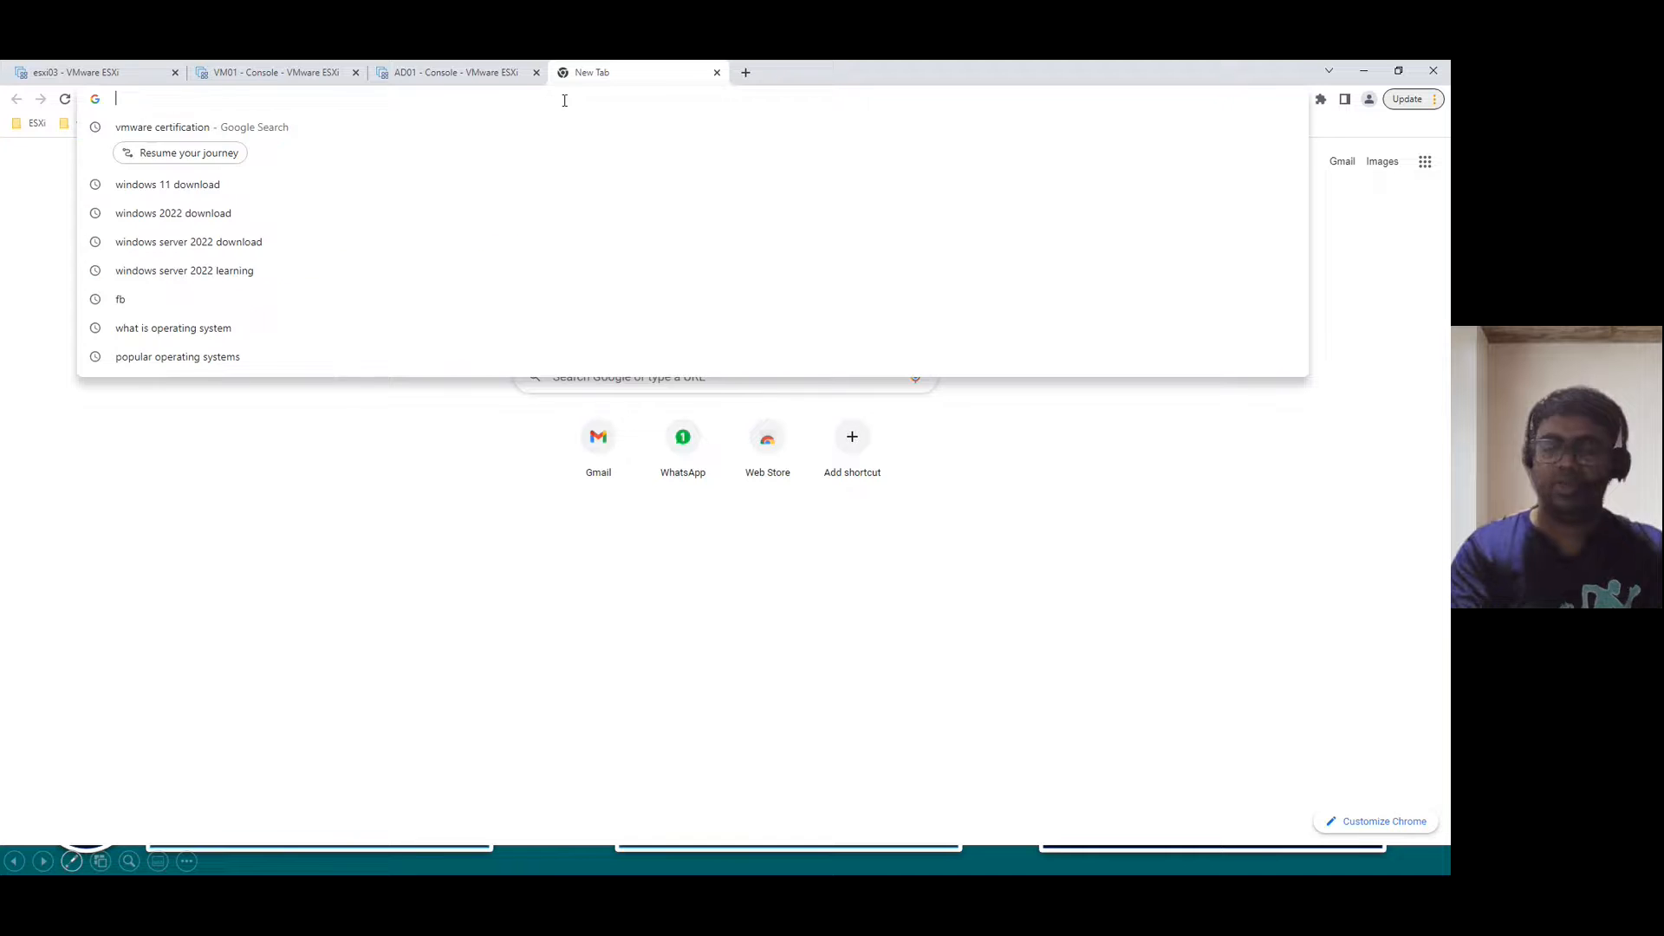
text(dows 11 system)
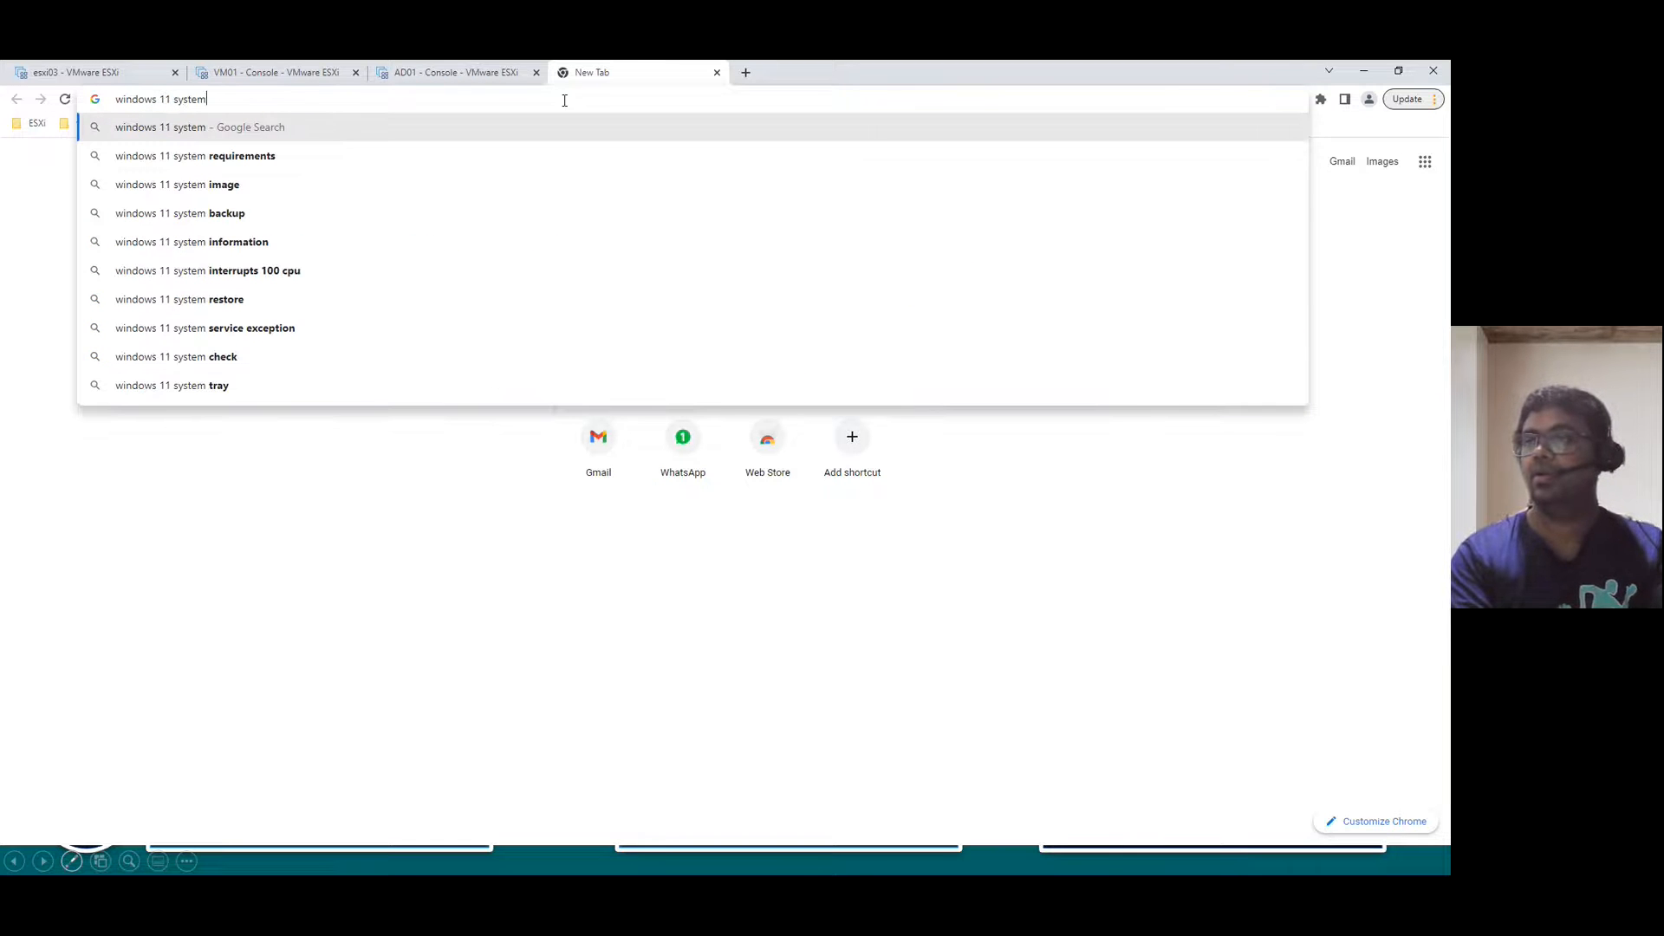
key(Down)
key(Return)
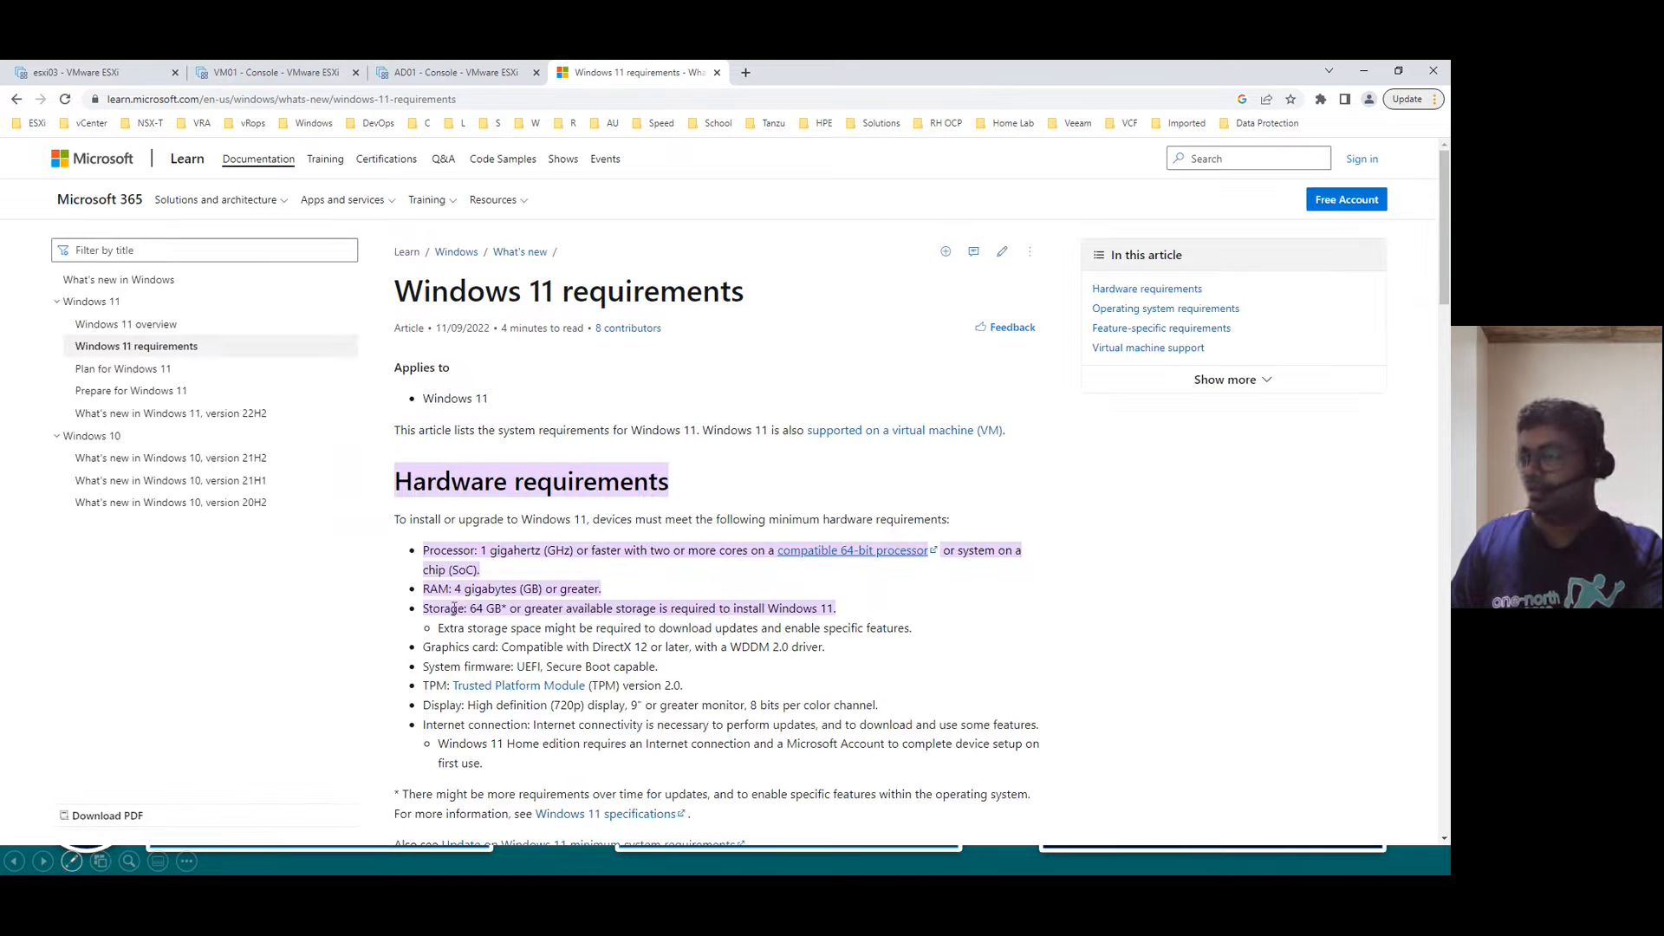
drag(452, 592, 488, 608)
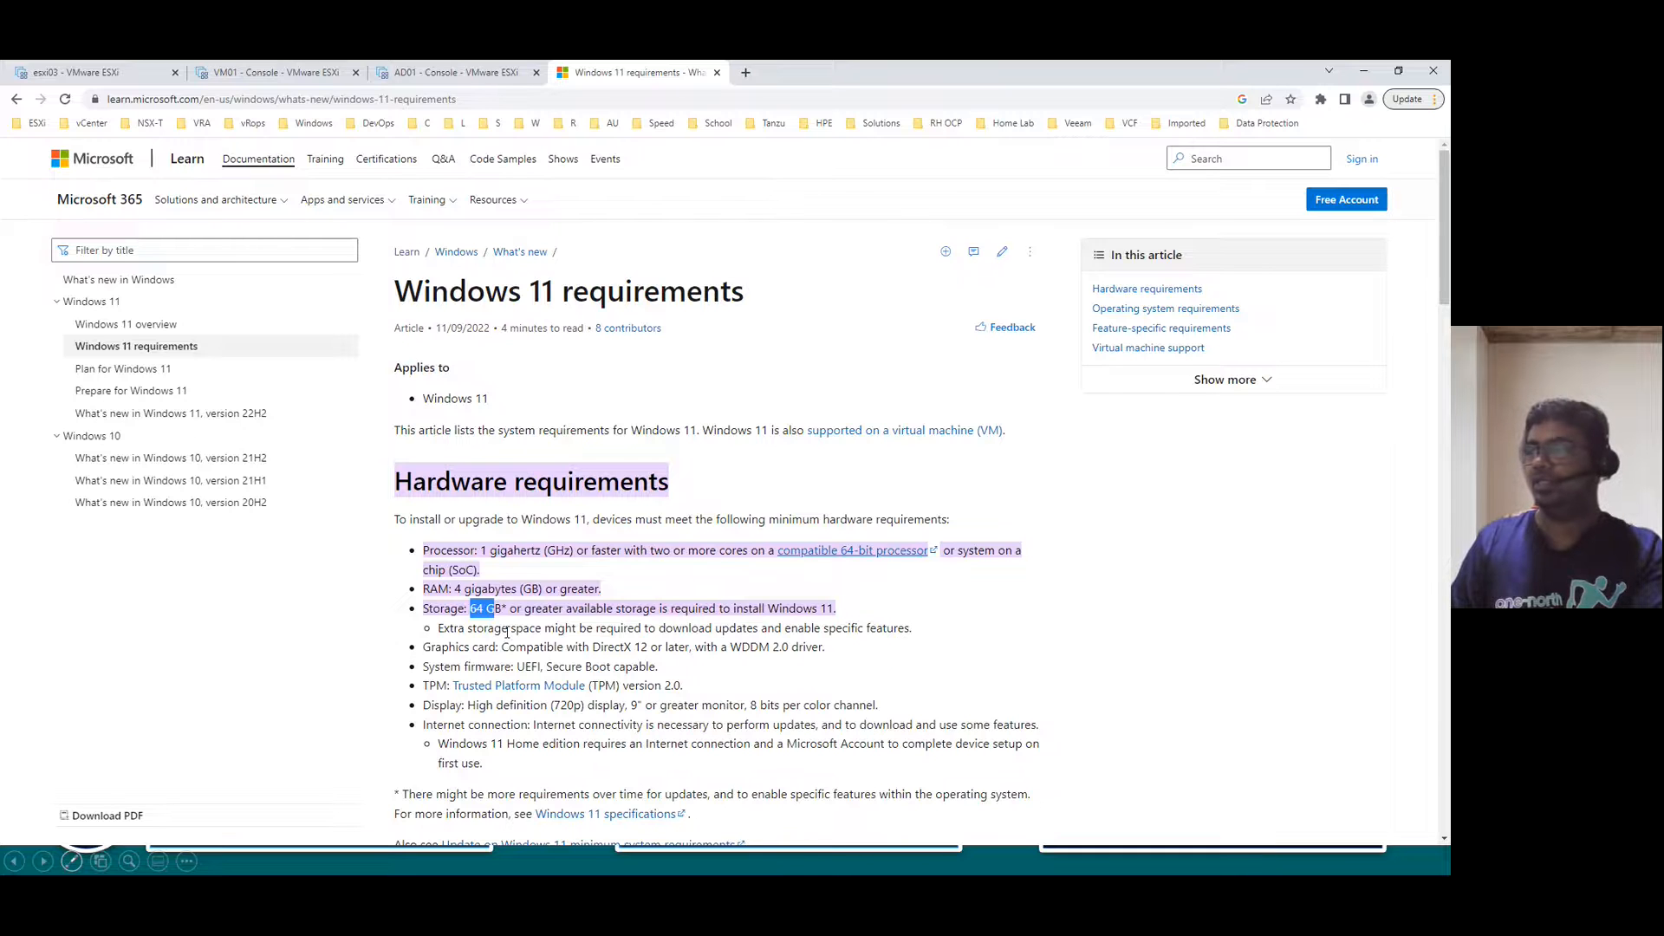
click(526, 609)
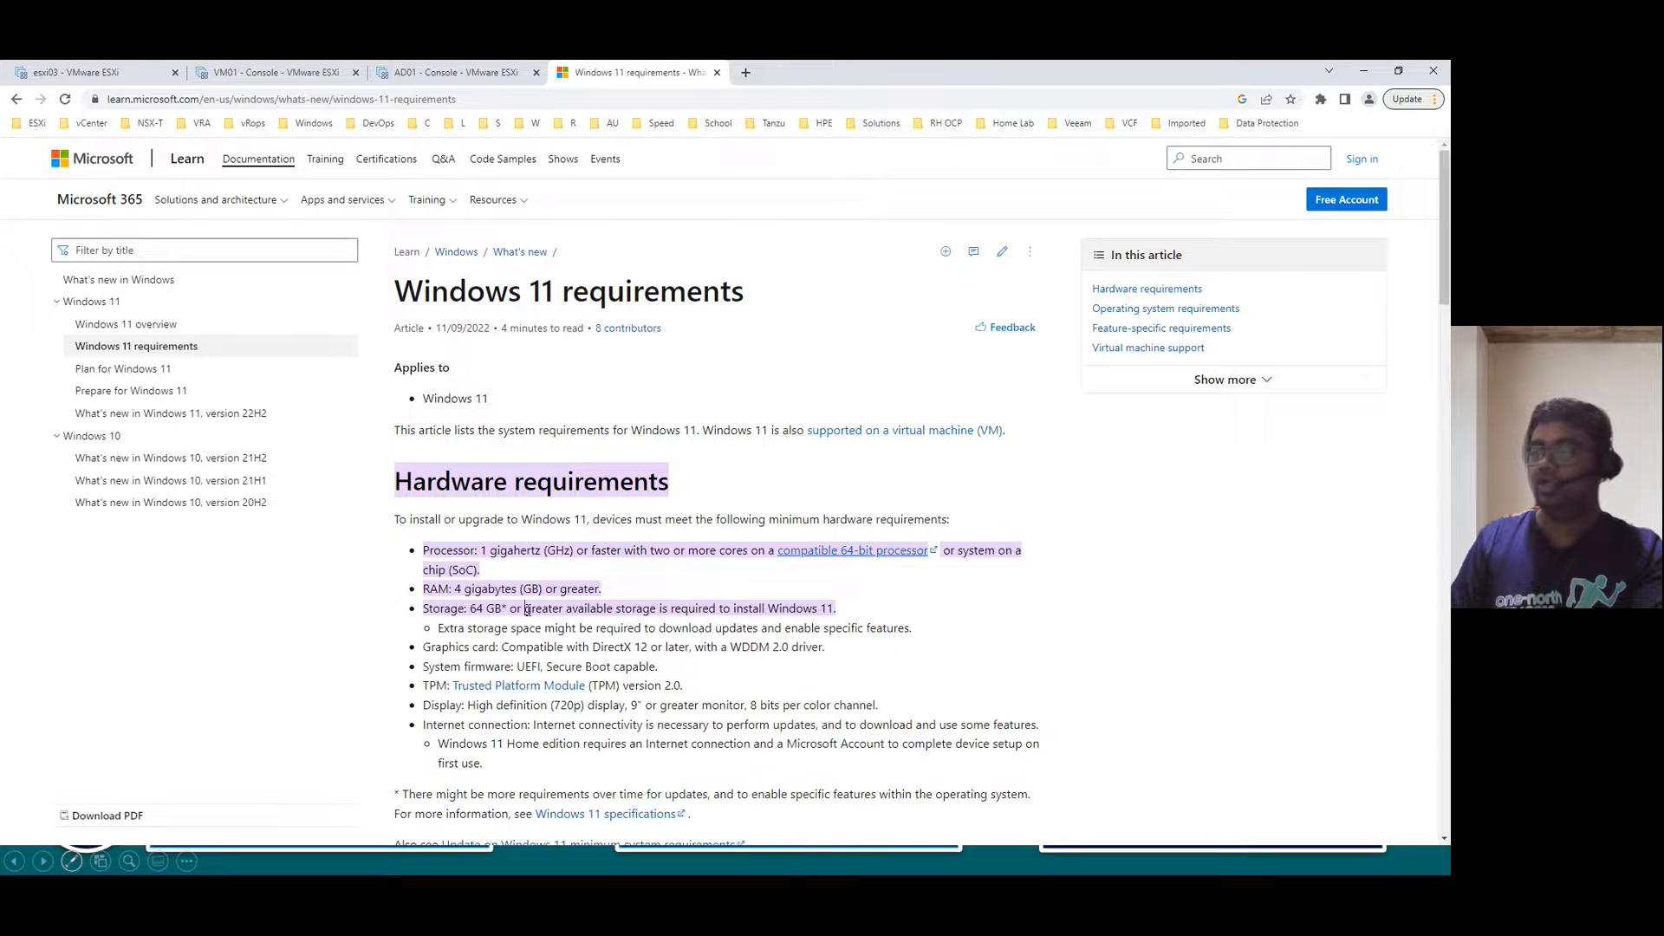
drag(470, 608, 507, 608)
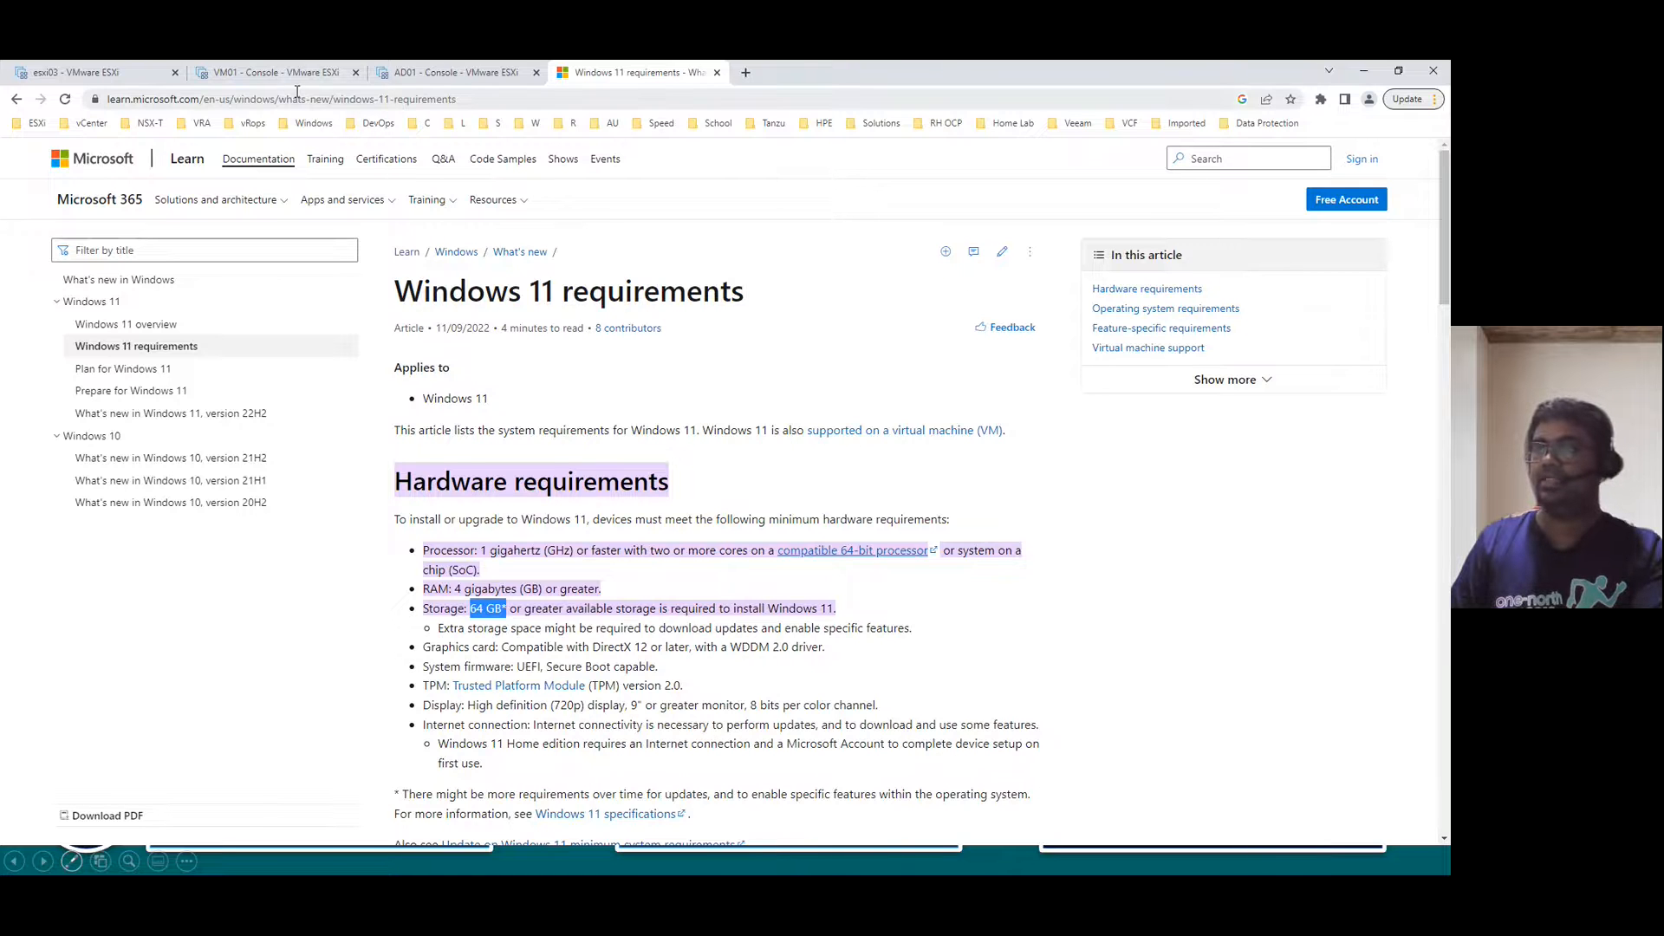
click(95, 71)
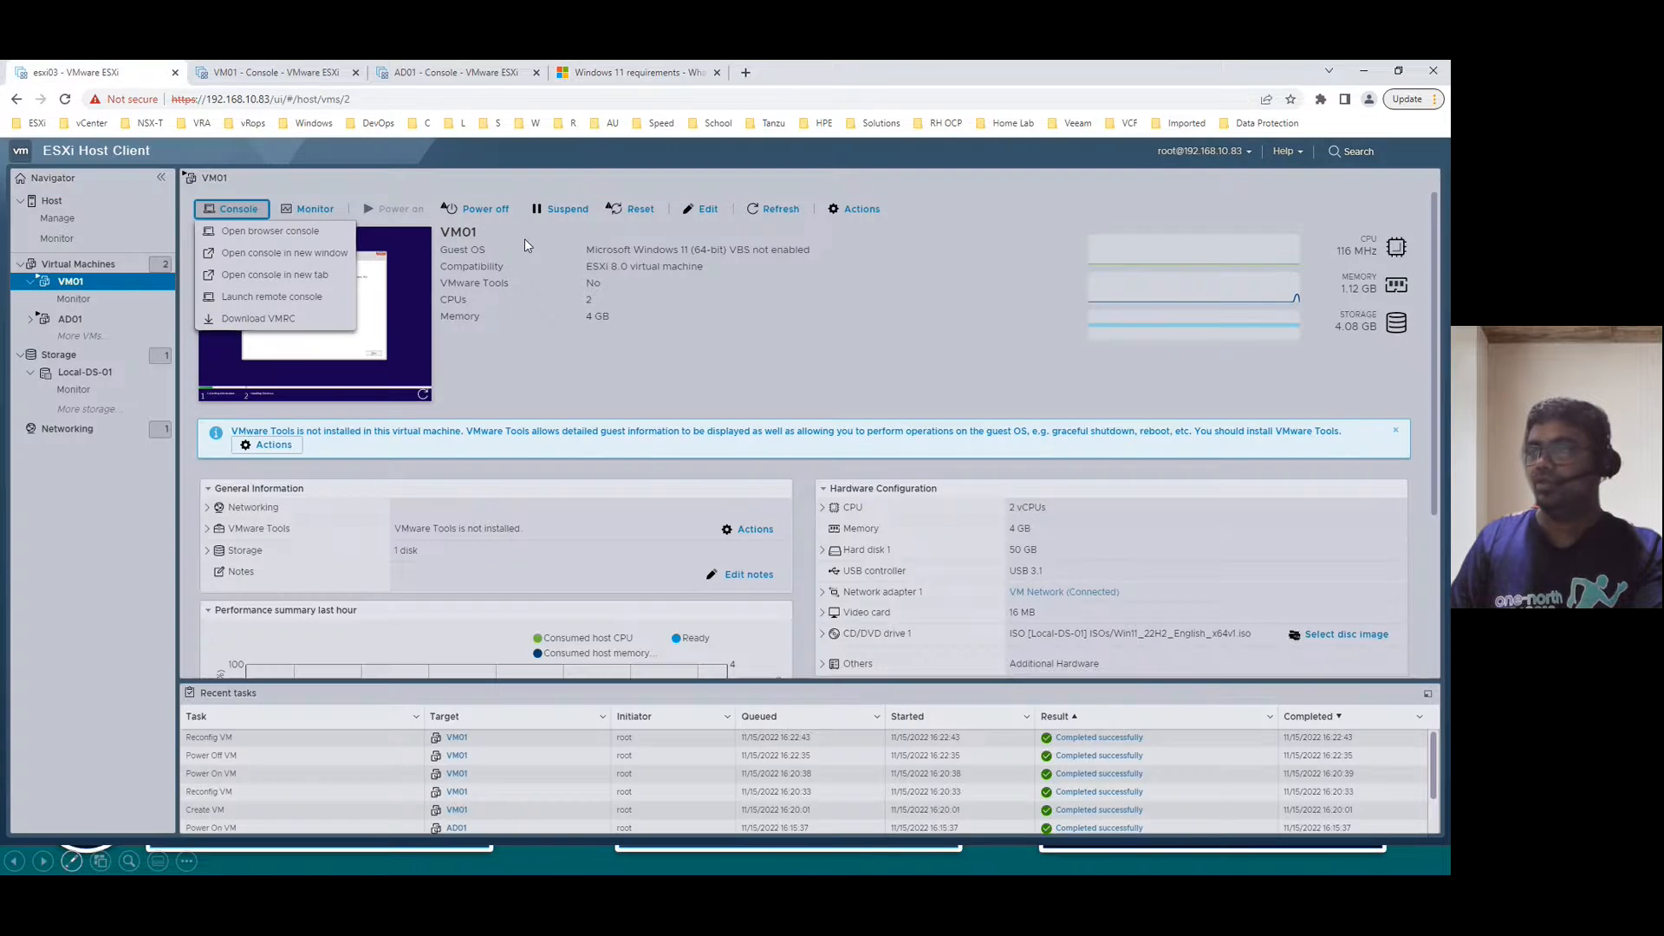
- Power off VM01, enlarge Hard disk 1 from 50 GB to 70 GB, and power it back on
click(477, 209)
click(872, 548)
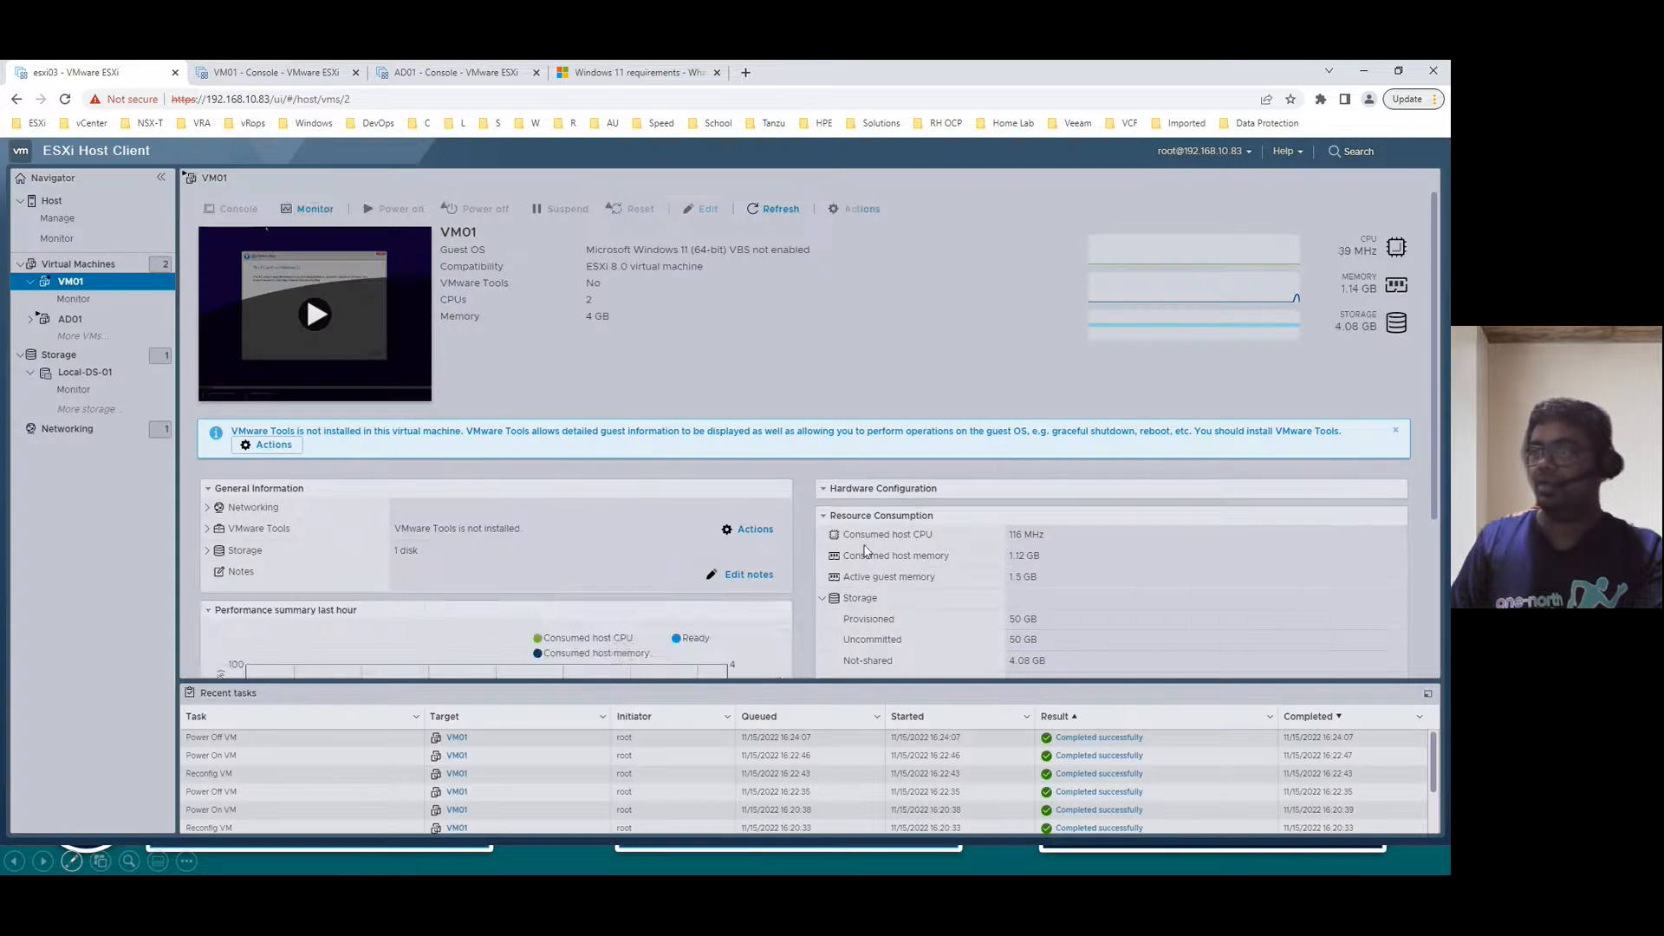
click(707, 209)
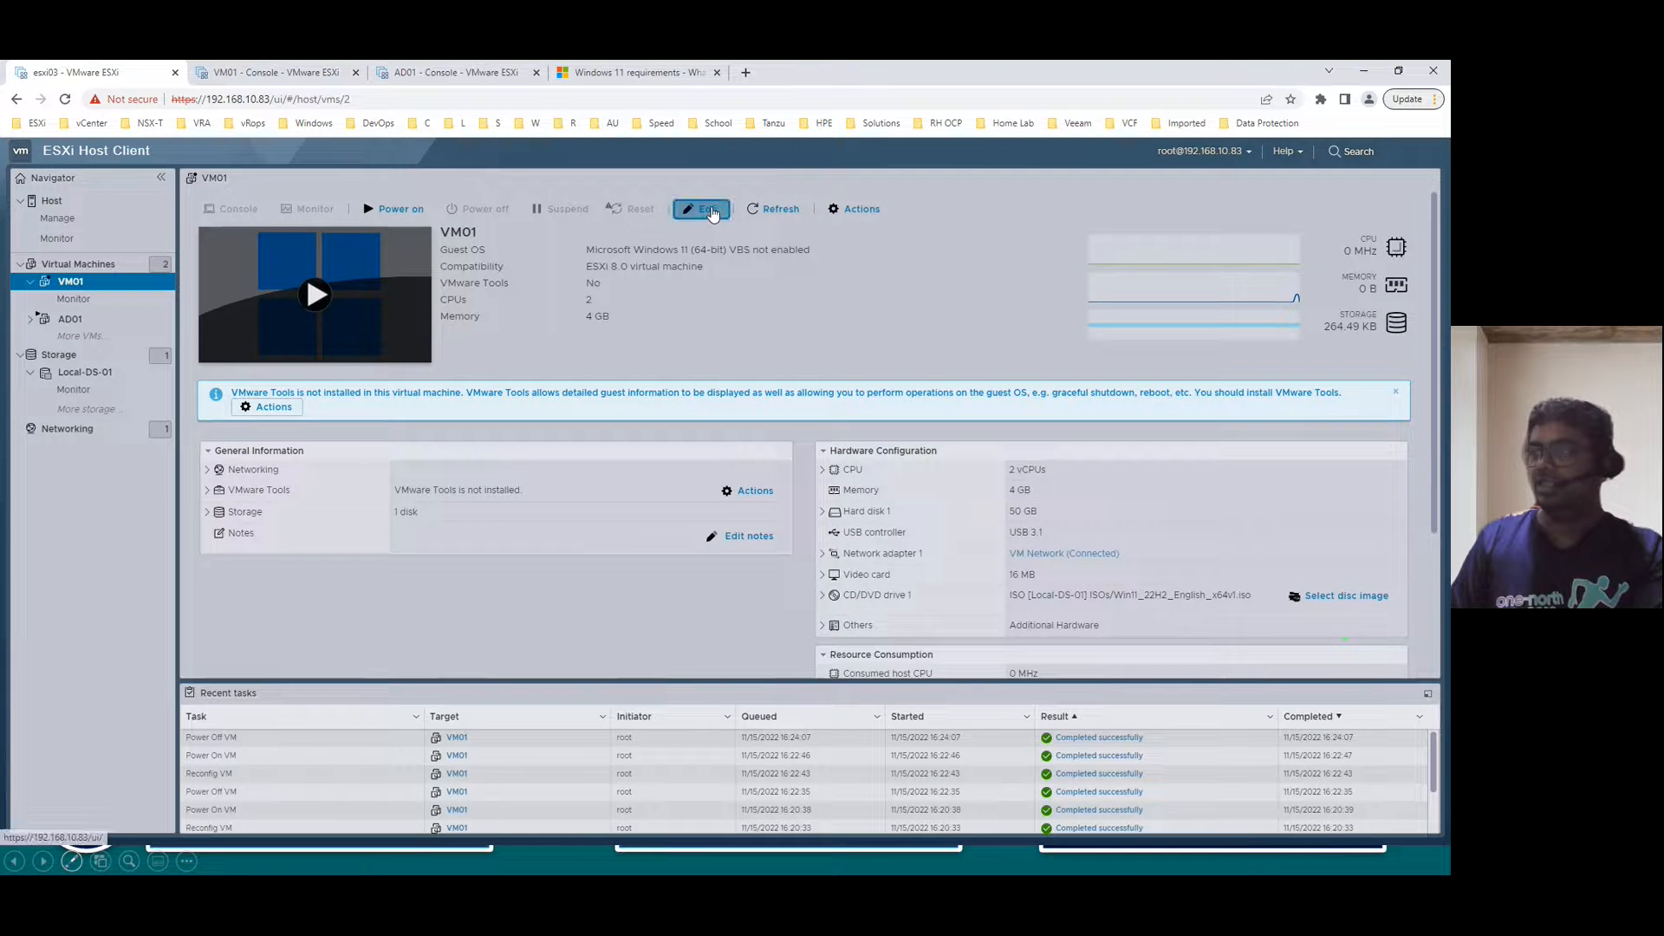
double_click(646, 443)
text(70)
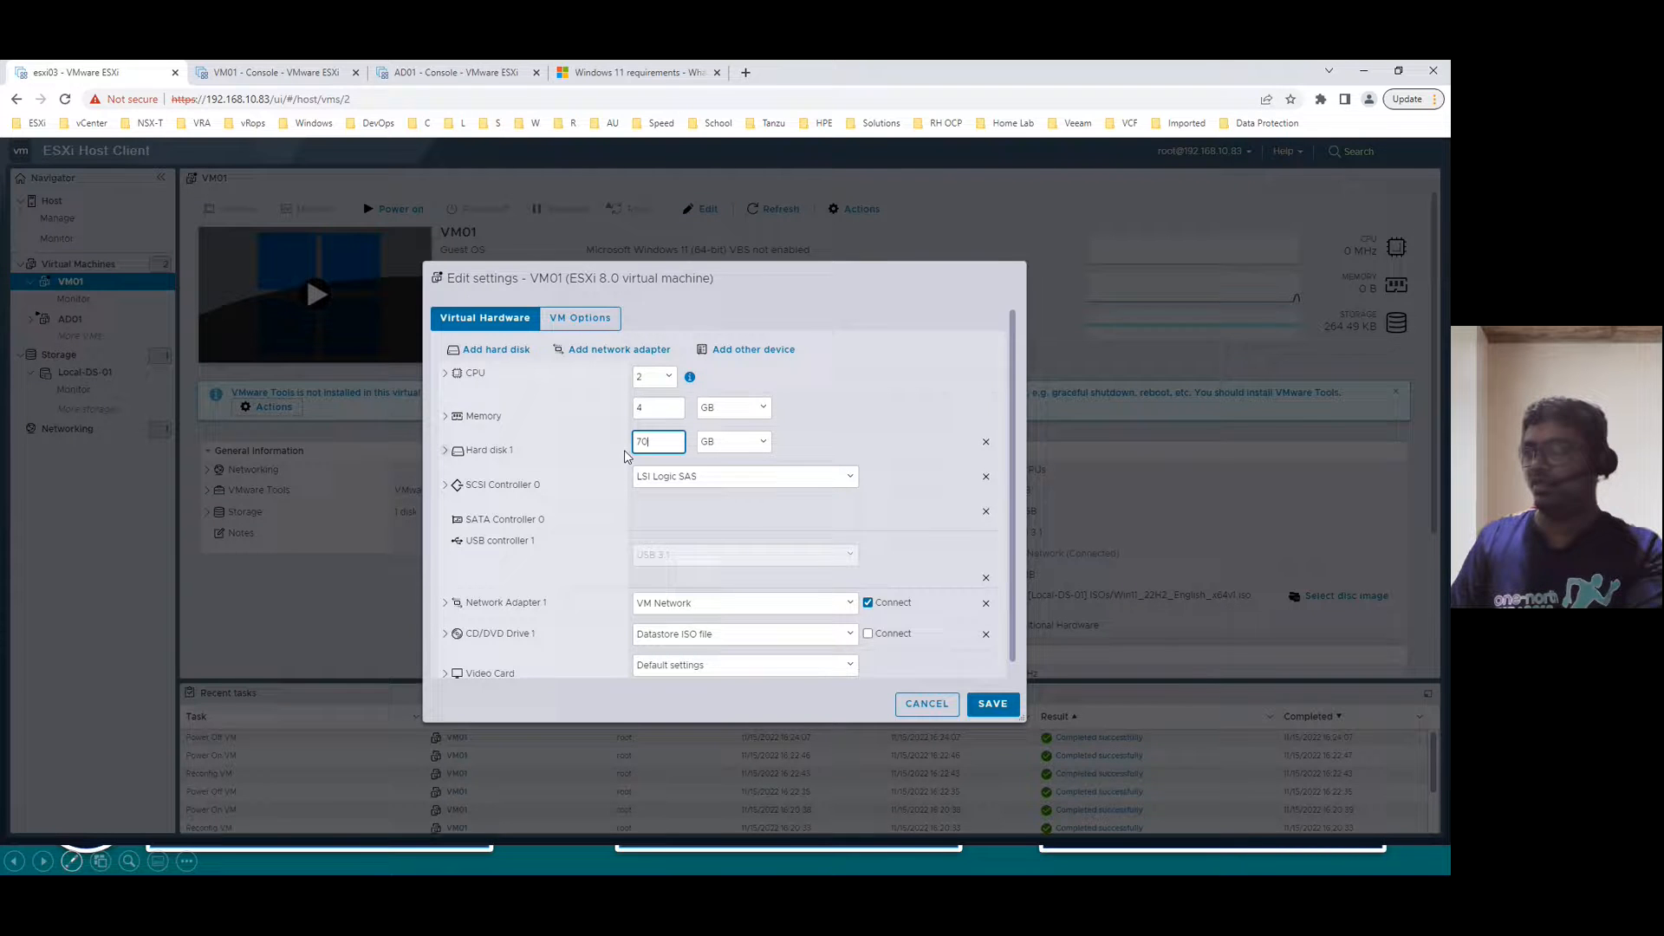
click(993, 704)
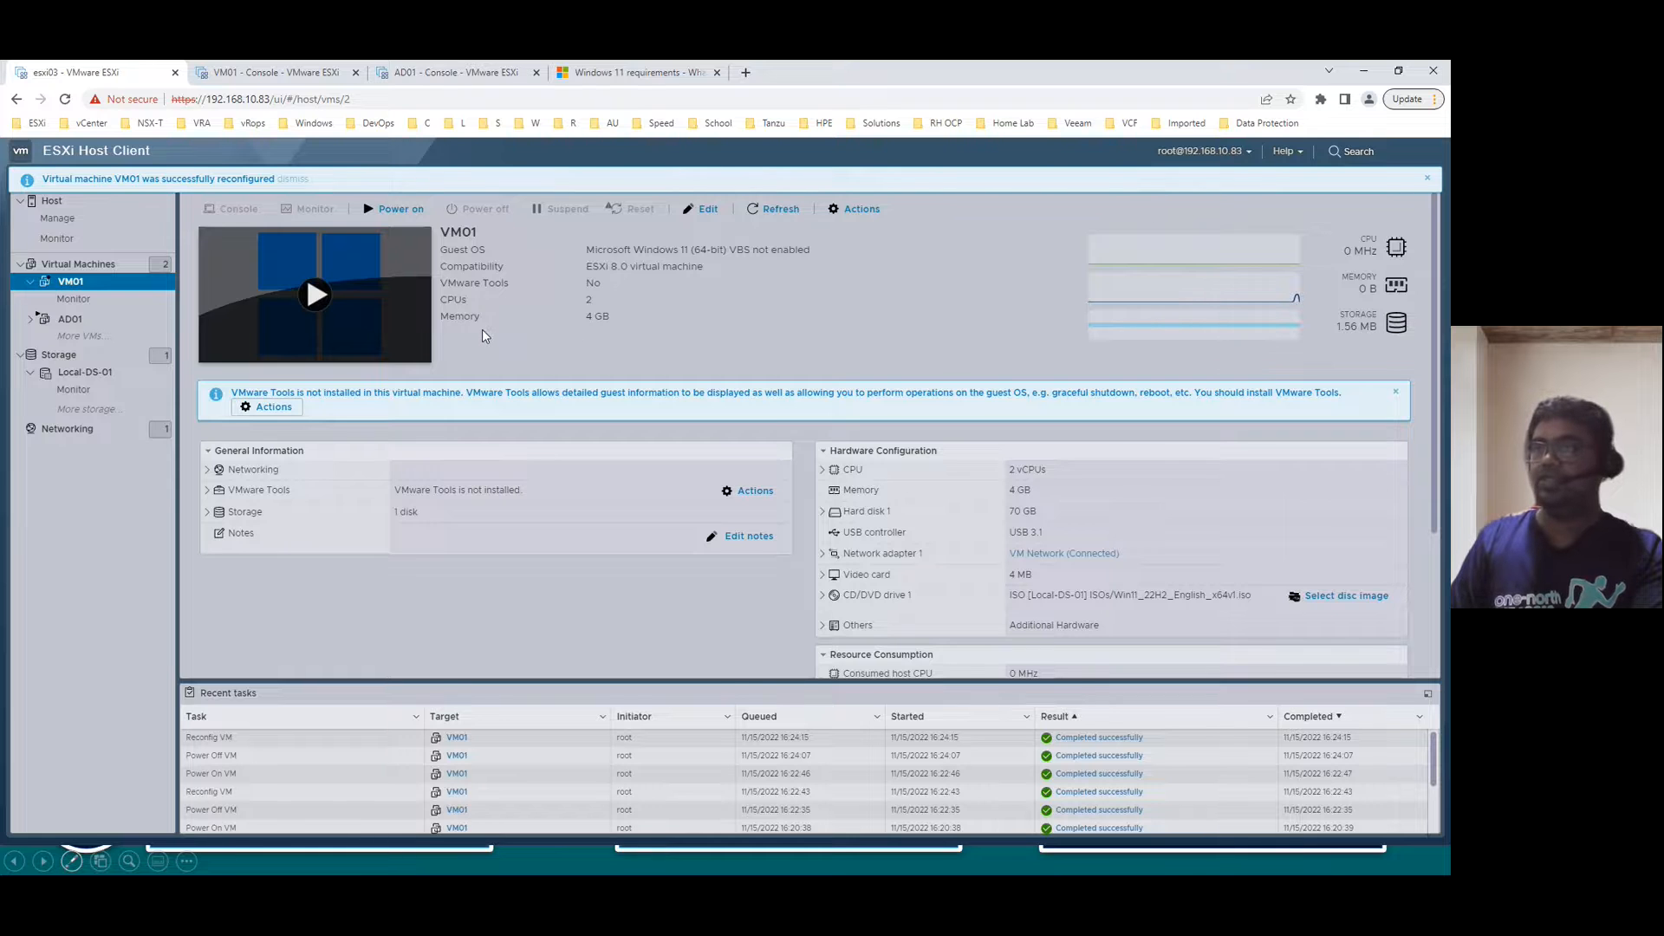
click(400, 211)
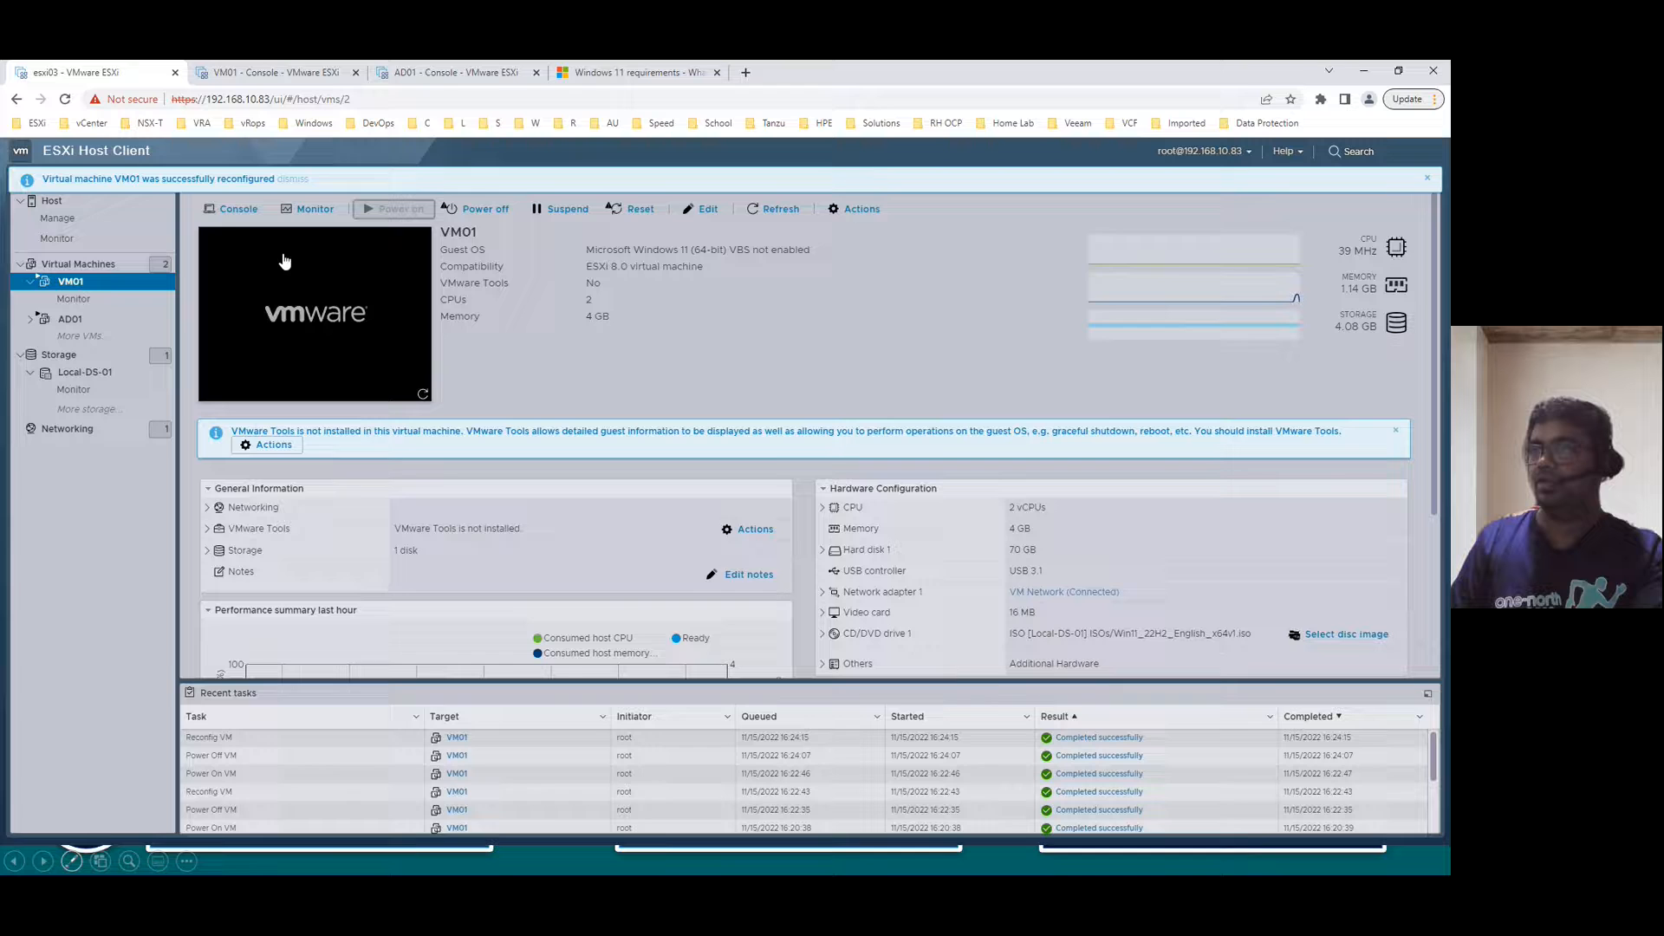
- Send Ctrl-Alt-Delete to VM01 from its reloaded console and boot from the install DVD
click(234, 217)
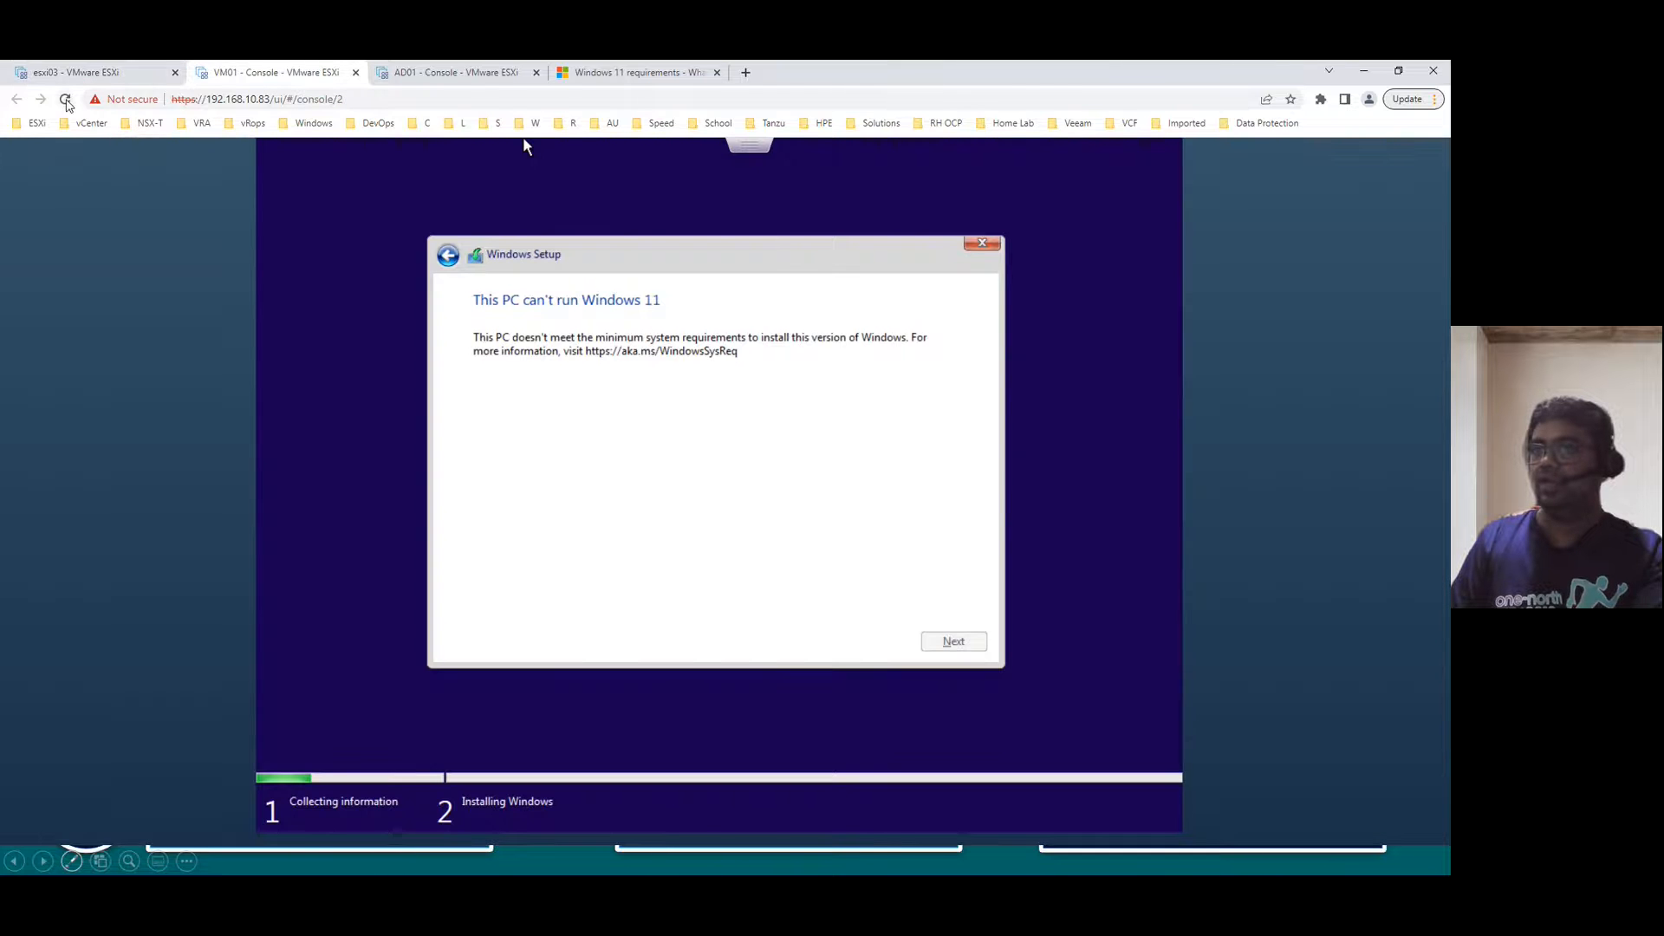
click(65, 99)
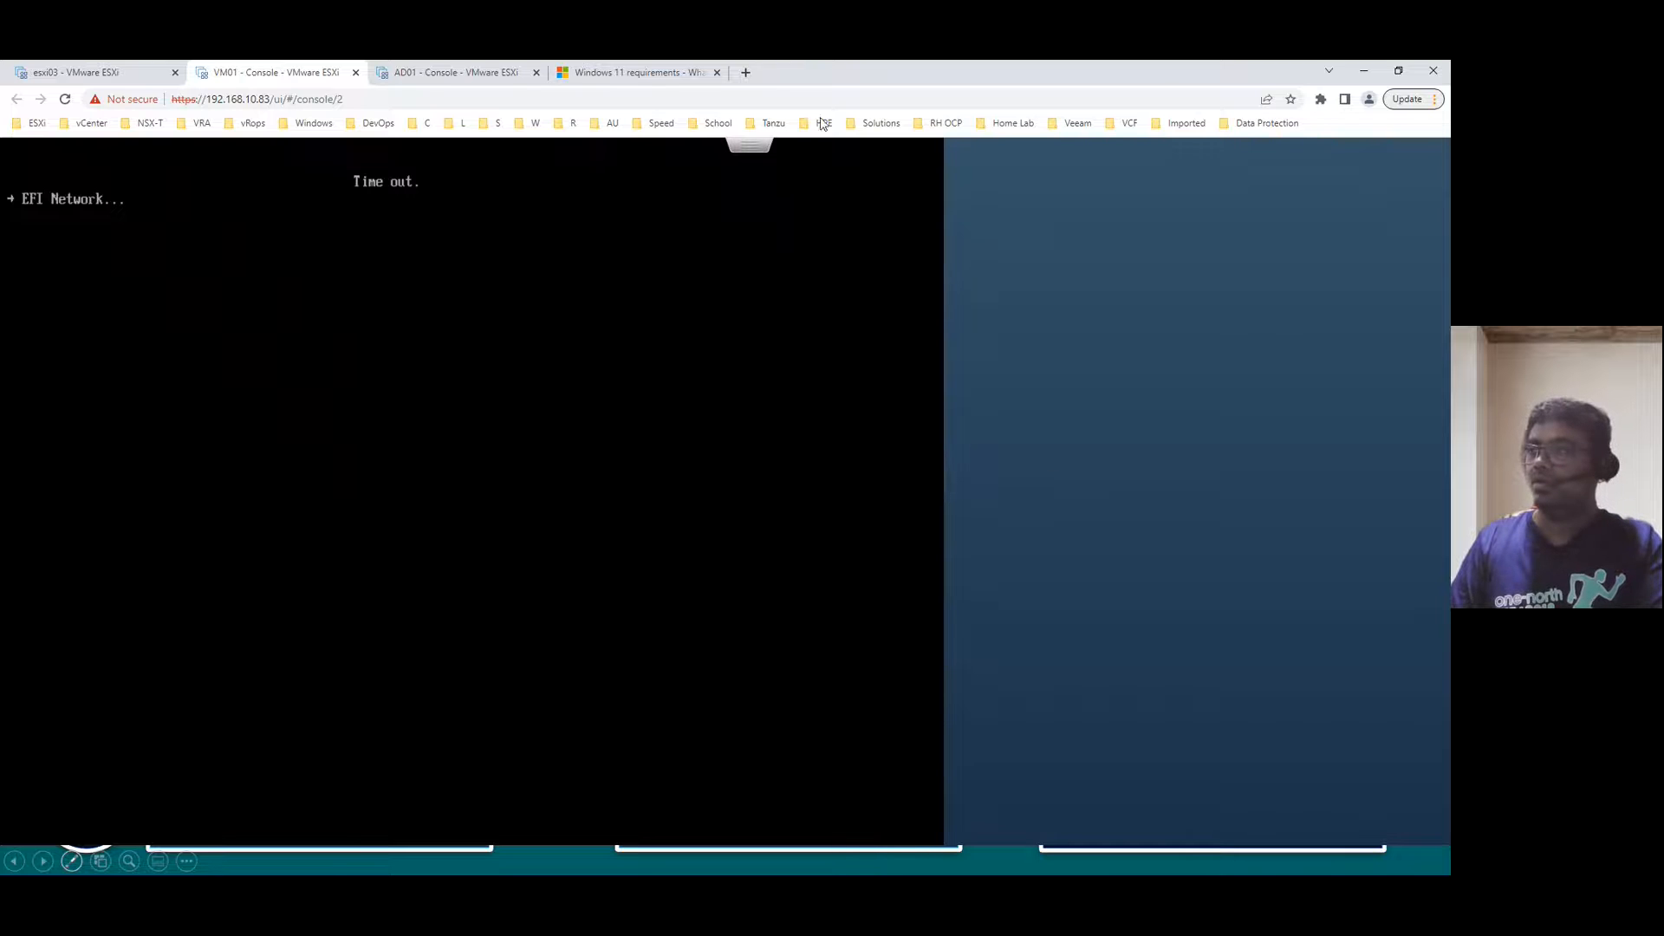
click(754, 151)
mouse_move(832, 202)
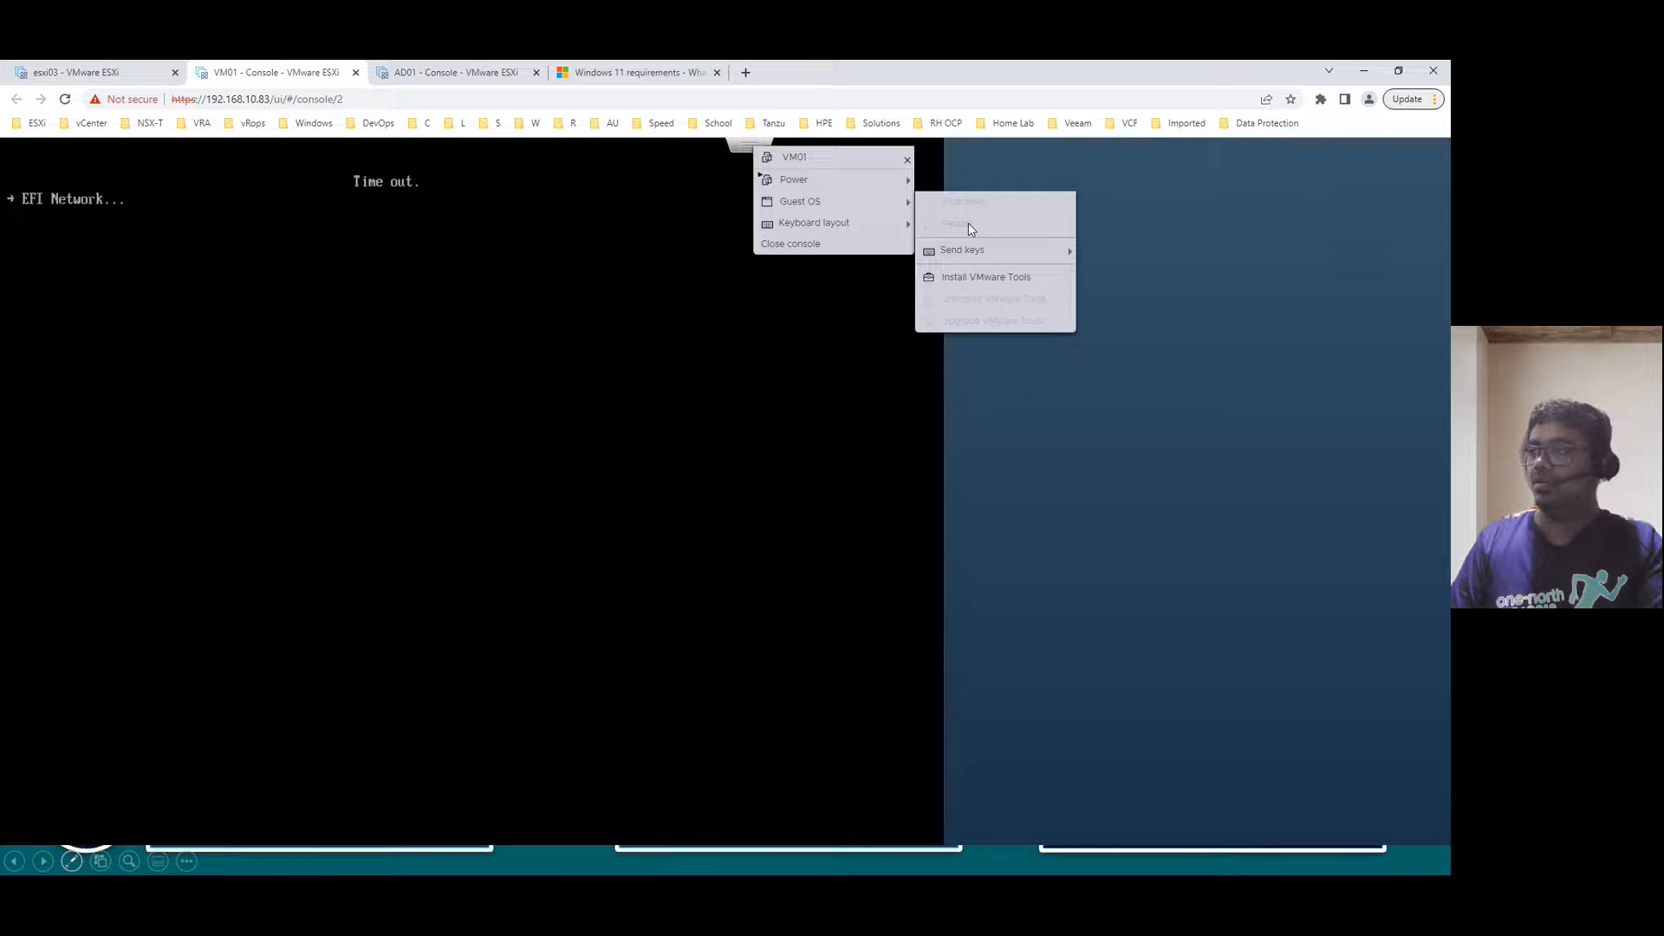
mouse_move(1021, 254)
click(1132, 252)
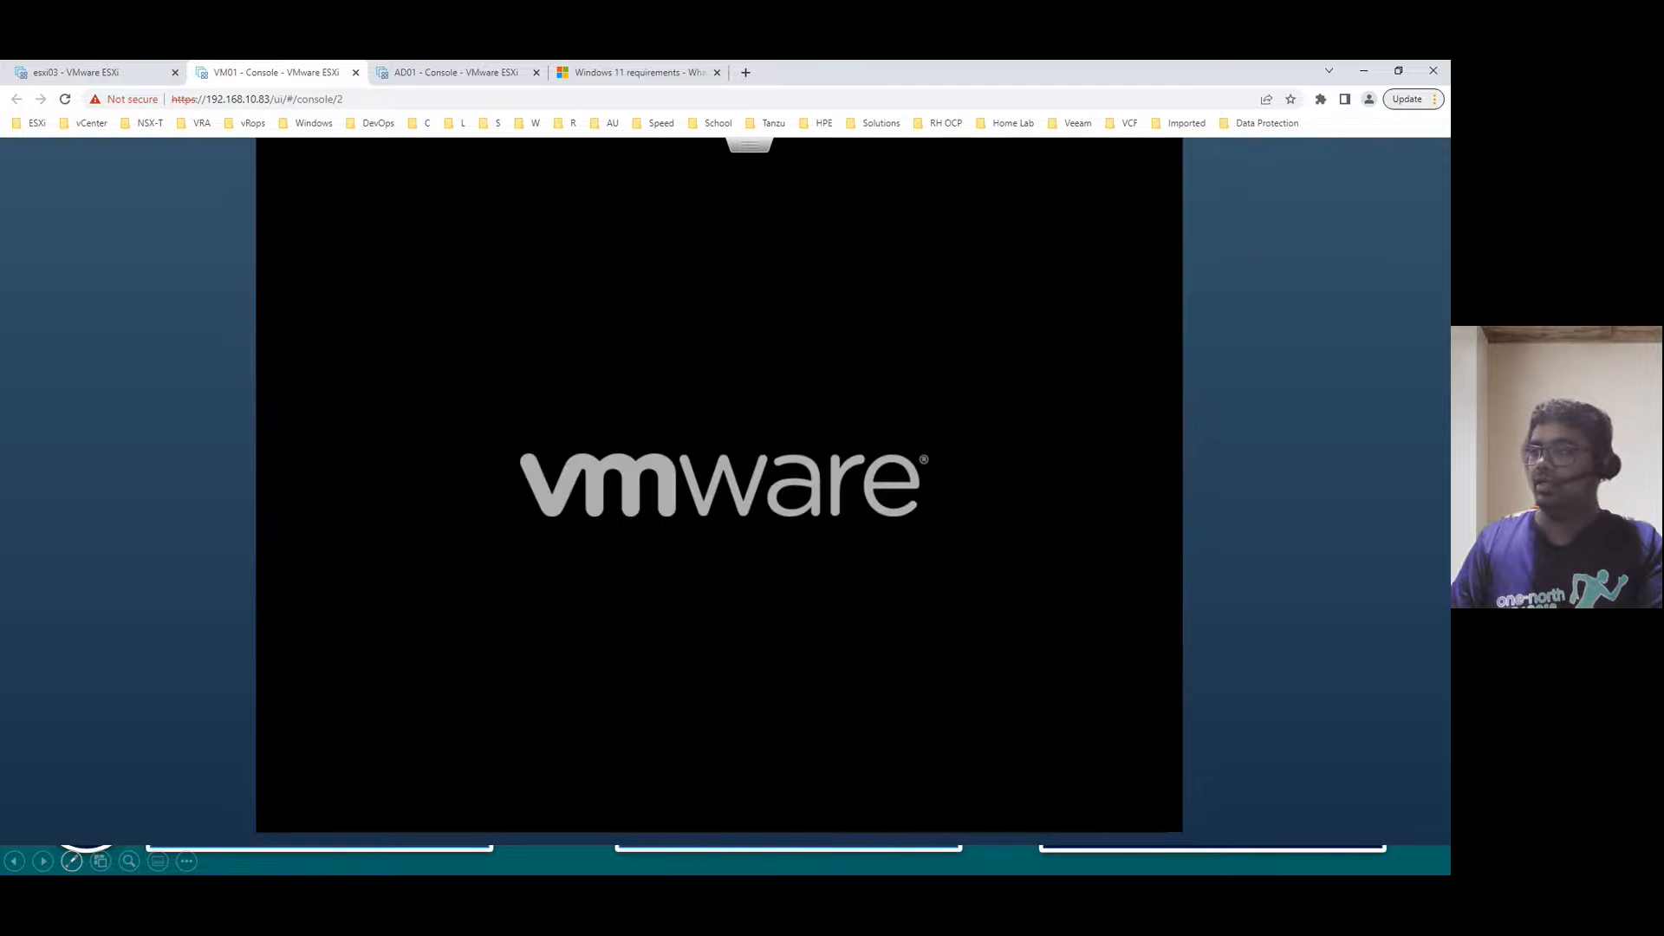
key(Return)
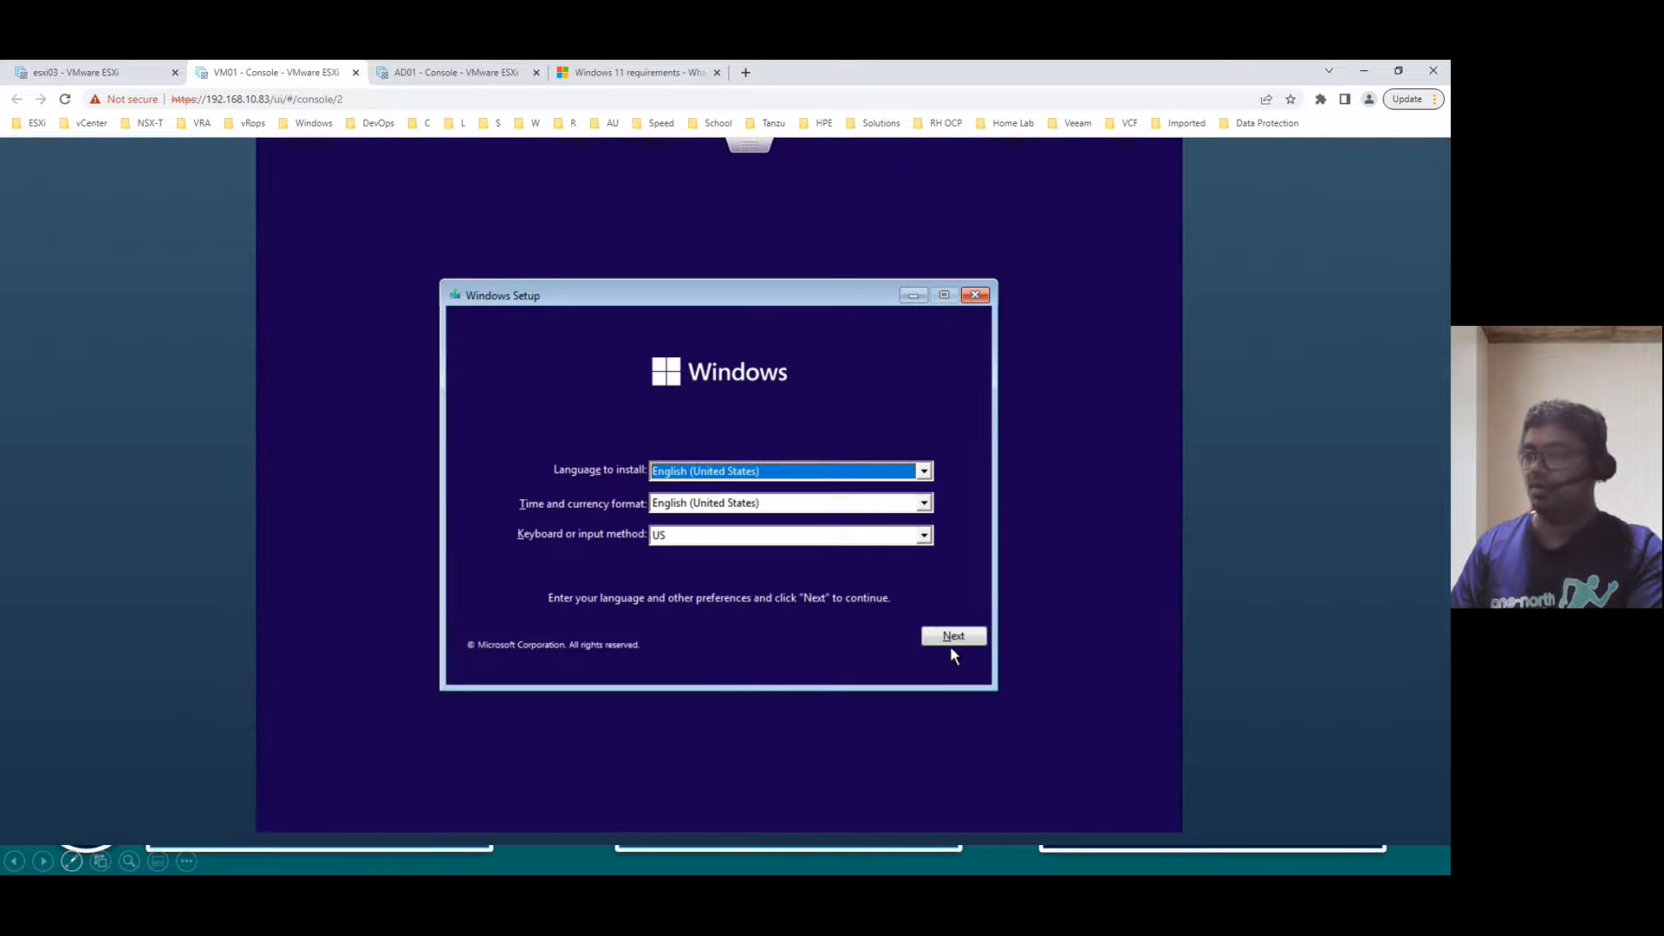
- Rerun Windows Setup with default language, no product key and Windows 11 Home
click(960, 636)
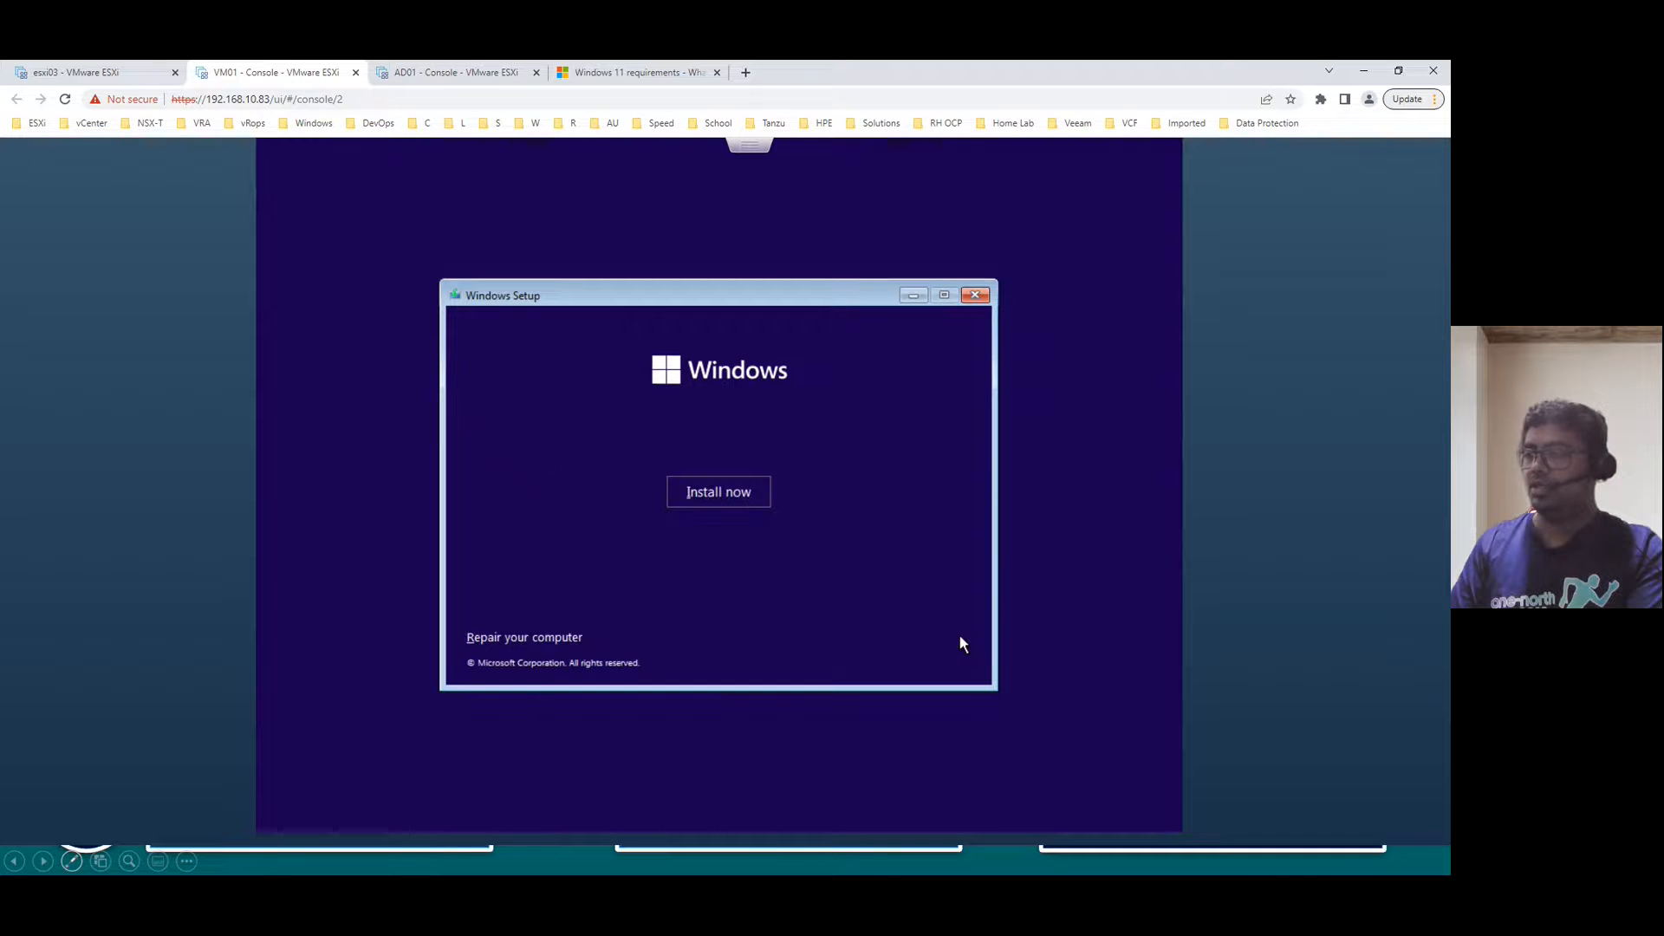
click(718, 488)
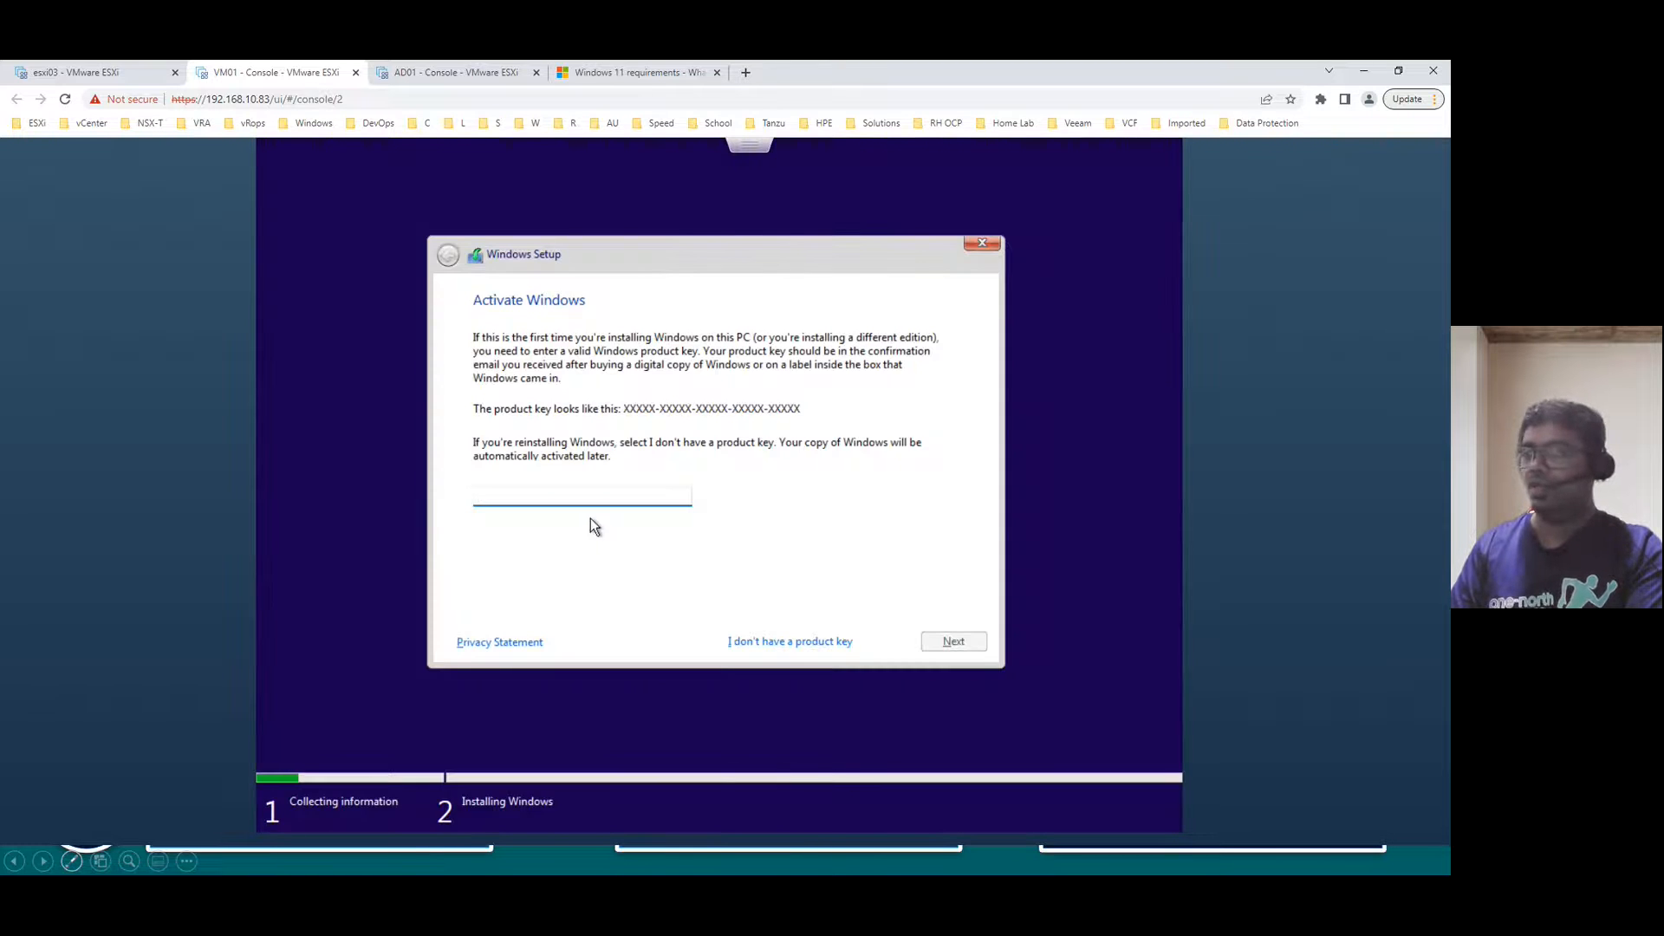
click(817, 641)
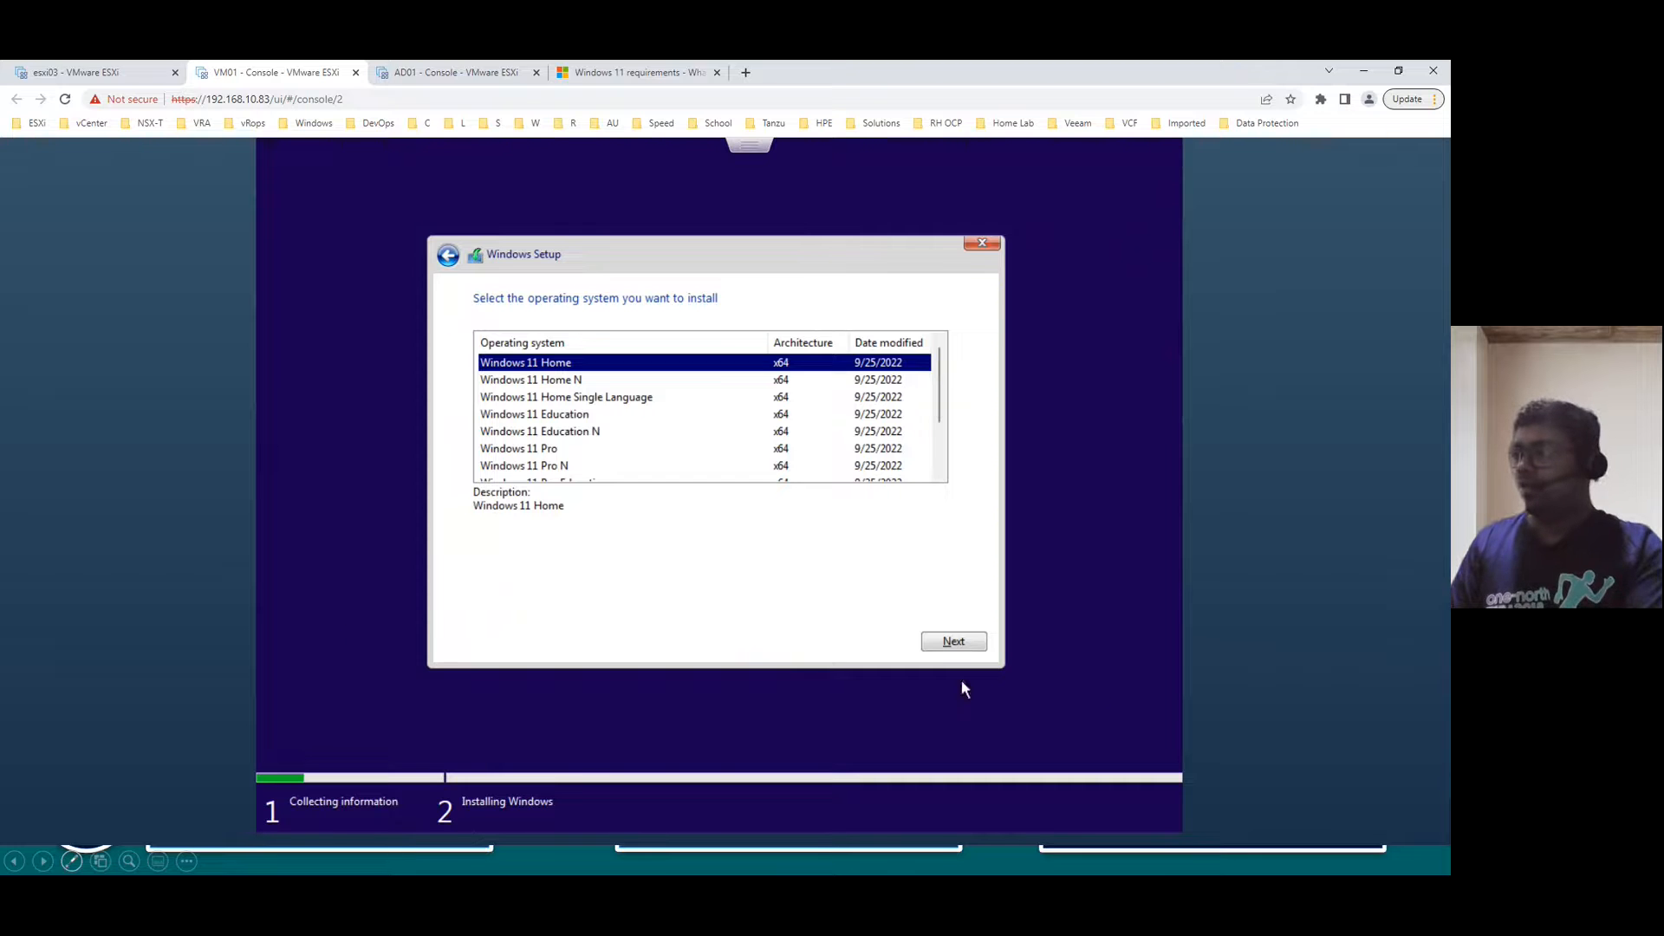
click(953, 640)
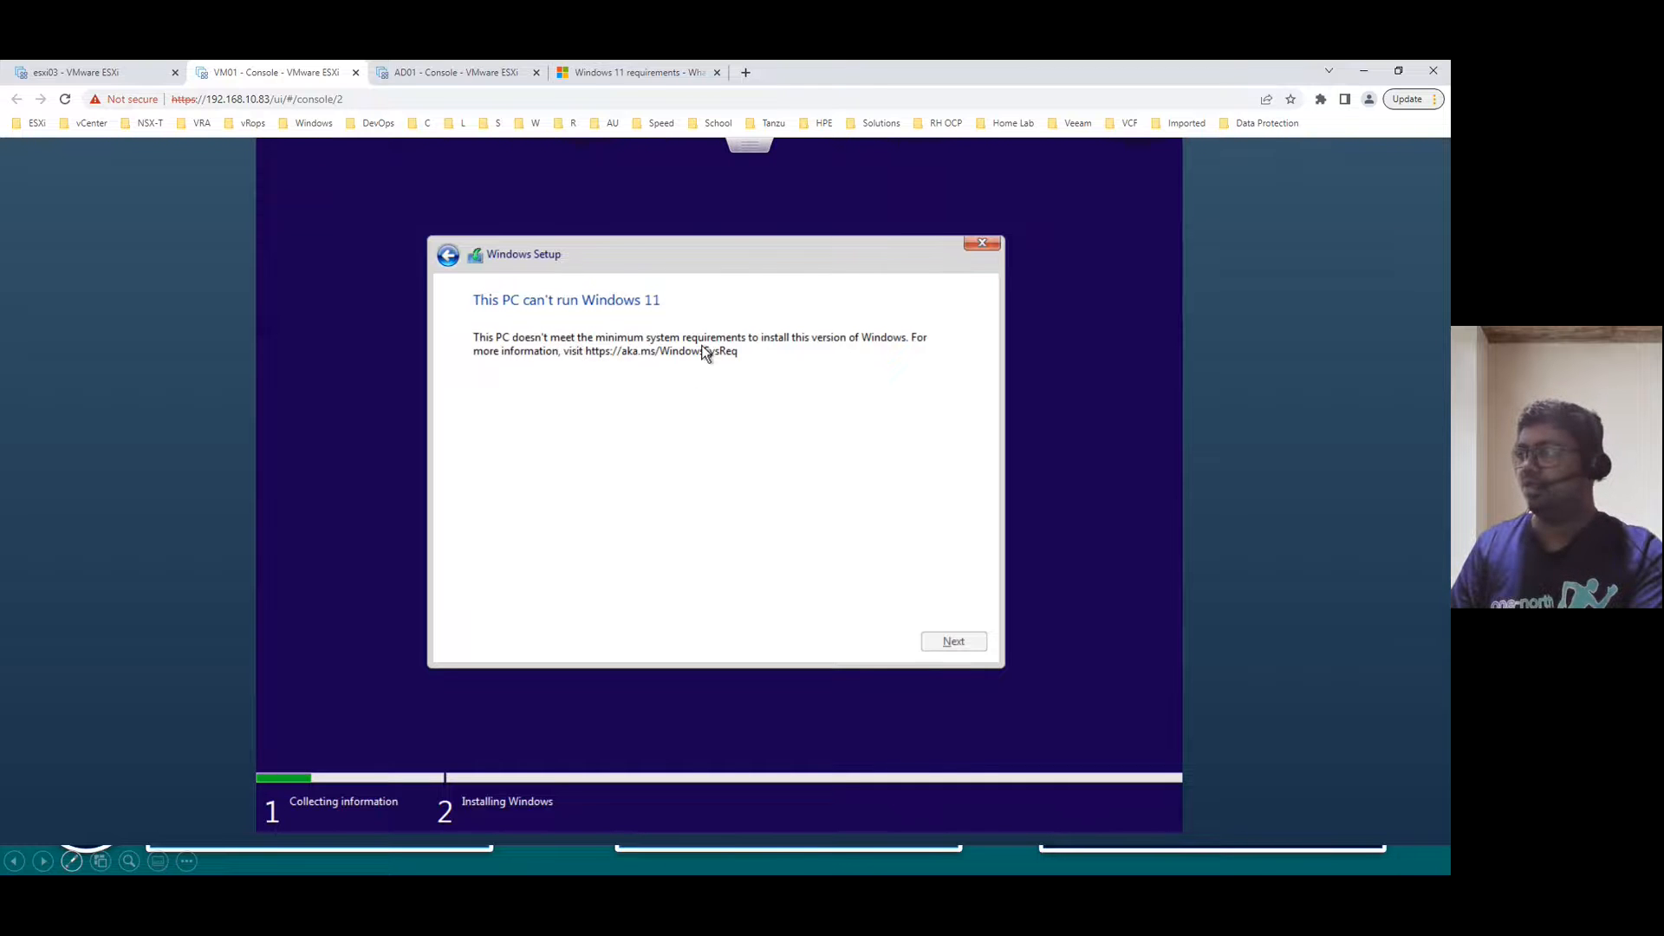
- Highlight the processor, 4 GB RAM and 64 GB storage minimums in the Windows 11 requirements article
click(648, 75)
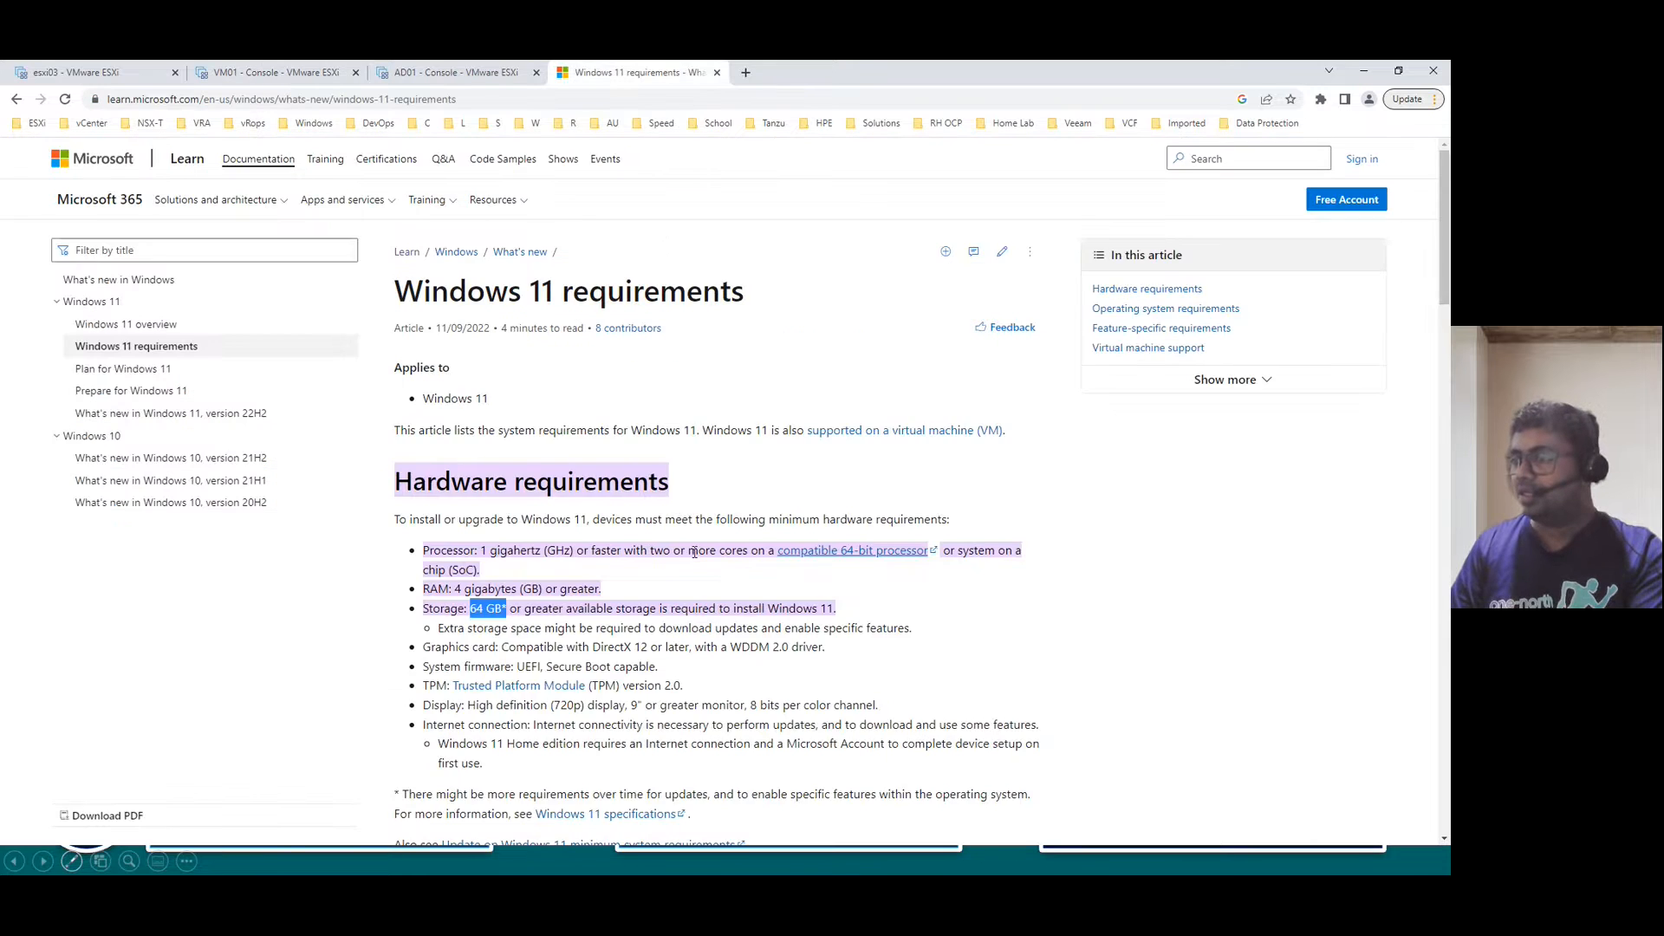
scroll(546, 428, down, 2)
drag(488, 399, 751, 398)
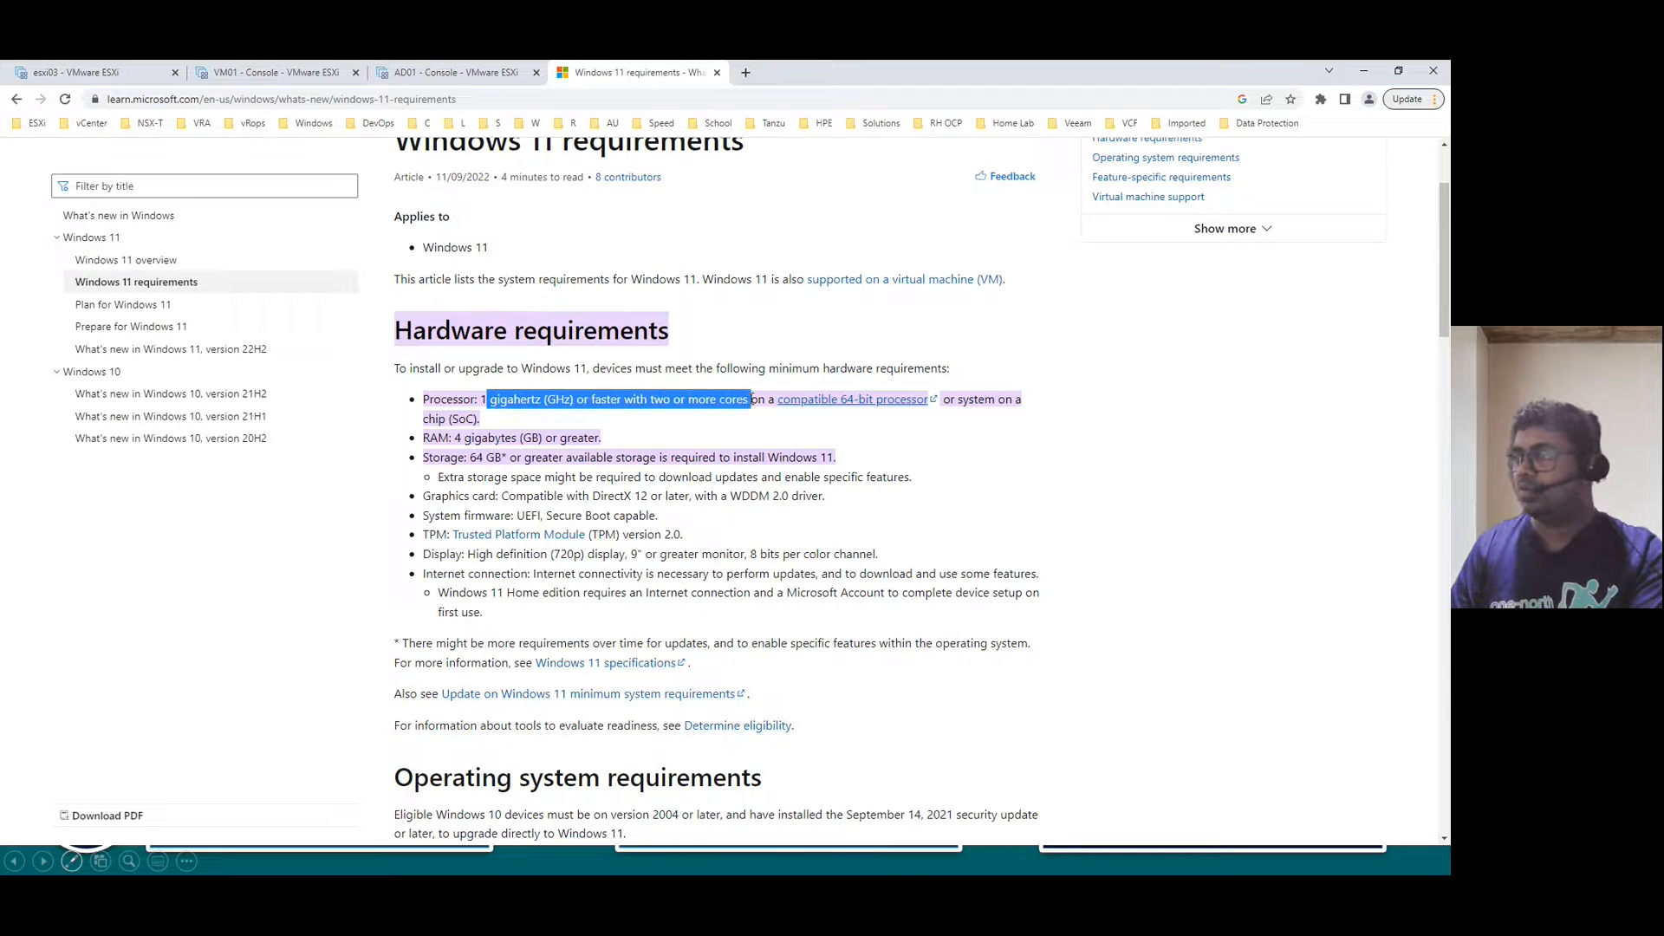
drag(455, 438, 587, 436)
drag(485, 458, 542, 457)
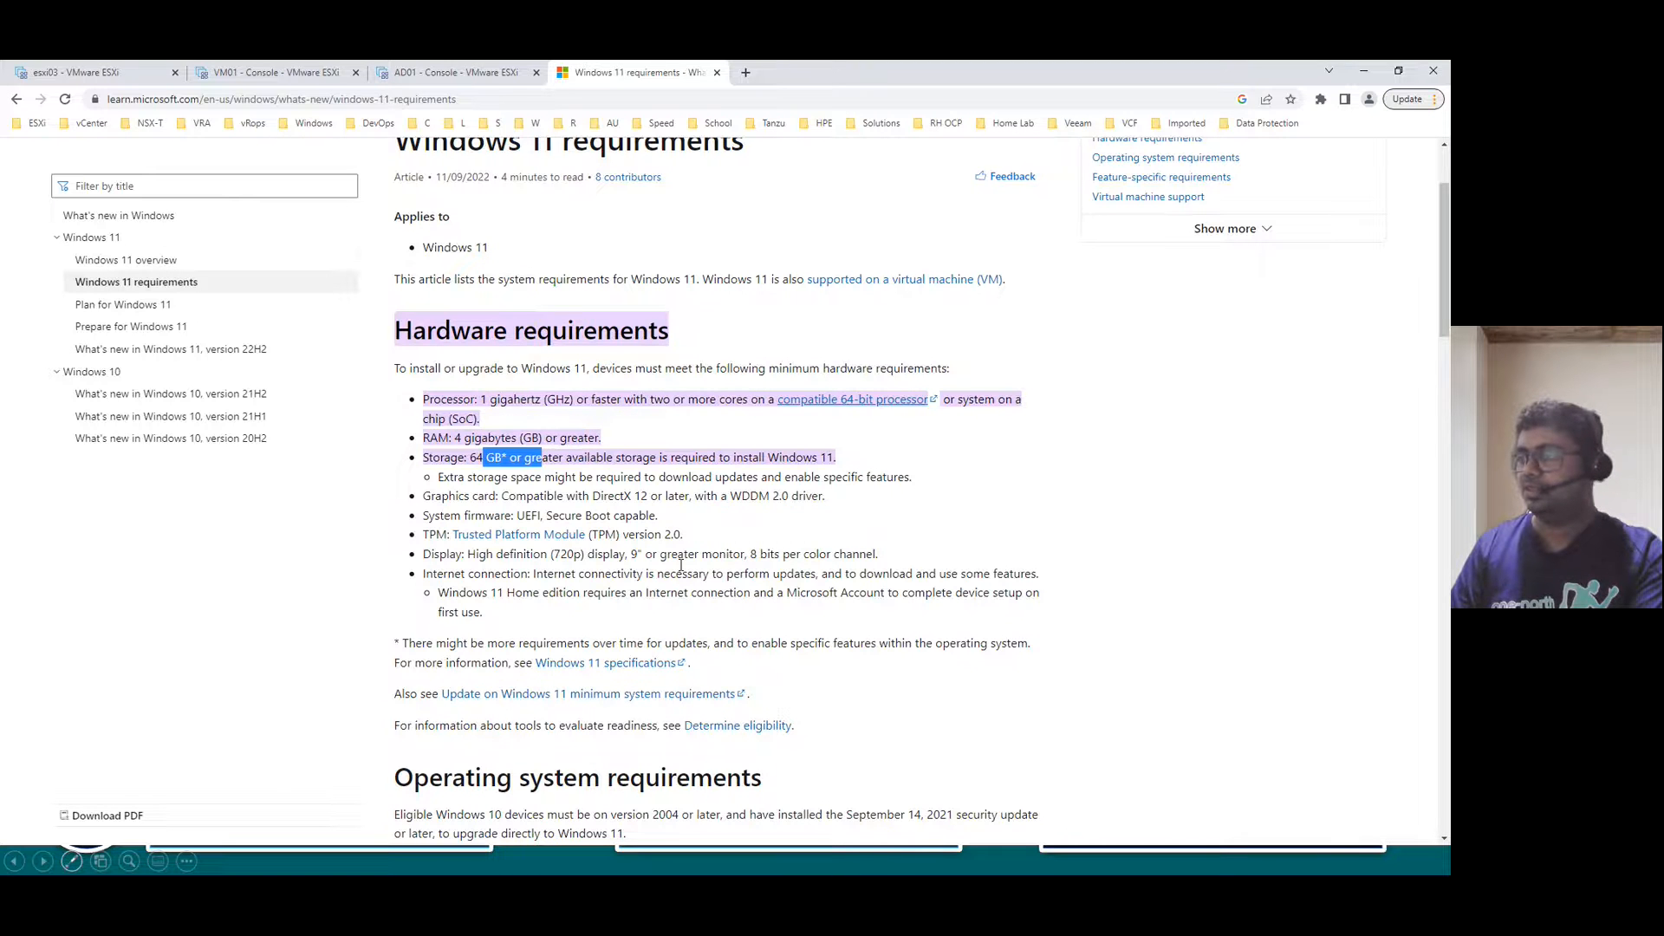
scroll(707, 587, down, 8)
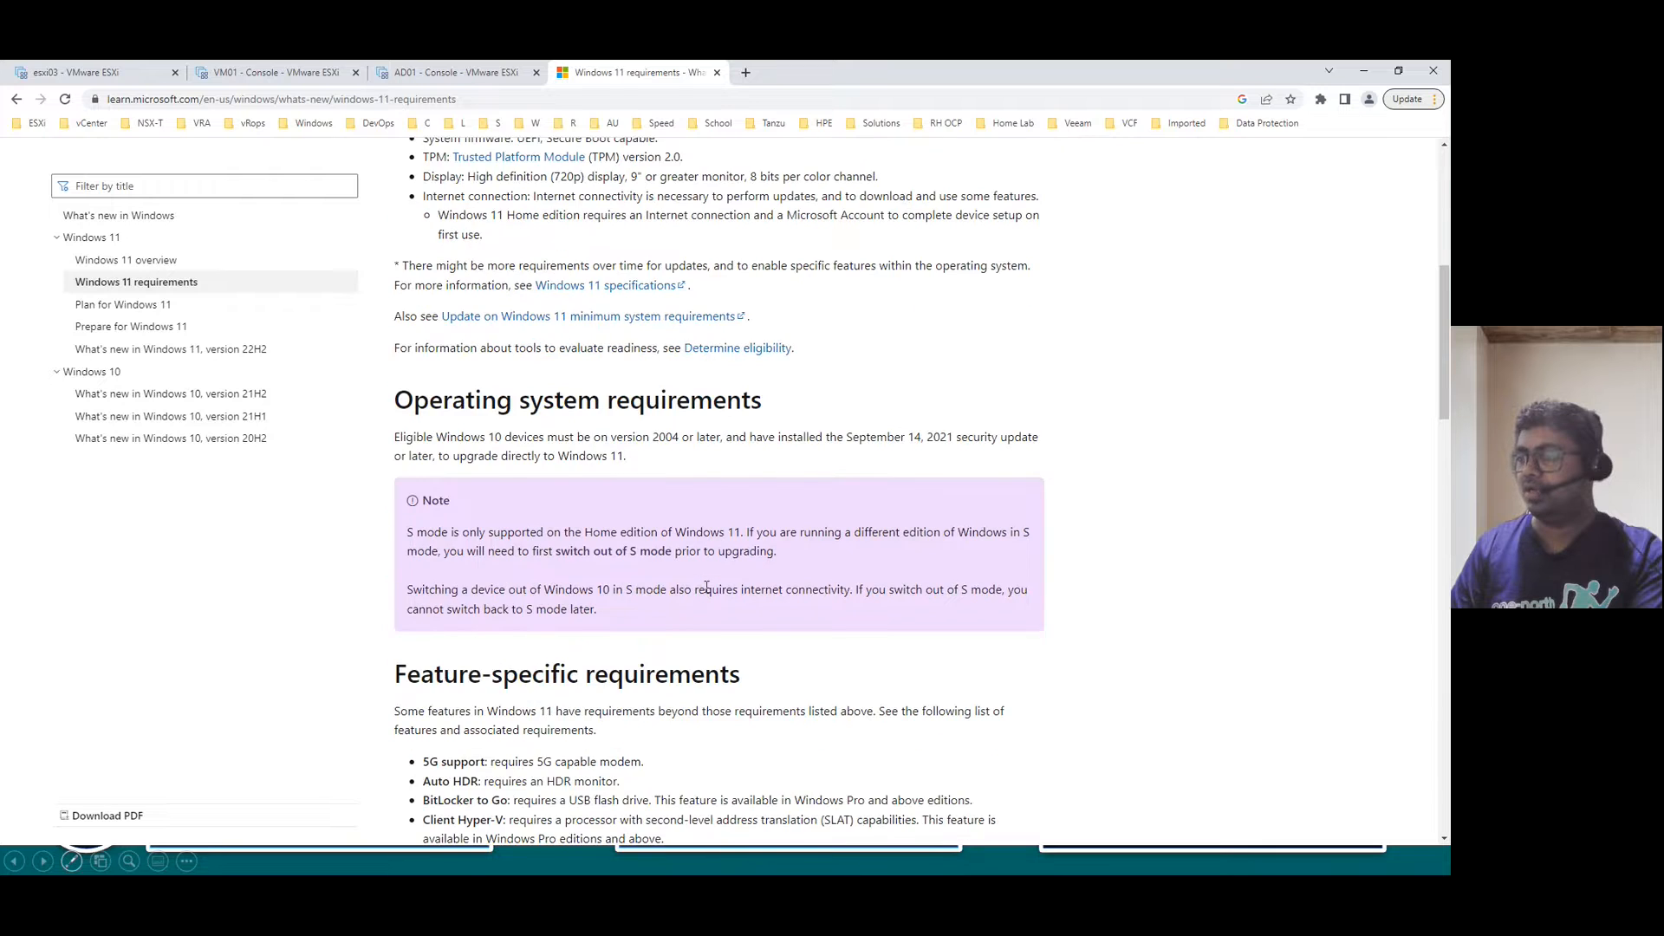
scroll(707, 587, down, 1)
scroll(706, 593, up, 5)
scroll(706, 587, up, 7)
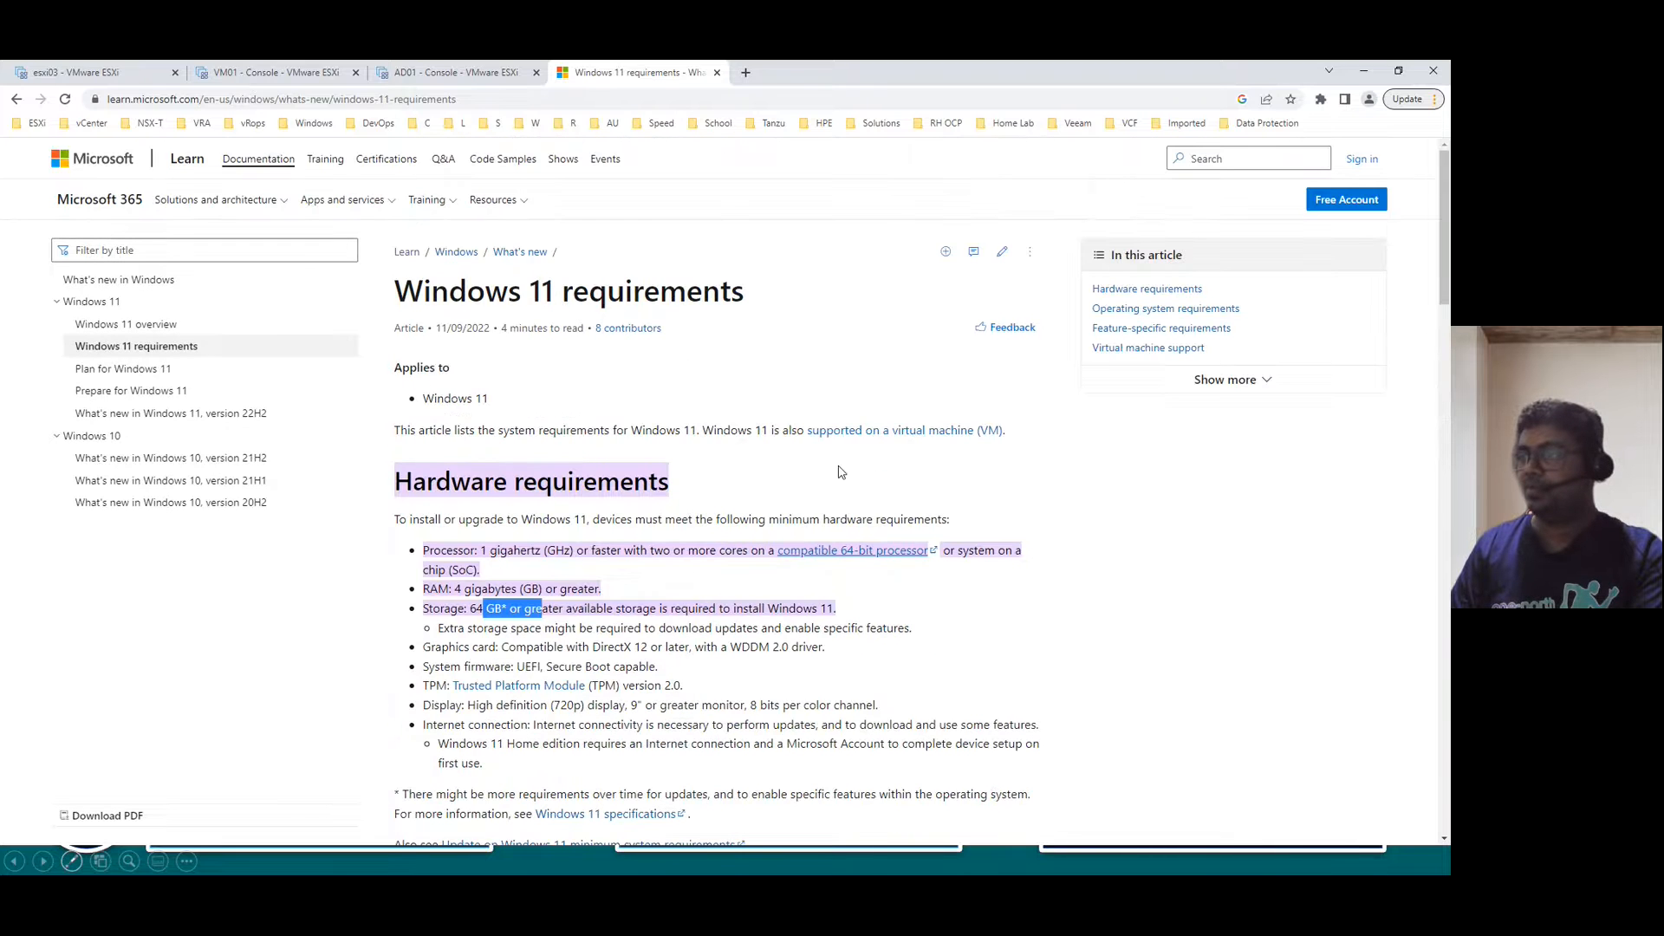
drag(838, 518, 949, 518)
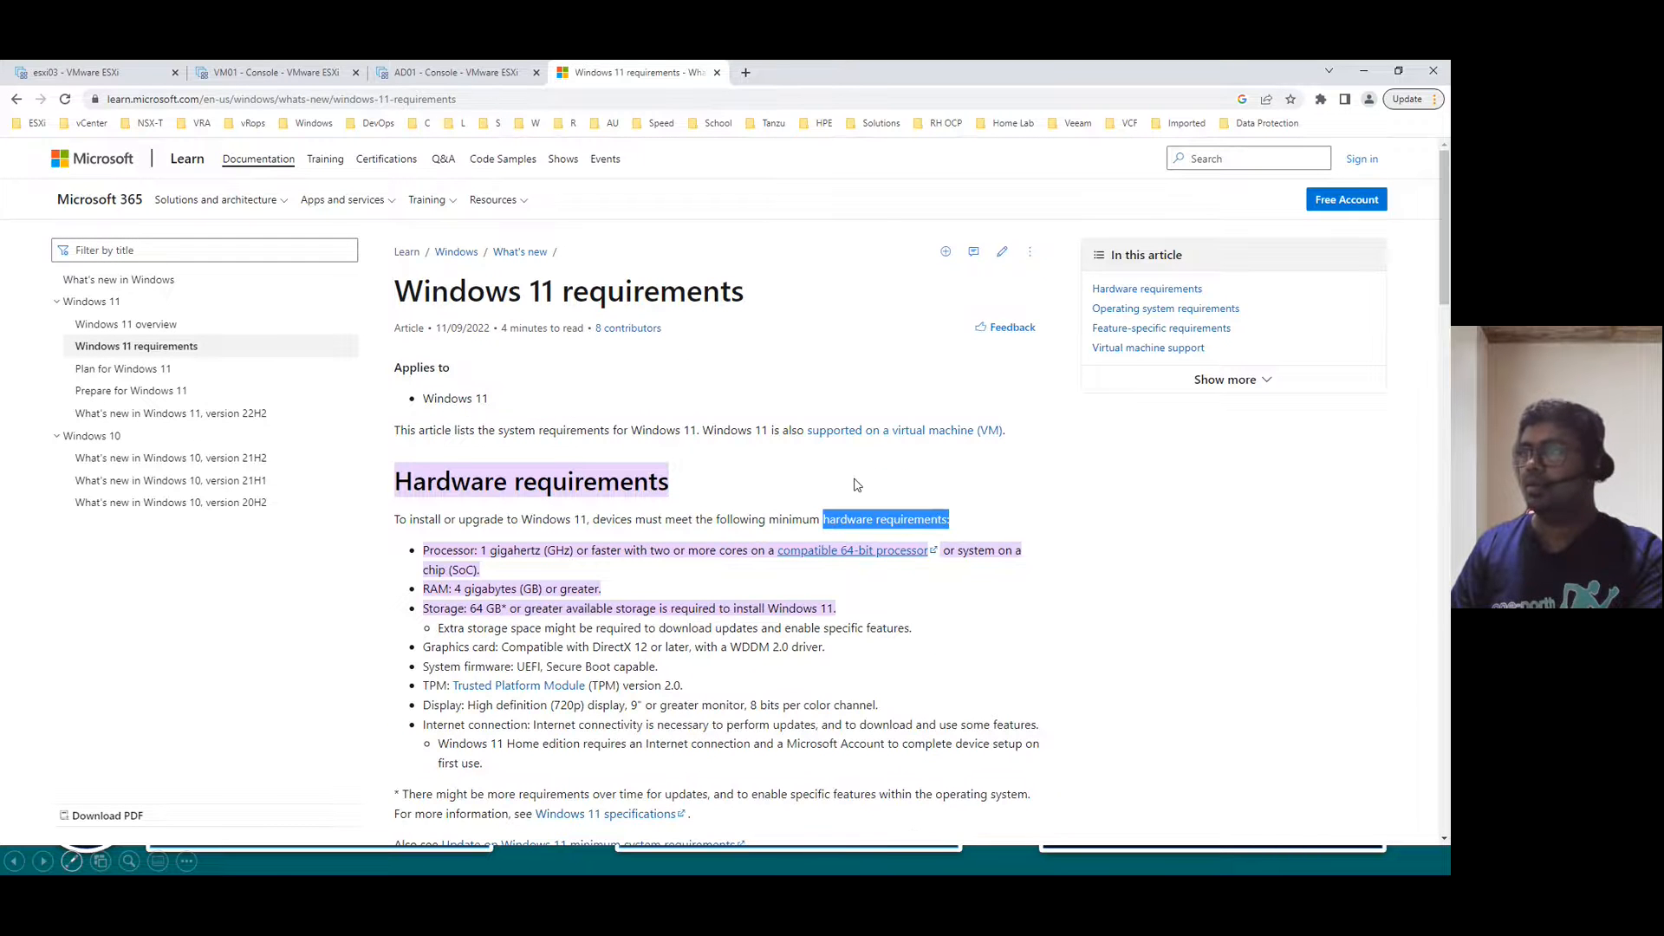
- Close the VM01 console tab and return to VM01's page on the host
click(278, 73)
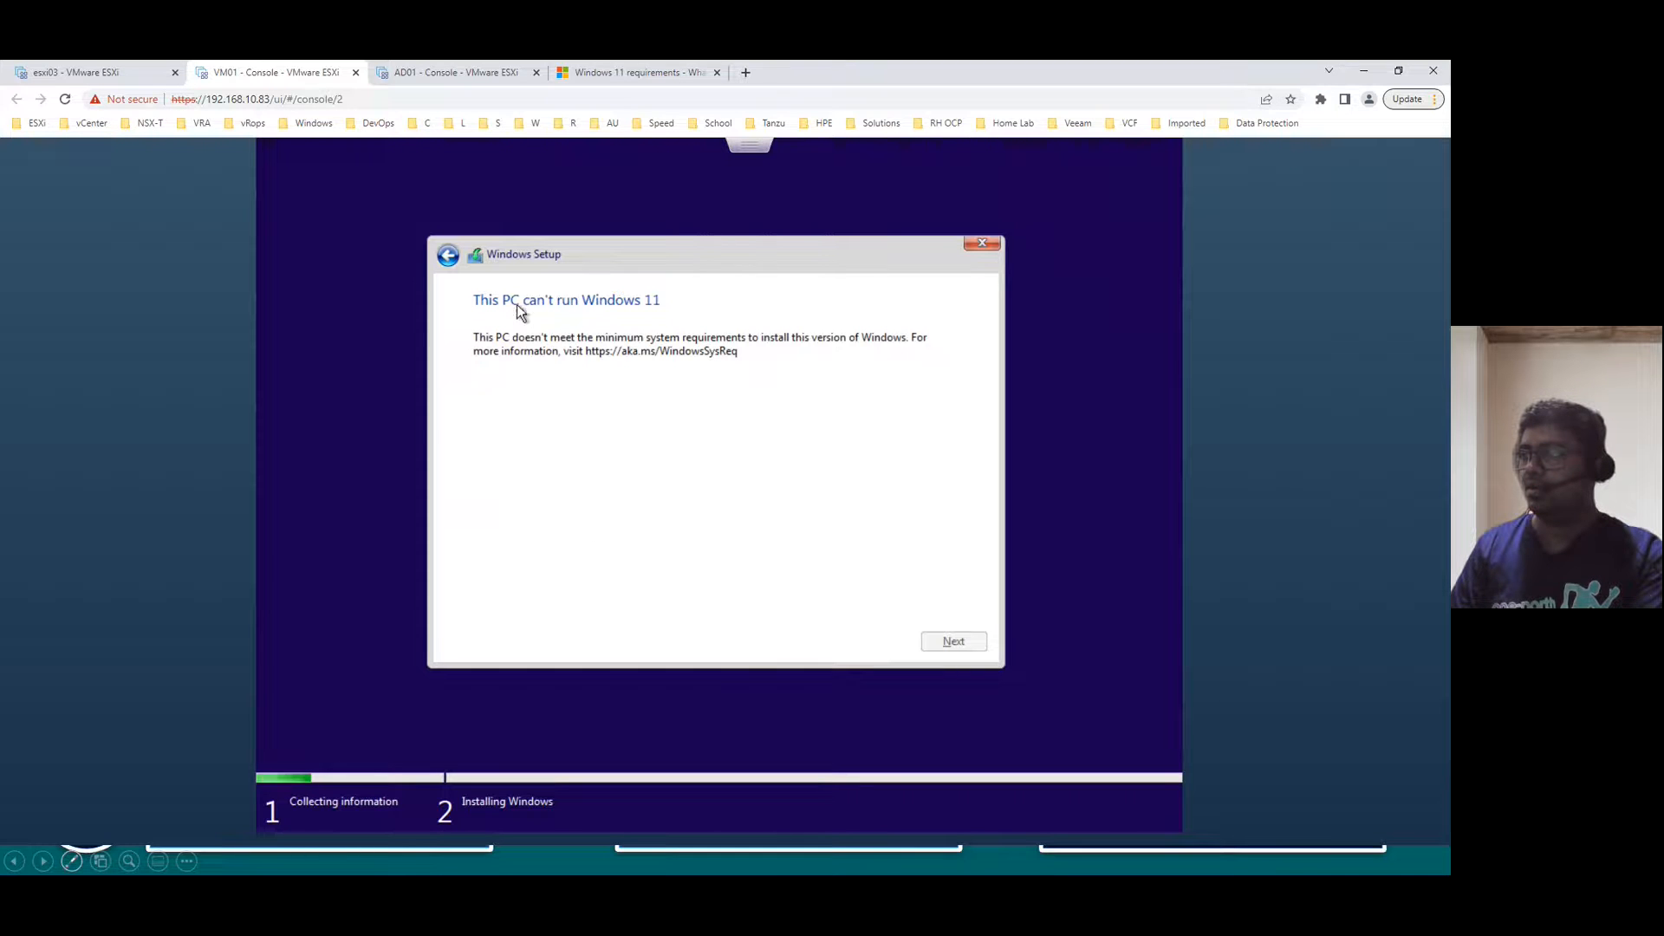
click(355, 73)
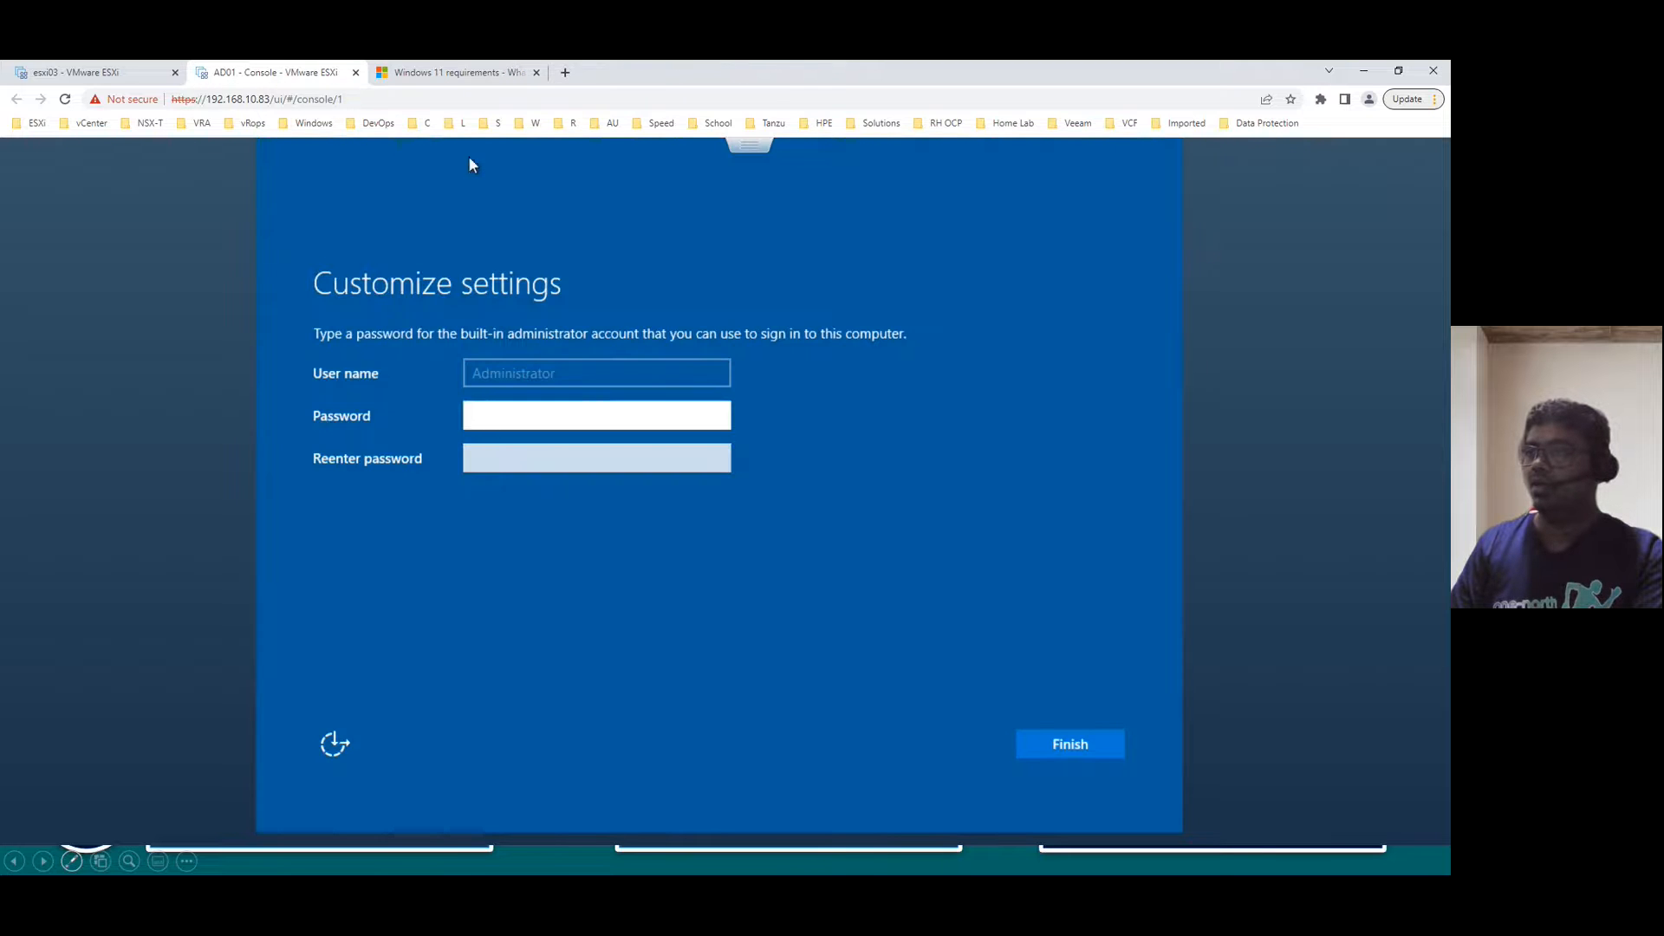
click(436, 73)
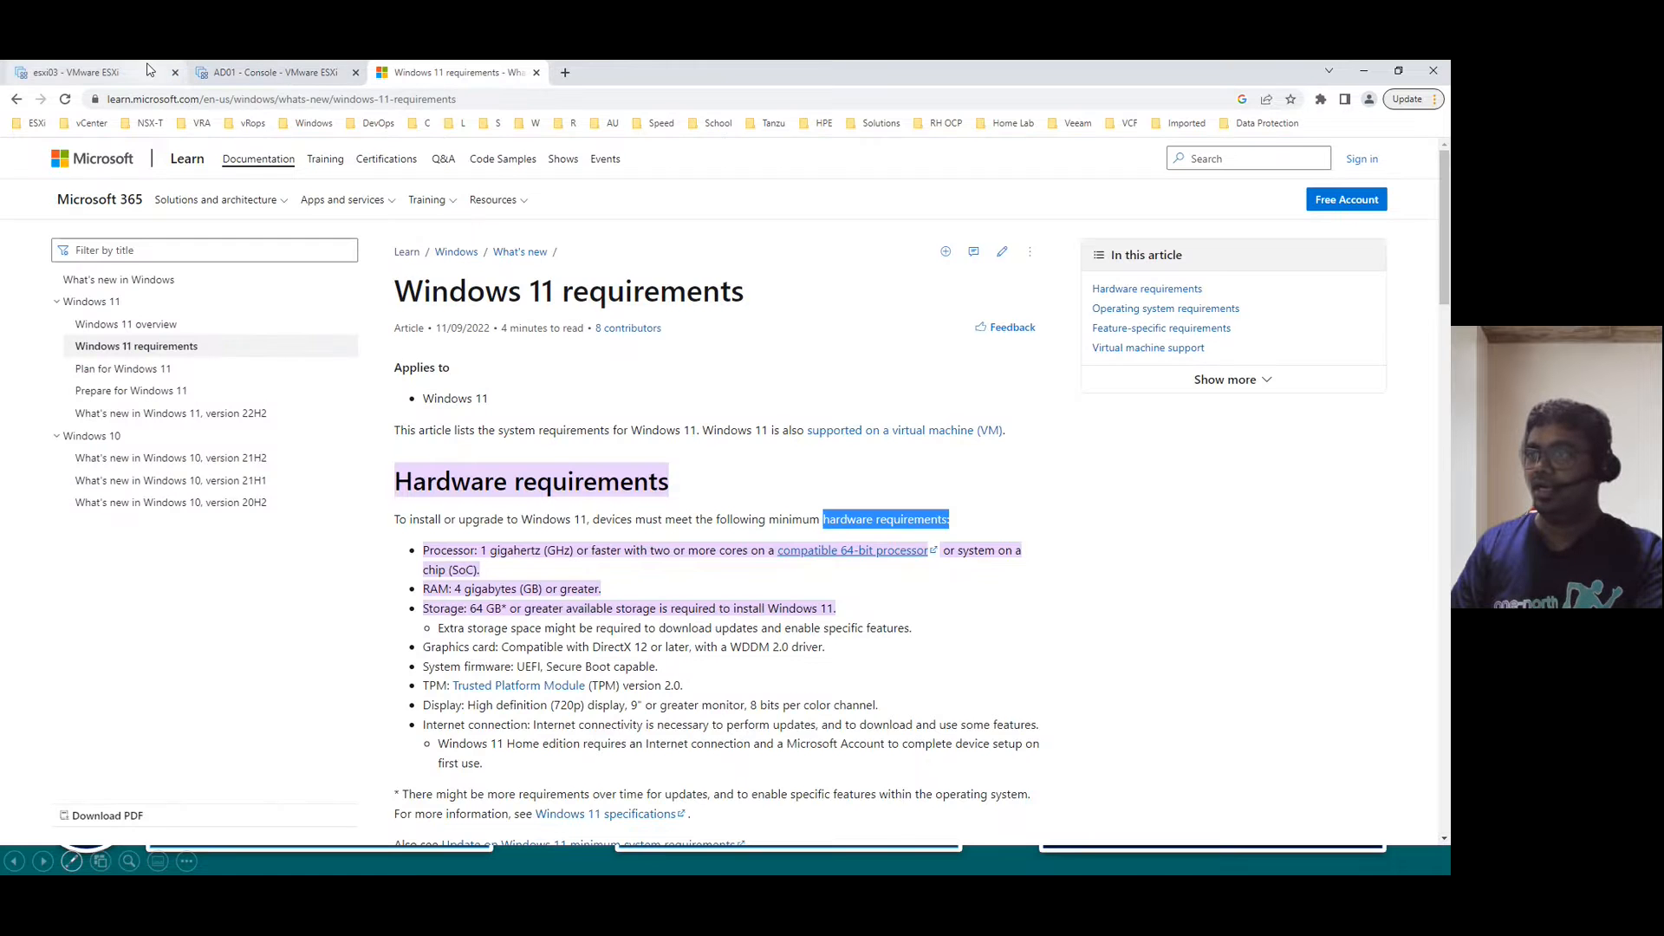
click(78, 73)
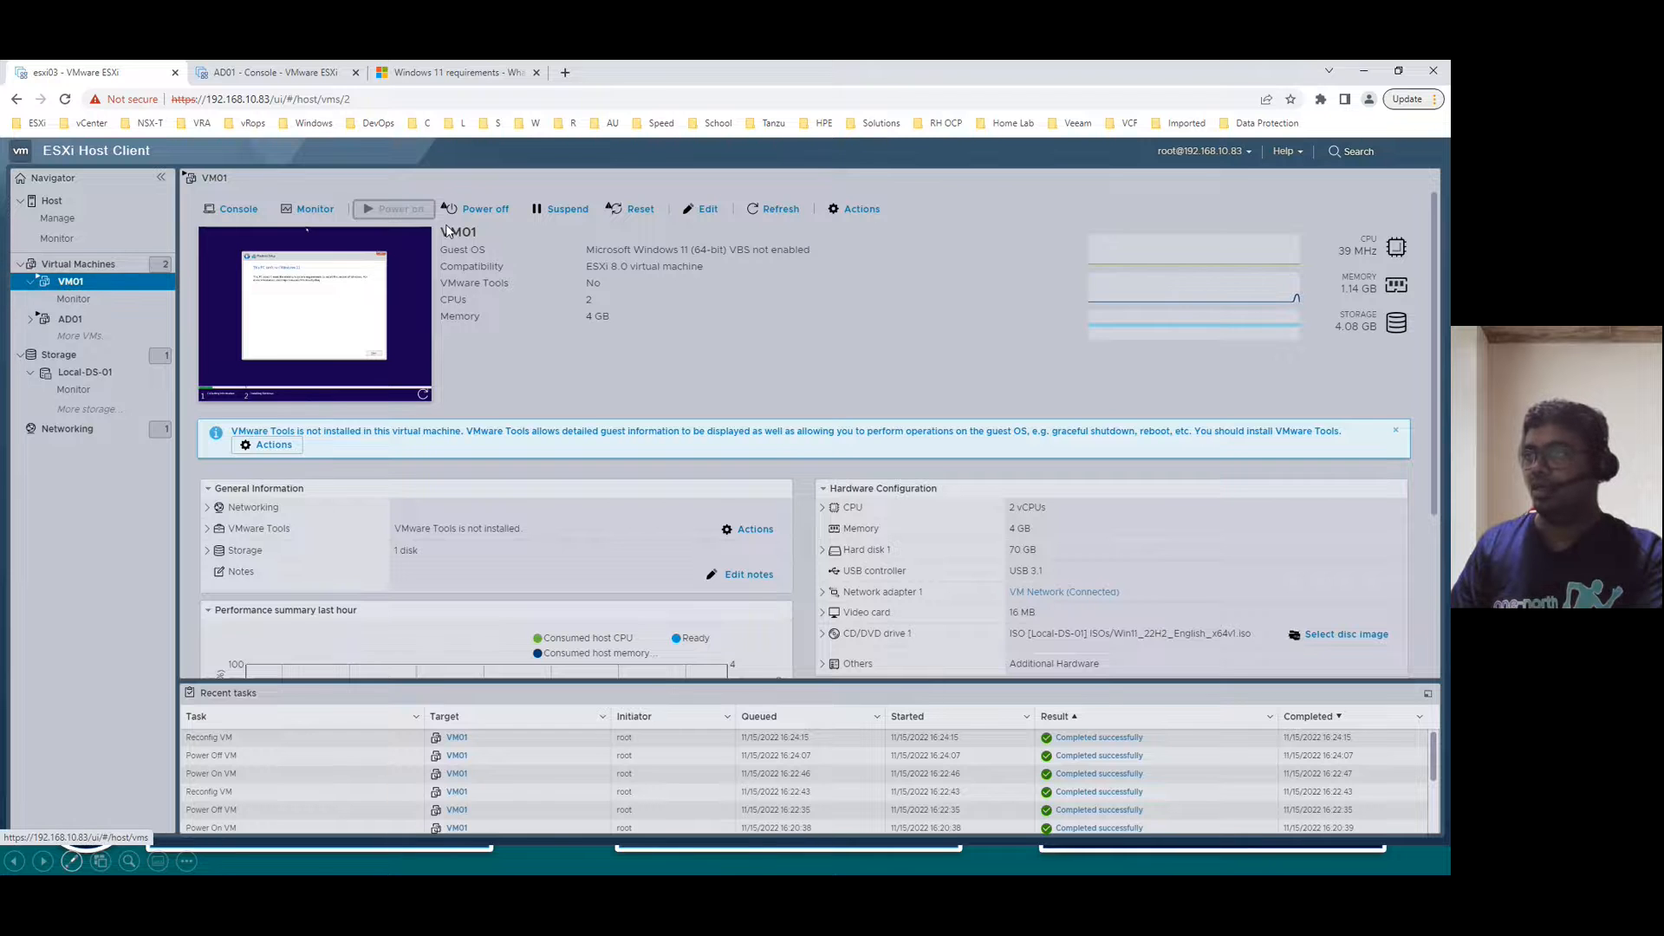
- Power off VM01, set 4 CPUs, 8 GB memory and a 100 GB disk, then power it on
click(491, 212)
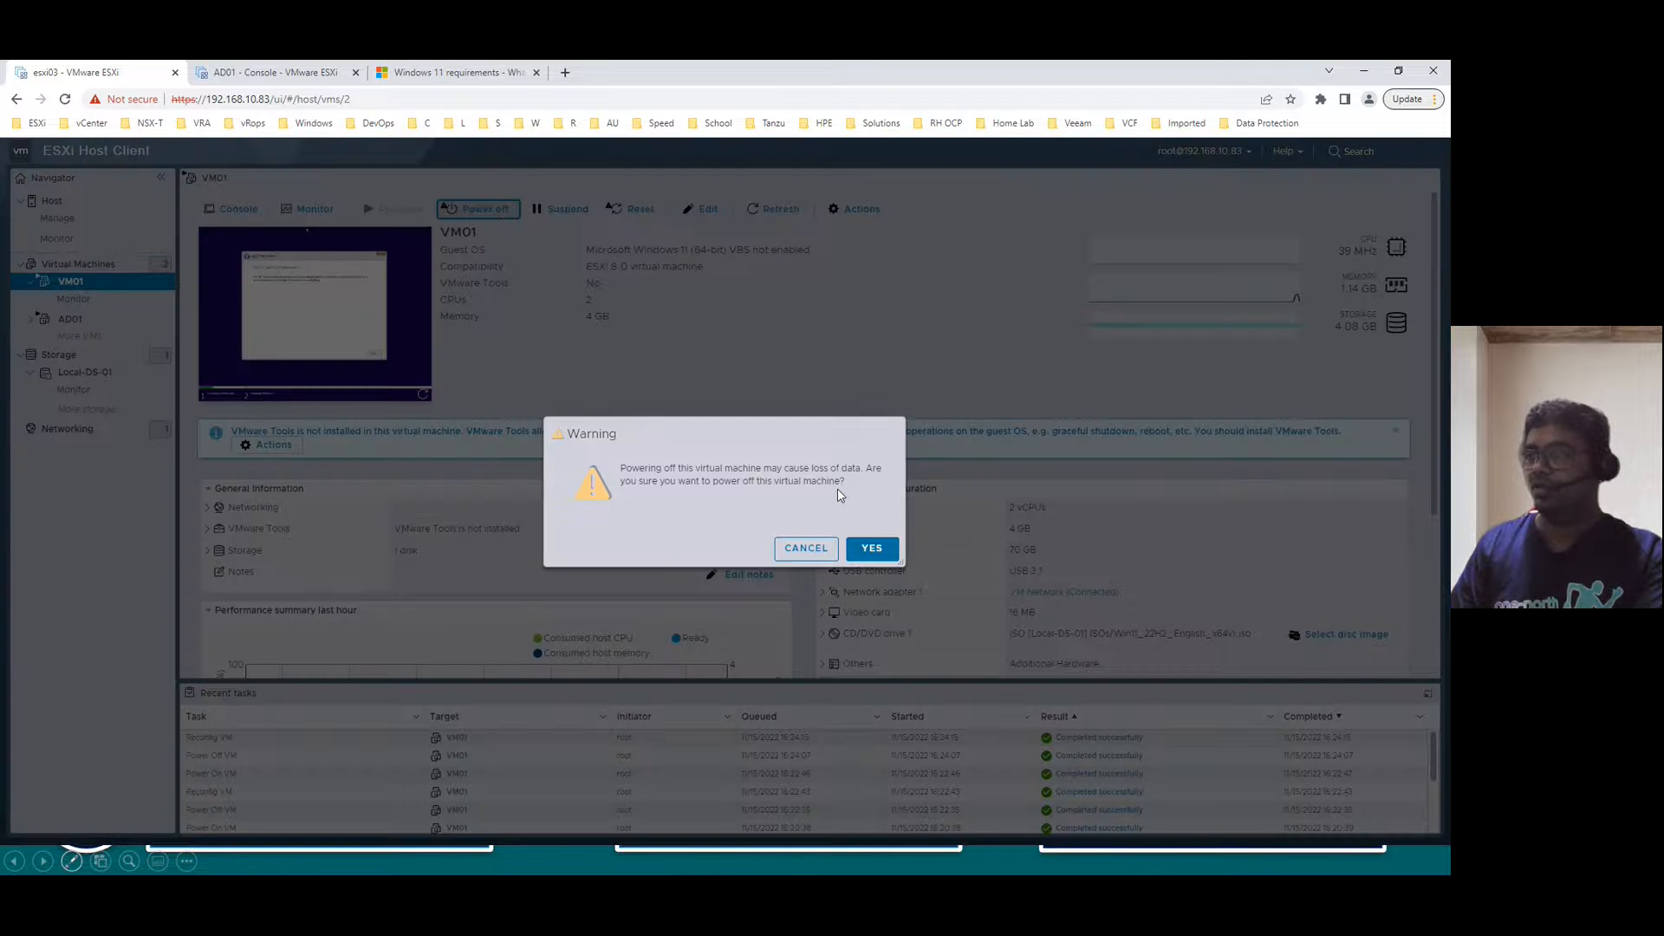
click(881, 556)
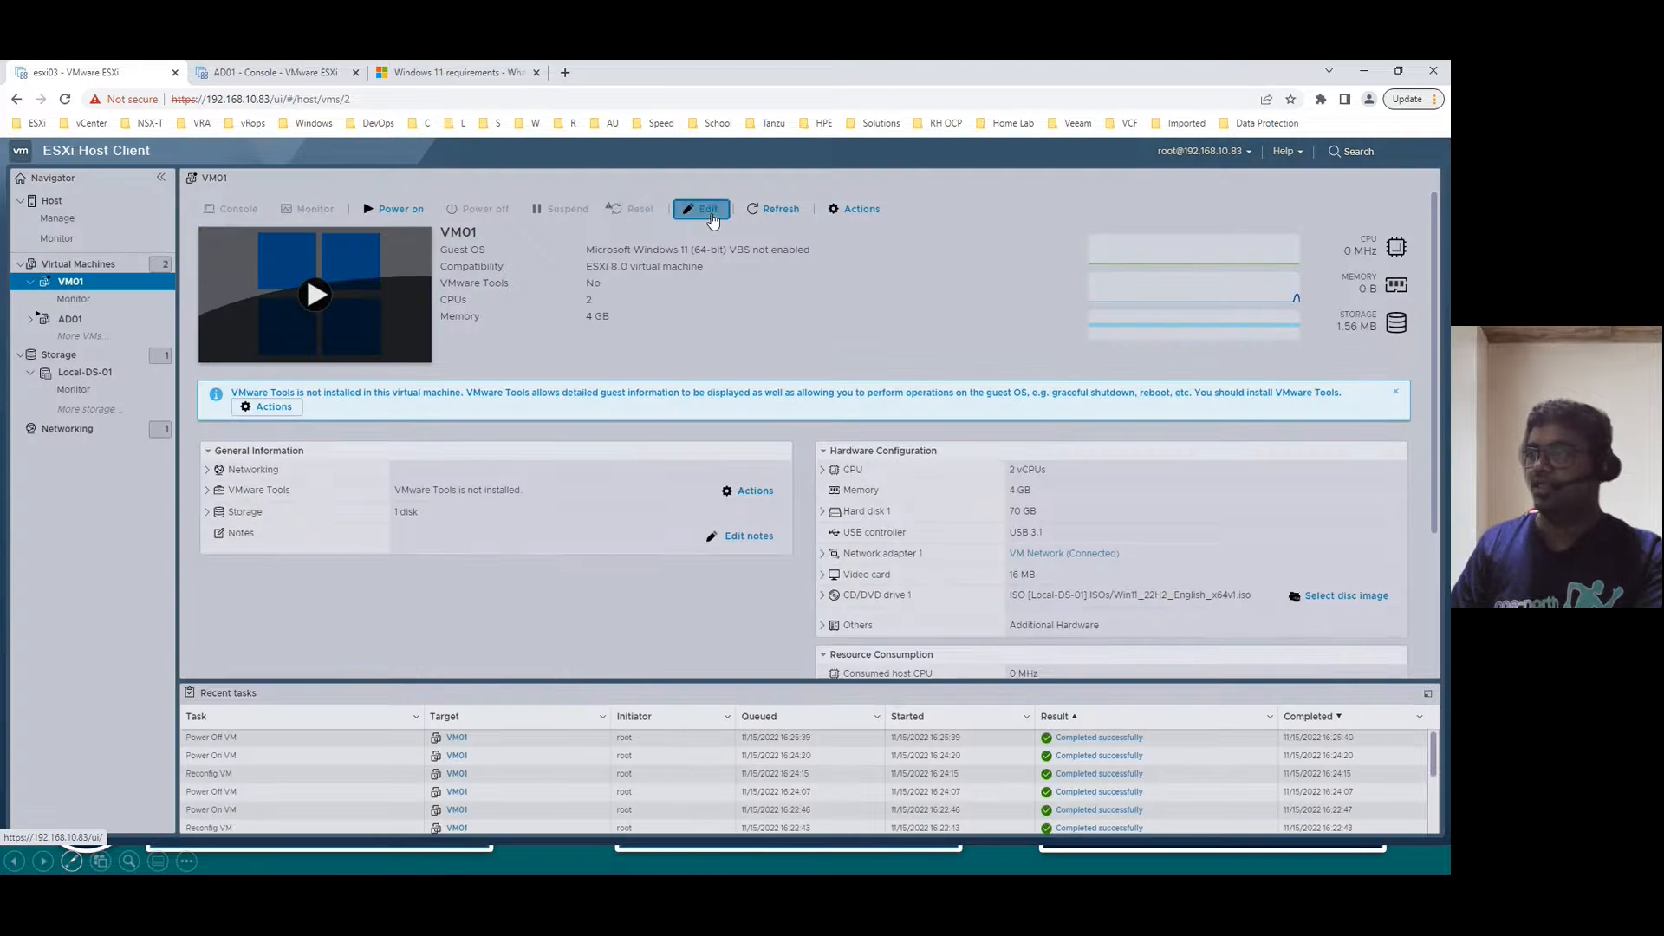
click(710, 210)
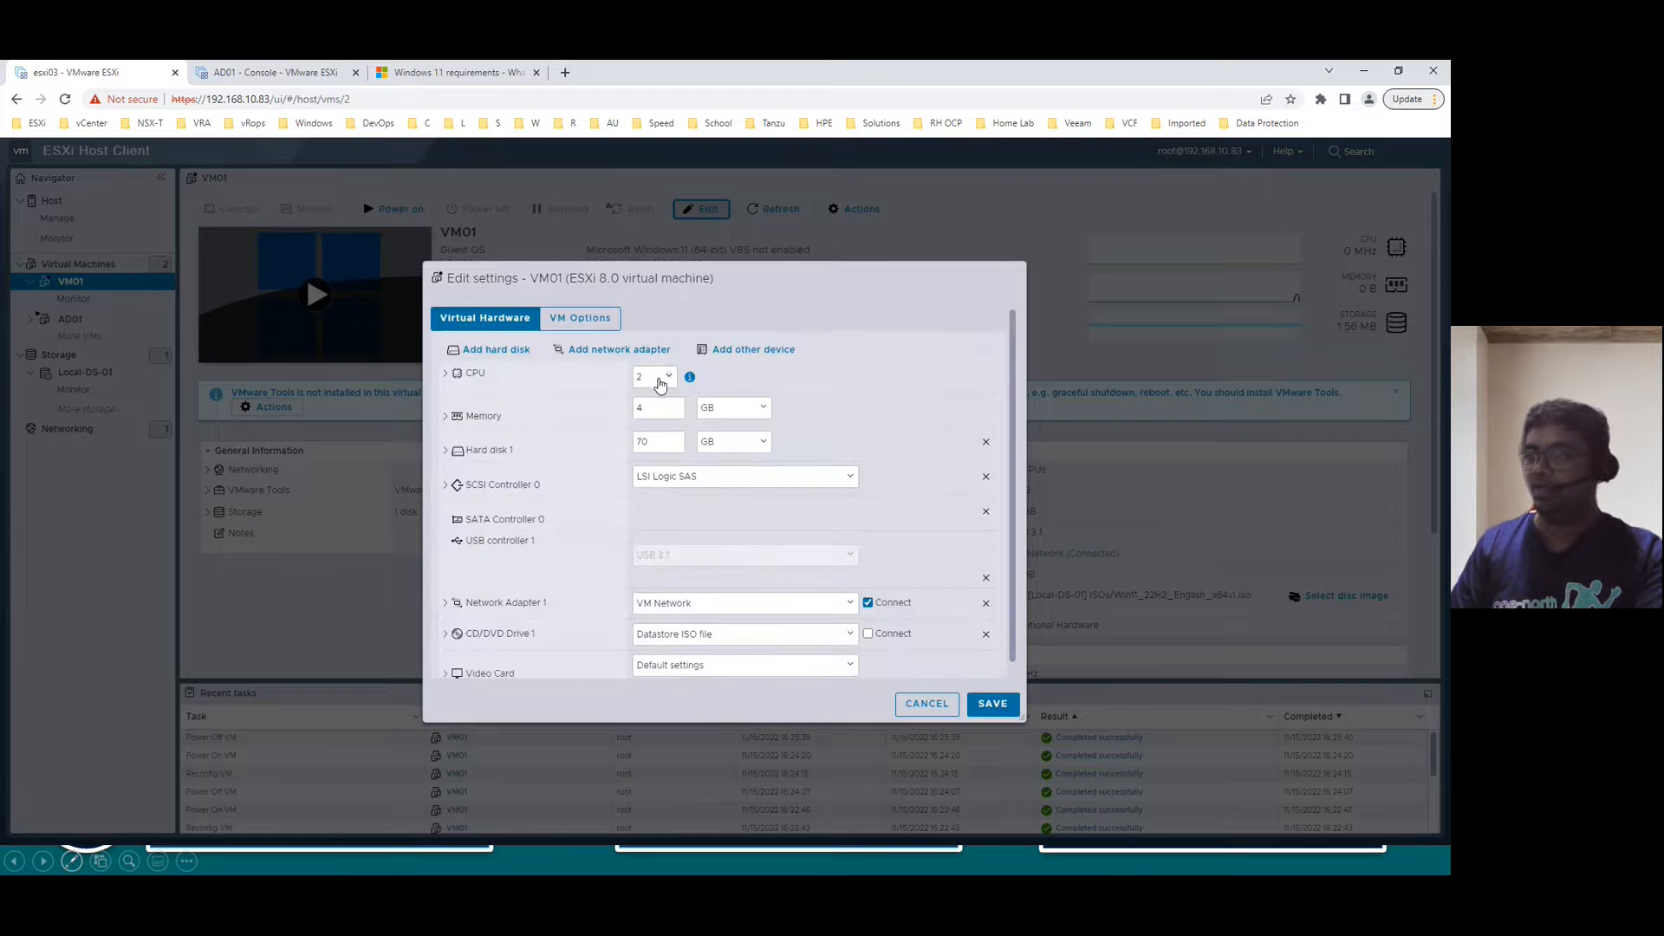
click(669, 379)
click(655, 427)
double_click(664, 408)
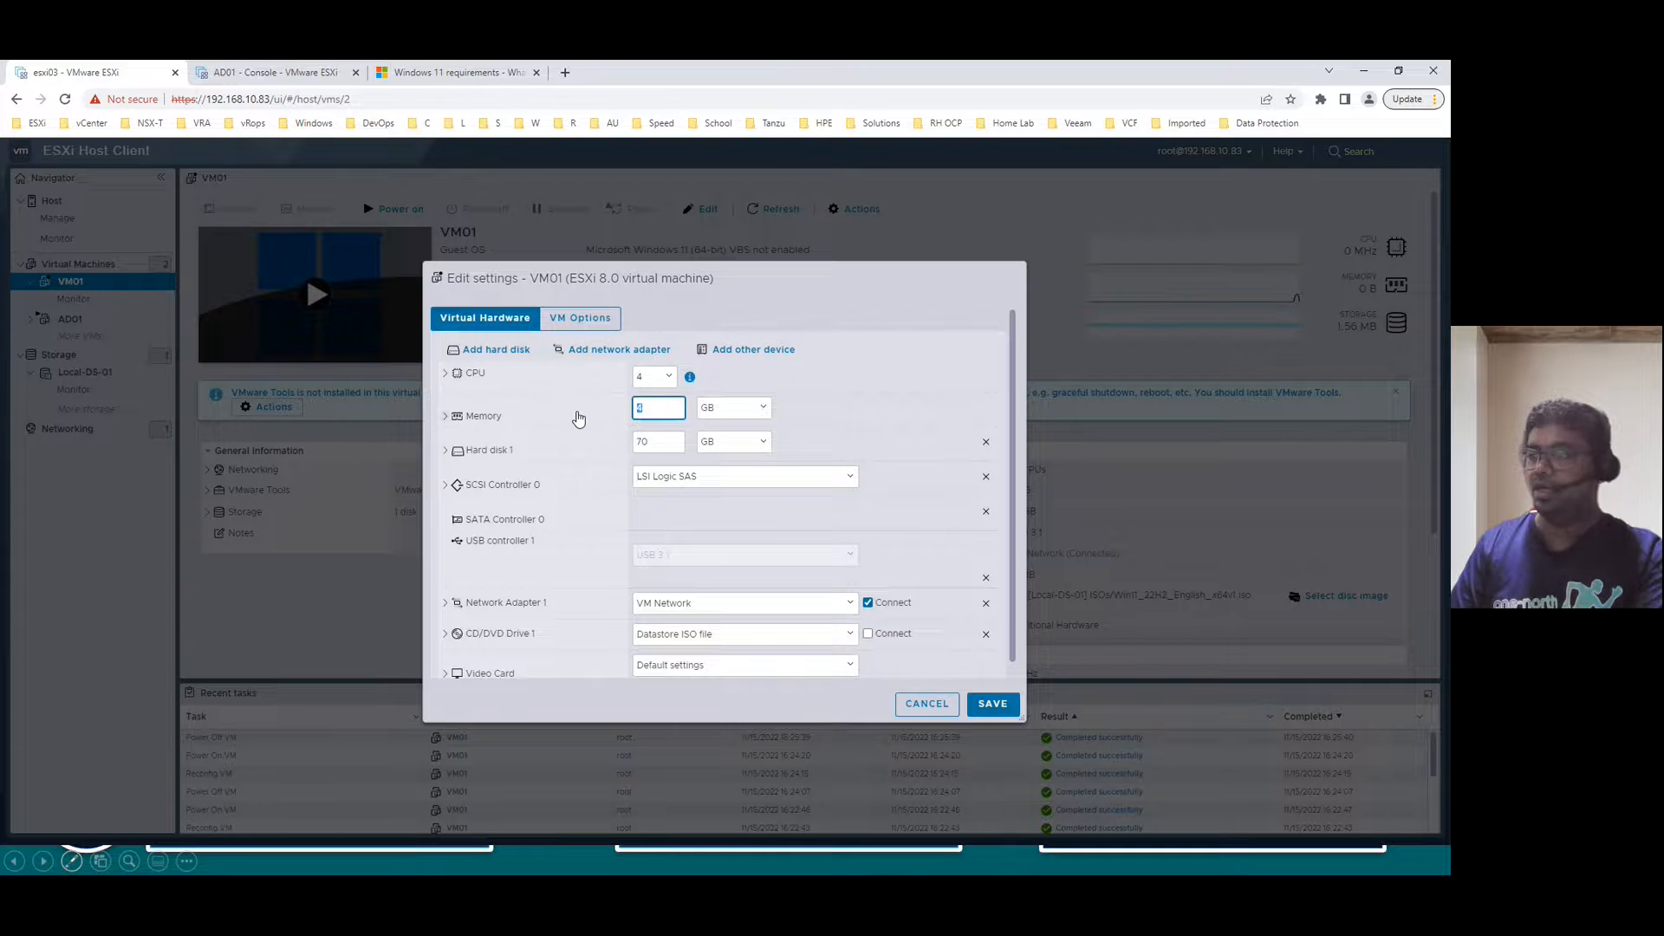
text(8)
key(Tab)
text(00)
click(993, 706)
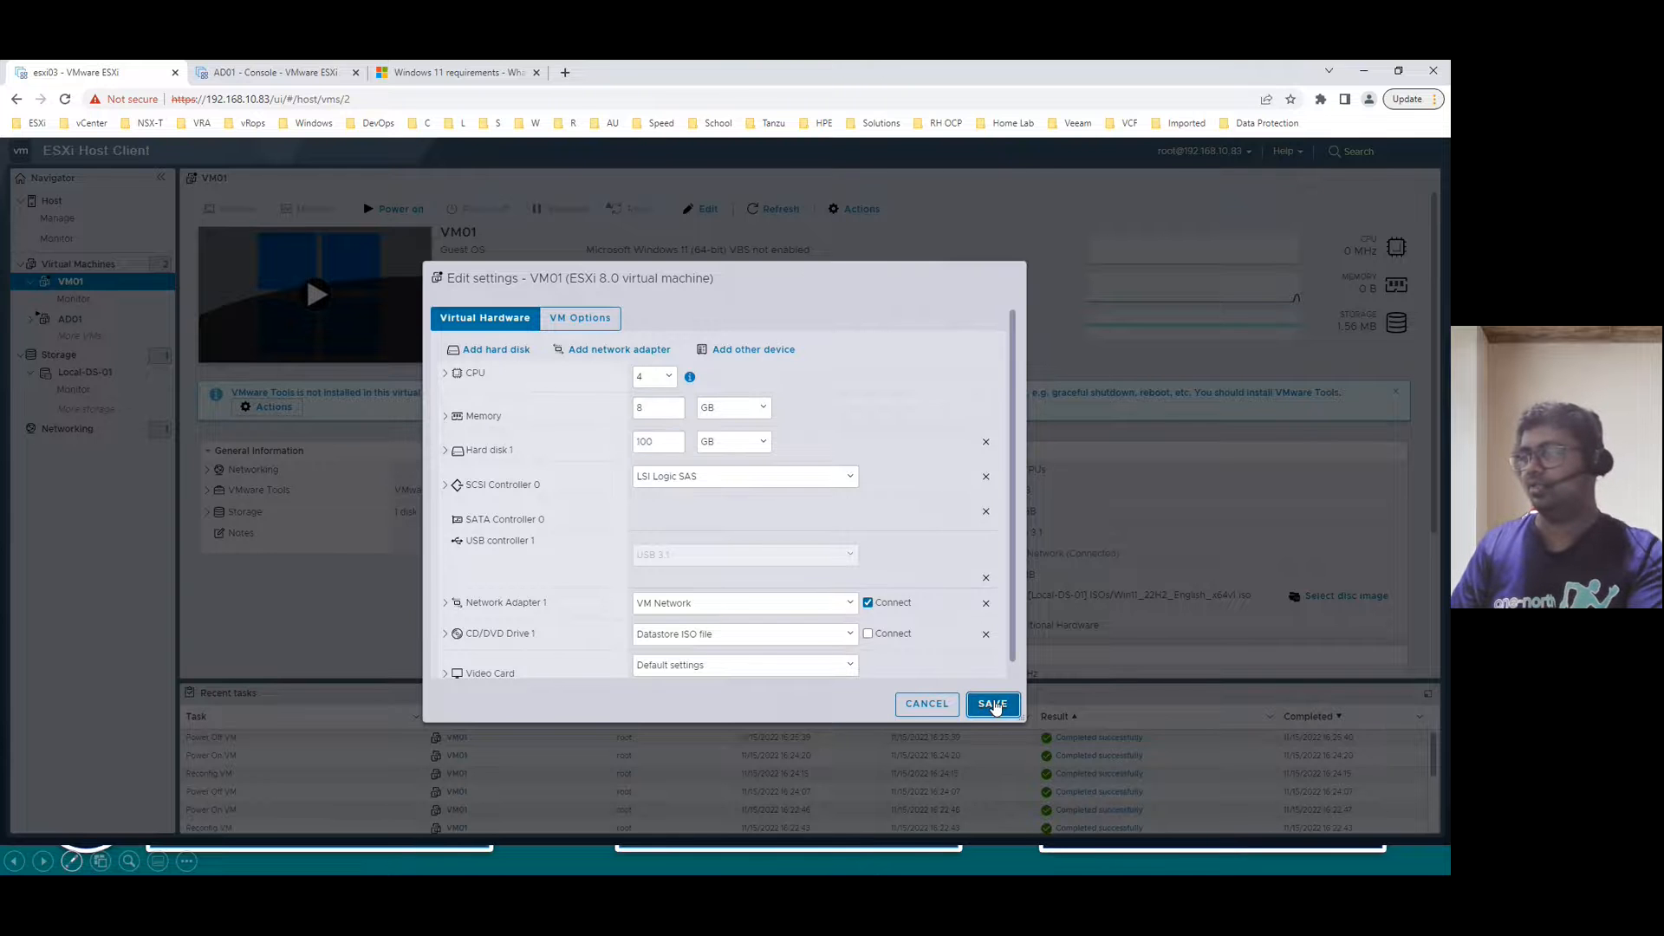
click(394, 211)
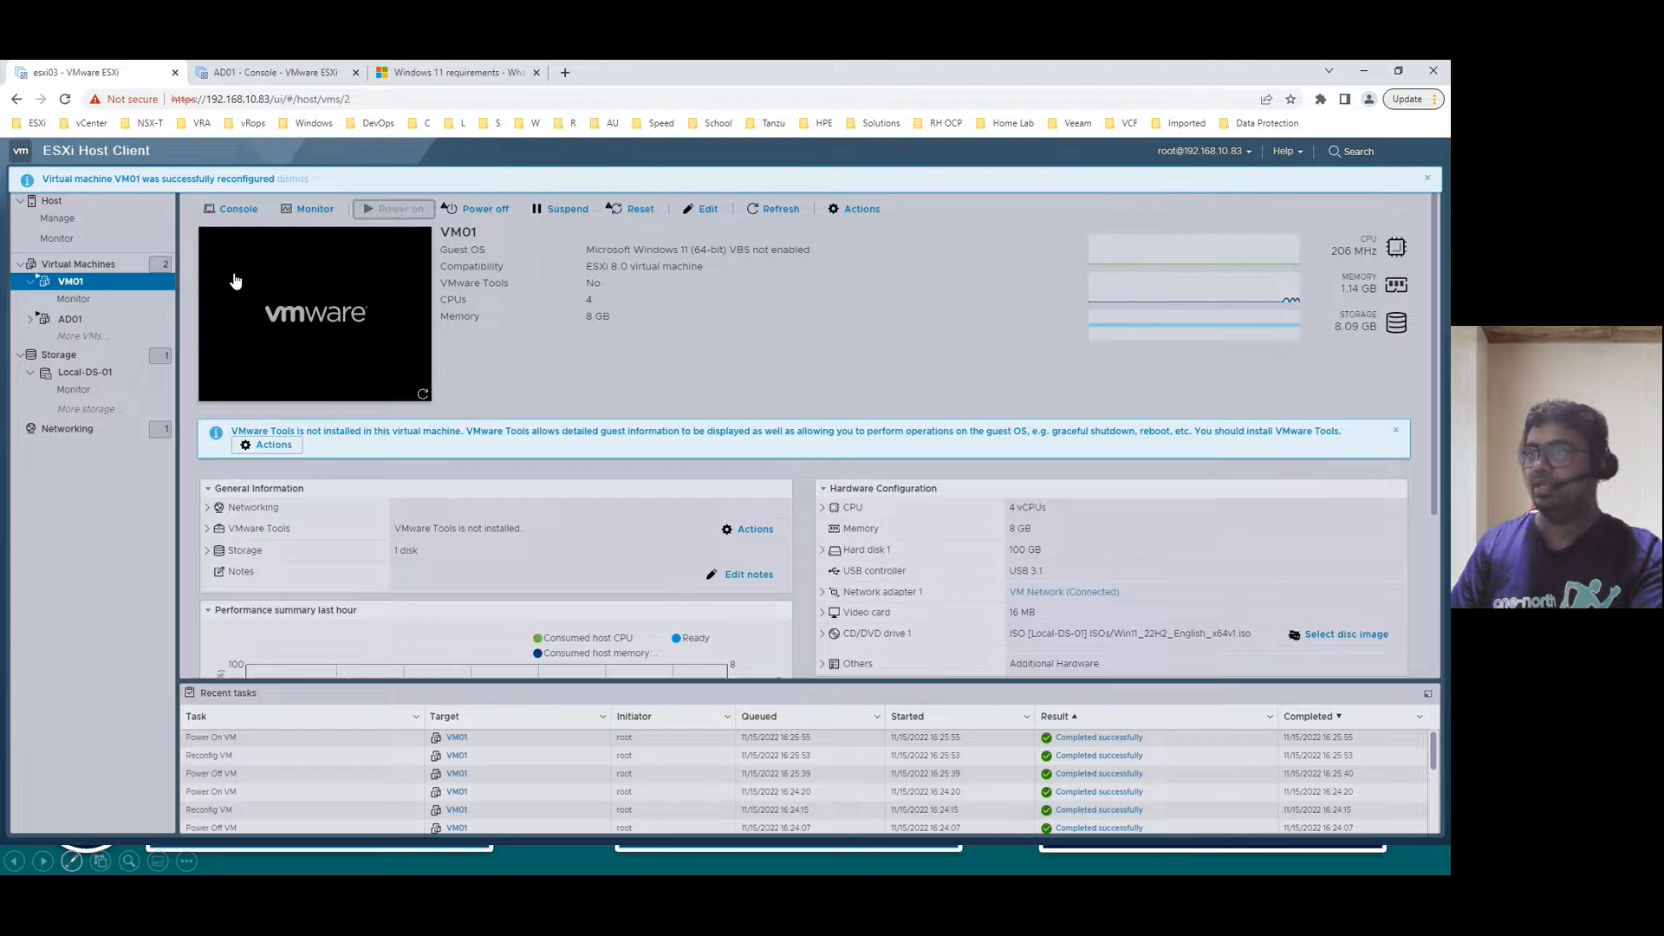
- Open VM01's console in a new browser tab
click(236, 209)
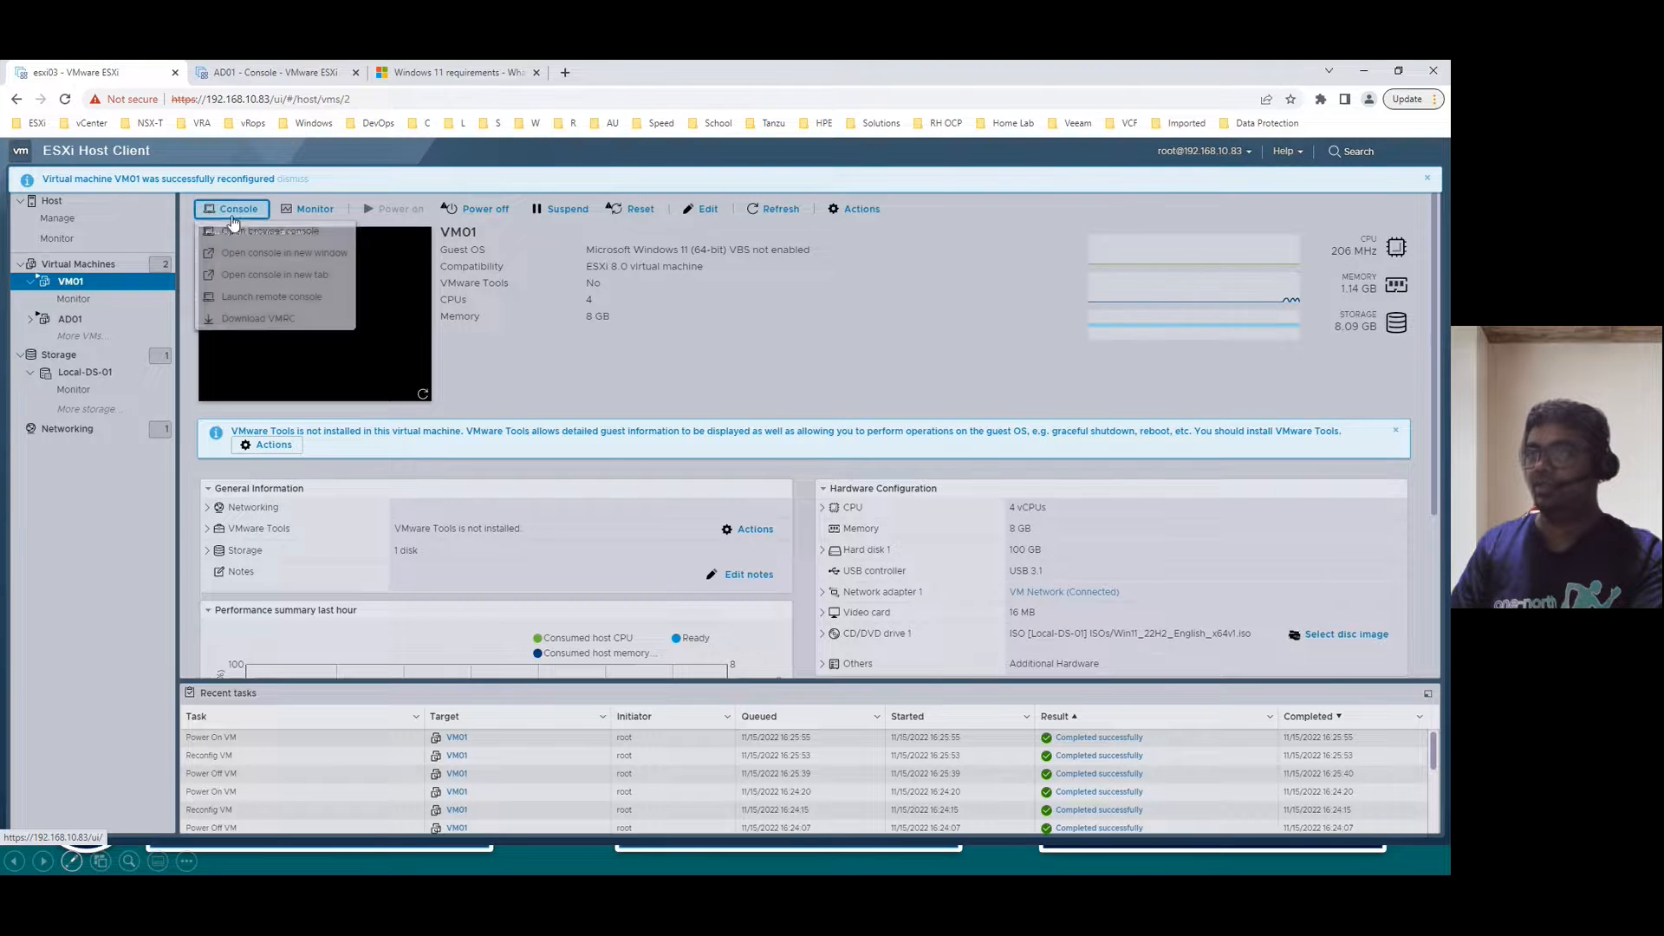
click(271, 255)
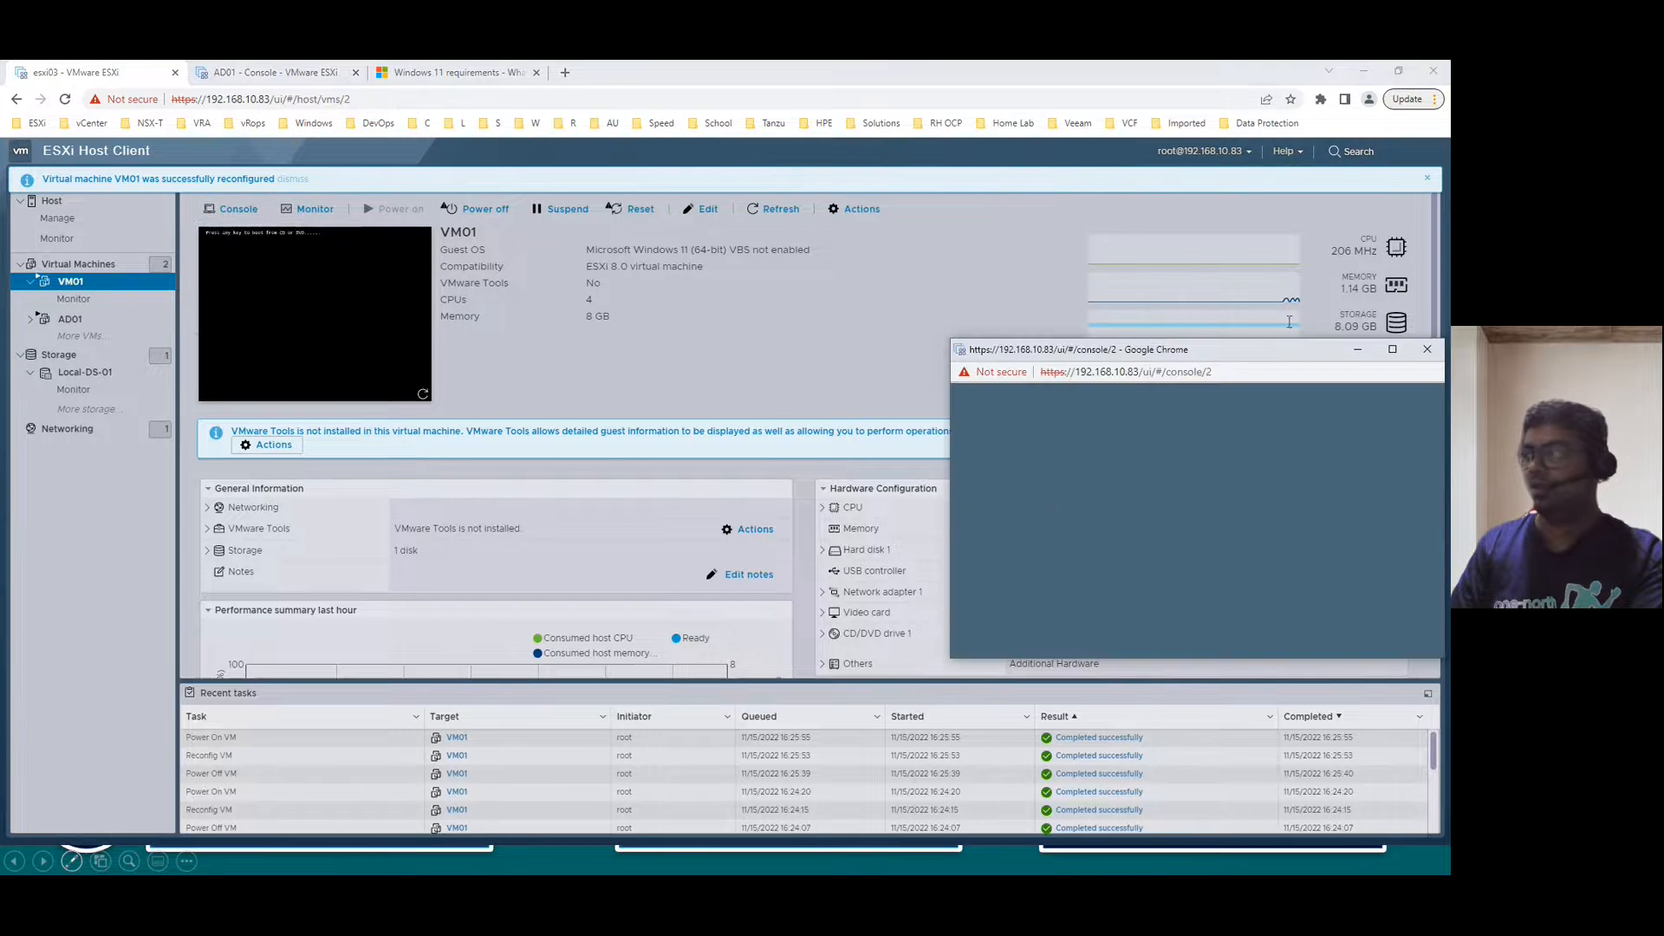
click(502, 263)
click(236, 209)
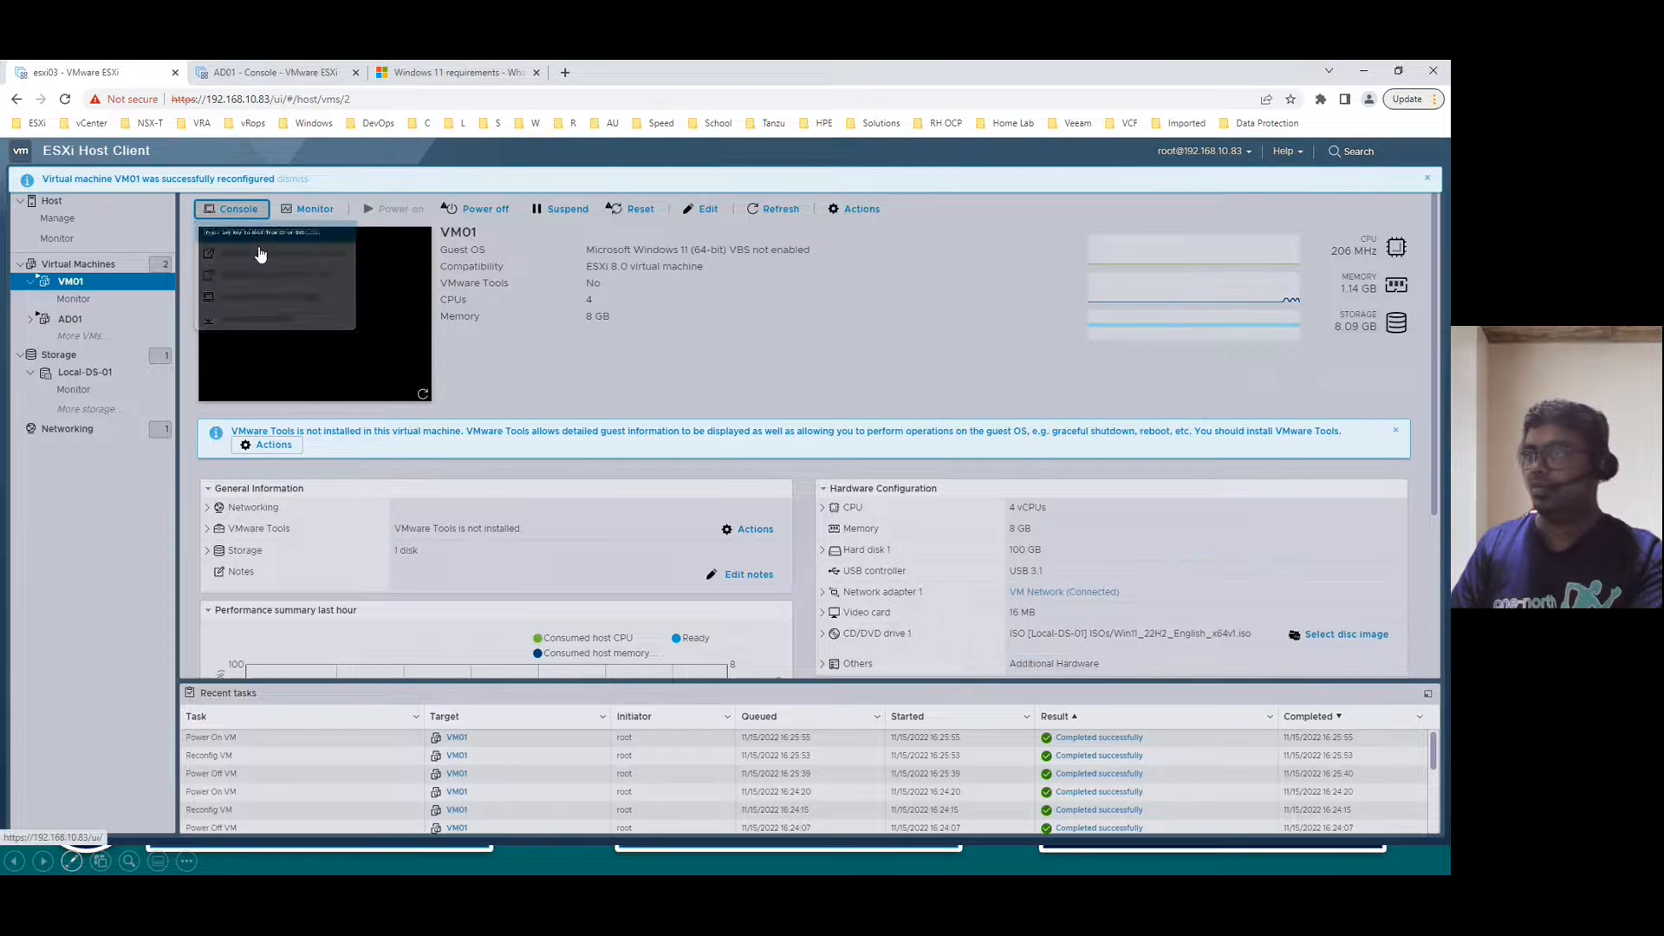
click(265, 276)
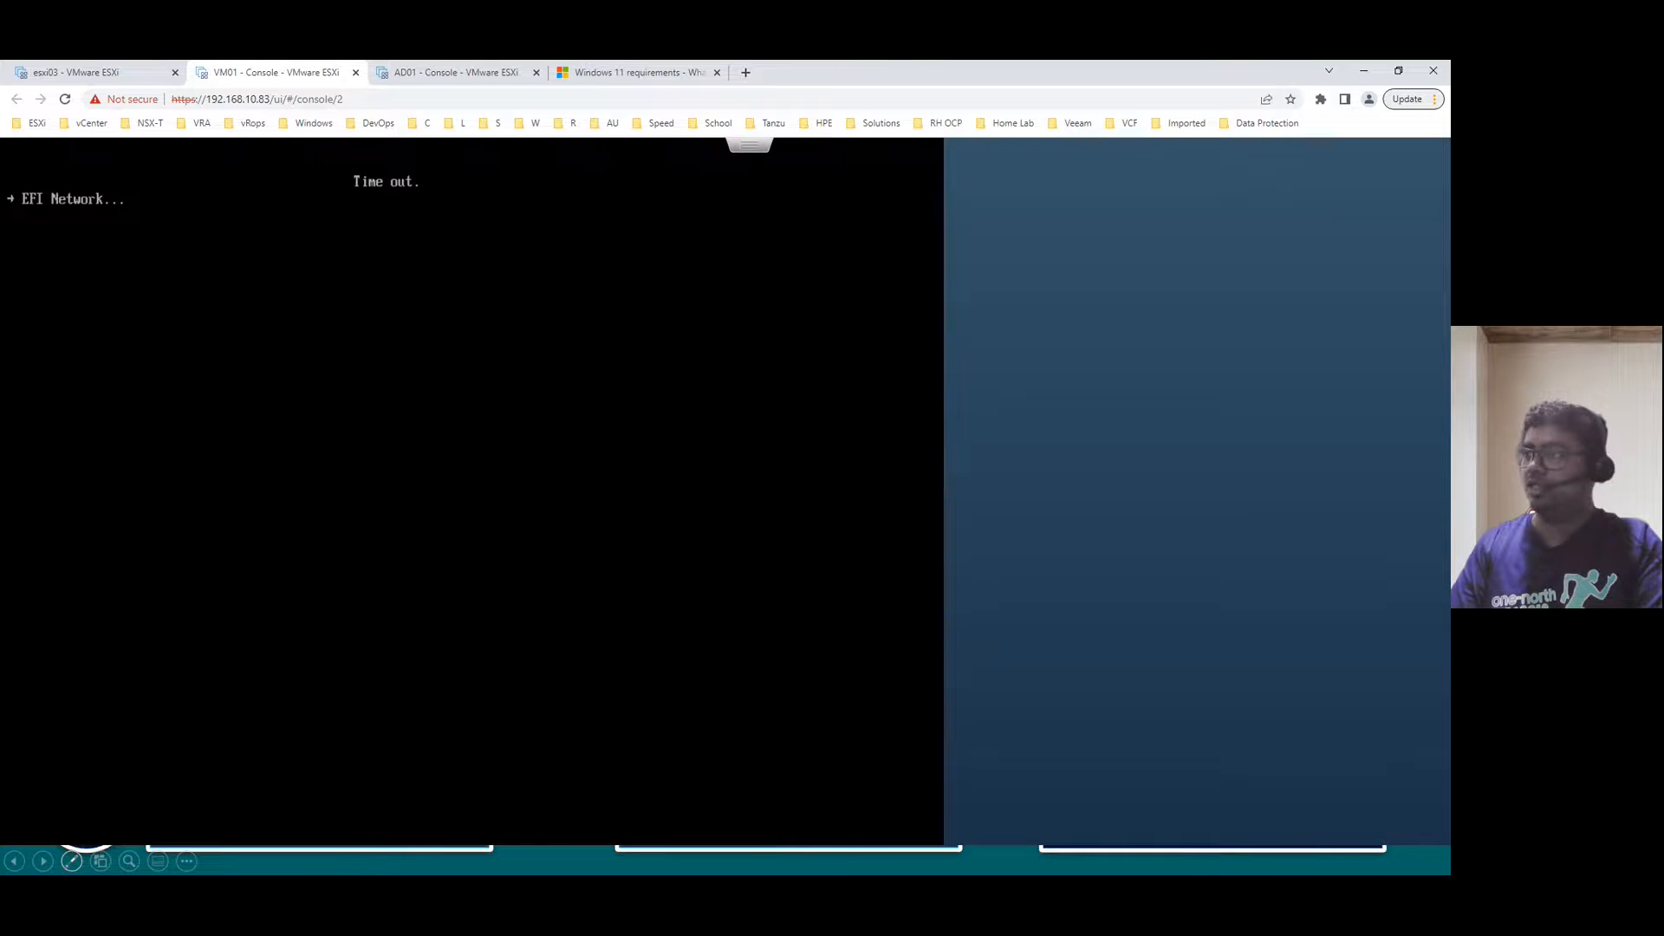
- Send Ctrl-Alt-Delete to VM01 and boot it from the Windows installation disc
click(771, 149)
mouse_move(820, 198)
mouse_move(1029, 249)
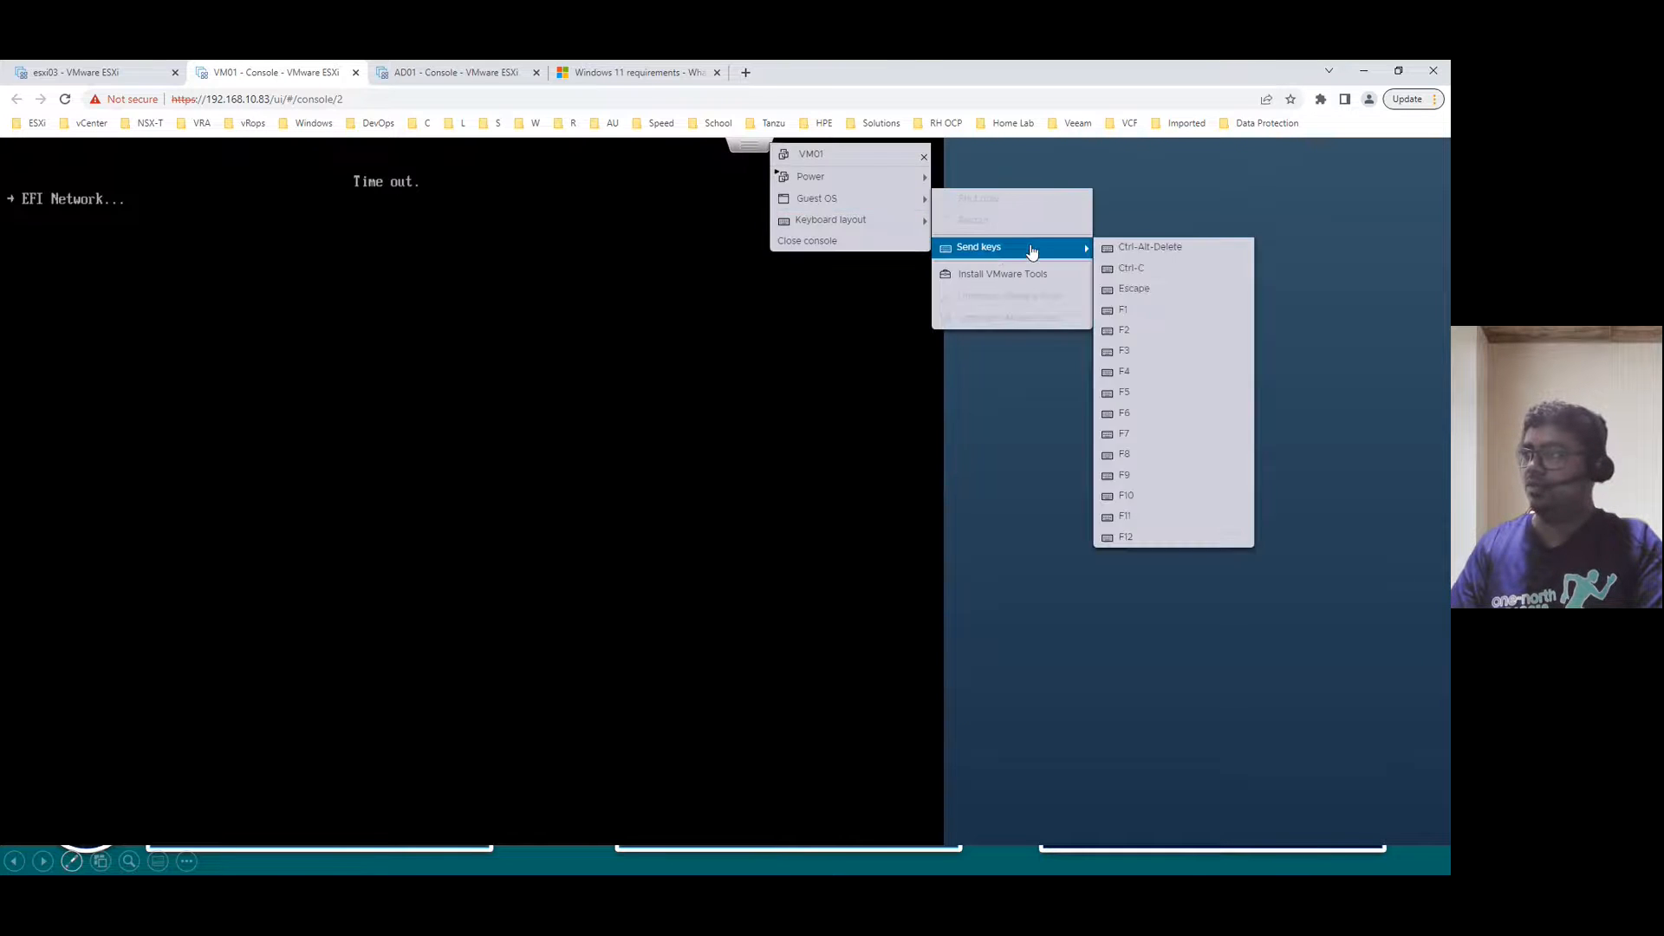
click(1151, 248)
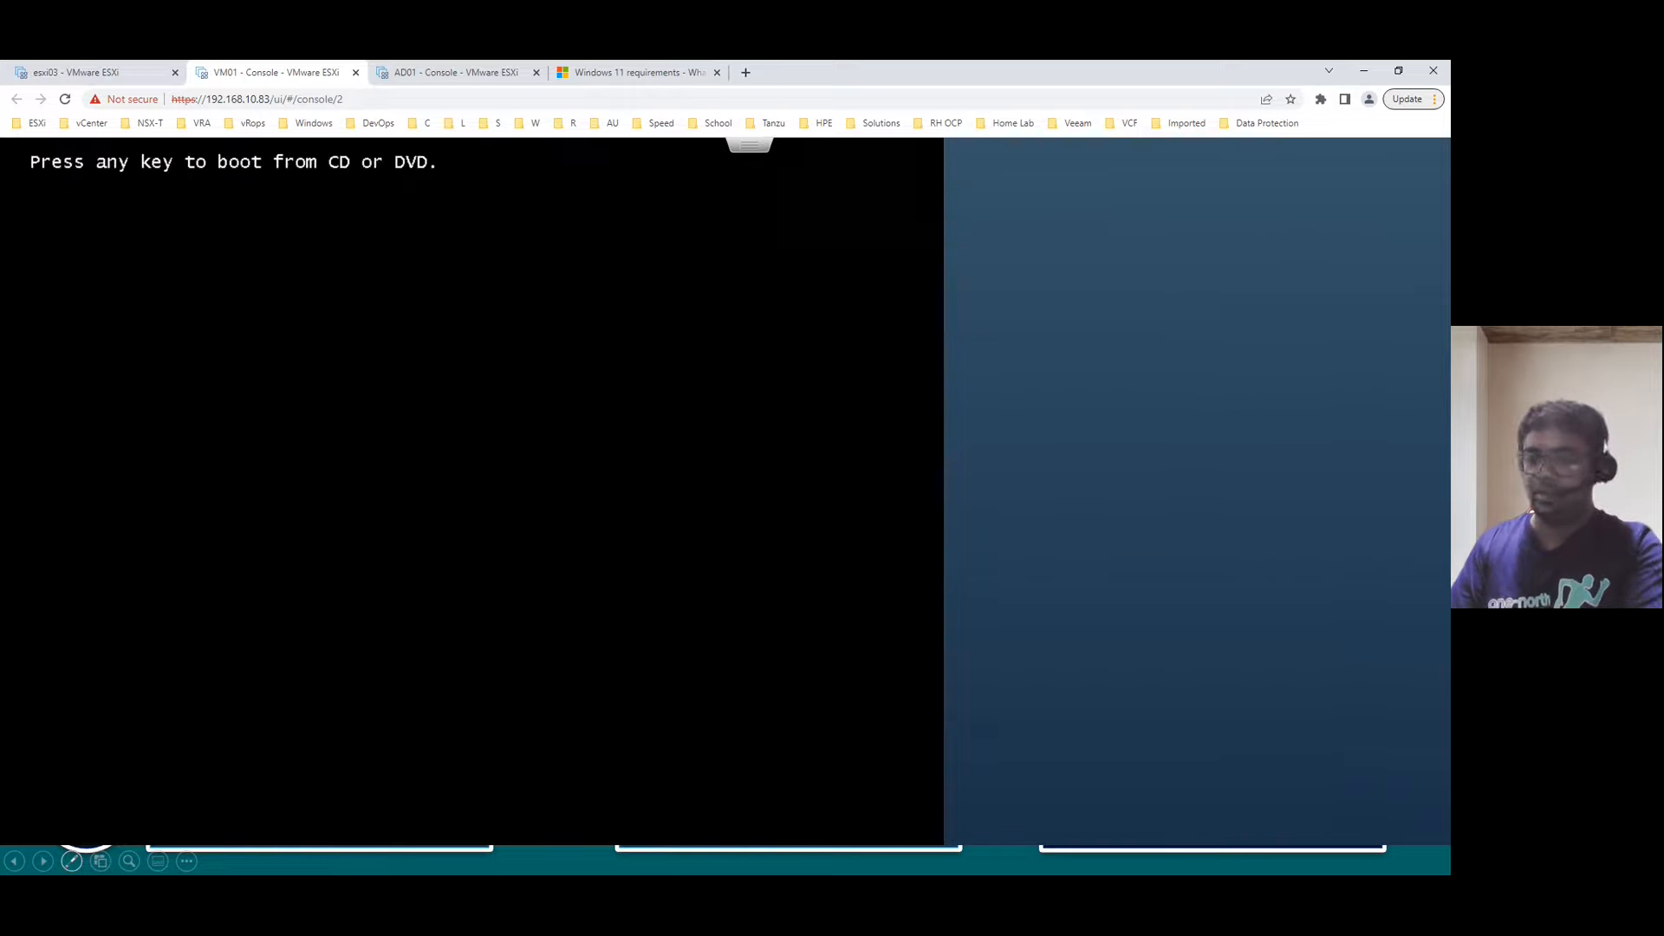
key(Return)
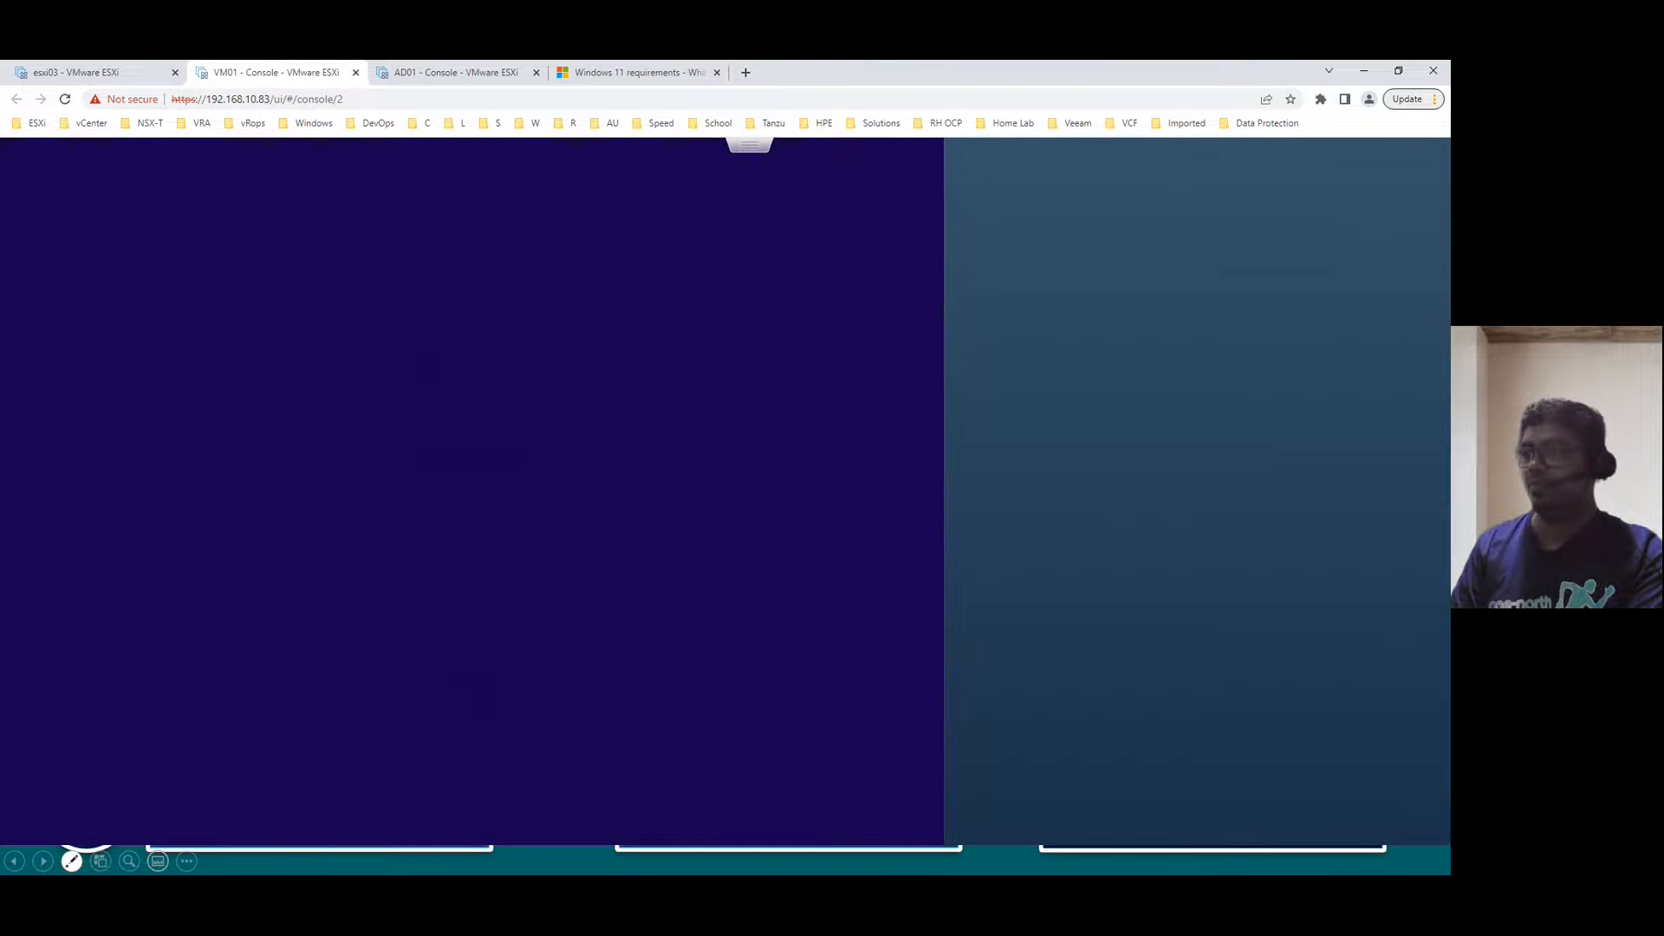
- Rerun Windows Setup with no product key and Windows 11 Home
click(719, 646)
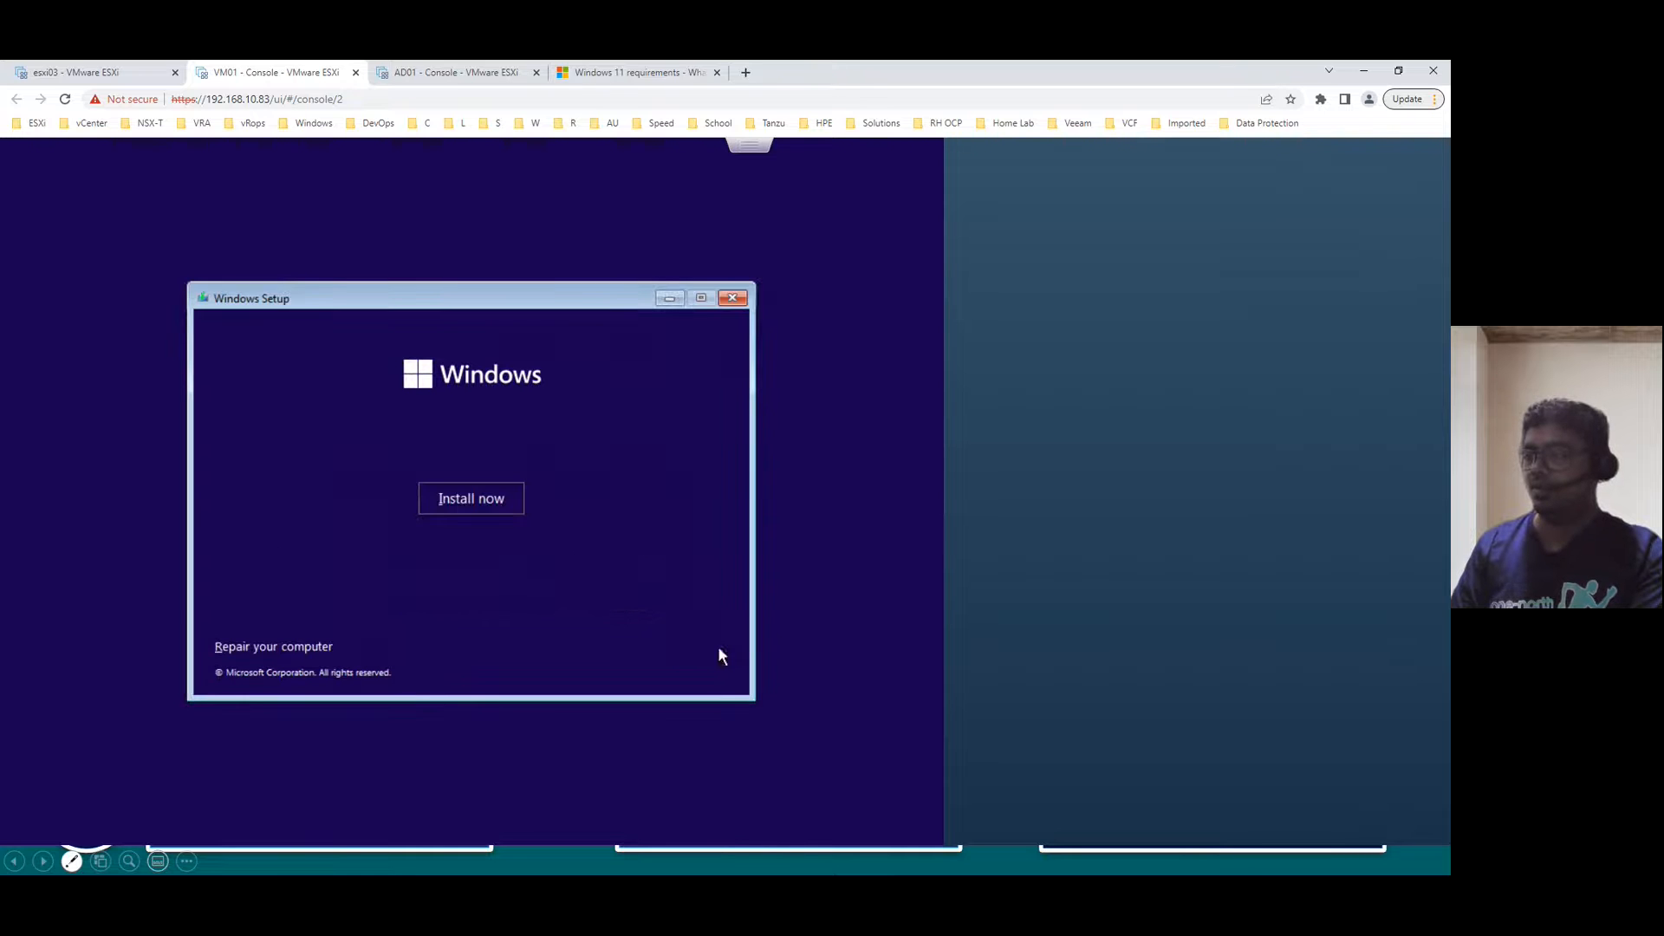
click(469, 496)
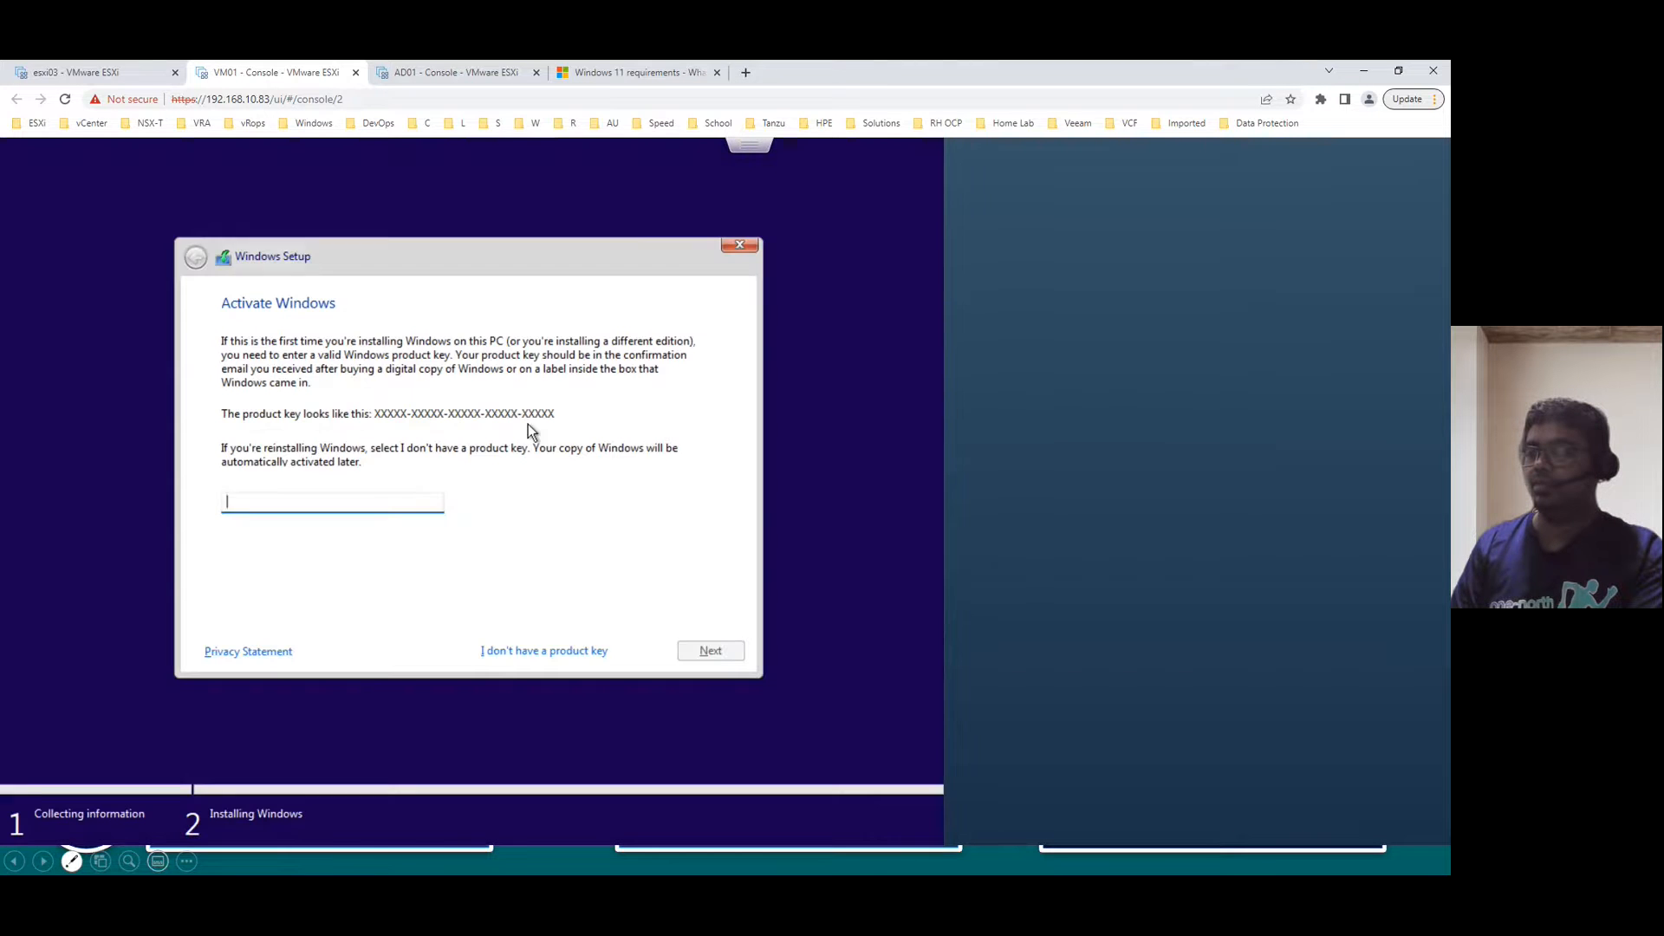
click(555, 652)
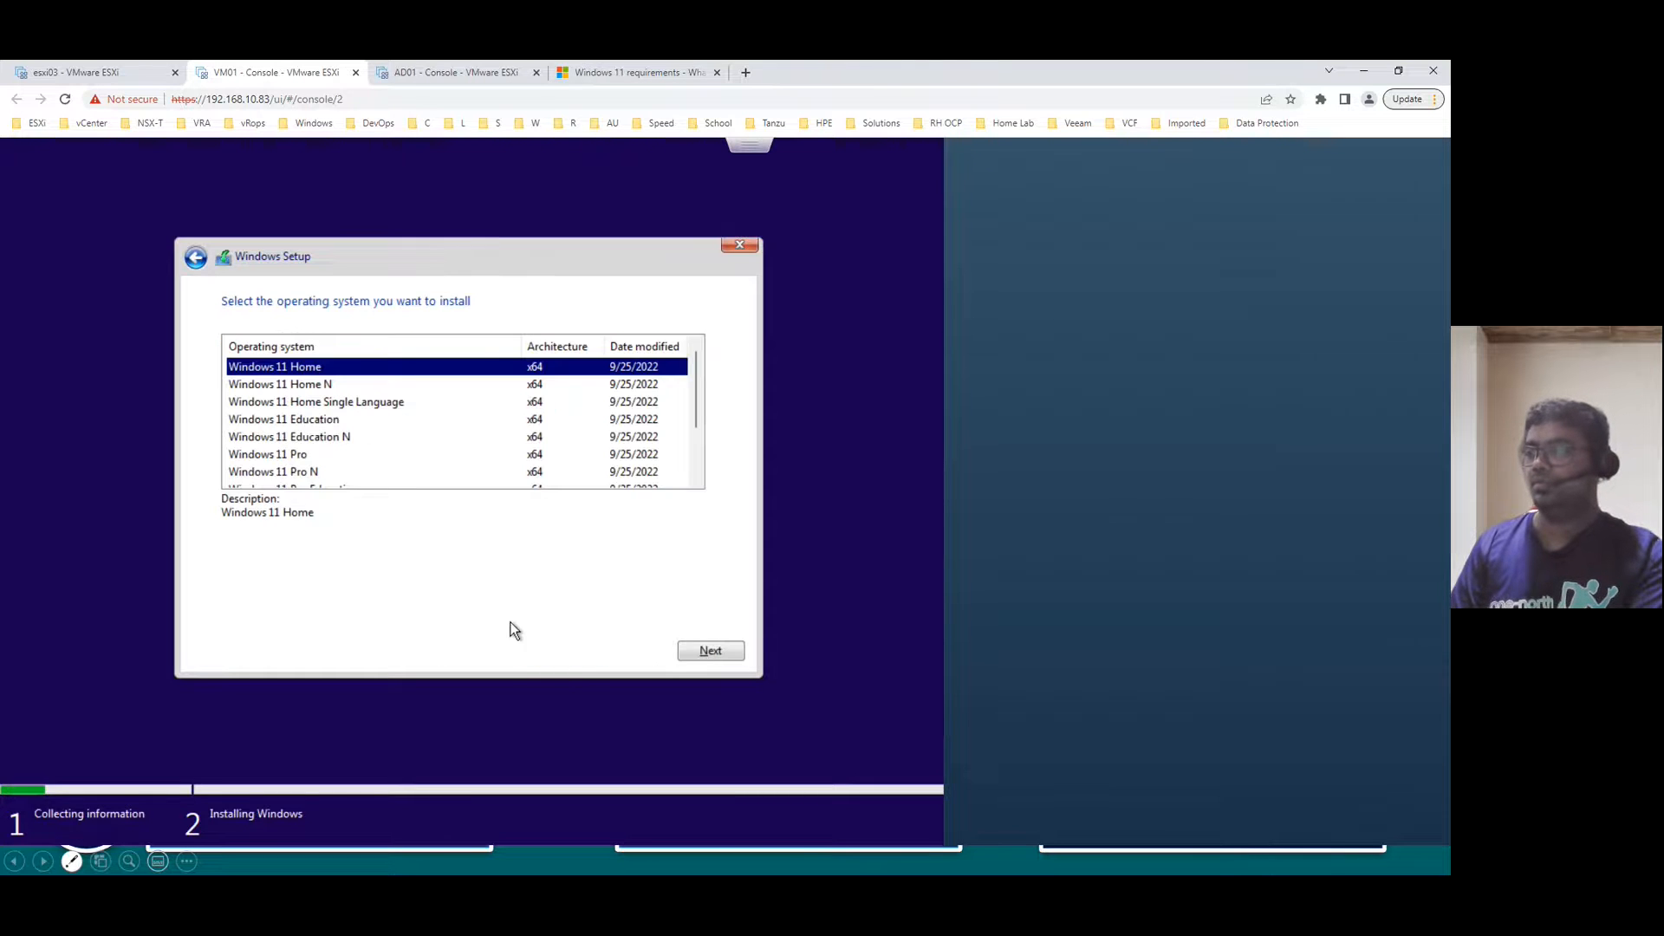
click(711, 652)
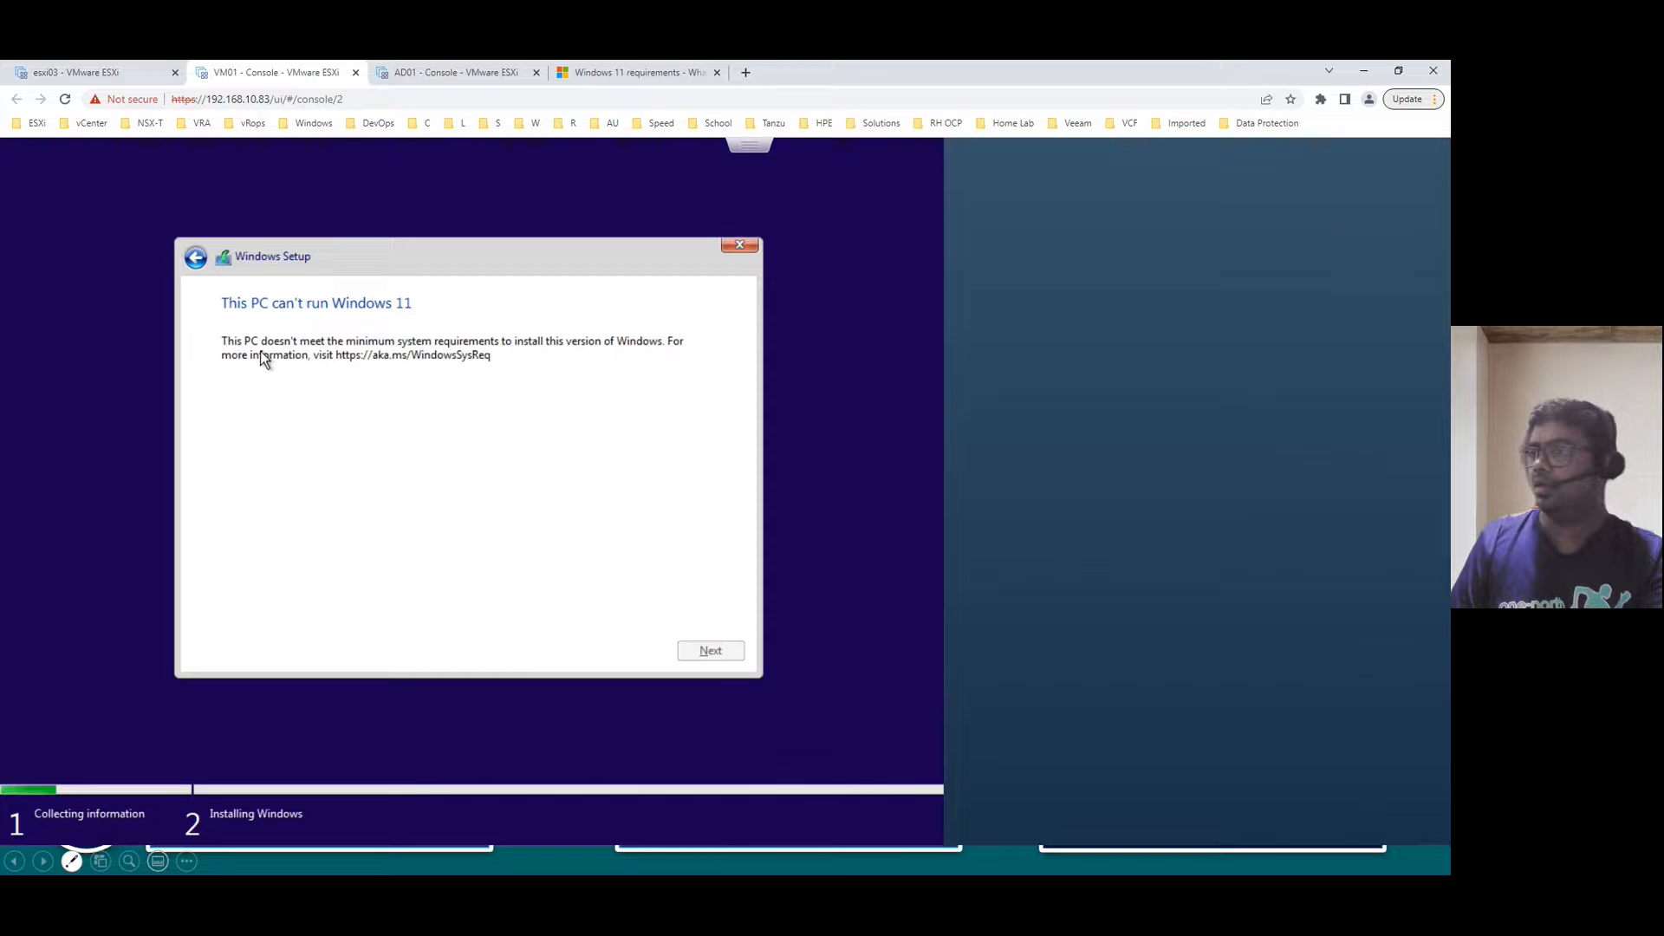
- Check VM01's summary for the 'VBS not enabled' guest OS note, then begin quitting Setup
click(130, 73)
drag(690, 252, 821, 245)
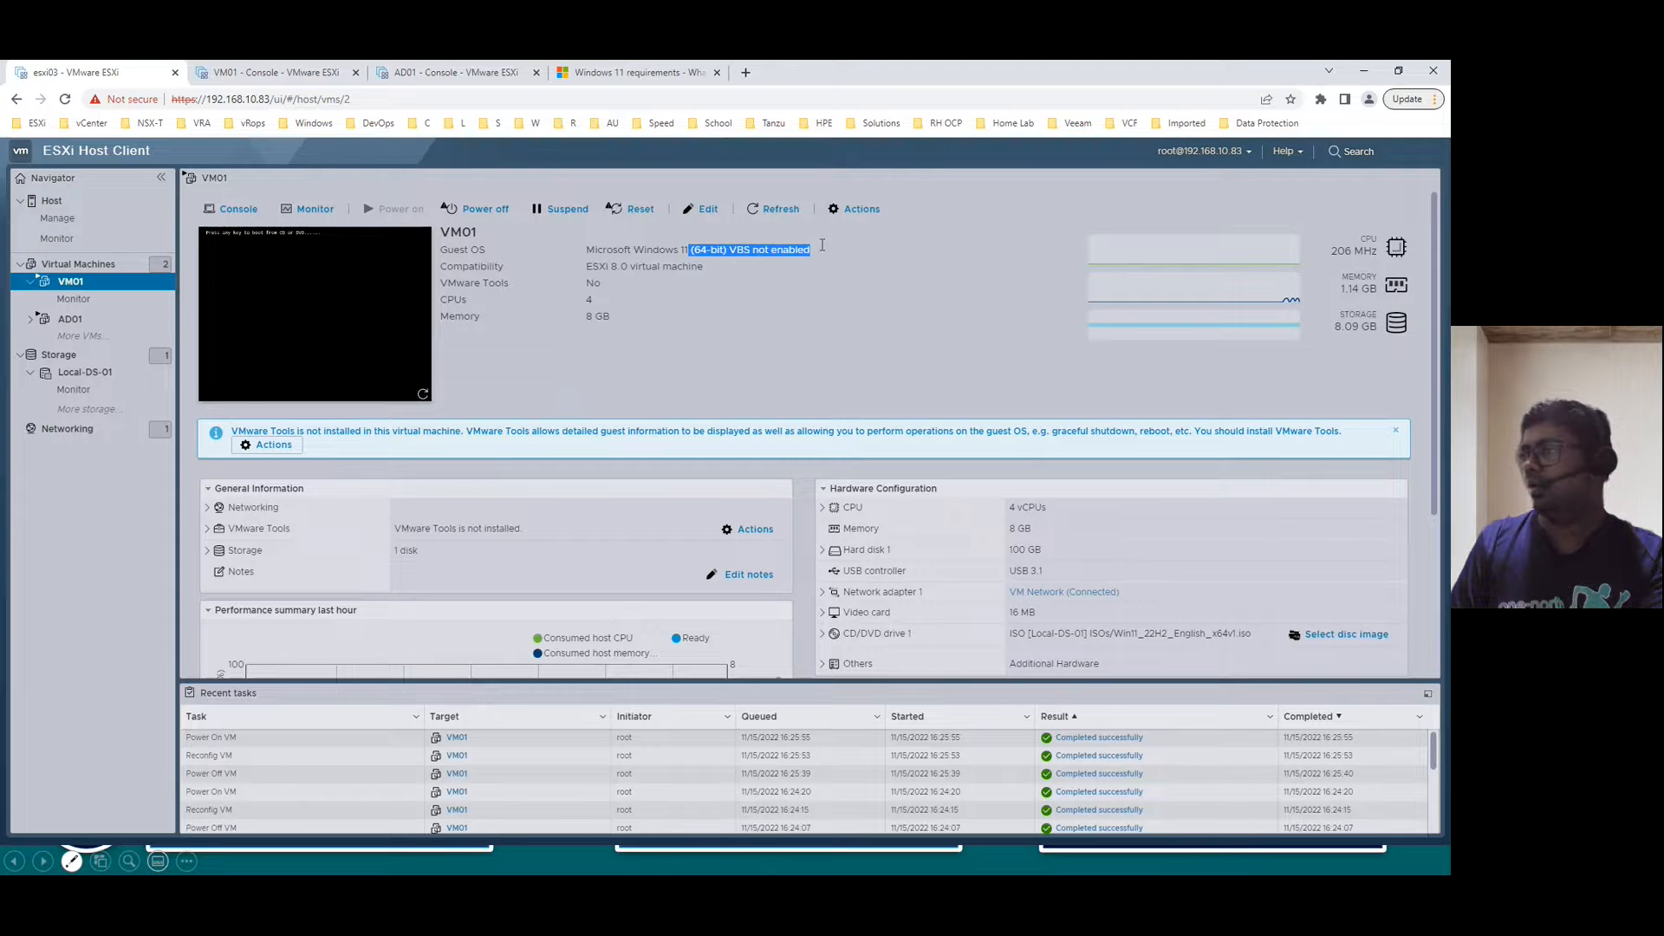
click(276, 72)
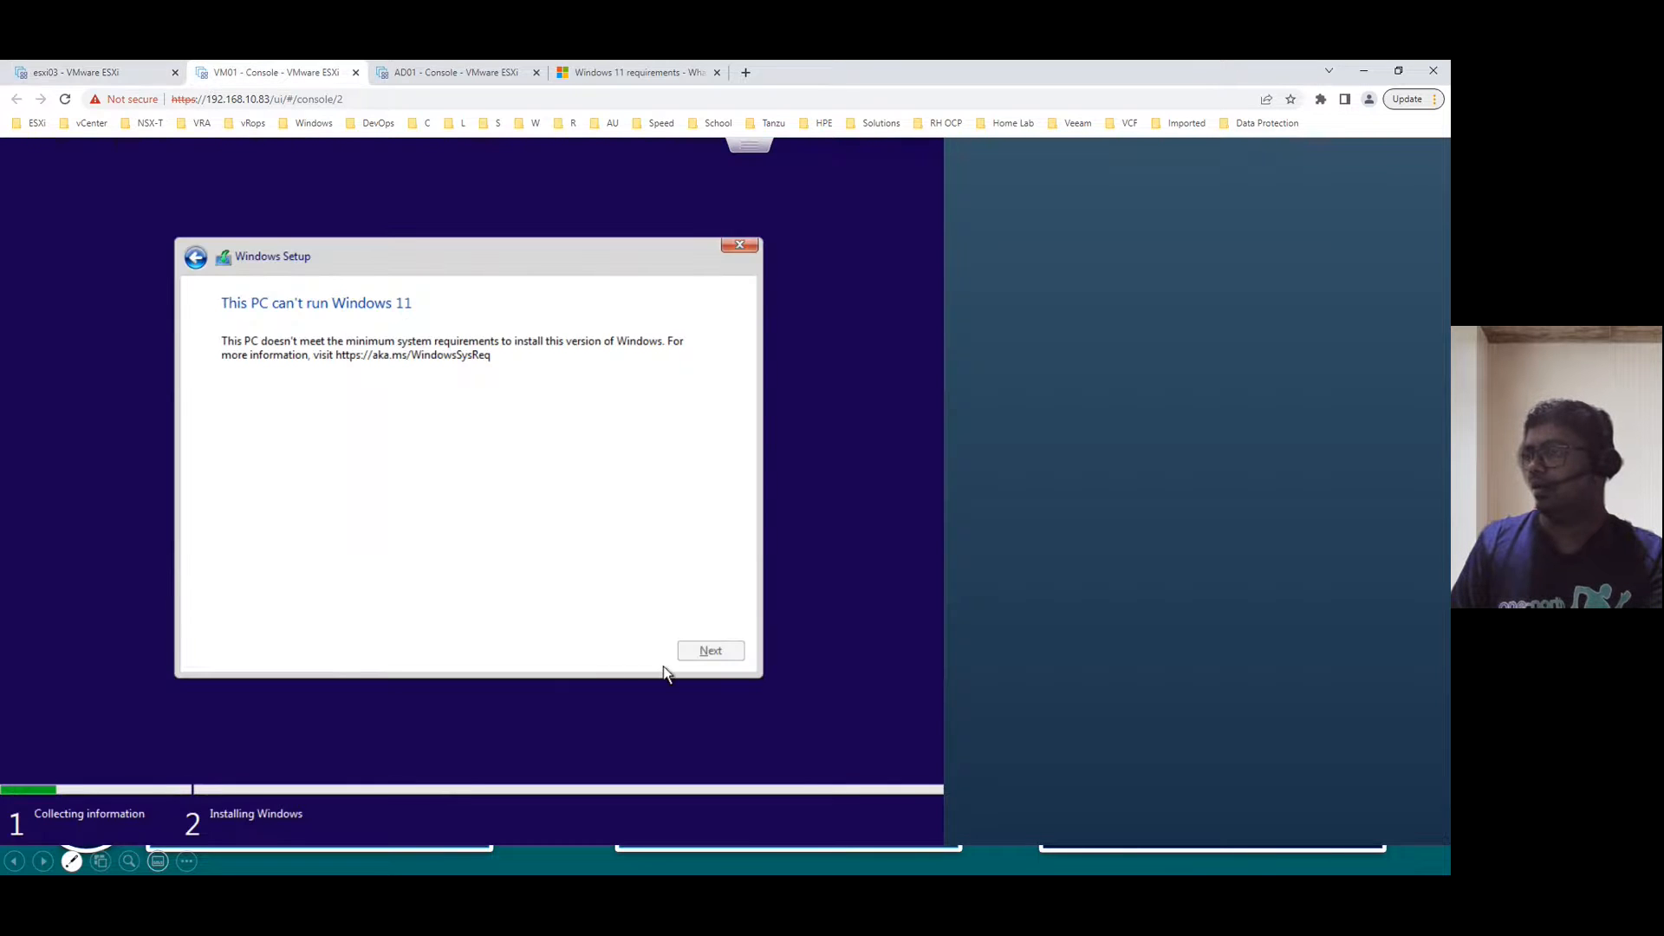
click(747, 244)
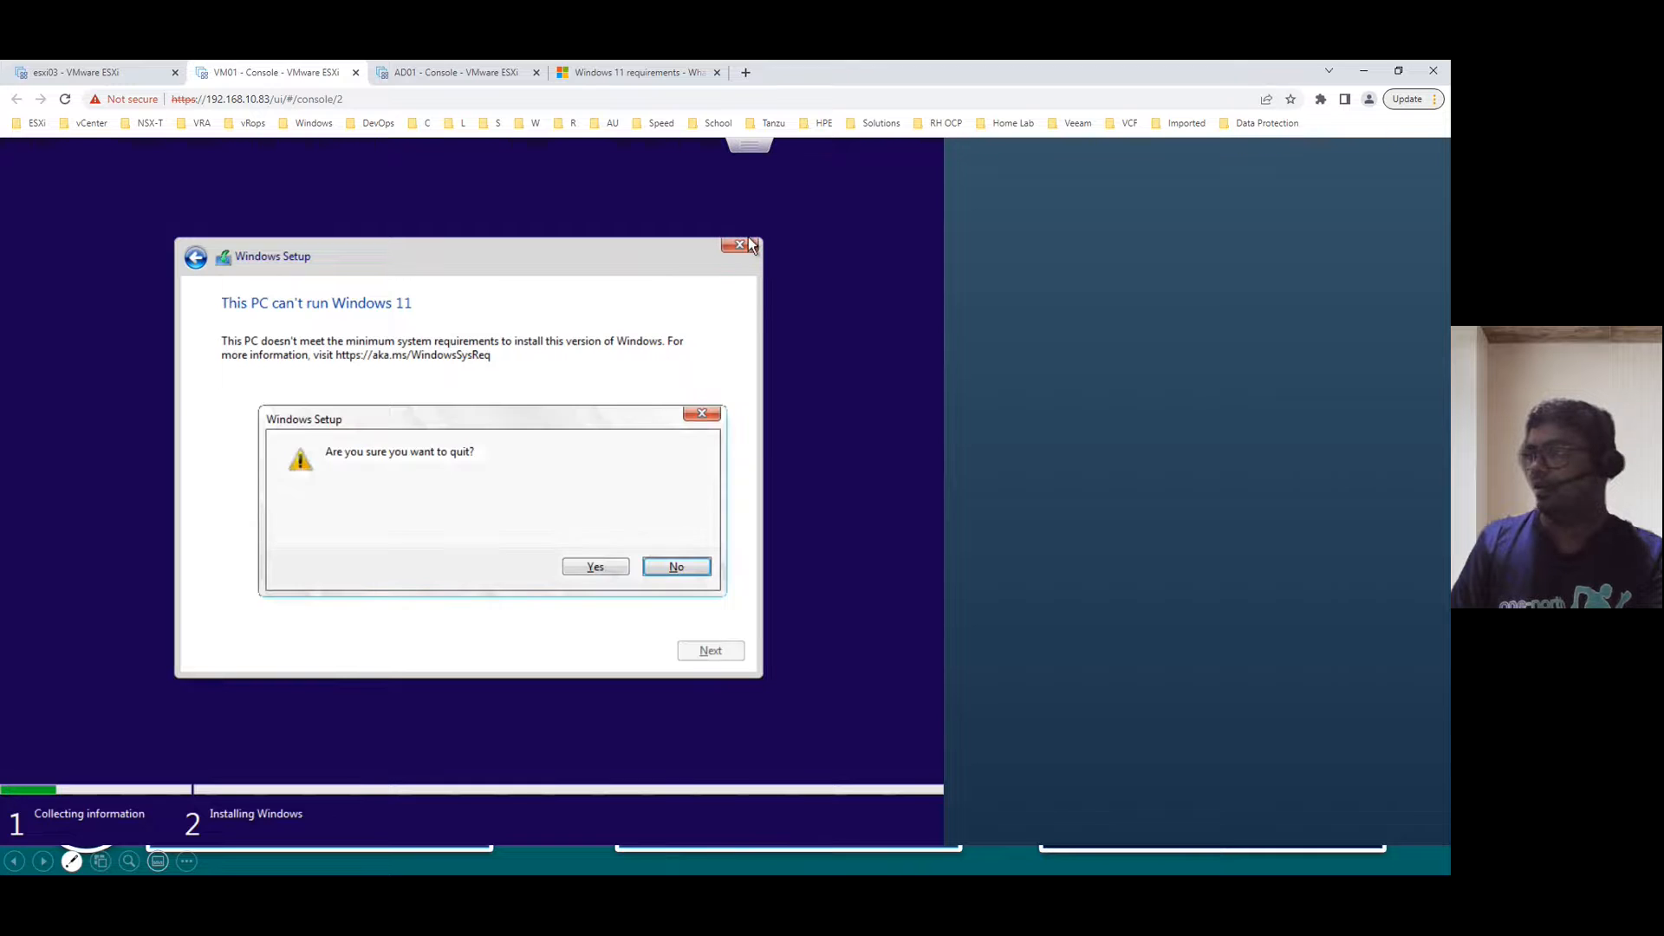
- Quit Setup and restart the installation with no product key and Windows 11 Pro
click(619, 570)
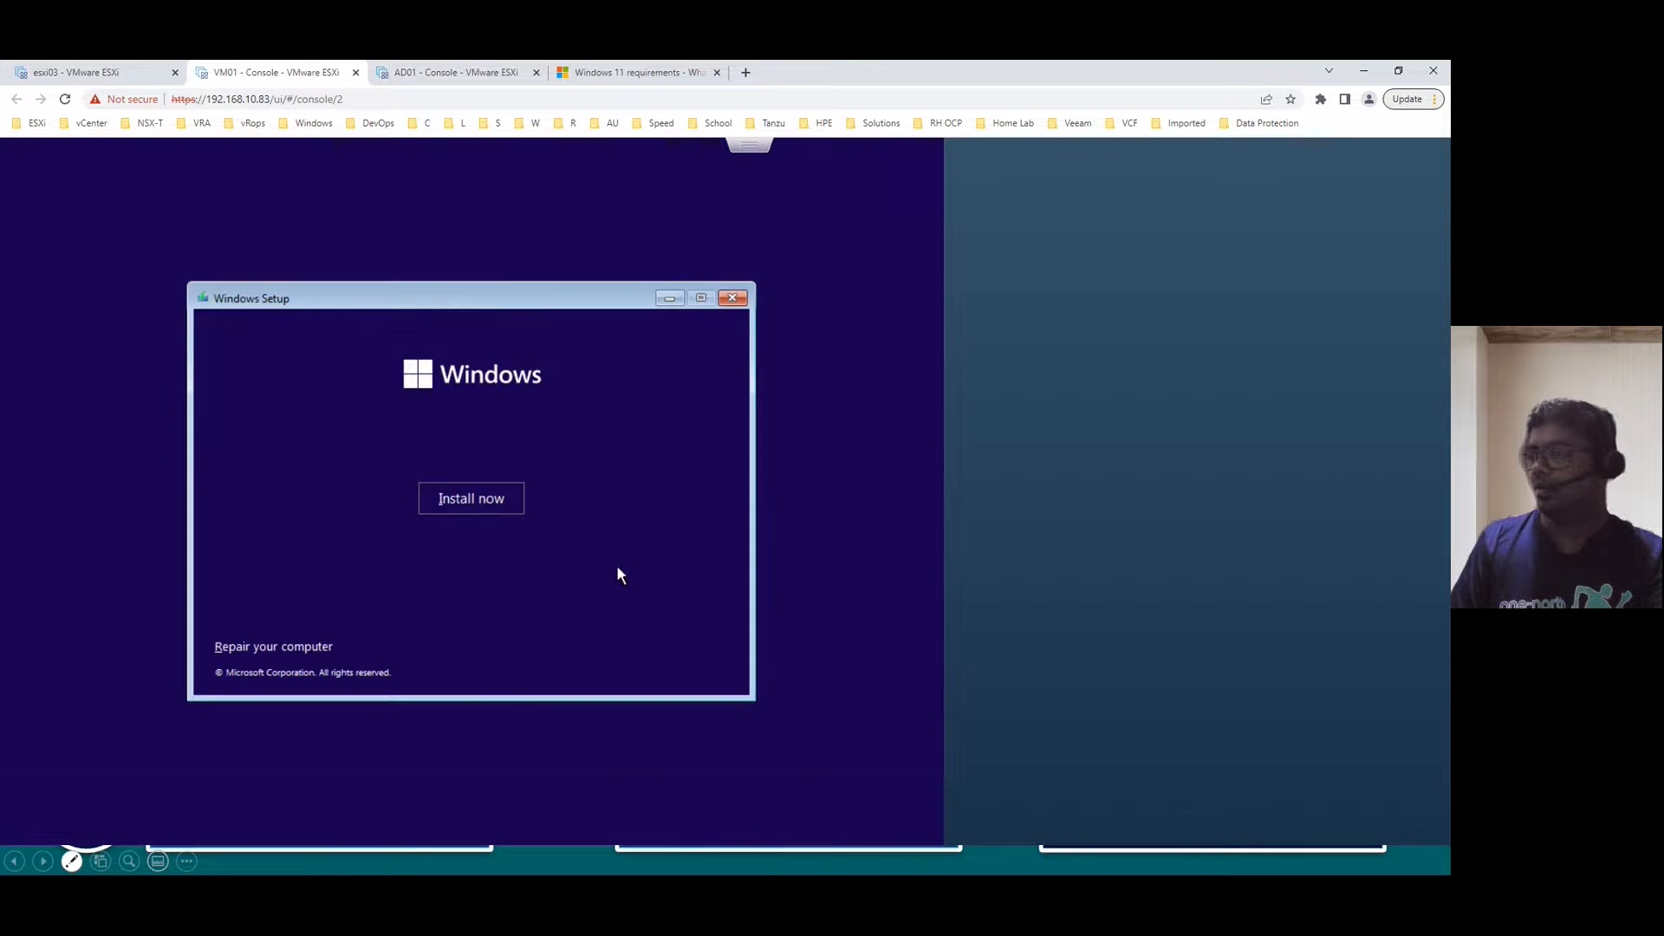
click(468, 498)
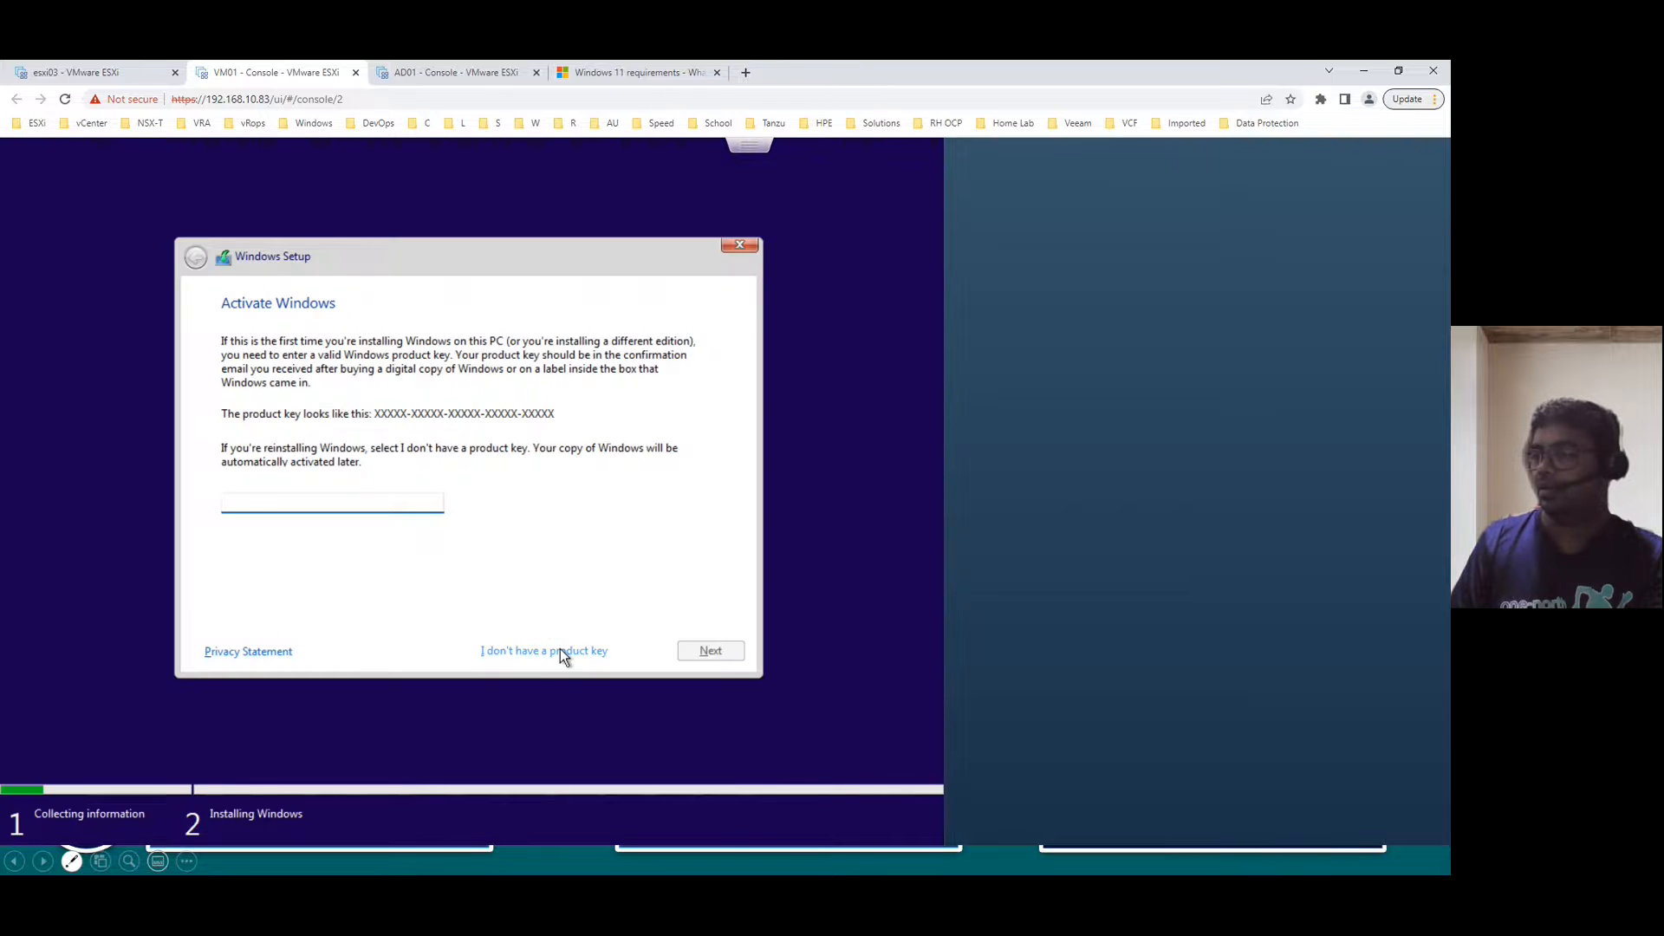
click(565, 647)
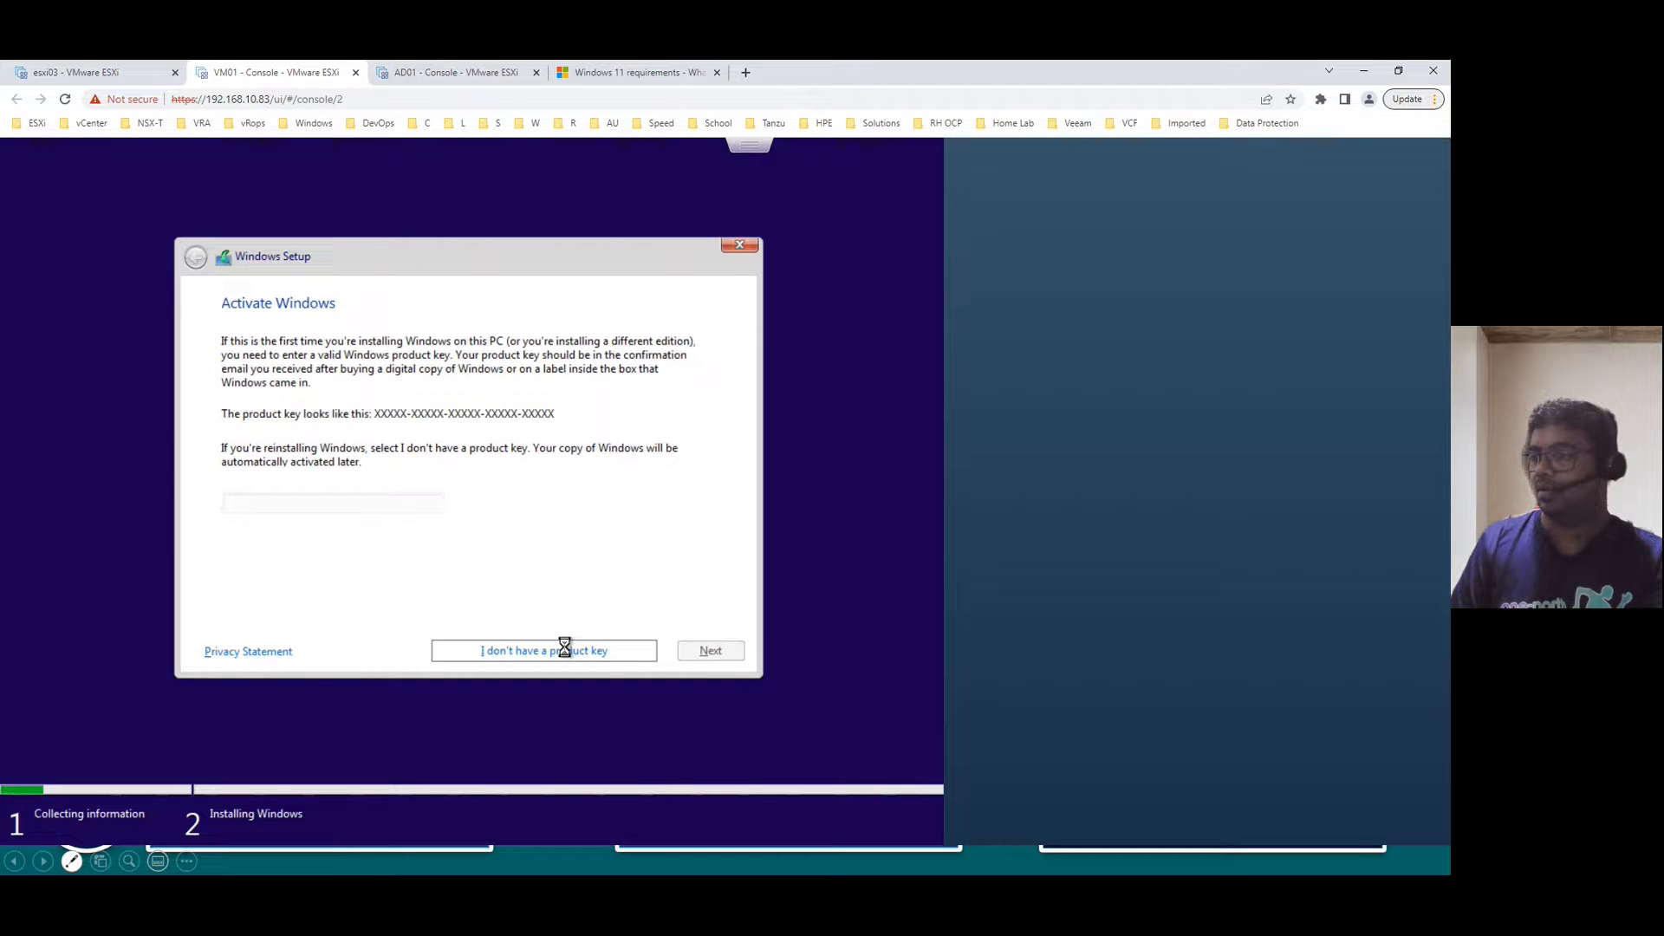
scroll(403, 396, down, 1)
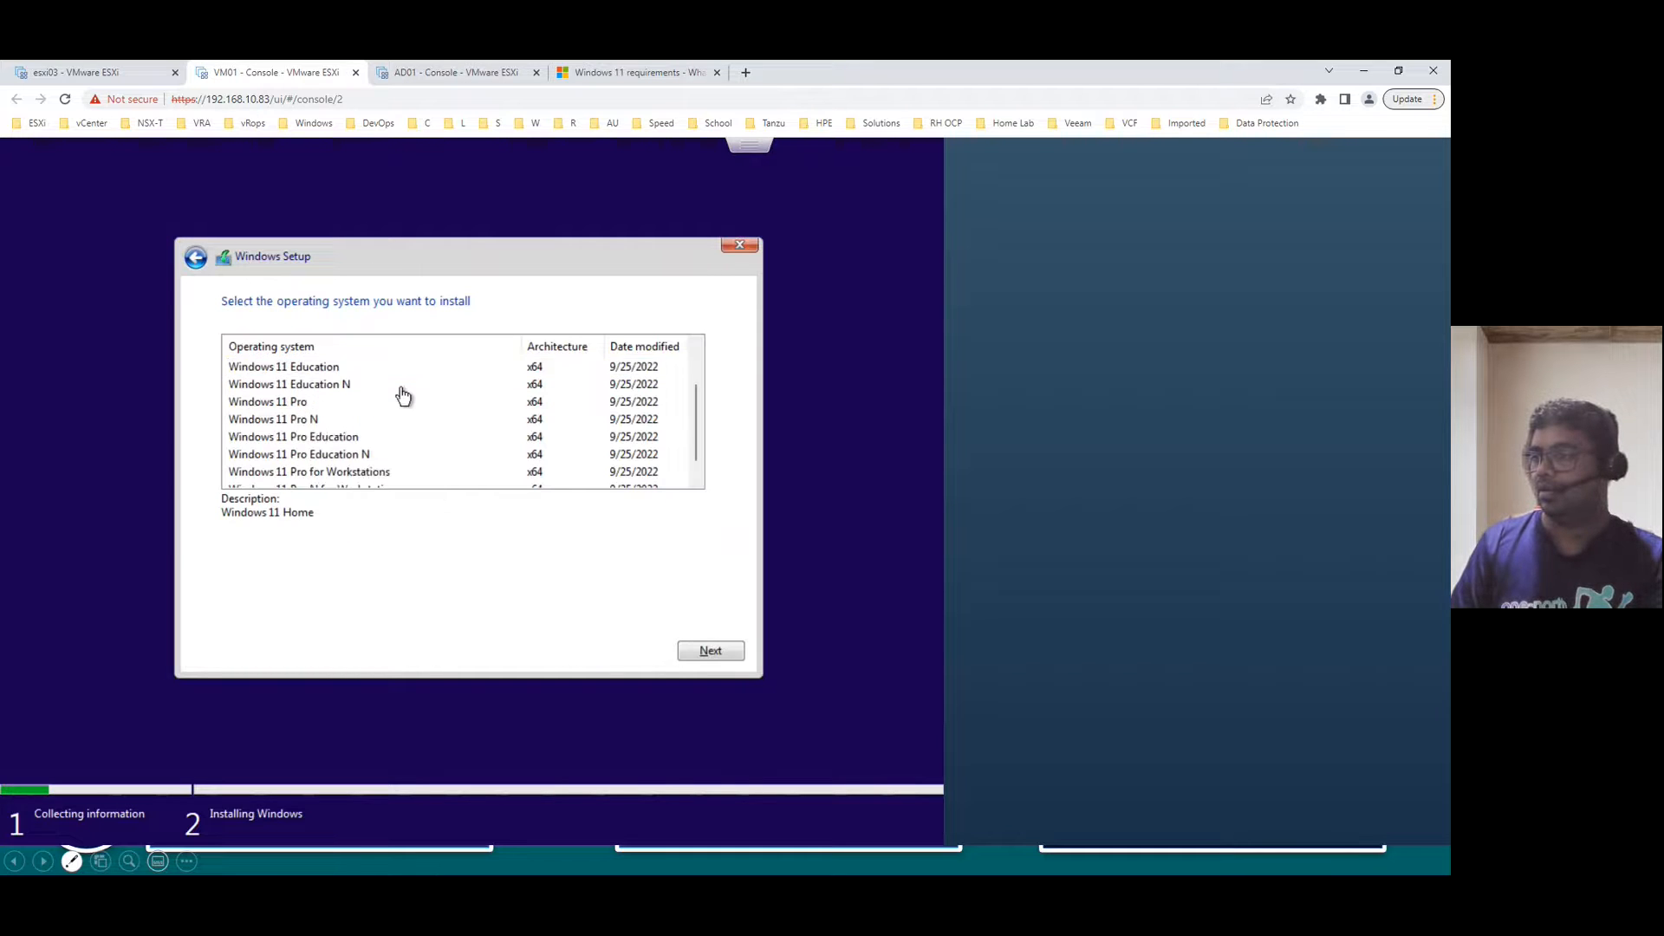
click(326, 403)
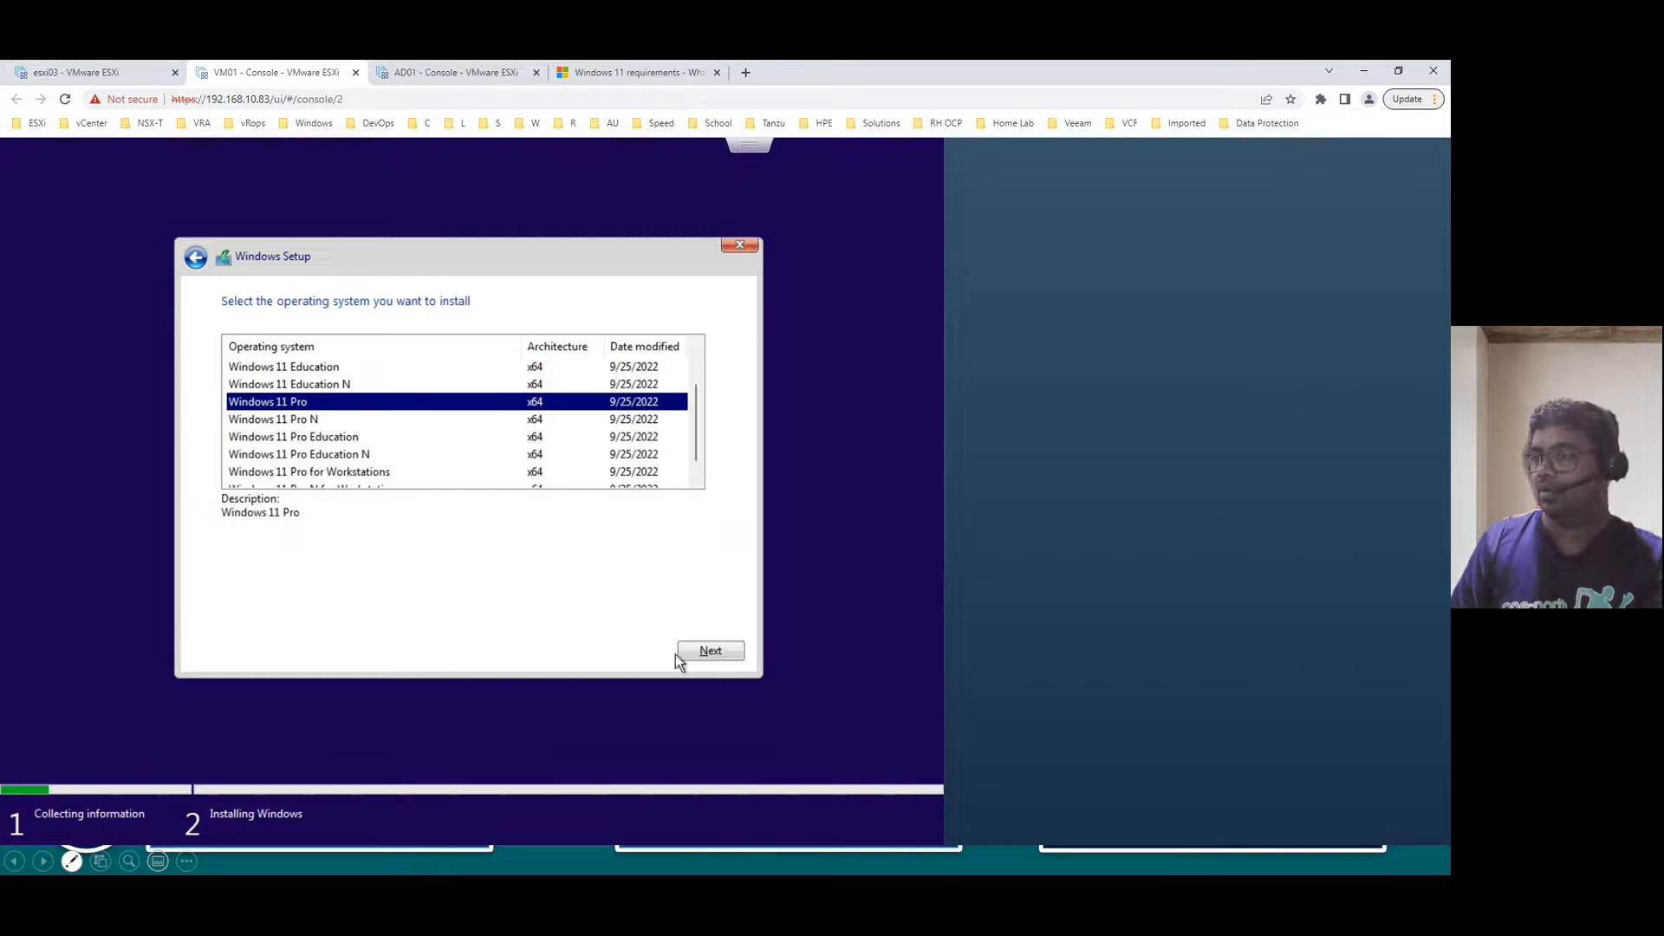
click(713, 651)
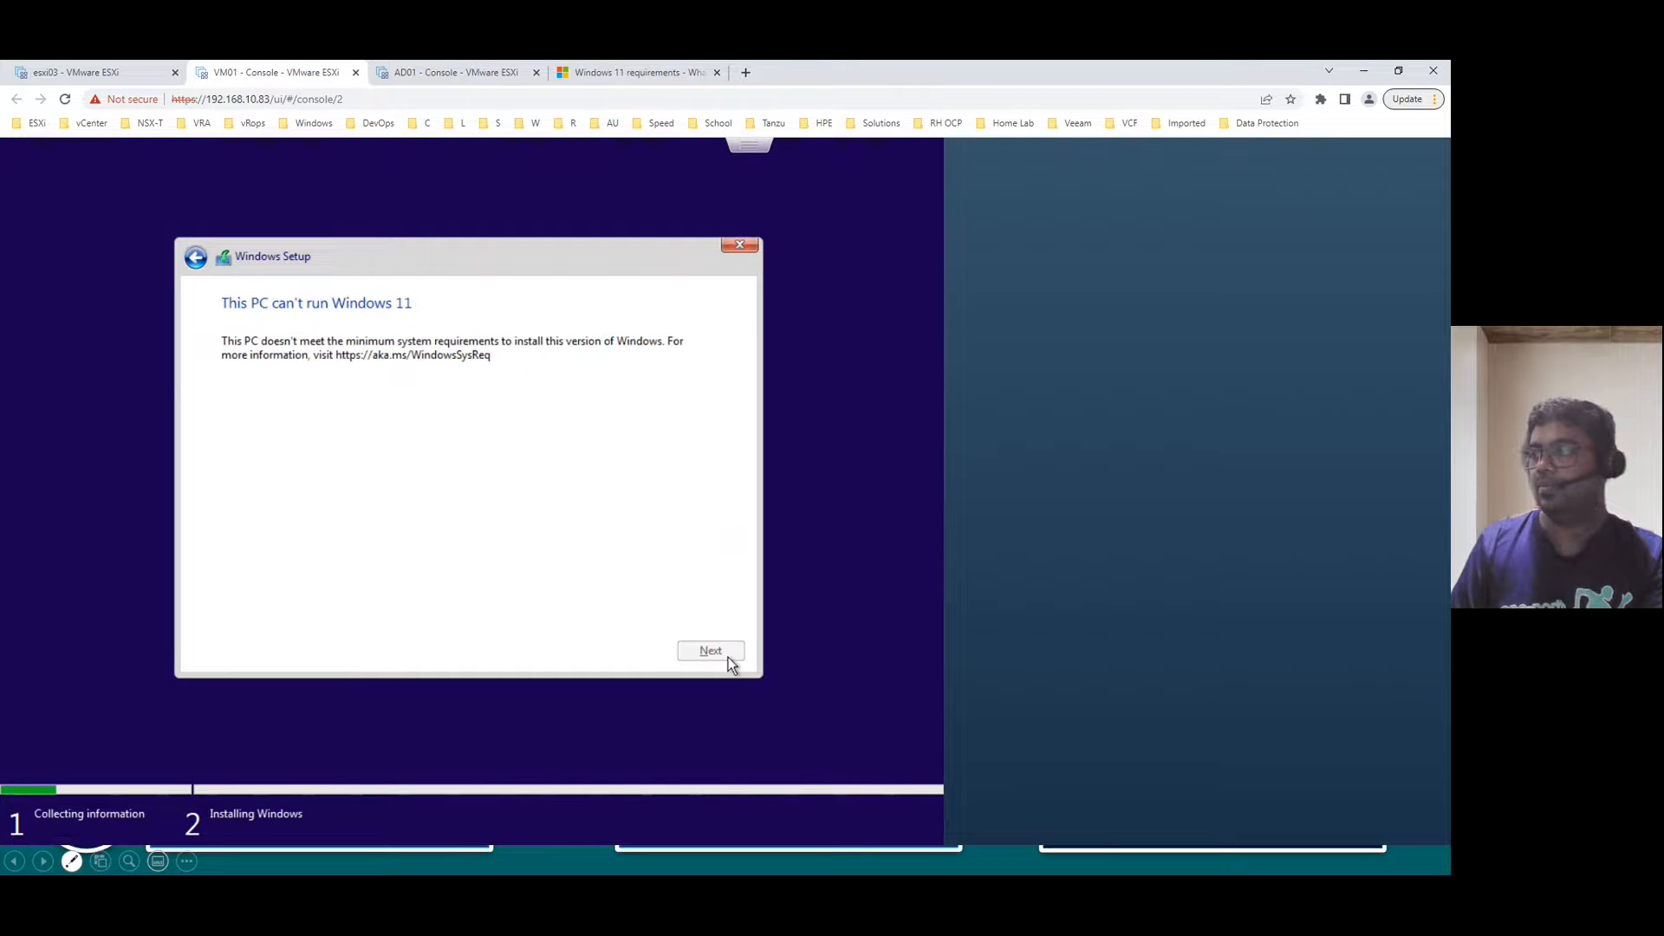
- Quit the blocked Windows 11 Pro setup back to the Install now screen
click(739, 245)
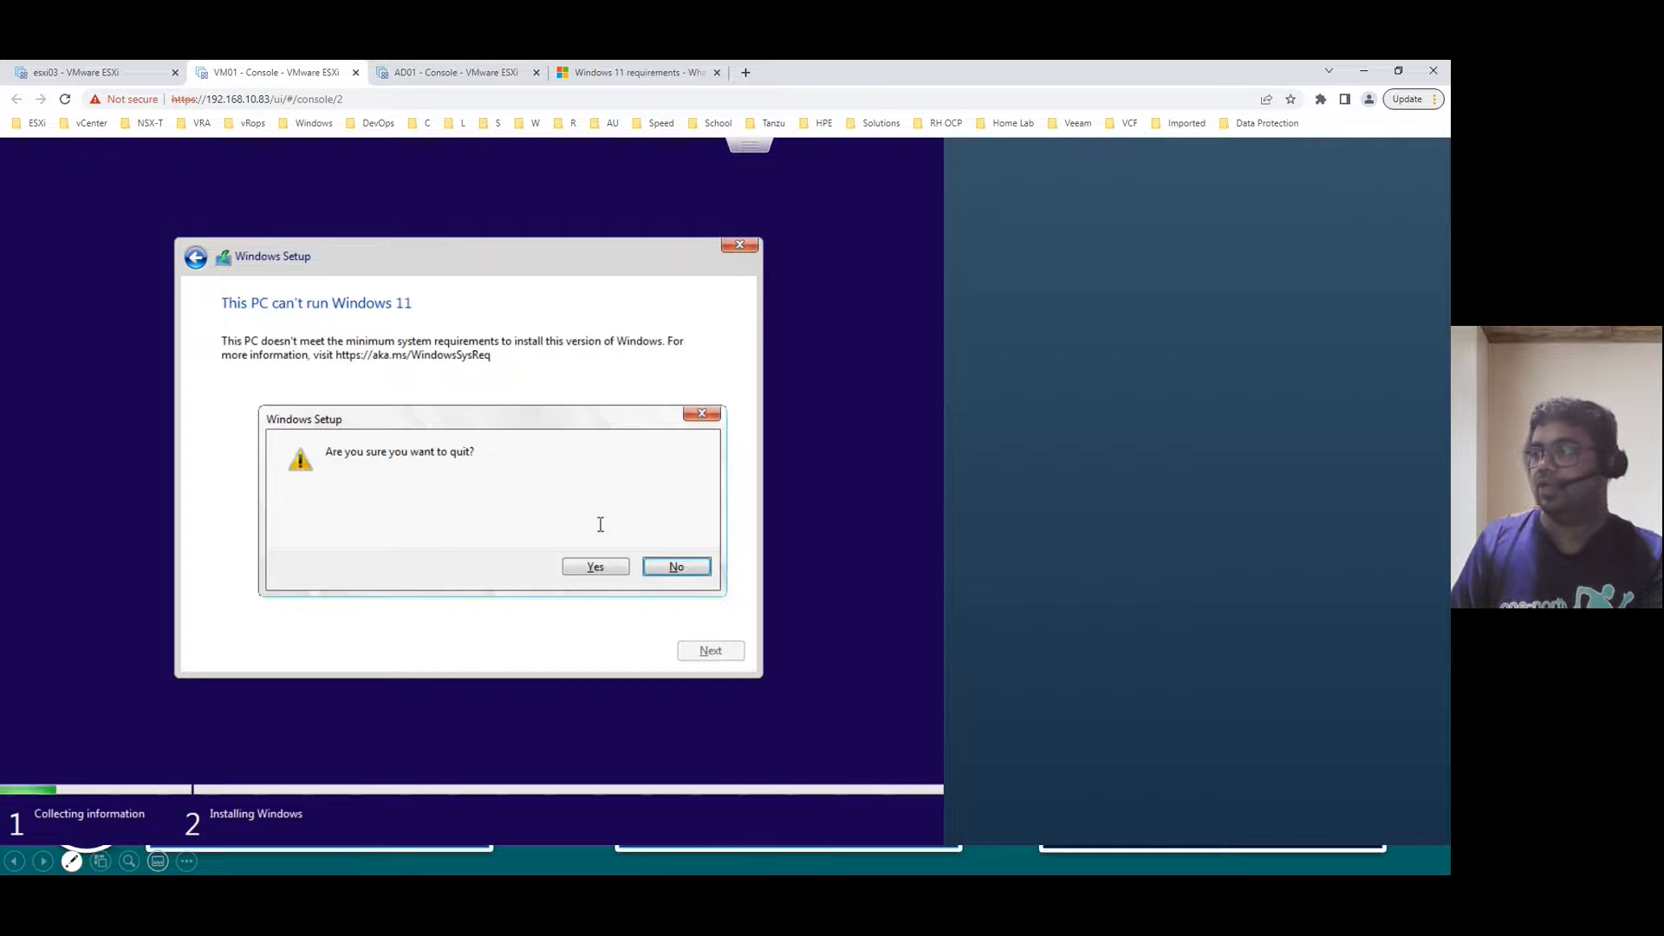
click(612, 567)
click(747, 142)
click(803, 164)
click(751, 145)
mouse_move(788, 184)
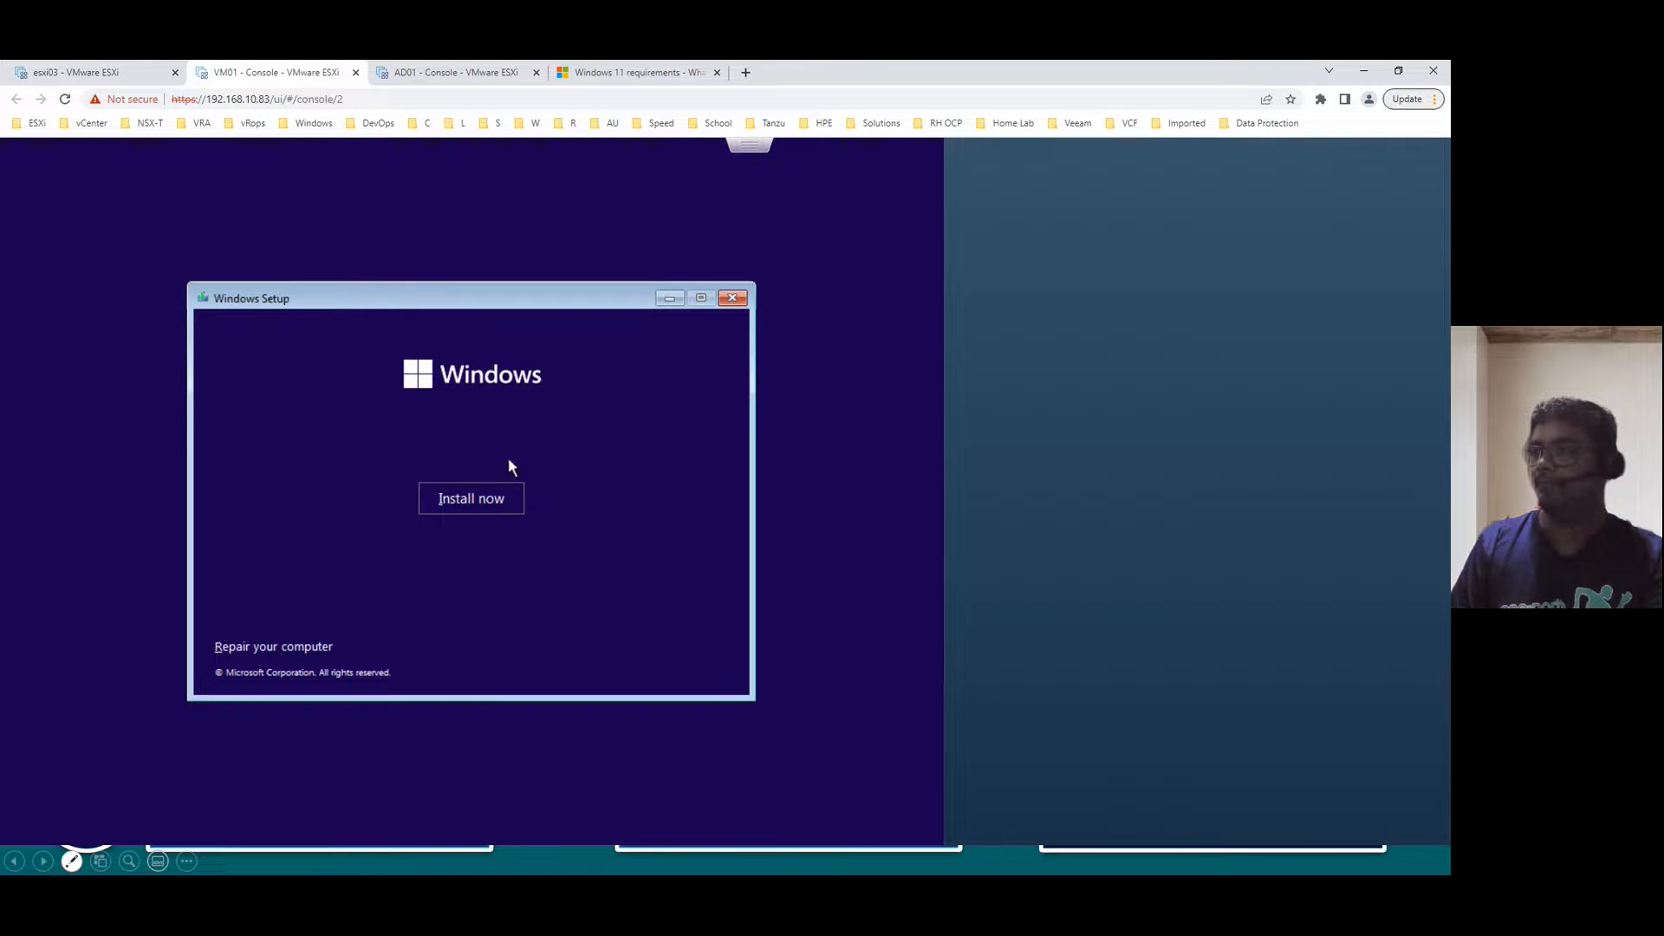
- Try powering off VM01 from the console's power menu, then close the console tab
click(744, 147)
mouse_move(776, 177)
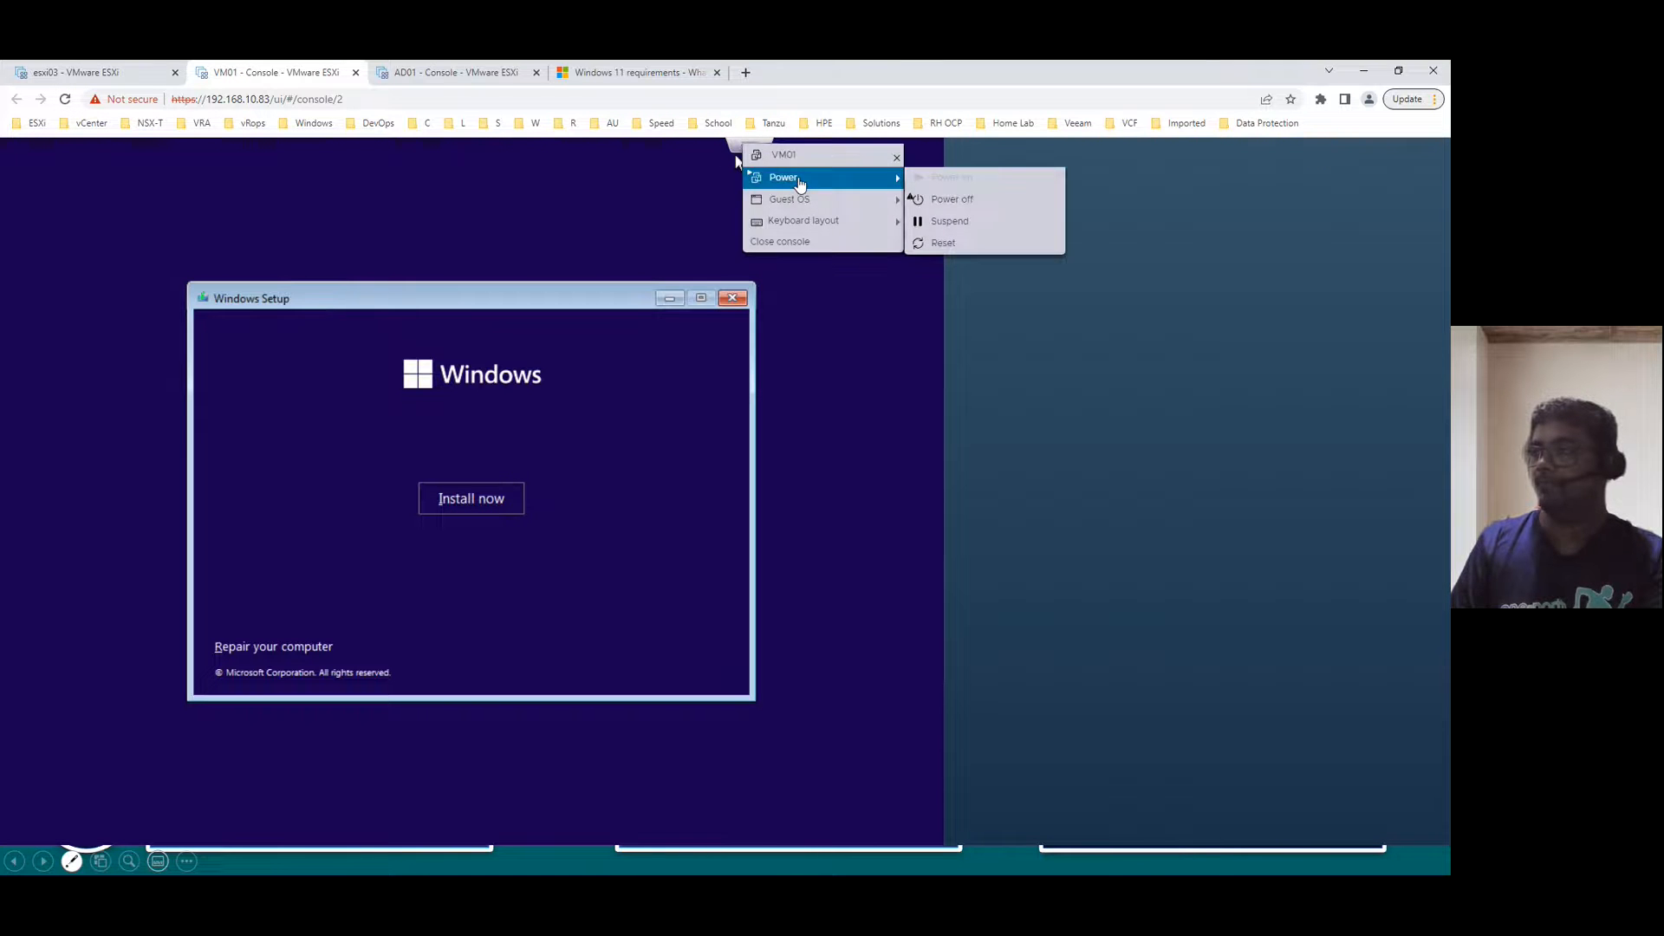
click(944, 243)
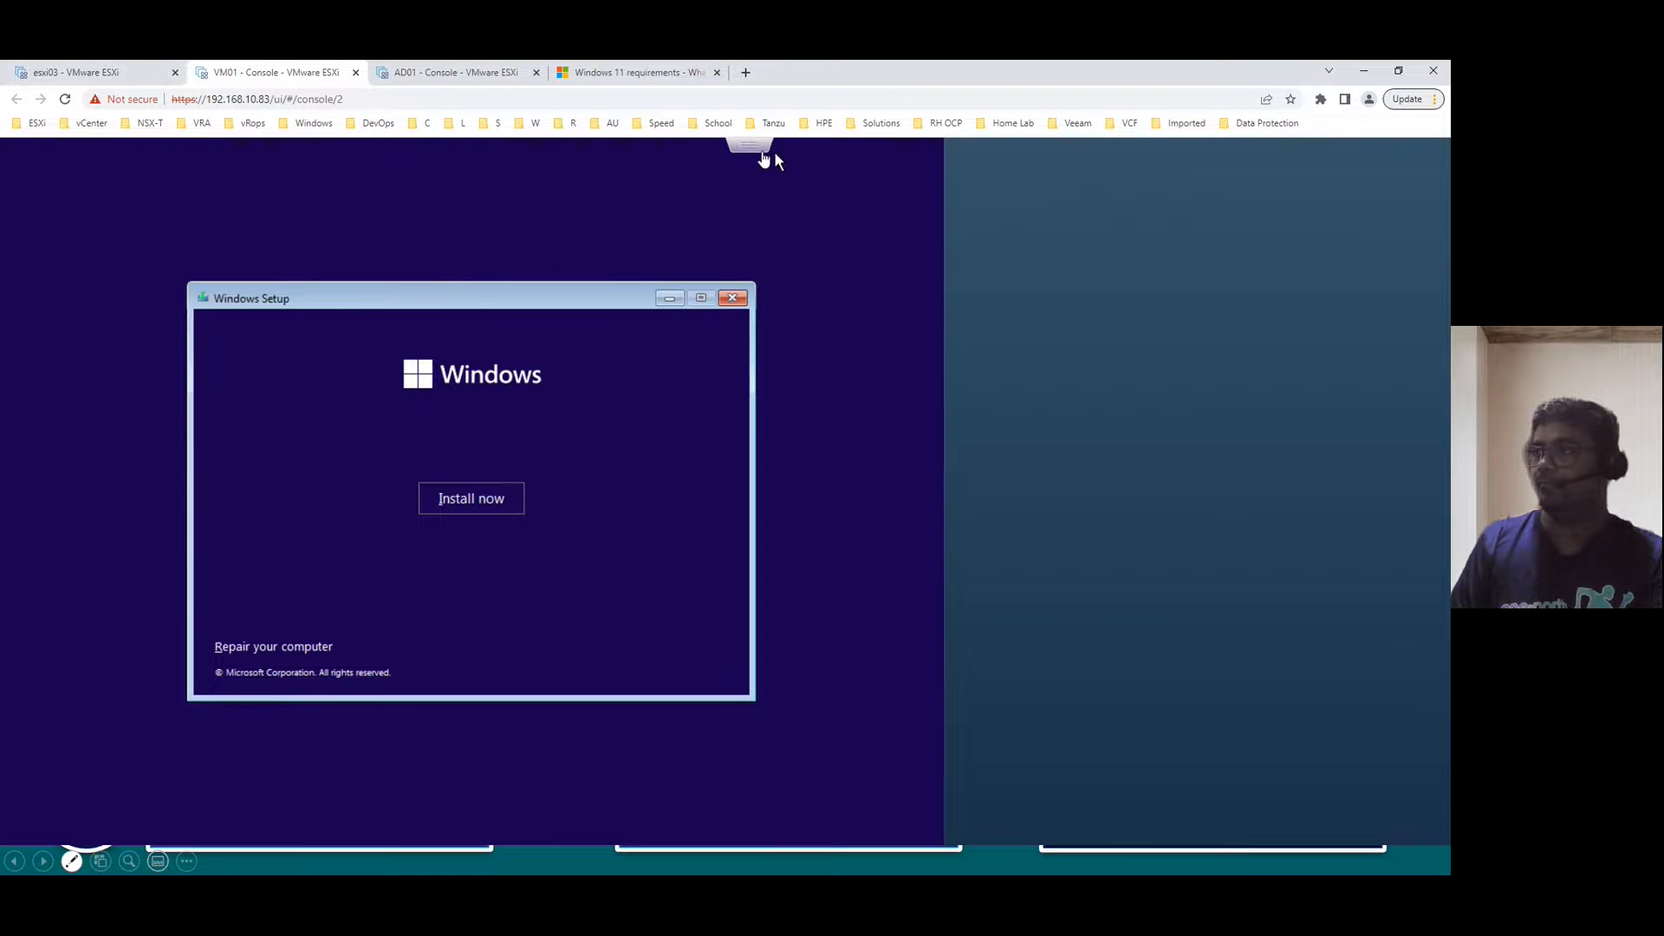
click(763, 150)
mouse_move(832, 178)
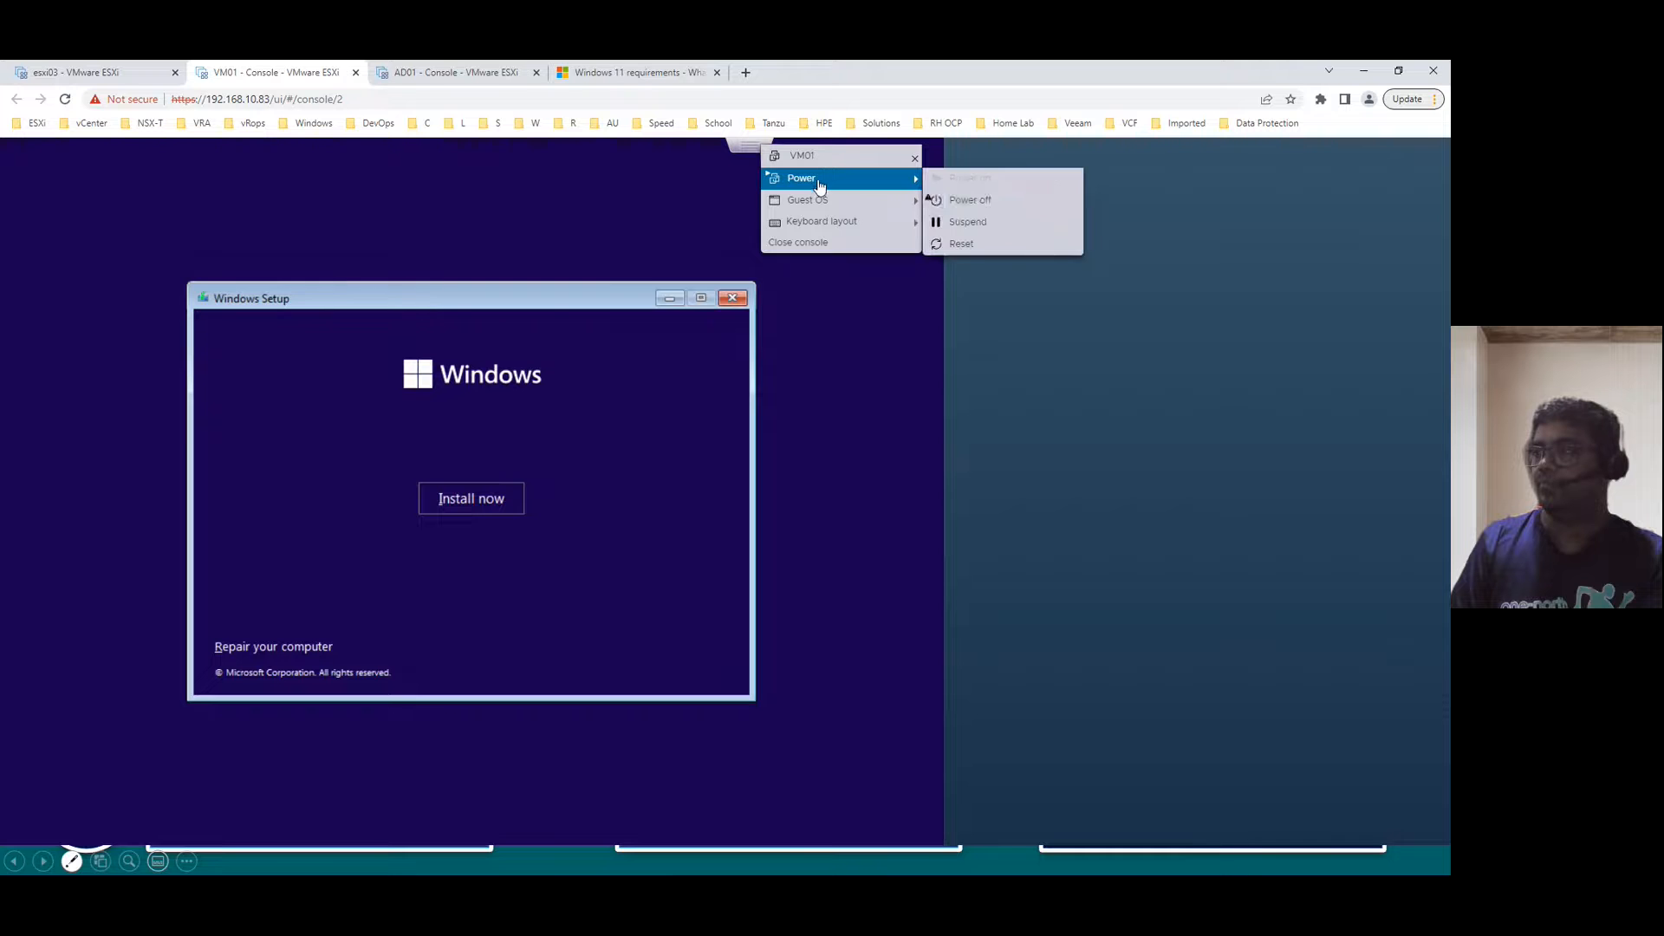
click(972, 202)
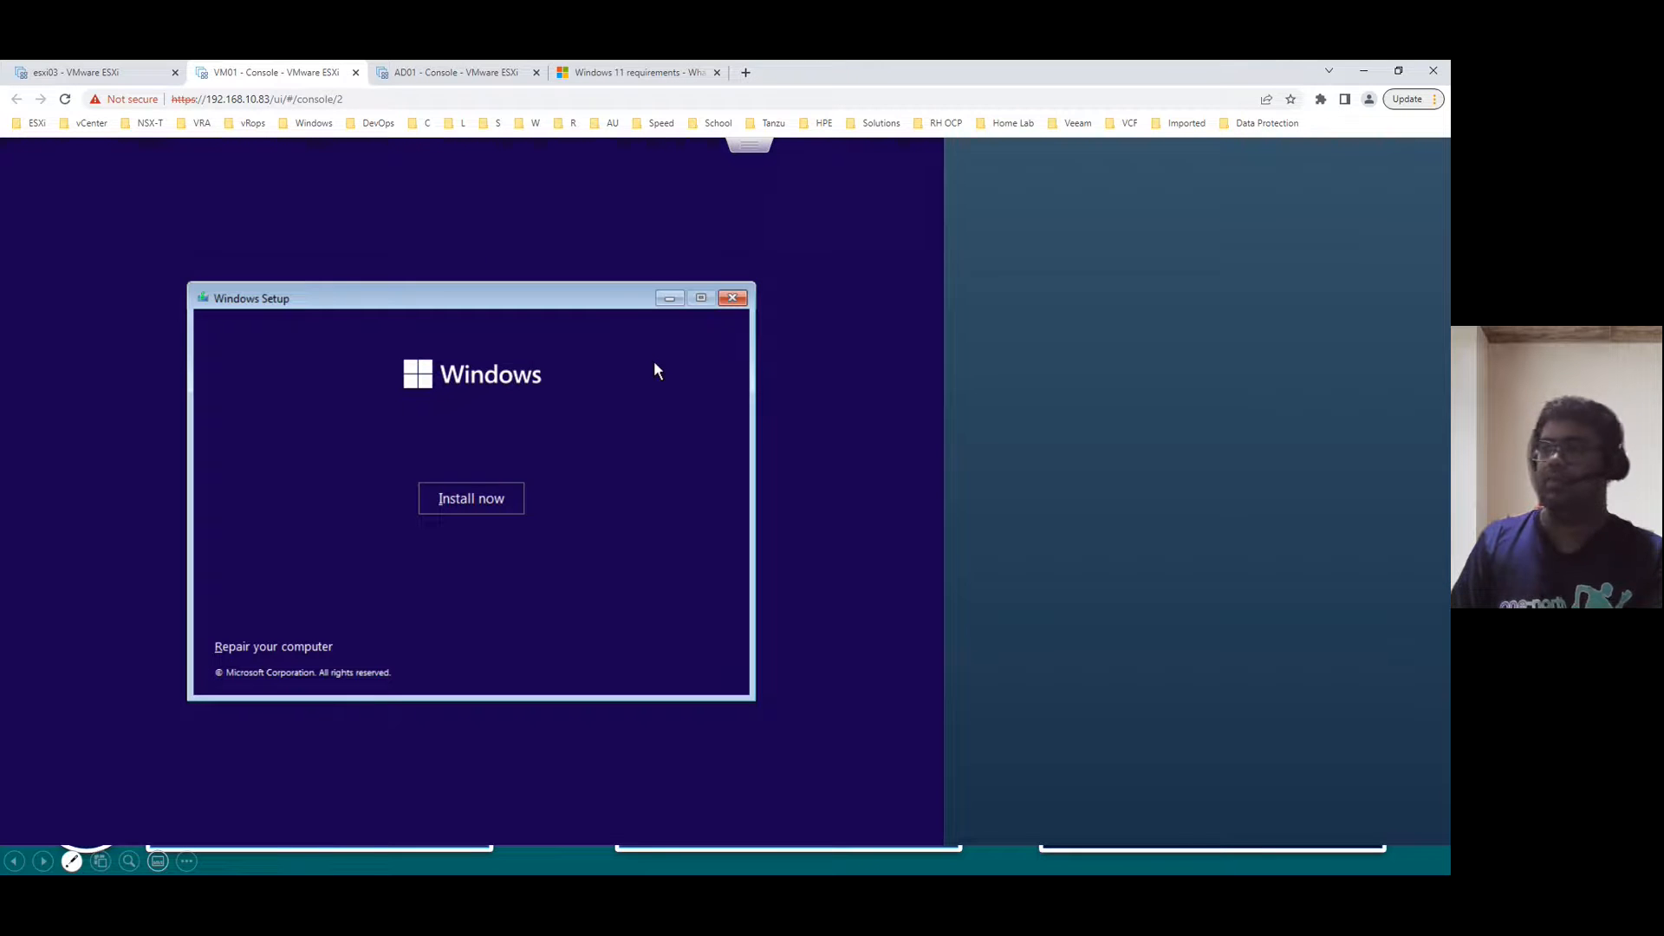
click(355, 73)
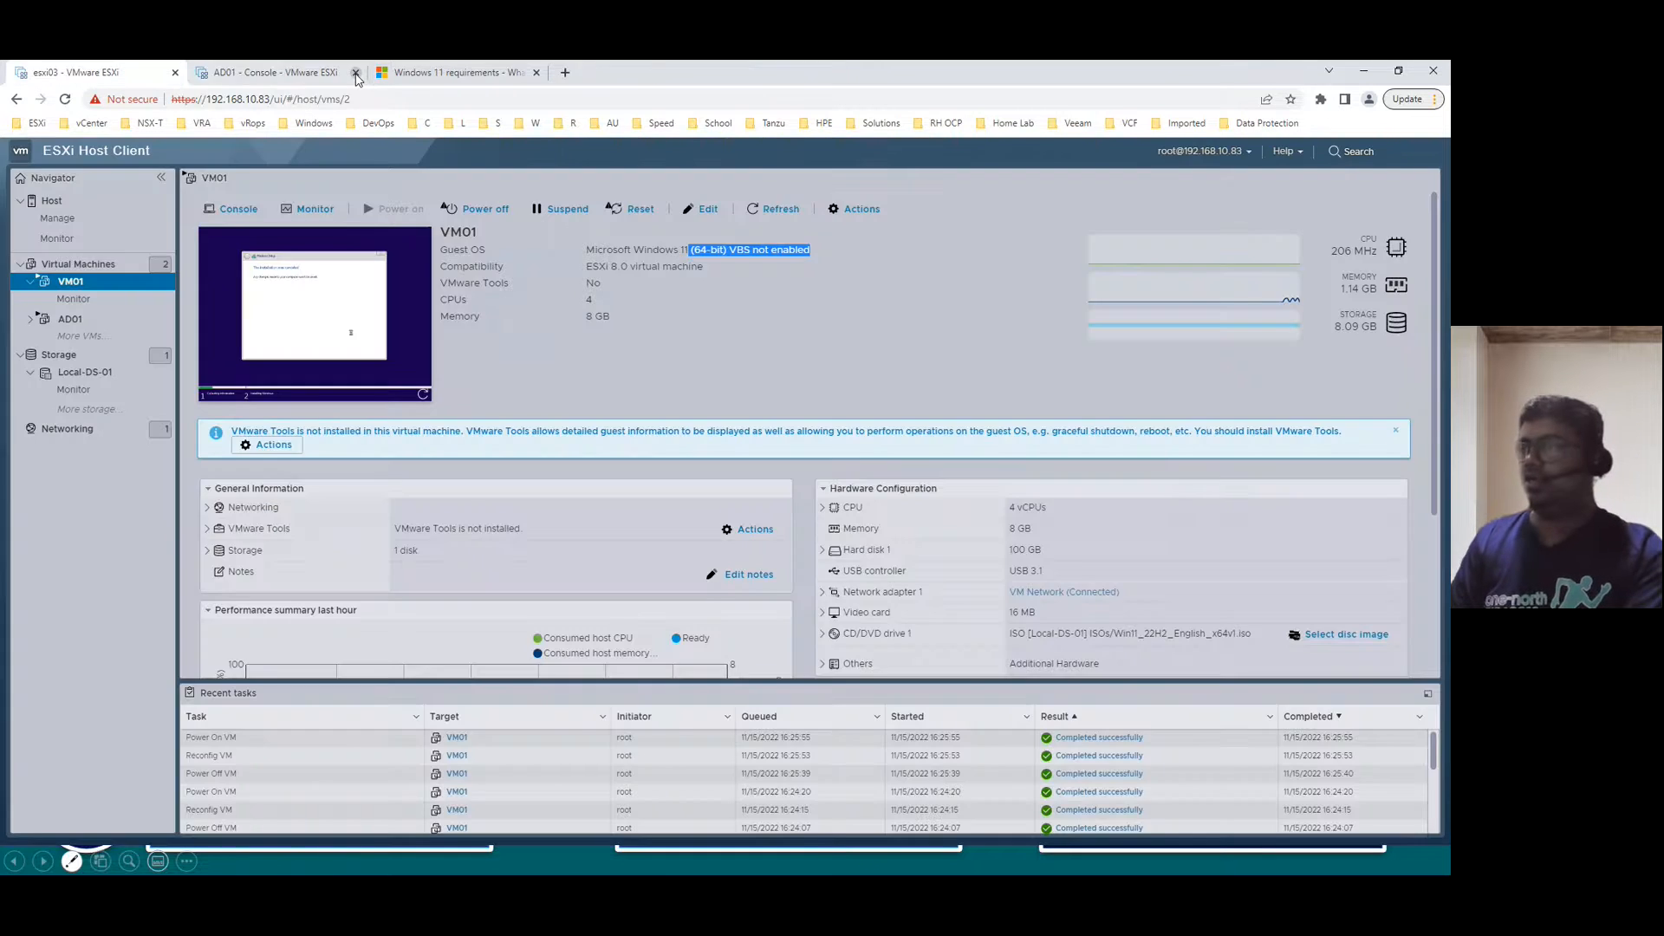
- Power off VM01 from the host and delete it
right_click(72, 283)
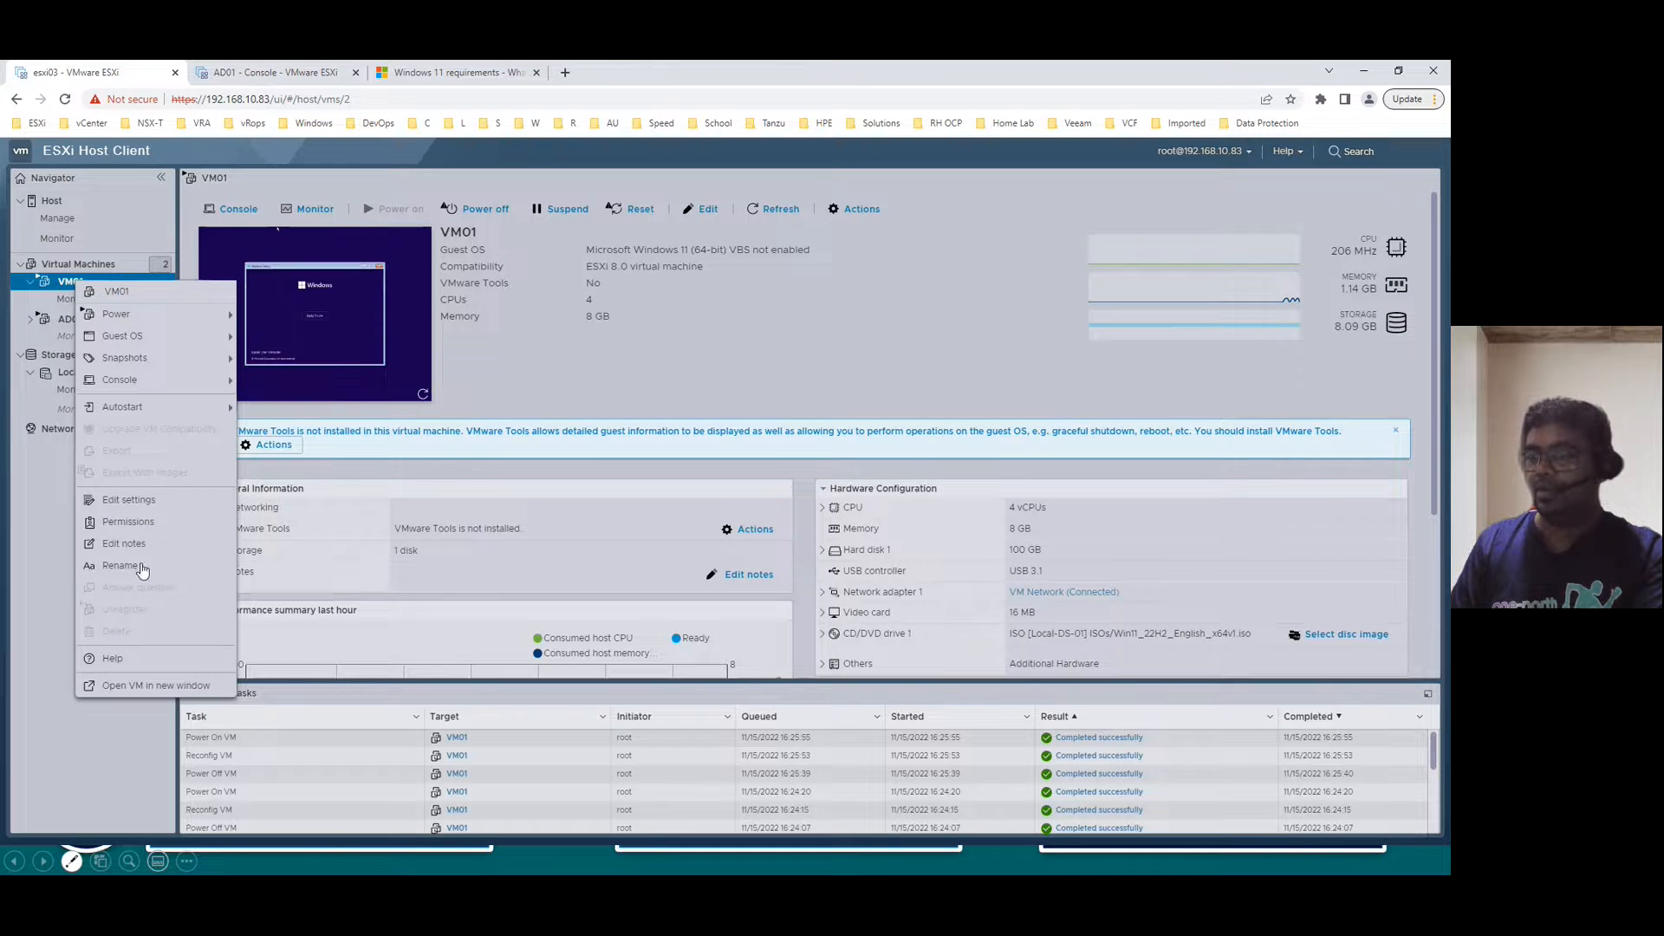
click(562, 306)
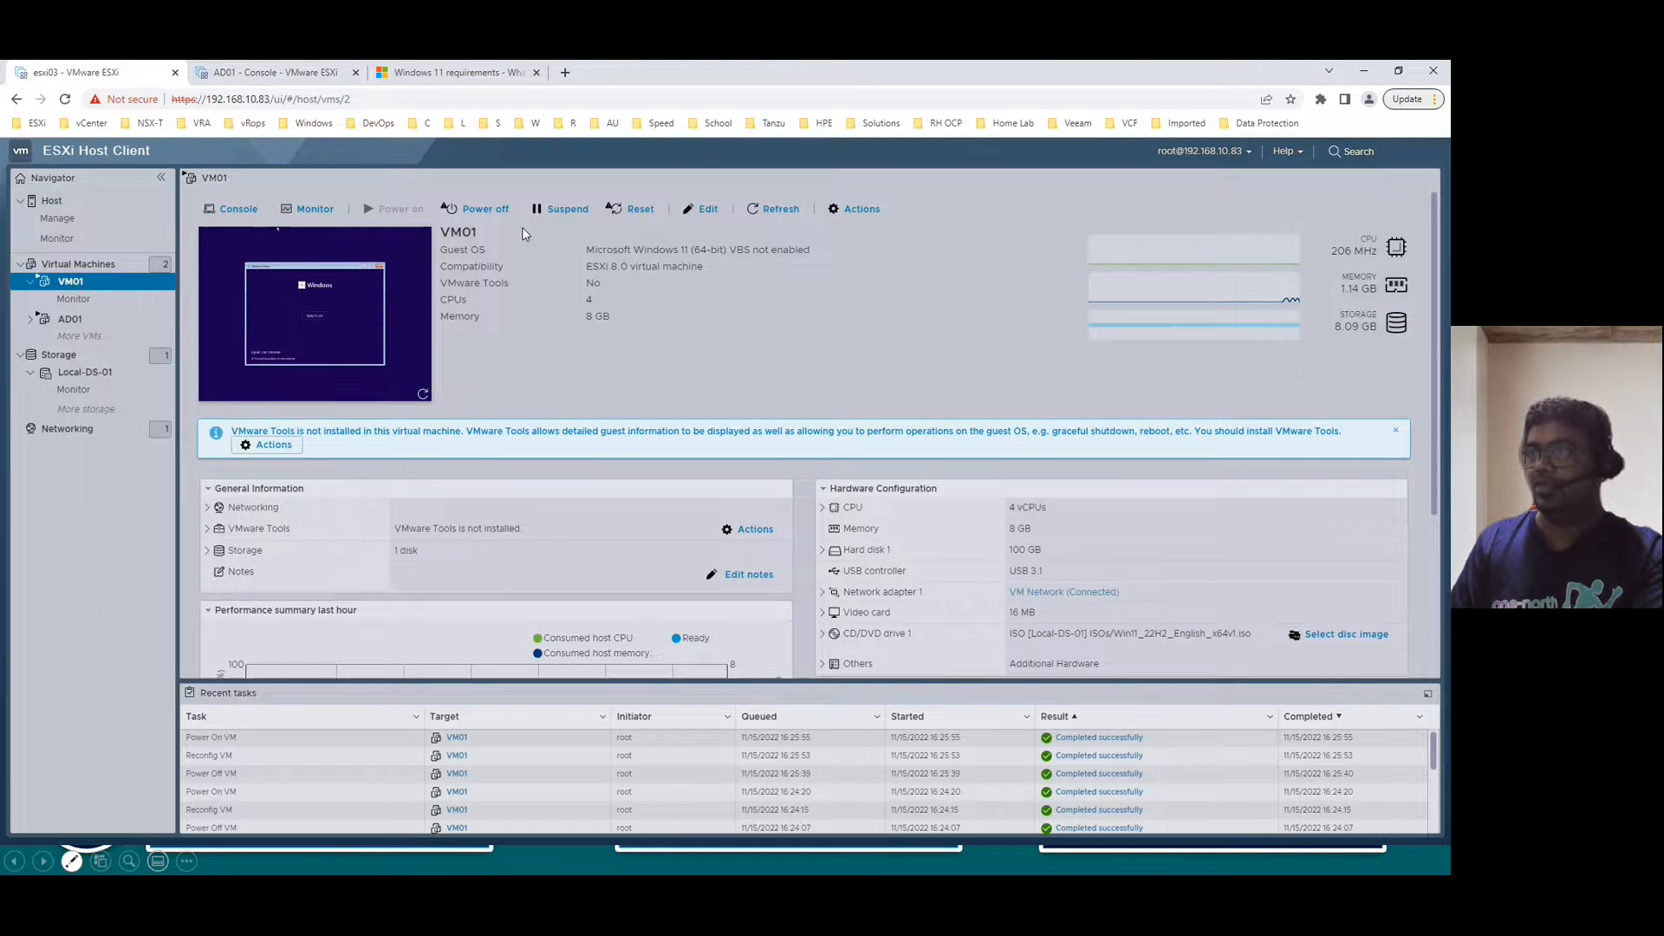
click(478, 209)
click(871, 548)
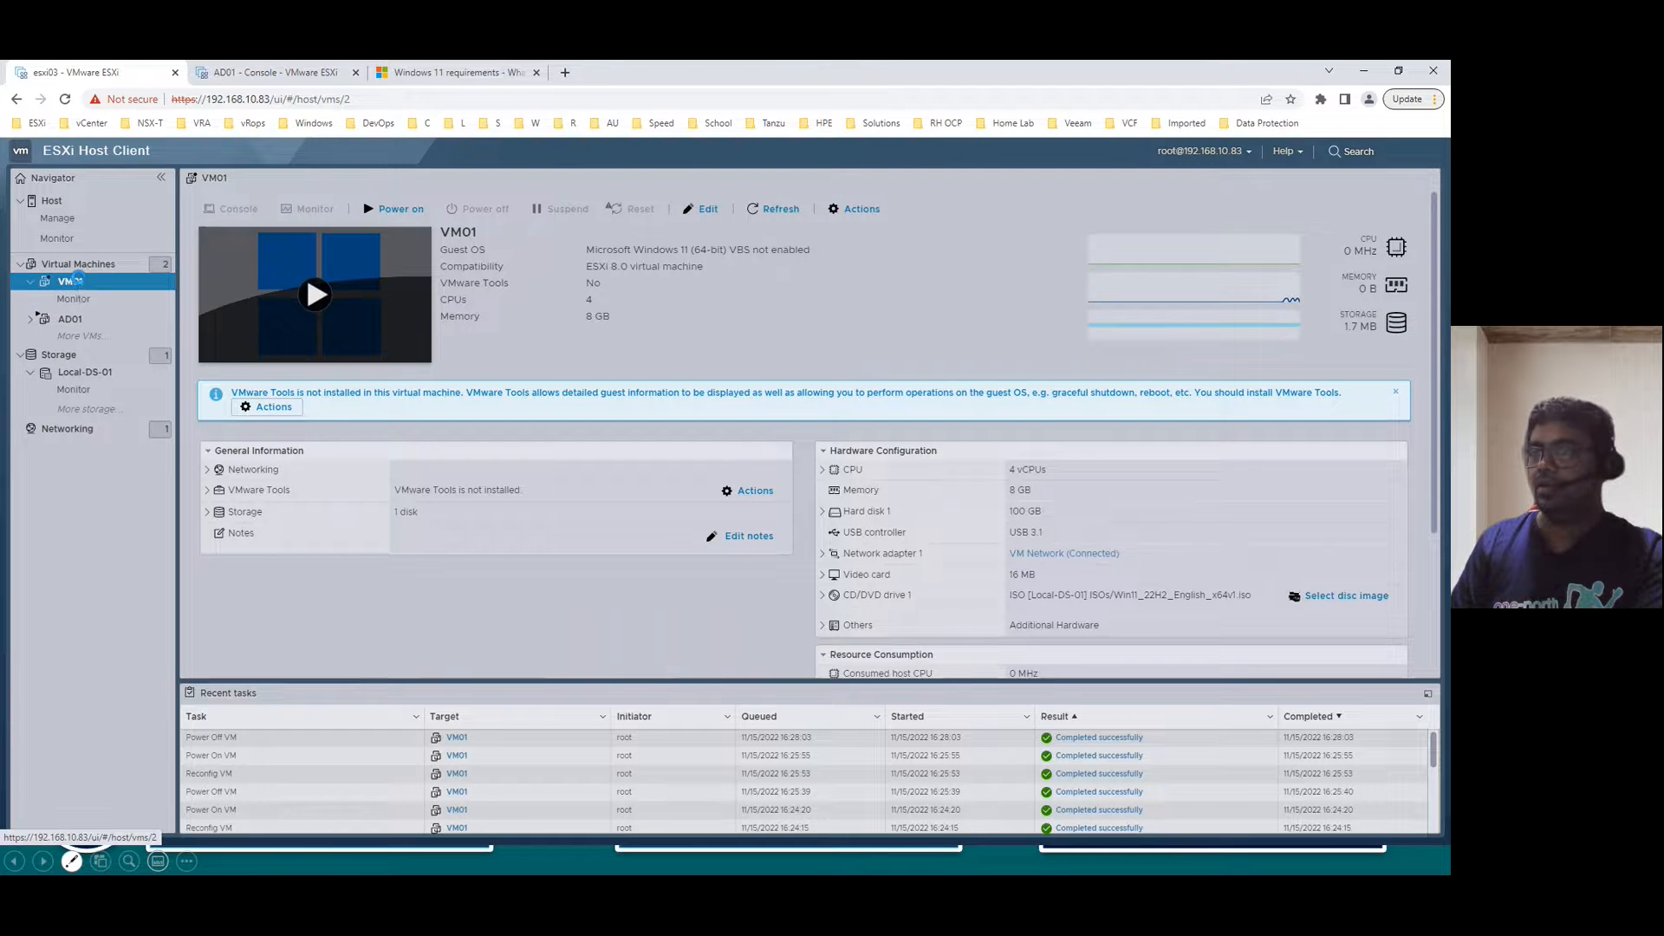
right_click(80, 286)
click(120, 631)
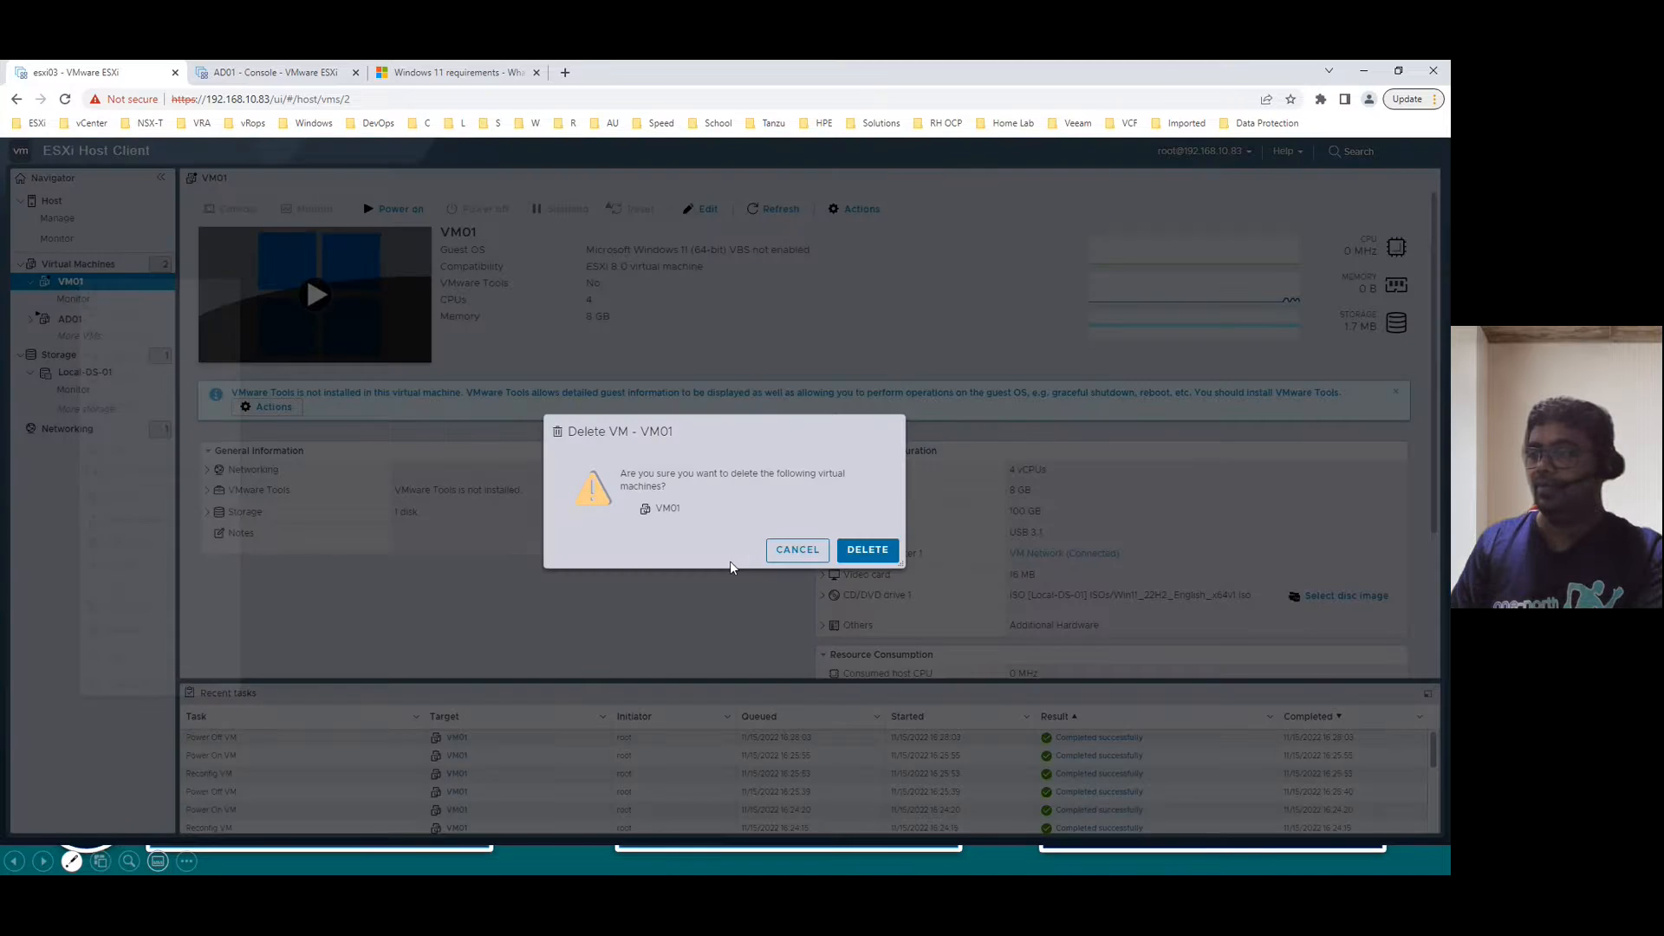
click(869, 552)
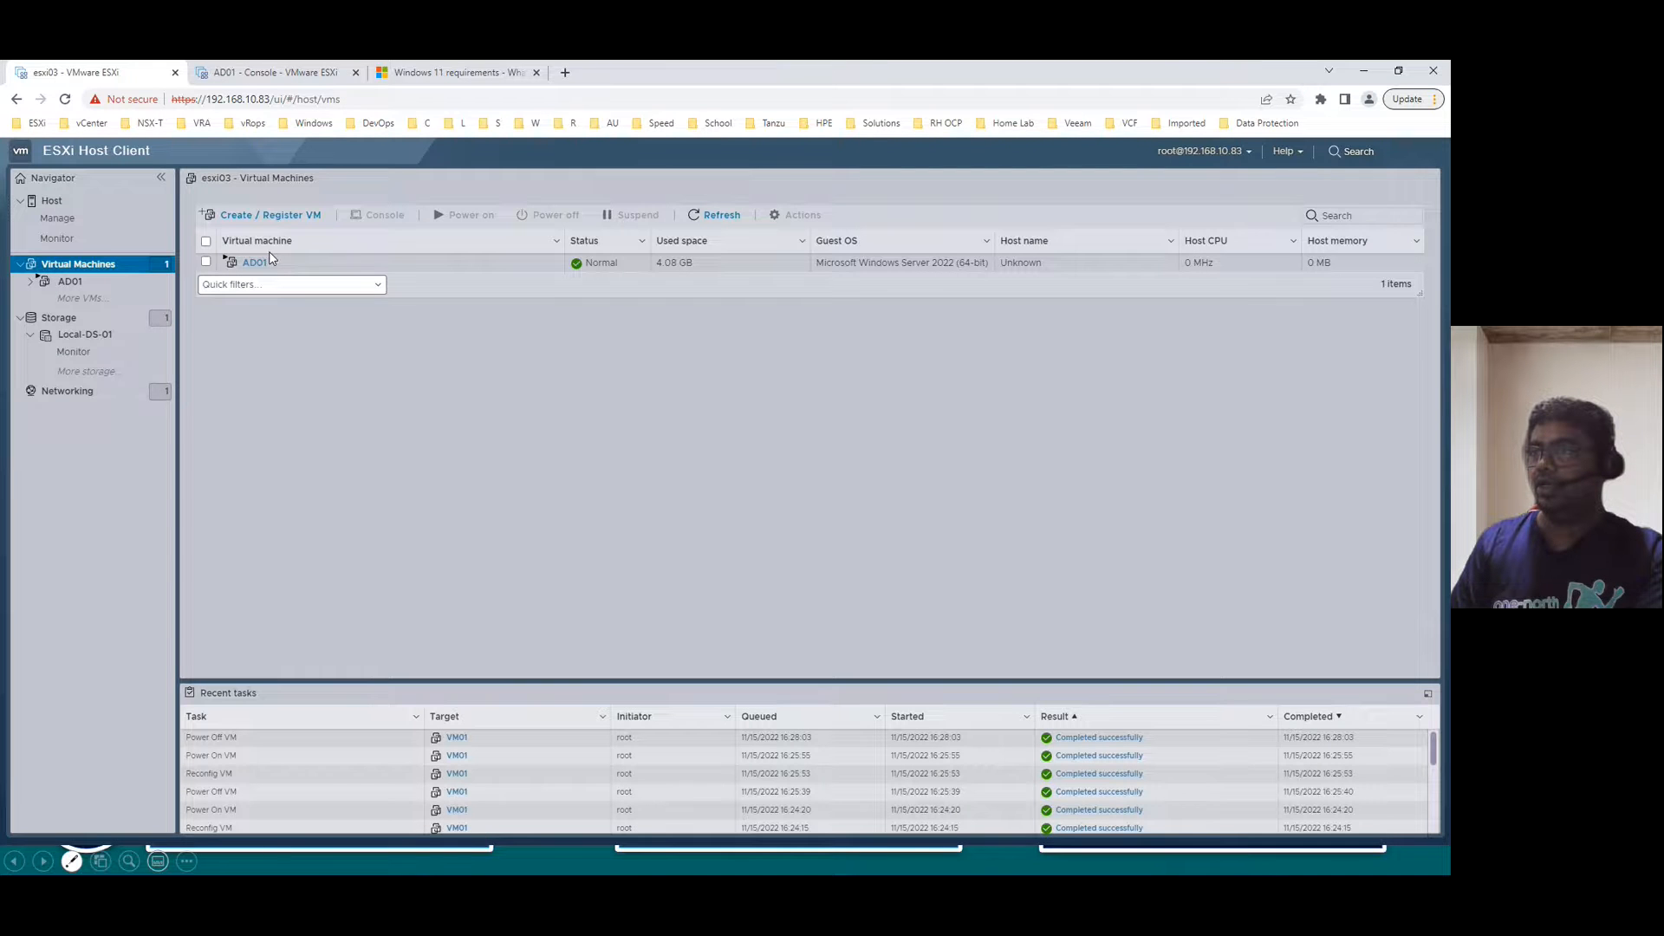
- Start a new VM named VM01 with guest OS Windows, Microsoft Windows 11 (64-bit)
click(263, 215)
click(977, 700)
click(644, 393)
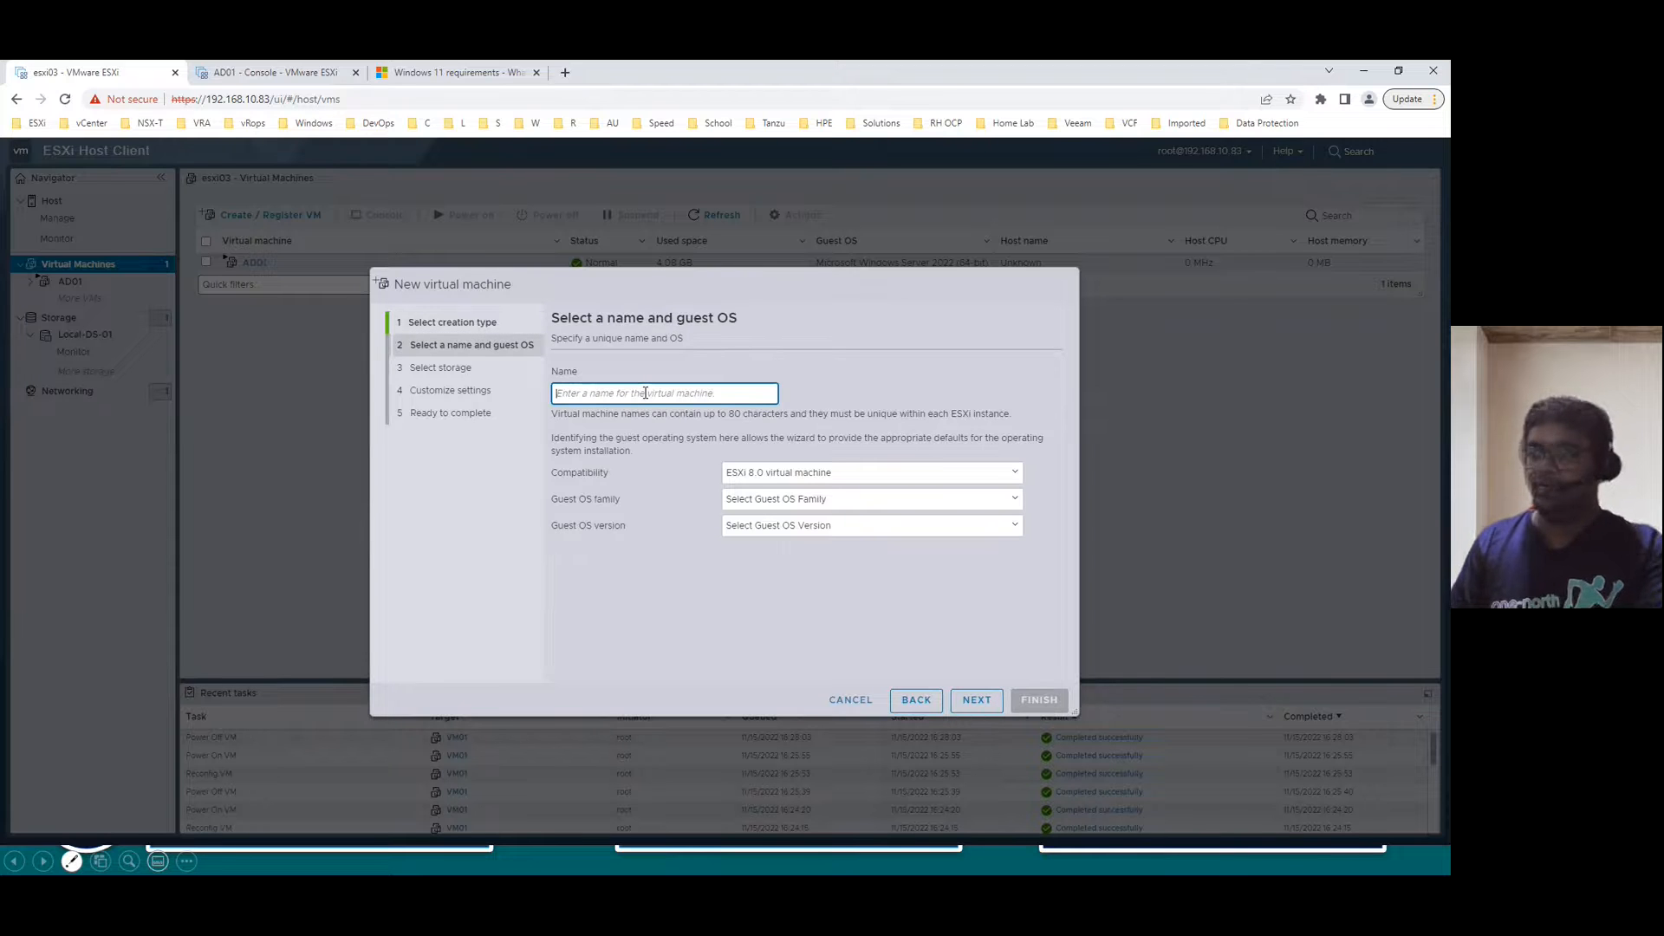
text(VM0)
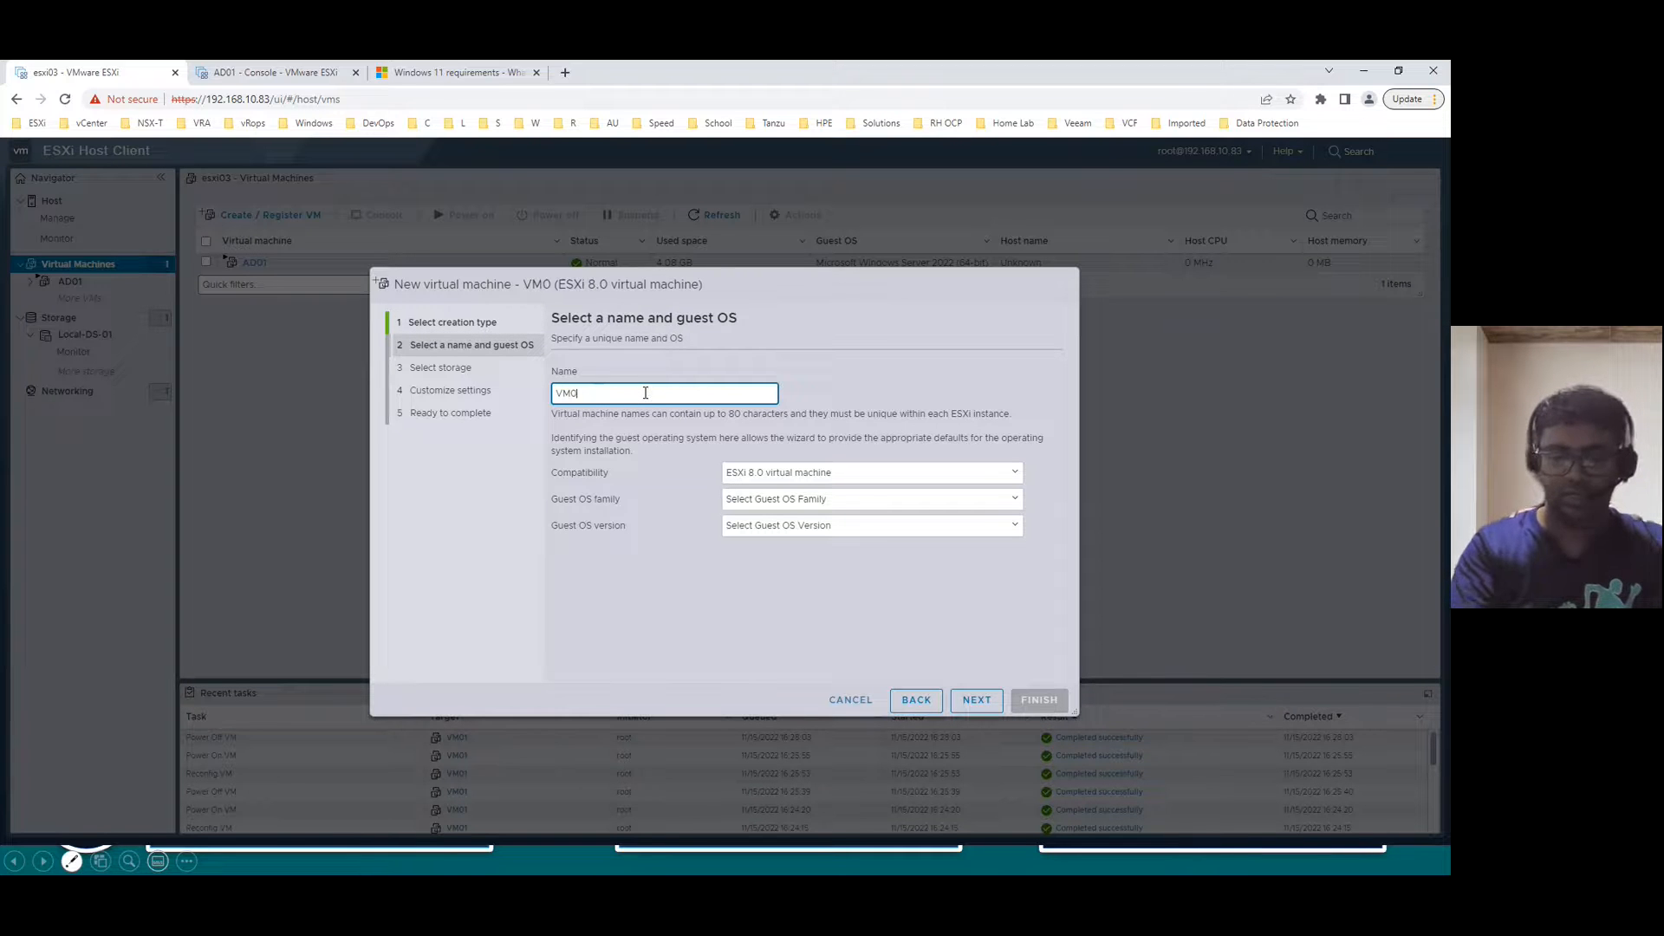
text(1)
click(845, 500)
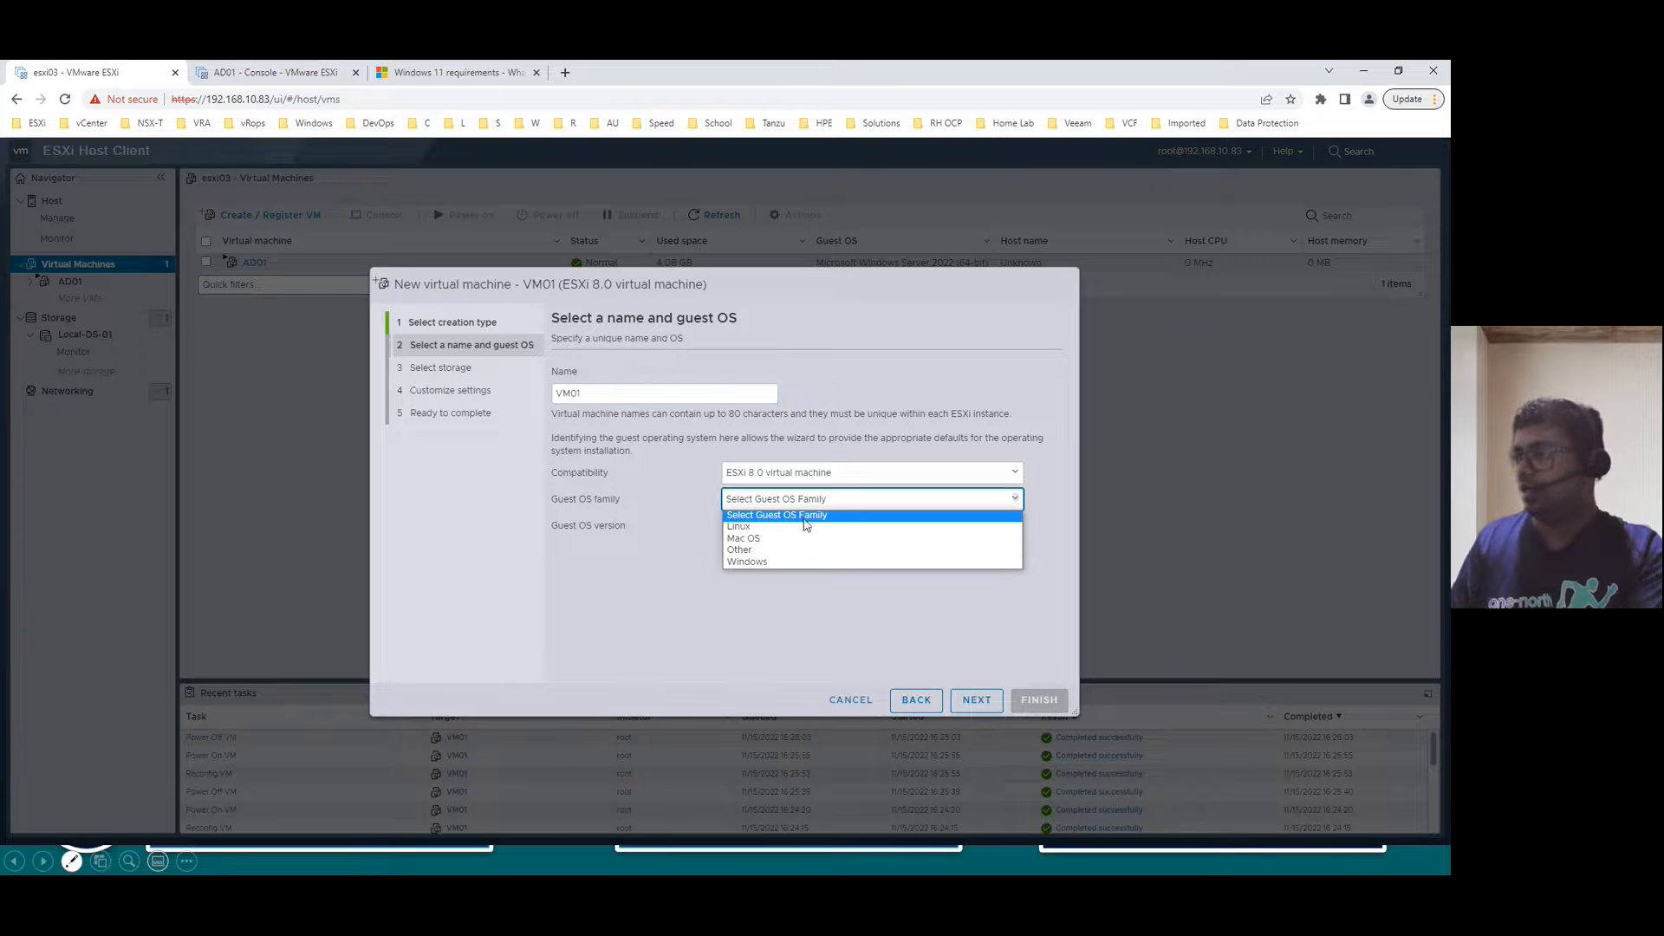
click(763, 562)
click(797, 526)
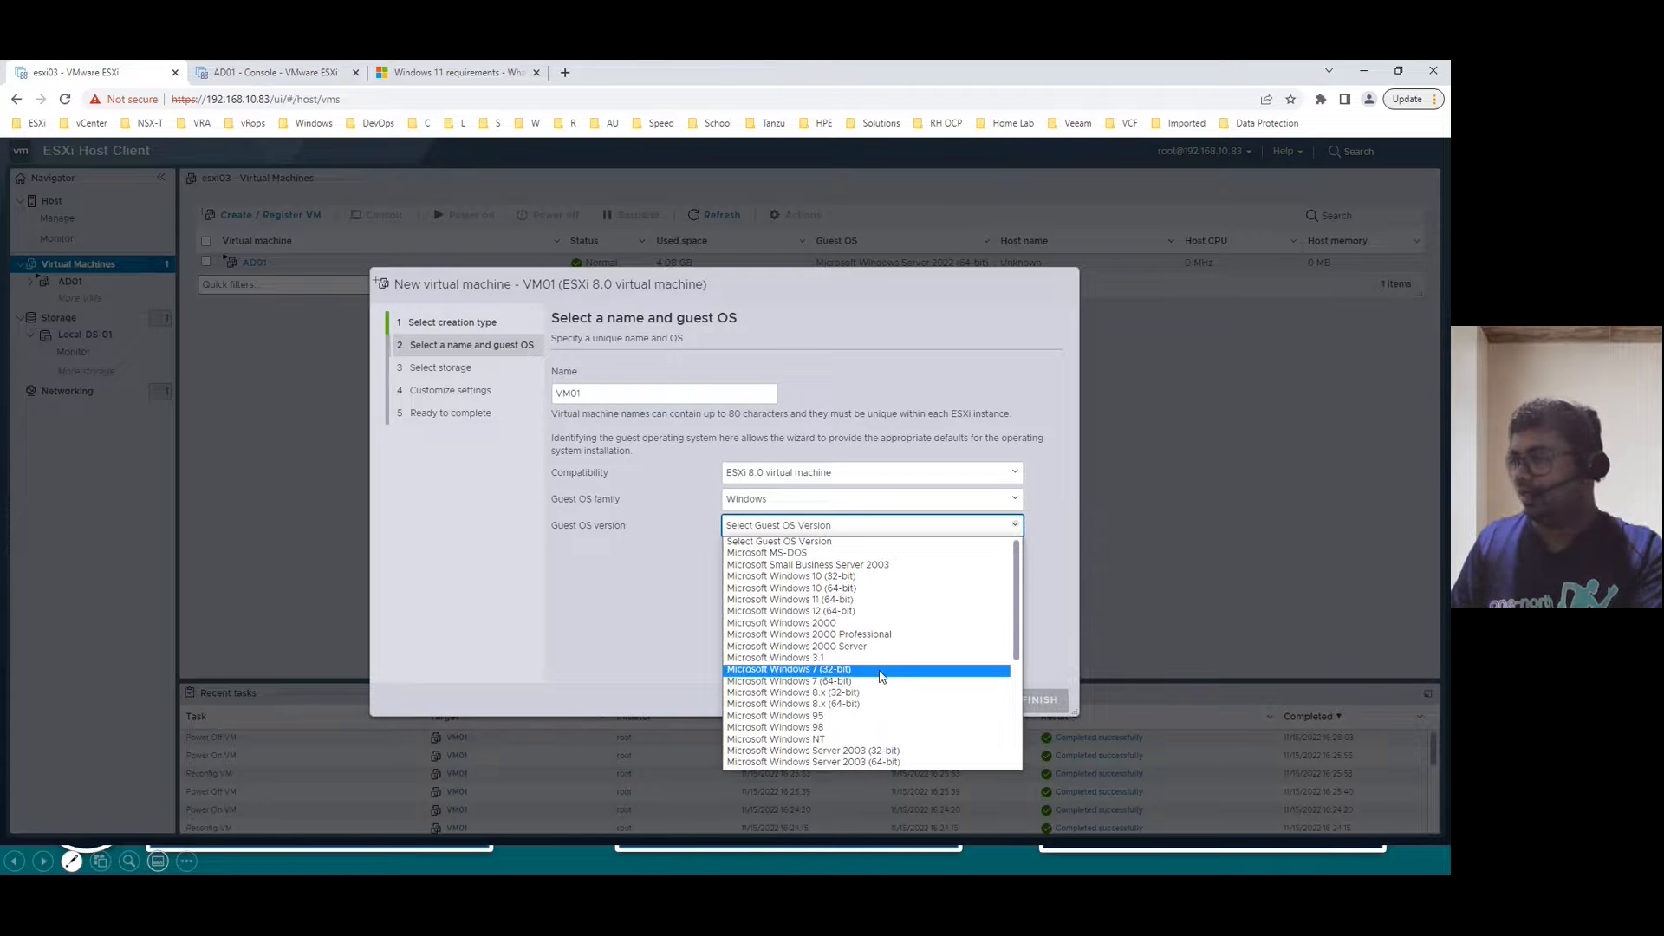
scroll(880, 698, down, 3)
scroll(881, 702, up, 3)
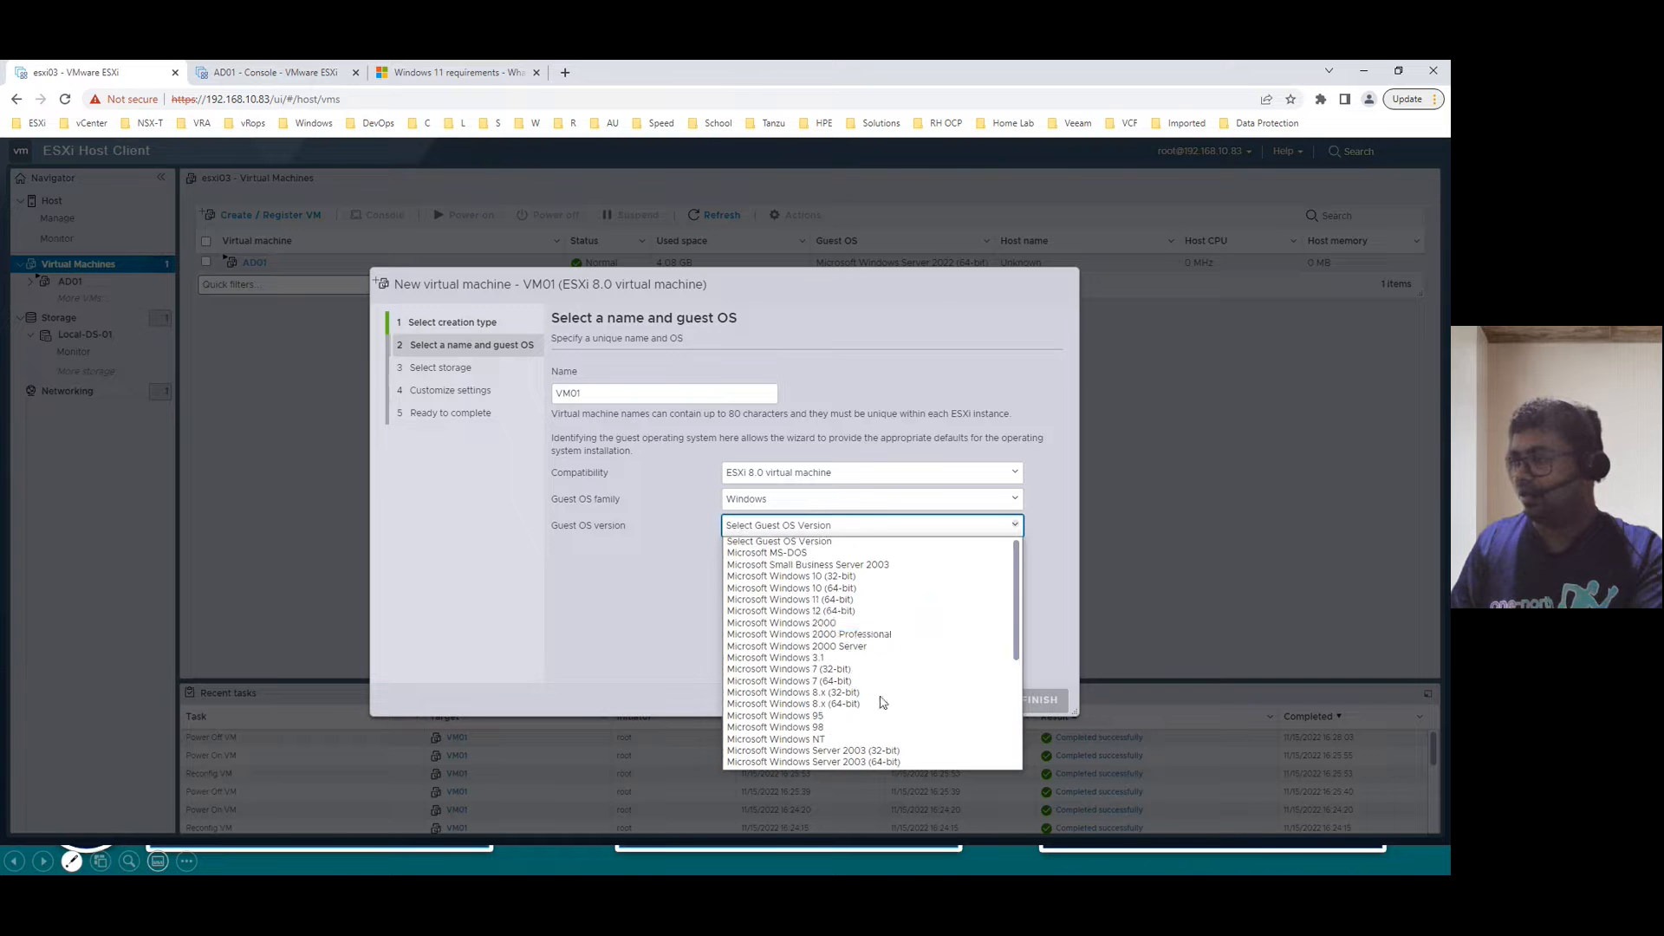
click(878, 601)
- Place VM01 on Local-DS-01 with default hardware (2 vCPUs, 8 GB, 96 GB disk) and finish creating it
click(976, 700)
click(985, 705)
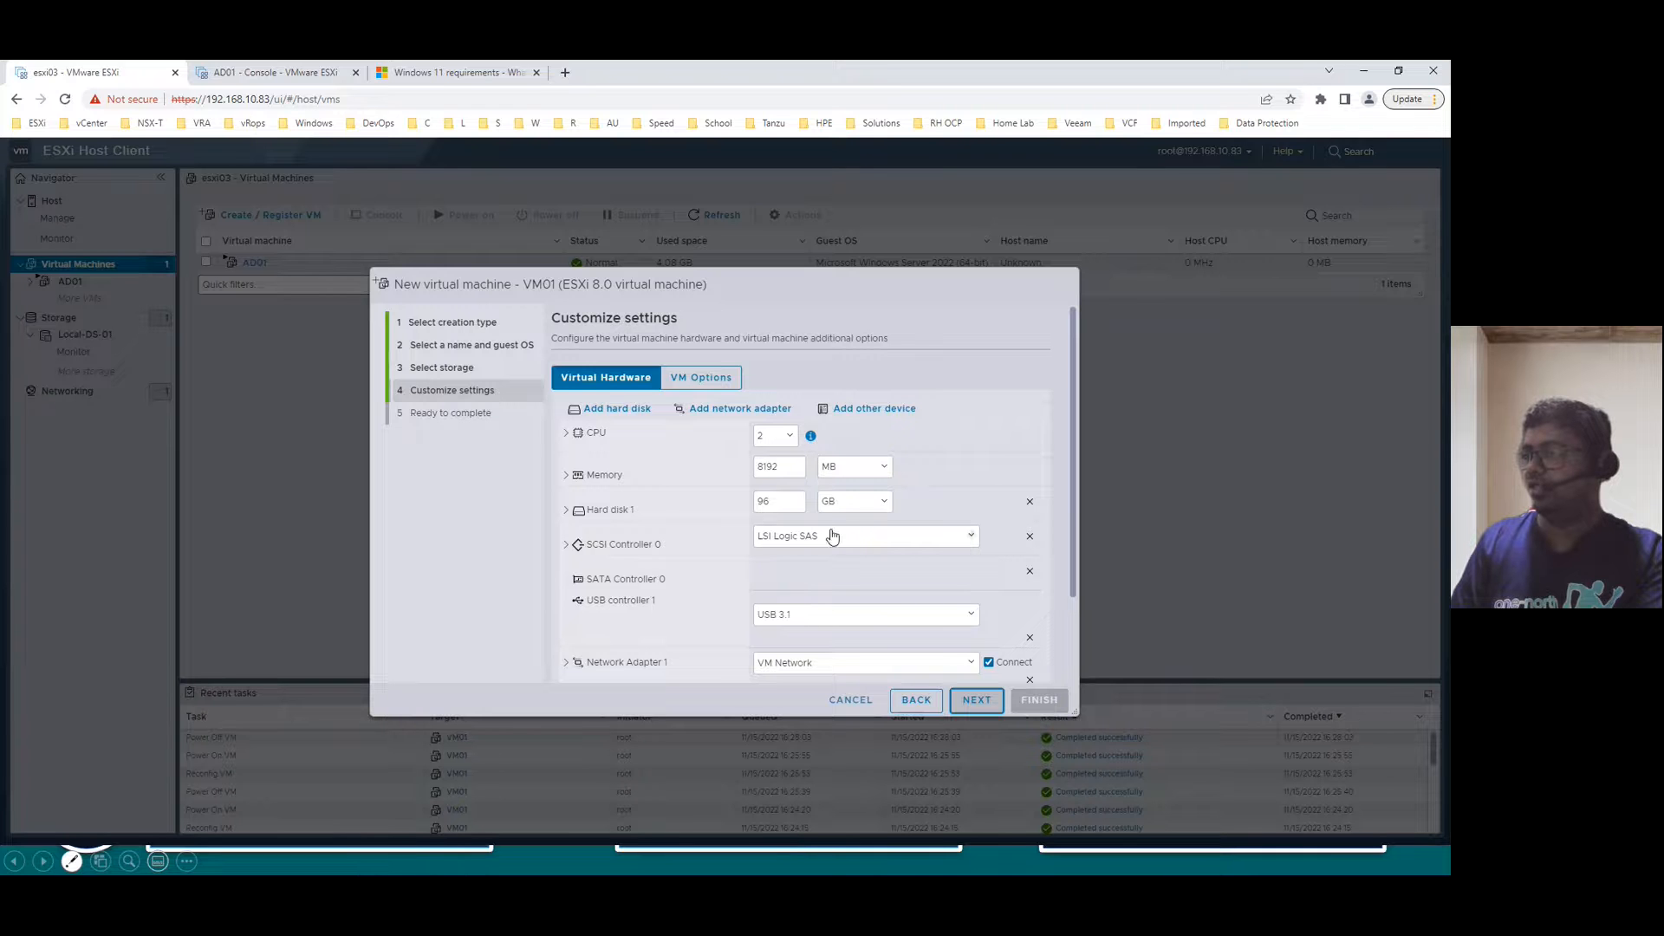
scroll(728, 587, down, 2)
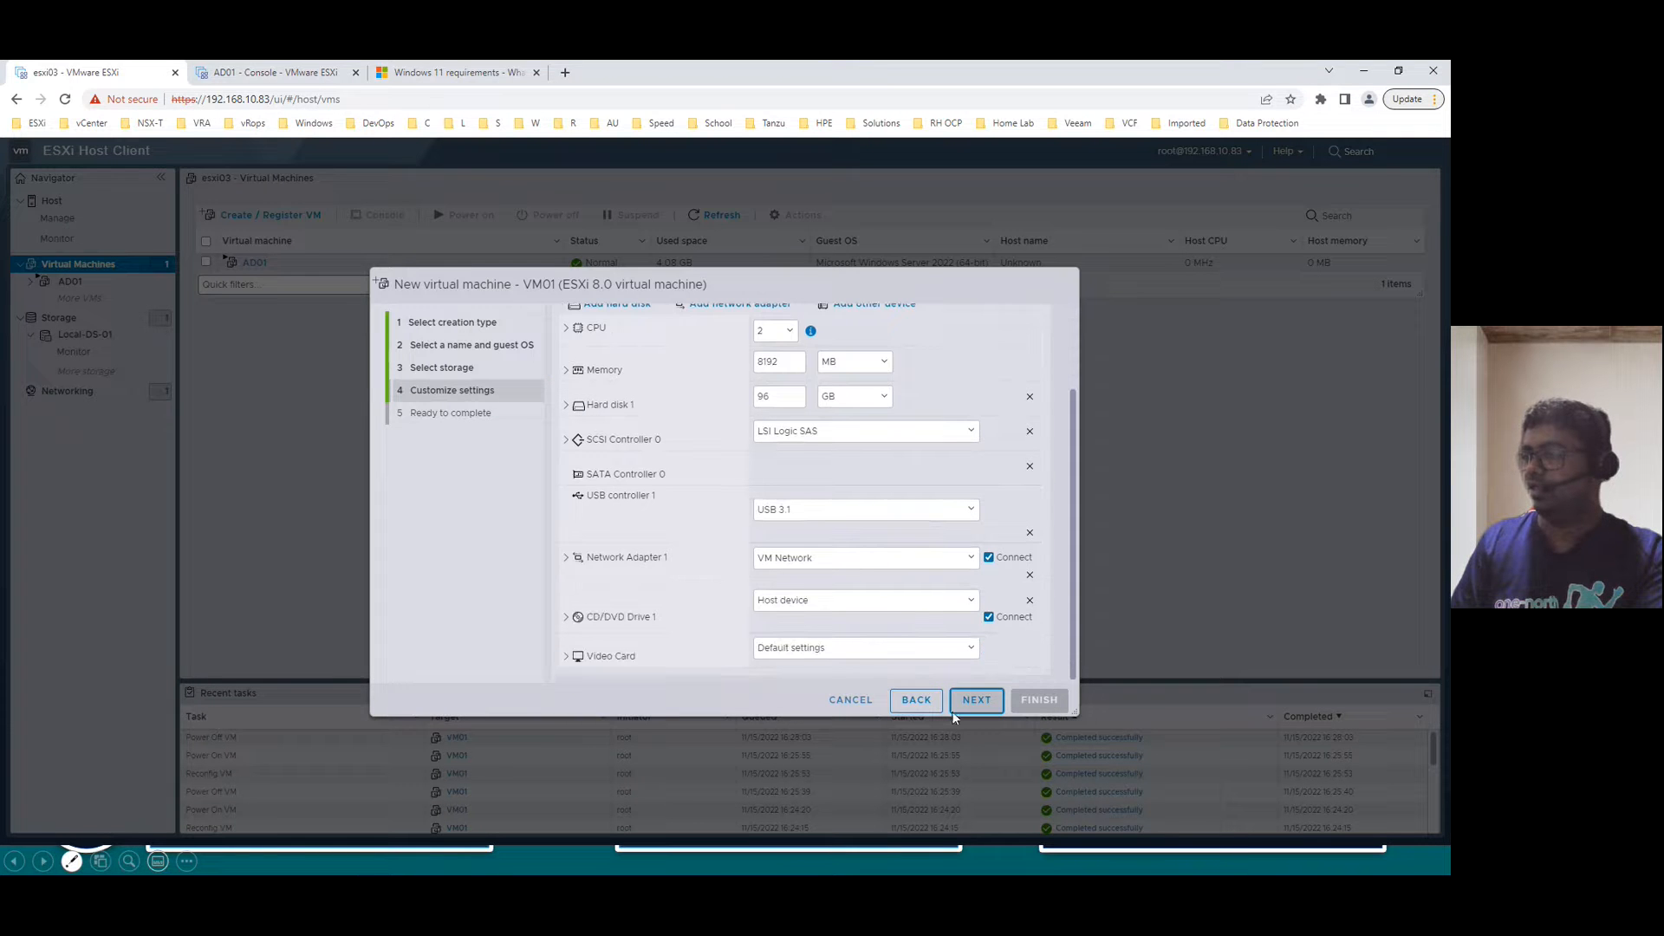
click(992, 701)
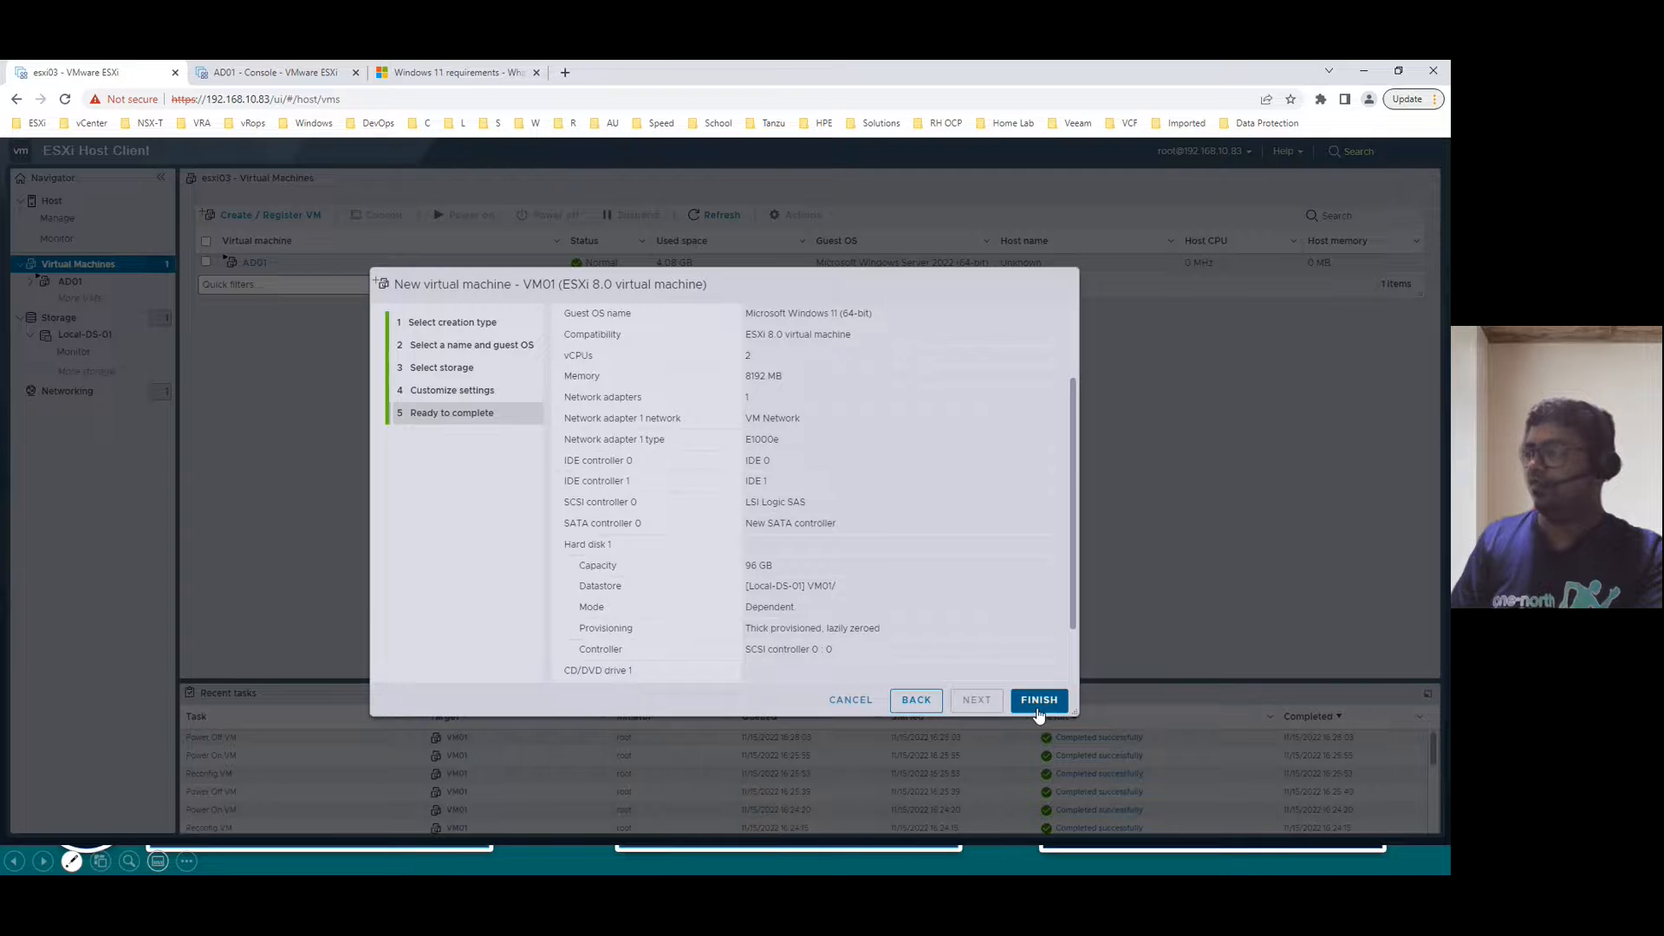
click(1040, 701)
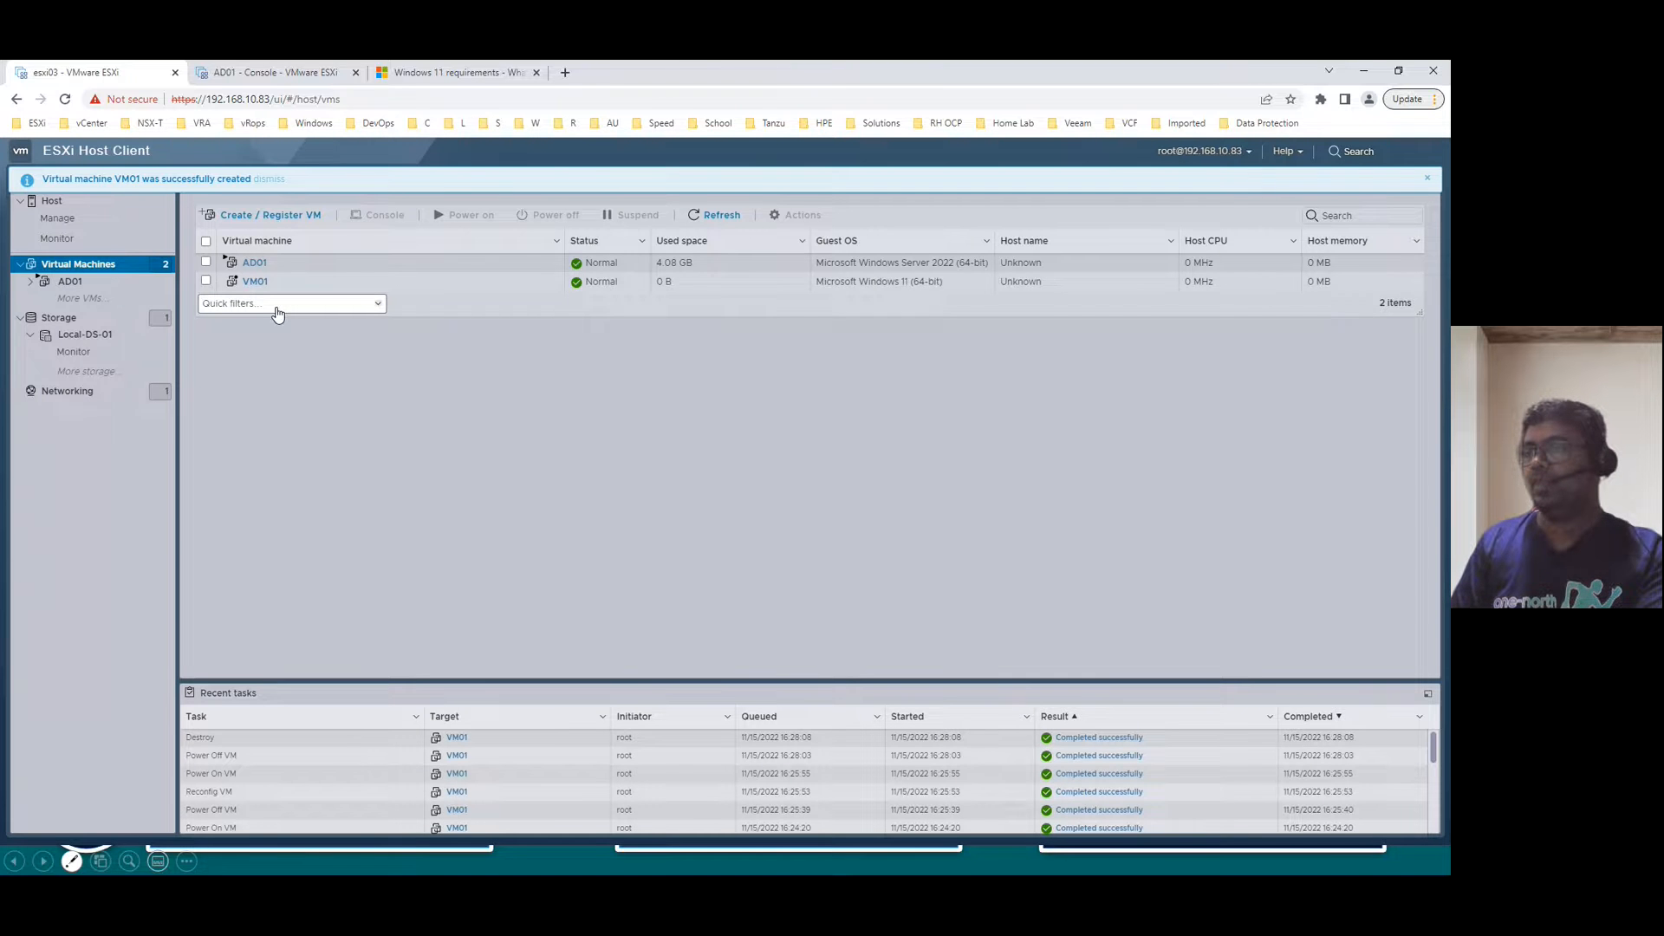
click(255, 281)
click(713, 209)
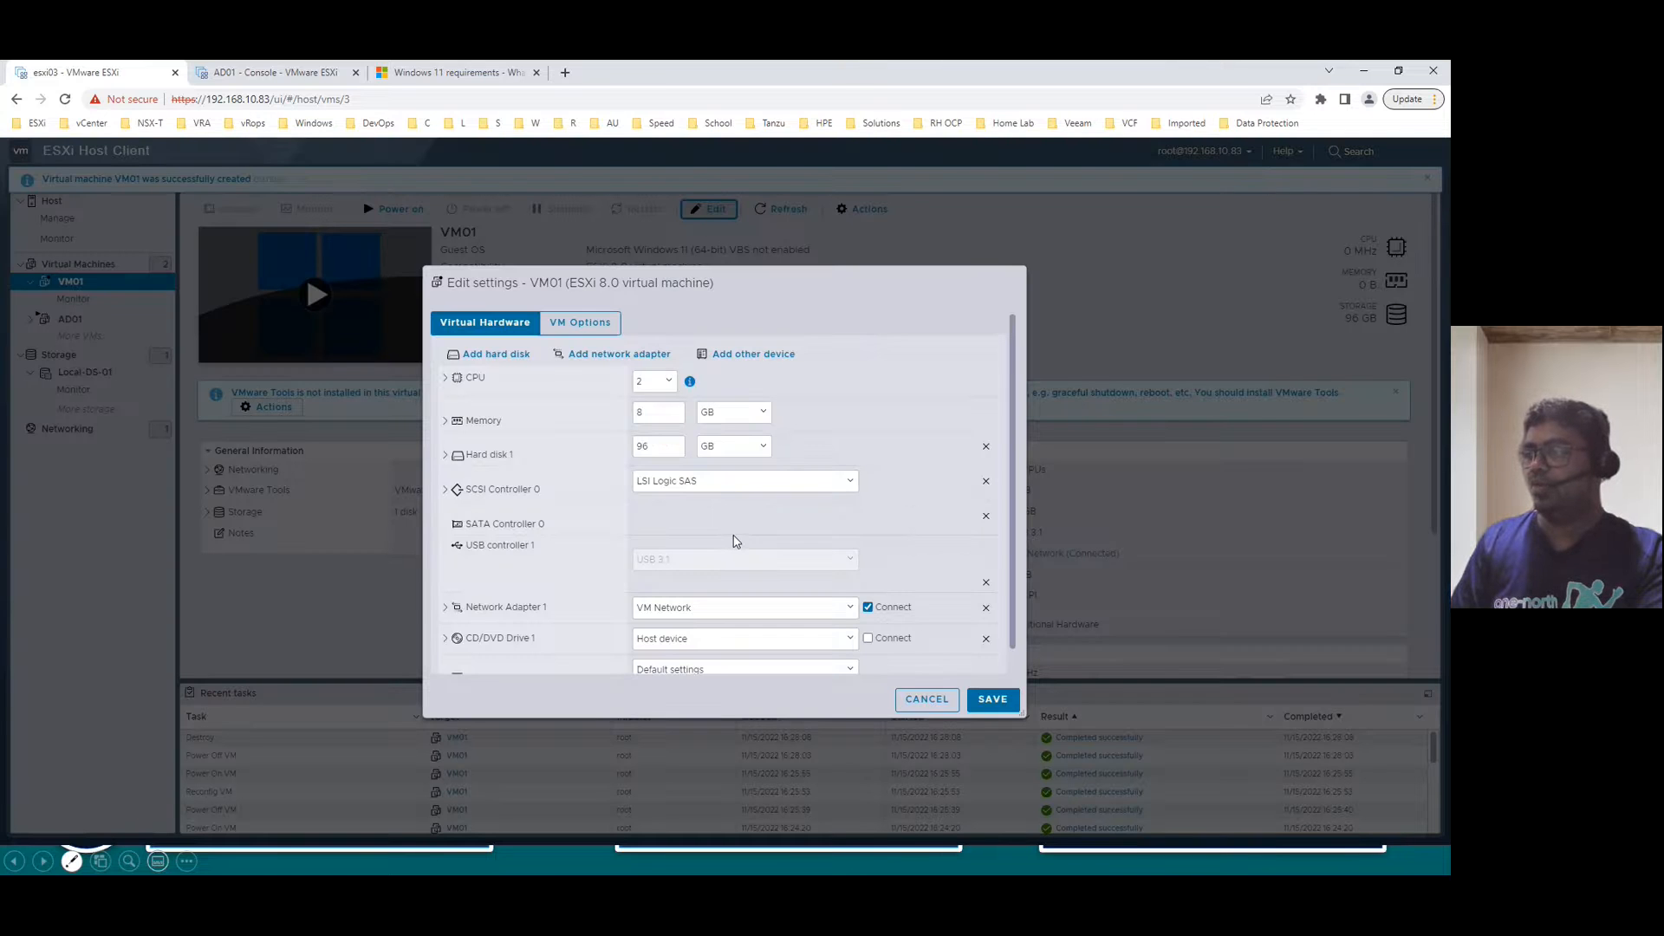
- Point CD/DVD Drive 1 at the datastore ISO Win11_22H2_English_x64v1.iso in the ISOs folder
click(683, 622)
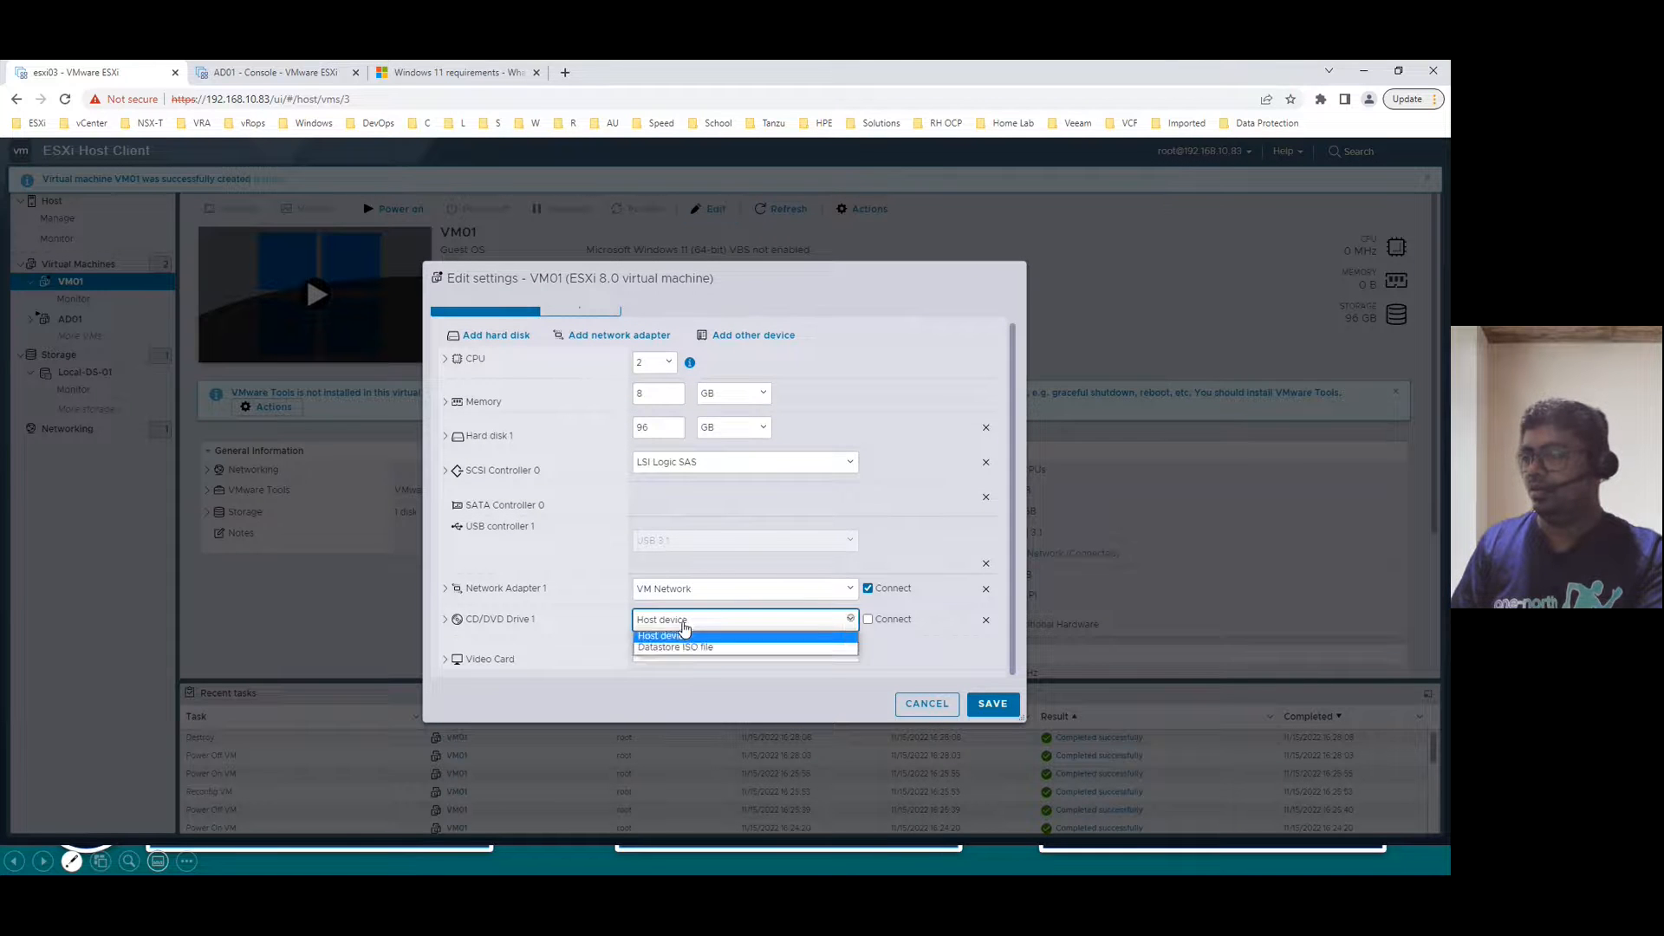
click(675, 648)
click(635, 431)
click(803, 409)
click(802, 392)
click(809, 414)
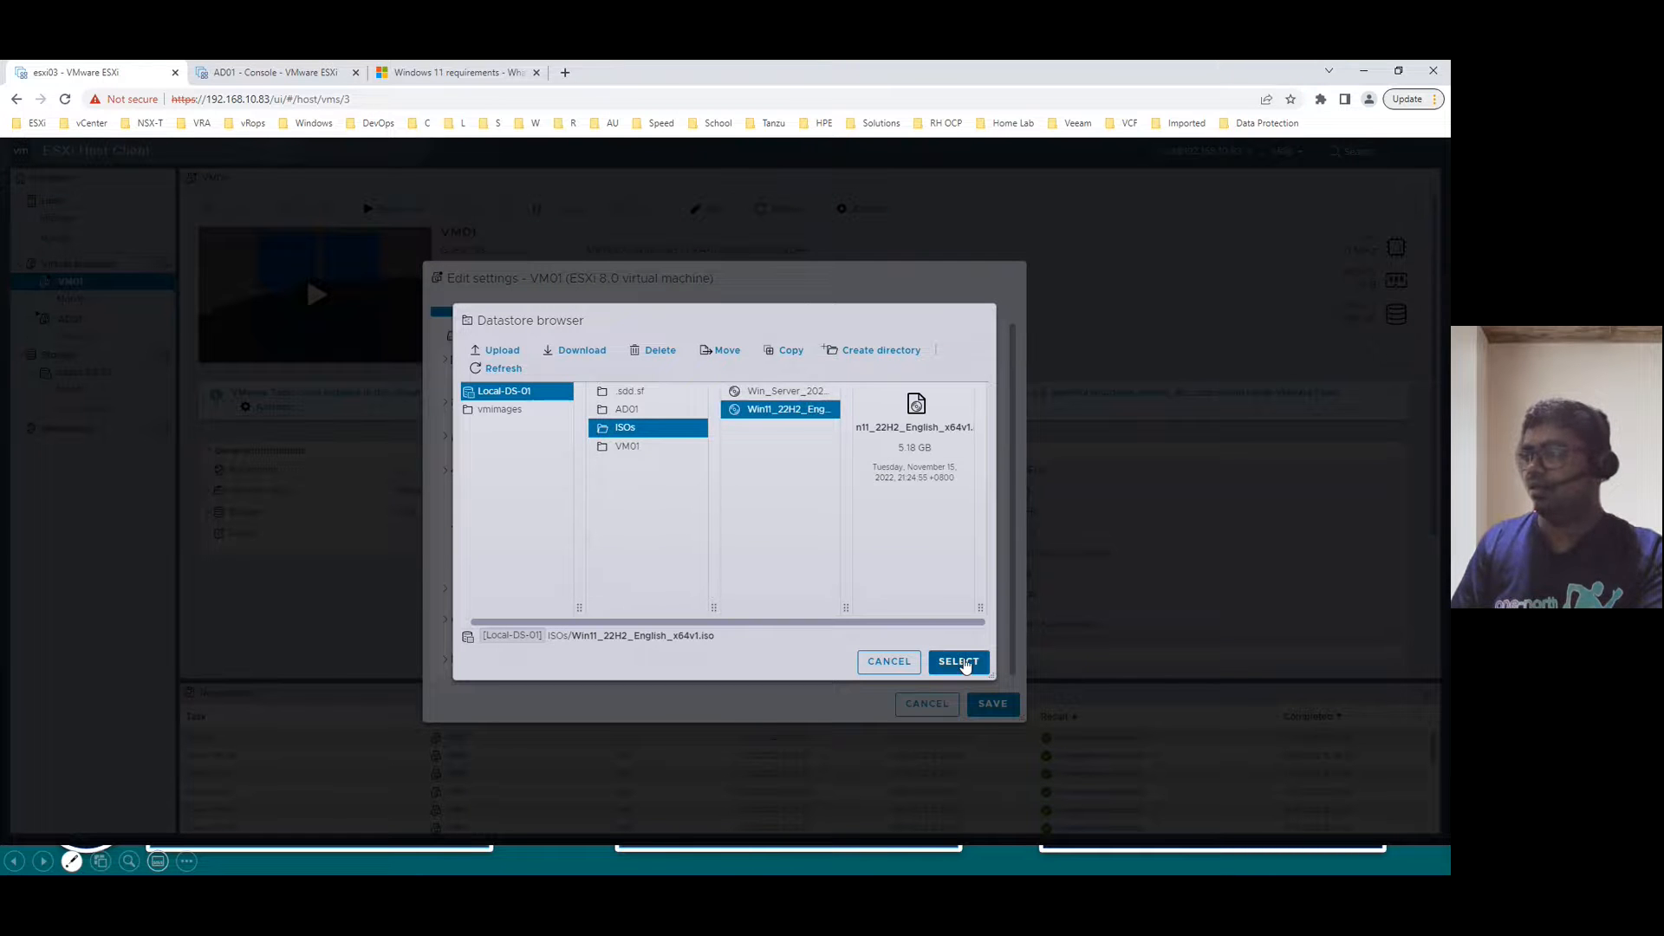
click(965, 663)
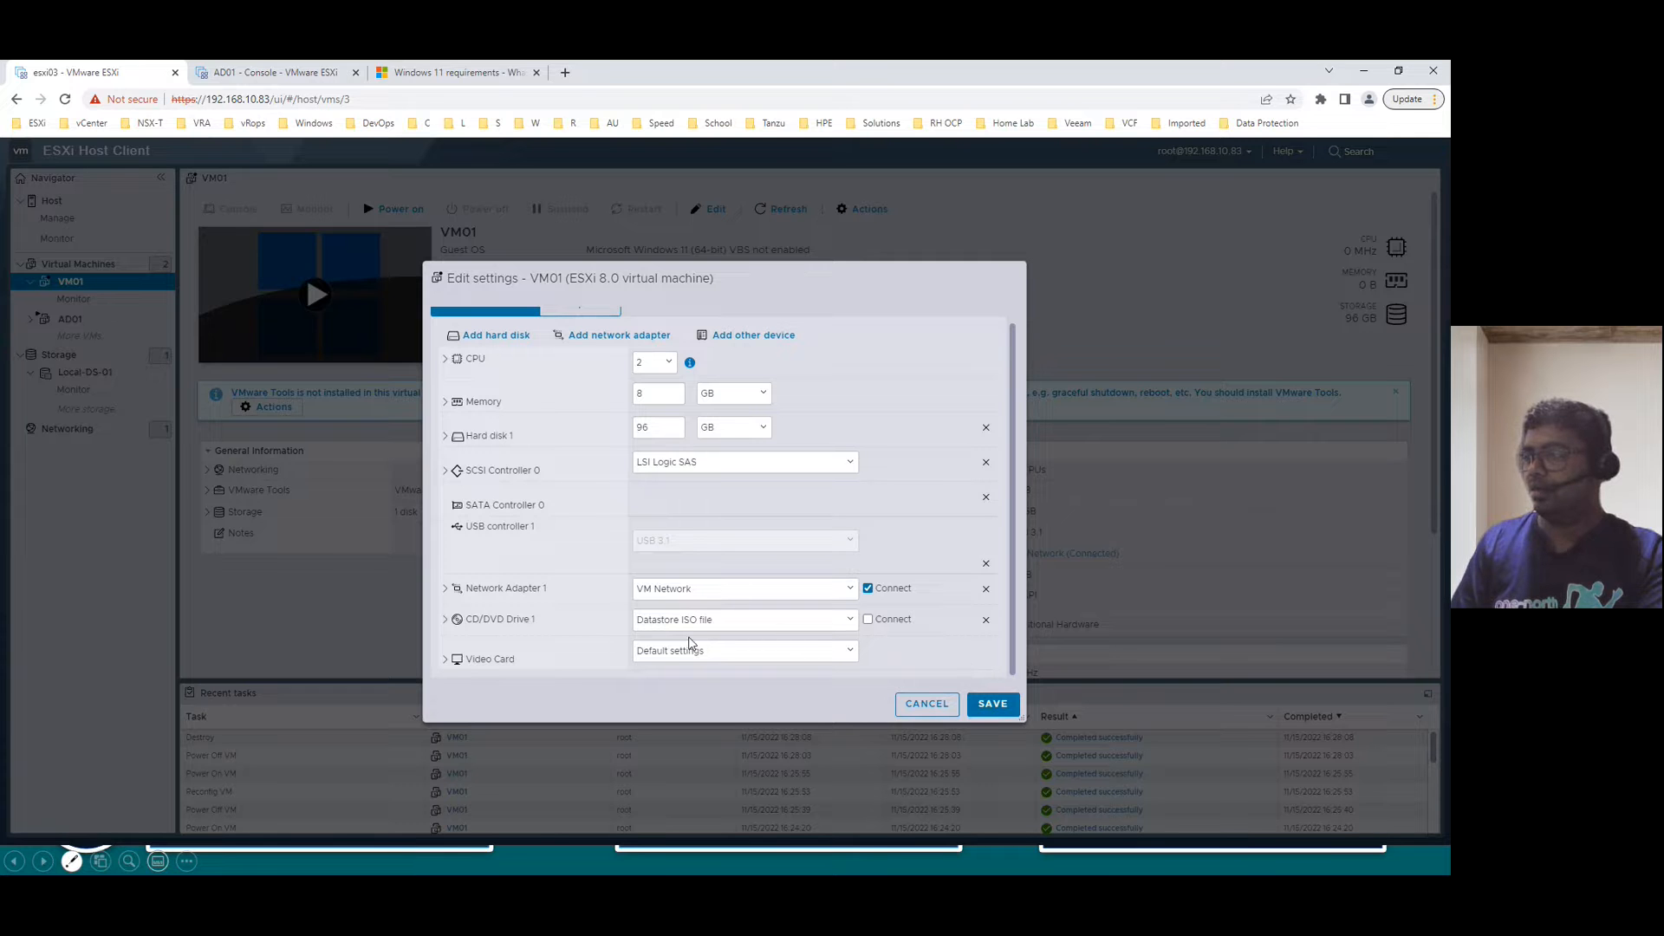
- Enable Connect at power on for the drive and save VM01's settings
click(868, 620)
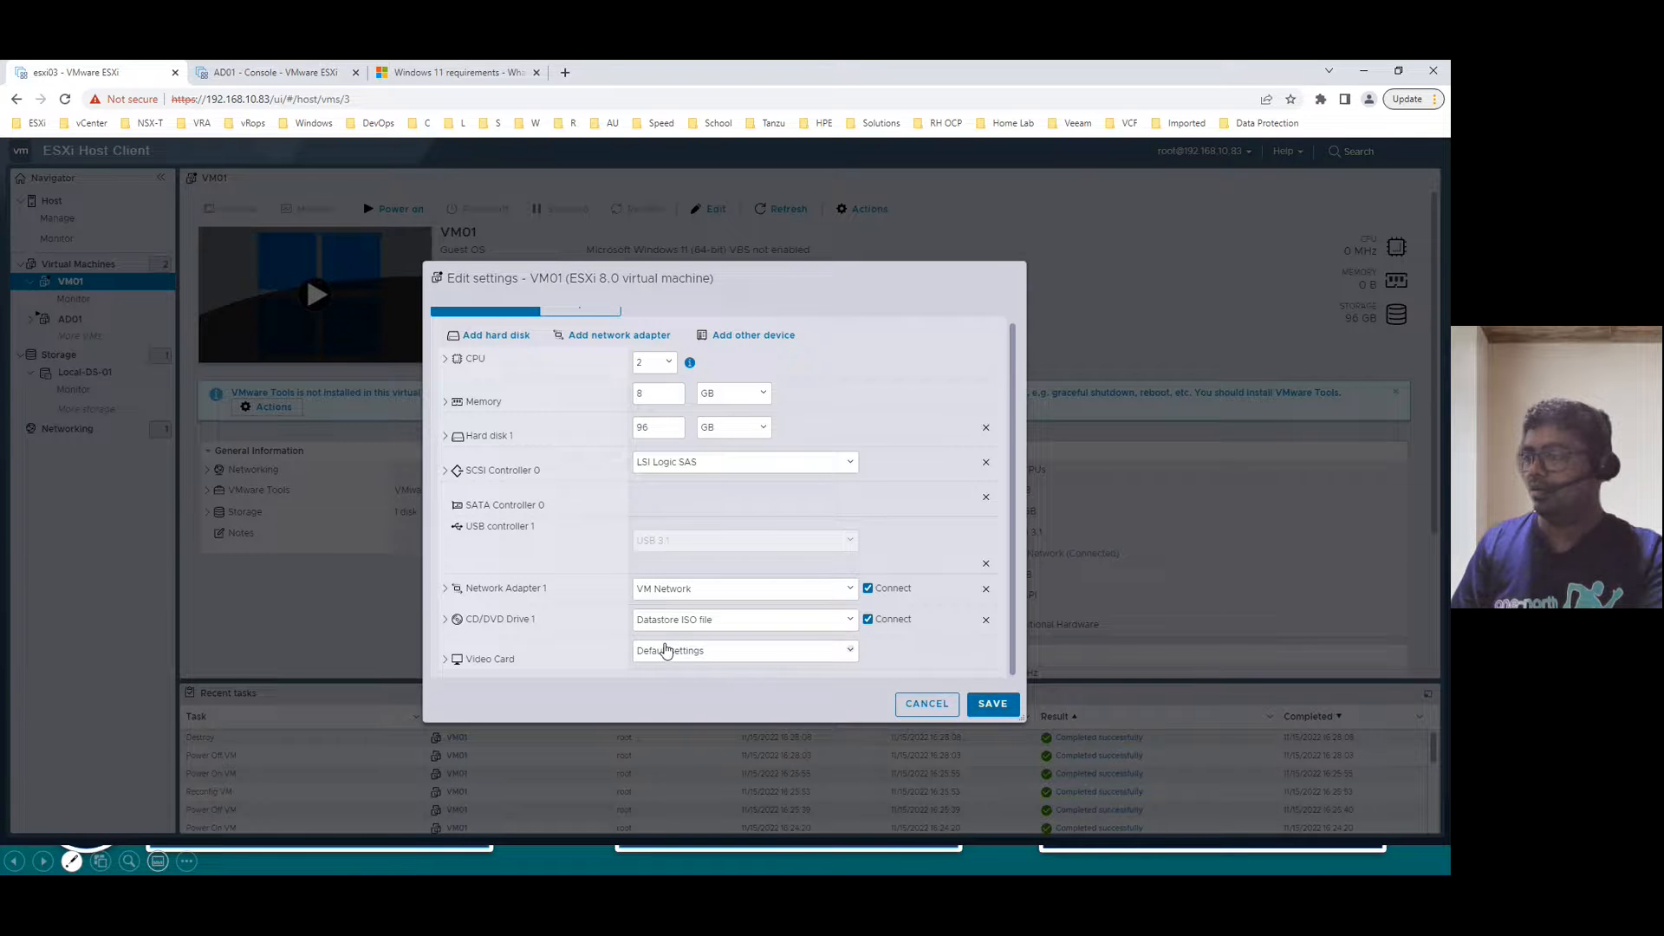
click(446, 620)
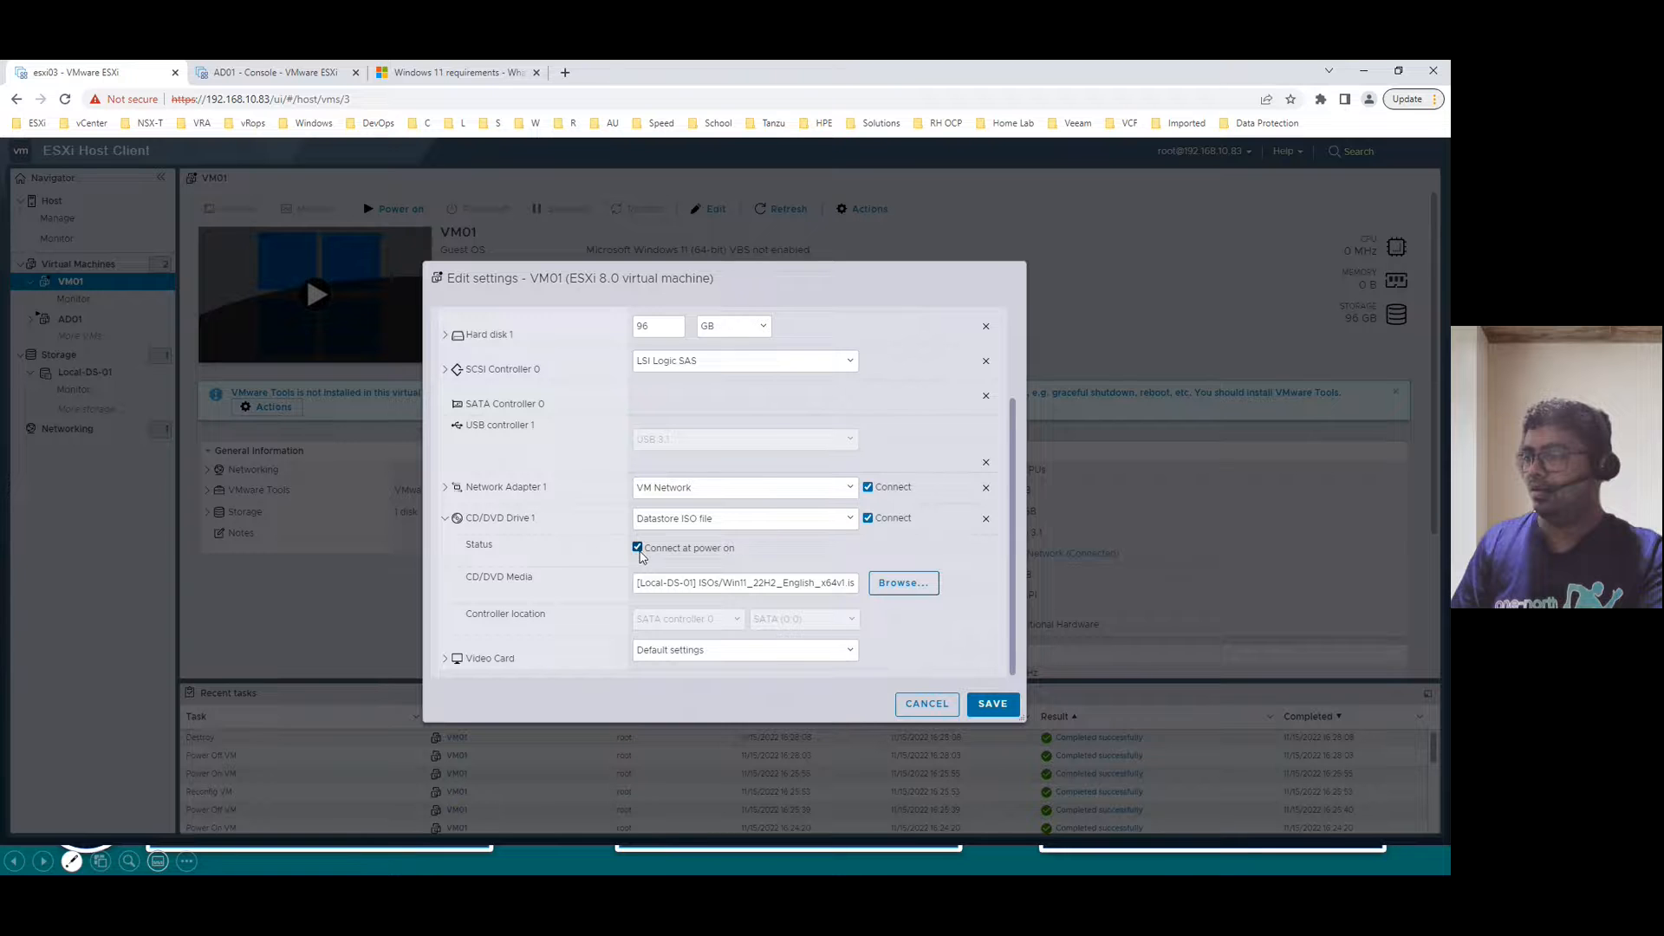
click(993, 704)
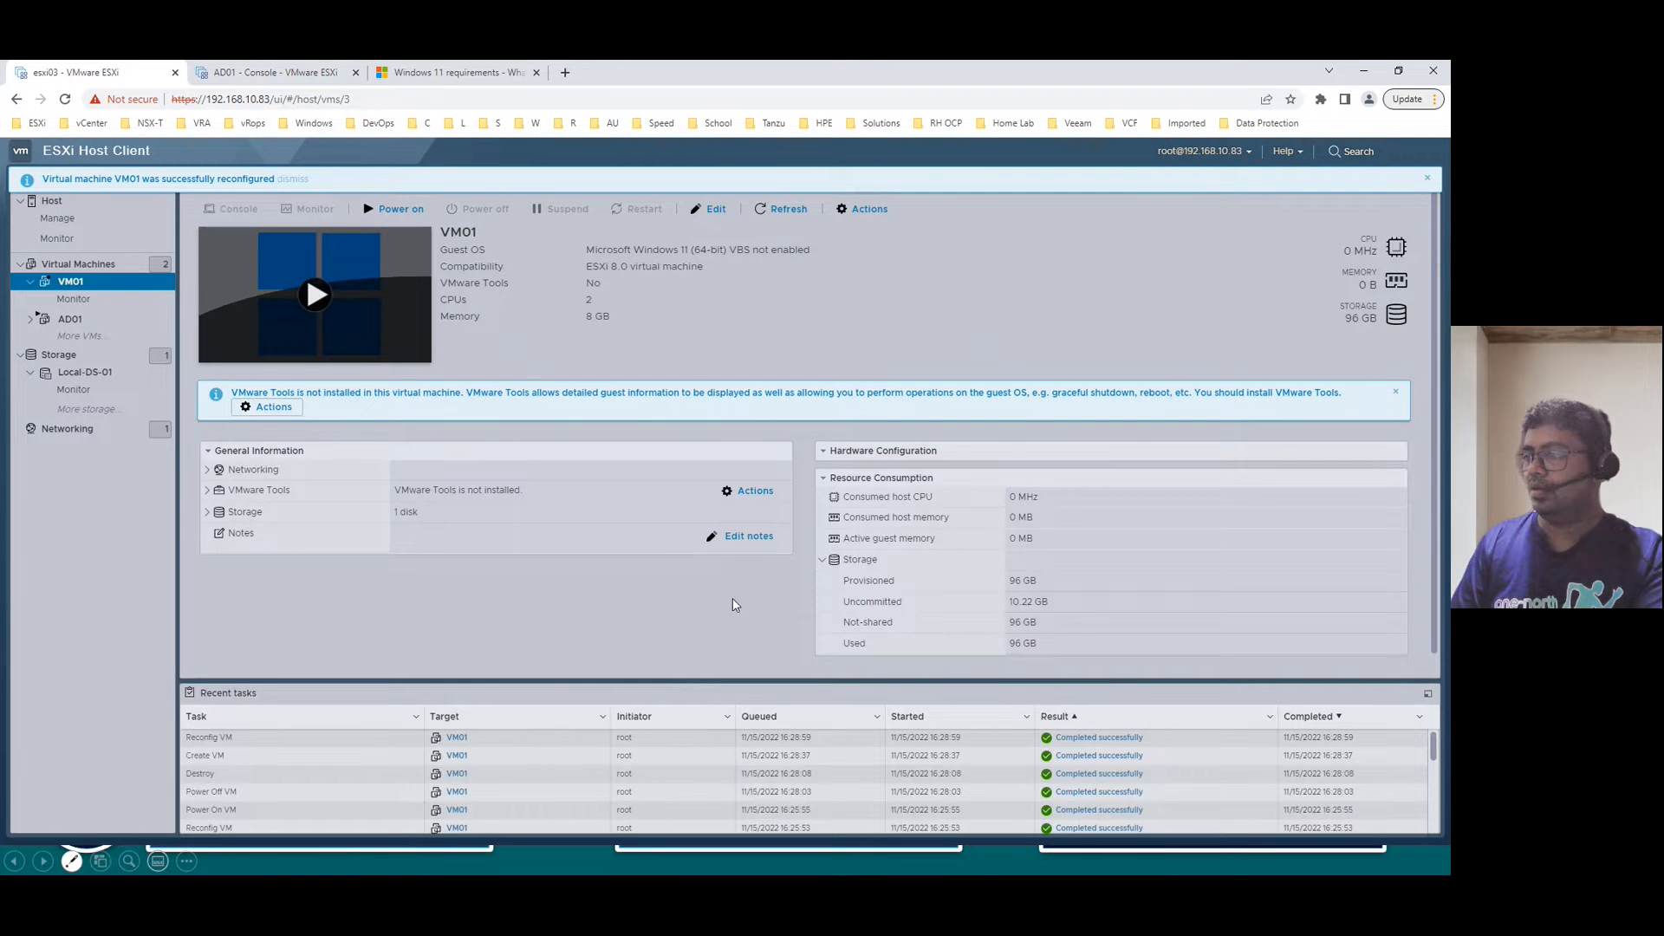
- Power on VM01 and open its console in a new browser tab
click(390, 209)
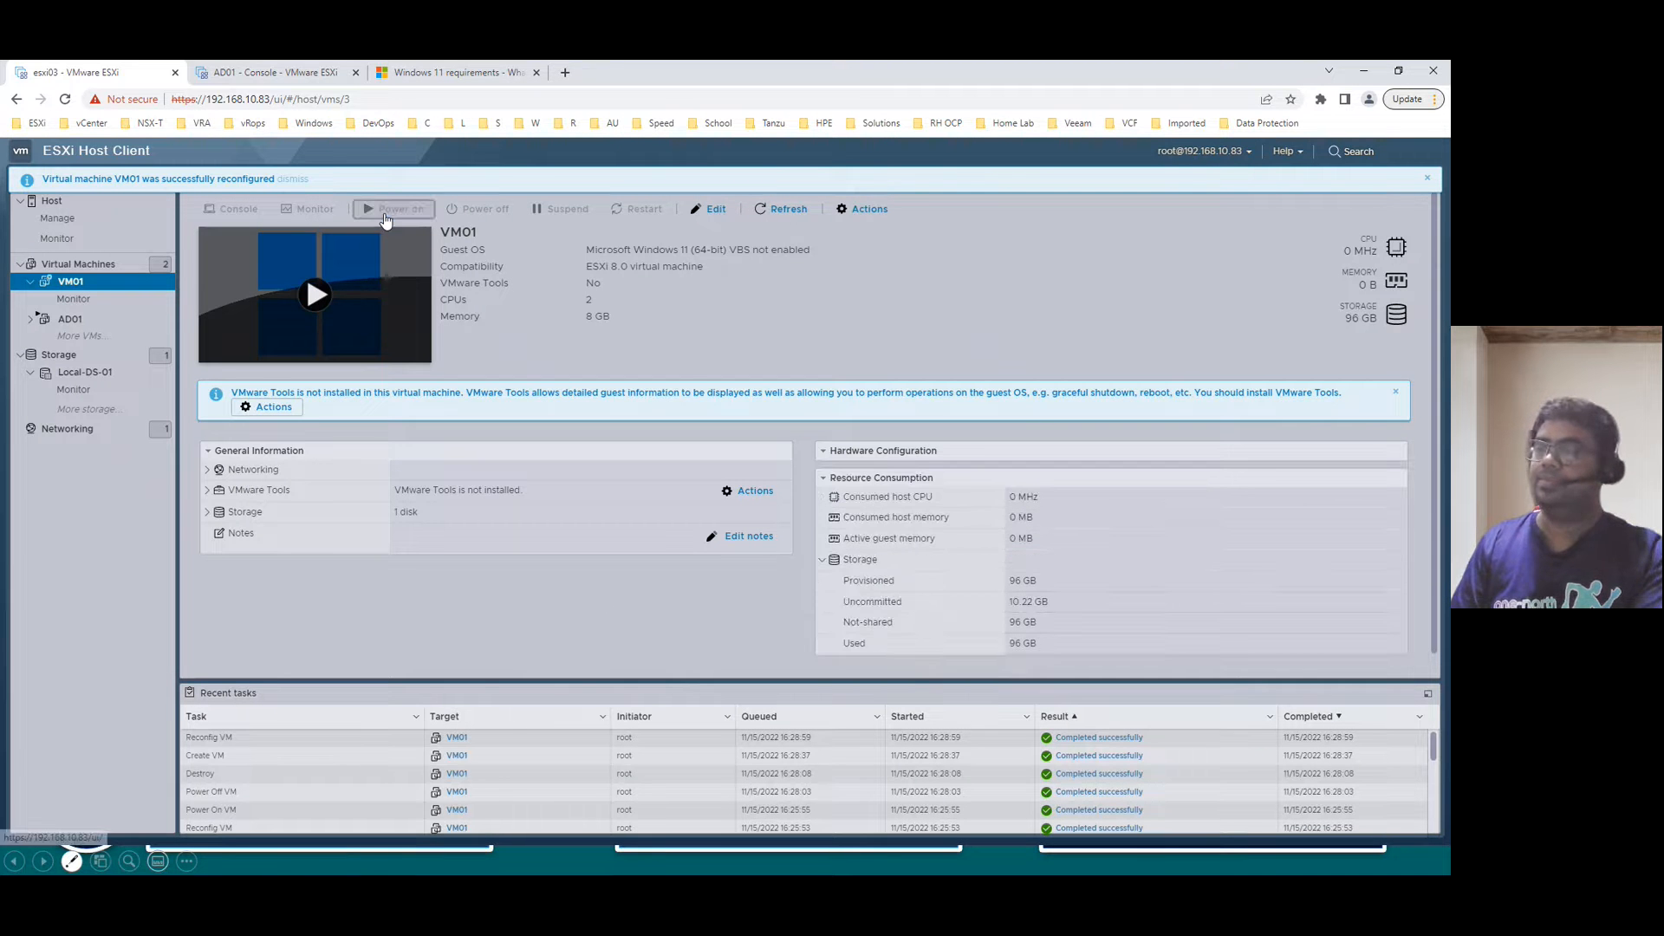
click(232, 209)
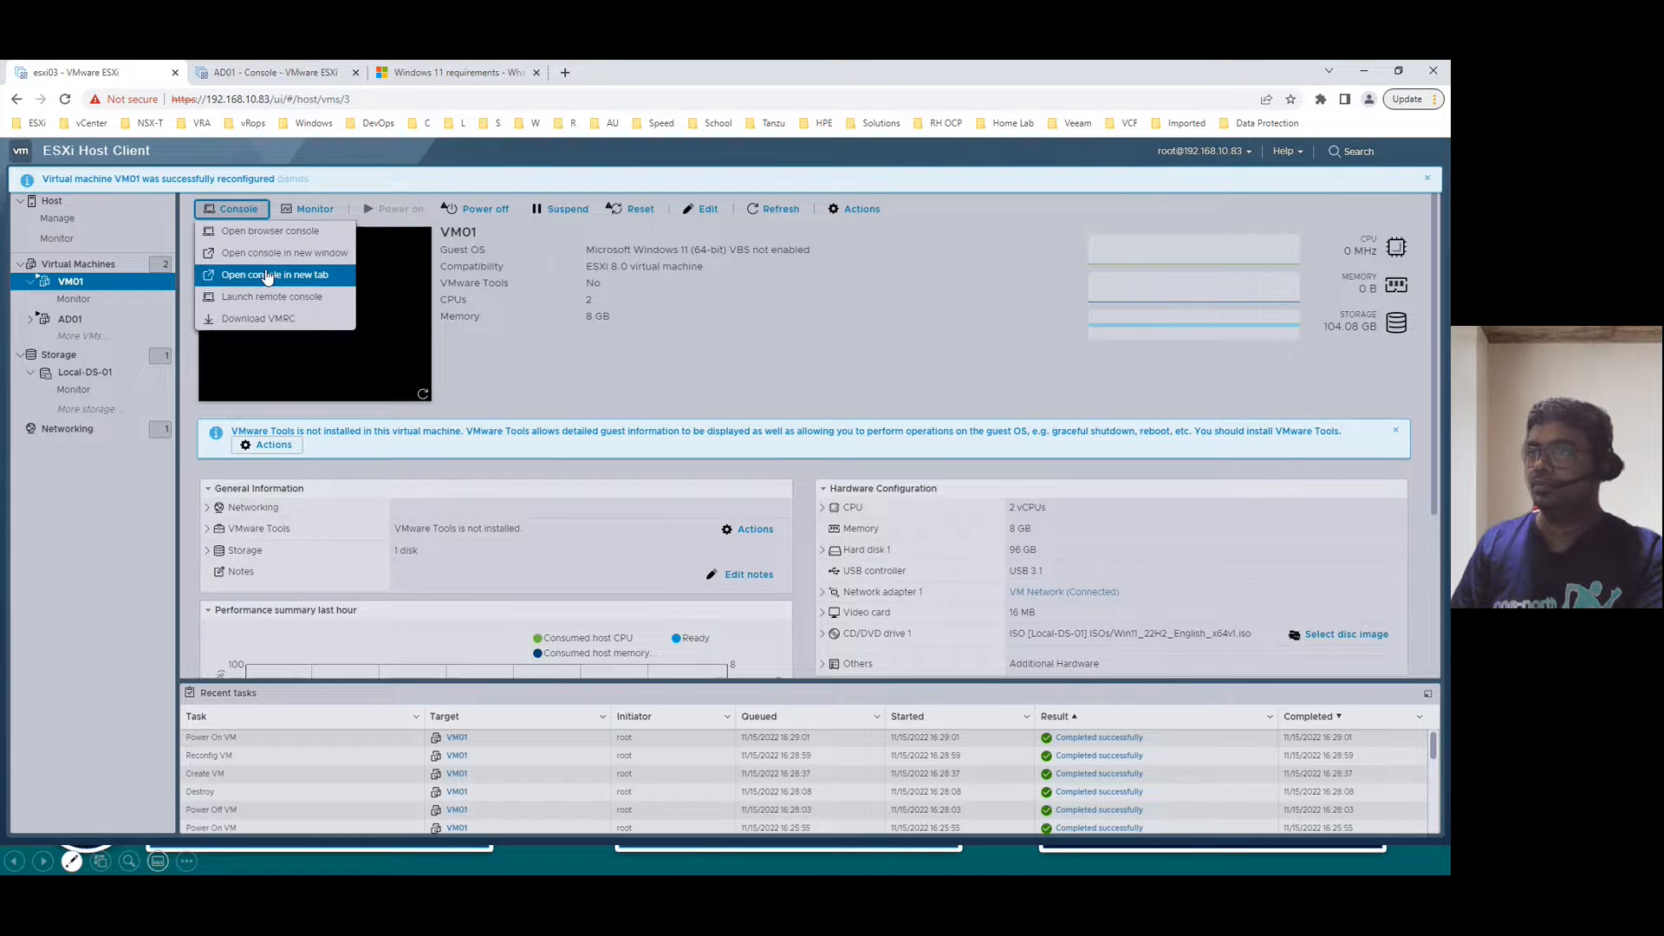
click(286, 276)
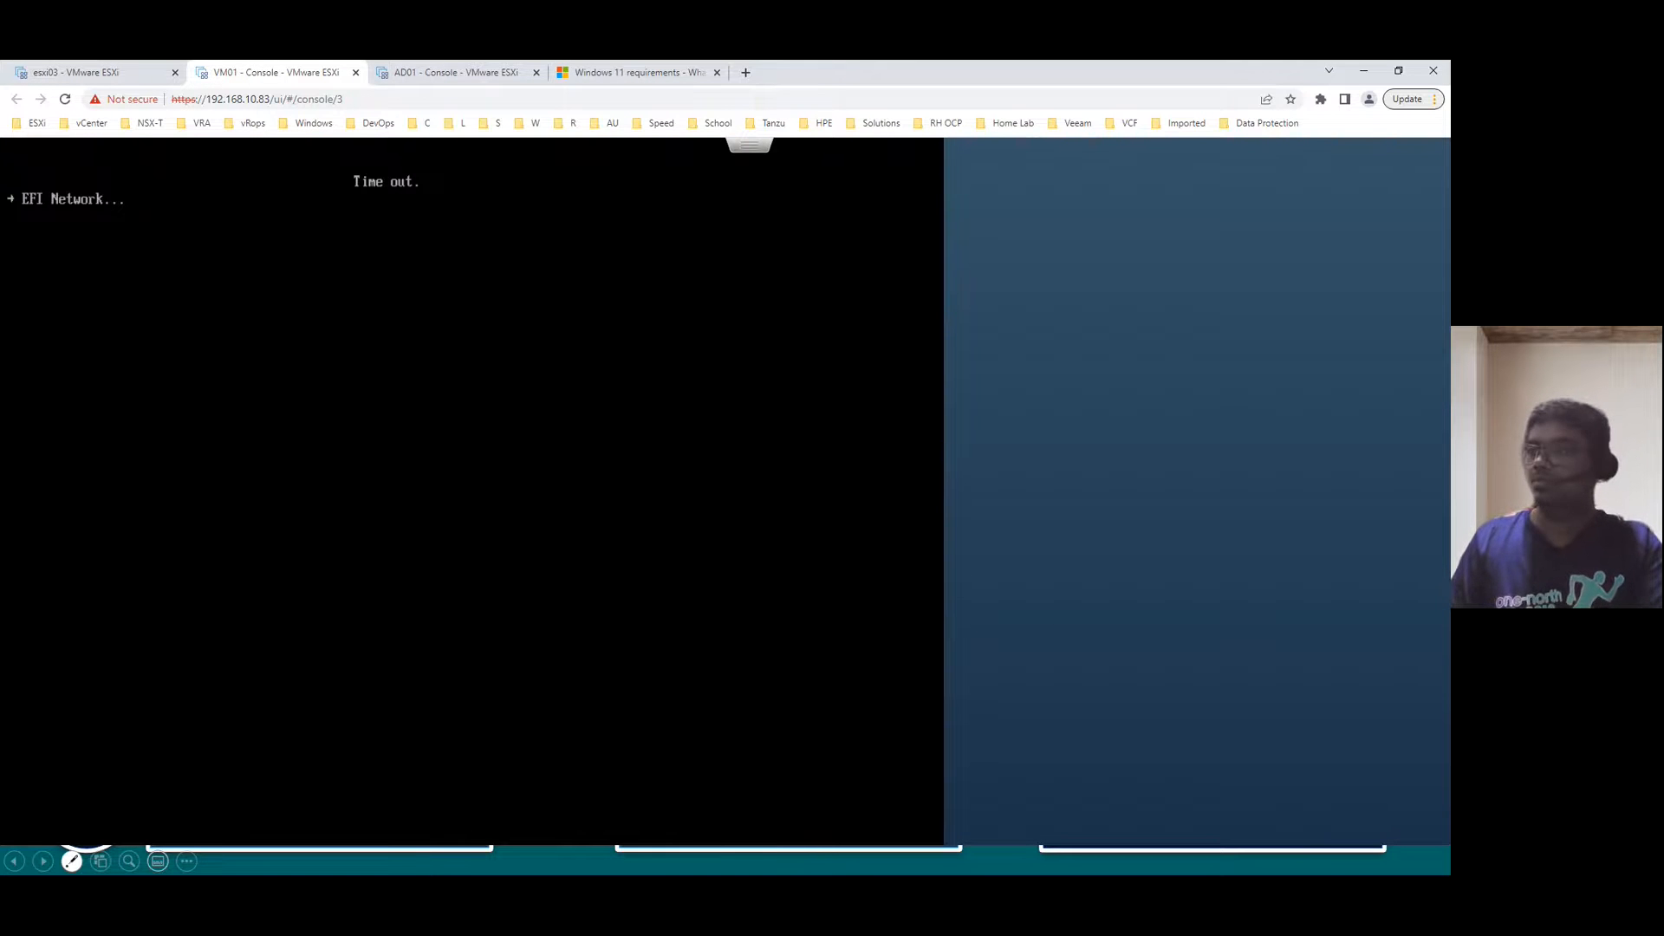
- Send Ctrl-Alt-Delete from the console menu and boot VM01 from the Windows 11 ISO
click(742, 154)
mouse_move(821, 205)
mouse_move(963, 253)
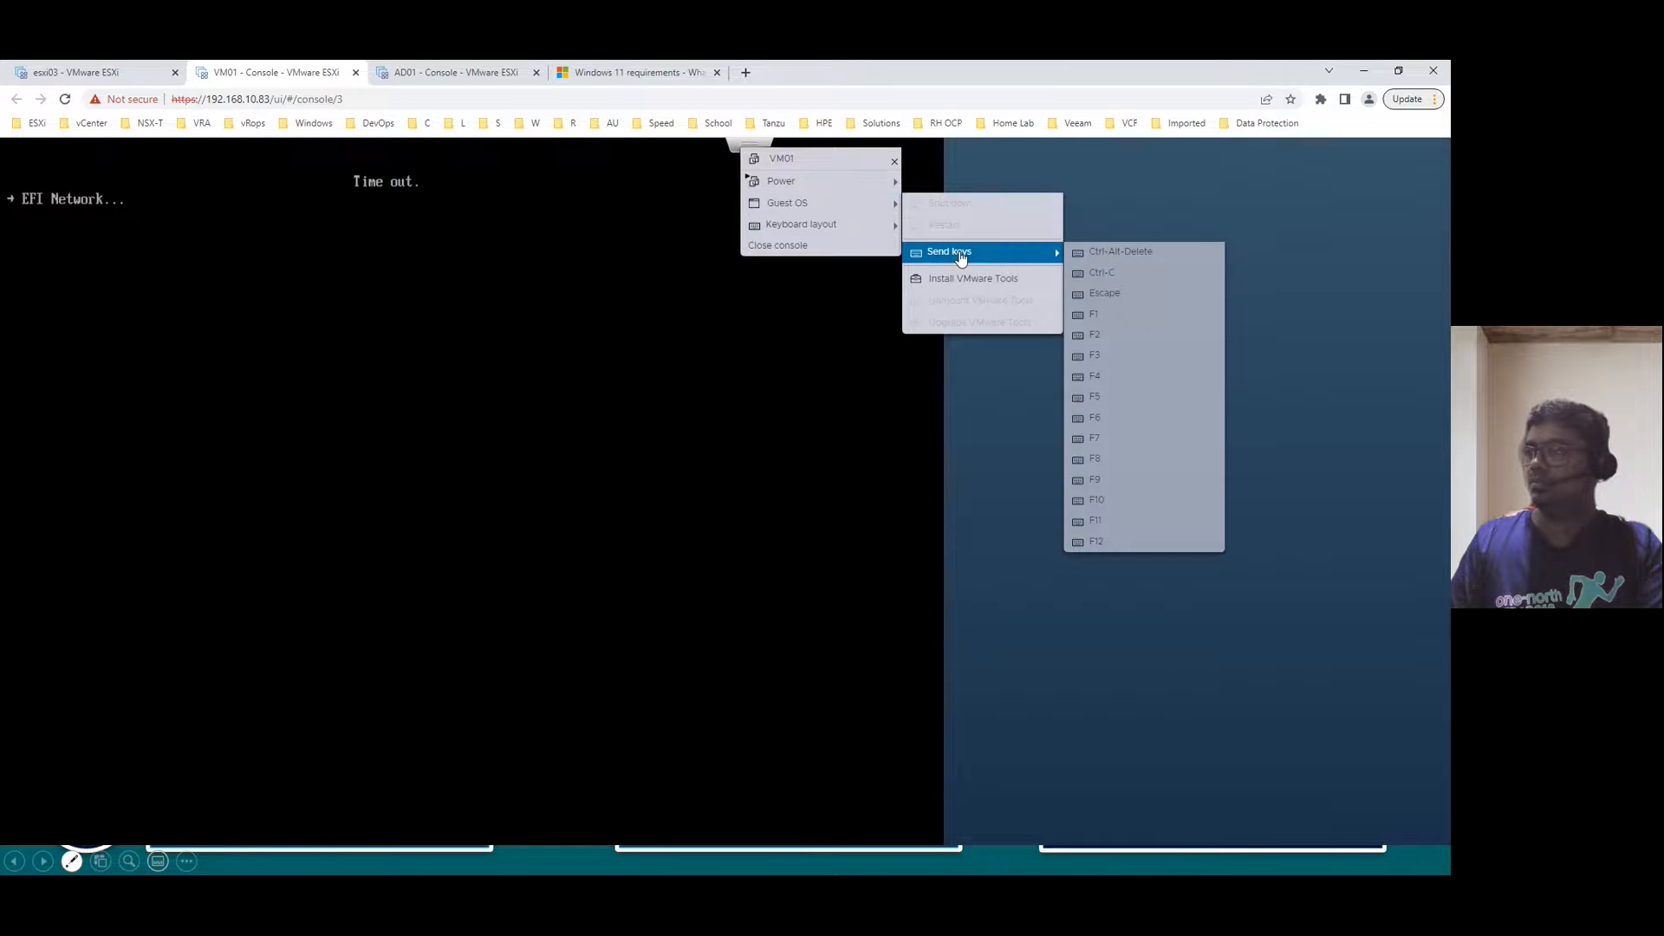
click(1107, 256)
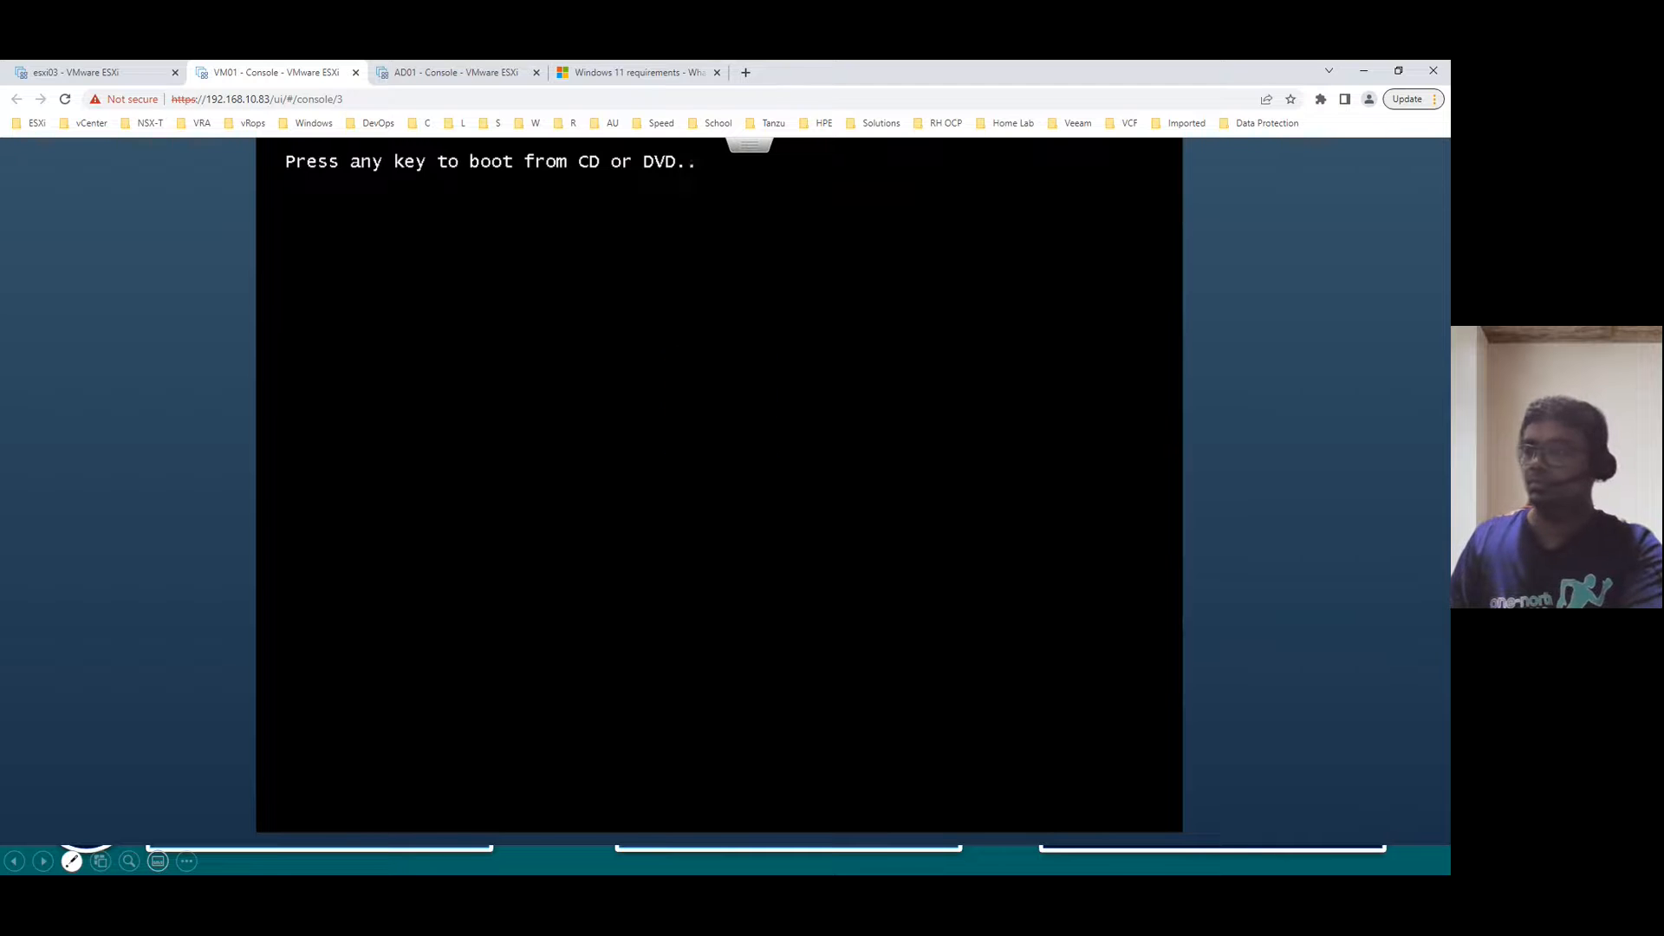
key(Return)
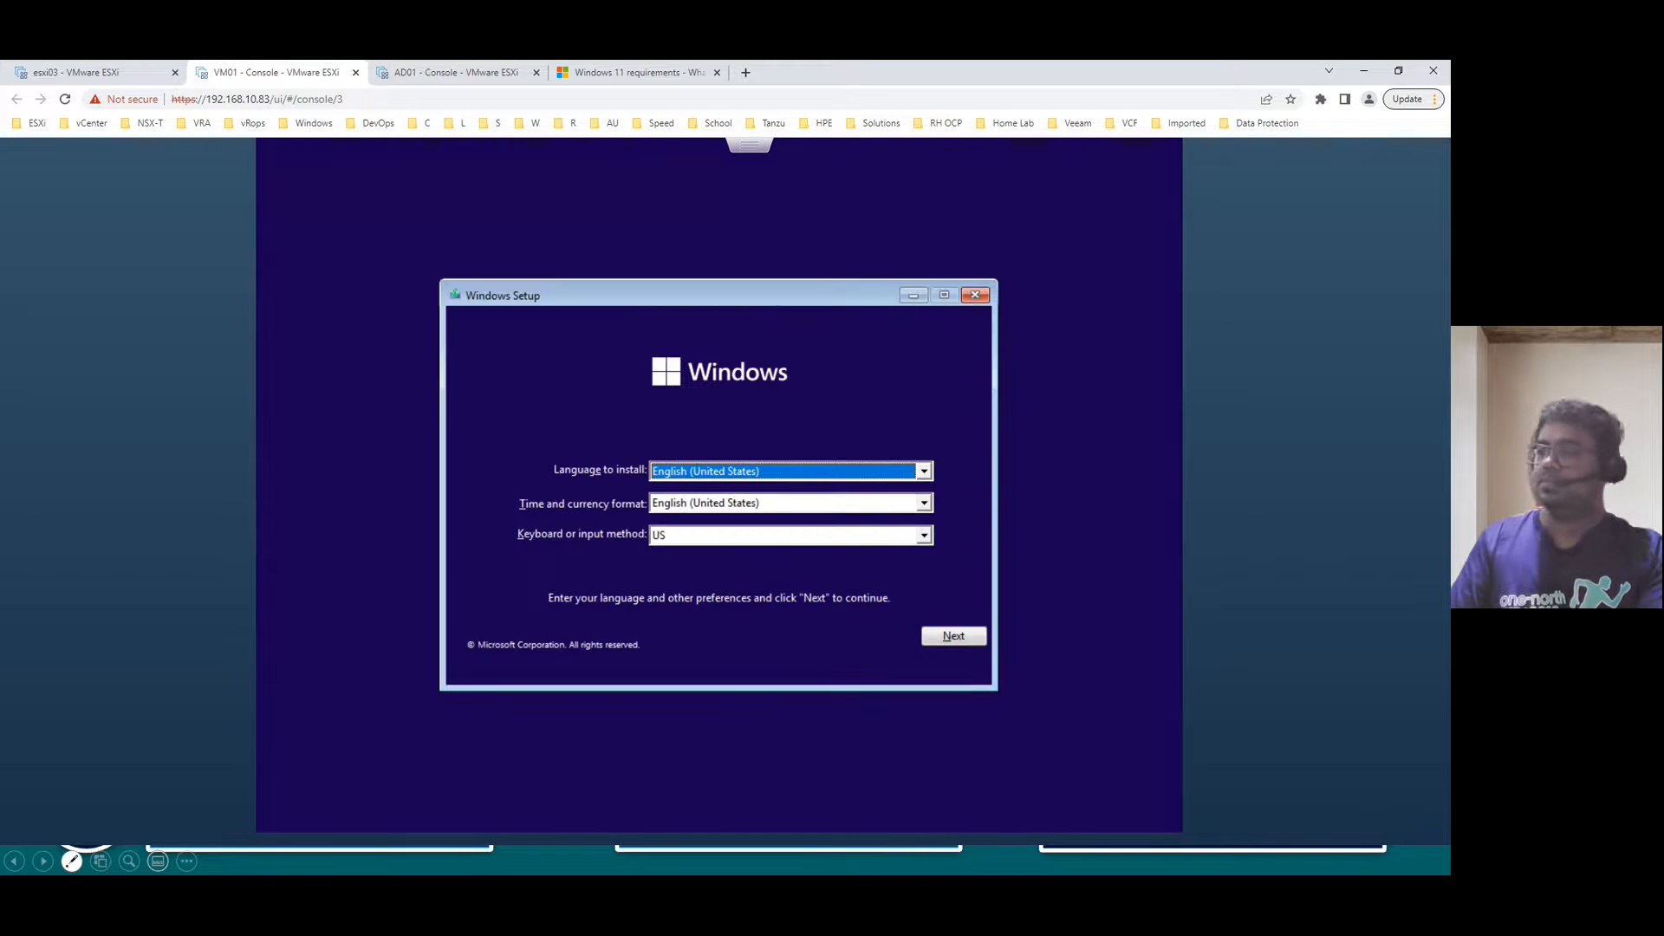
- Accept the language settings, choose Install now and 'I don't have a product key', then return to the esxi03 tab
click(968, 638)
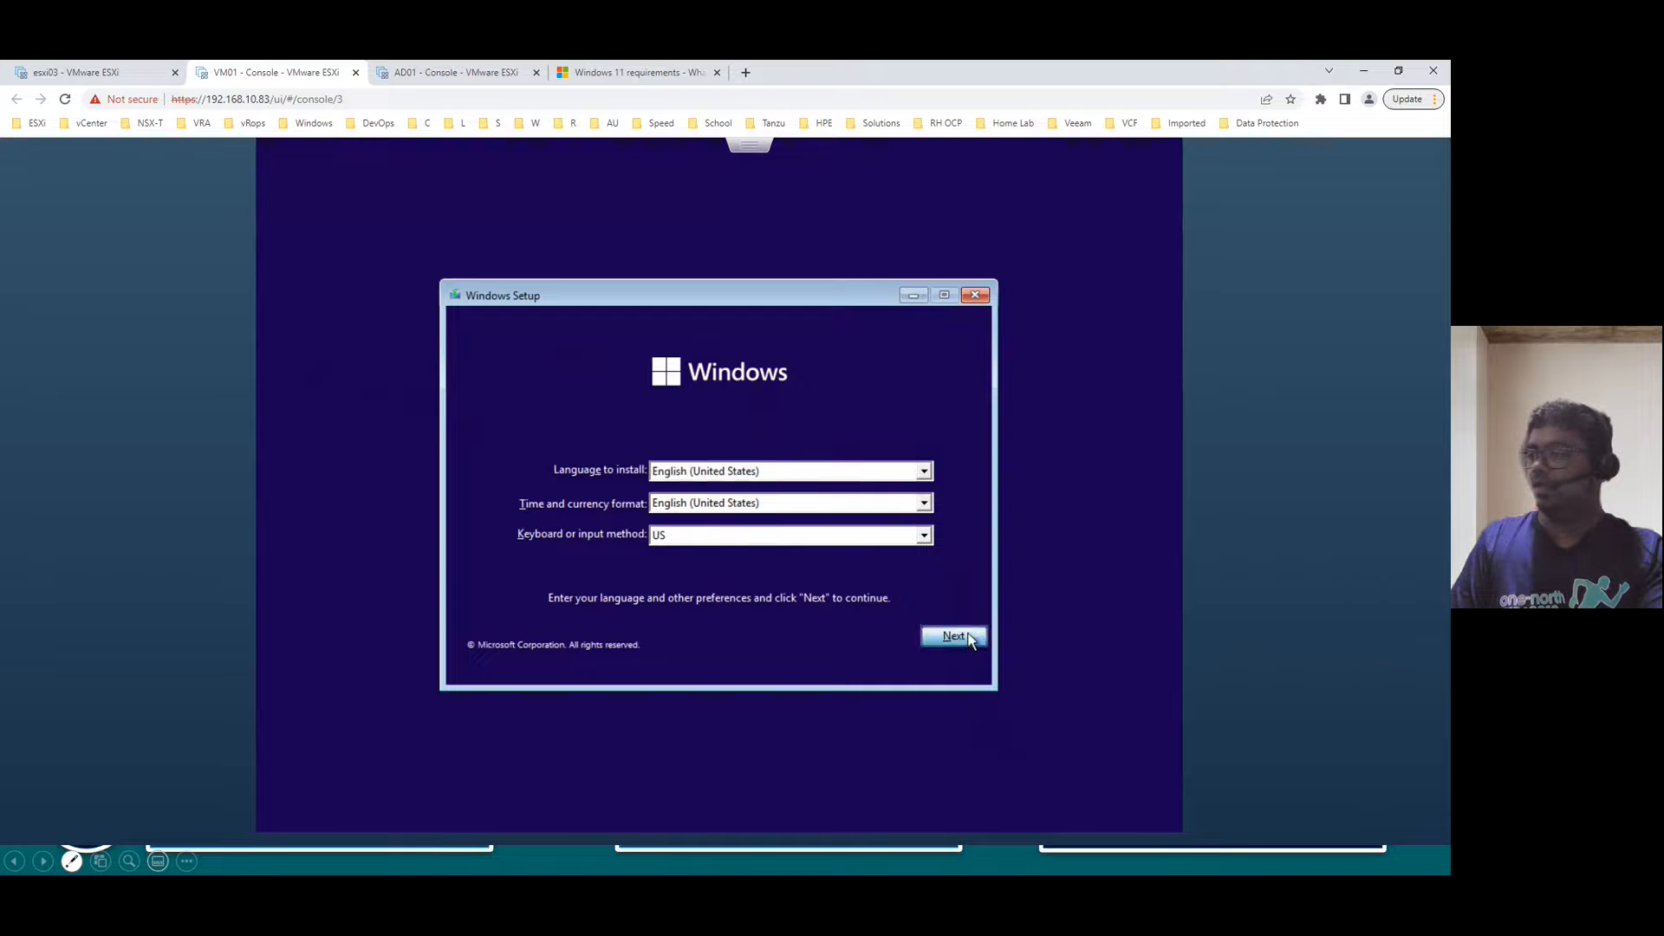
click(742, 496)
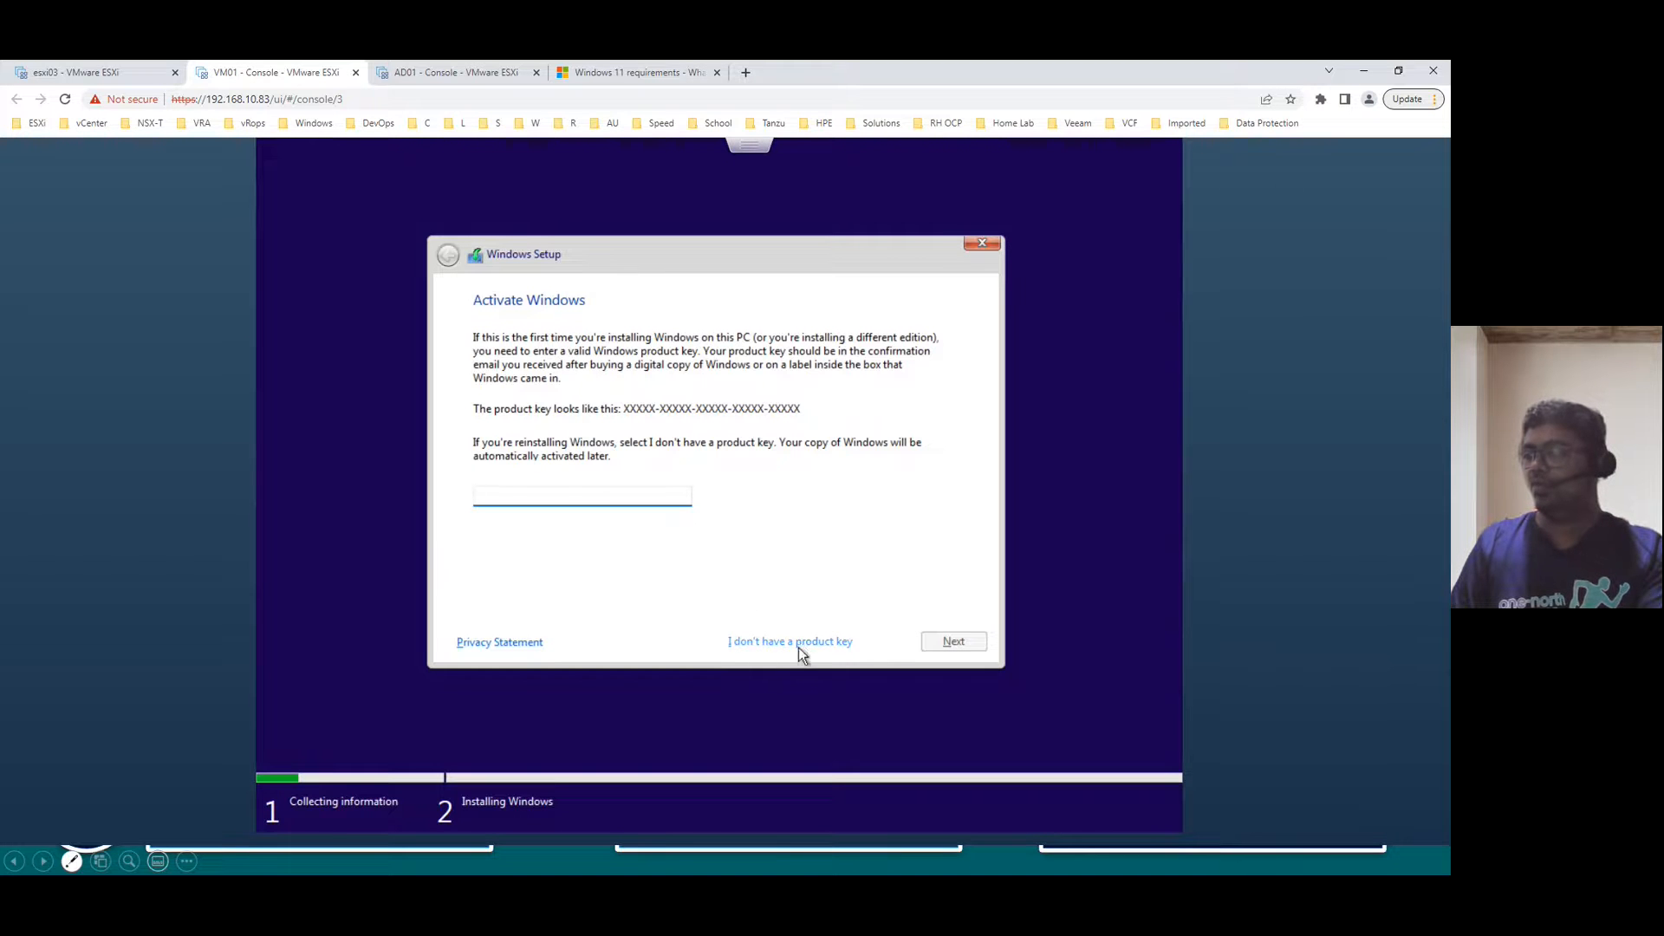
click(799, 642)
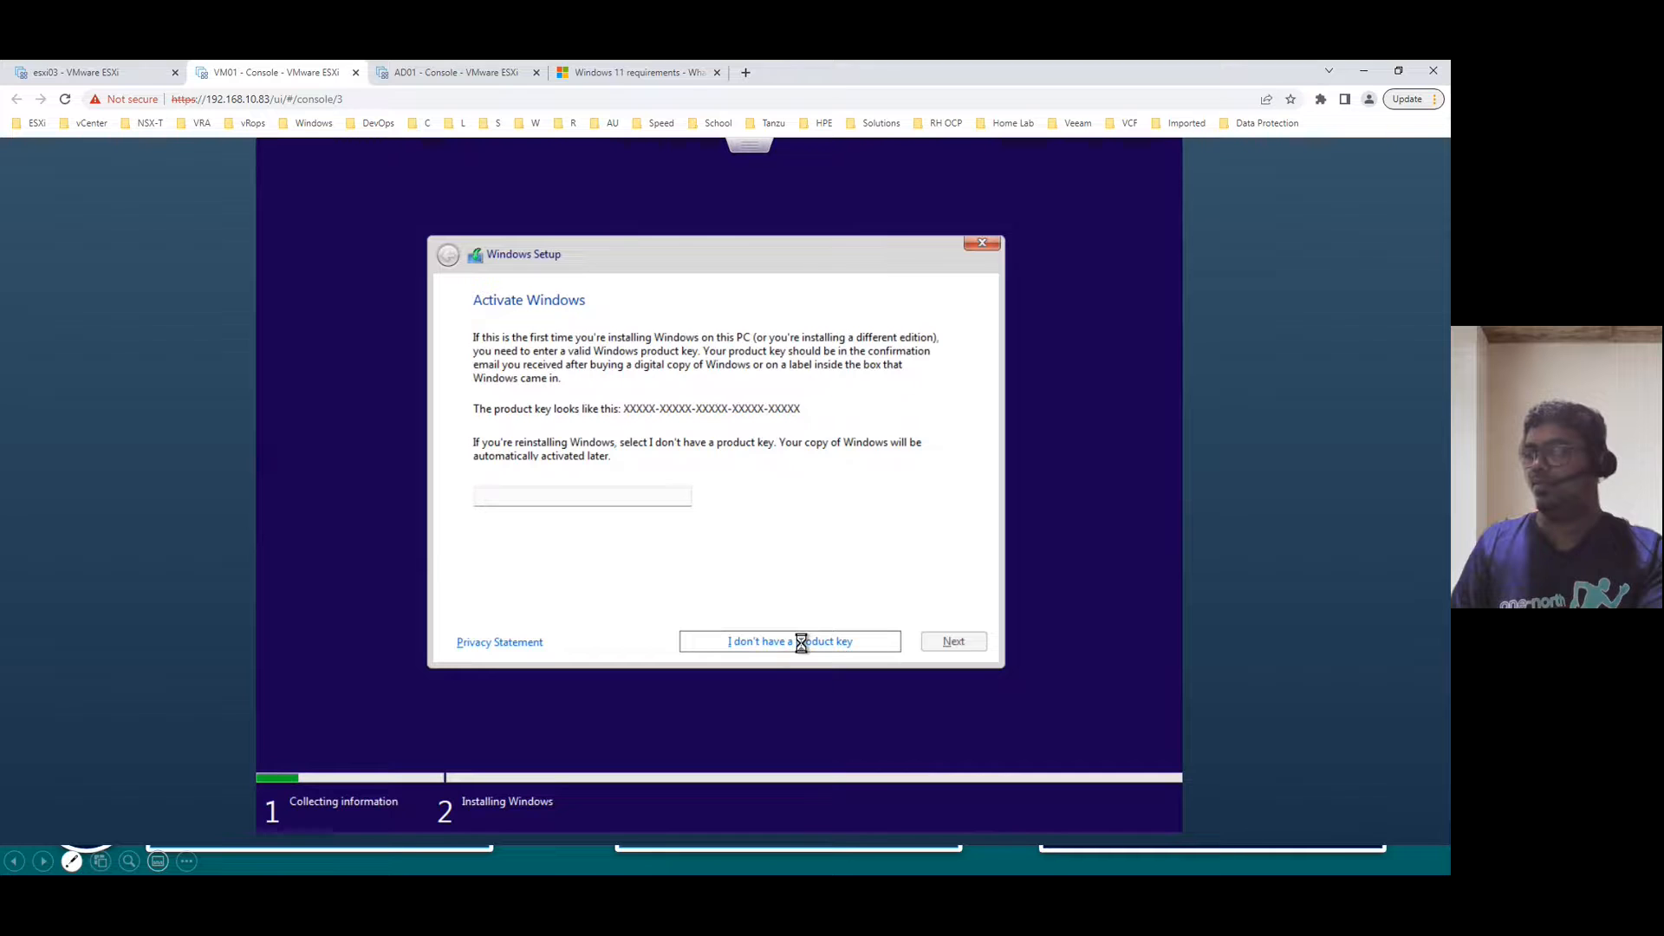
click(951, 644)
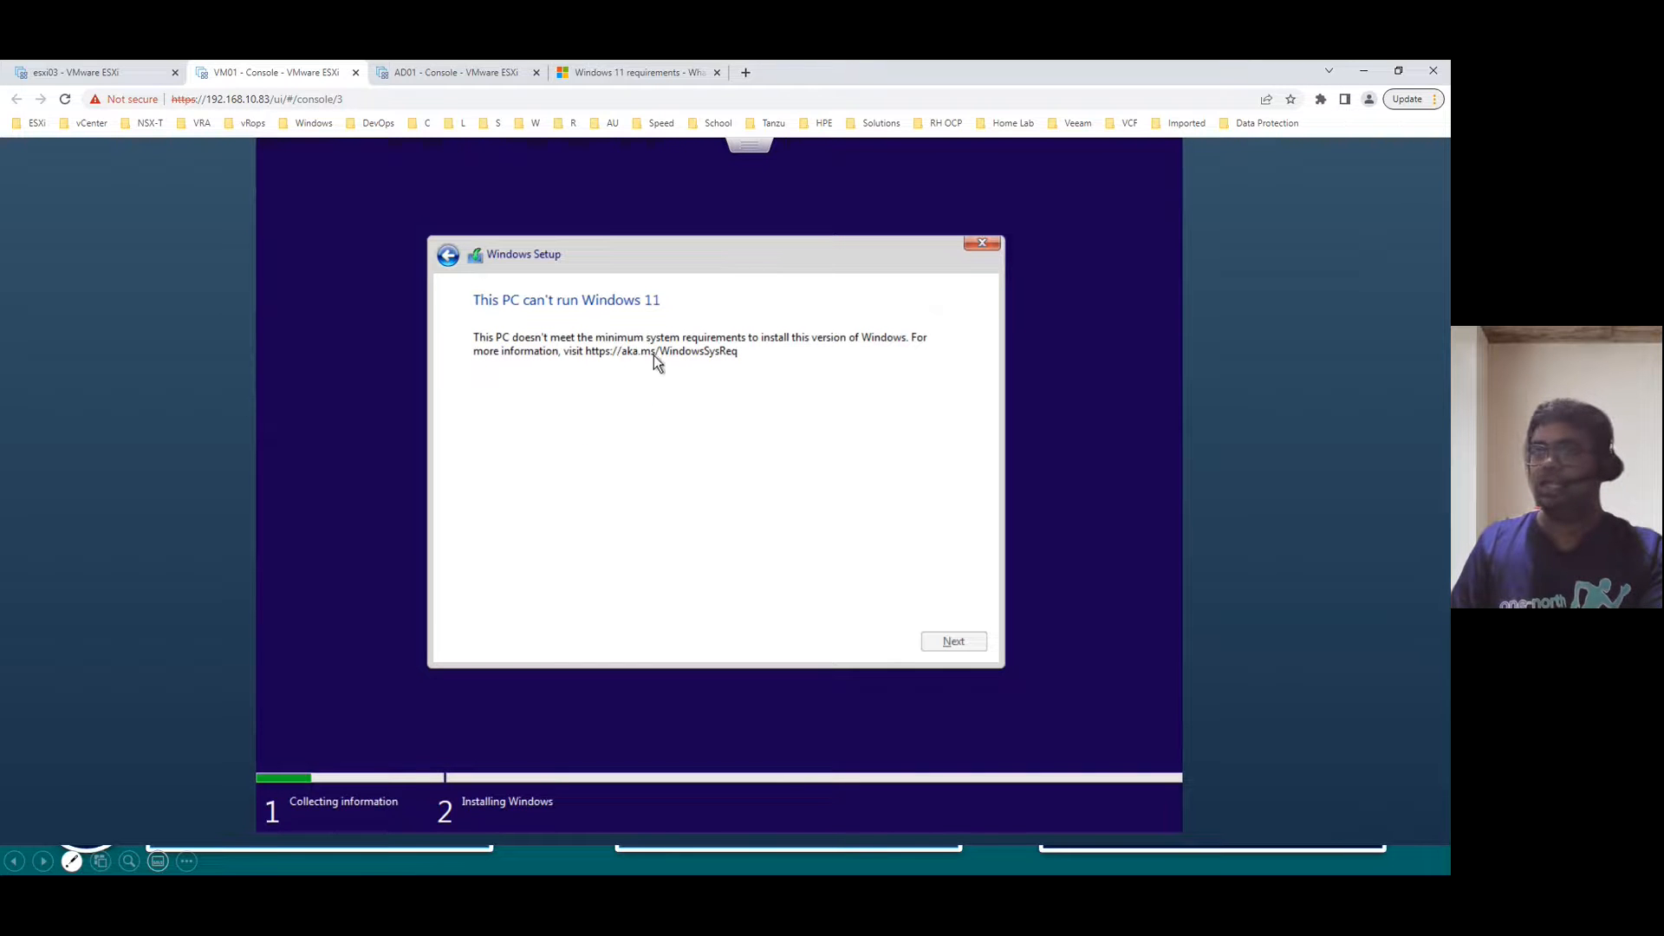
click(101, 72)
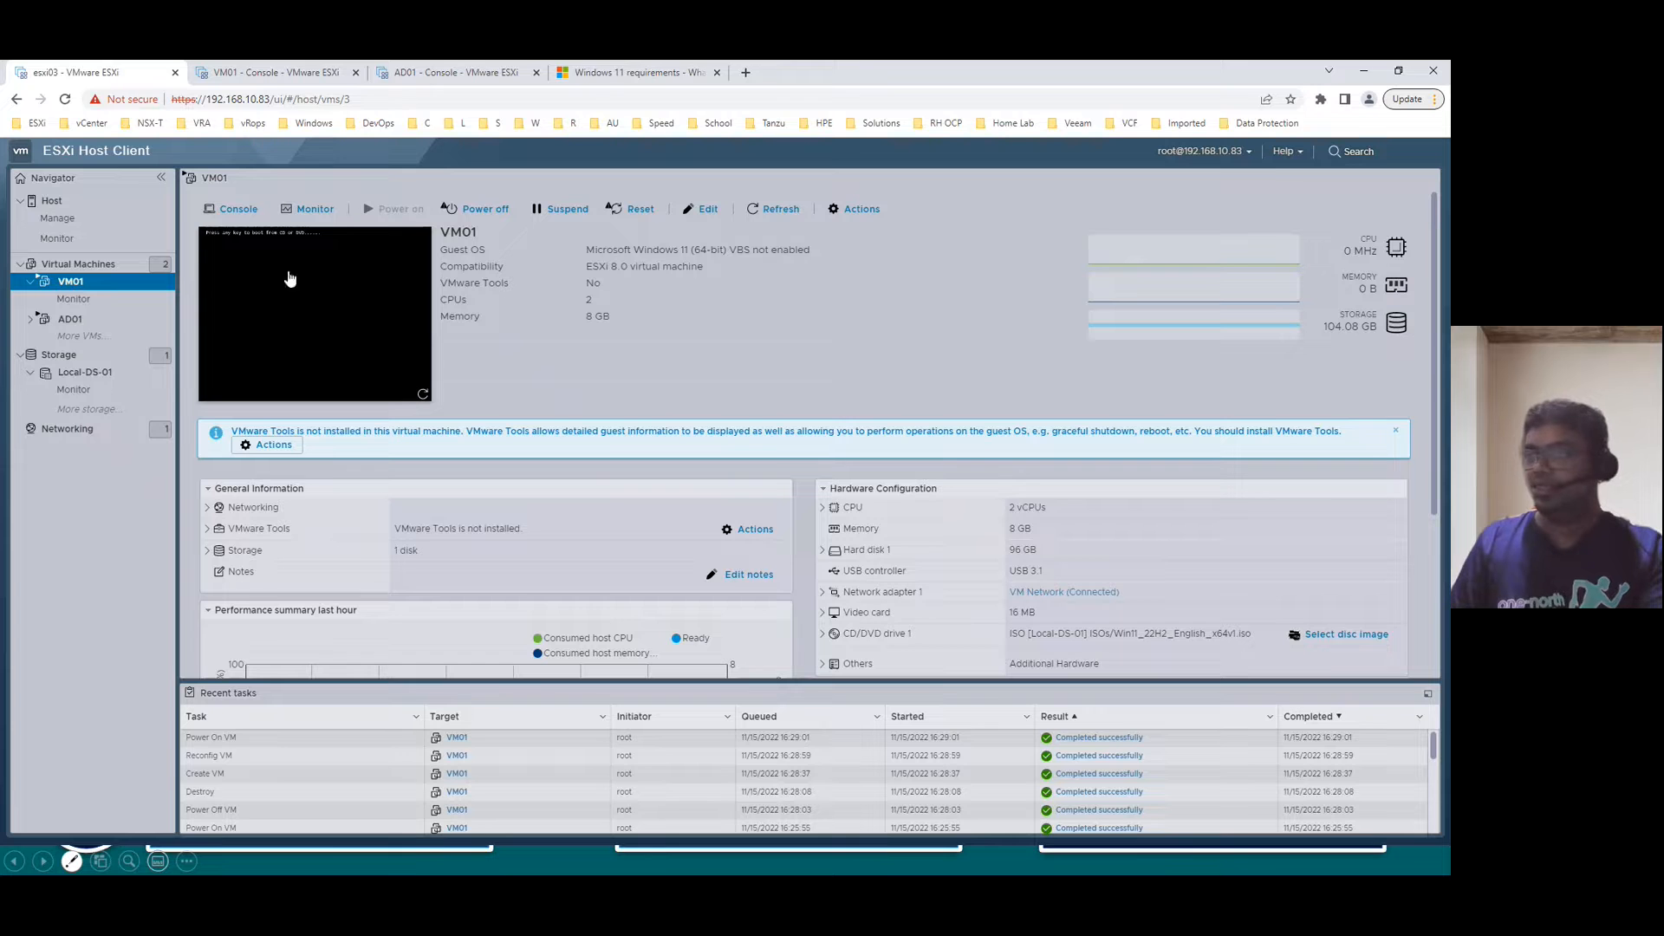
click(80, 373)
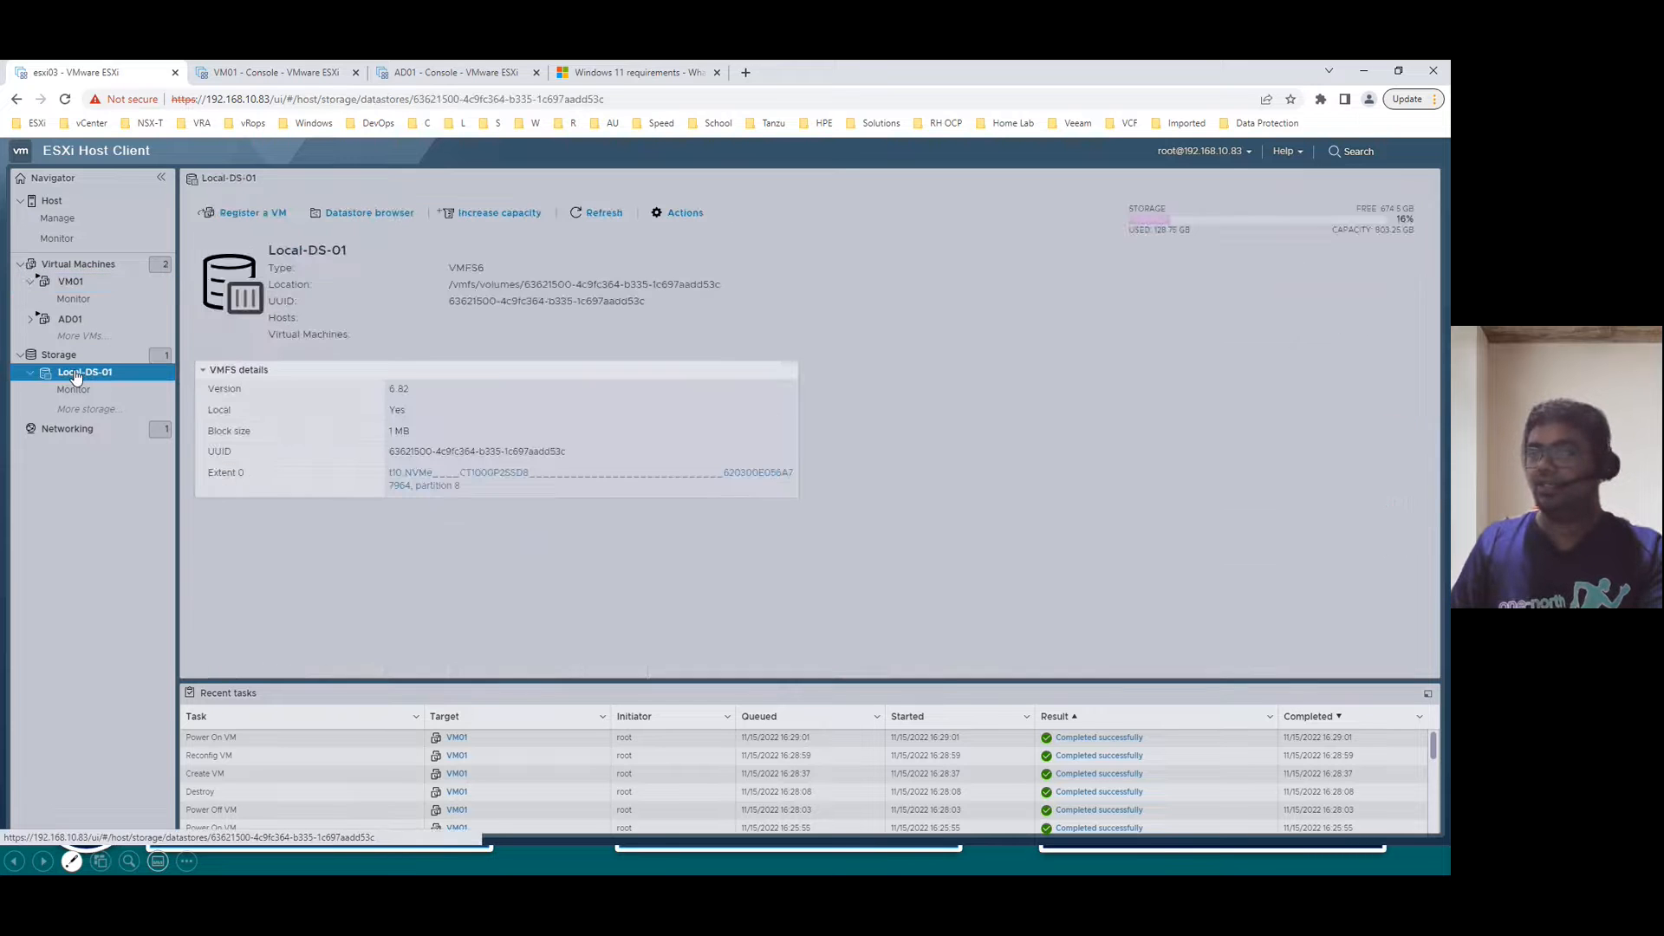
click(383, 216)
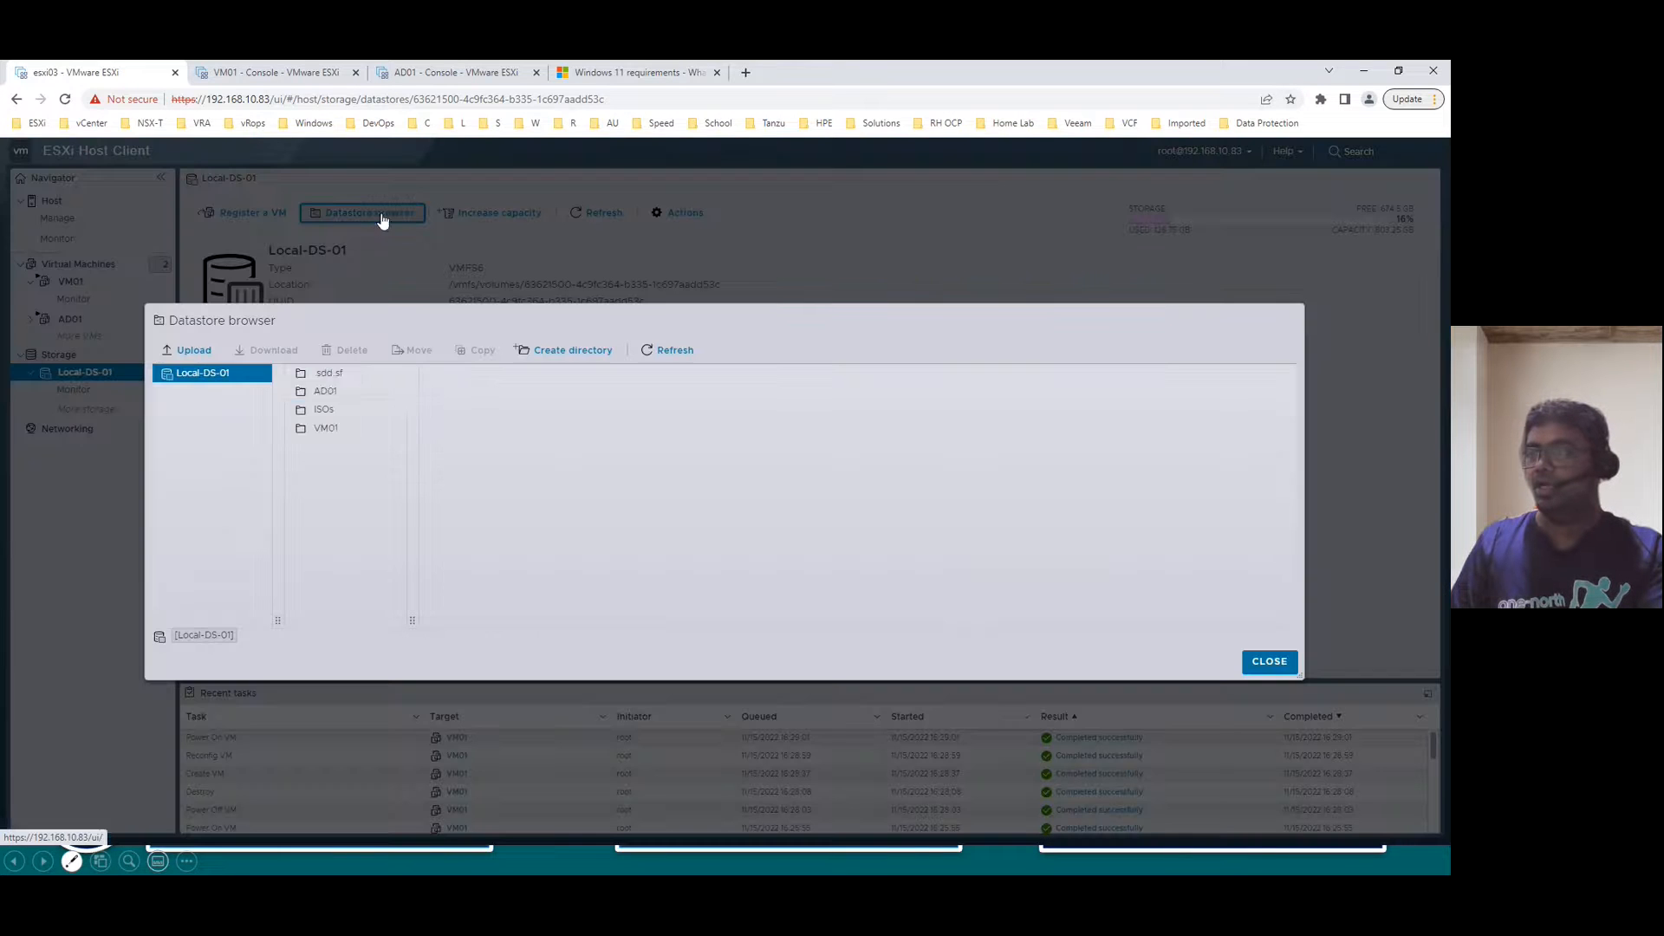
click(317, 409)
click(482, 391)
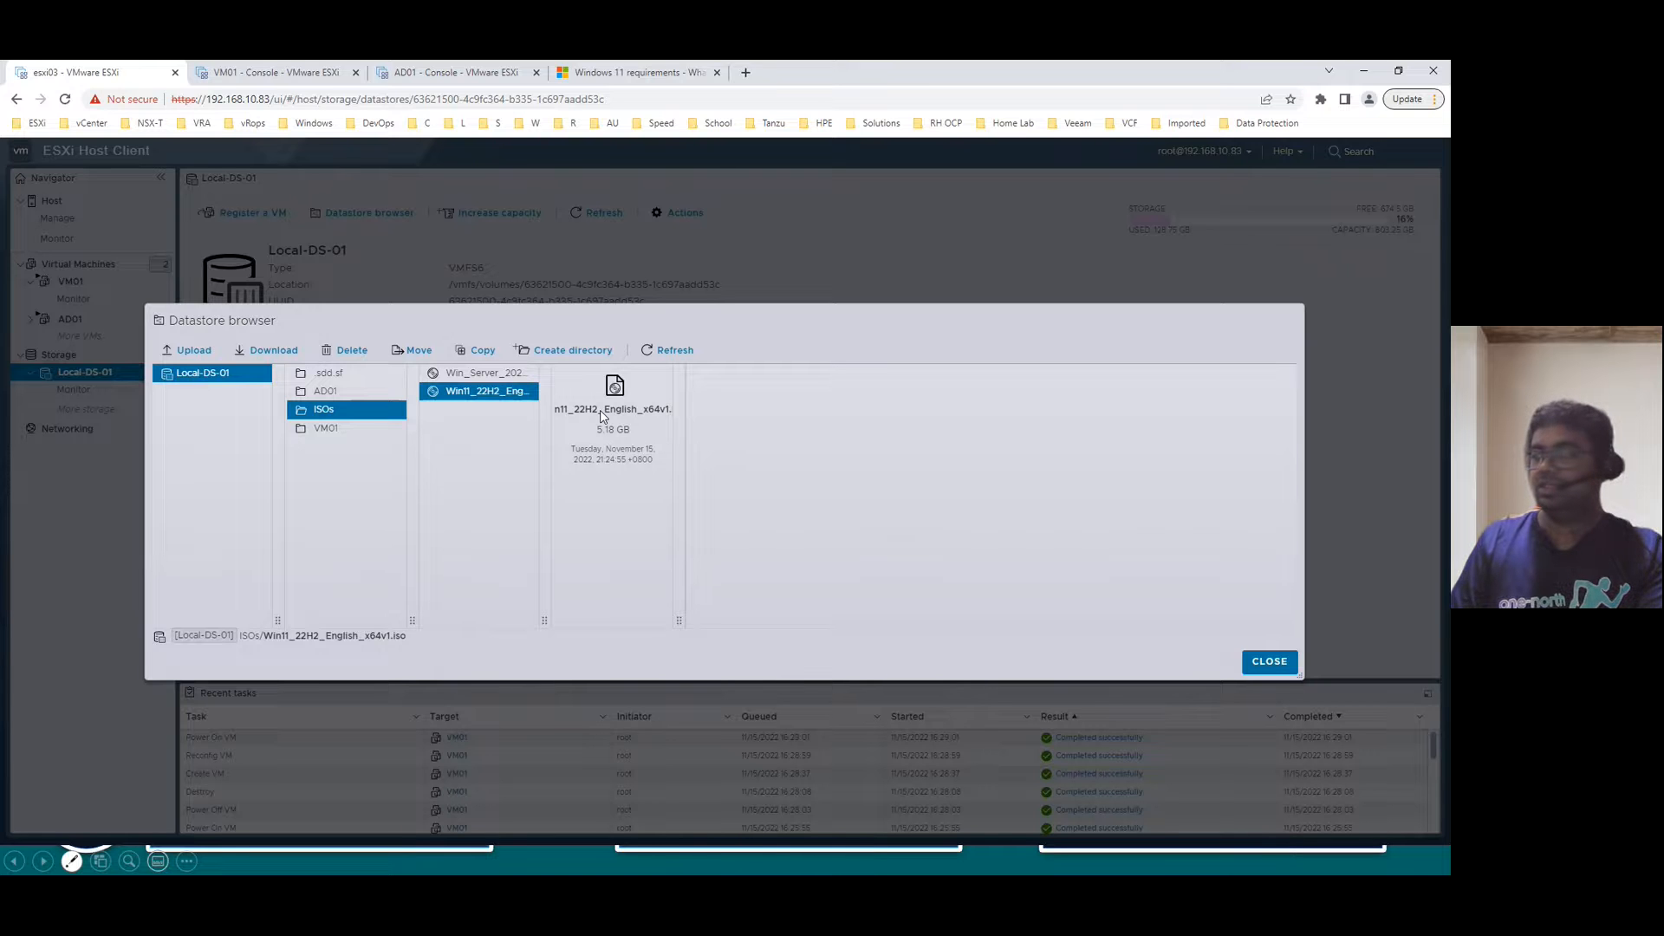
click(1269, 662)
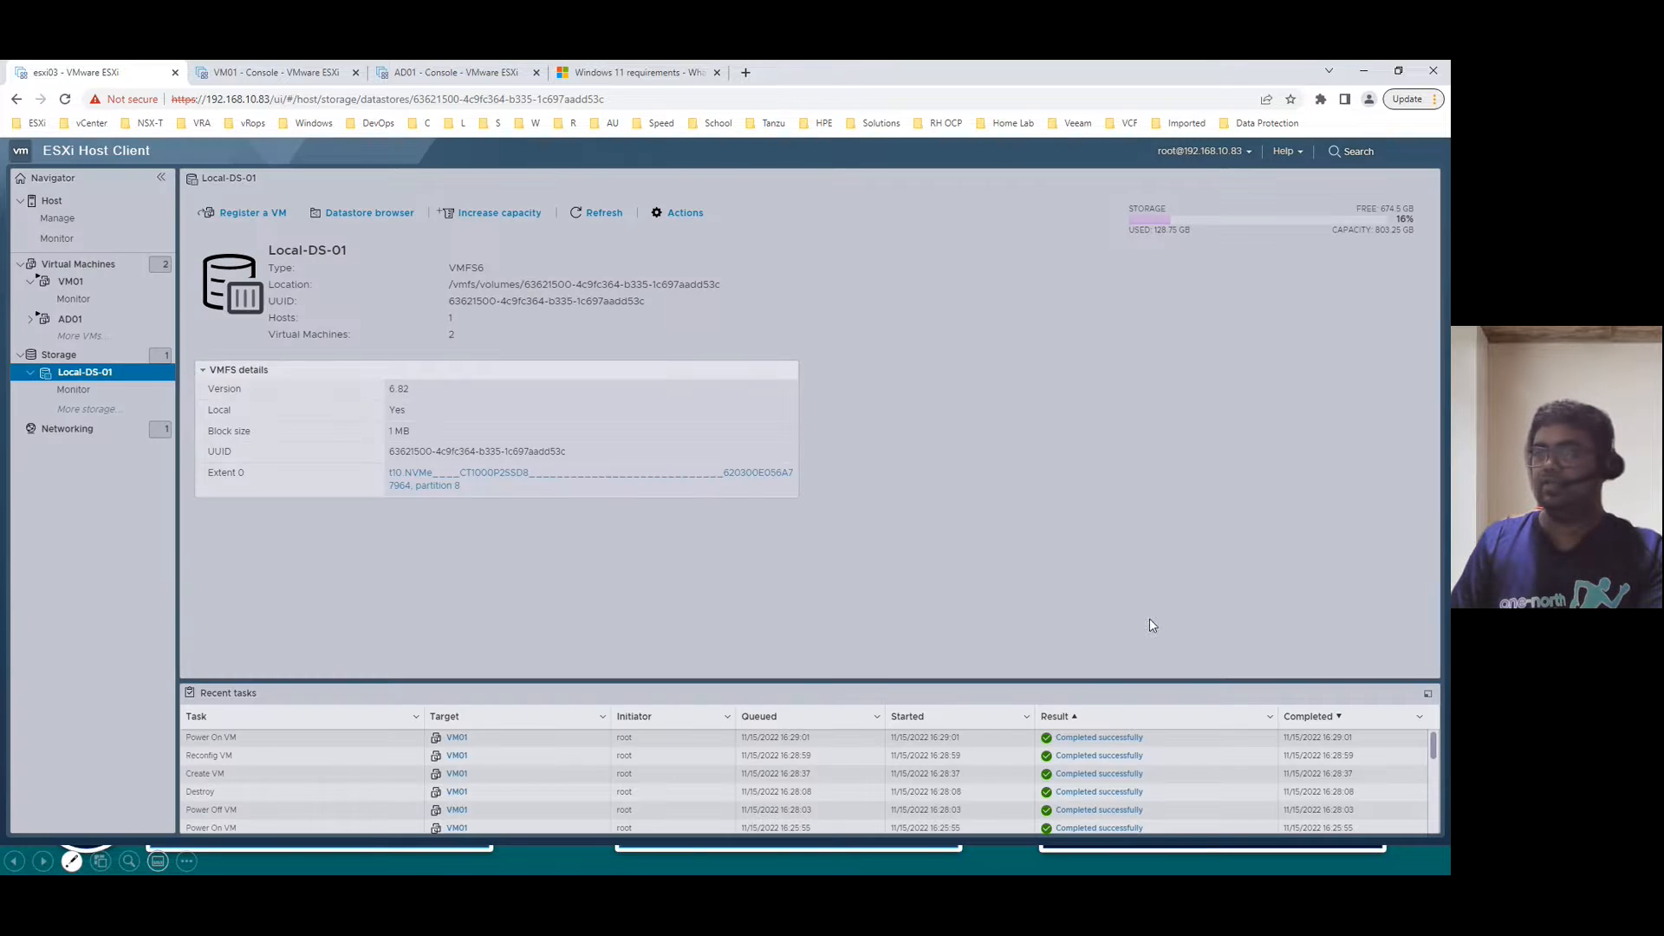
click(71, 290)
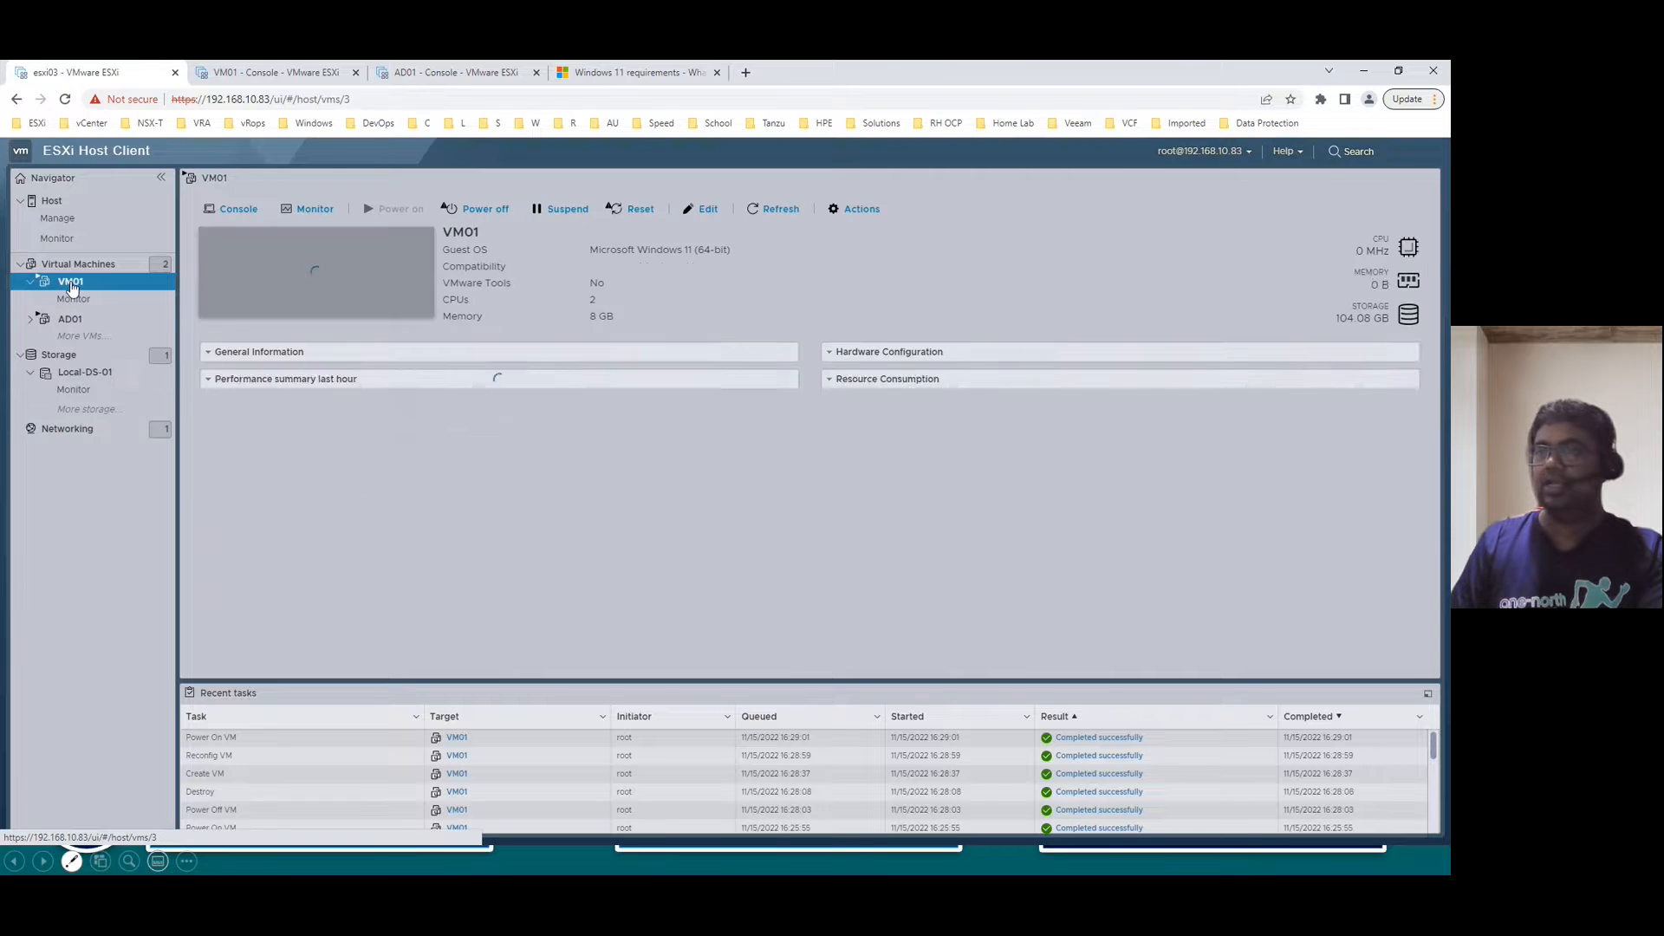
- In the AD01 console, enter and confirm the built-in Administrator password to finish Customize settings
click(446, 72)
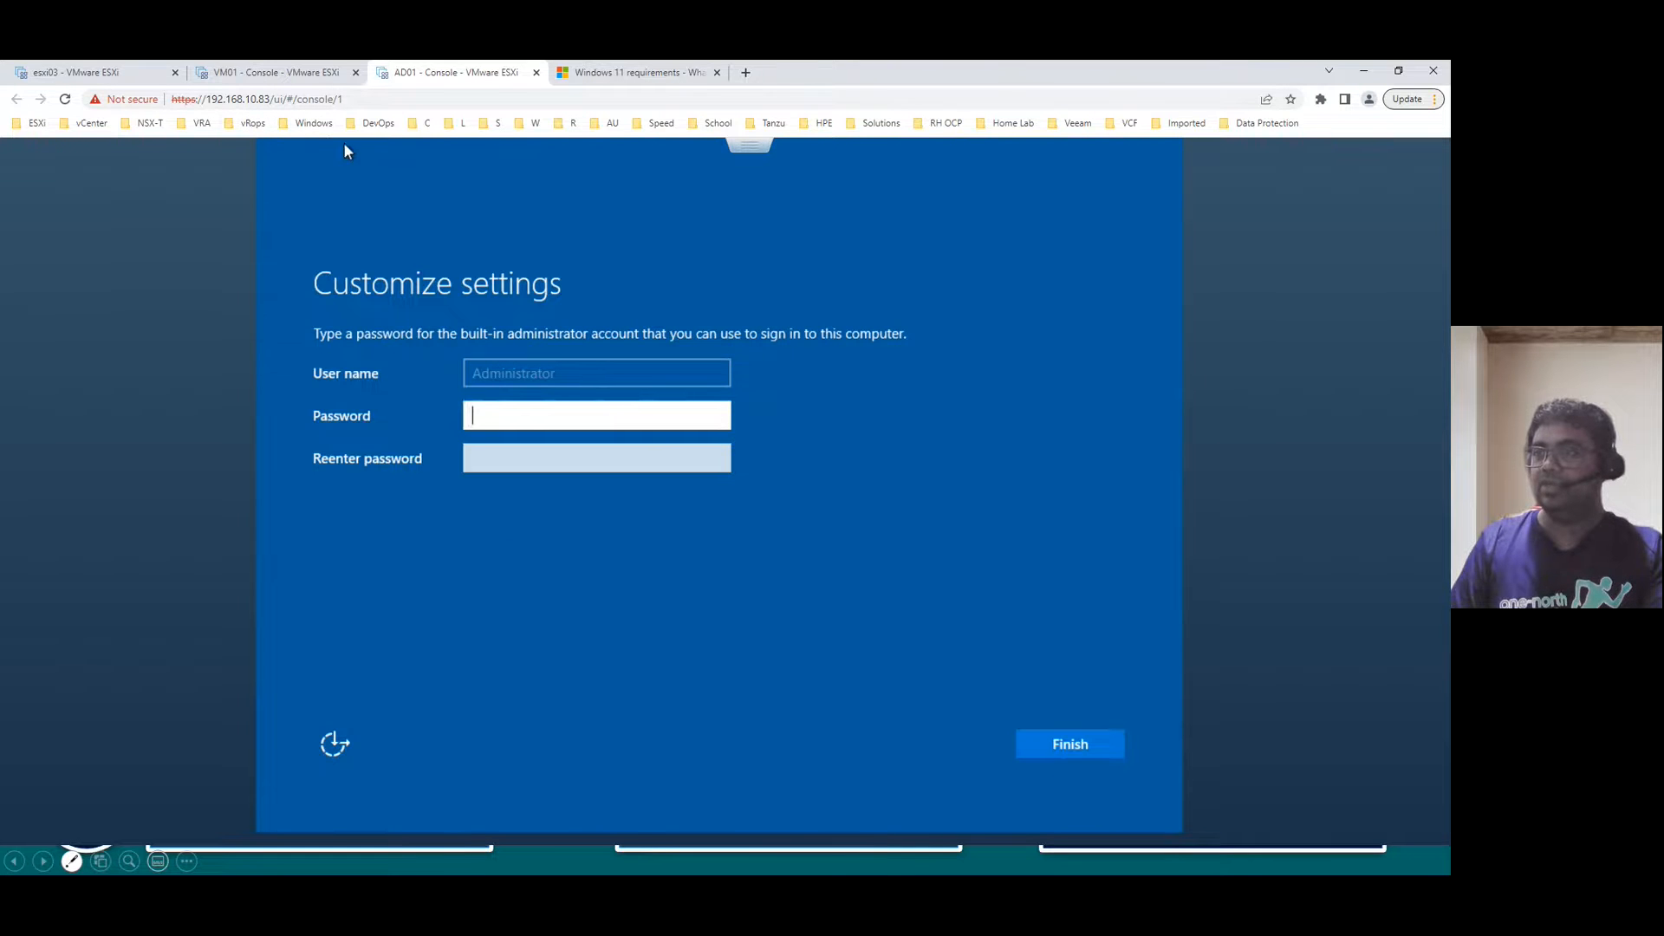
text(••)
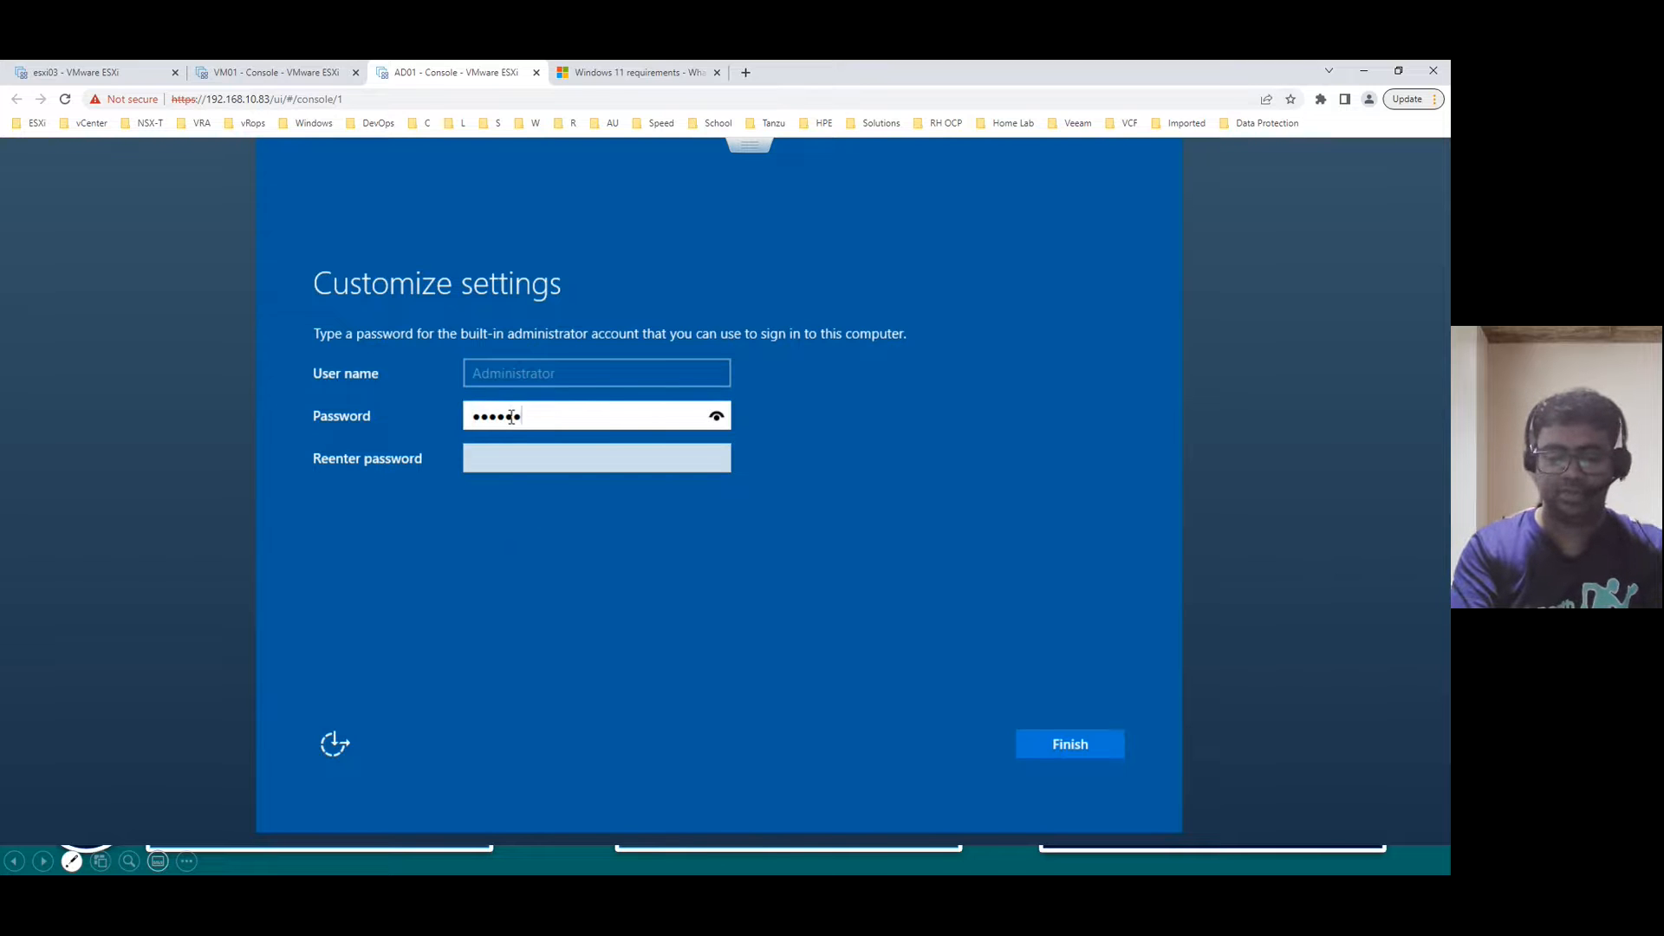
key(Tab)
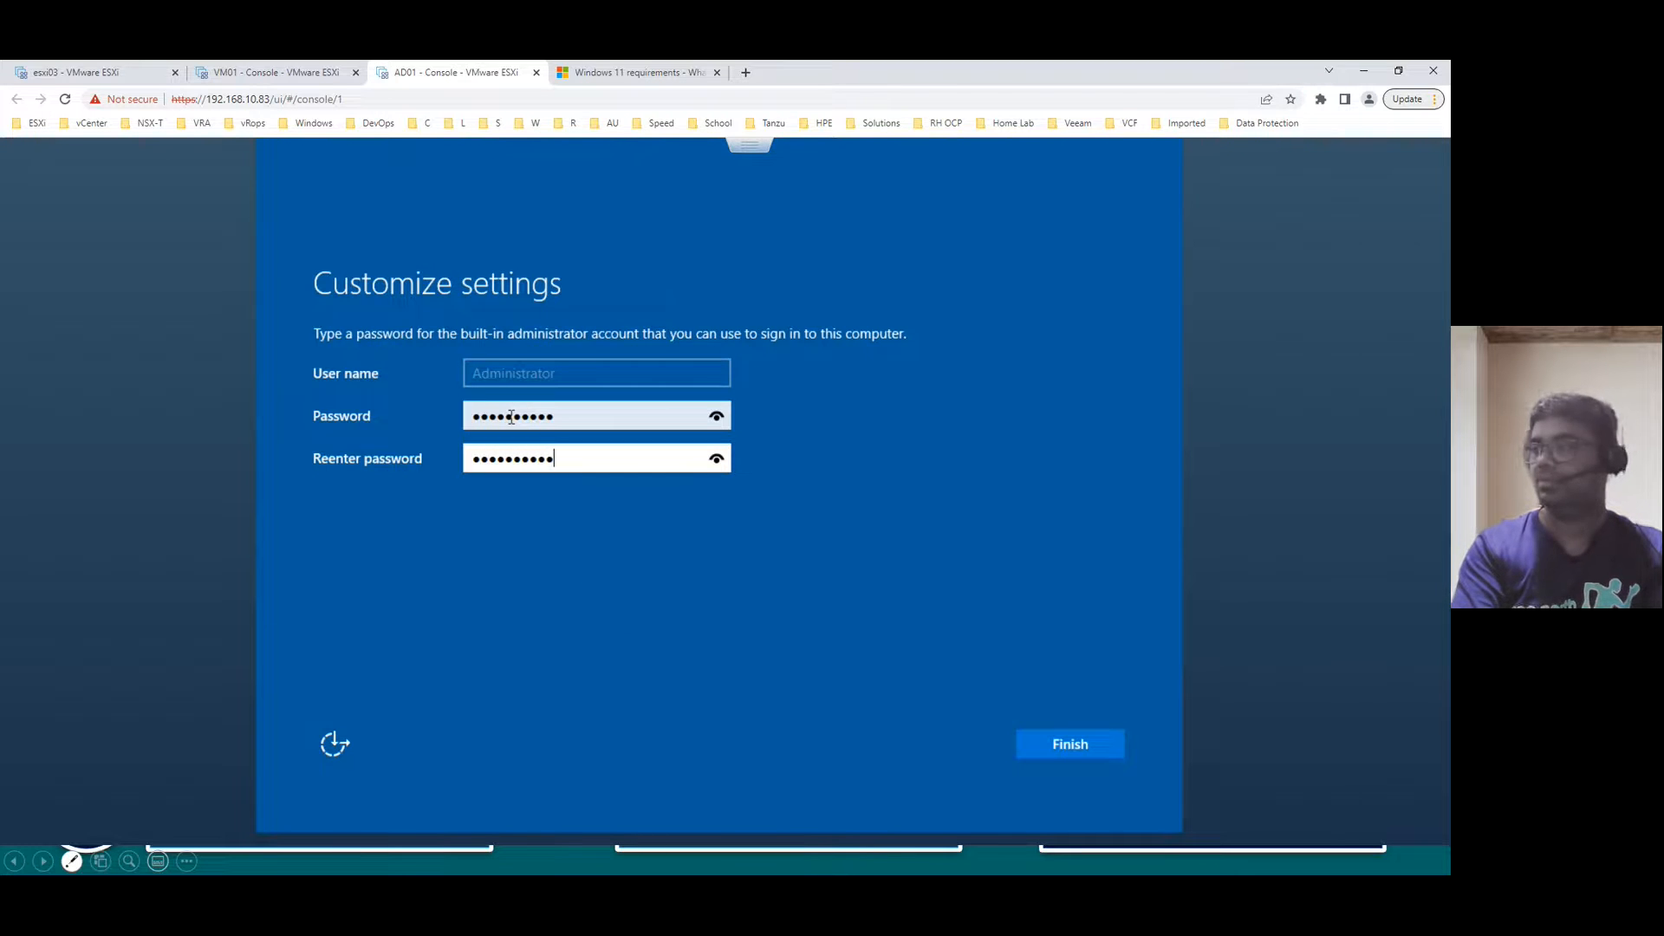
key(Return)
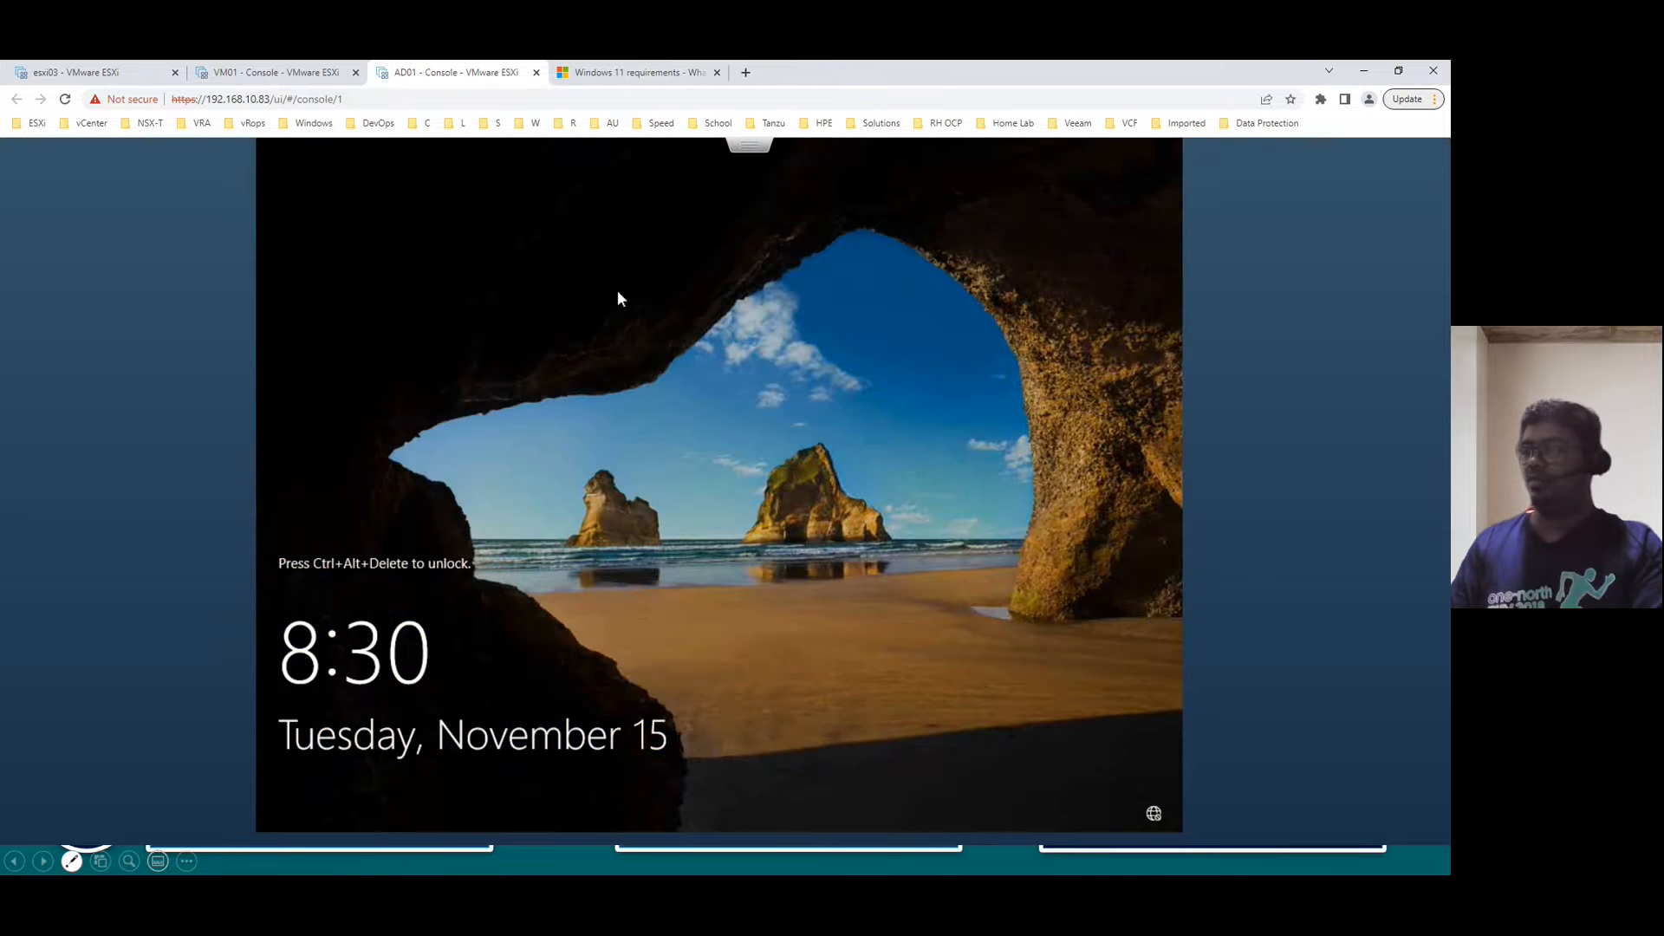
- Send Ctrl-Alt-Delete to AD01, sign in with the Administrator password, then switch to the PowerPoint slides
click(758, 146)
mouse_move(791, 173)
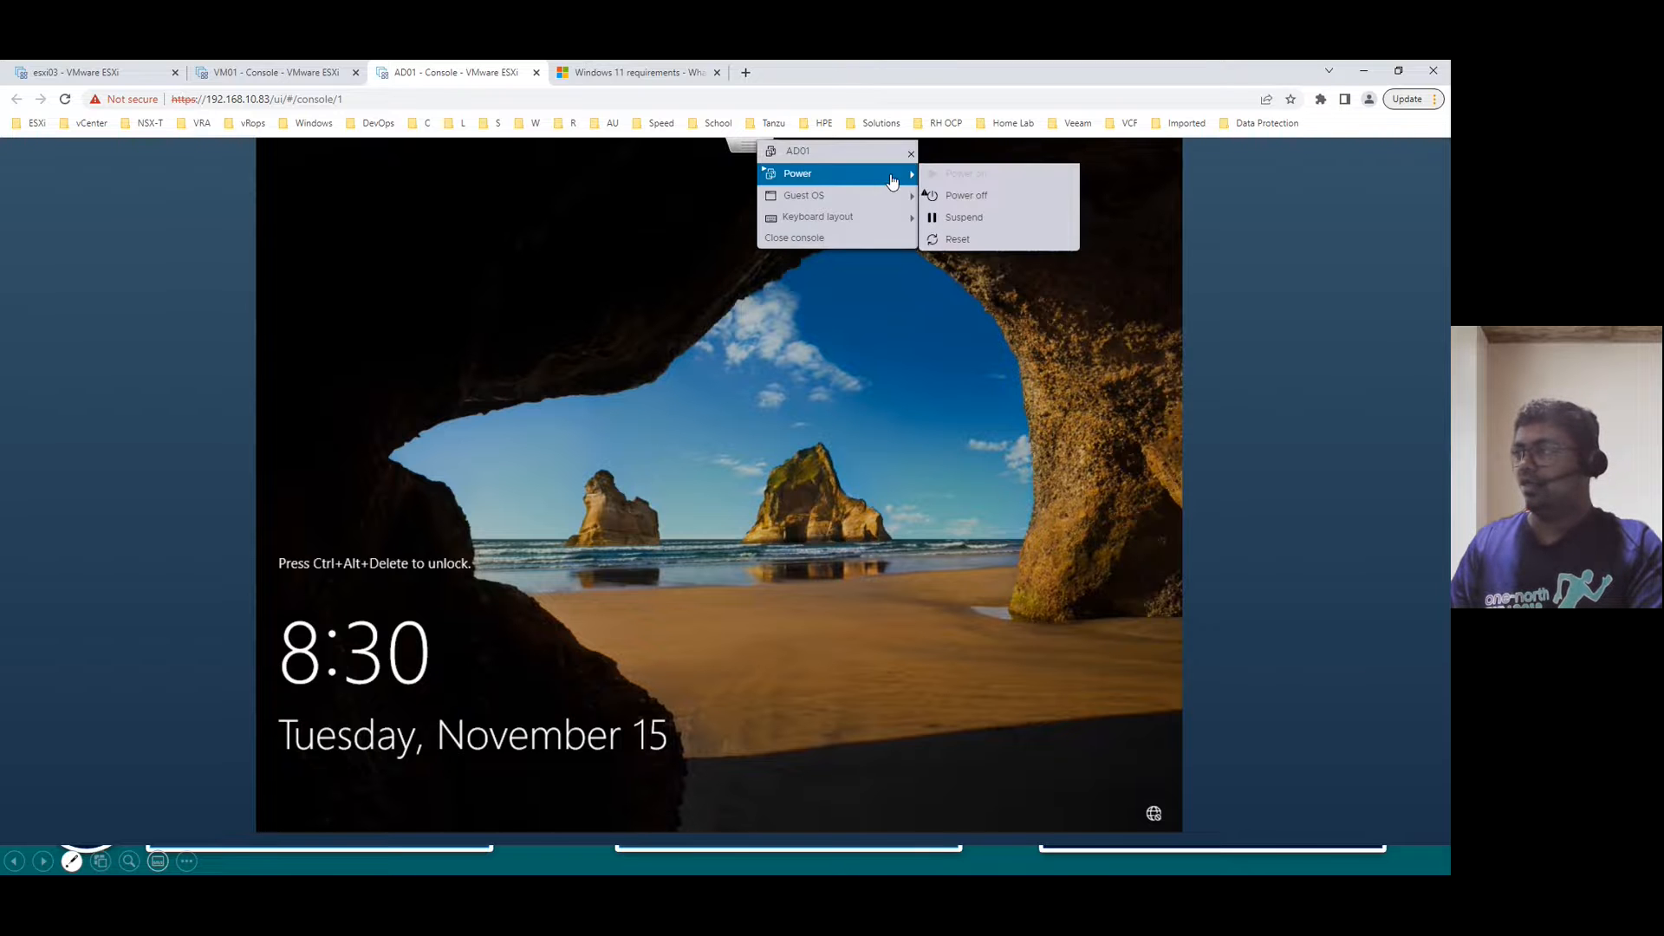
mouse_move(875, 196)
mouse_move(971, 245)
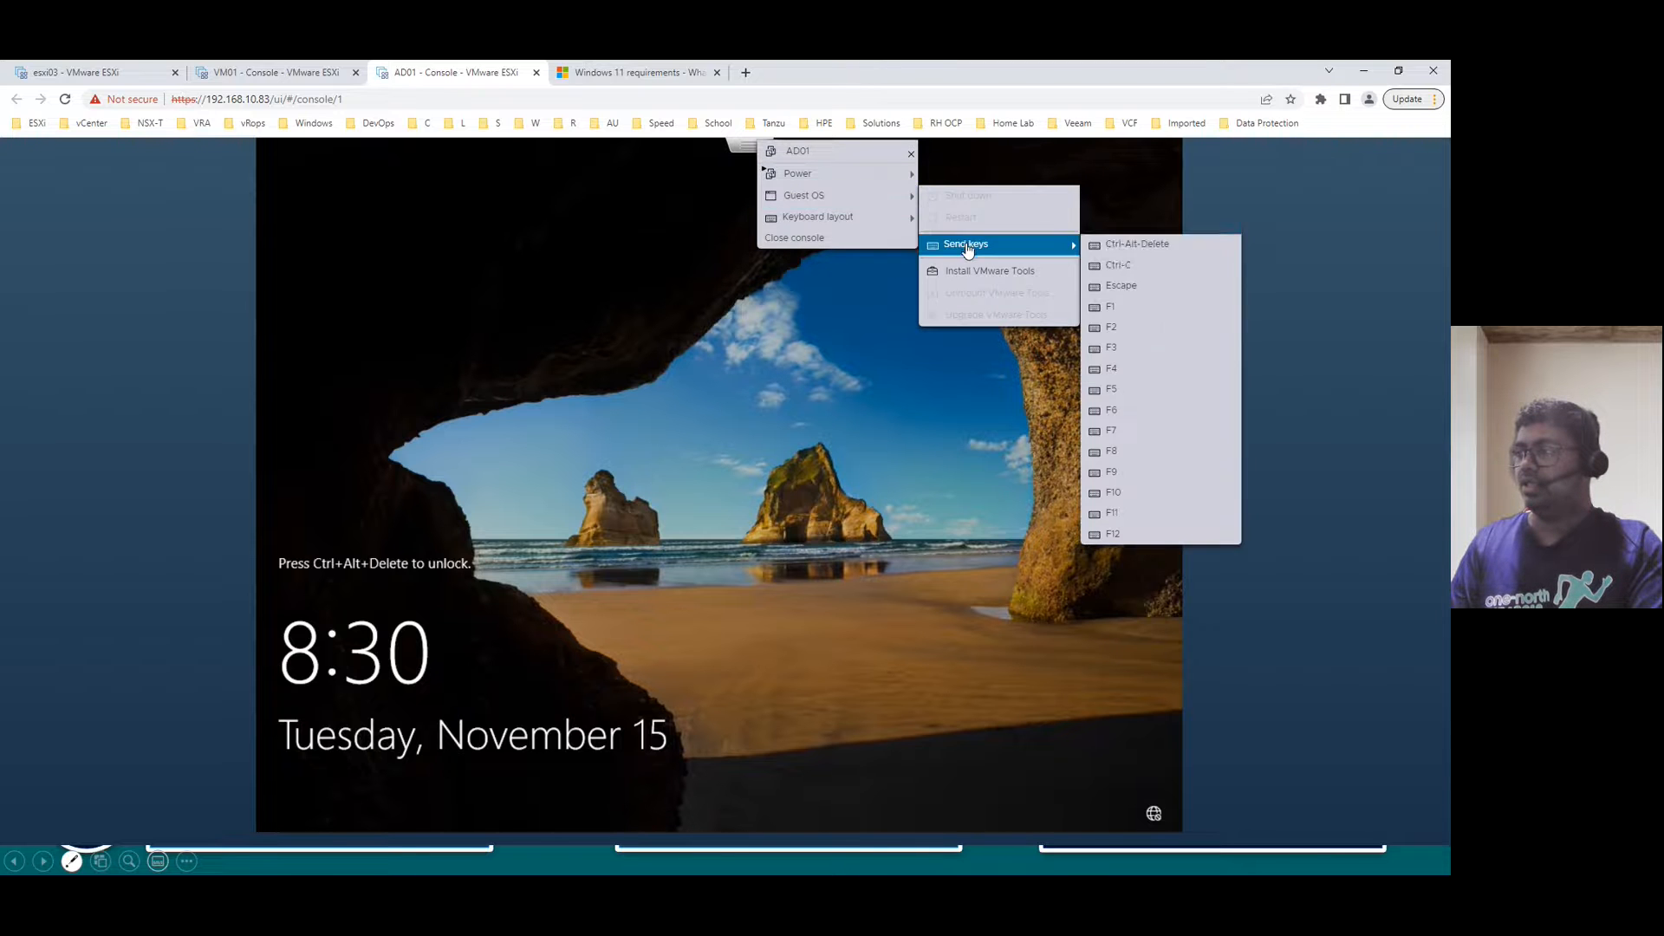
click(1121, 245)
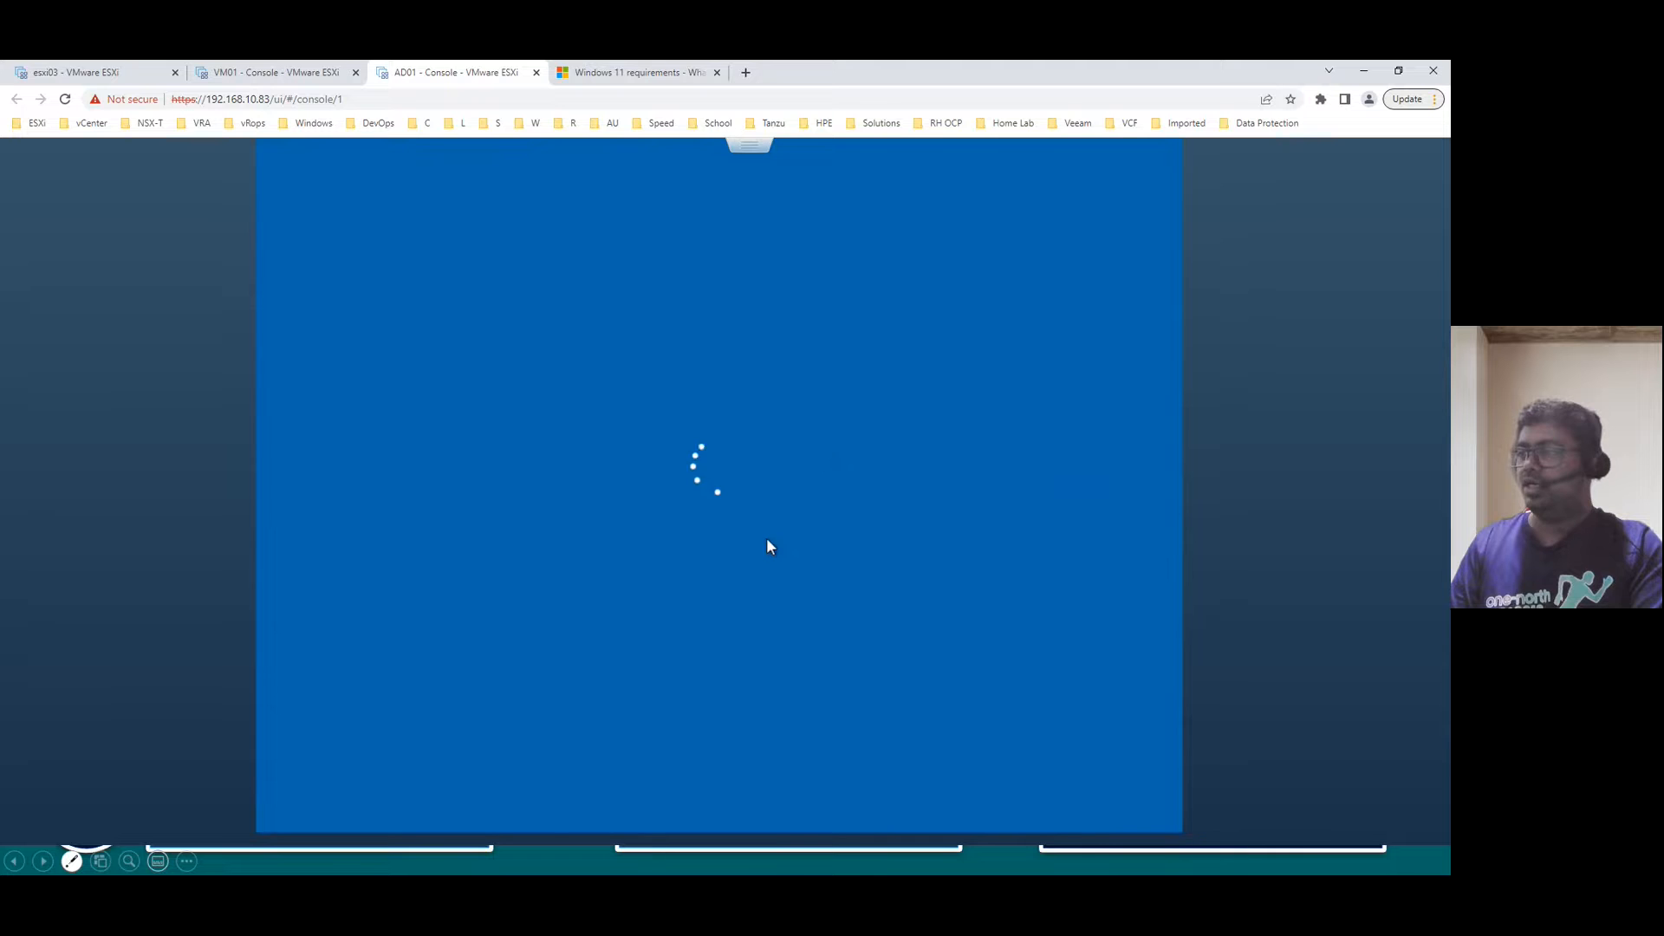
text(V)
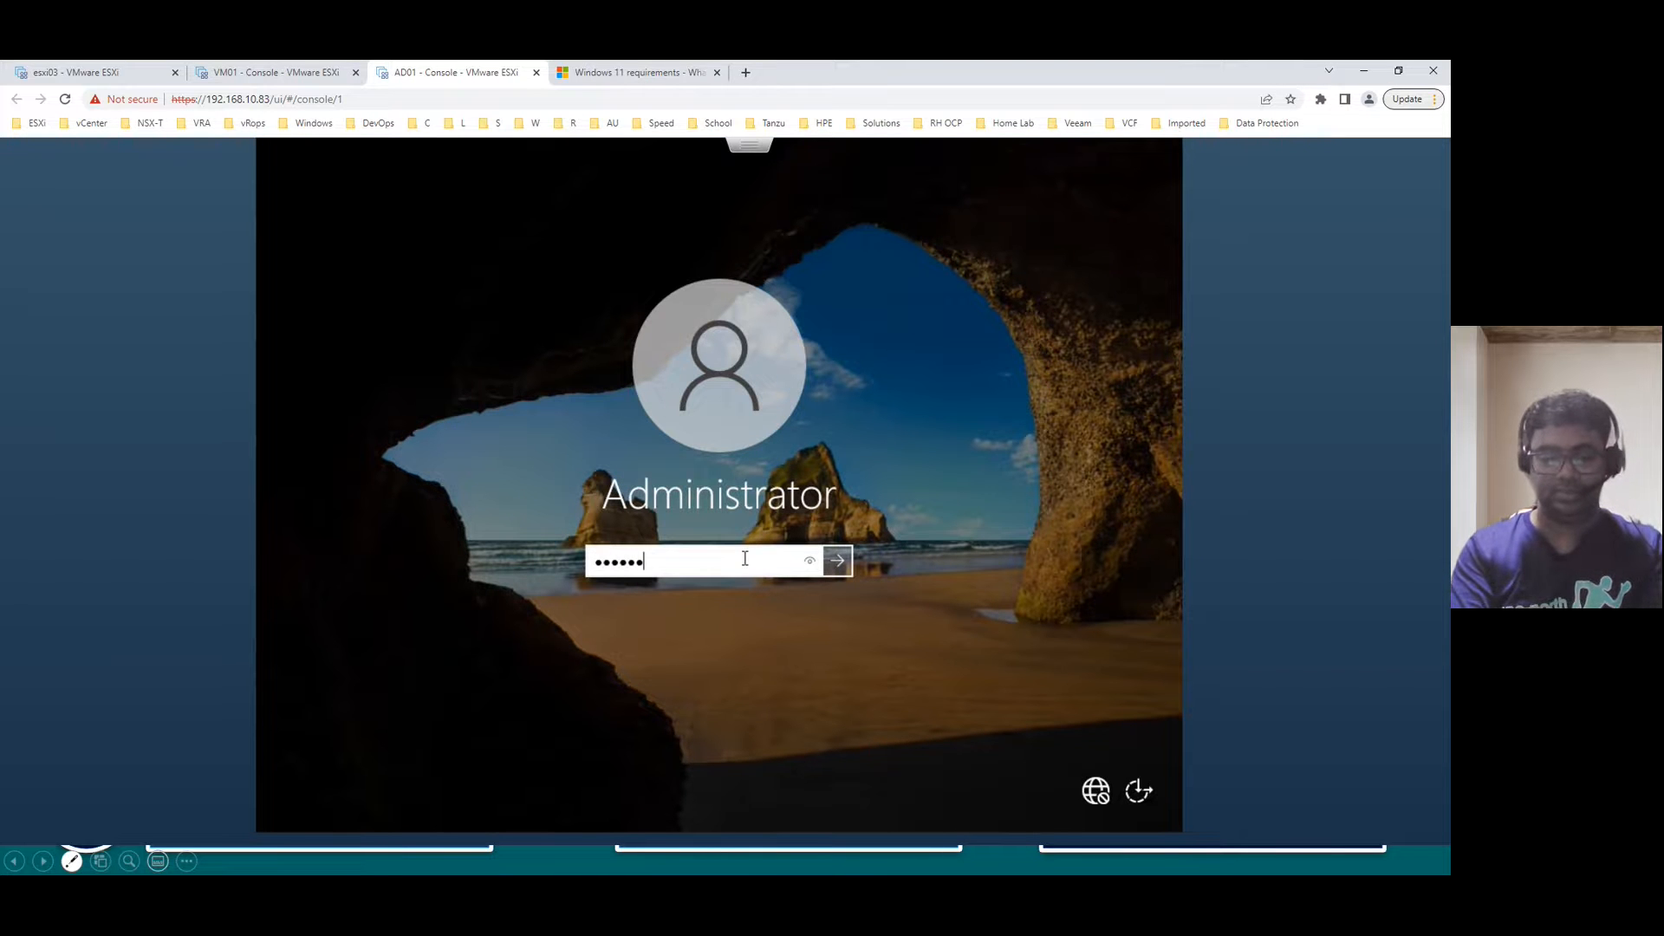
key(Return)
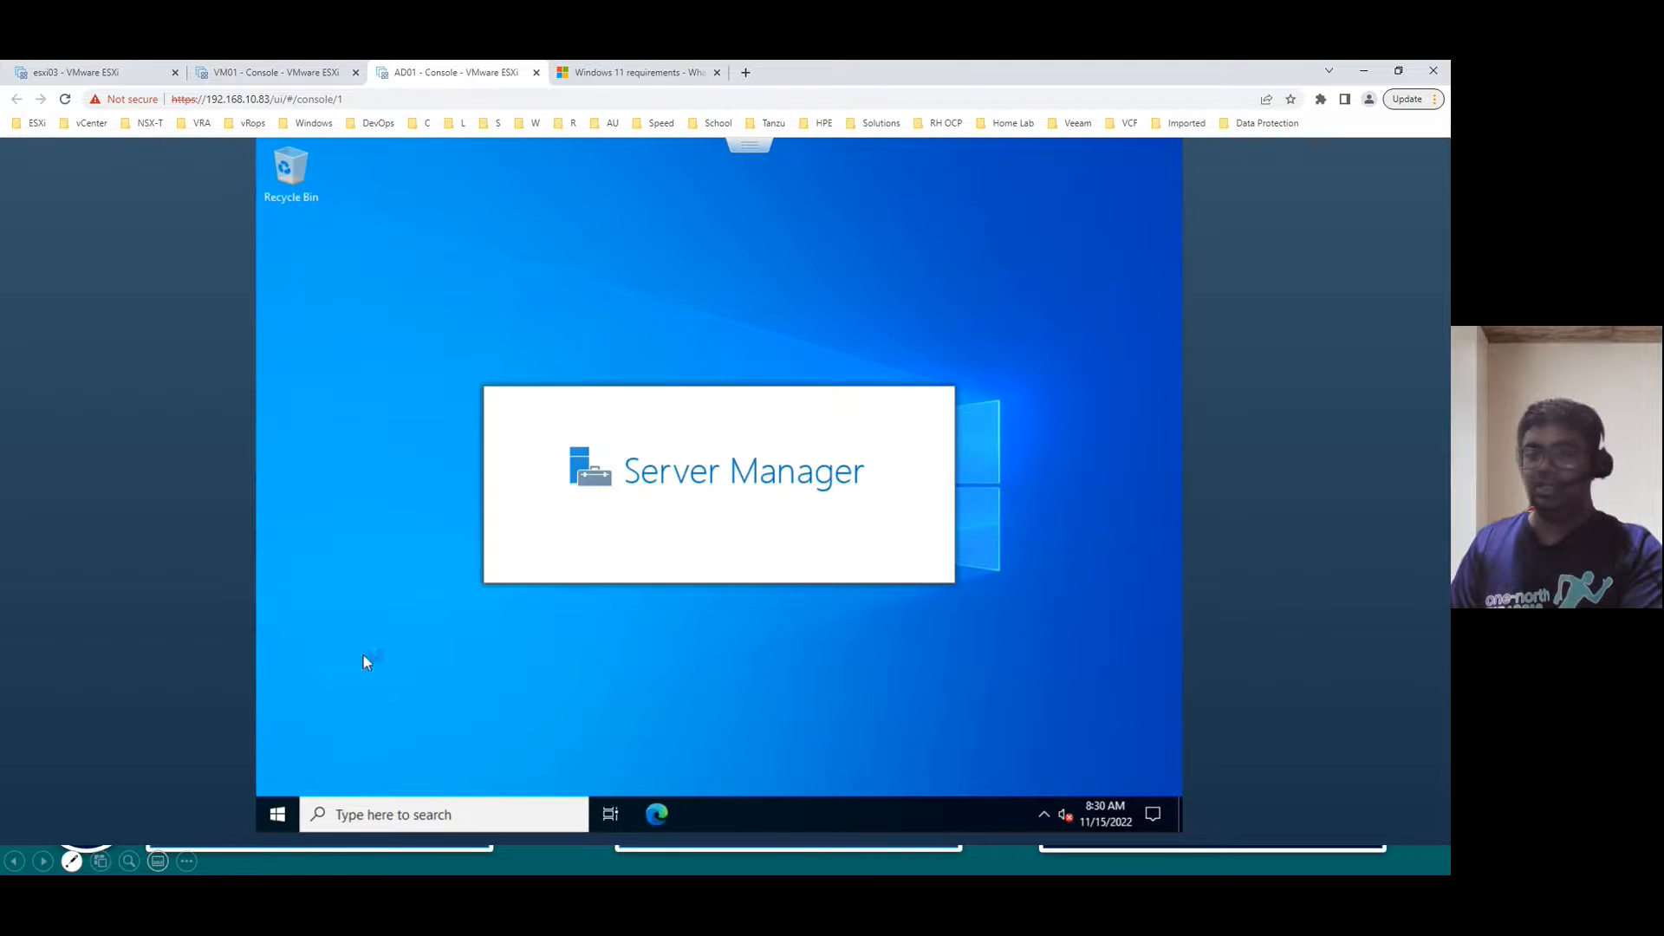
key(alt+Tab)
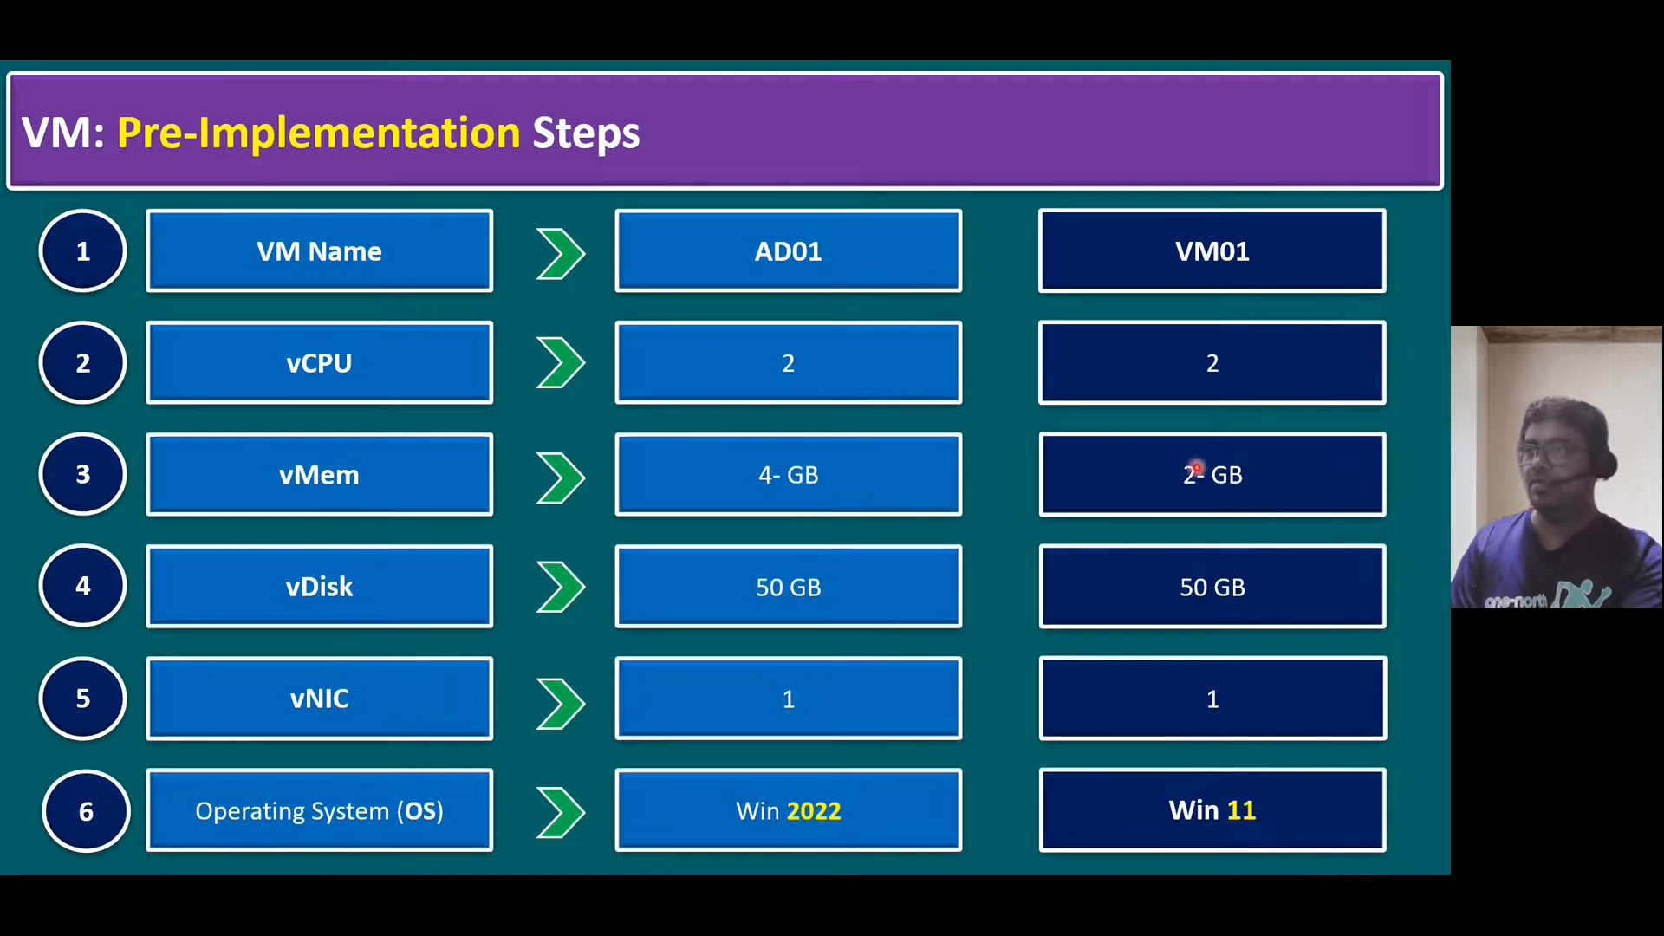
- Advance past Implementation Procedure to reveal 'Install Vmware Tools' on Post-Implementation Steps, then return to AD01's console
key(Right)
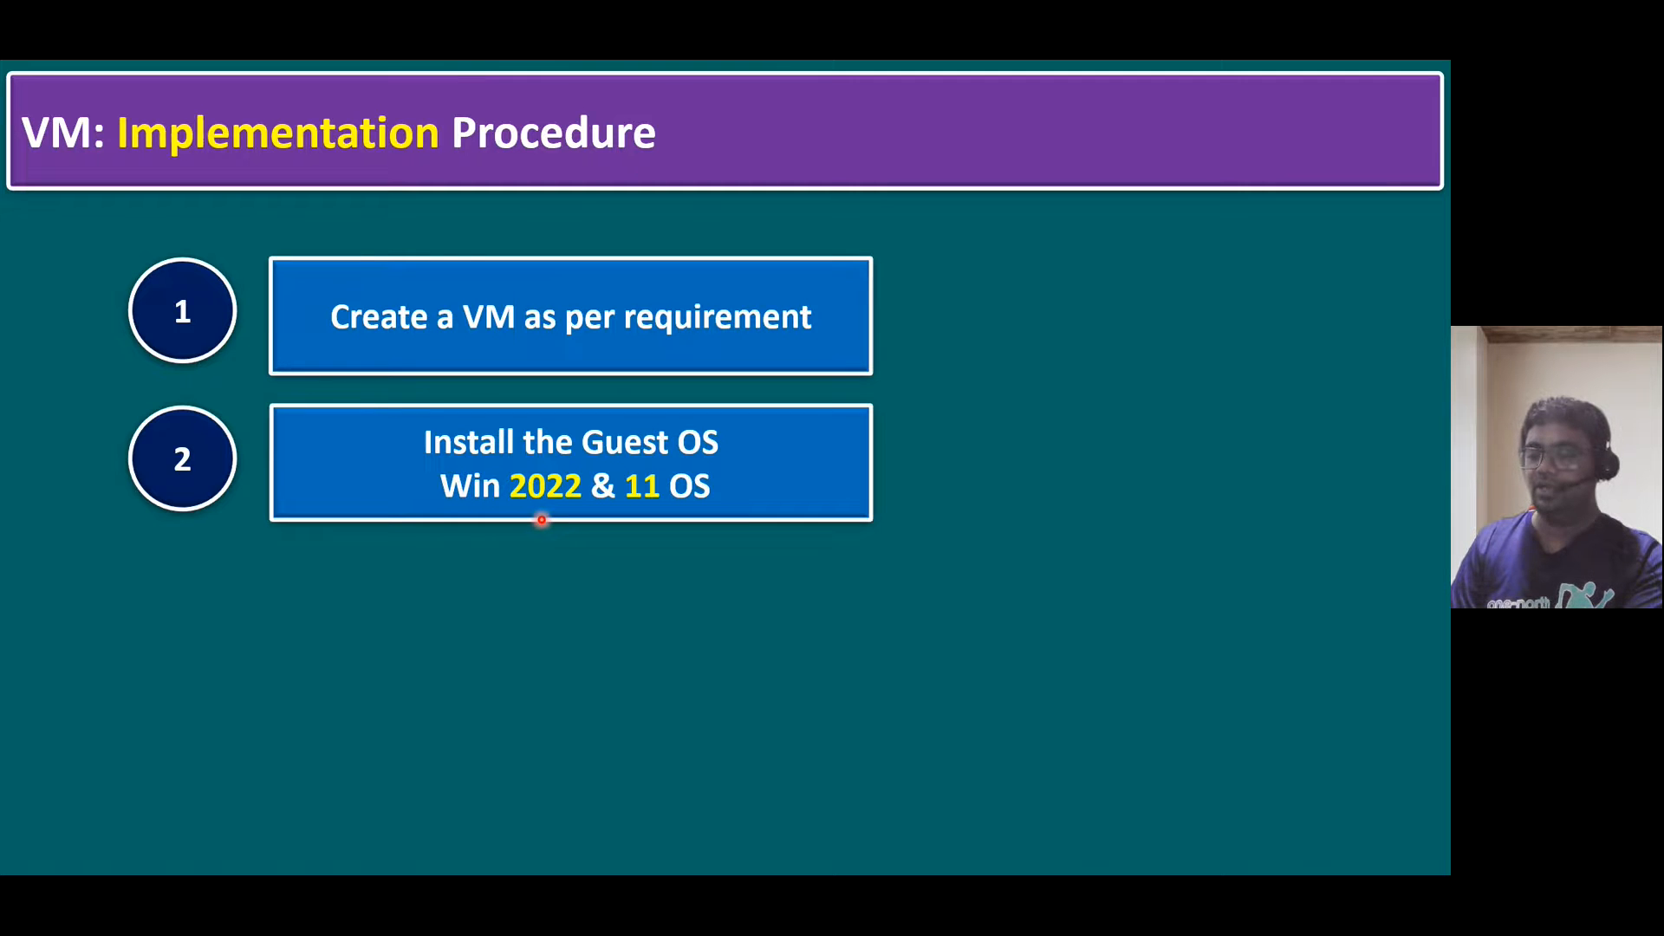
key(Right)
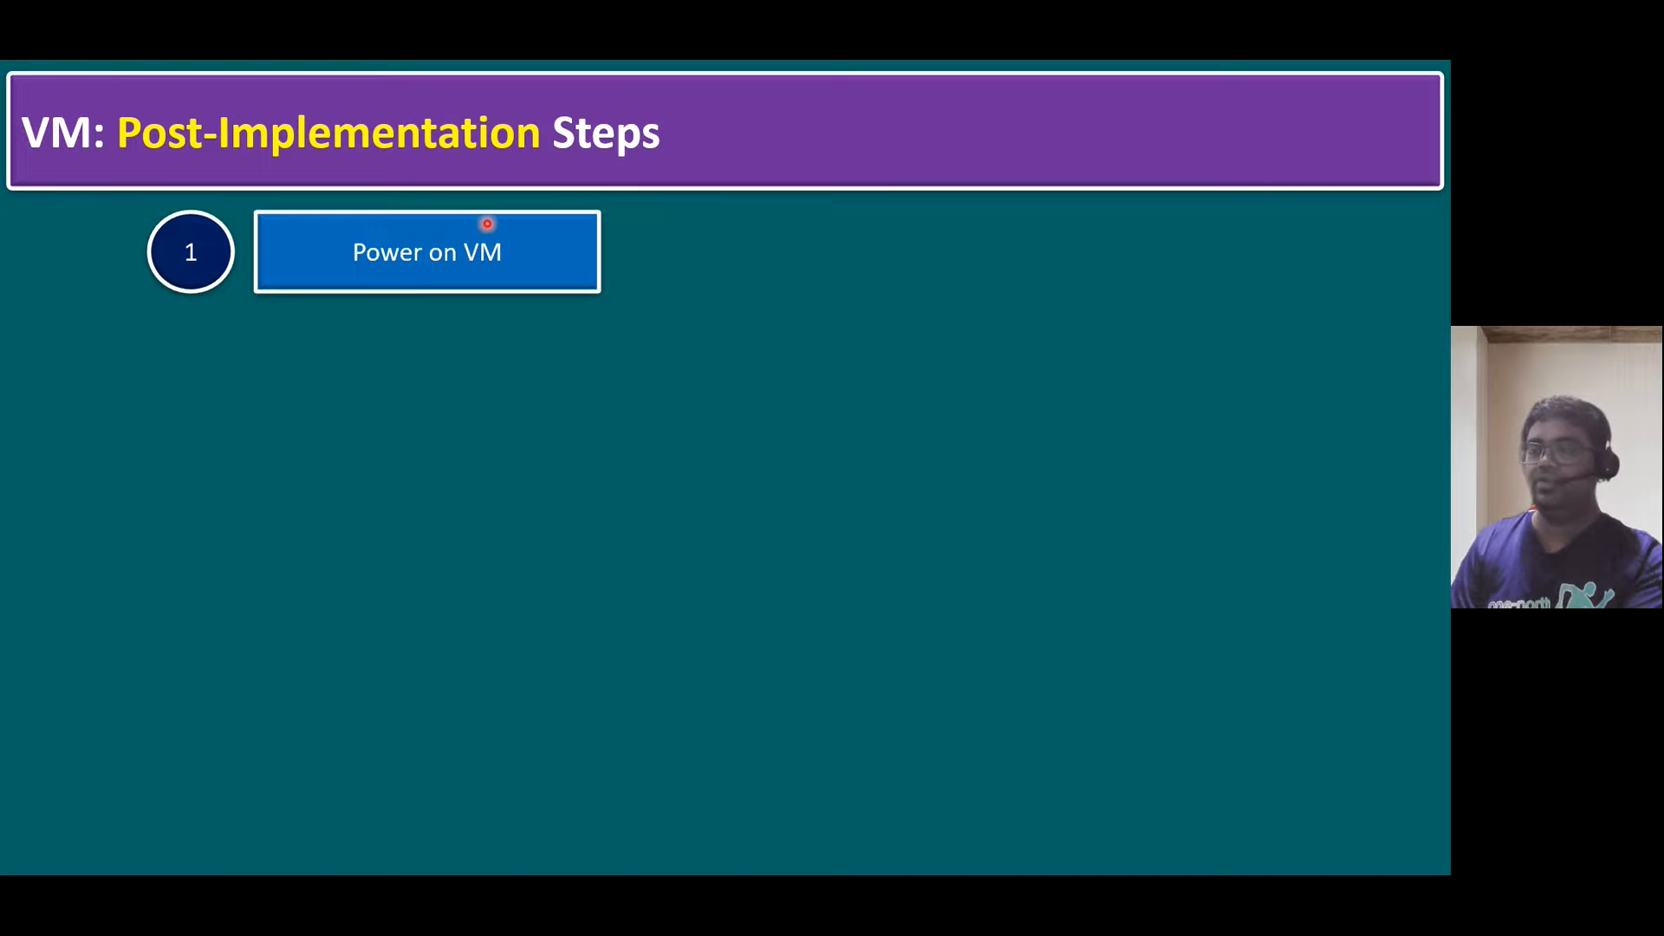
key(Right)
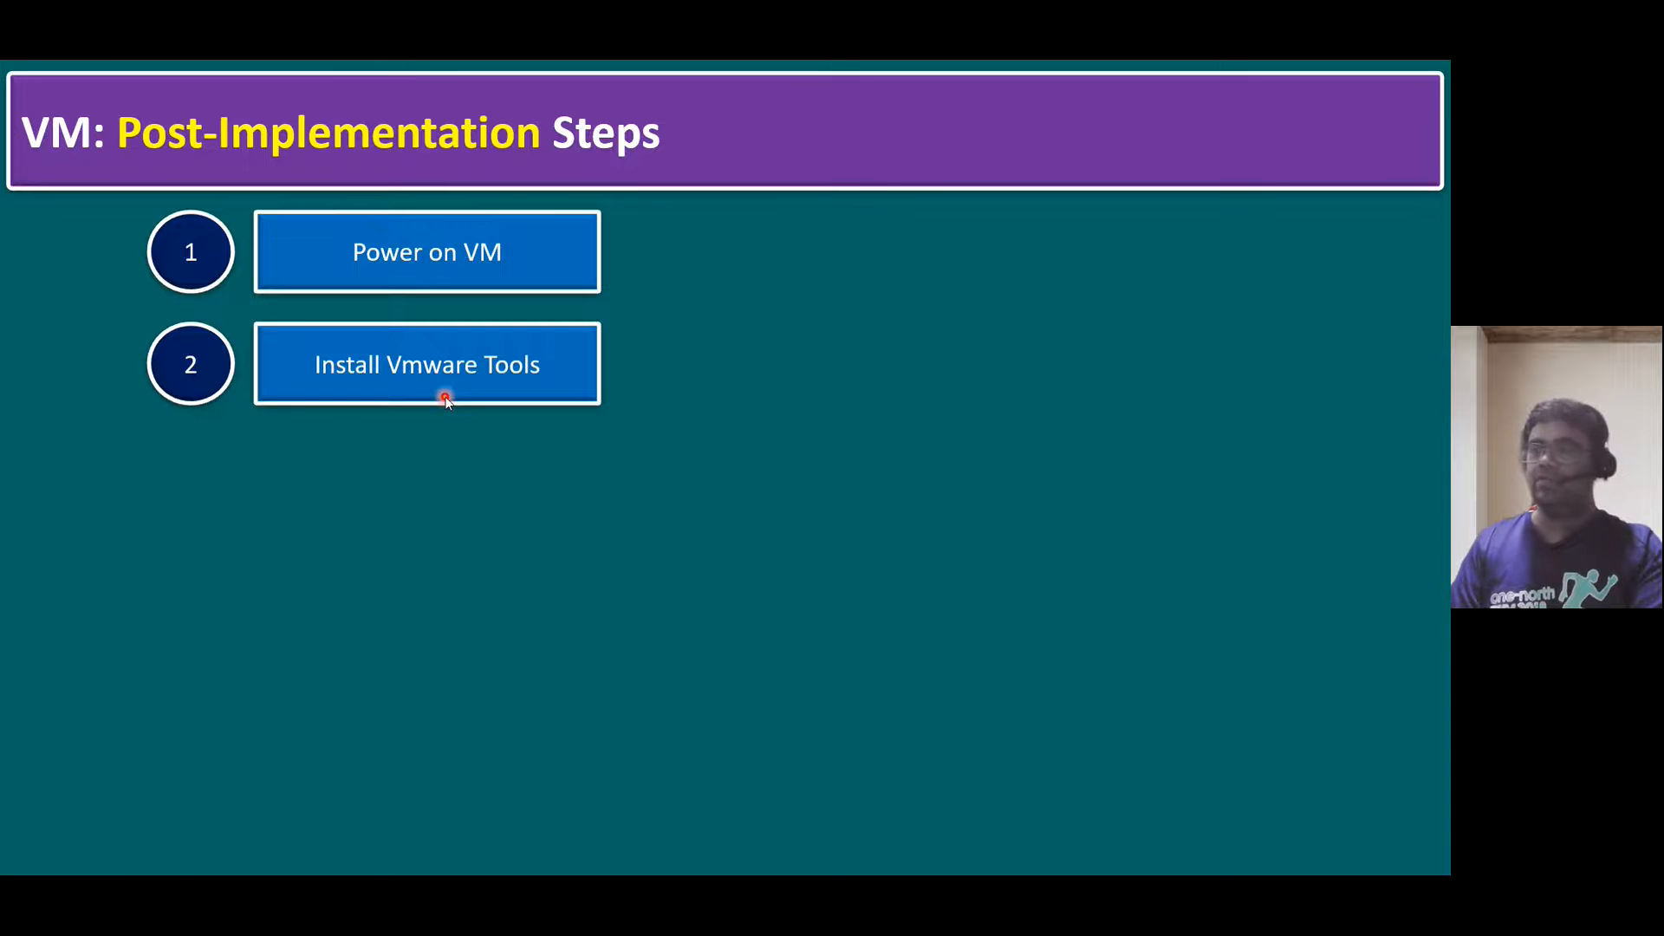
key(alt+Tab)
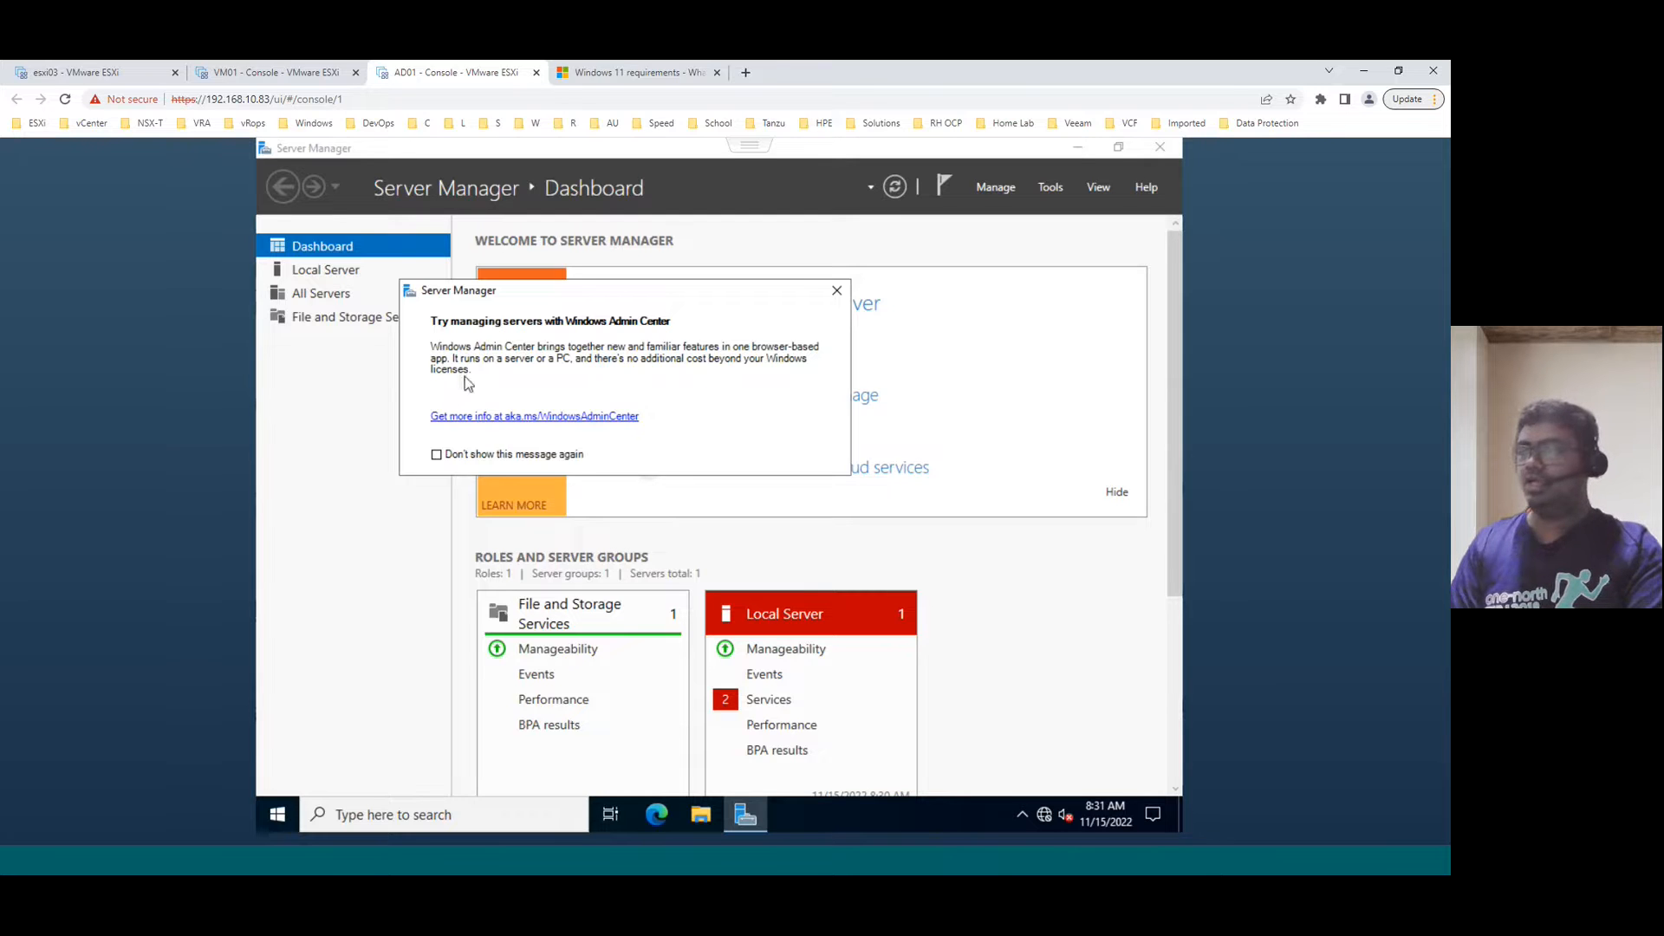
- Dismiss the Windows Admin Center popup and mount VMware Tools on AD01 via Guest OS > Install VMware Tools
click(837, 291)
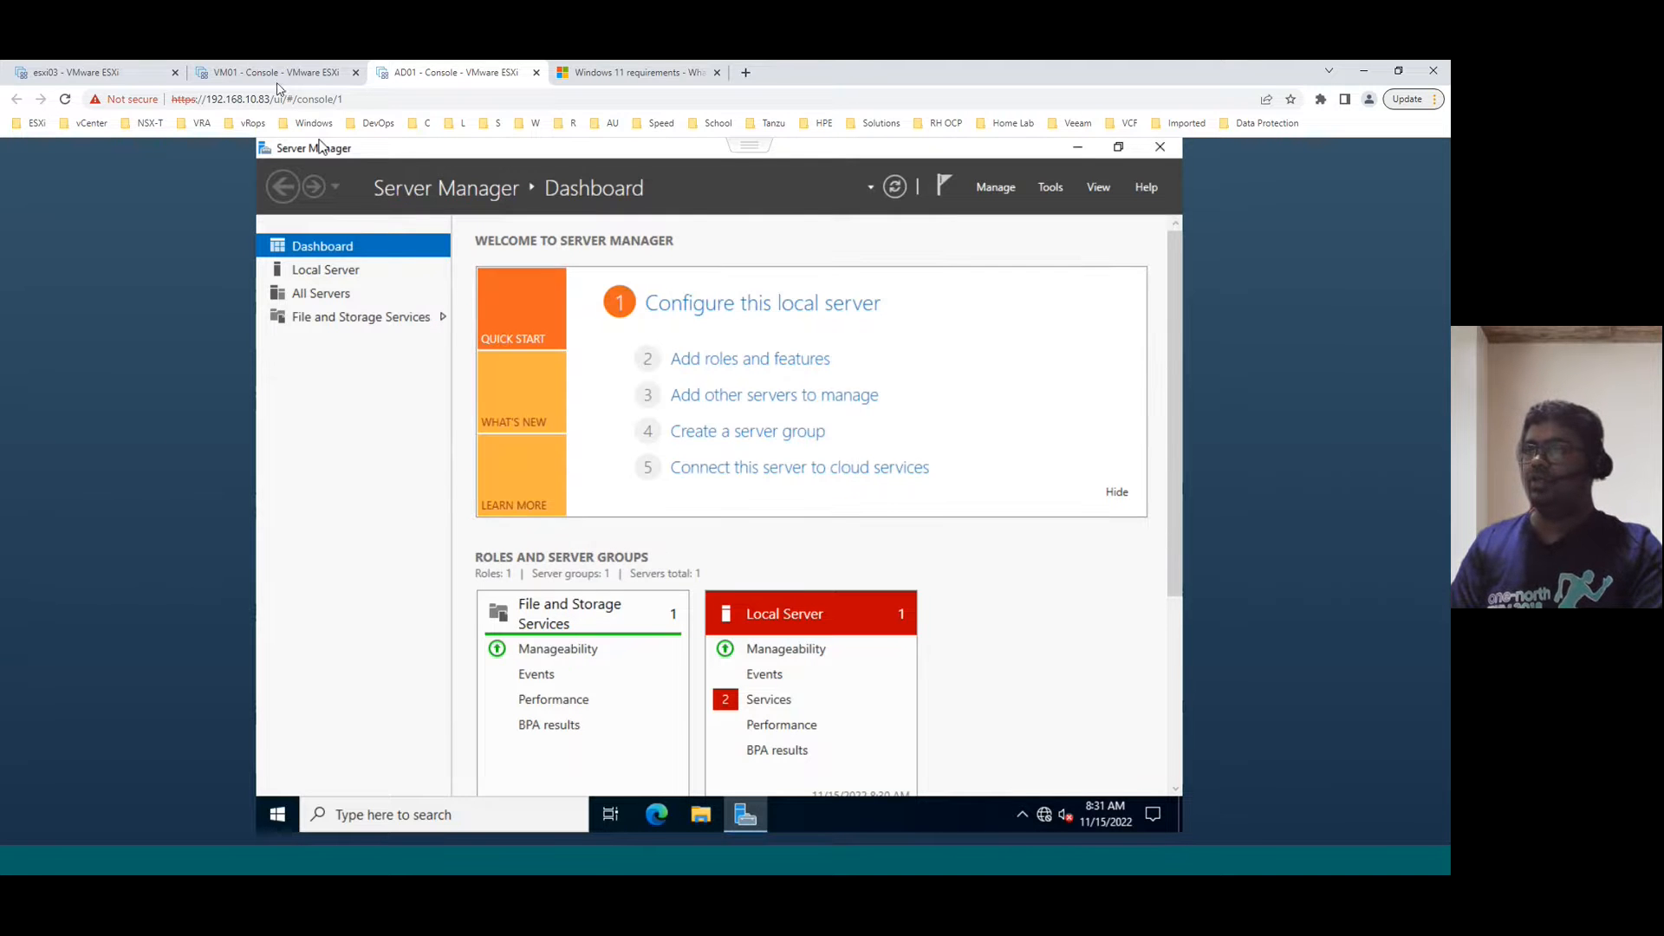
click(113, 73)
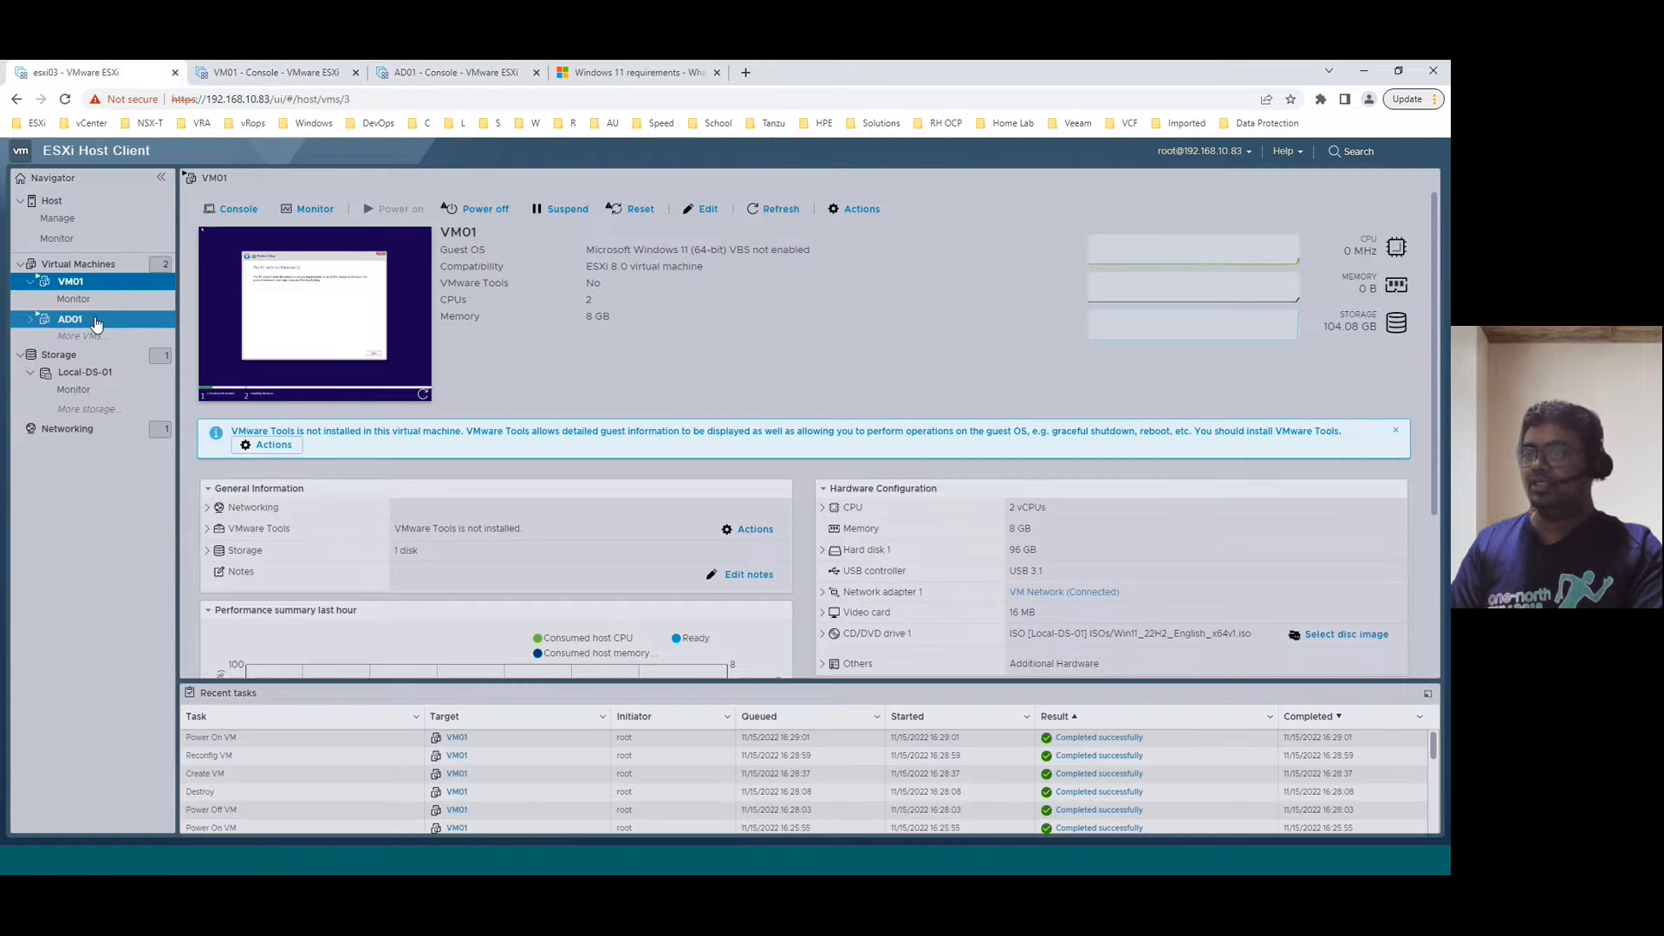
click(70, 318)
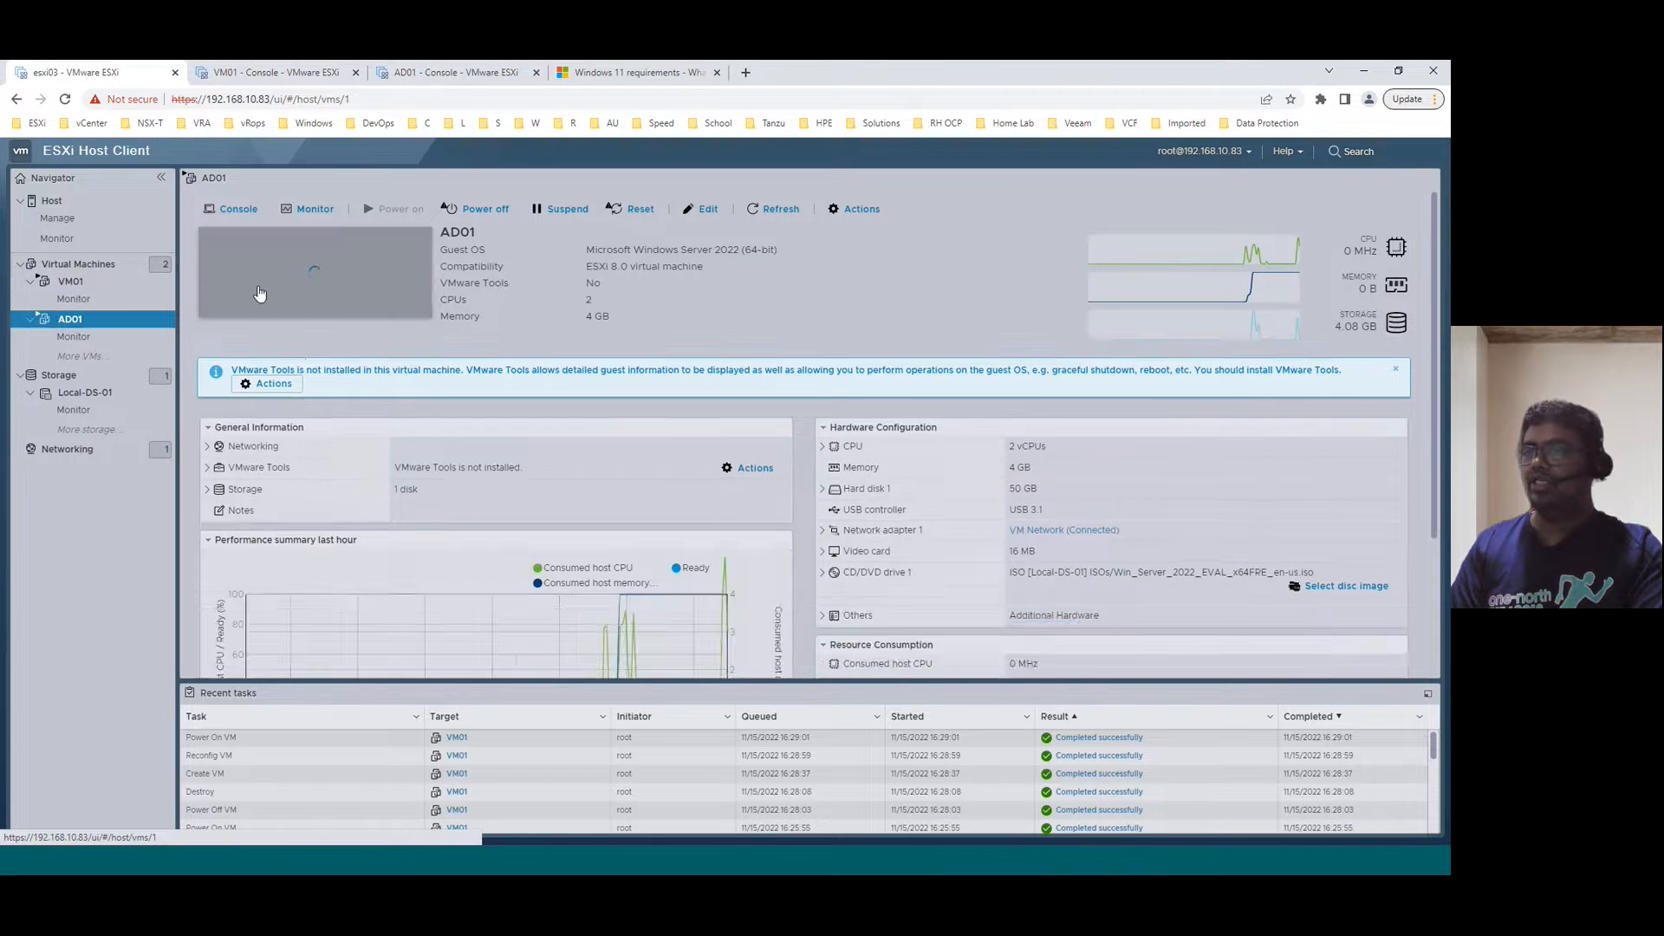
right_click(78, 320)
mouse_move(124, 374)
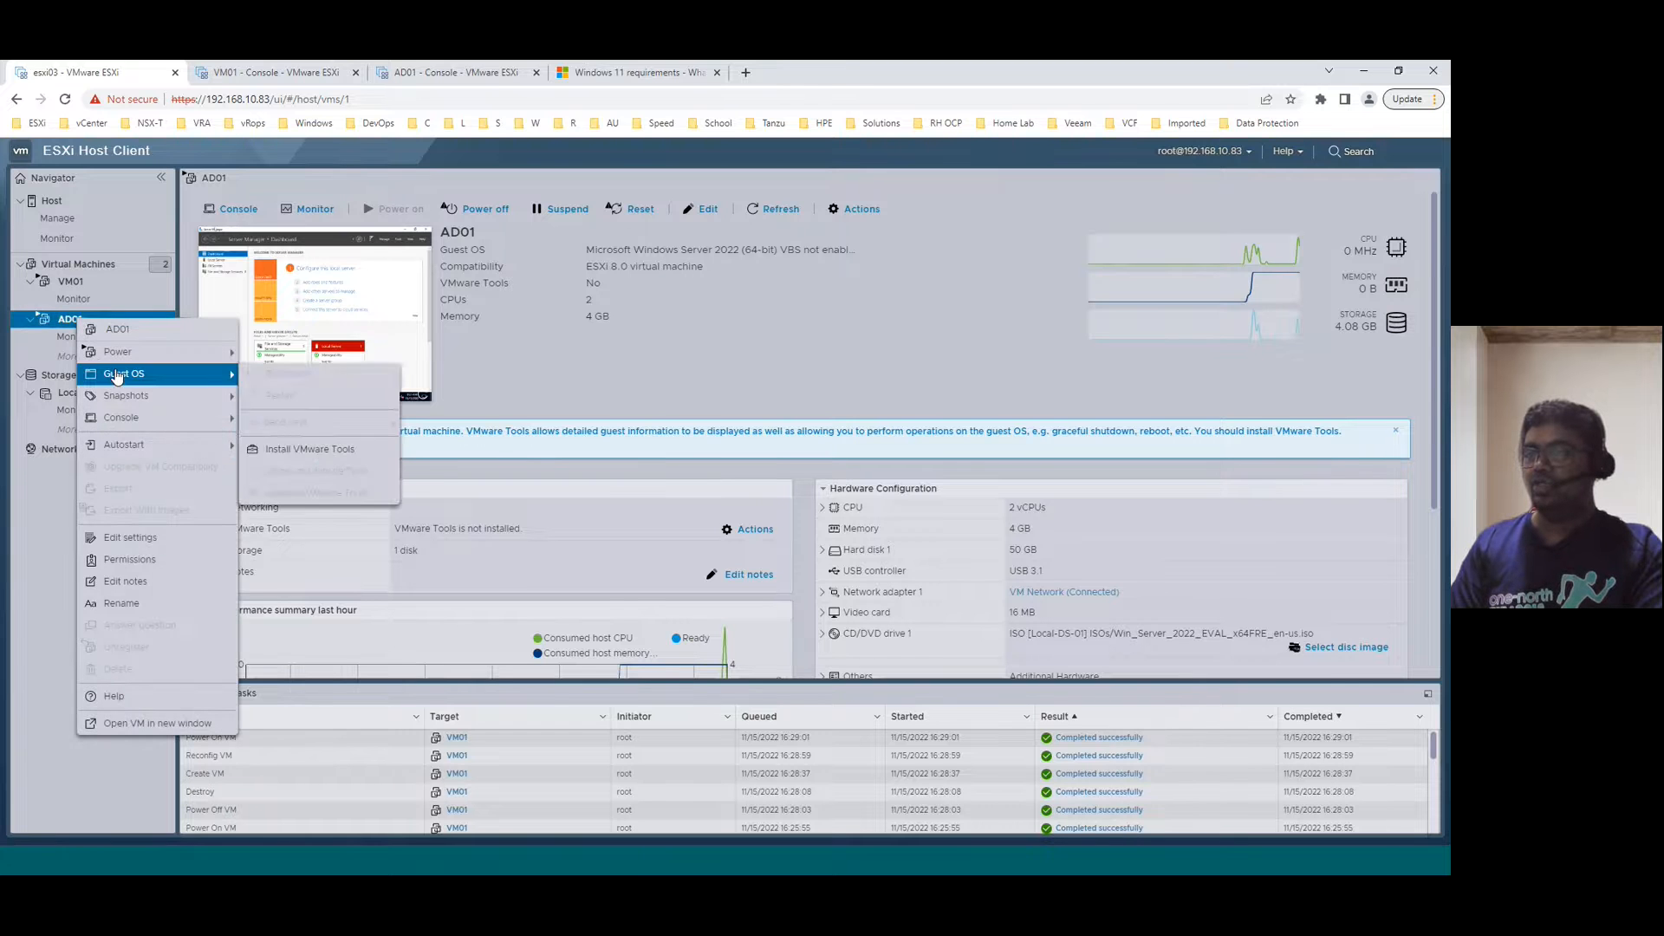
click(320, 452)
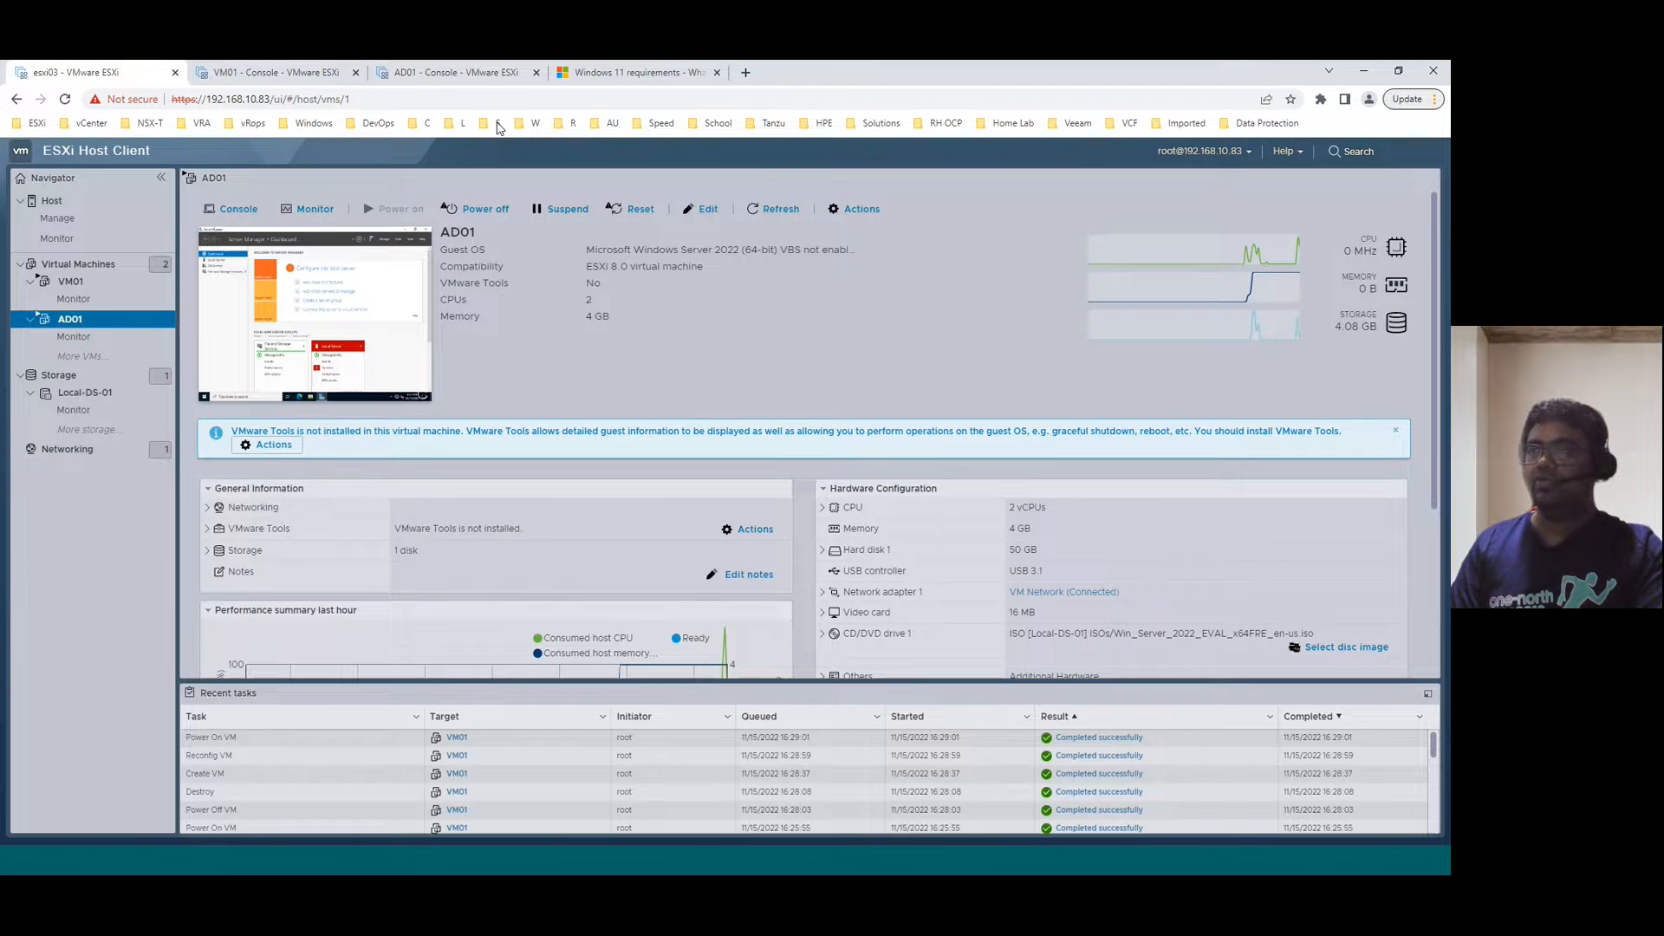
- In AD01's File Explorer, run the installer from the DVD drive under This PC and close Server Manager and Explorer
click(456, 72)
click(701, 815)
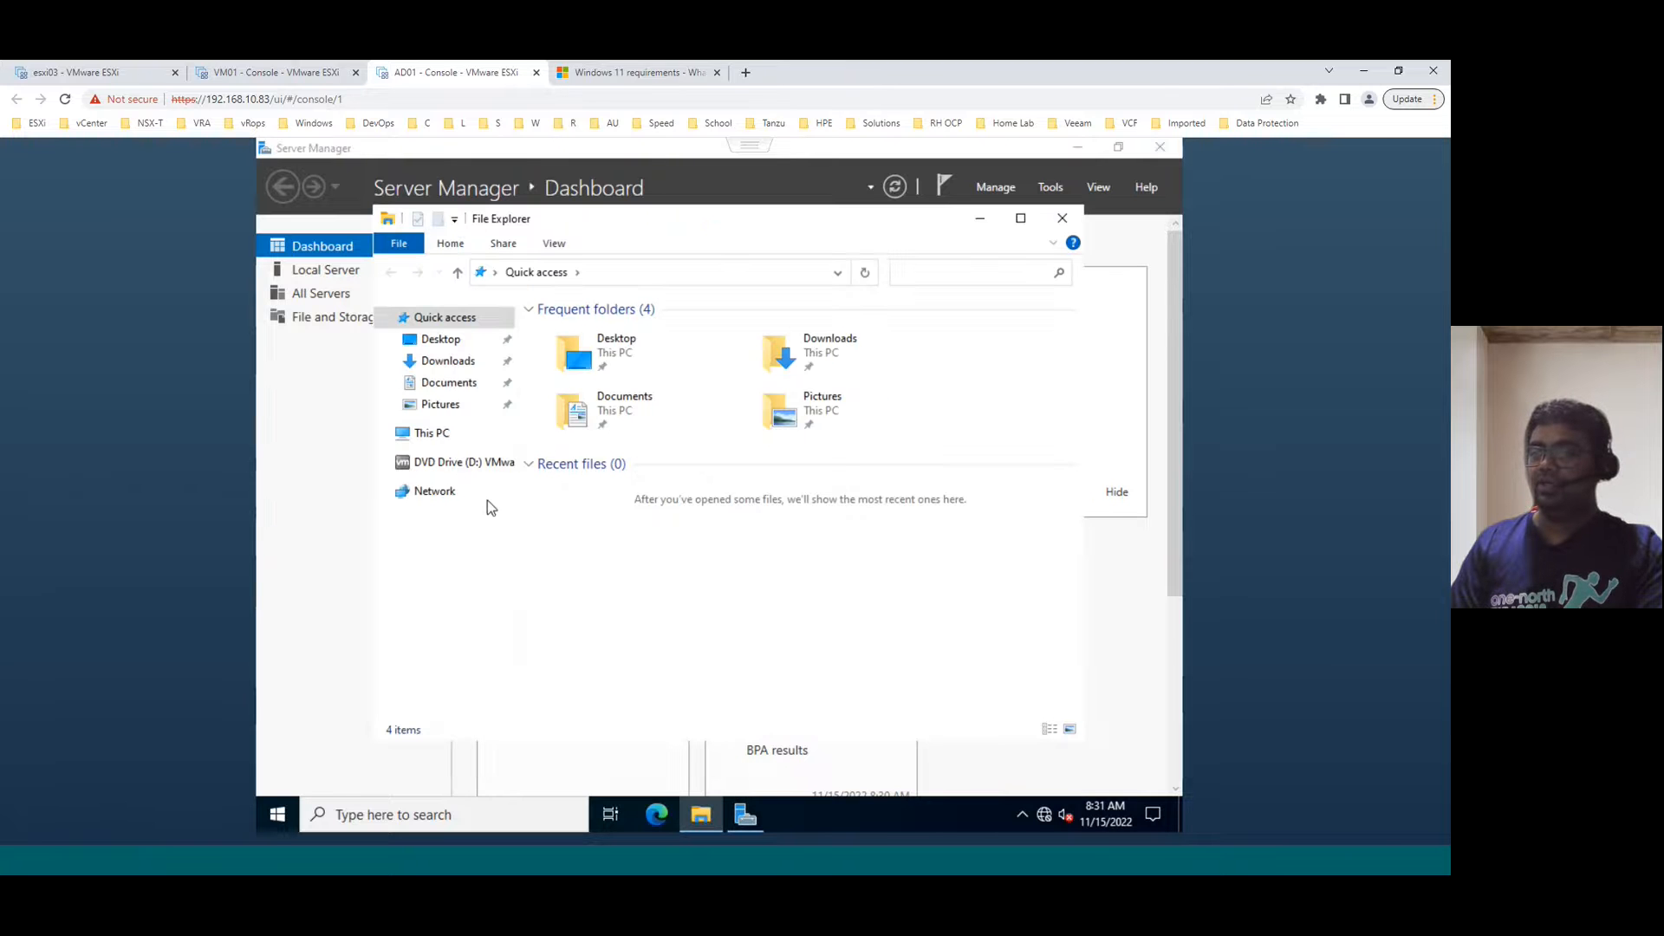
click(434, 433)
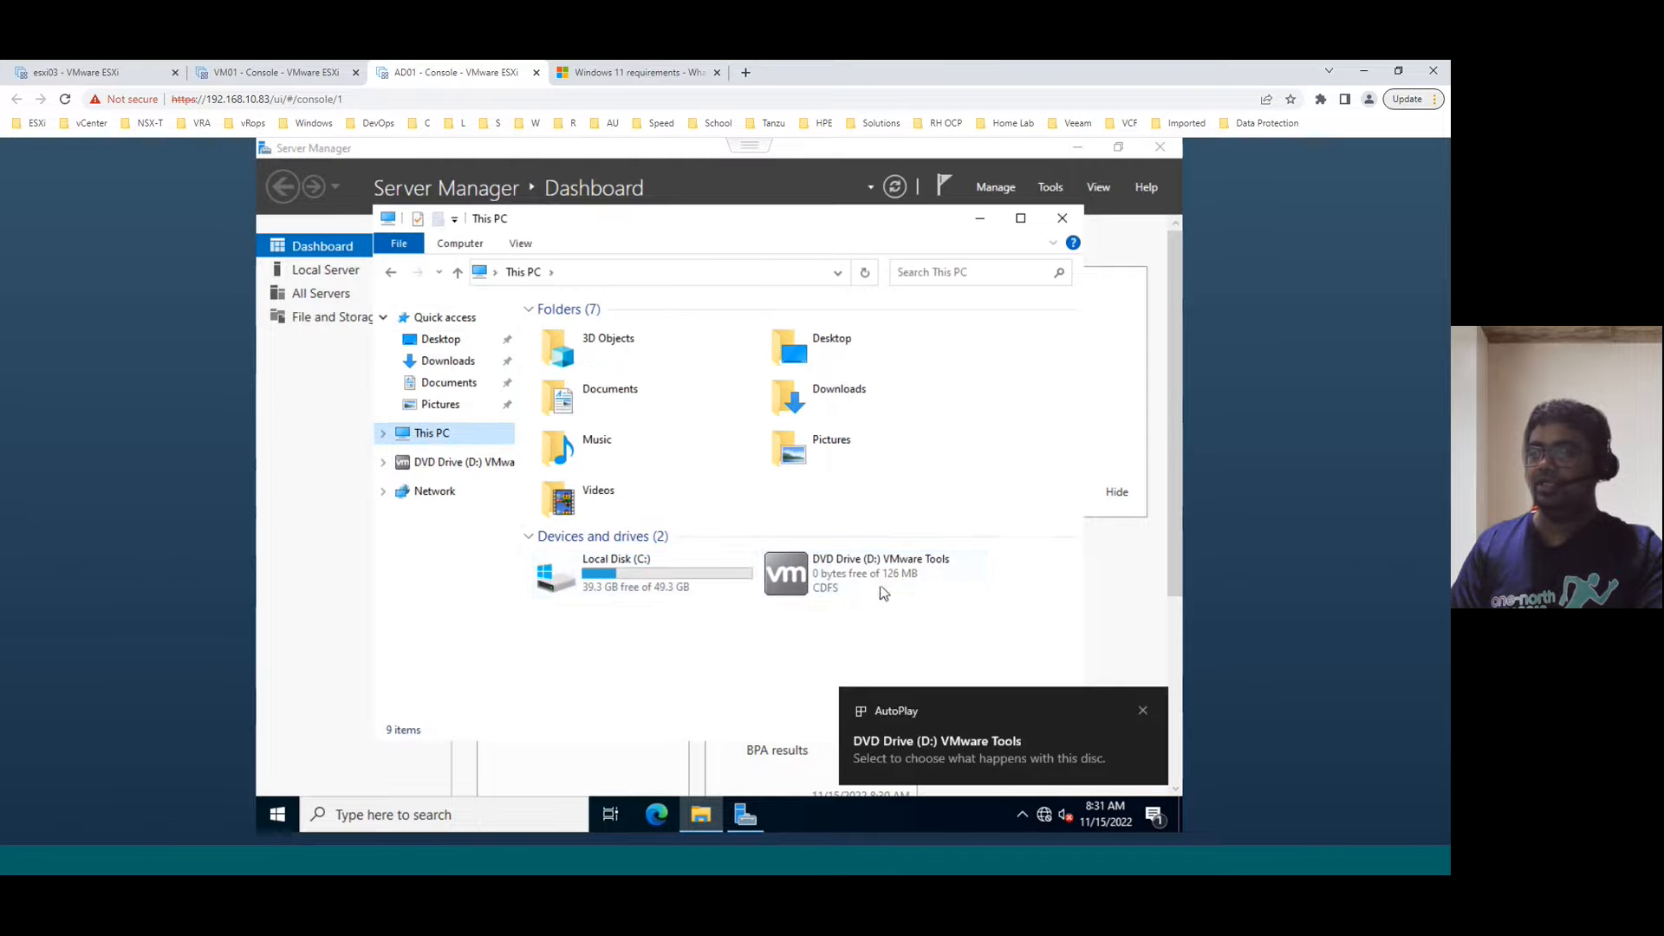
double_click(851, 576)
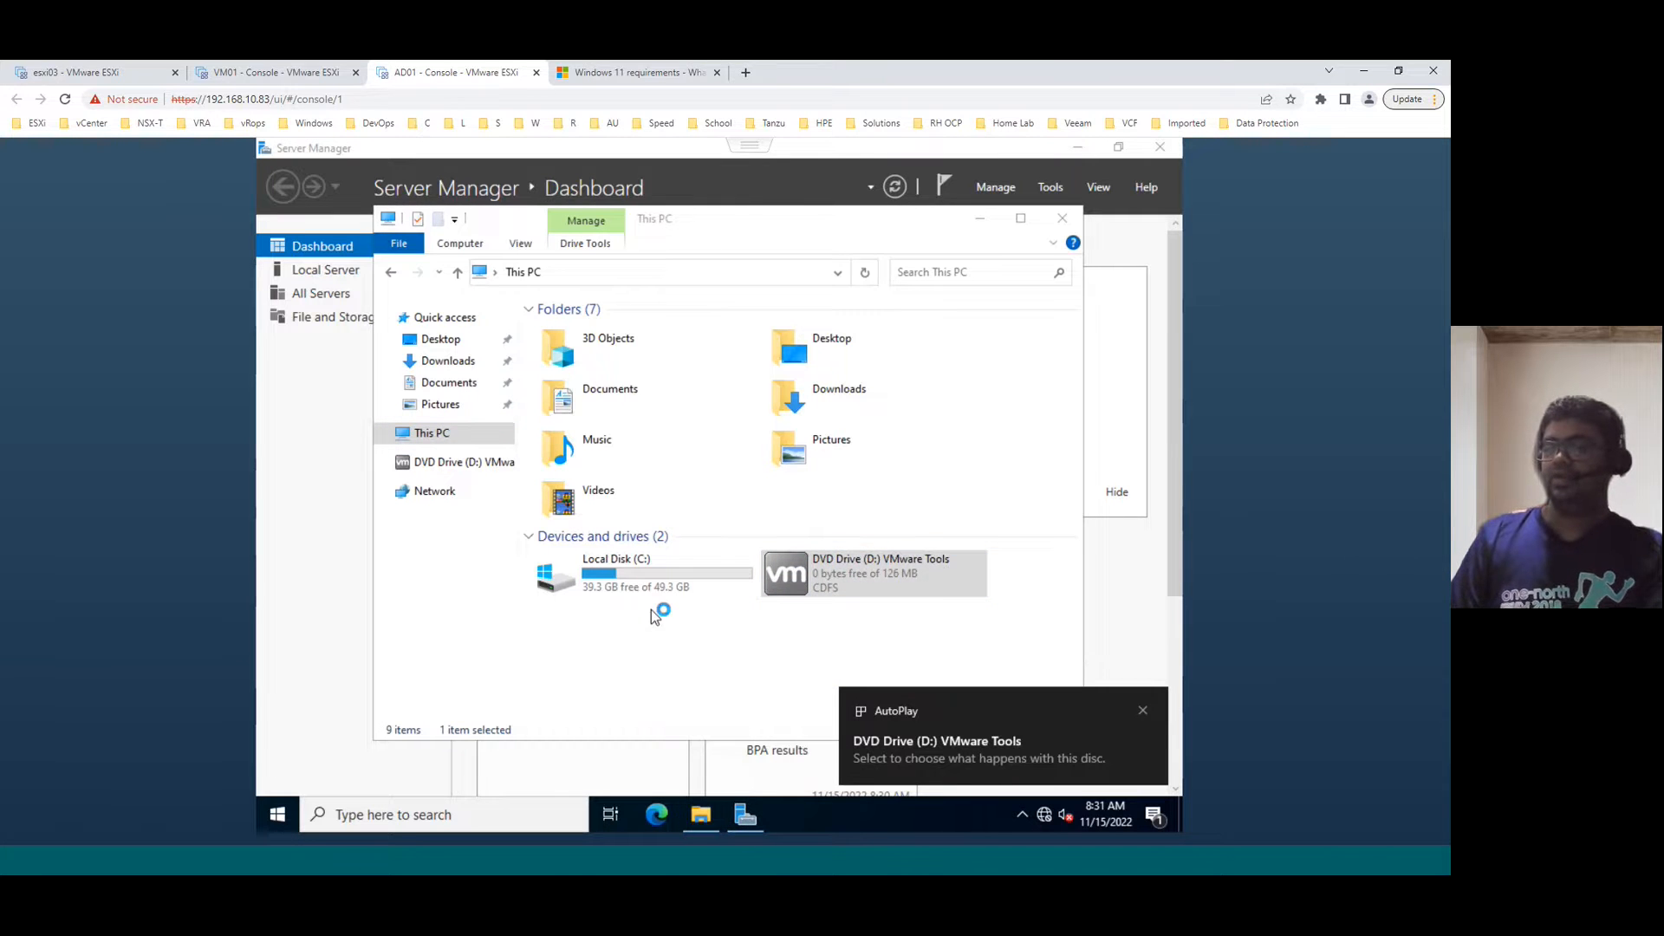
click(1157, 145)
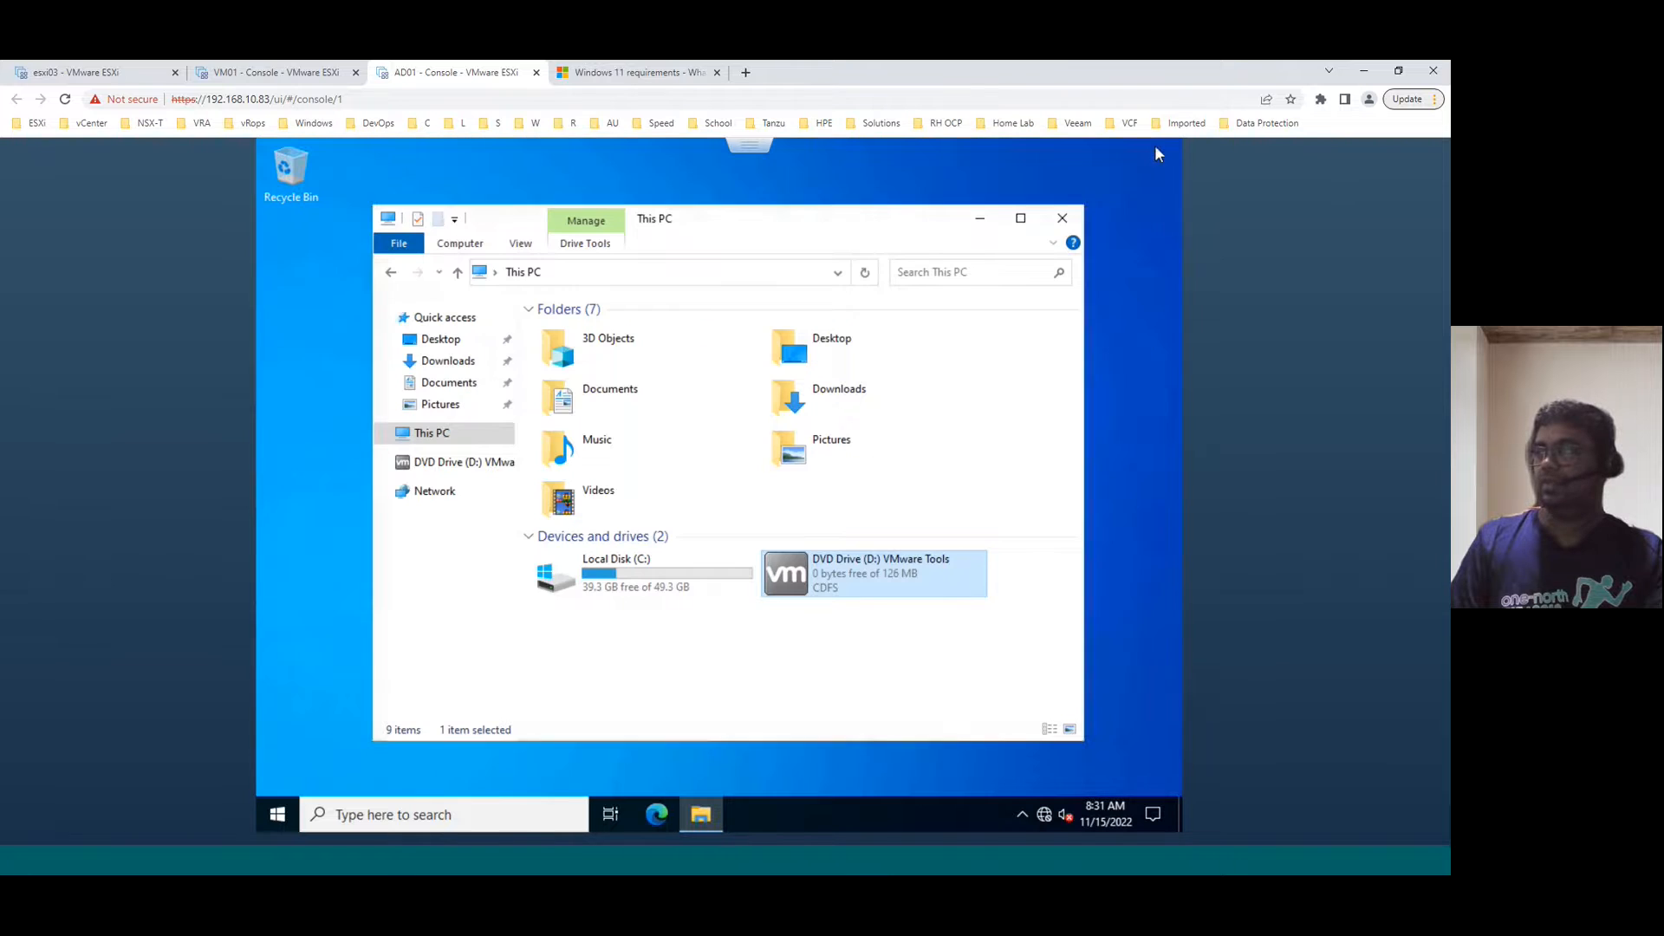
click(1064, 219)
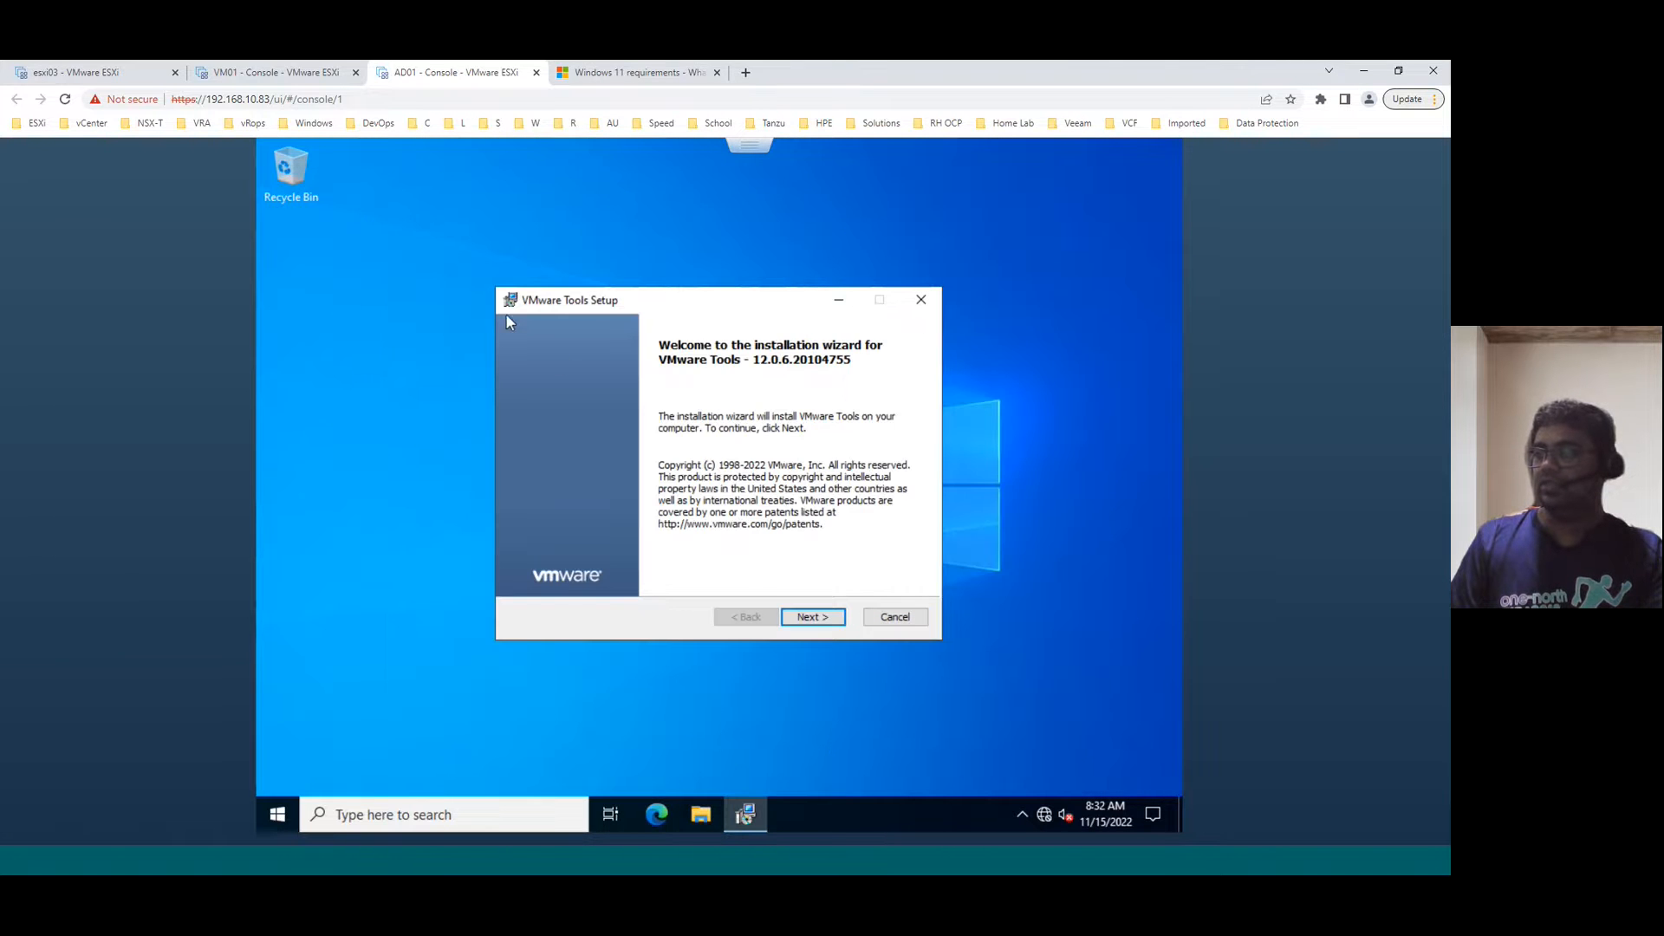
- Run the VMware Tools wizard with the Typical setup type, finish it, and accept restarting AD01
click(810, 618)
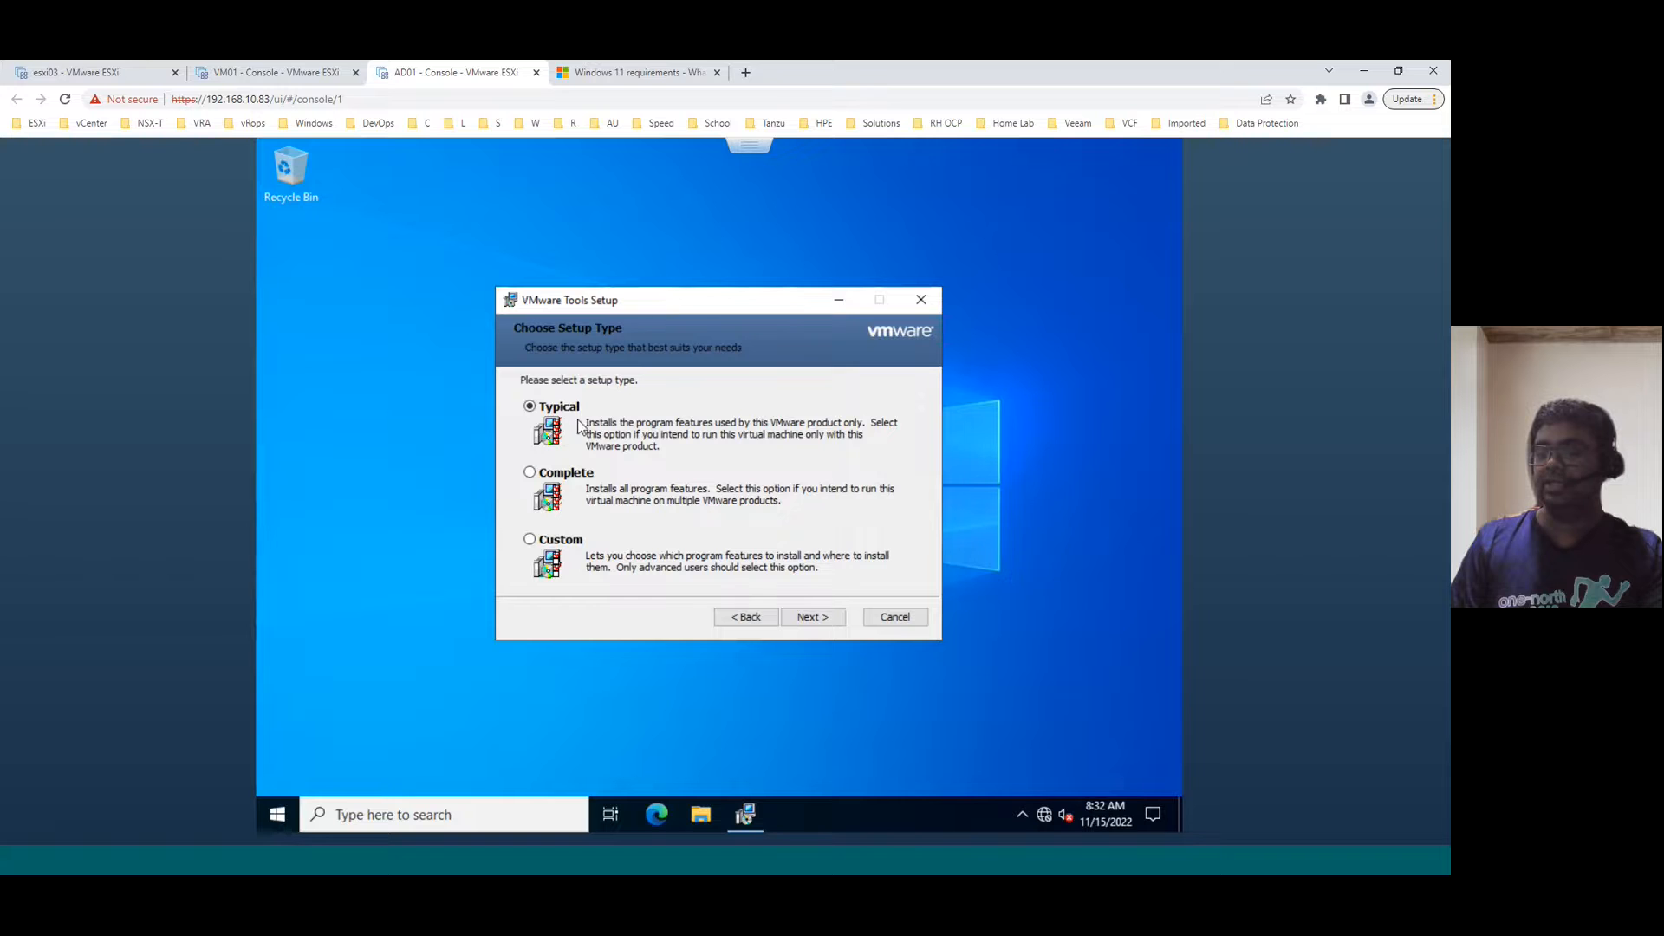
click(825, 617)
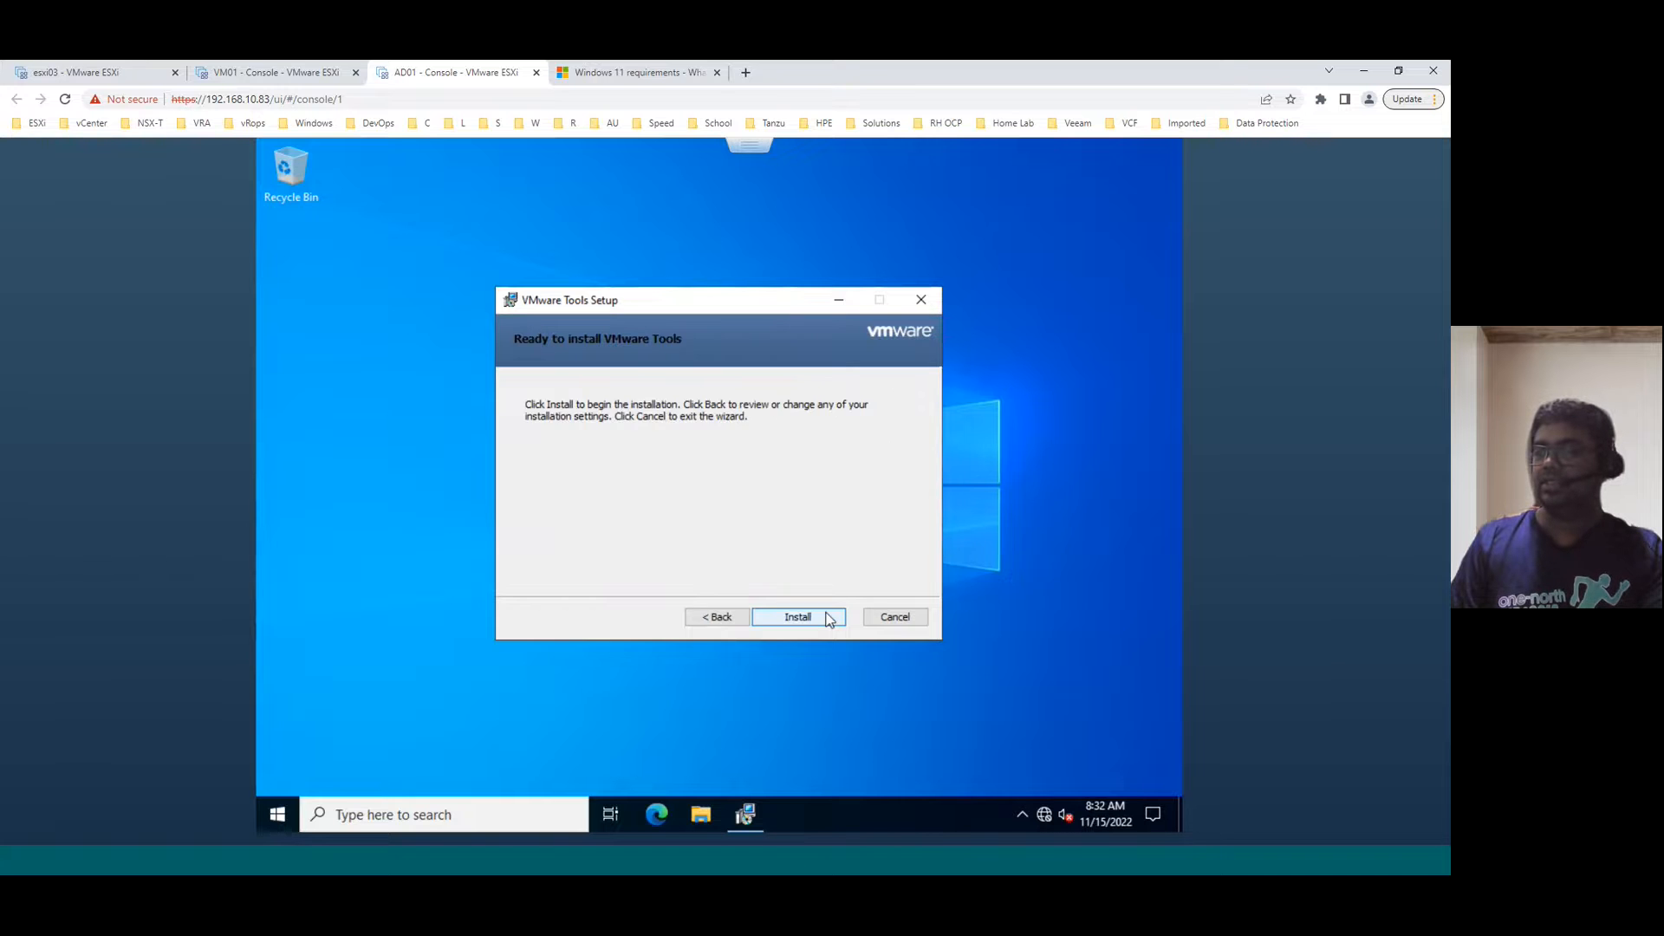
click(825, 617)
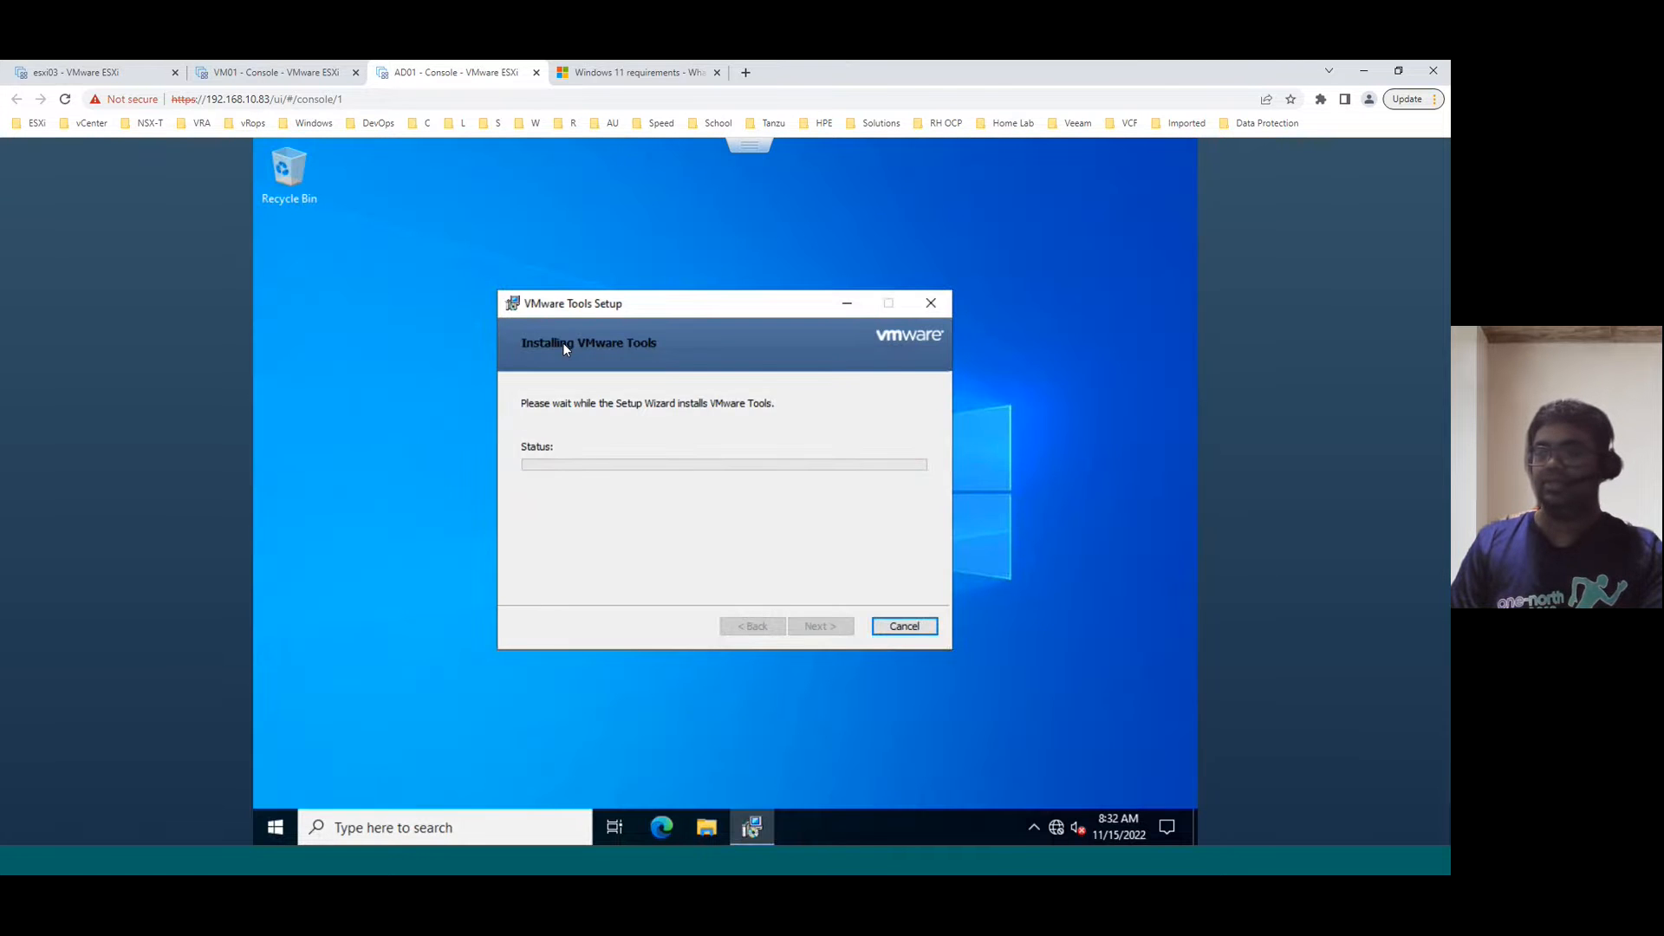
click(836, 621)
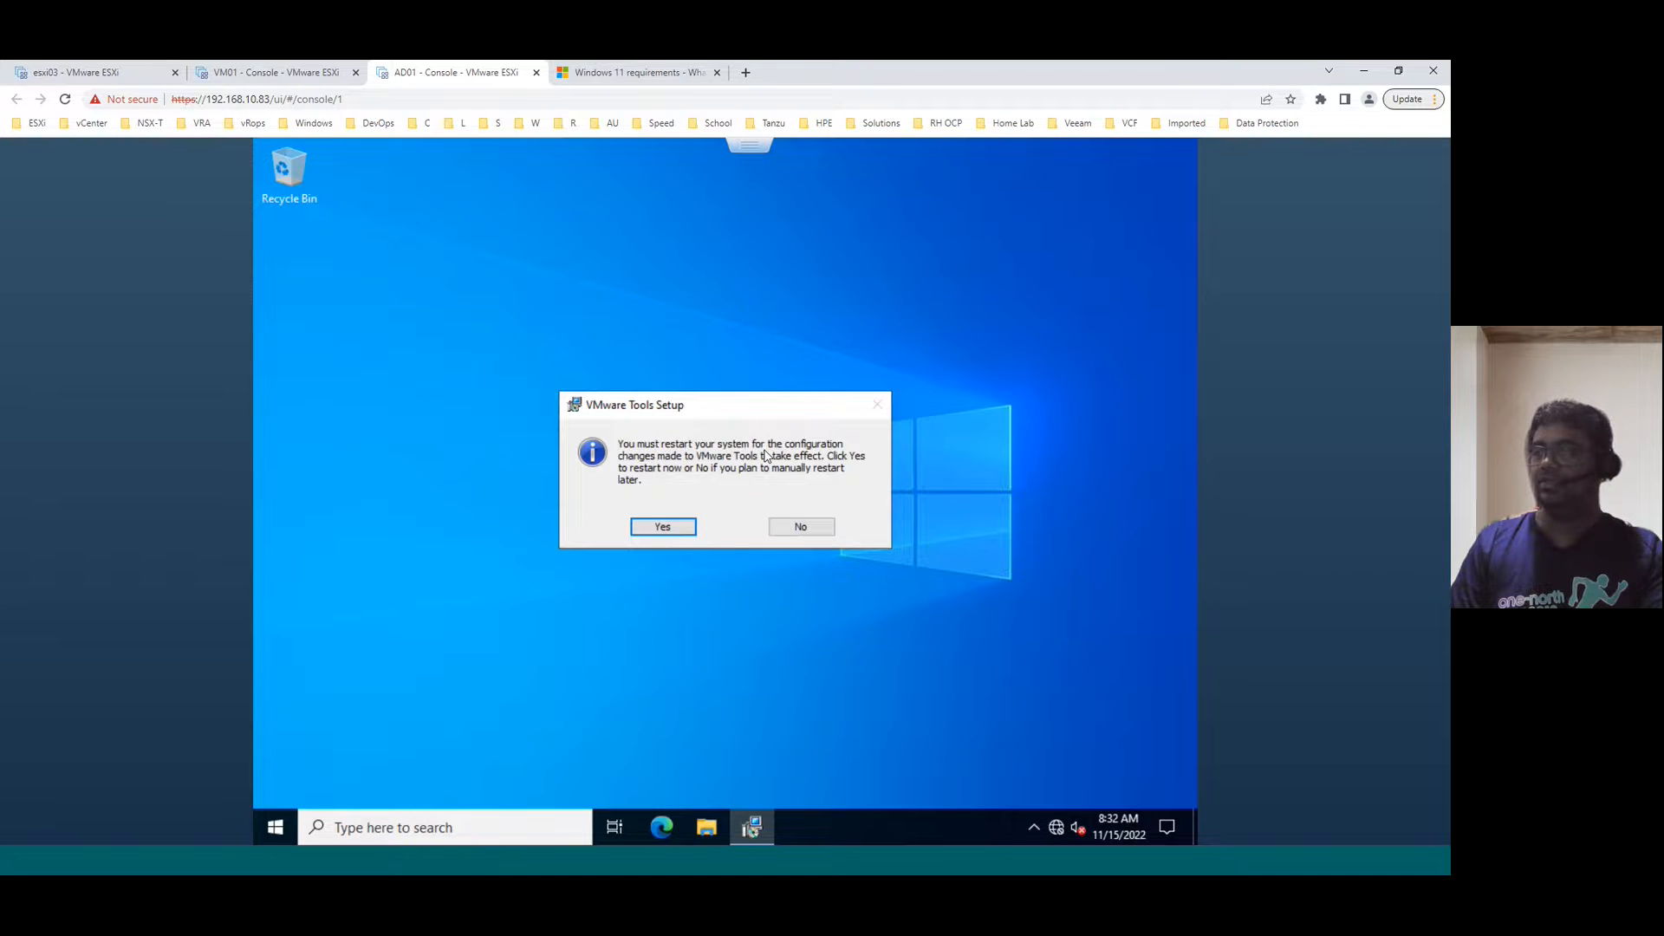
click(663, 527)
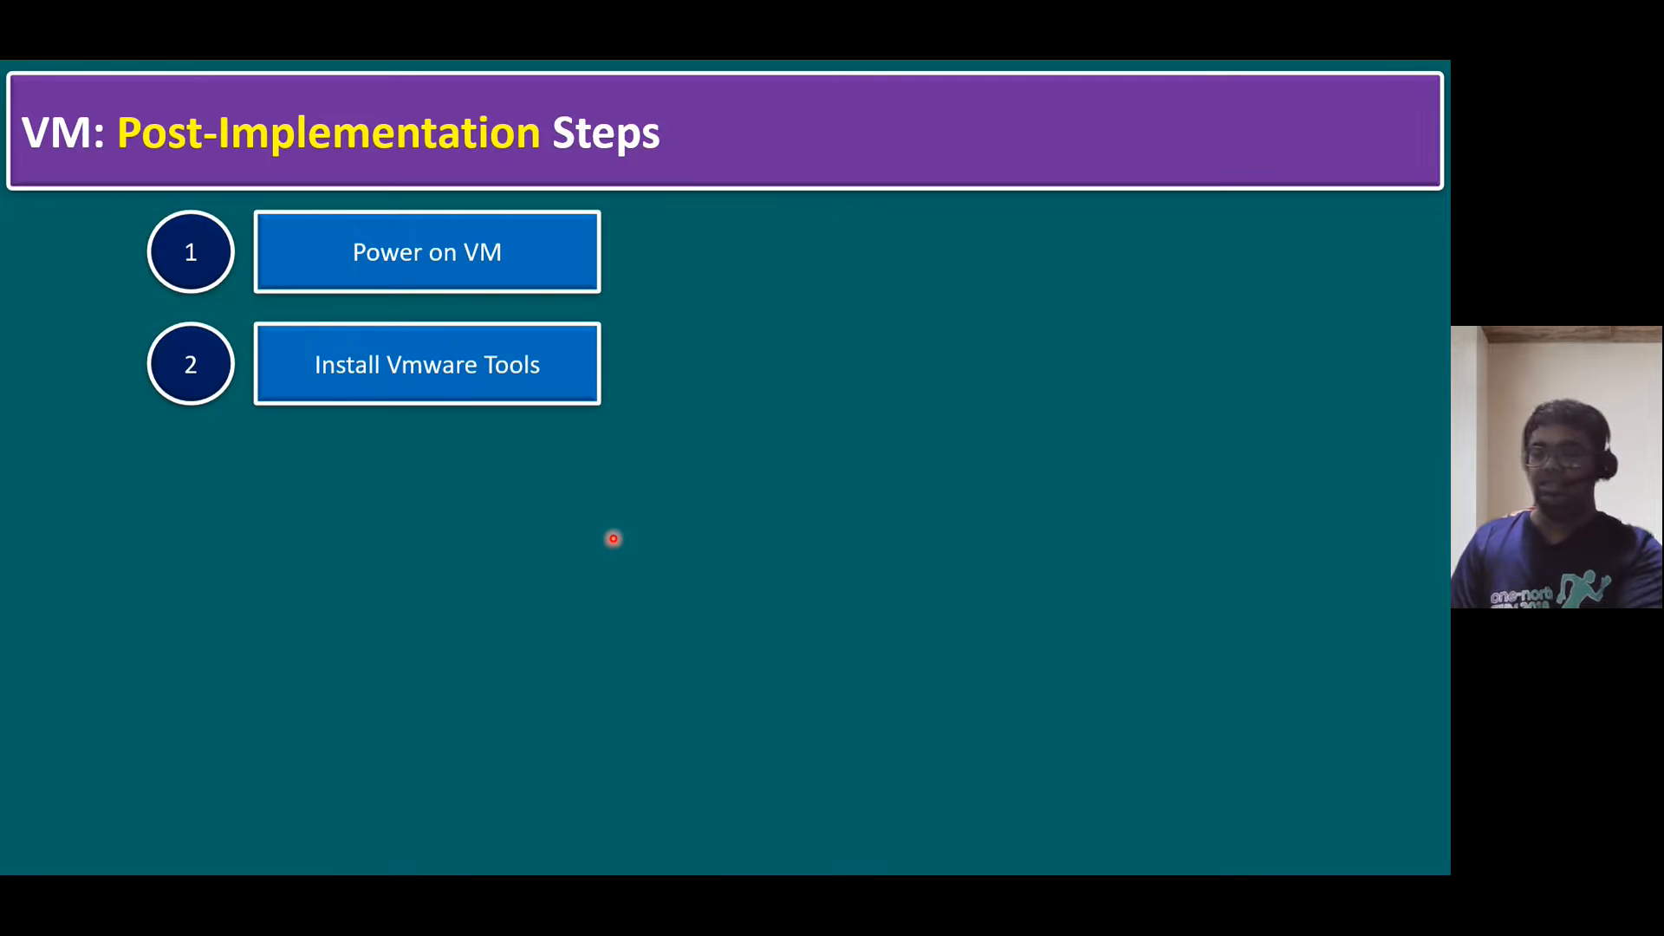
- Reveal step 3 on renaming the server, then send Ctrl-Alt-Delete and sign AD01 back in as Administrator
click(614, 538)
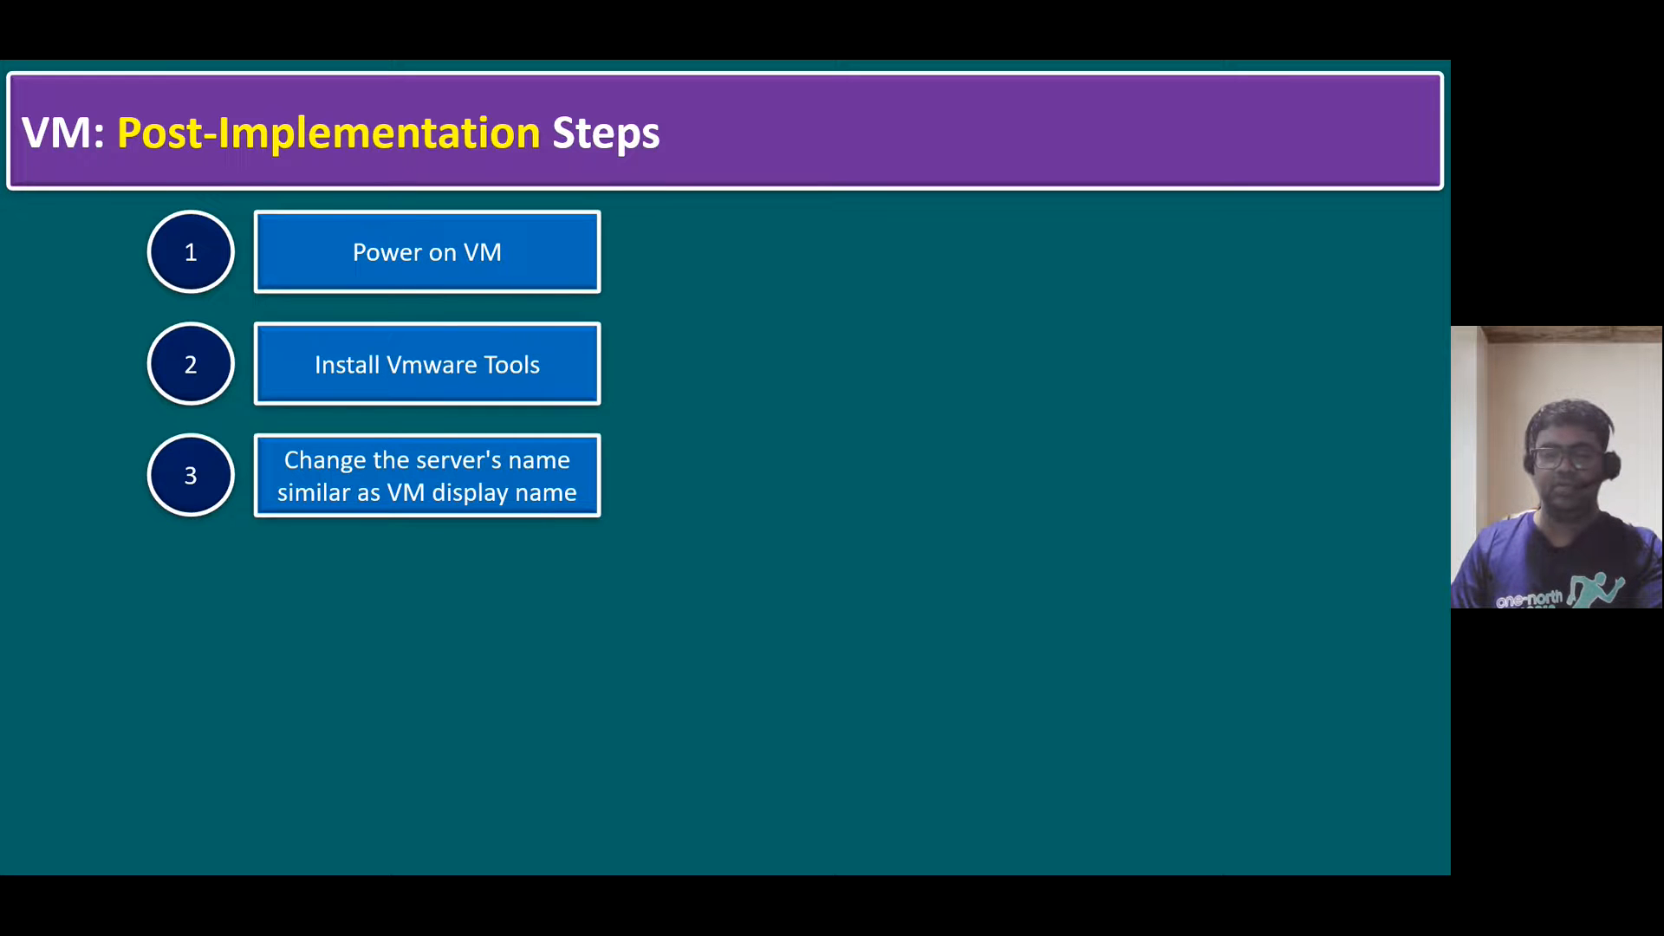
key(alt+Tab)
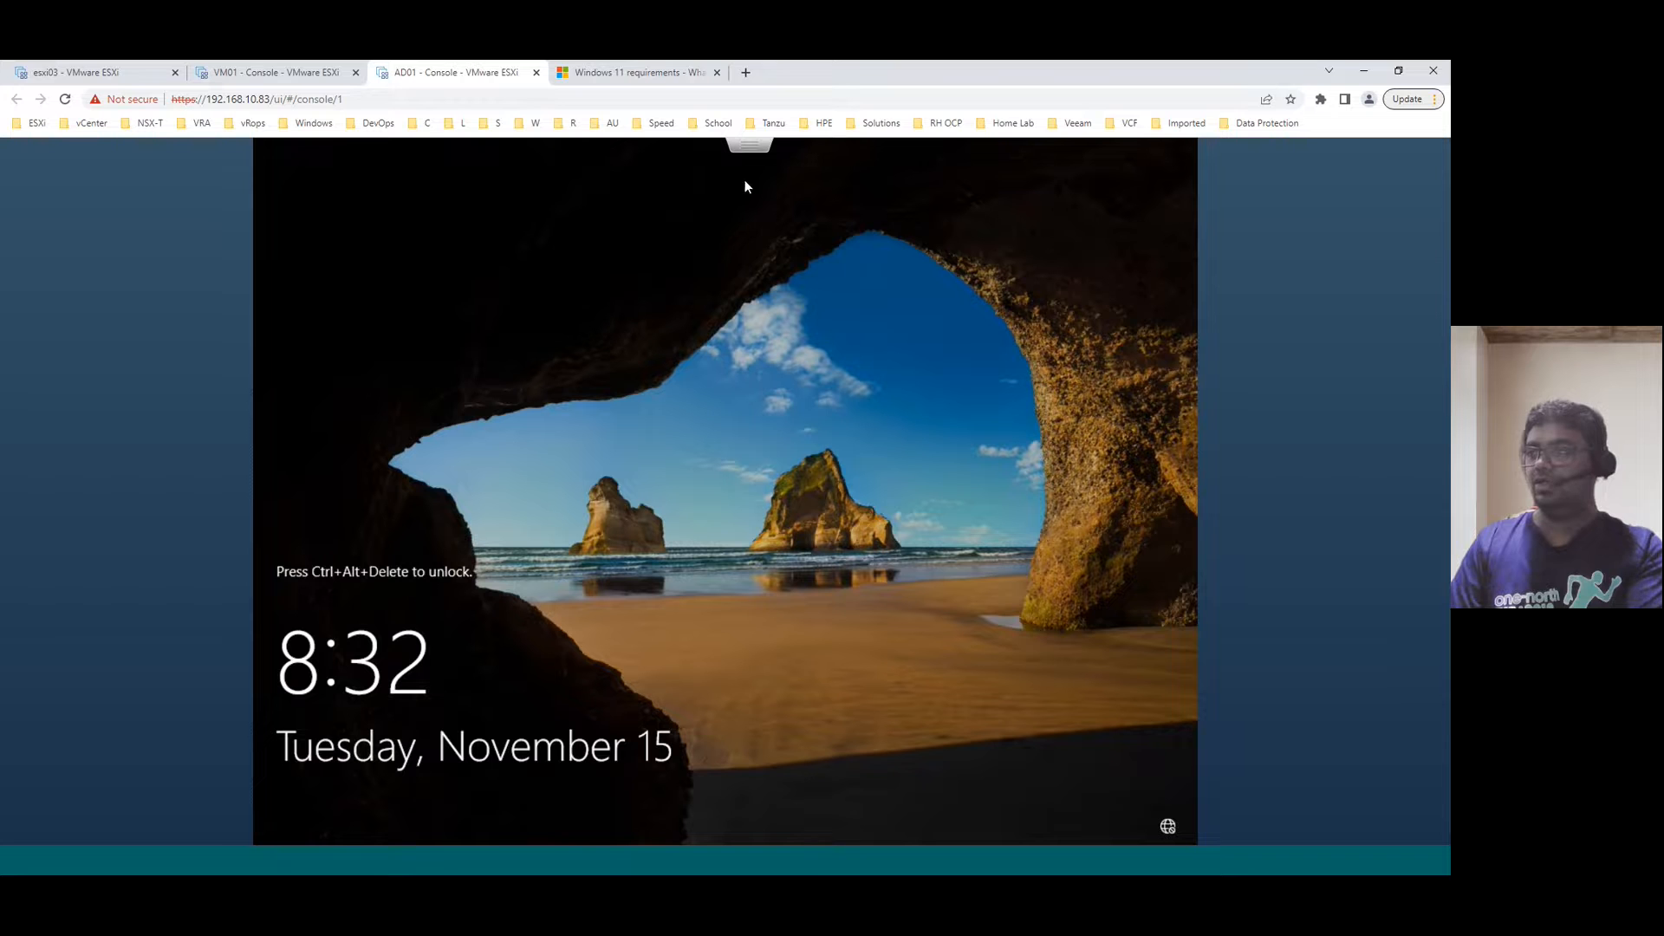
click(751, 151)
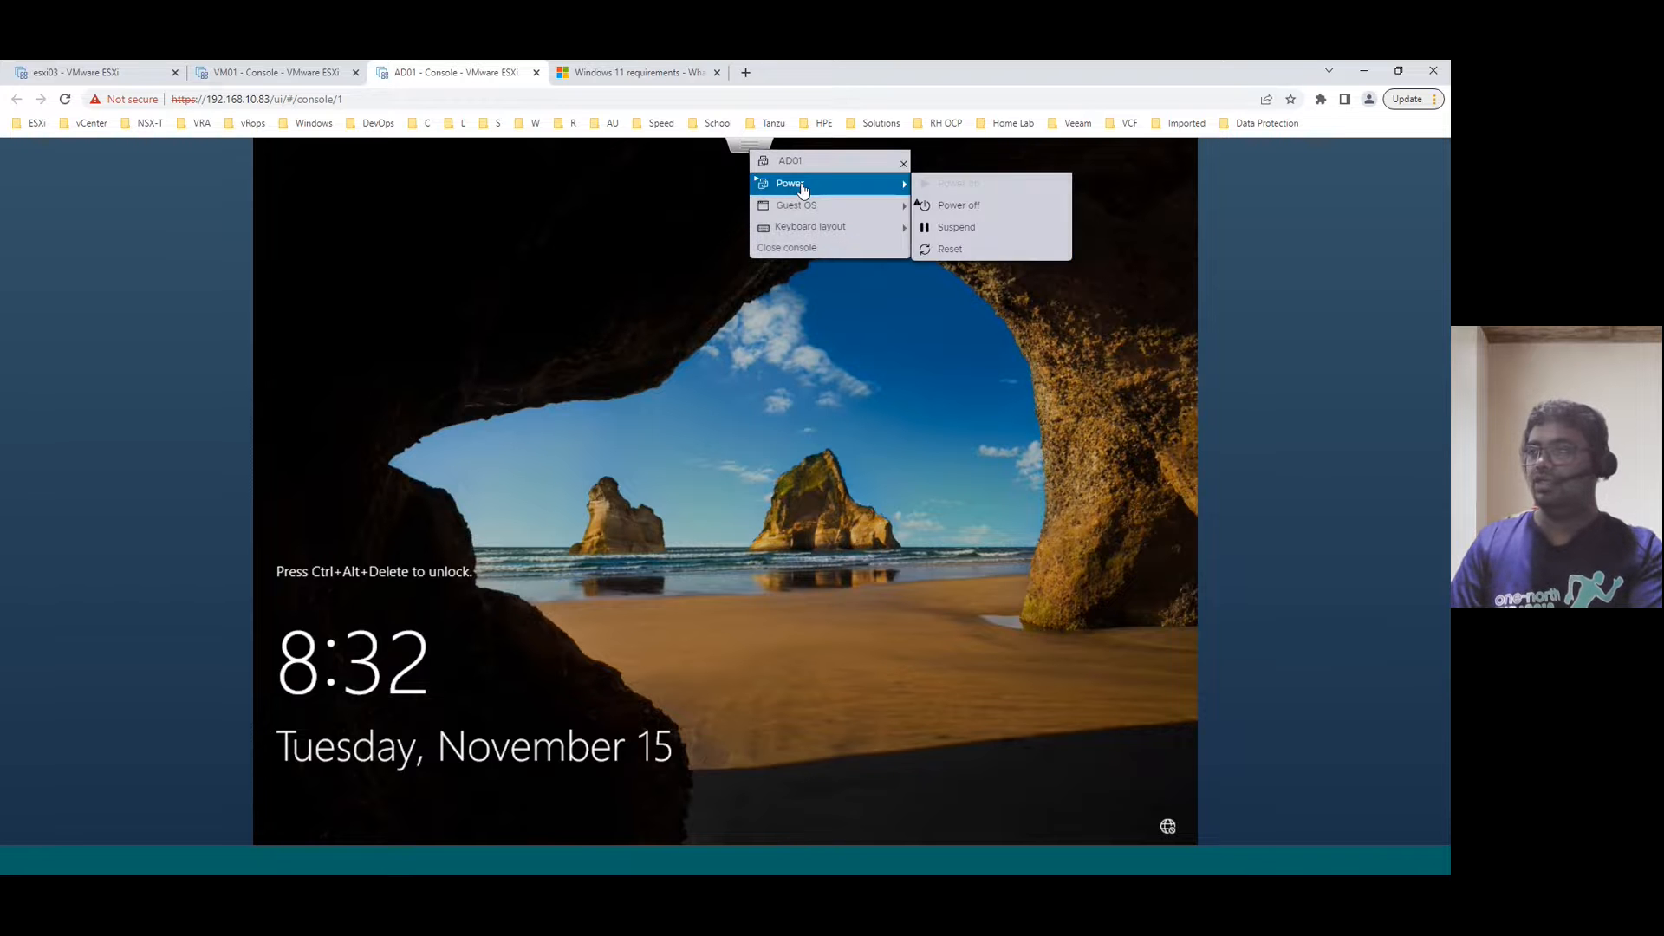
mouse_move(902, 209)
mouse_move(988, 253)
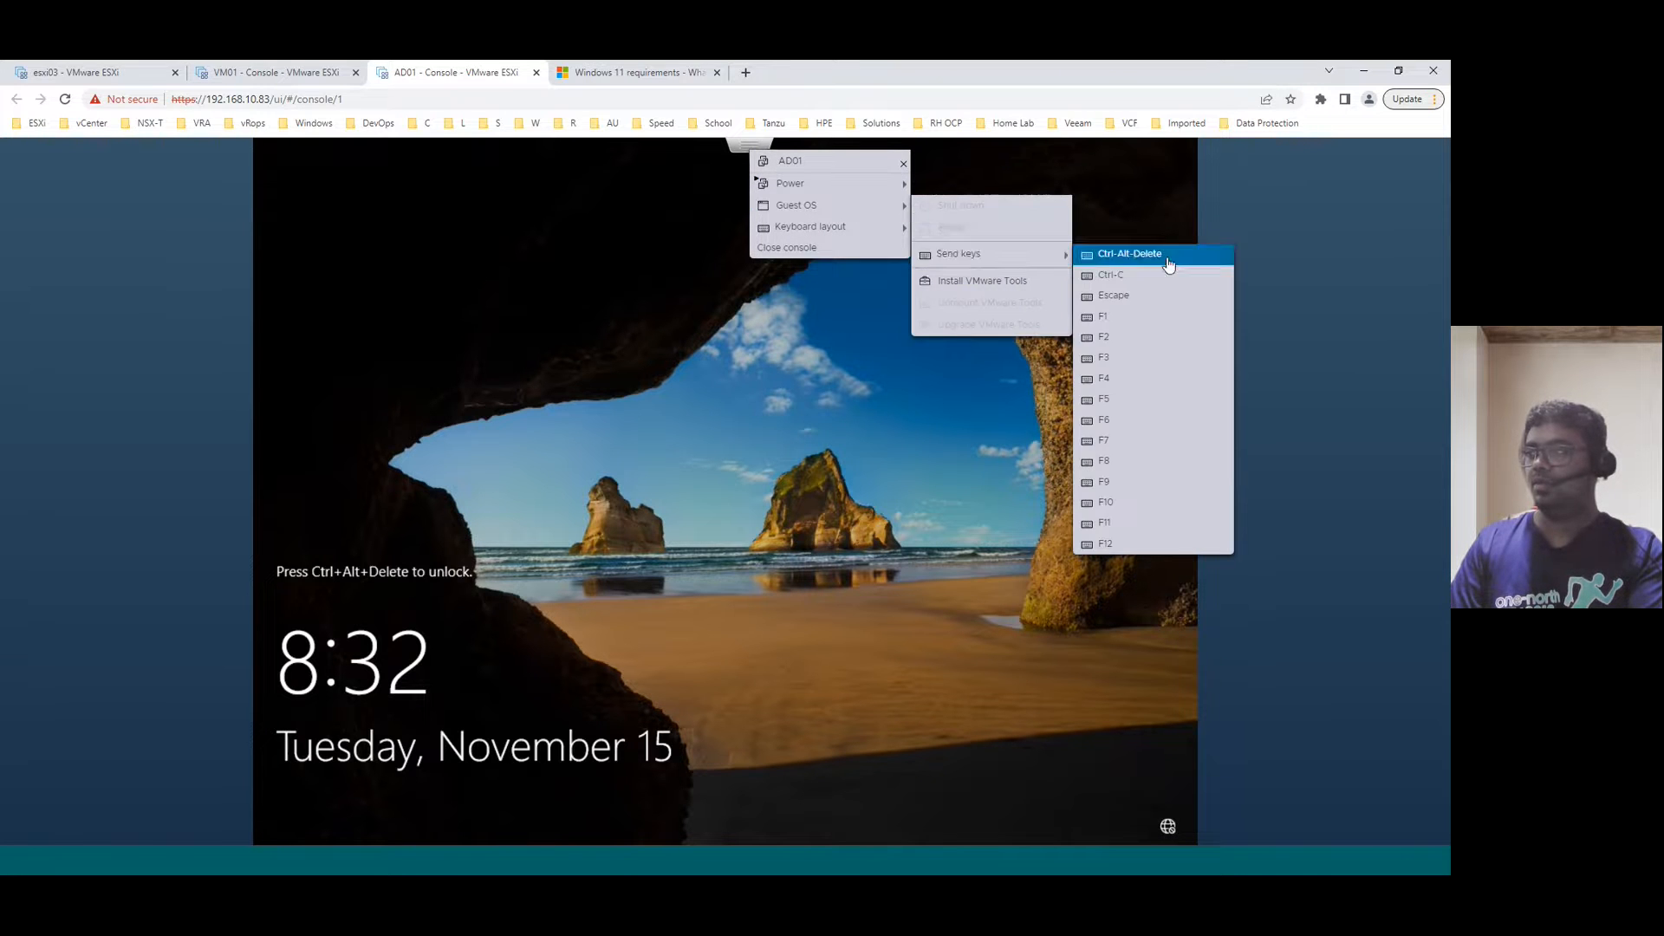
click(1127, 254)
text(****)
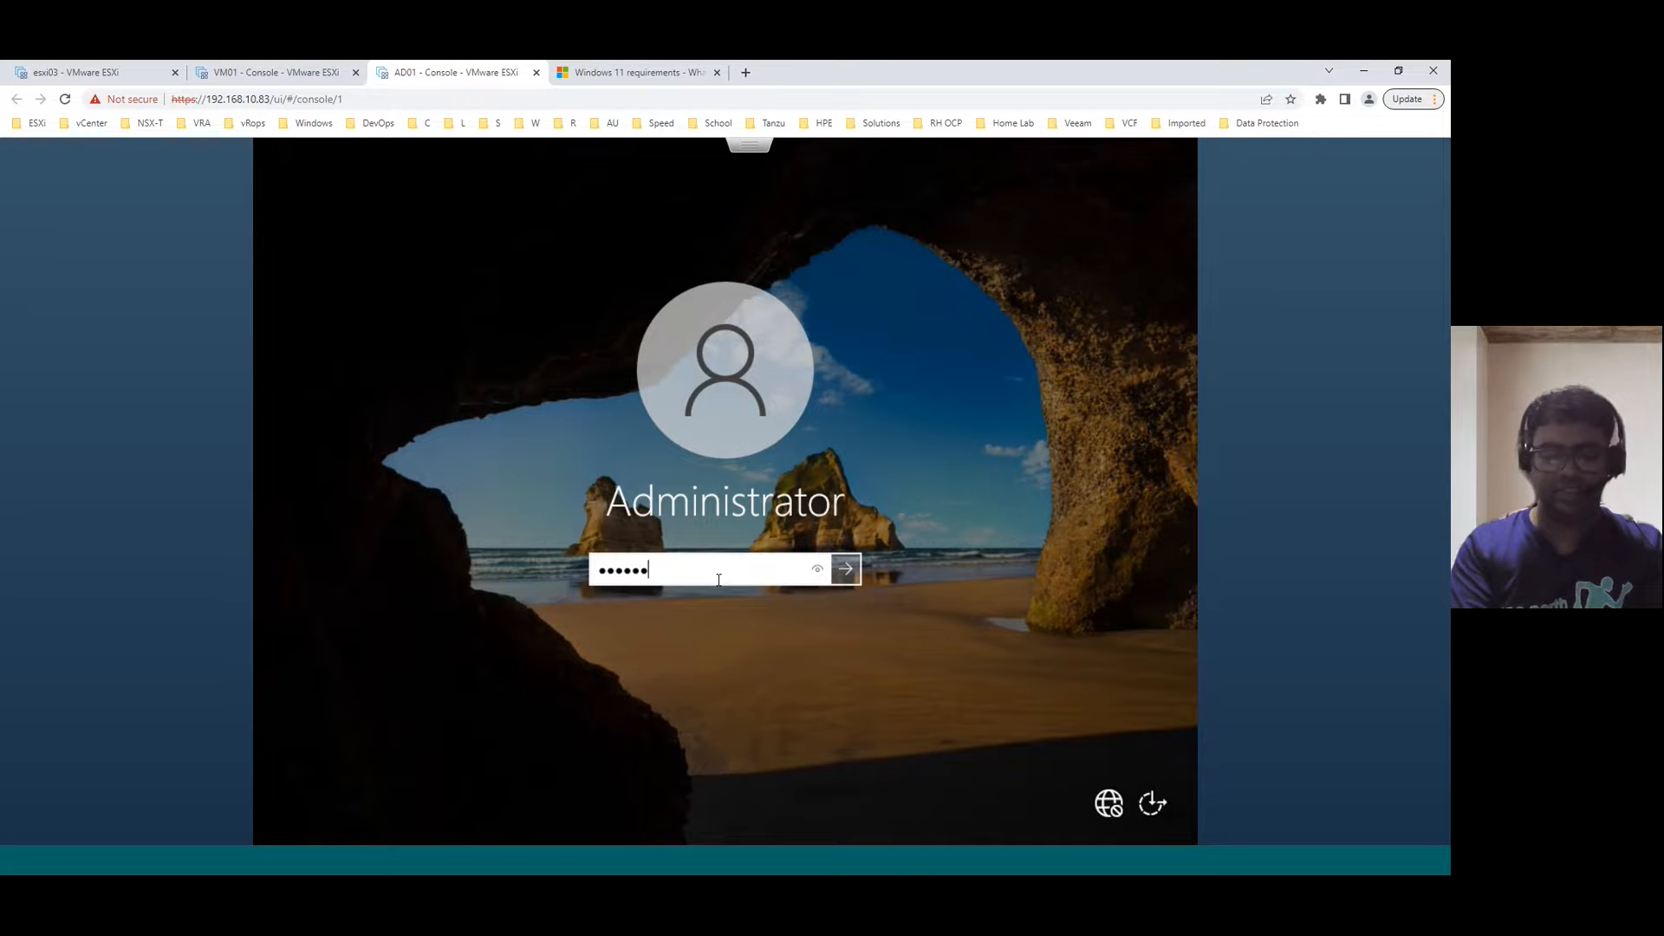
key(Return)
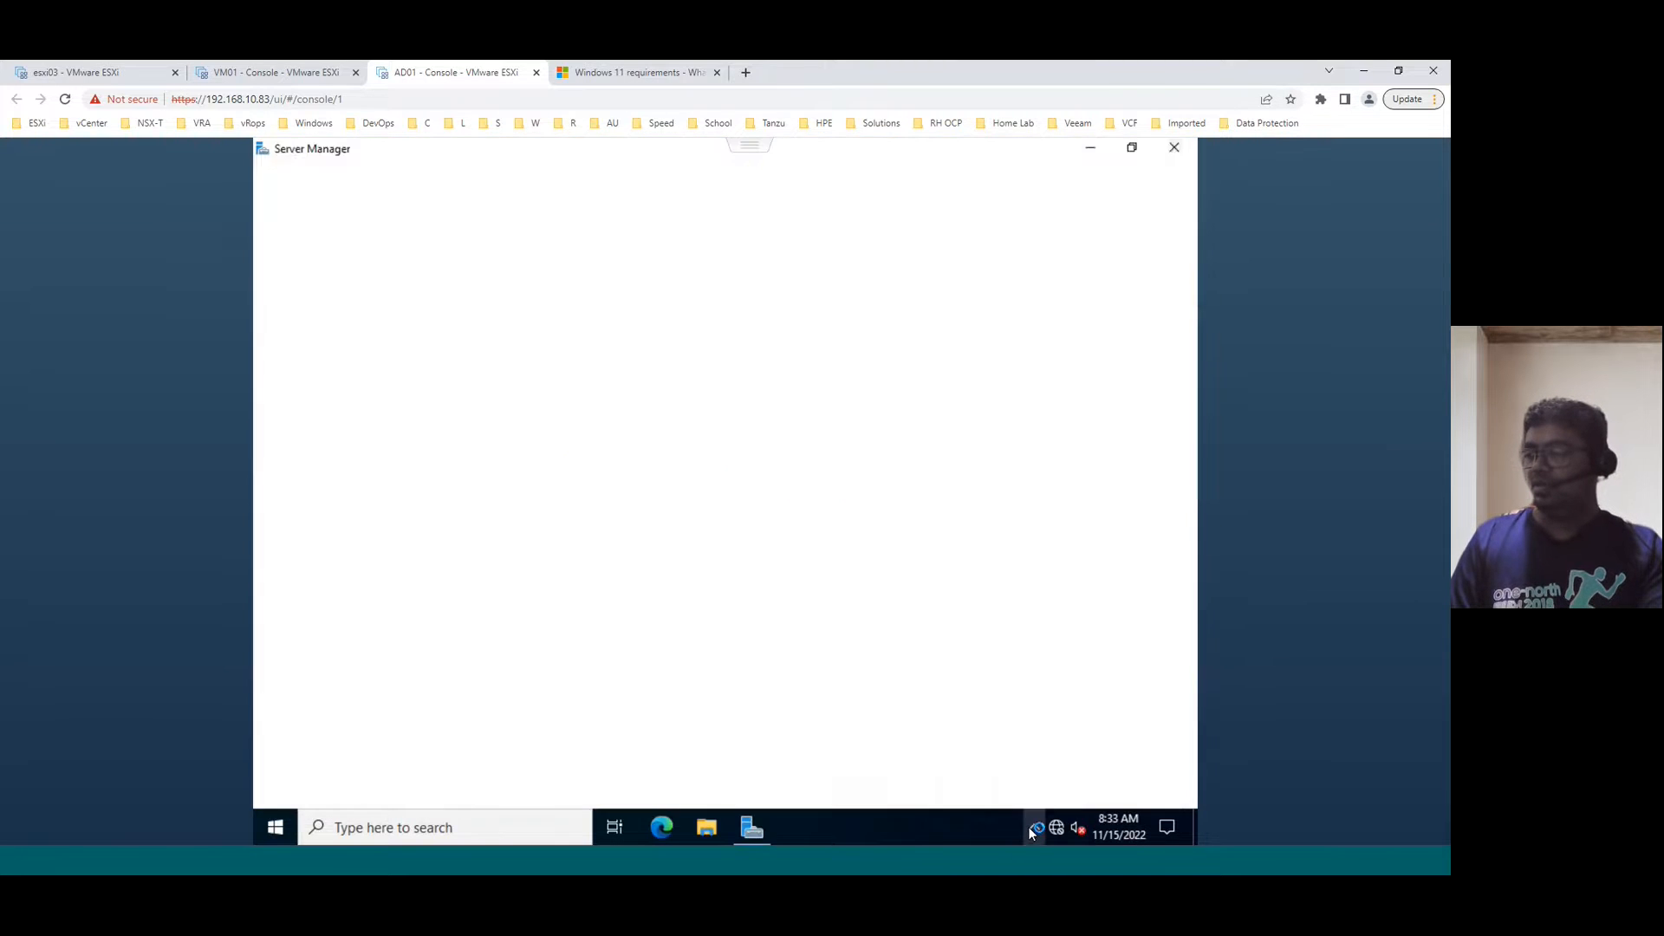
- Check the tray icons, then open appwiz.cpl and confirm VMware Tools 12.0.6 is installed
click(1035, 830)
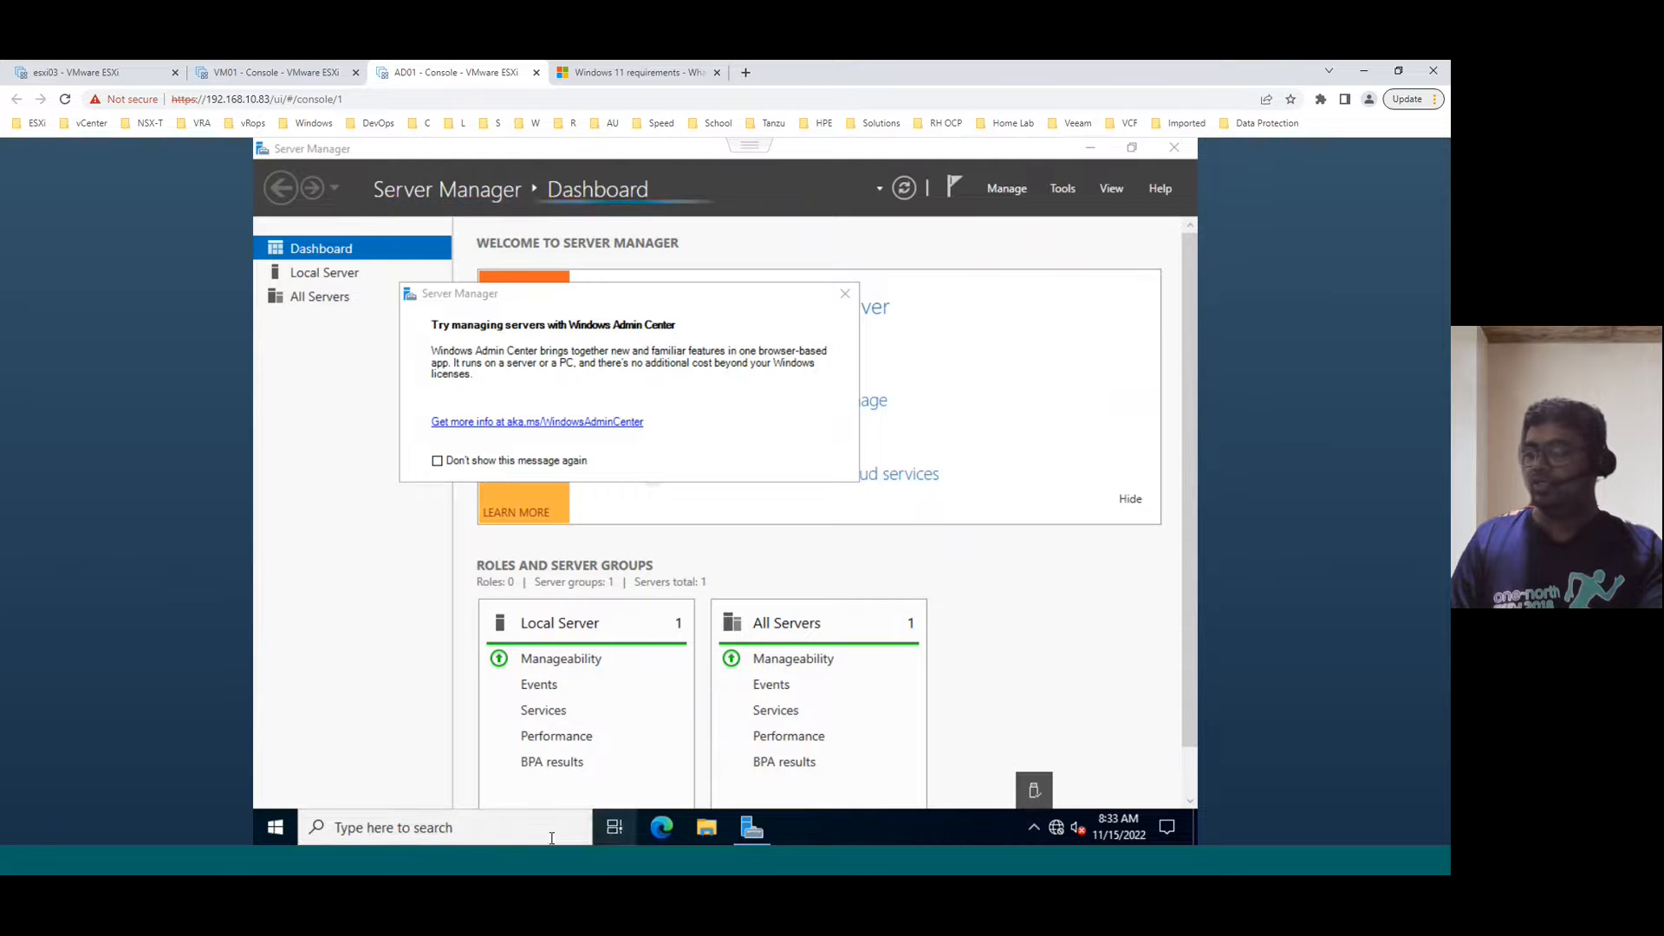
click(455, 836)
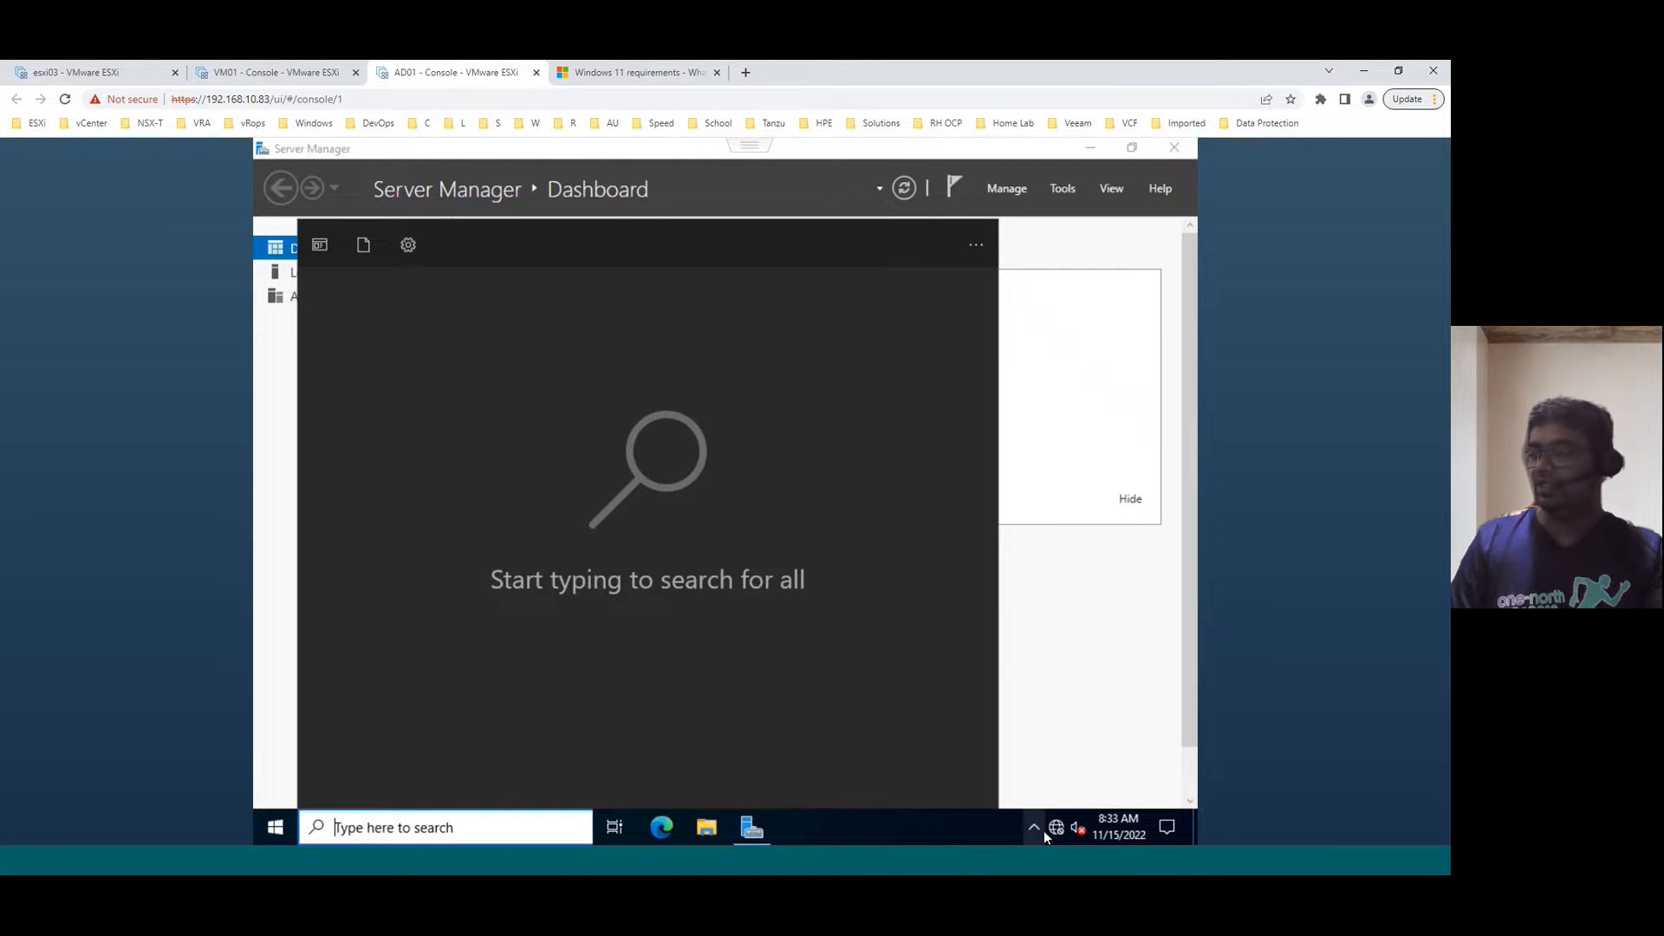
click(1037, 829)
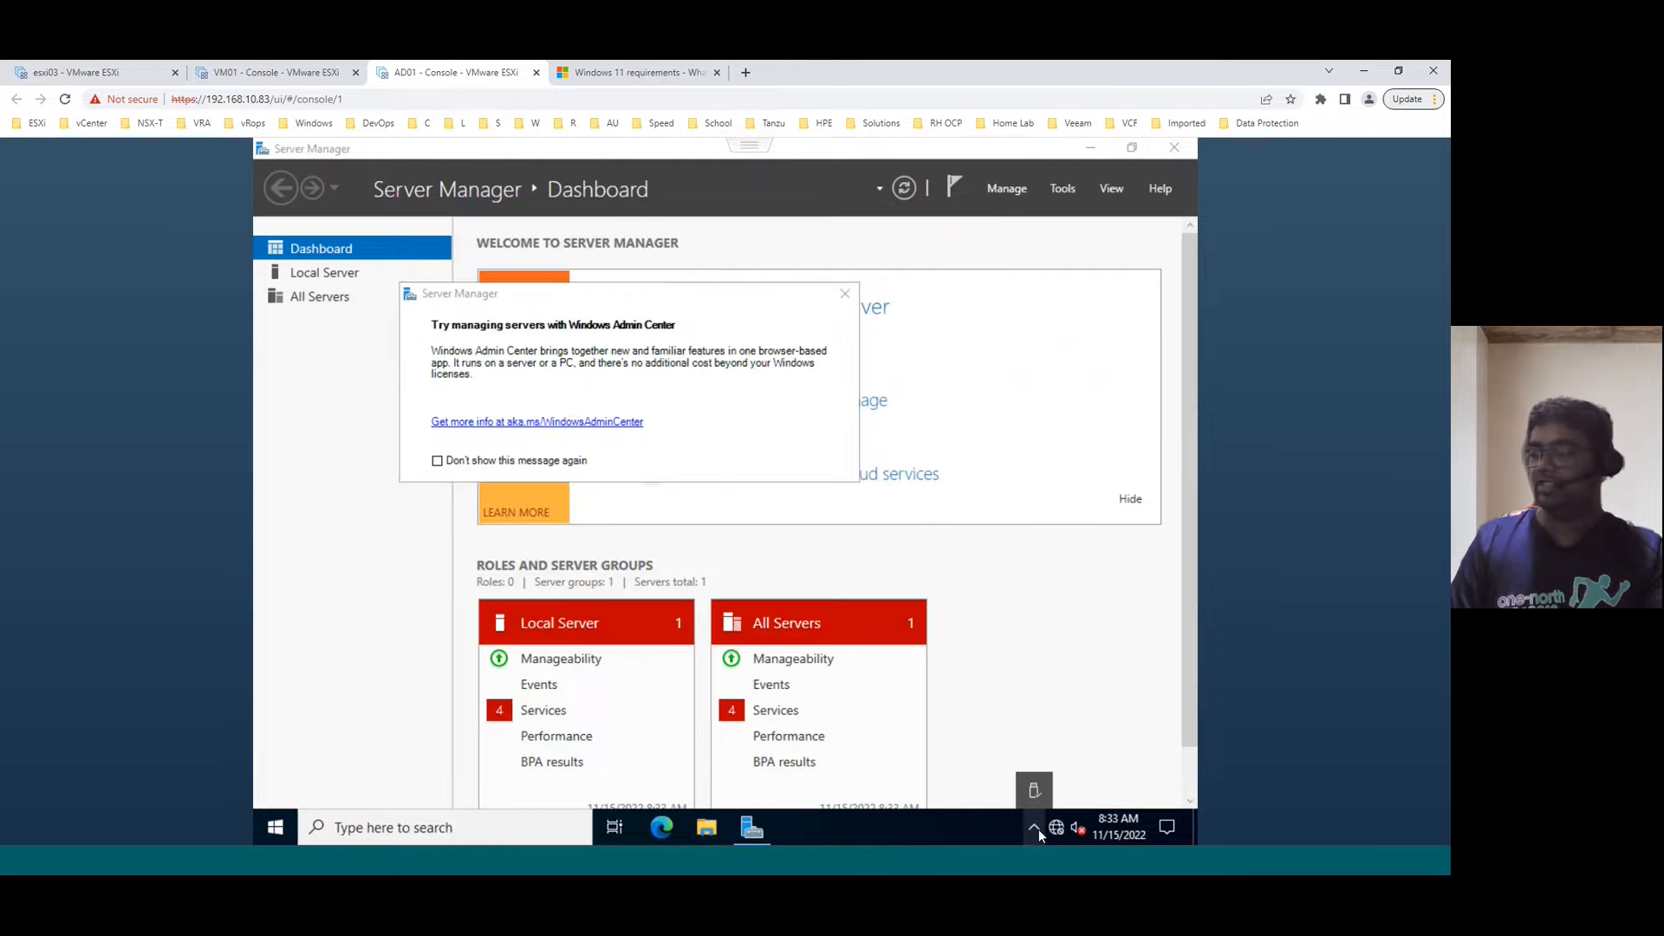
click(707, 829)
click(637, 280)
text(appwiz.cpl)
key(Return)
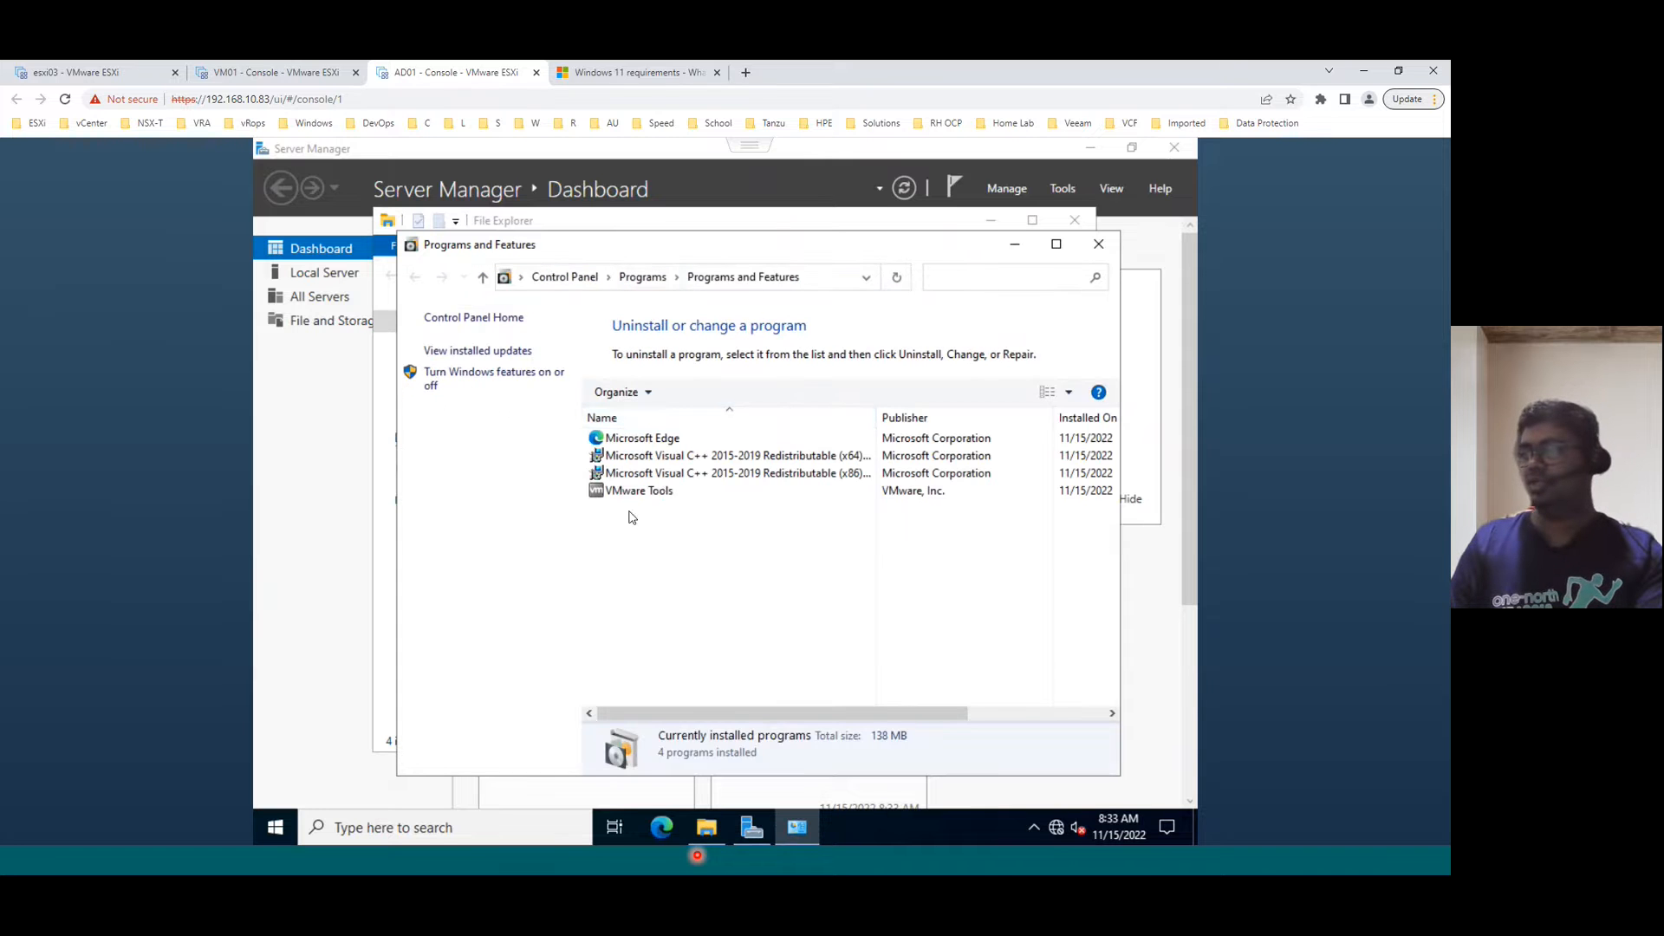
click(659, 492)
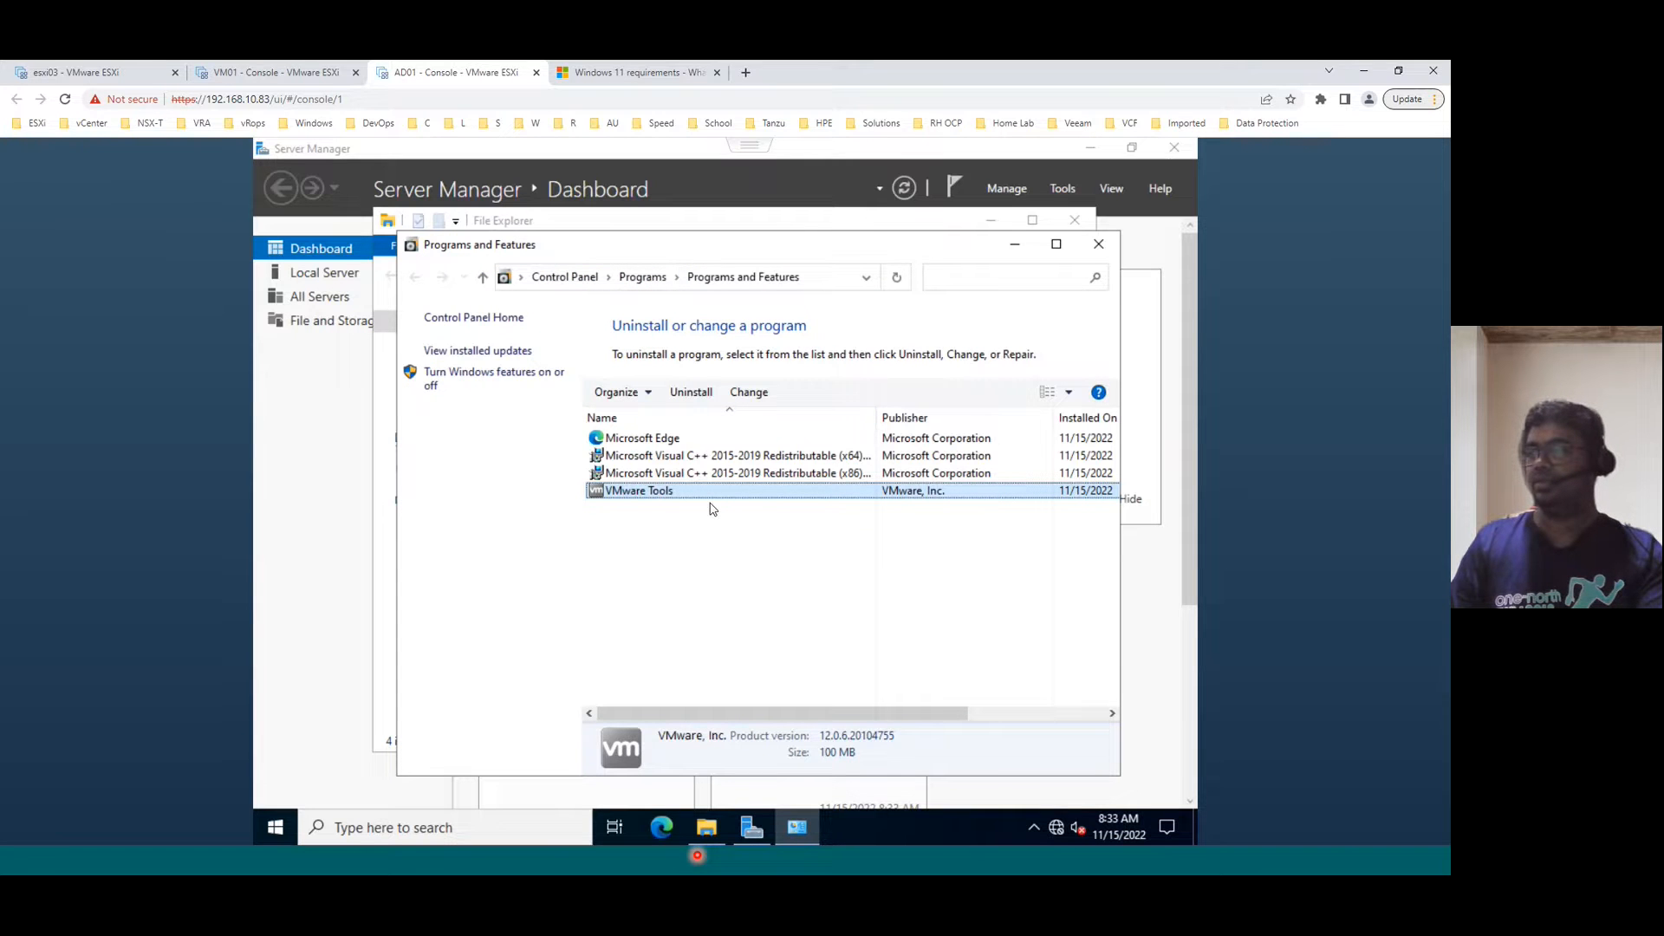
- Close Programs and Features, File Explorer, and the Windows Admin Center message
click(1095, 241)
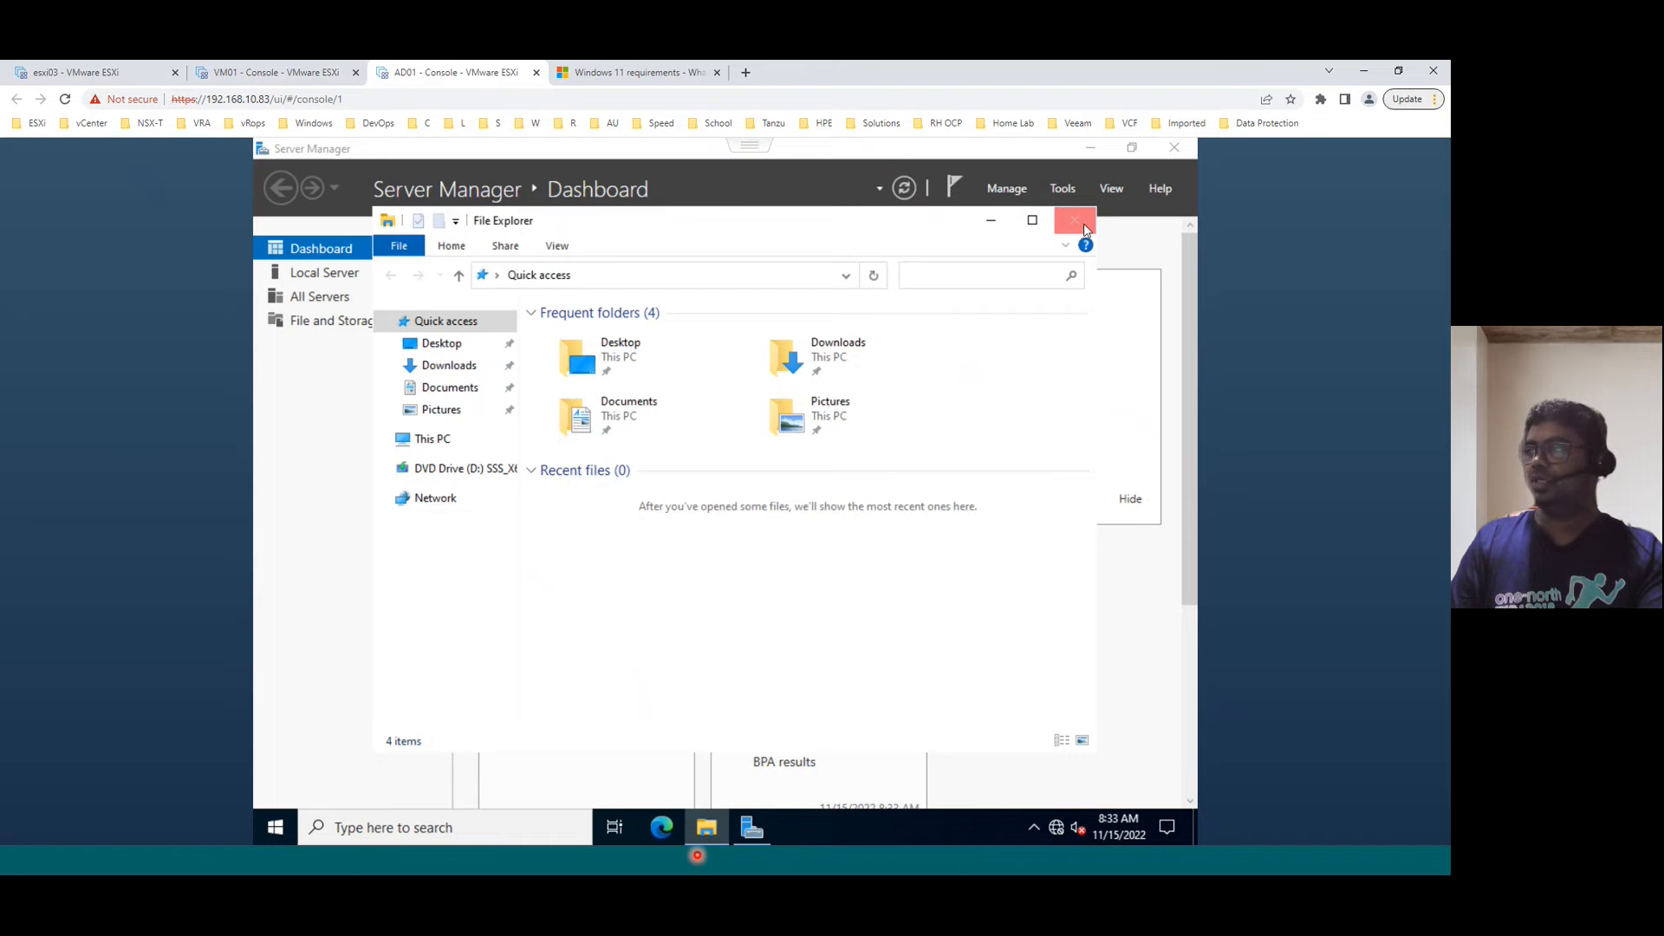
click(1084, 222)
click(845, 296)
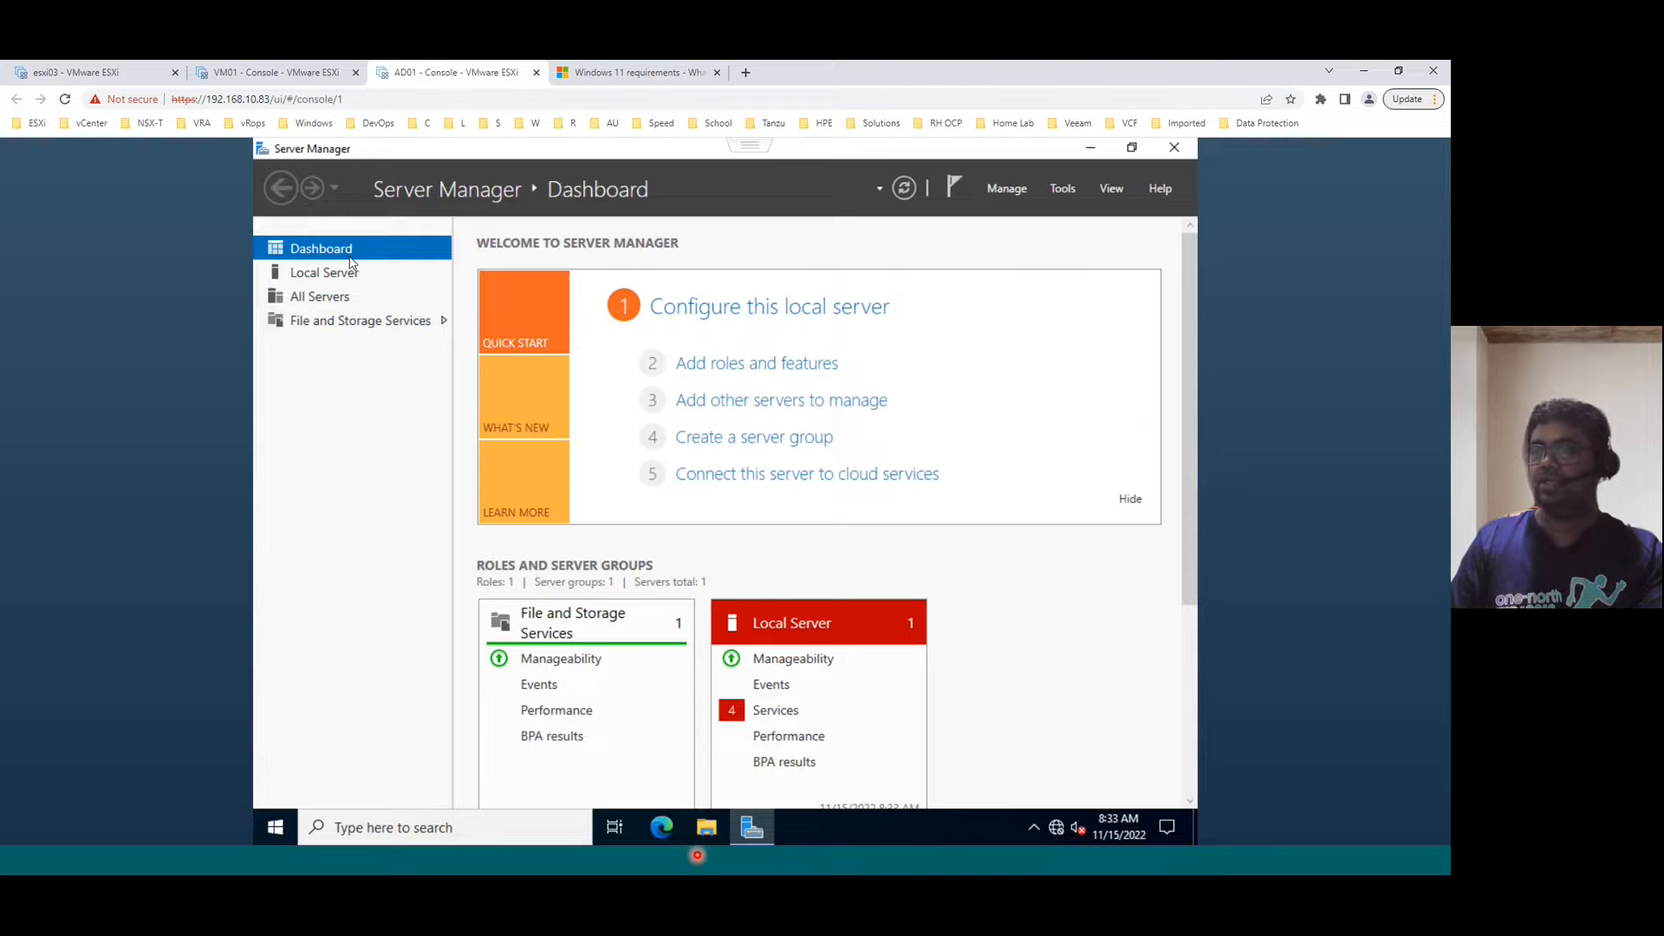
- From Local Server, change the computer name to ad01 in System Properties, then restart now
click(327, 274)
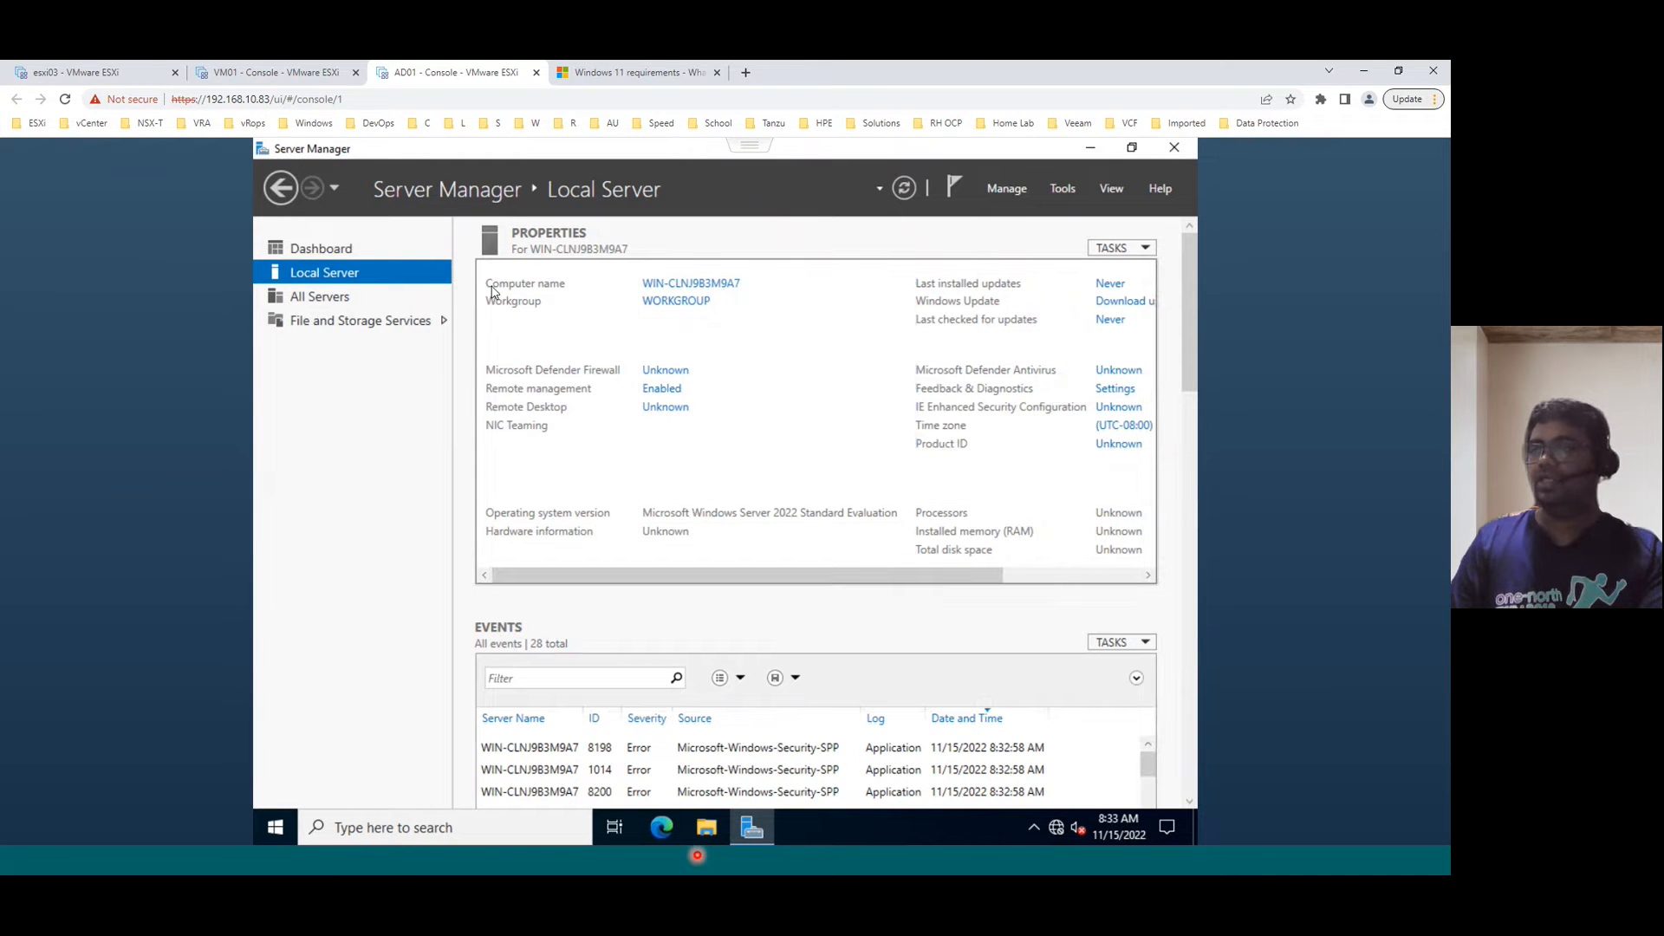
click(706, 289)
click(661, 442)
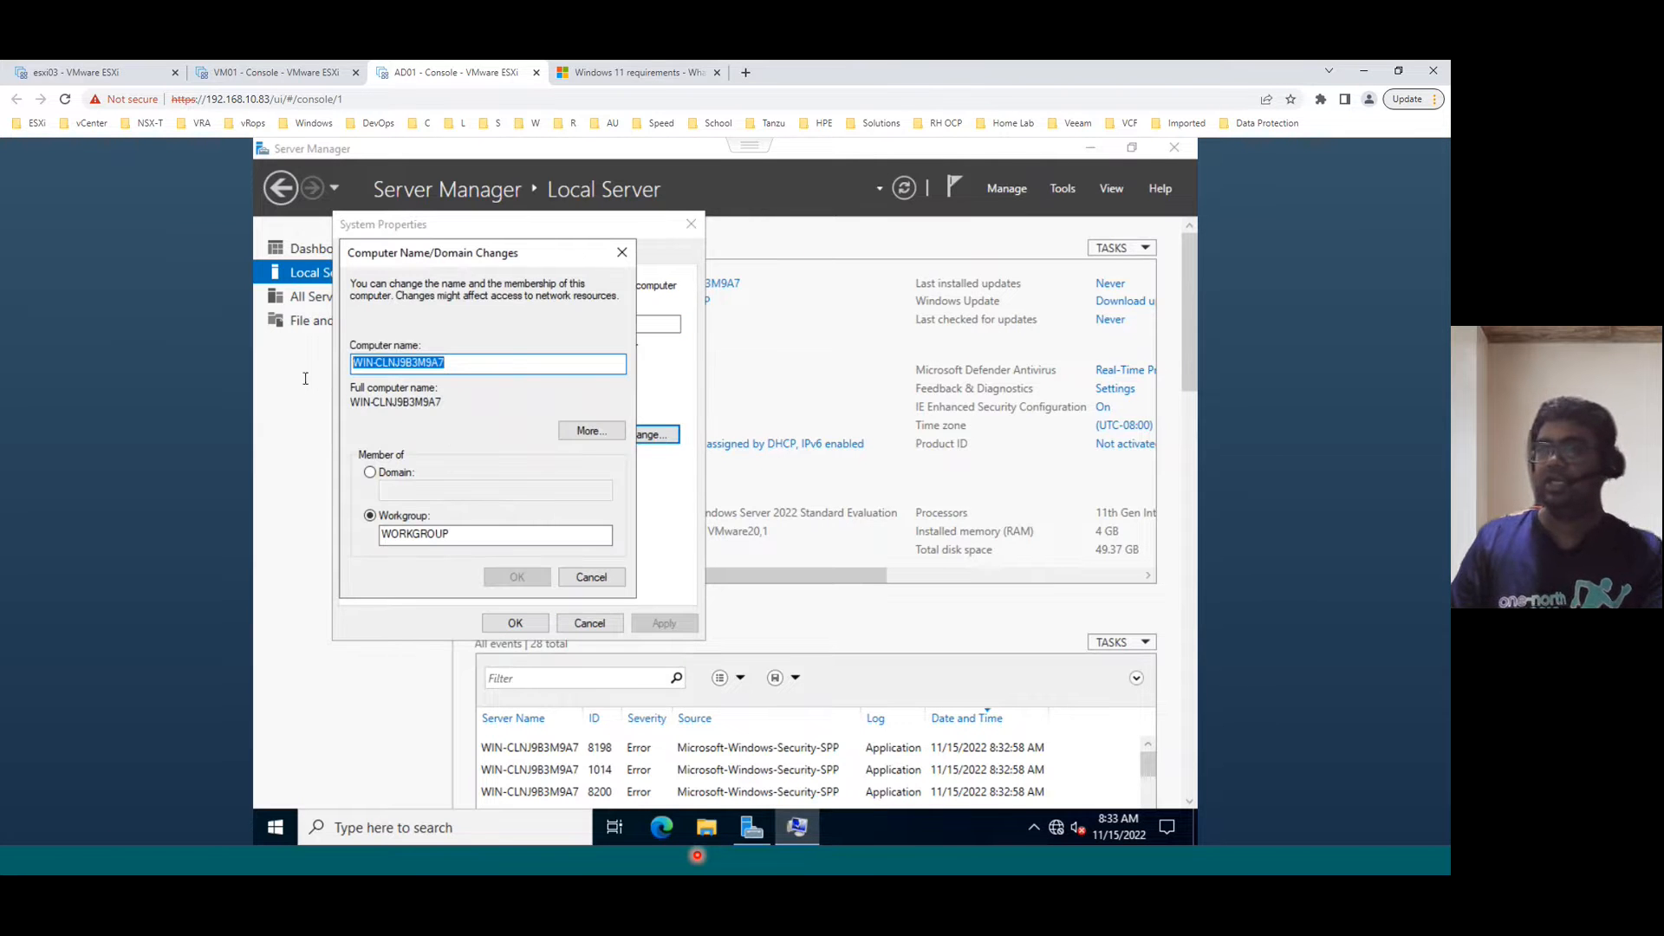
text(ad)
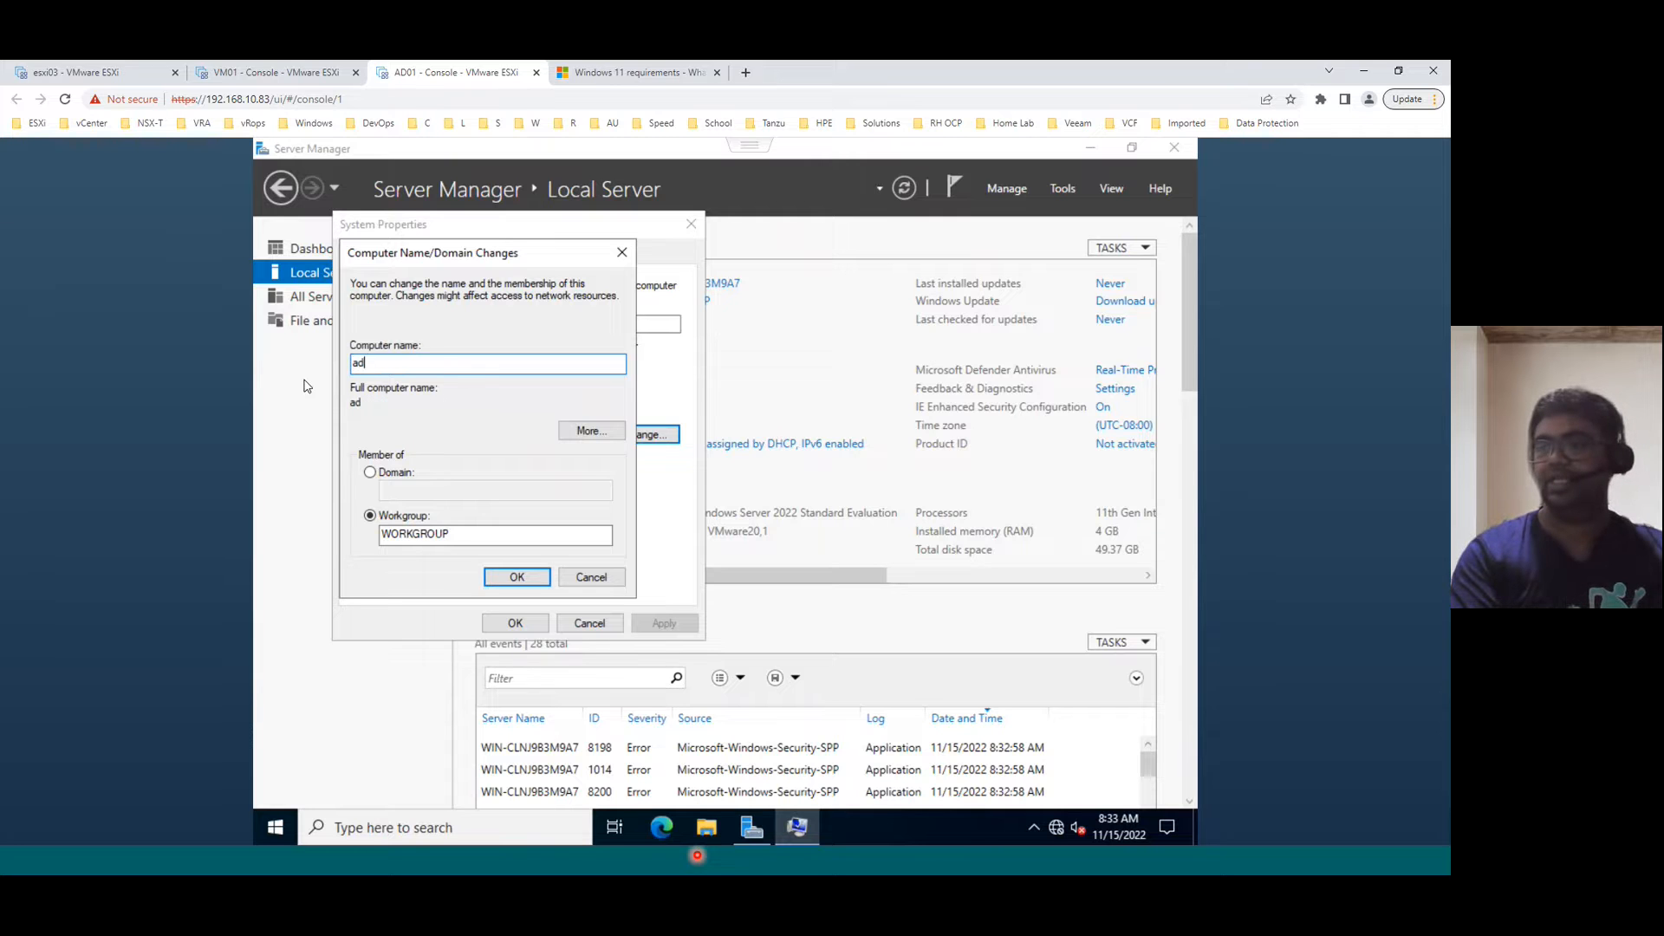
text(01)
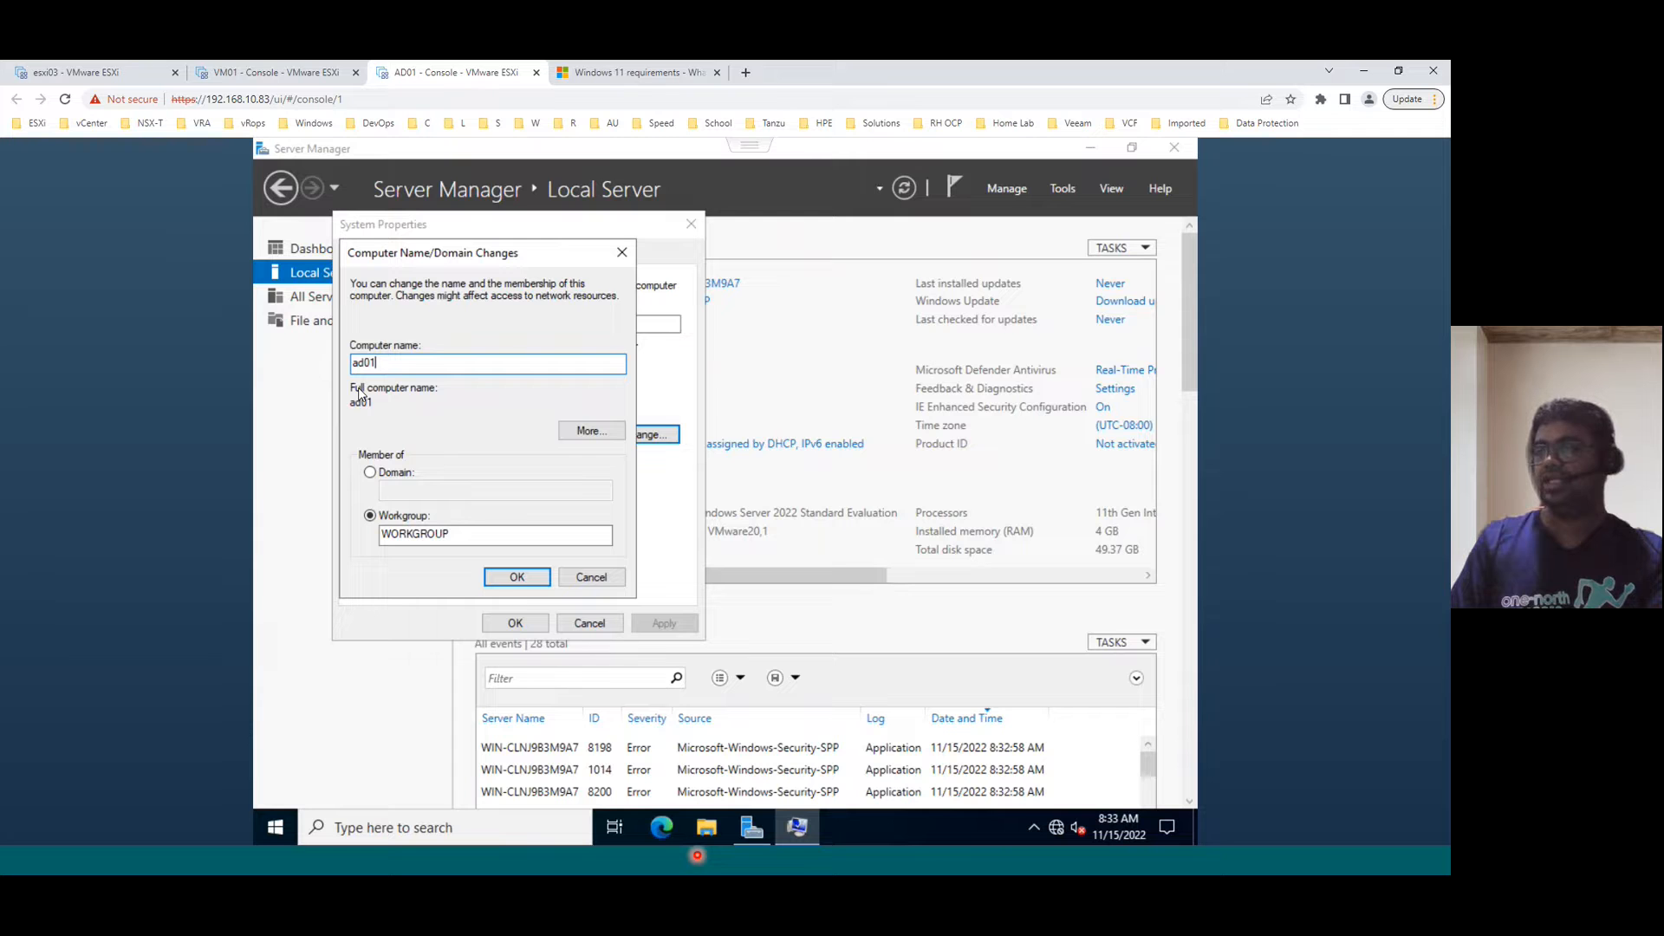
click(512, 574)
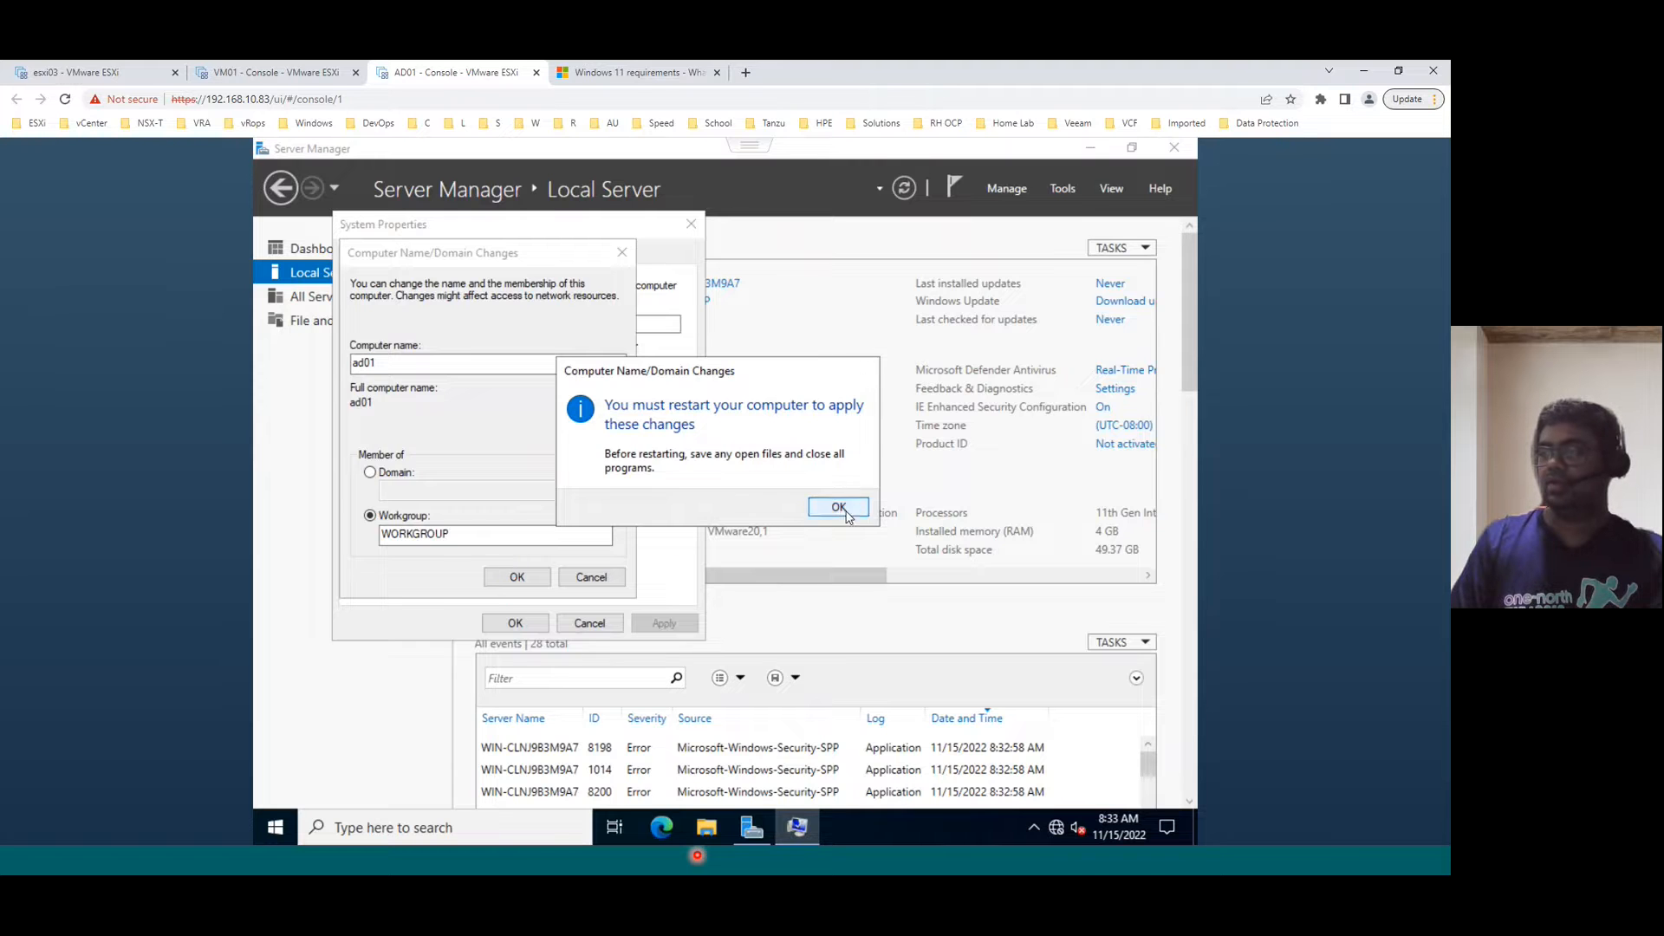
click(847, 513)
click(512, 619)
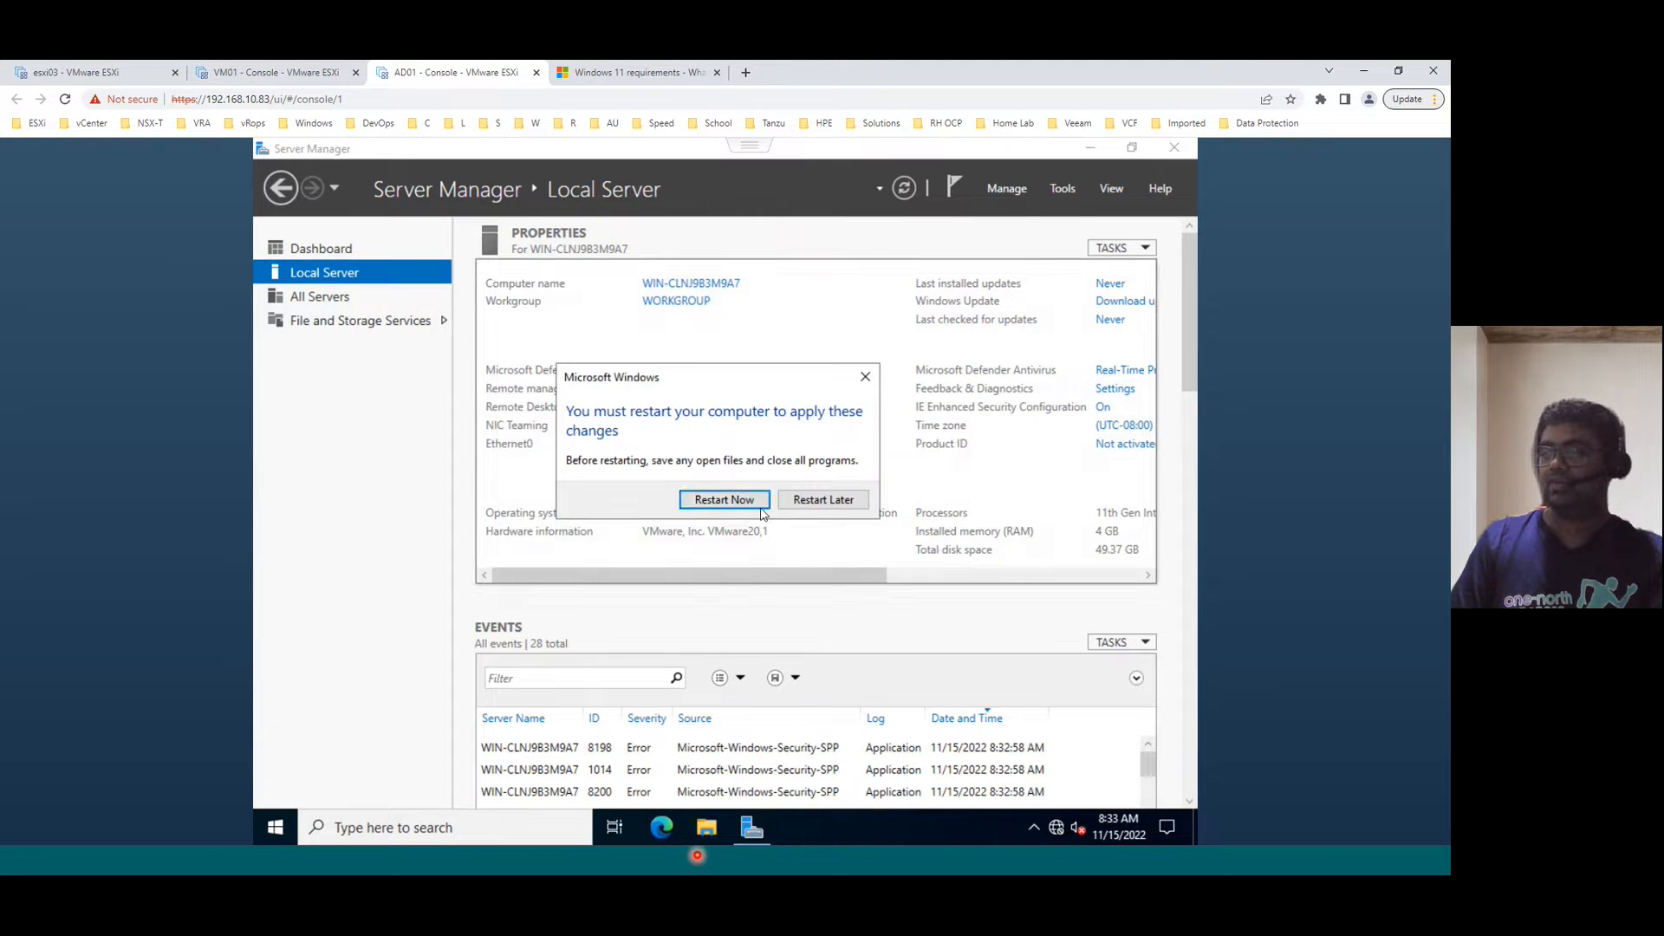
click(747, 508)
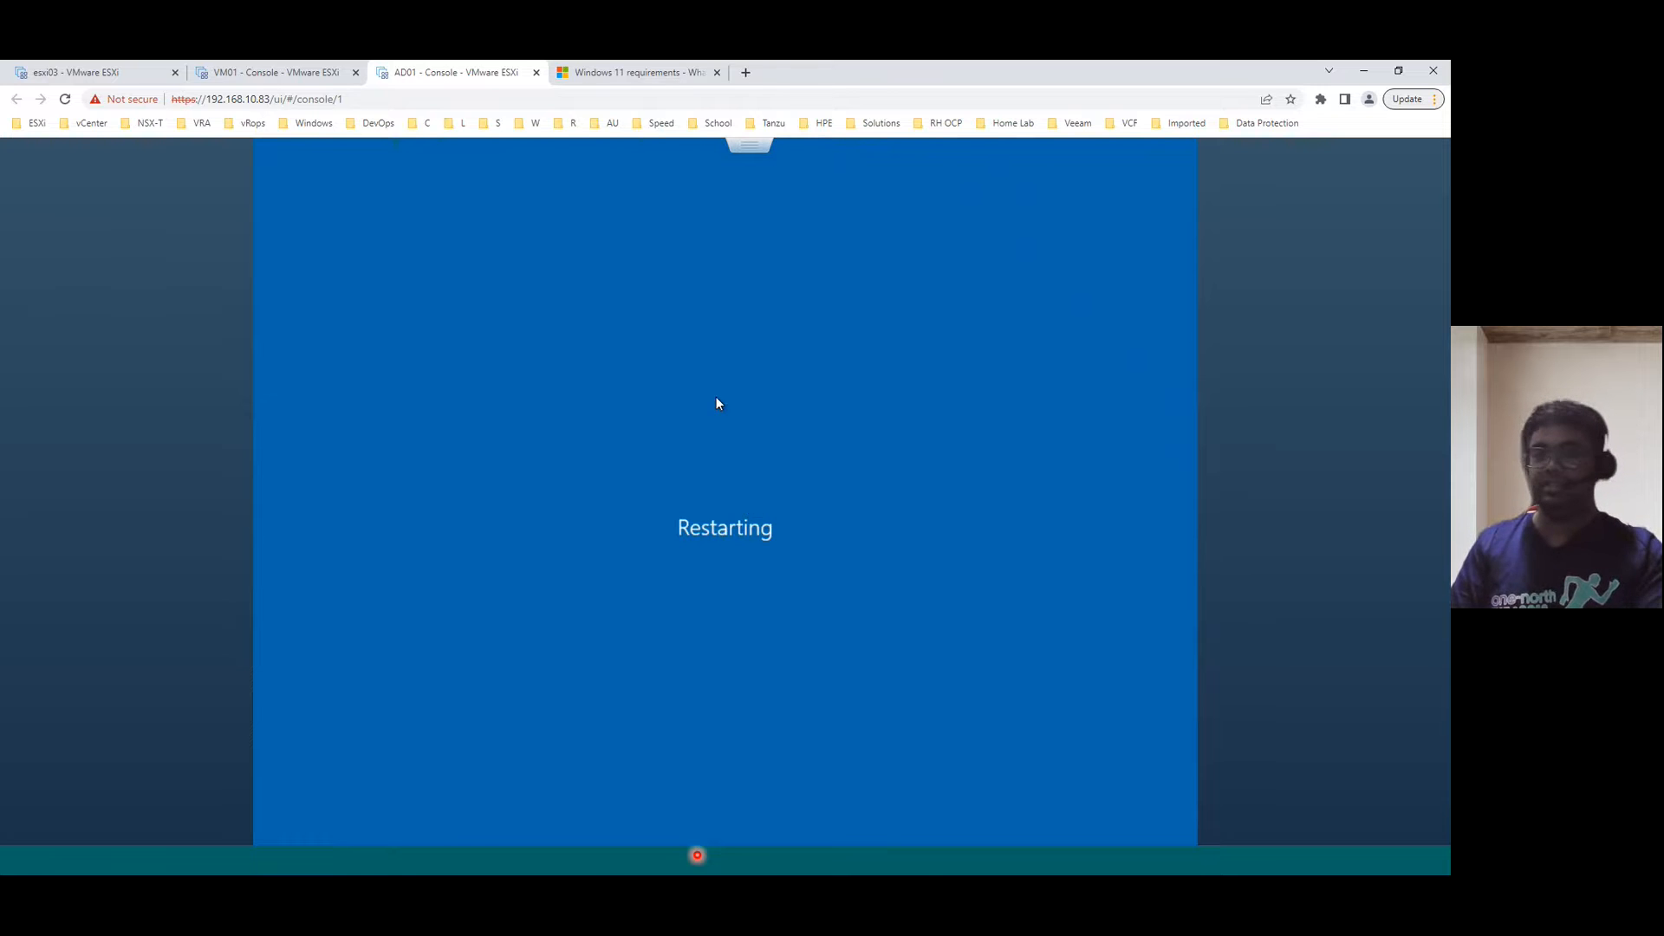
- Review step 4 on IP settings in the post-implementation slide
key(alt+Tab)
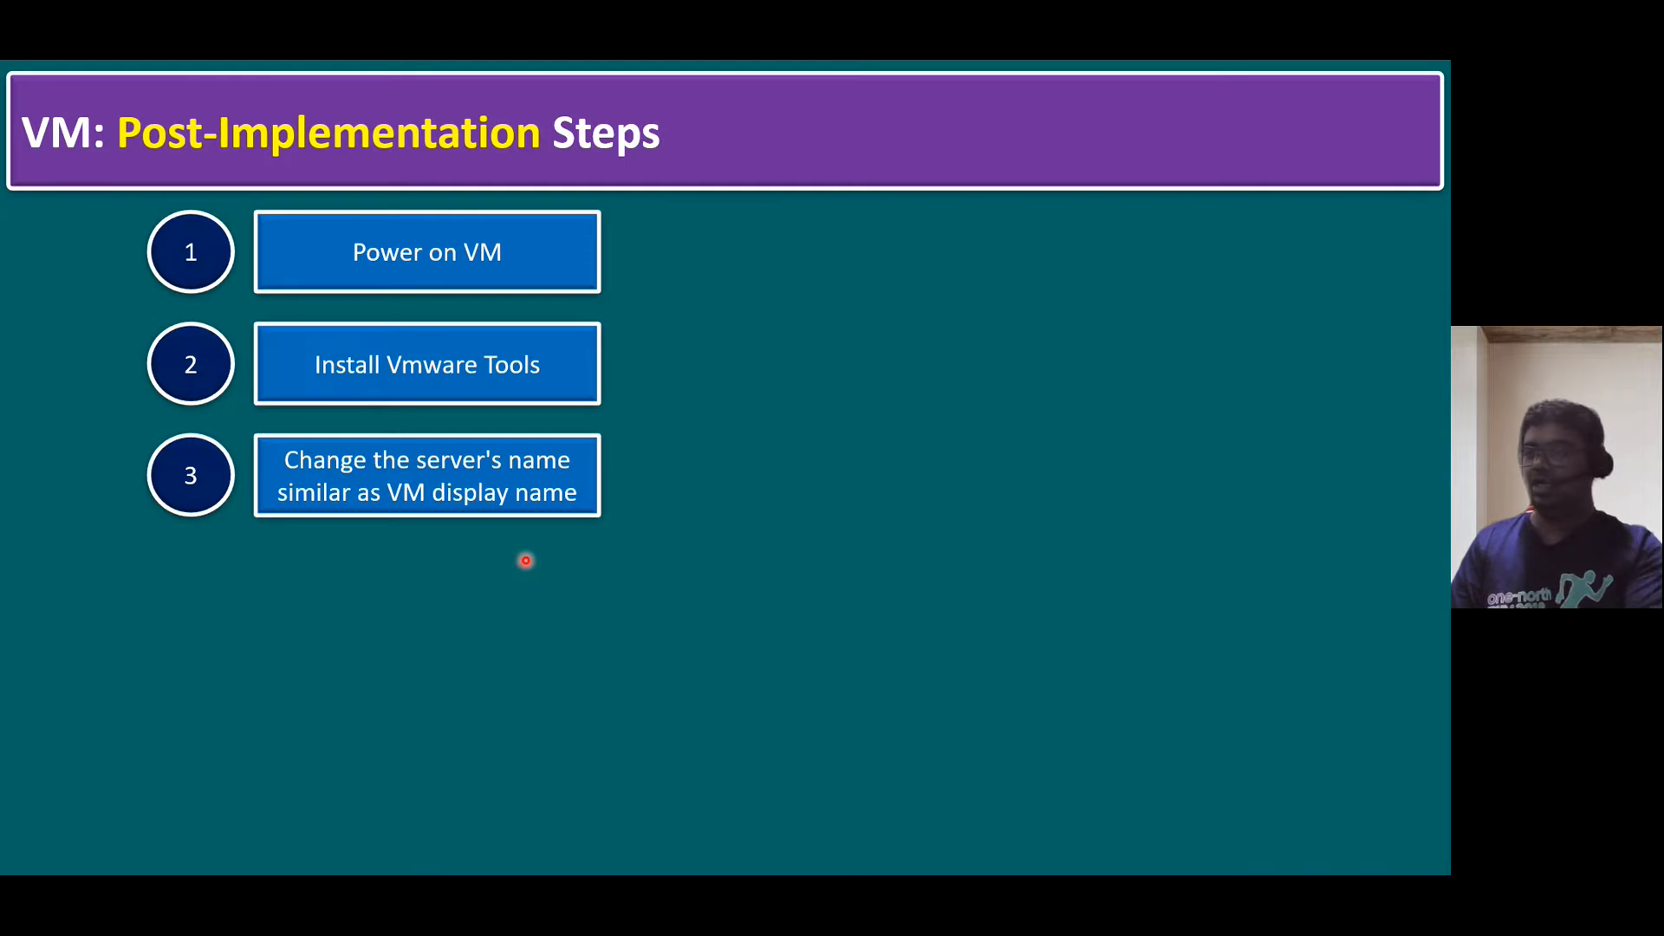
click(397, 590)
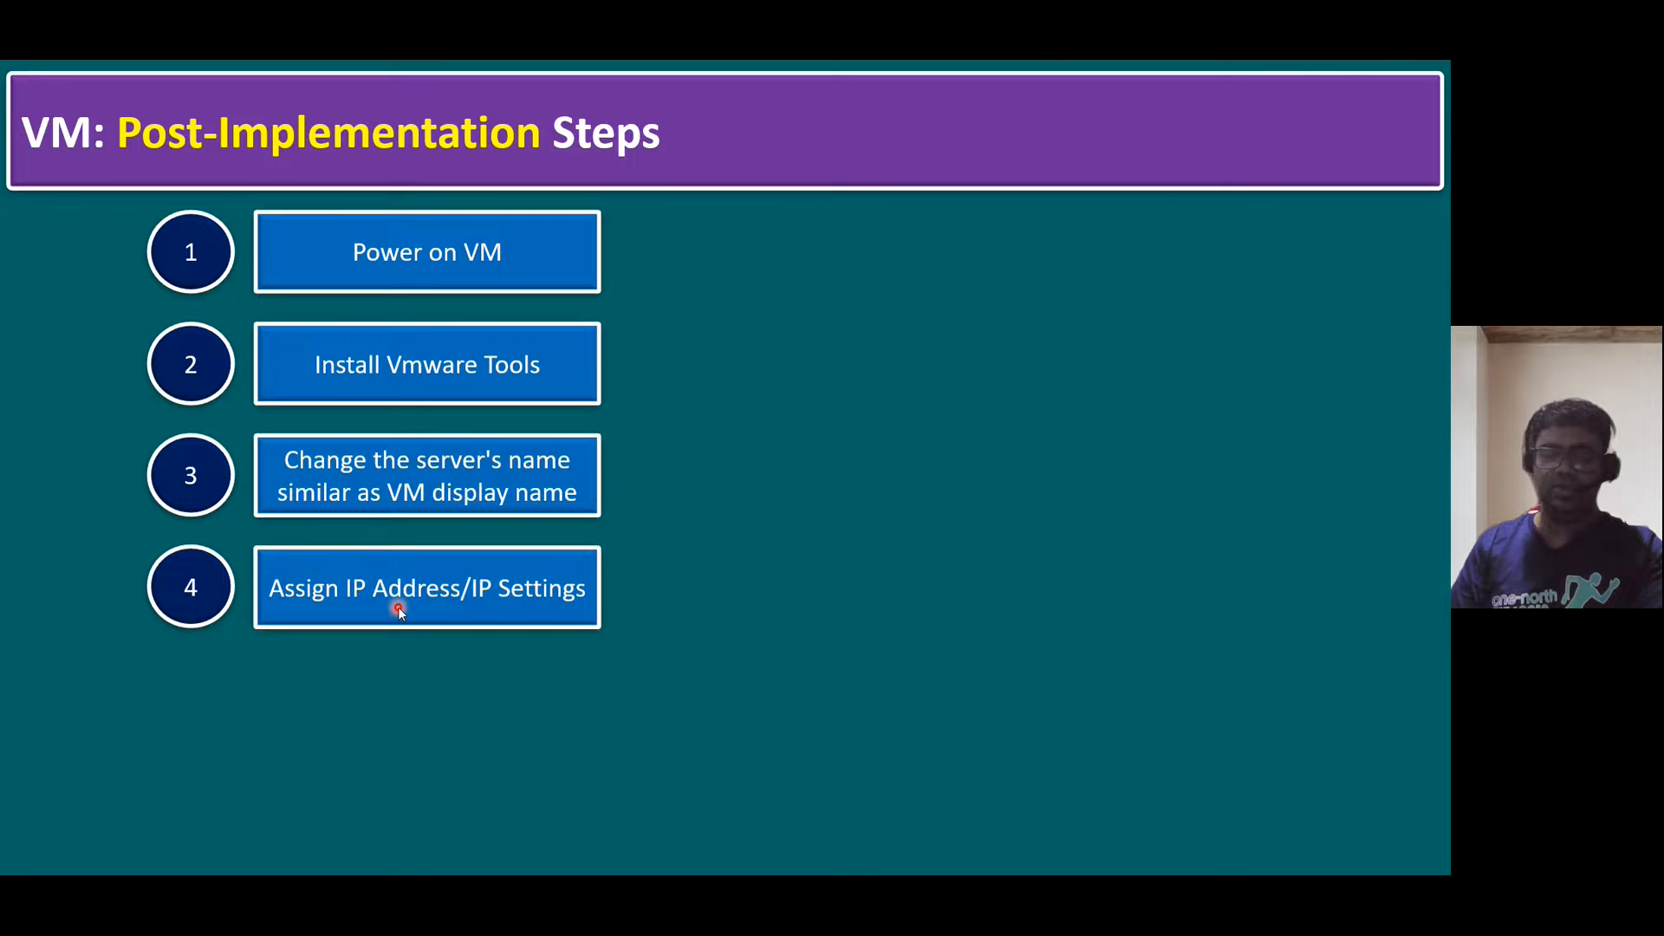
key(alt+Tab)
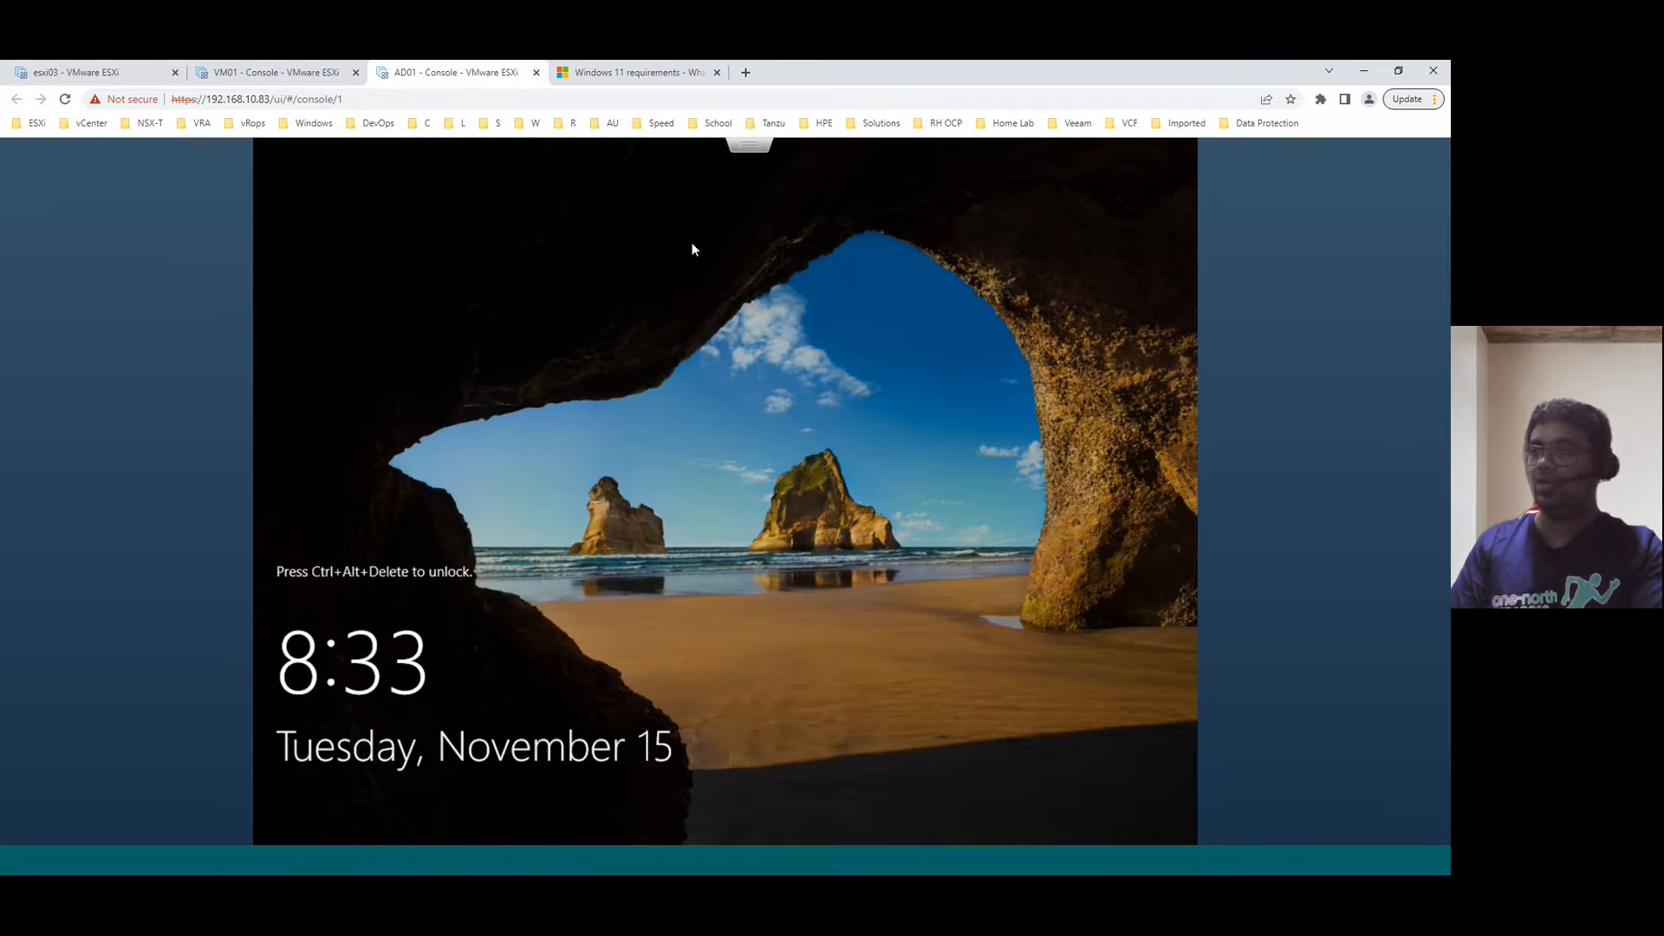
- Send Ctrl-Alt-Delete to the guest and sign in with the Administrator password
click(748, 145)
mouse_move(789, 186)
mouse_move(815, 227)
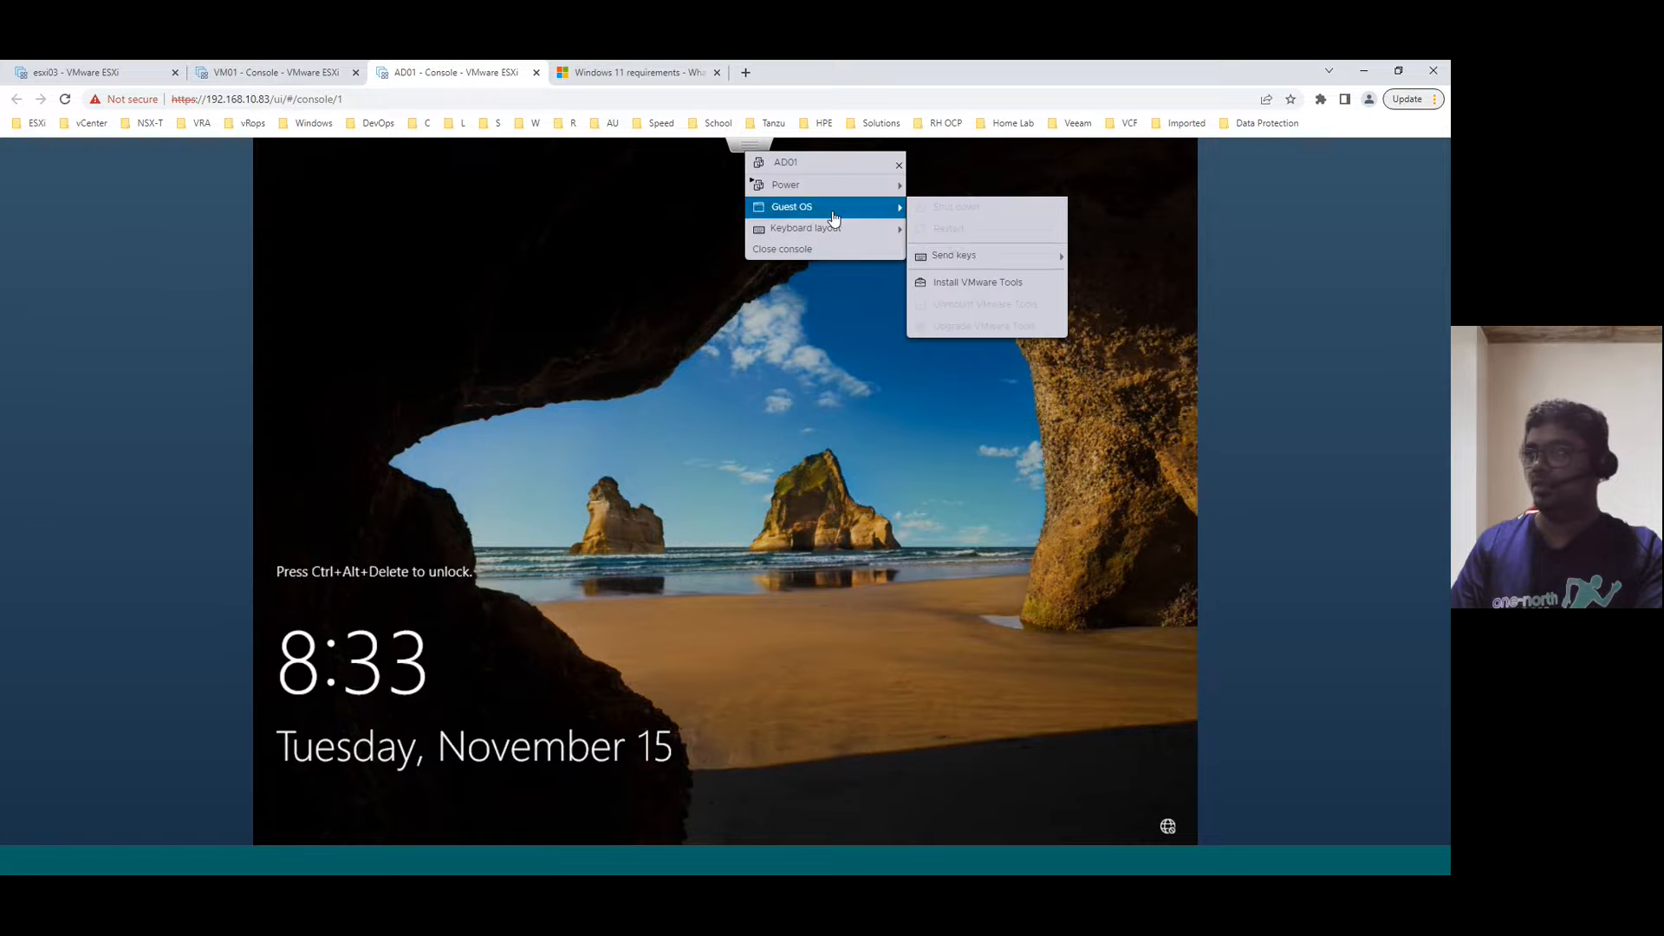
mouse_move(986, 260)
click(1122, 255)
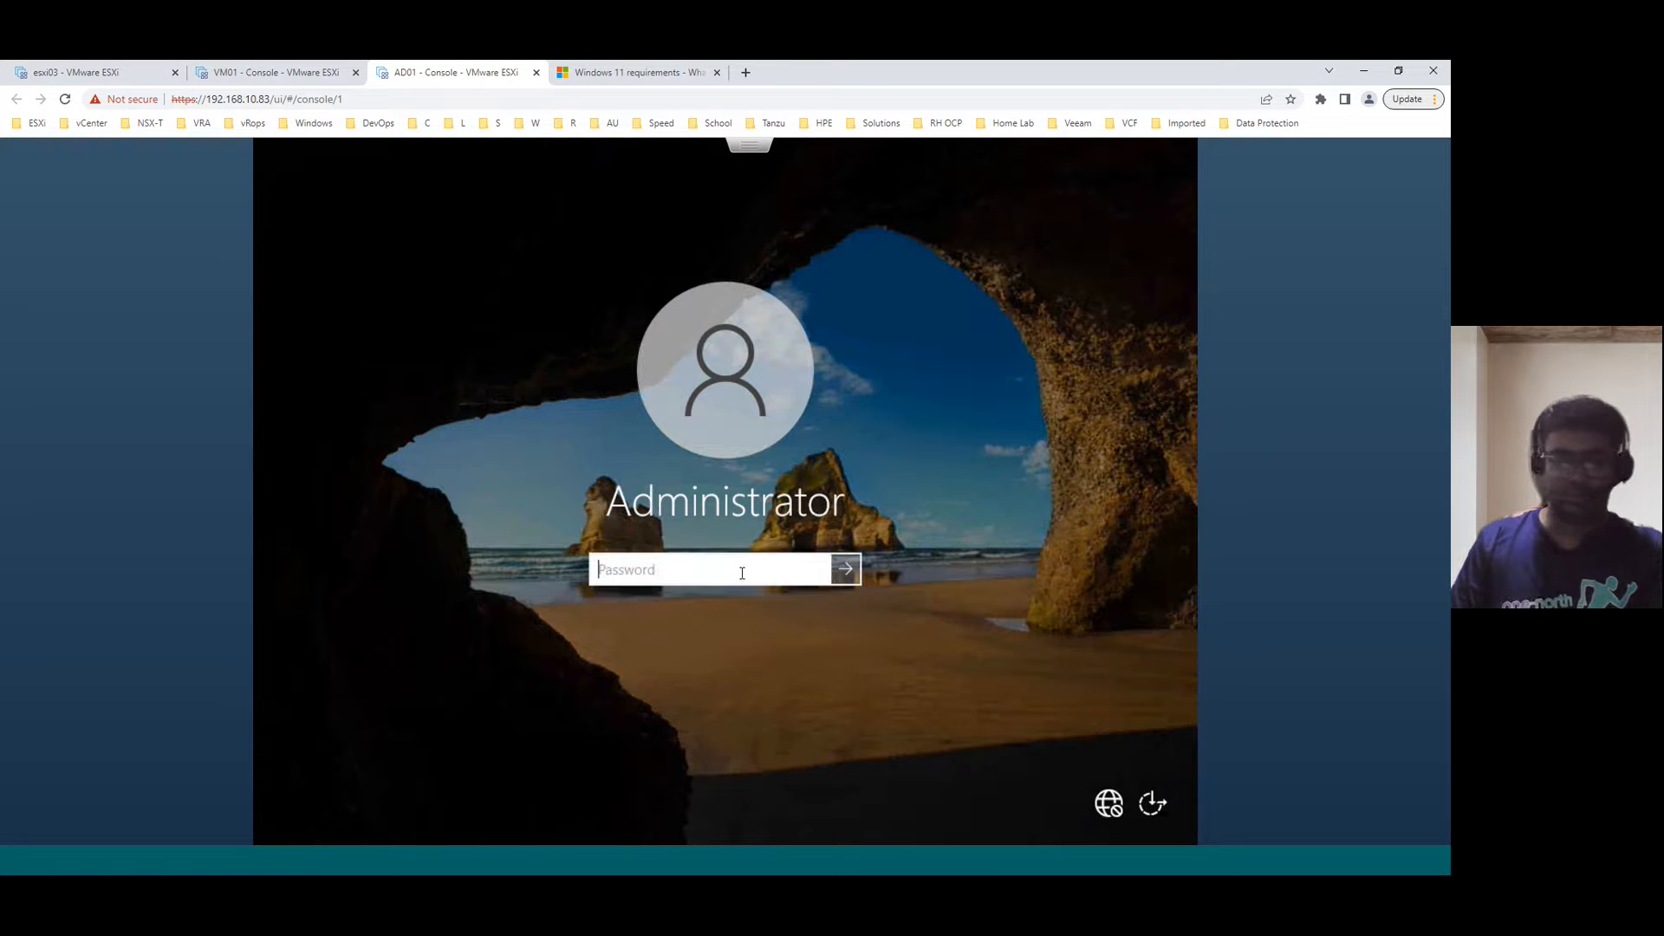
text(••••)
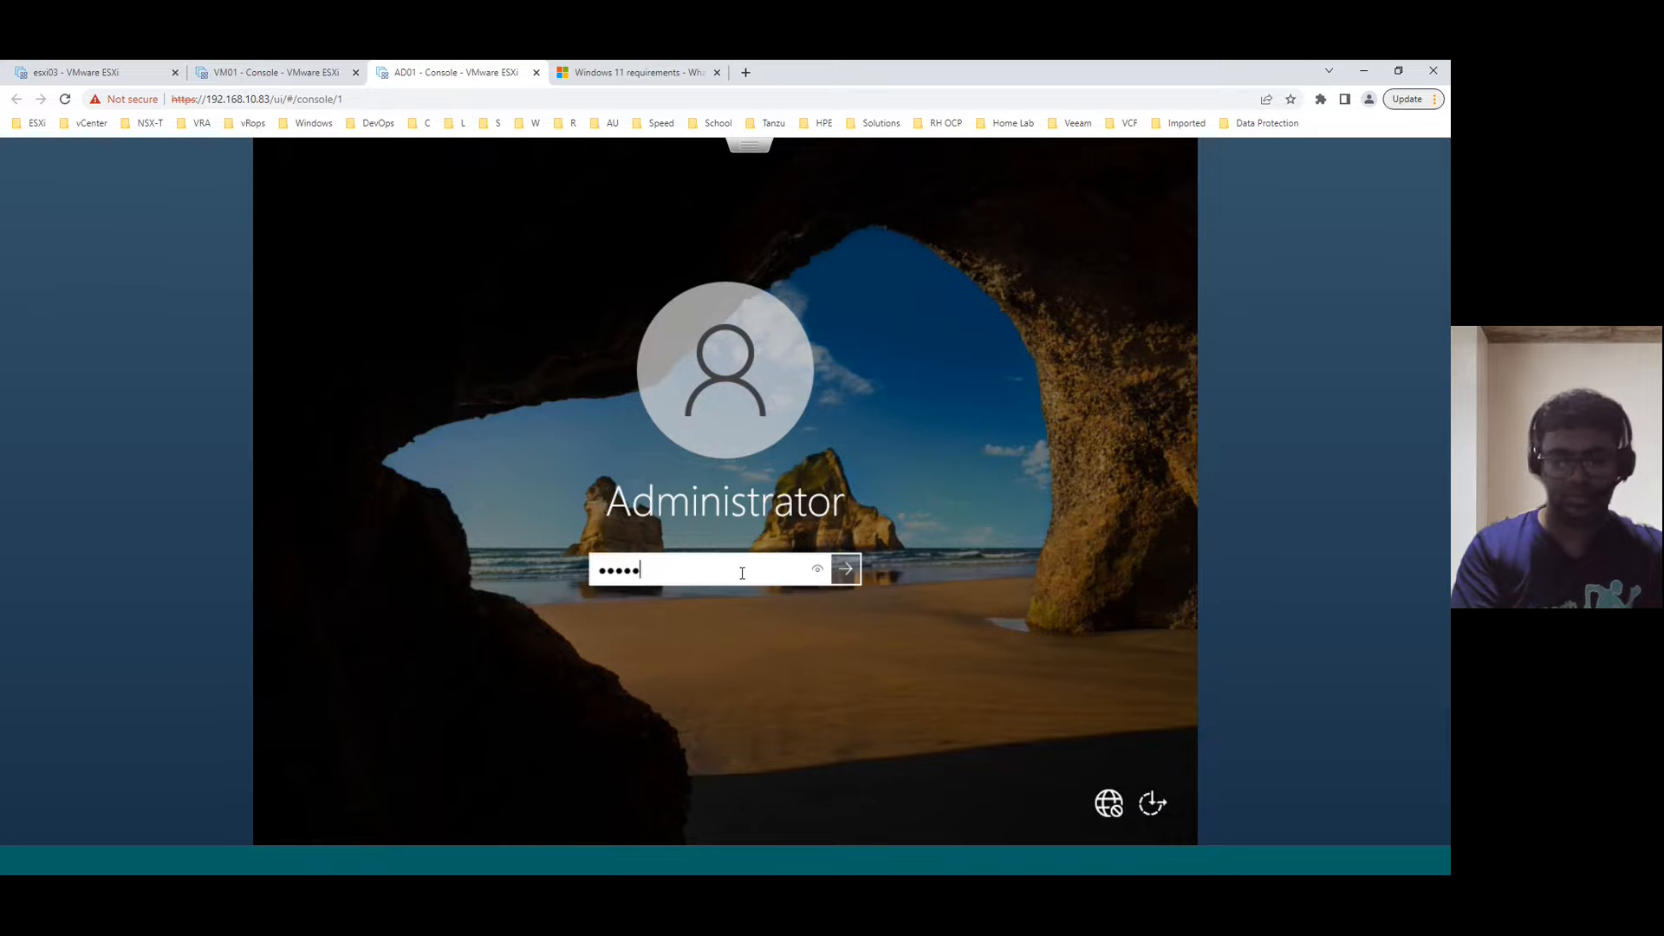
key(Return)
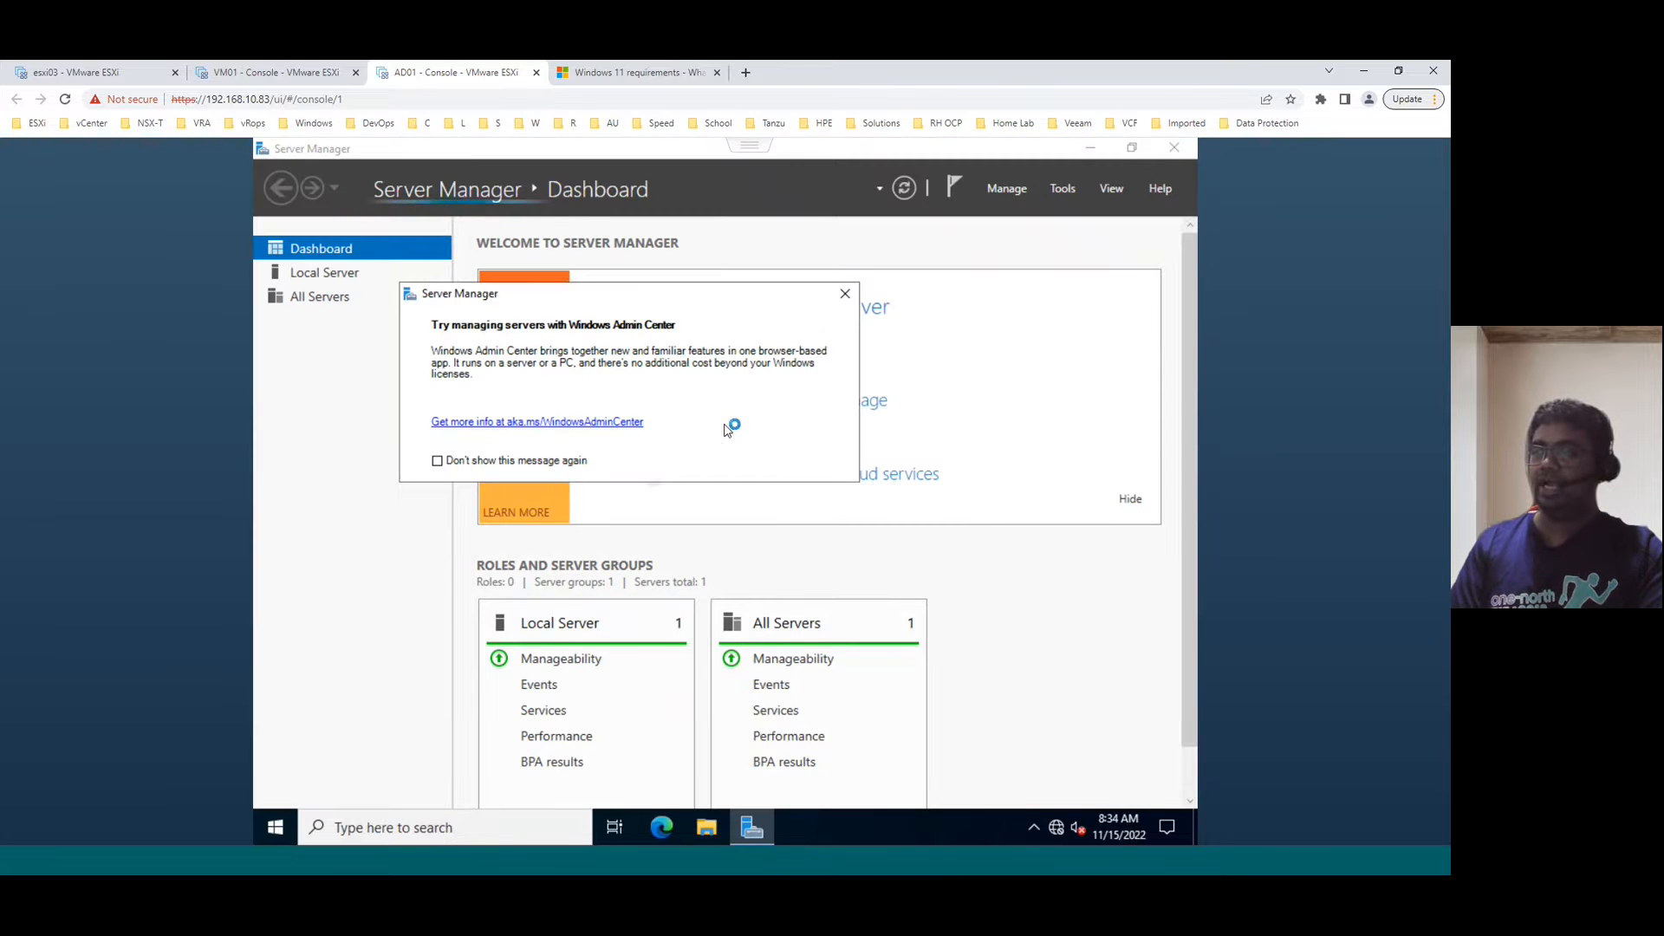
- Dismiss the Windows Admin Center message and open Network Connections via ncpa.cpl in File Explorer
click(845, 293)
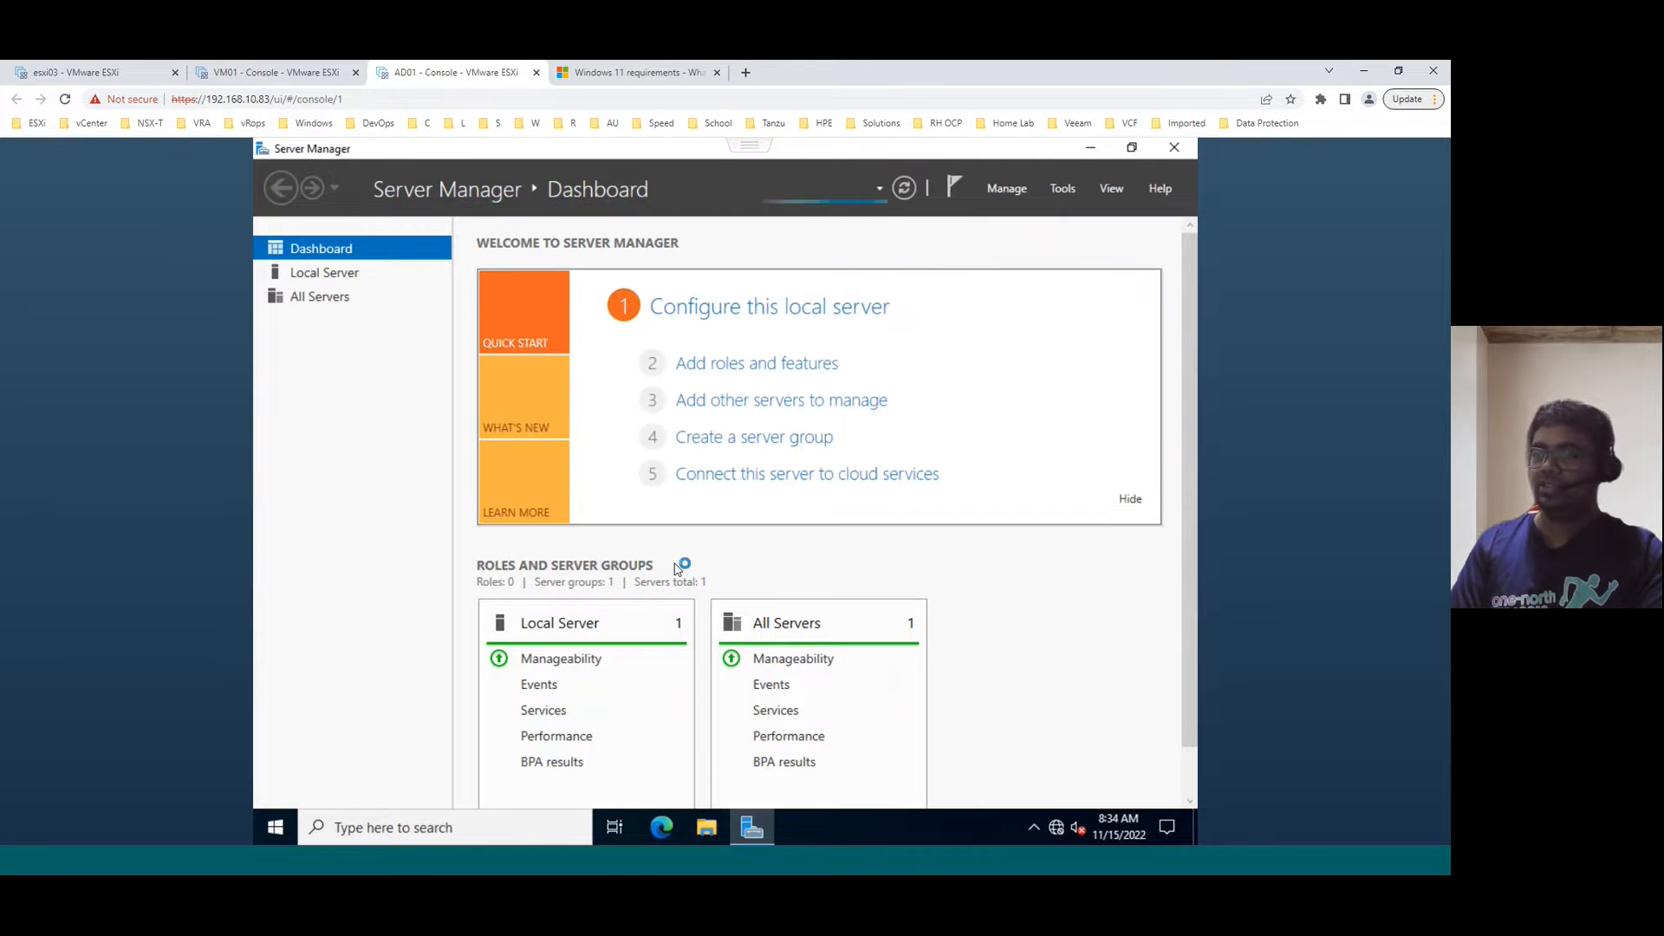
click(701, 831)
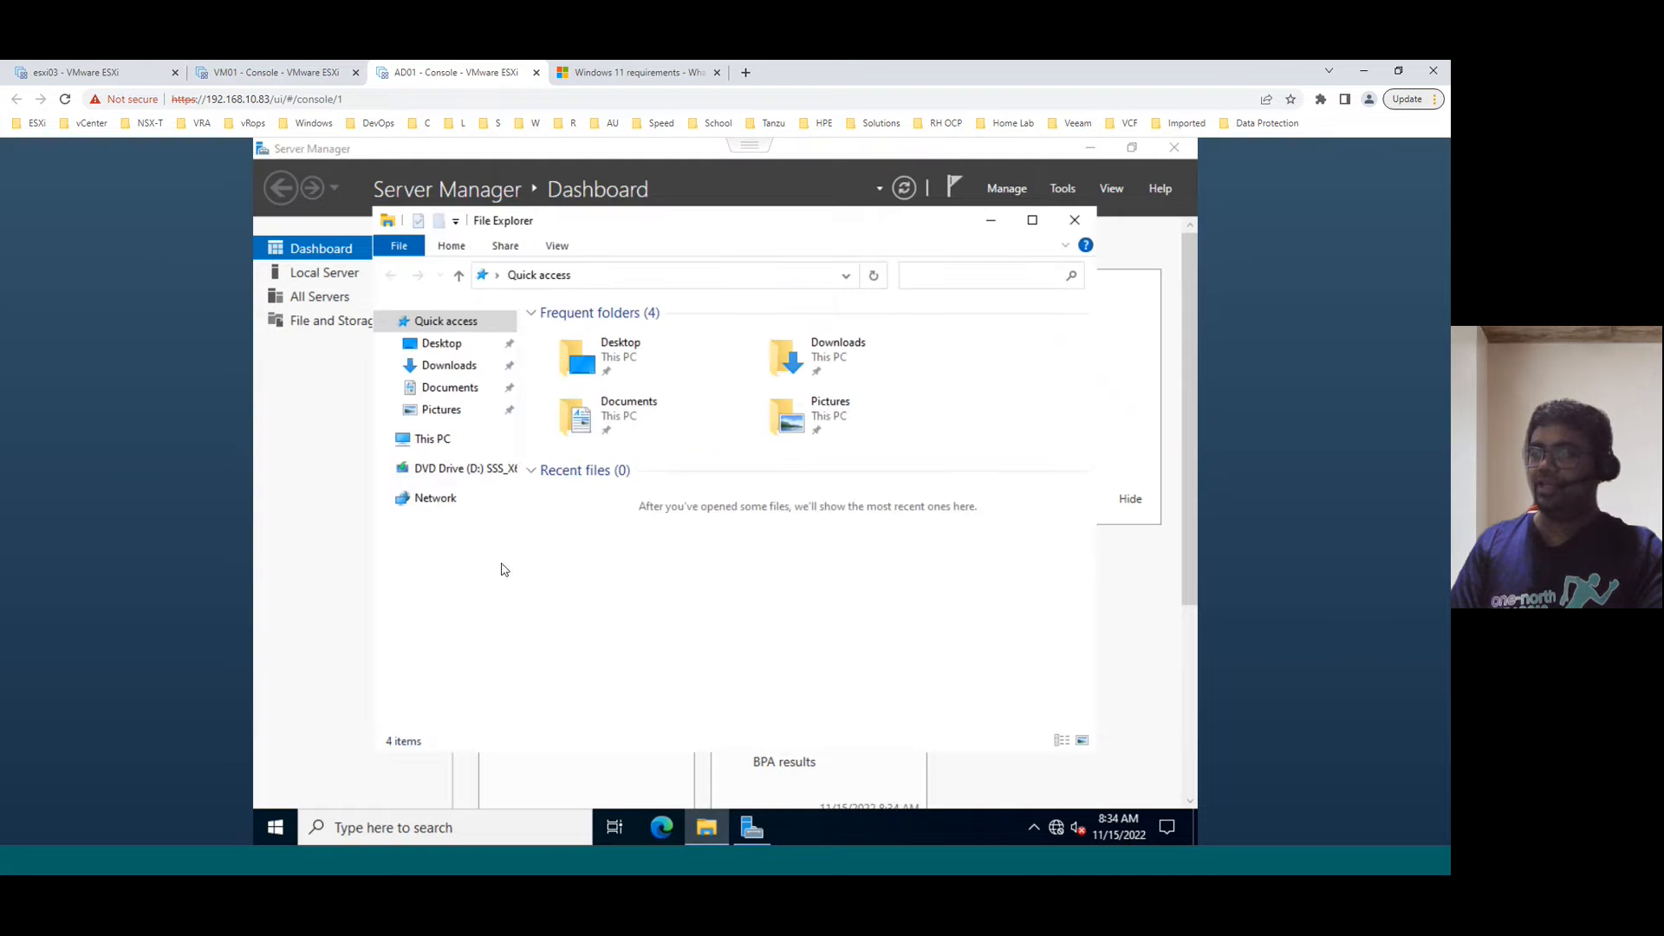
click(648, 277)
text(n)
key(Return)
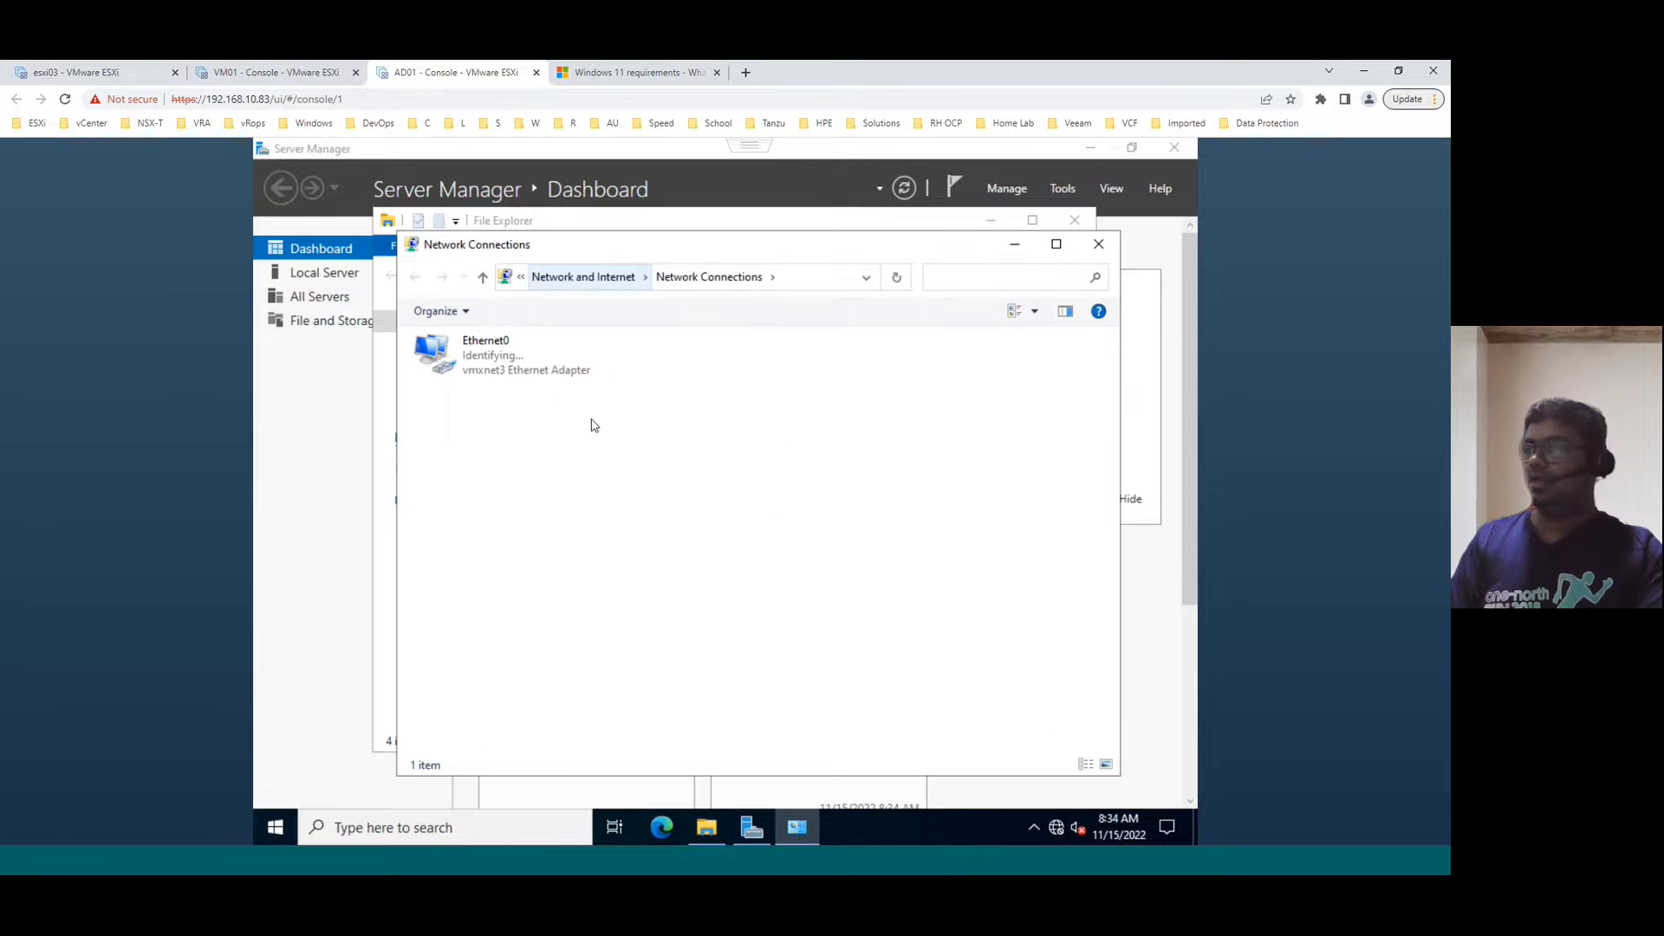
- Set Ethernet0 IPv4 to 192.168.10.53, mask 255.255.255.0, gateway 192.168.10.1, plus preferred DNS
right_click(500, 358)
click(550, 534)
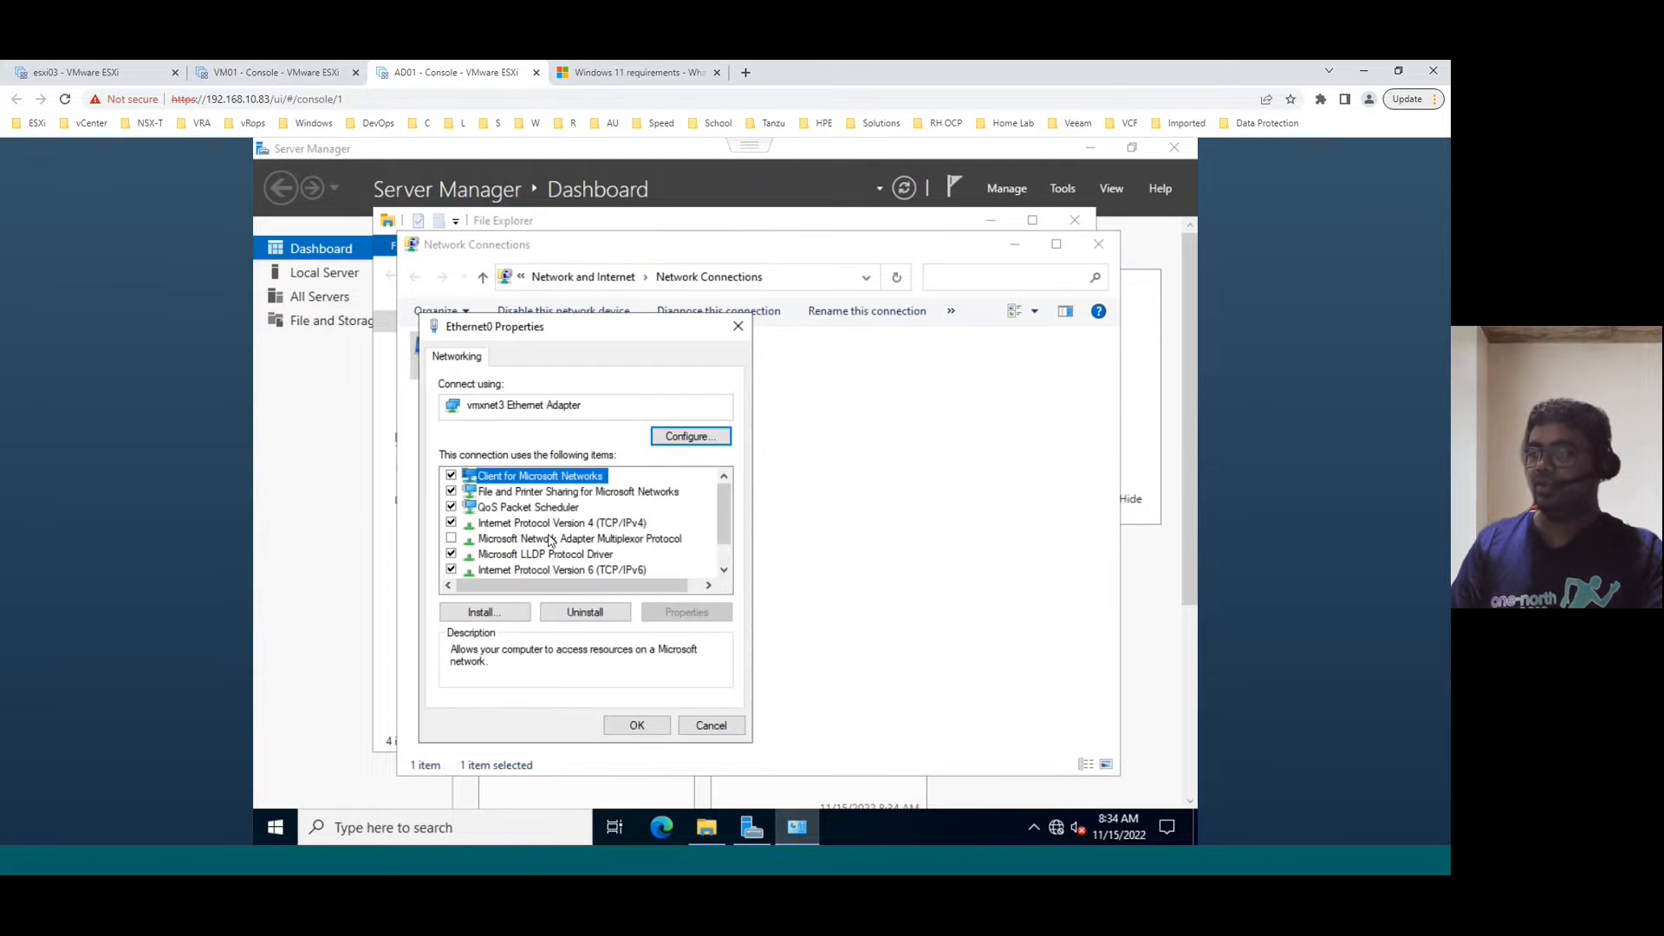
click(610, 525)
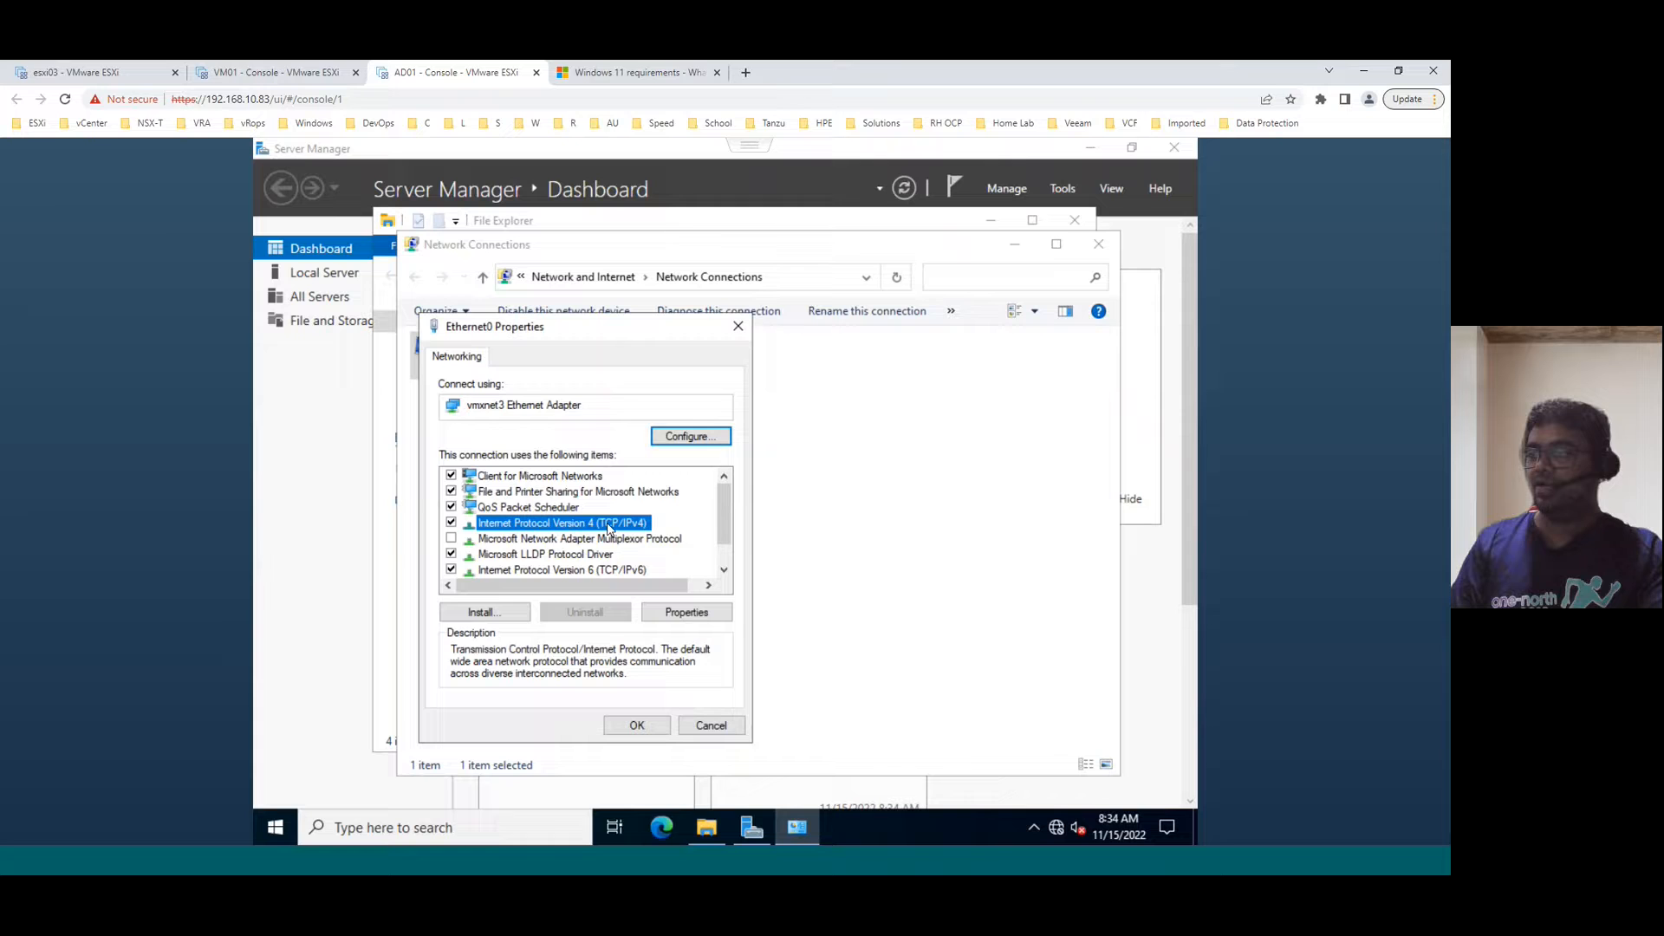
click(687, 612)
click(578, 530)
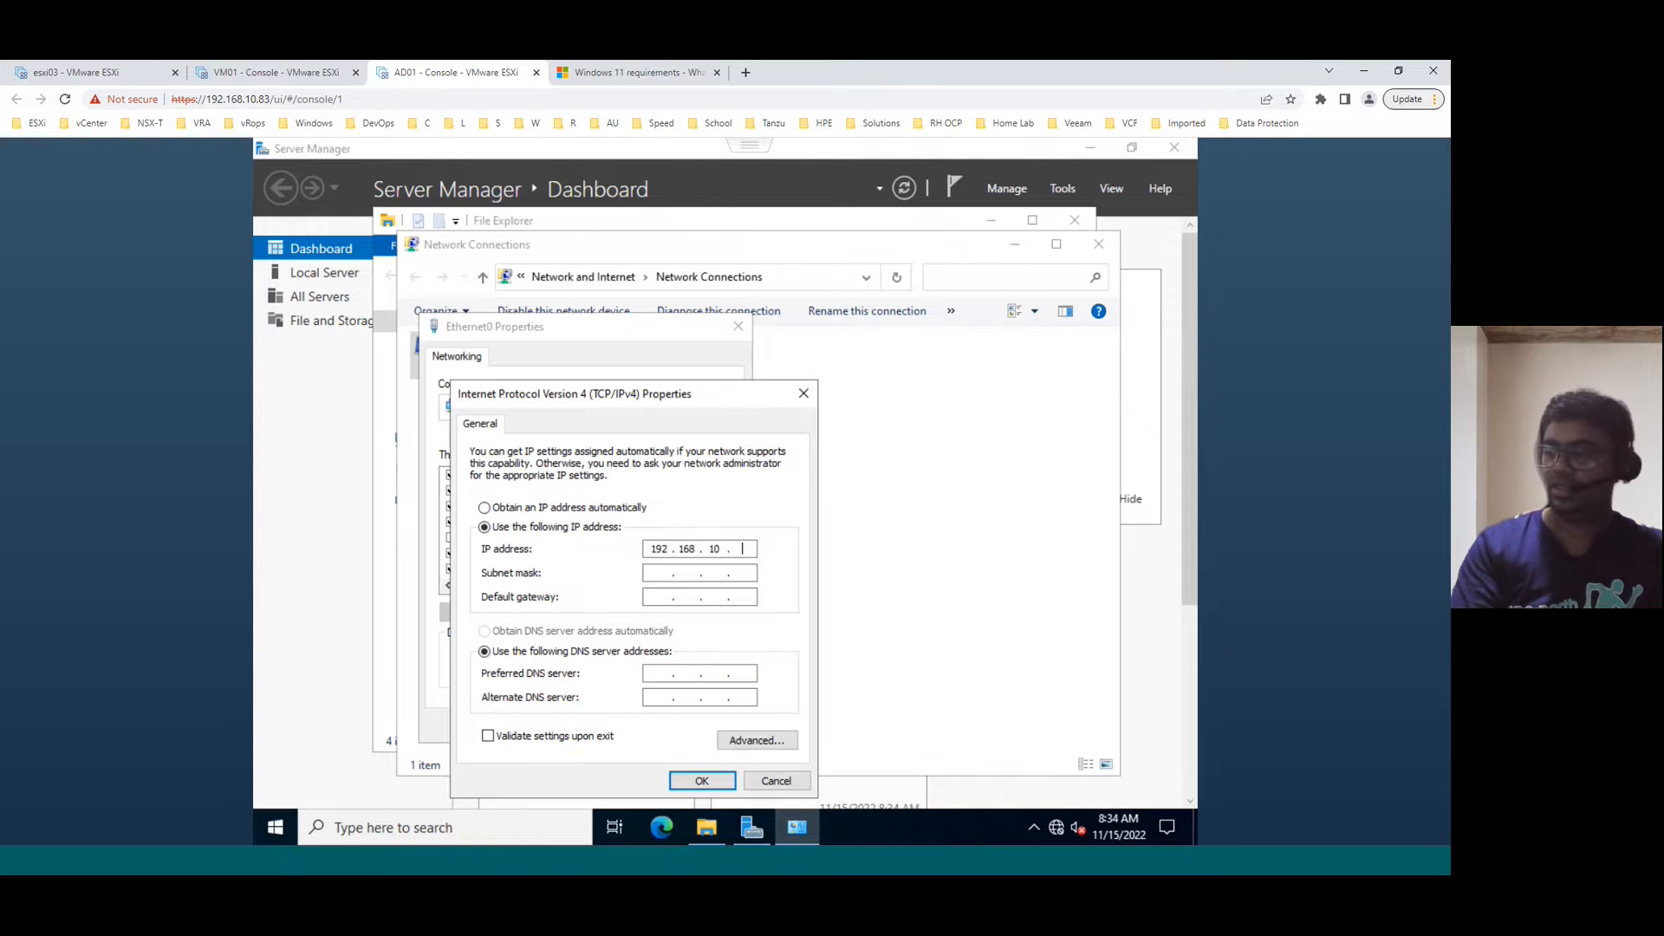
key(Tab)
key(Tab)
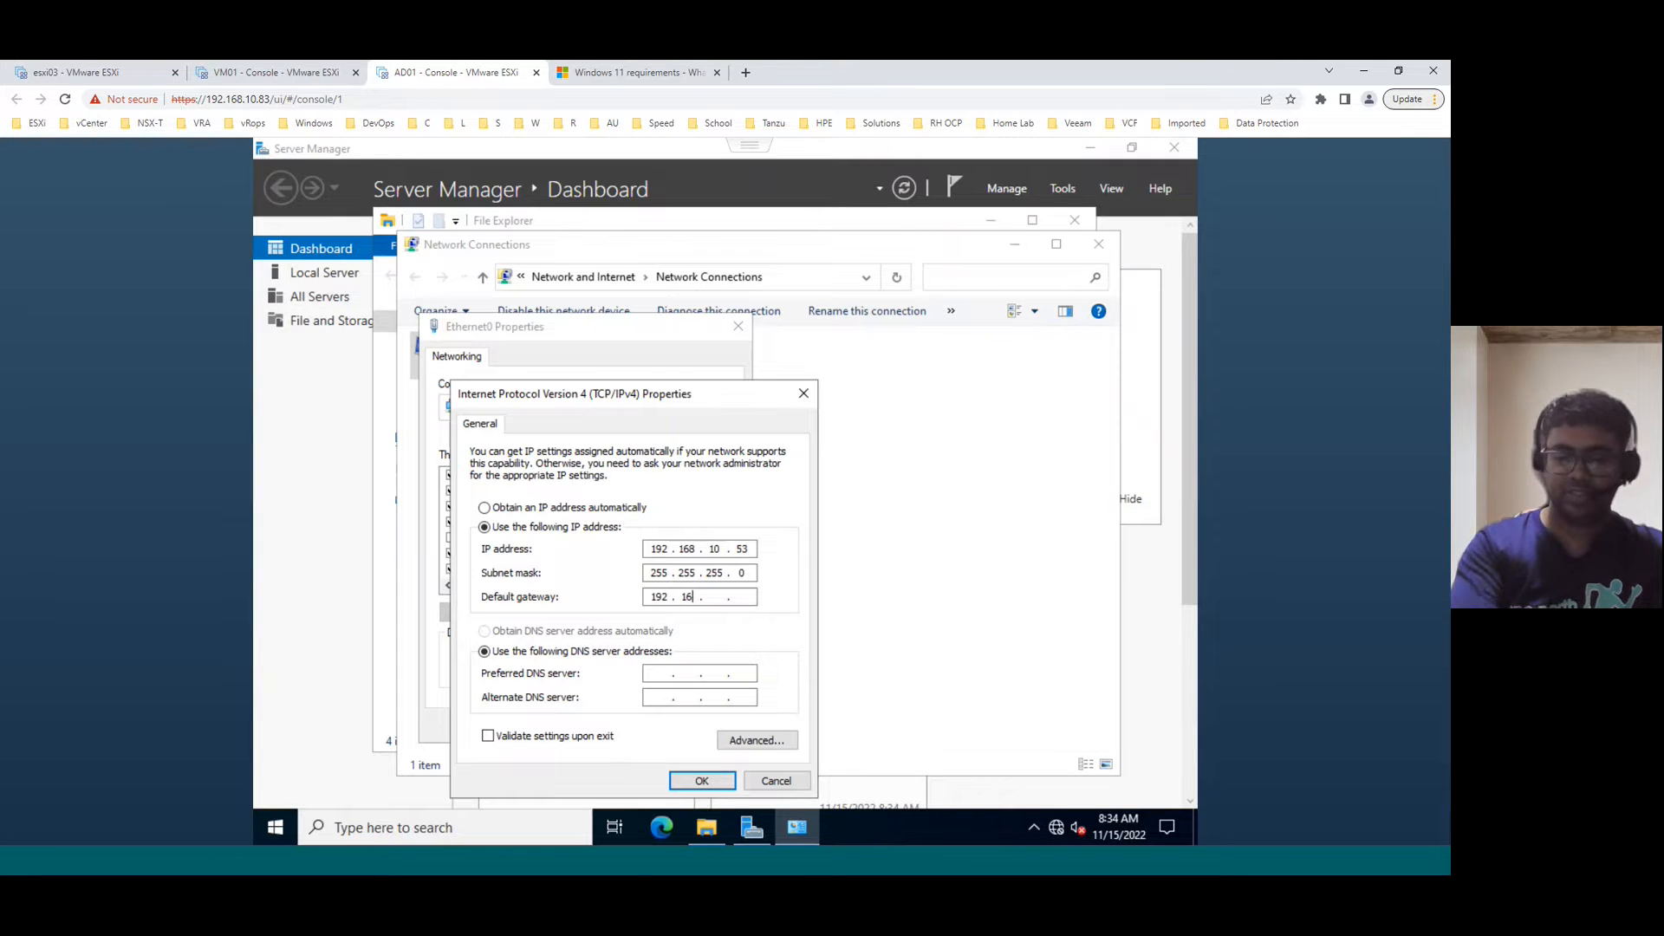
text(192.168.10.1)
key(Tab)
key(Tab)
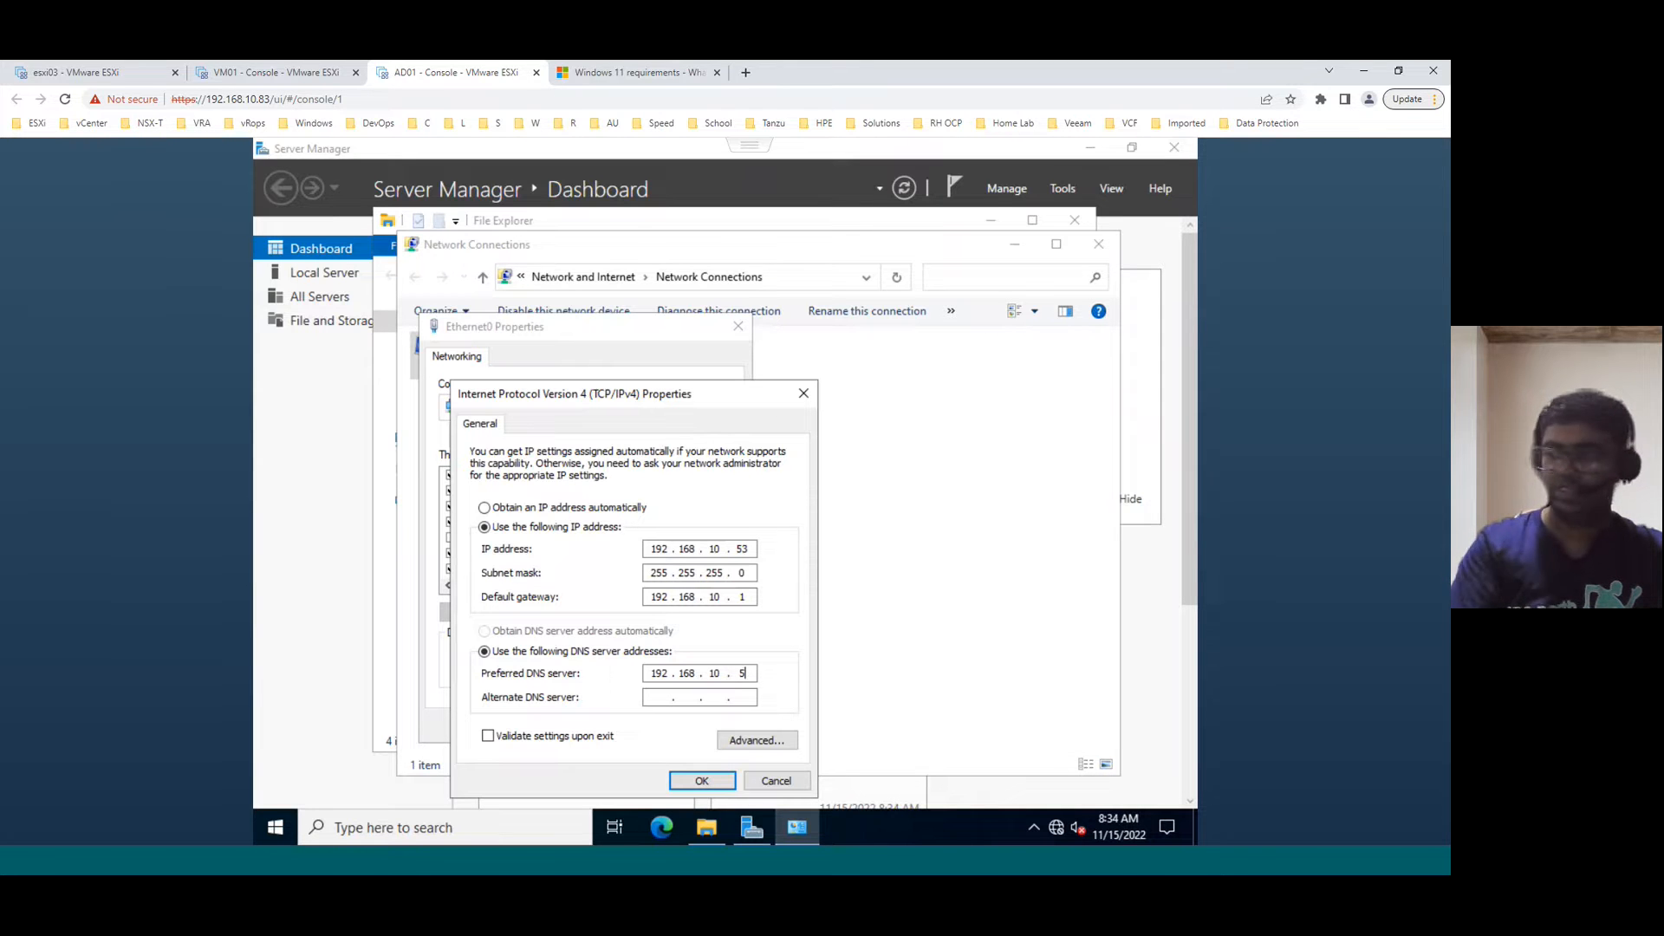
click(703, 780)
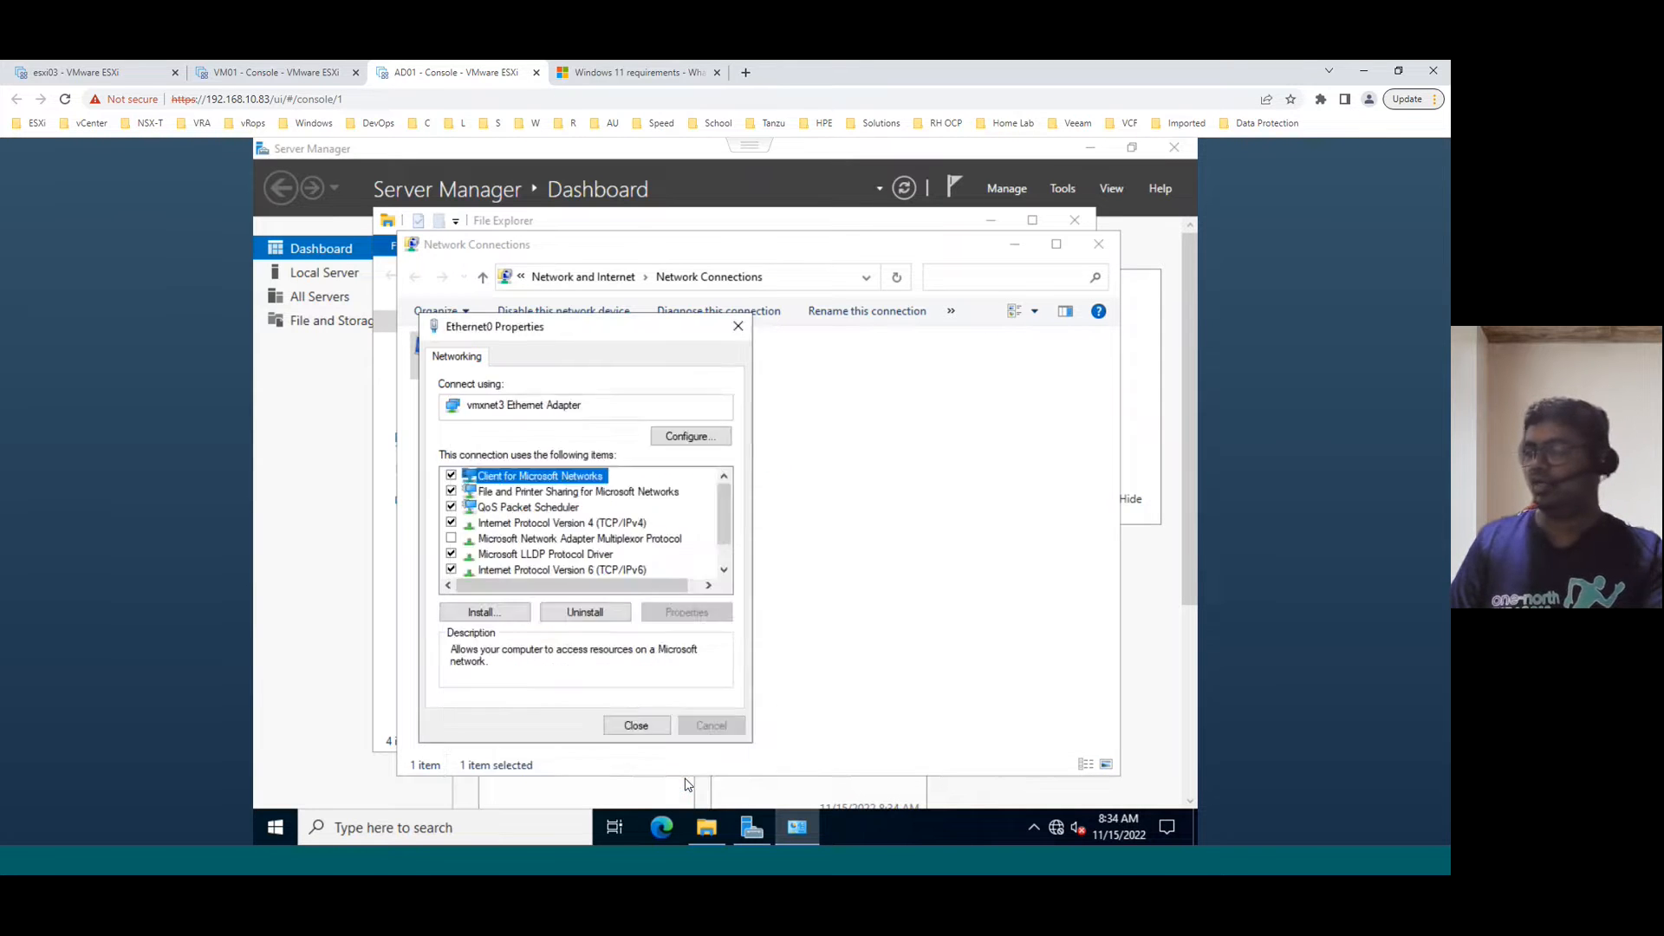
click(644, 727)
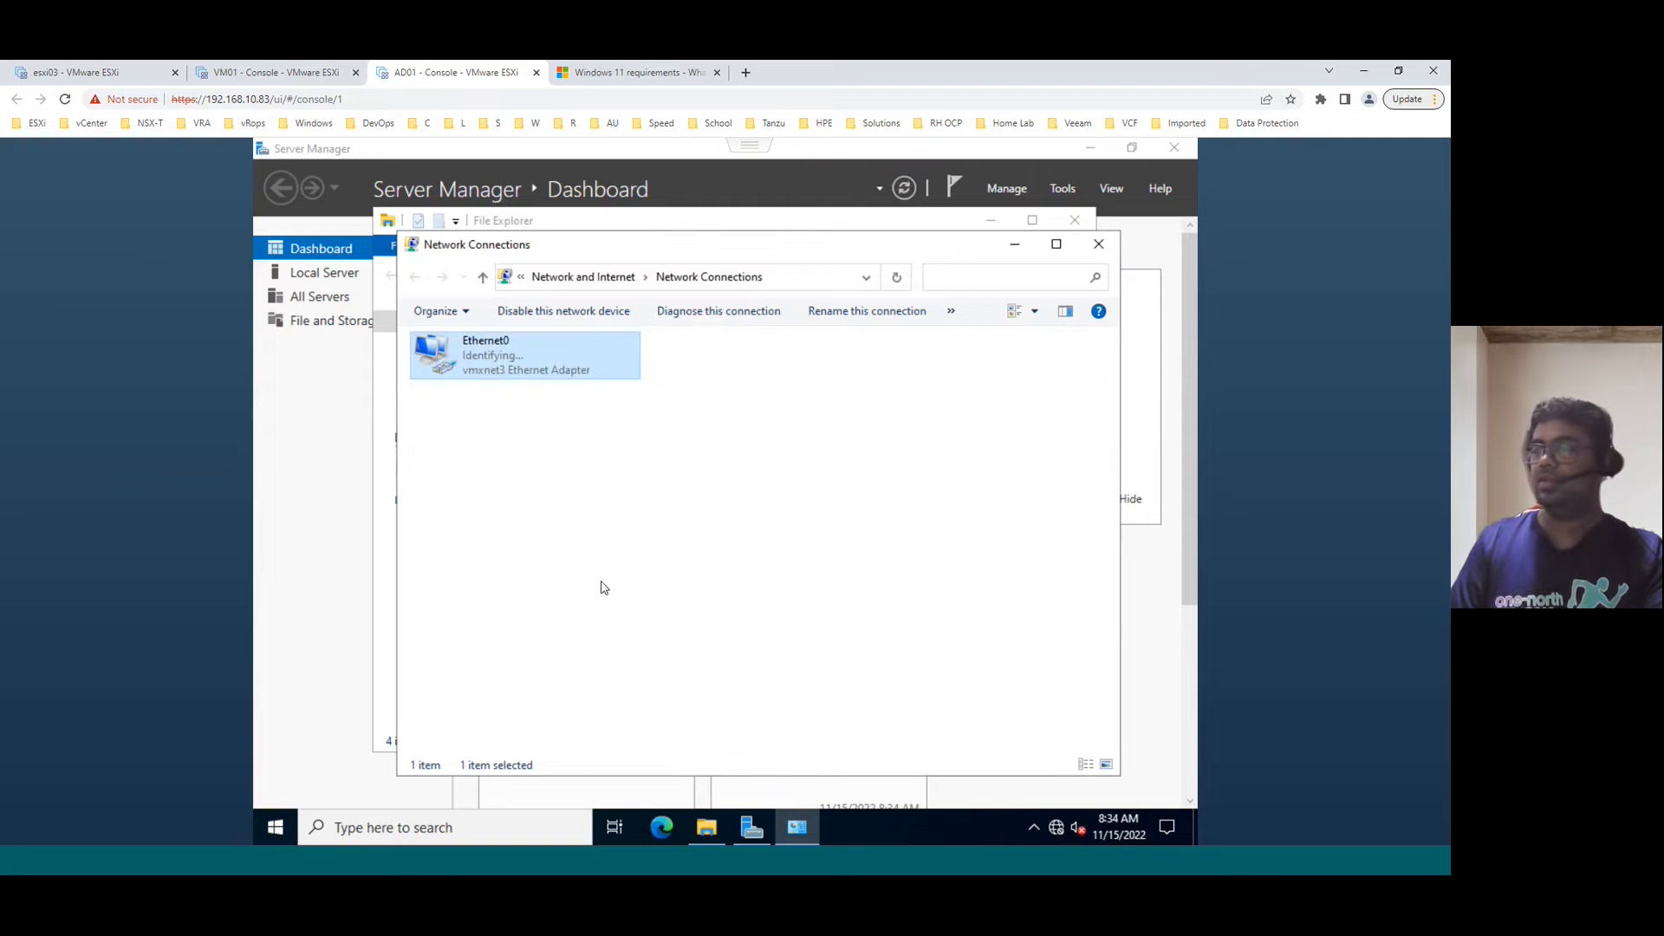
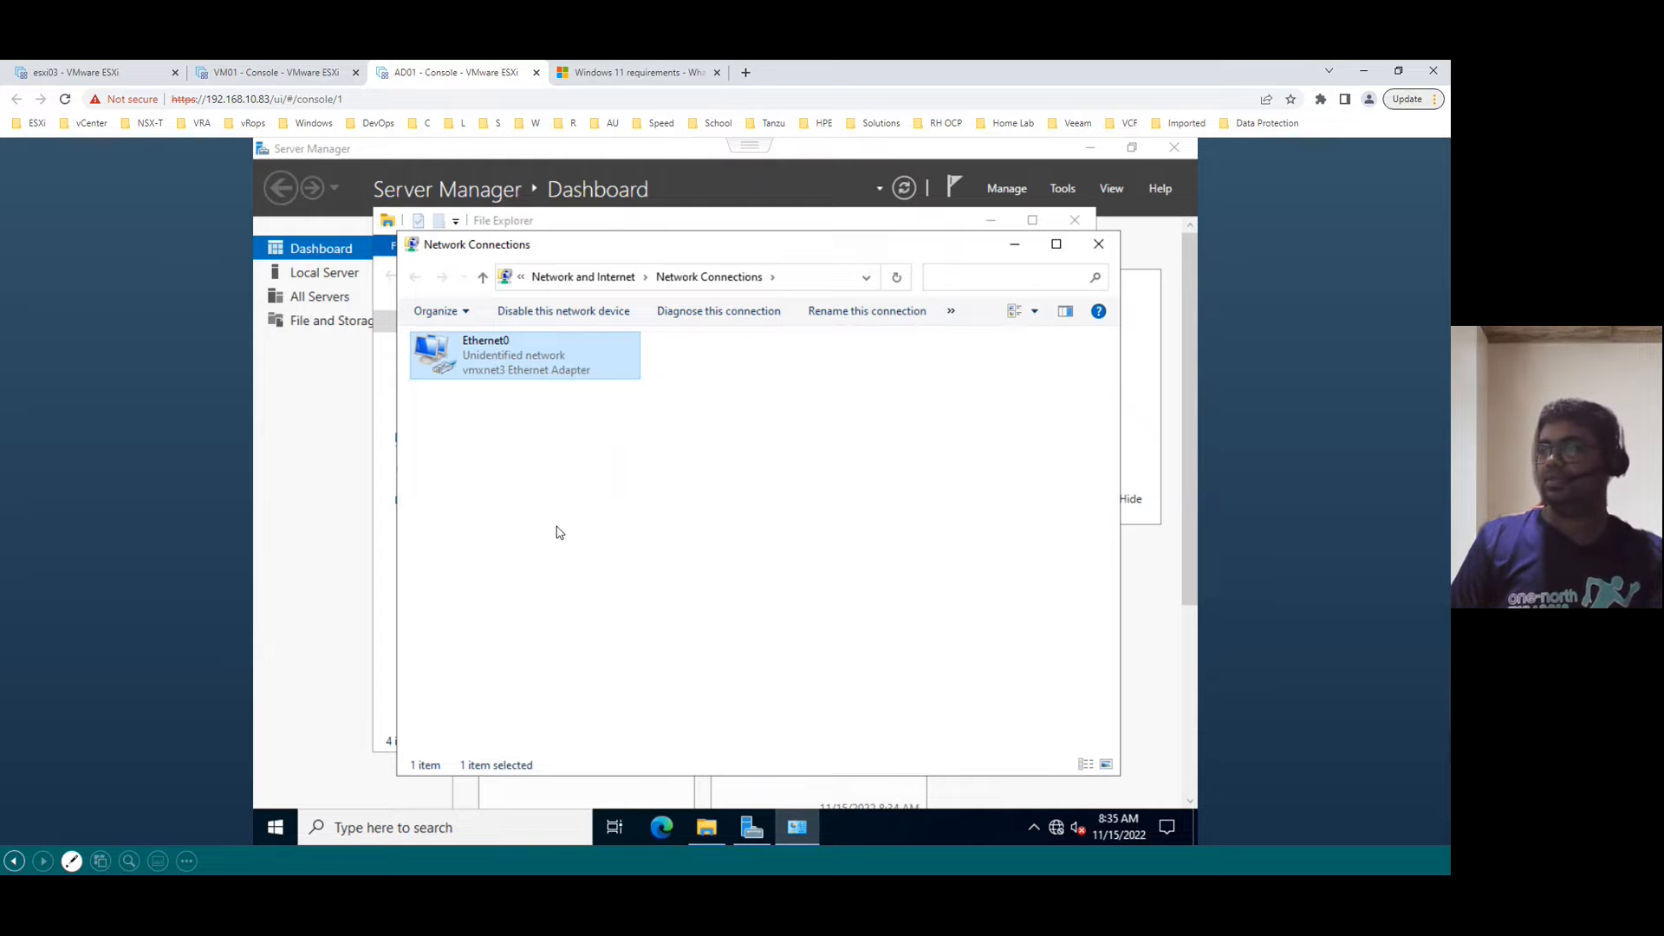
- Check Ethernet0's connection status in the AD01 console, then bring up AD01's summary page in the host client
right_click(491, 358)
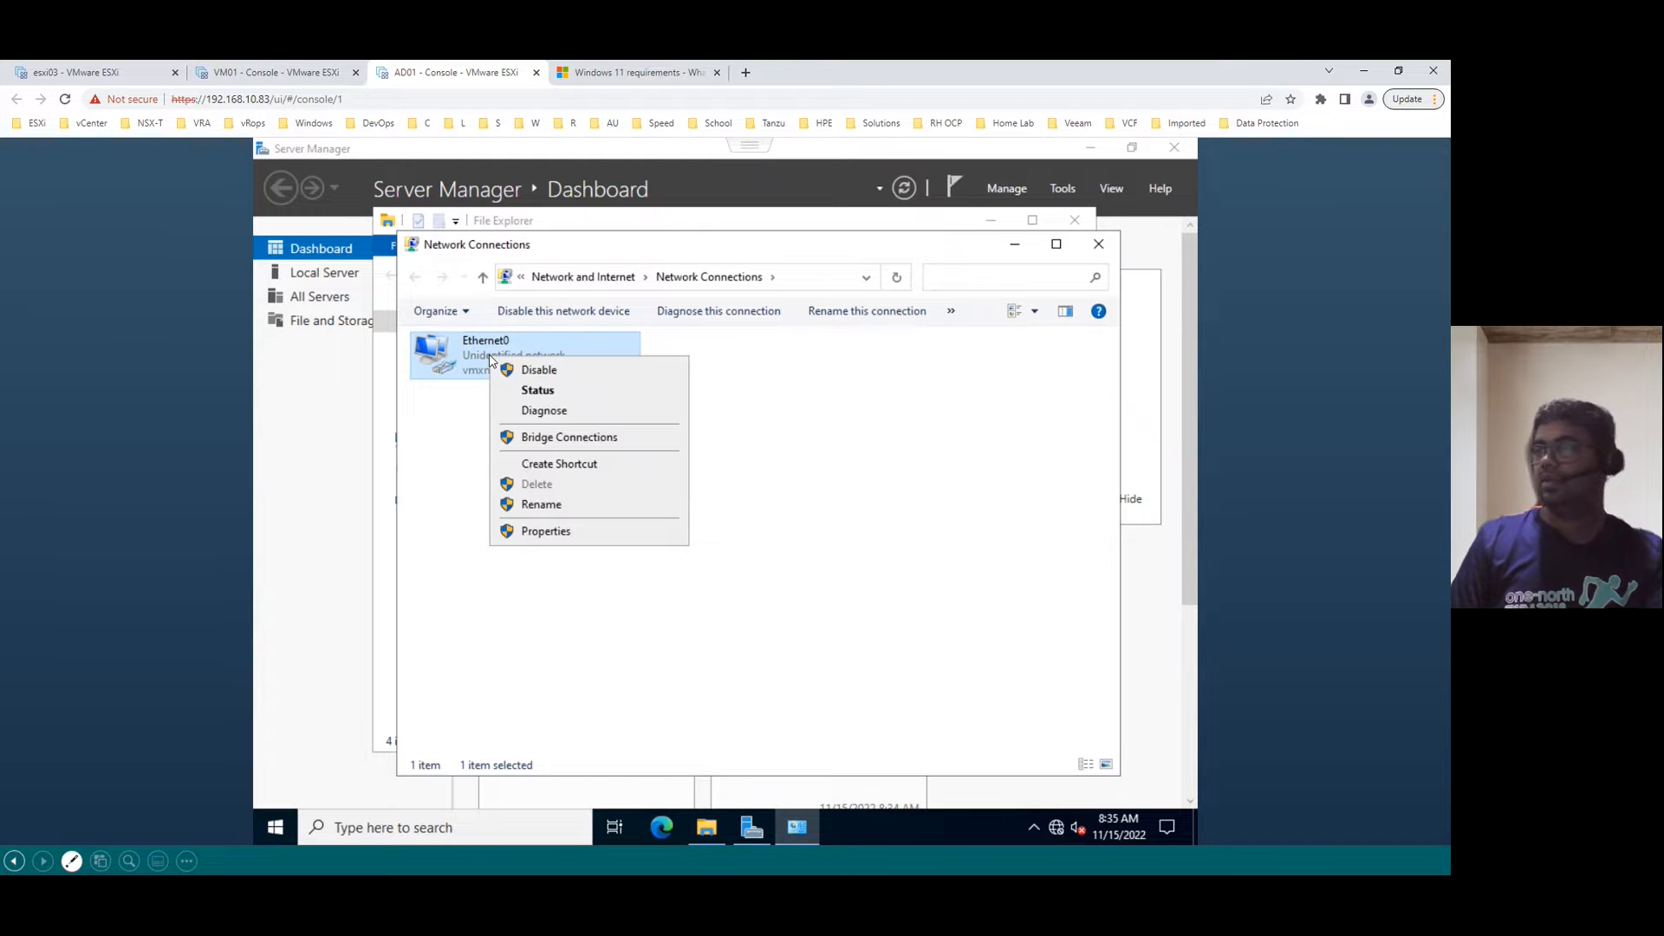
click(541, 391)
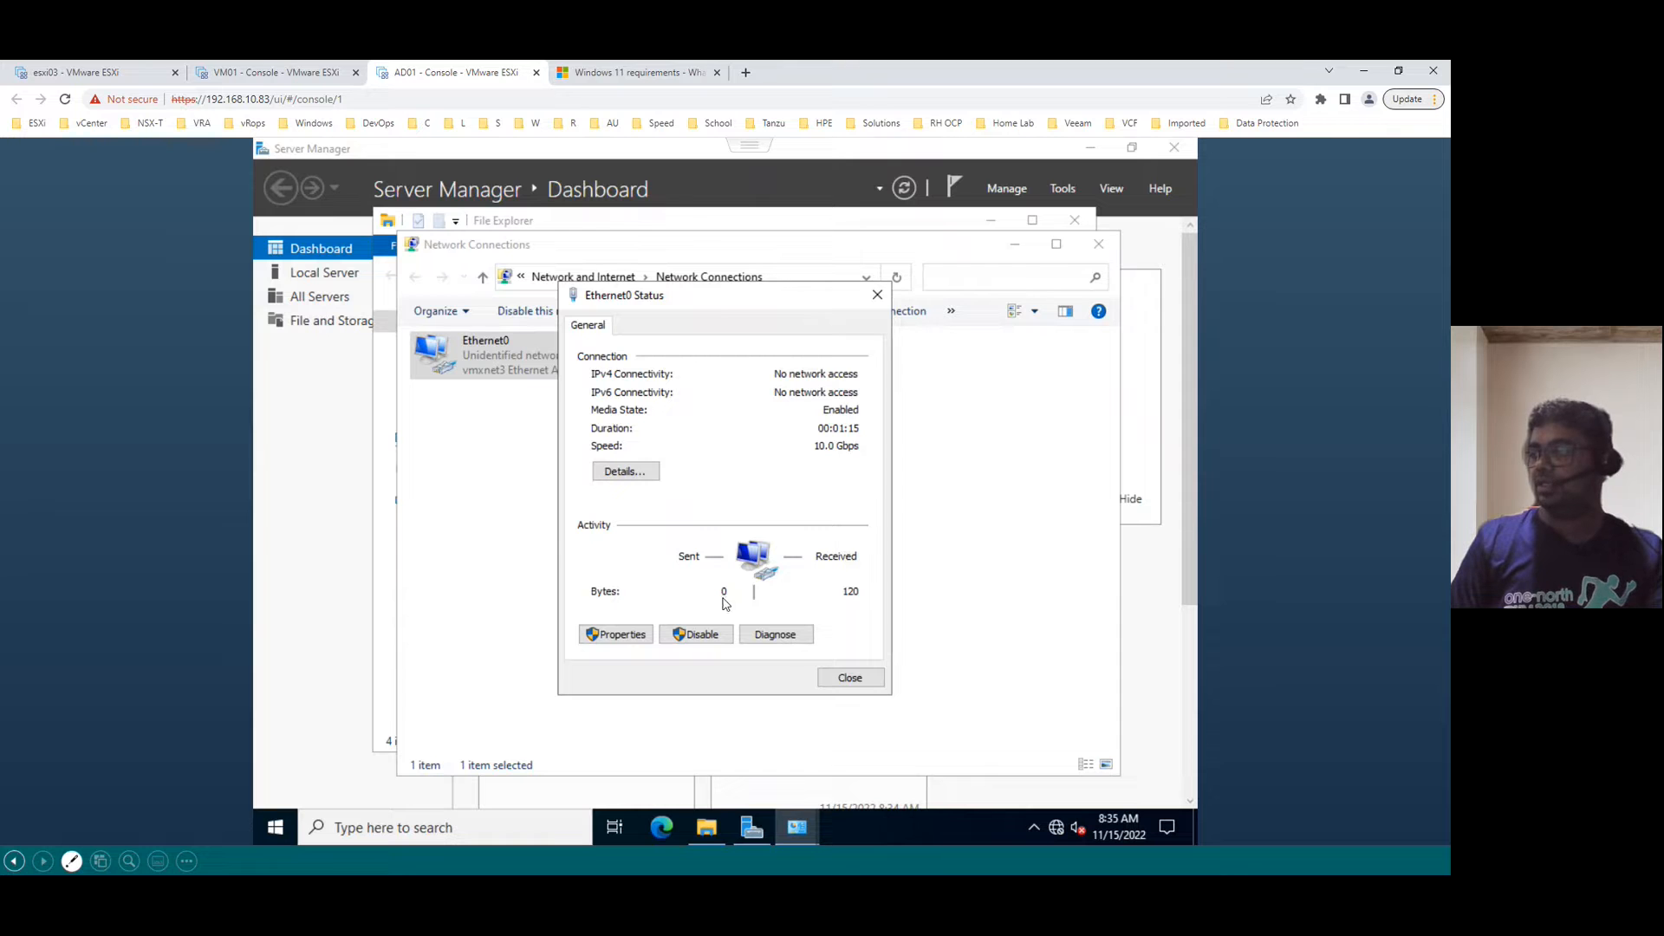
click(849, 678)
click(1034, 830)
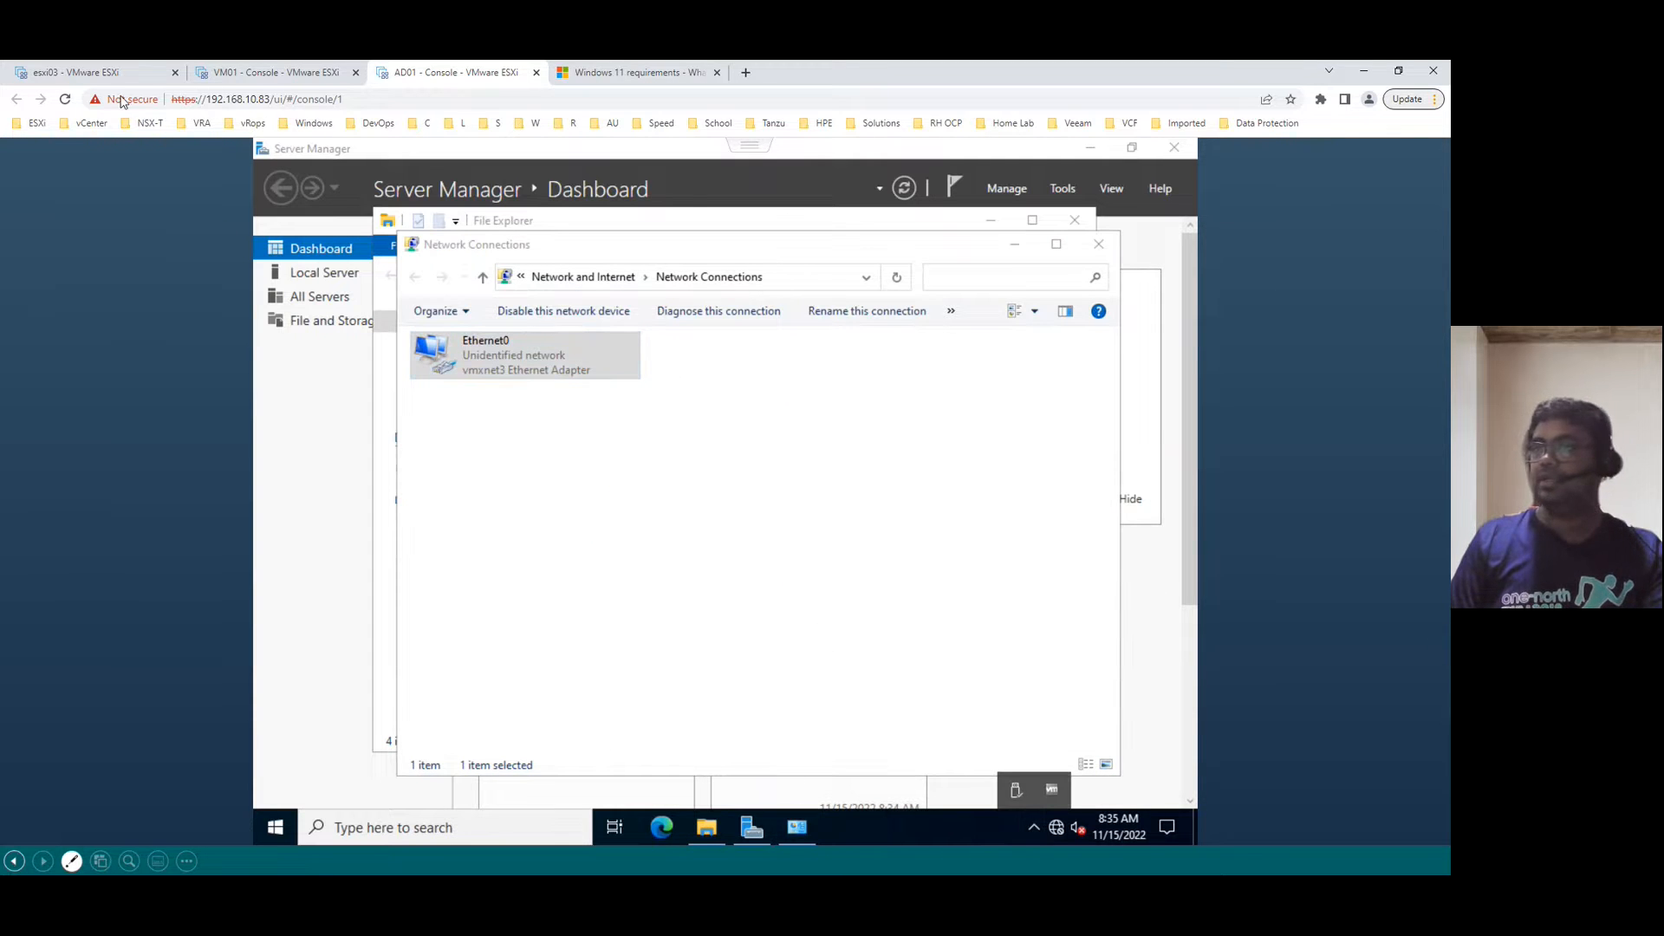
click(96, 72)
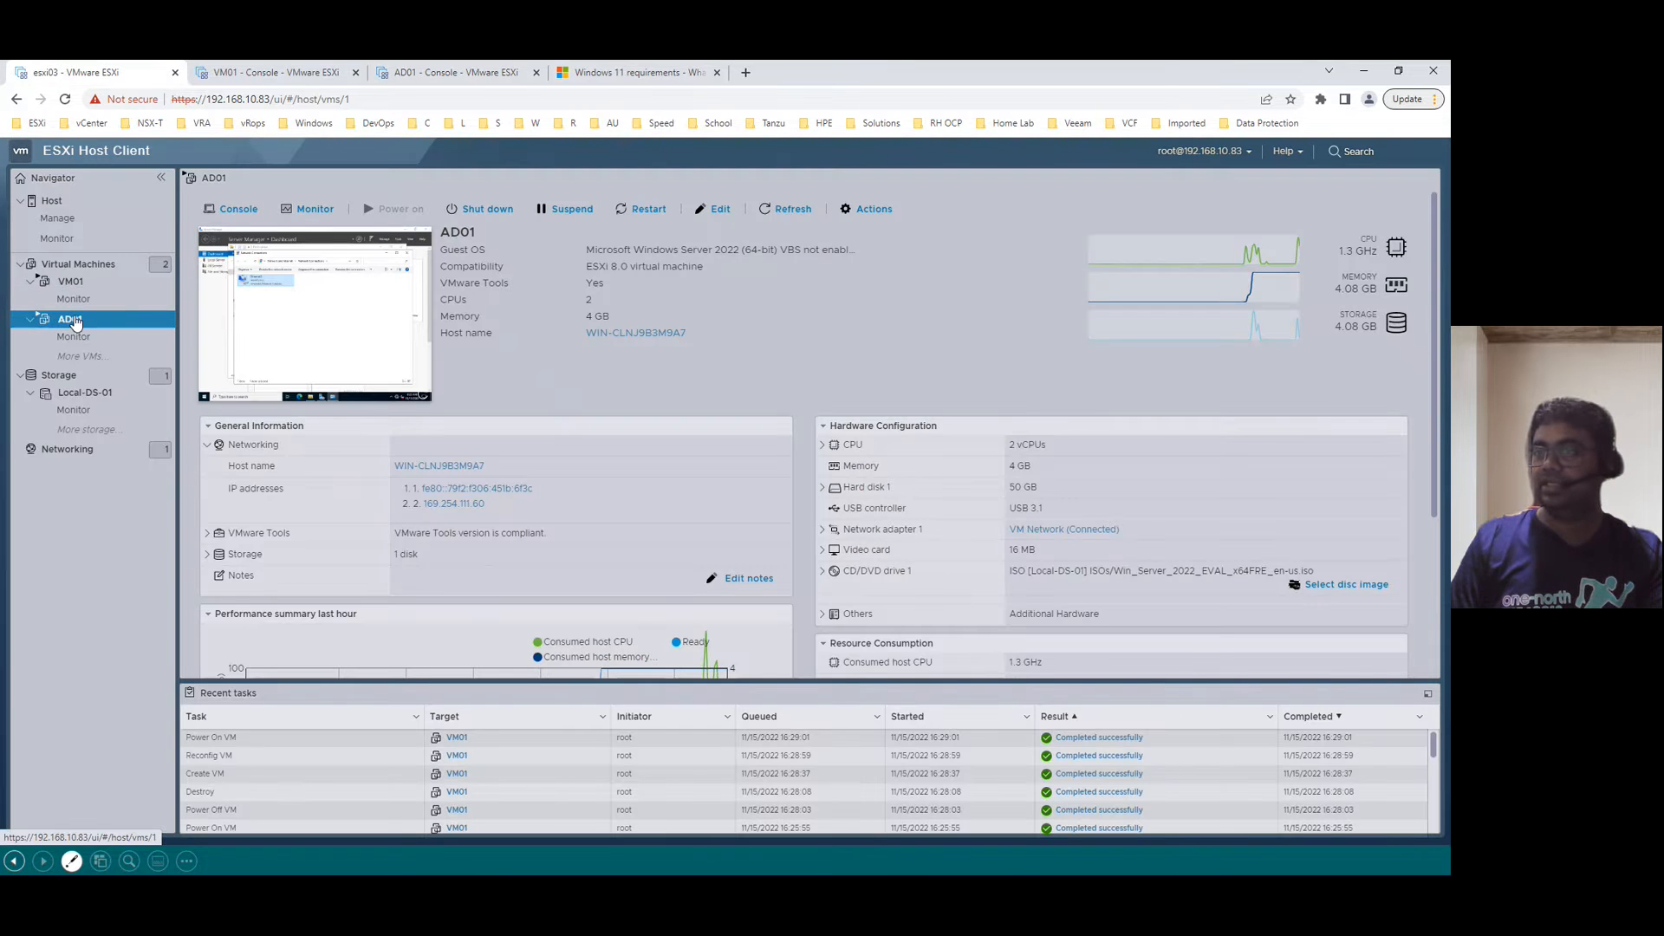
- Open AD01's hardware settings and confirm Network Adapter 1 stays on VM Network
right_click(76, 321)
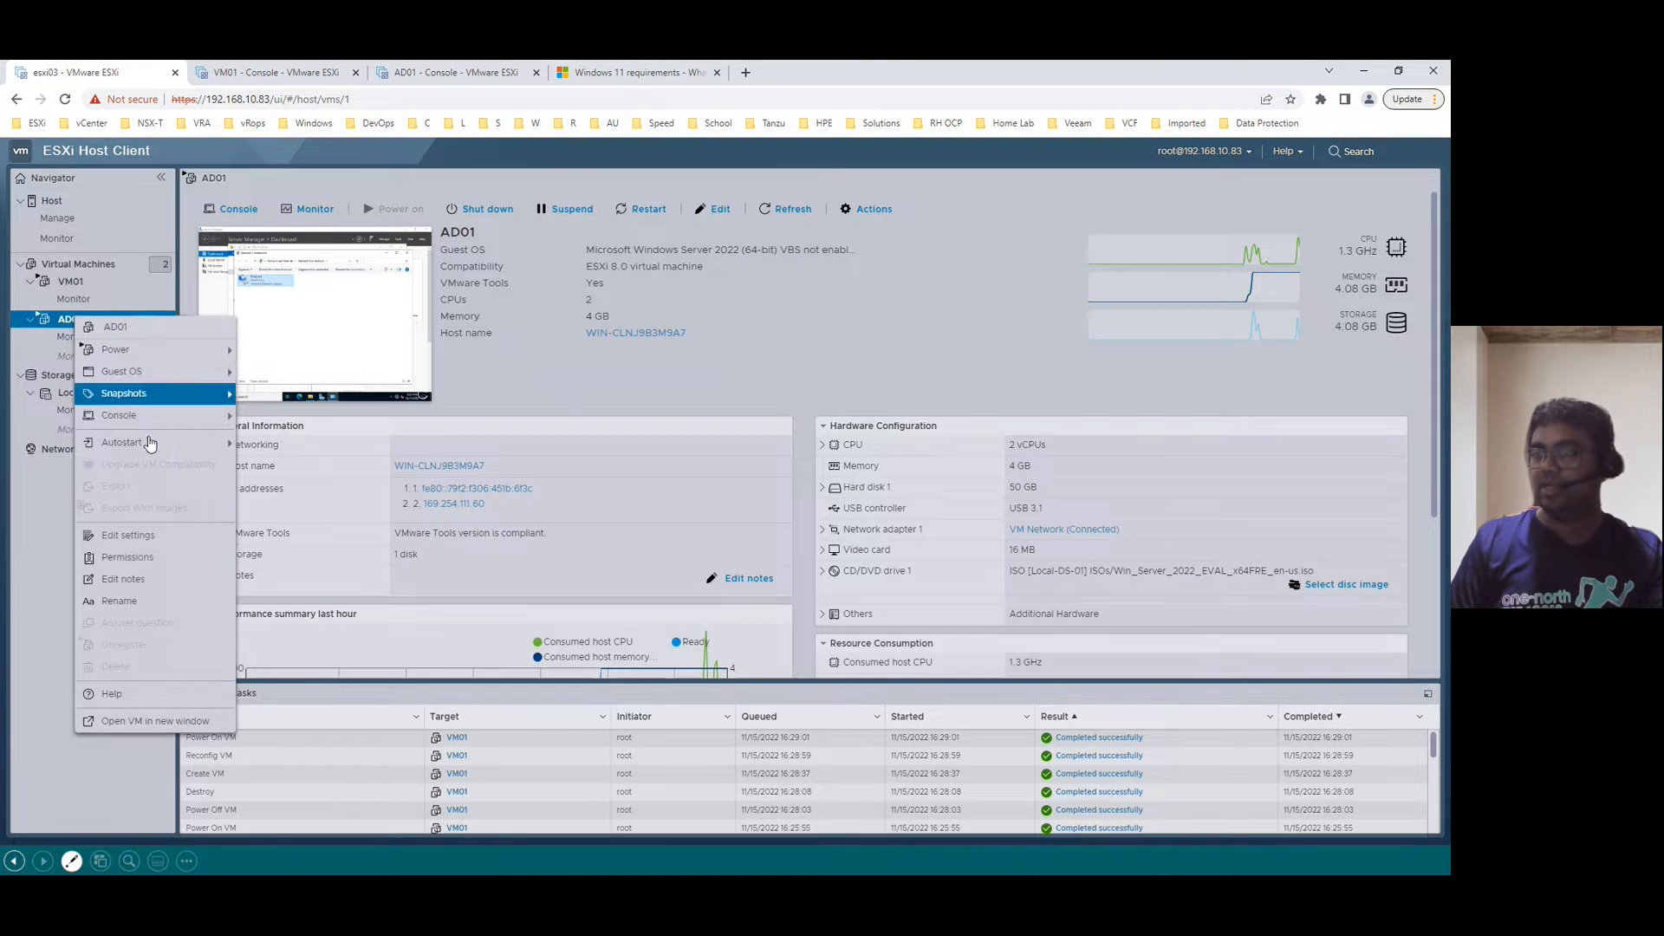
click(124, 584)
click(813, 593)
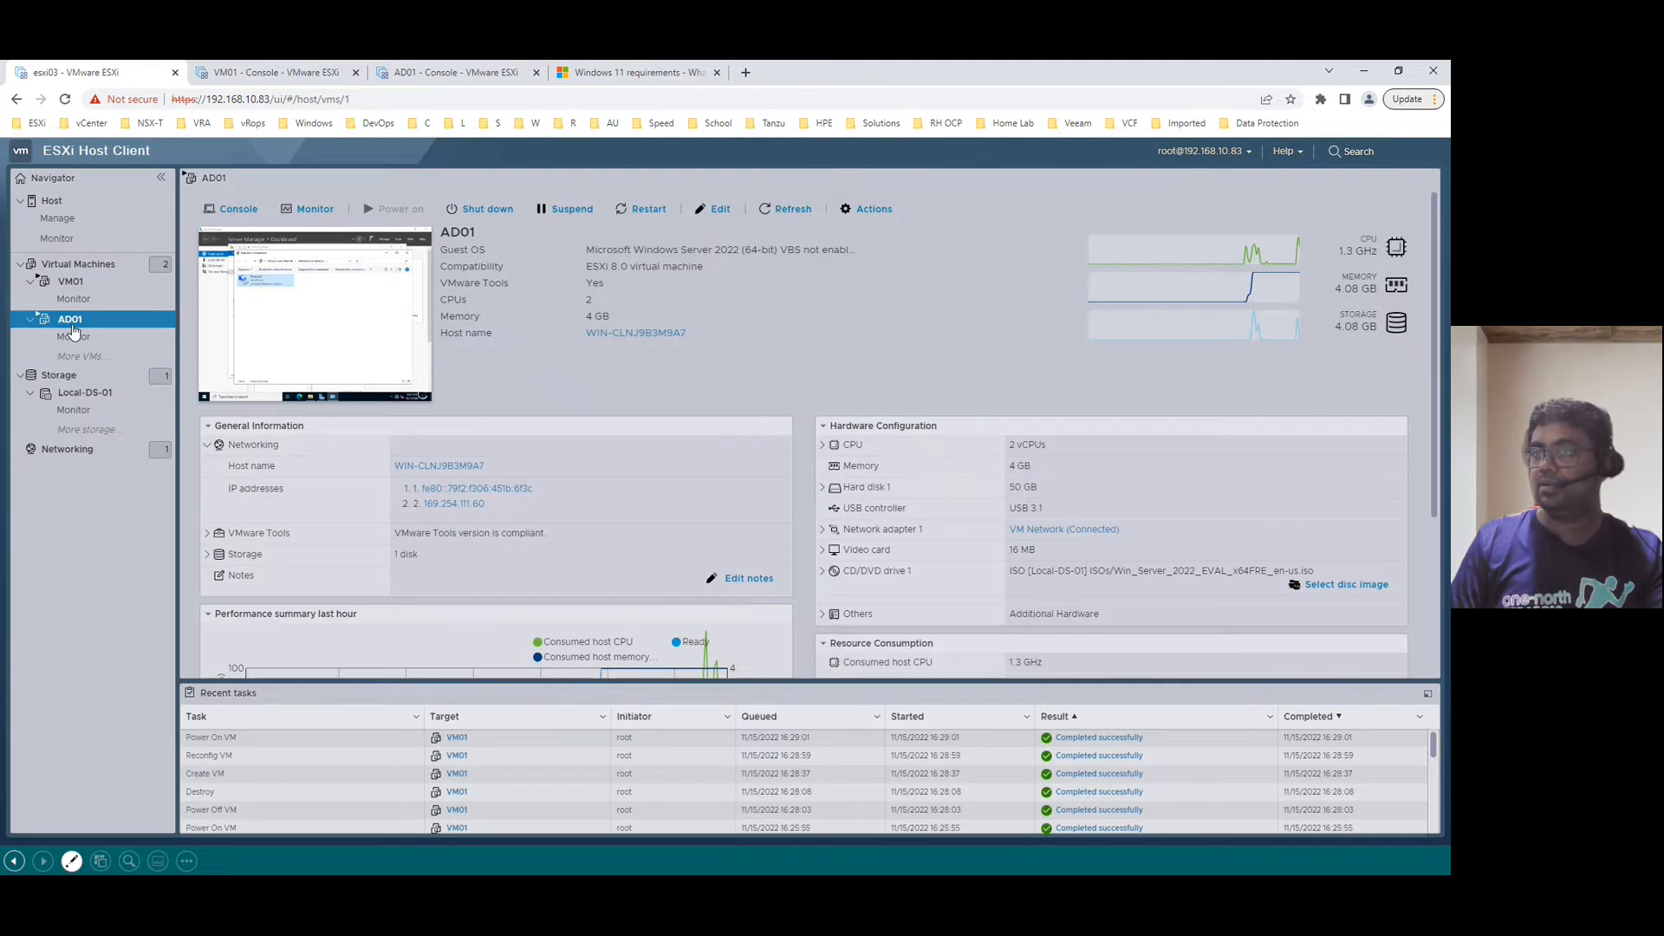
right_click(72, 320)
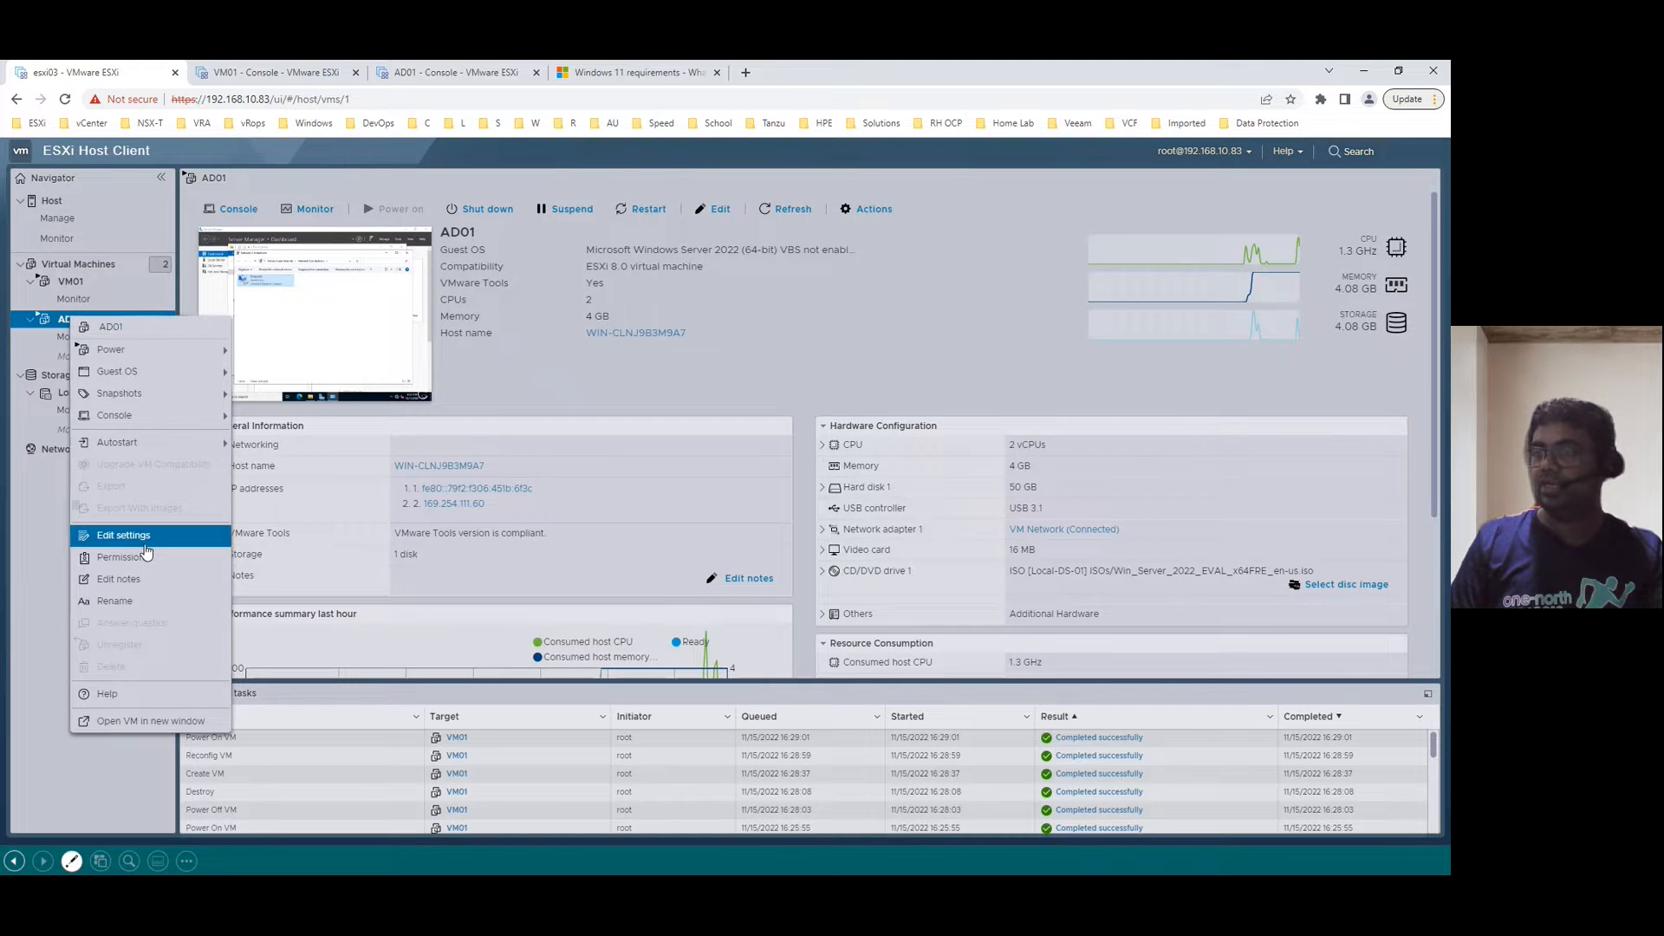
click(123, 537)
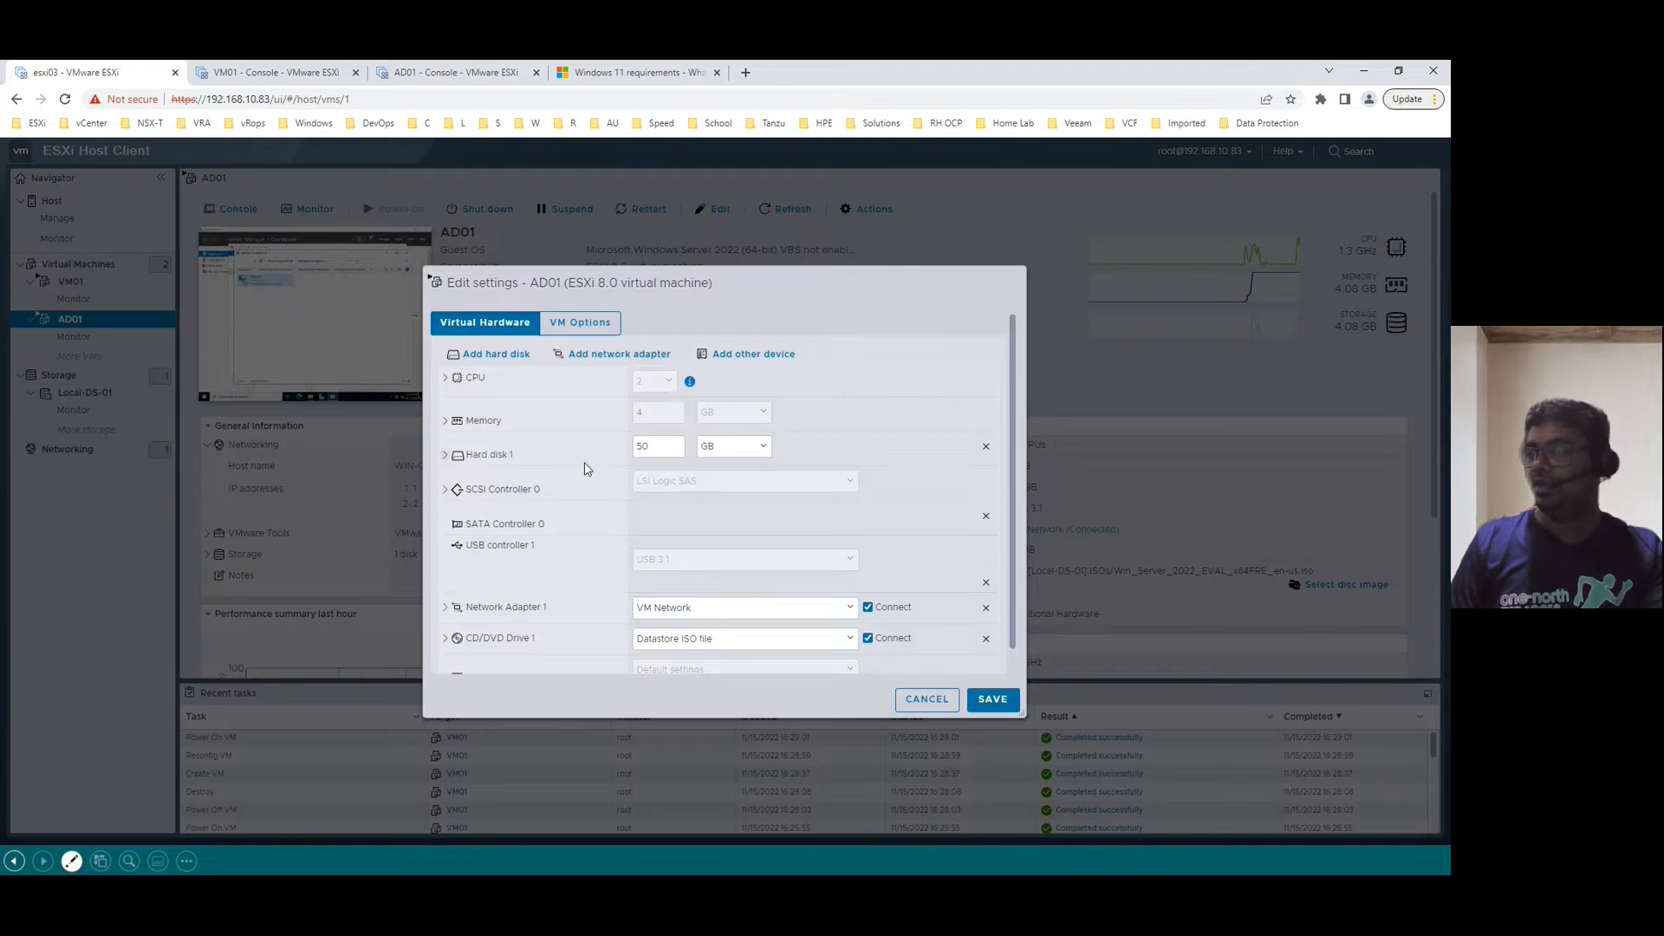
scroll(554, 535, down, 2)
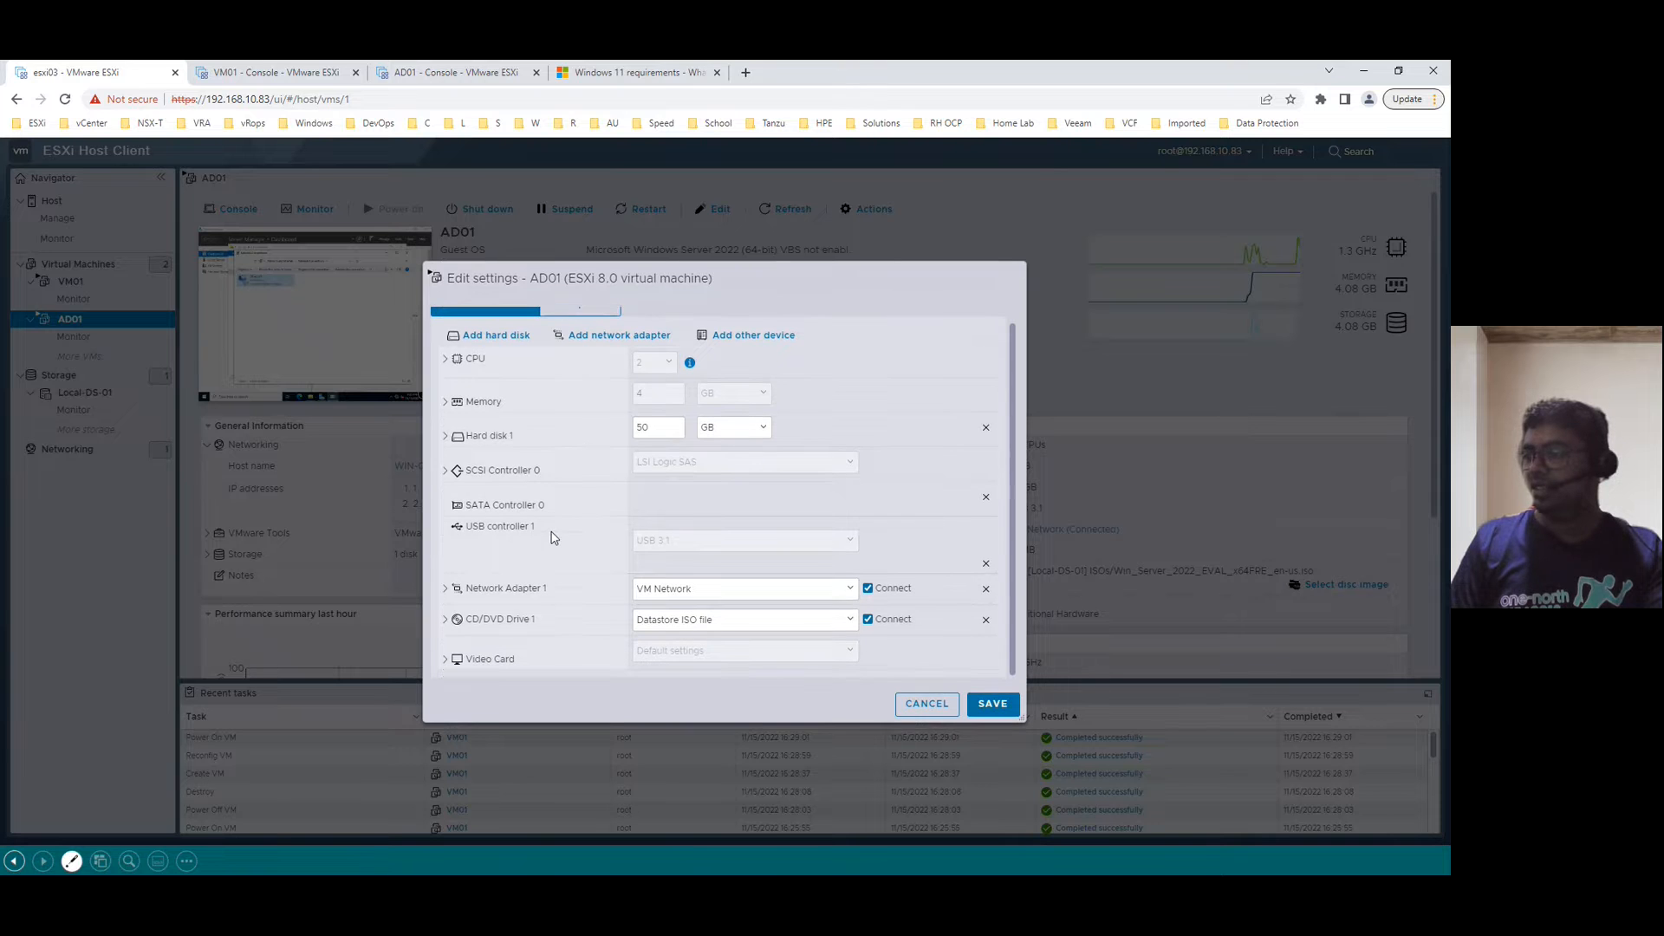
click(447, 589)
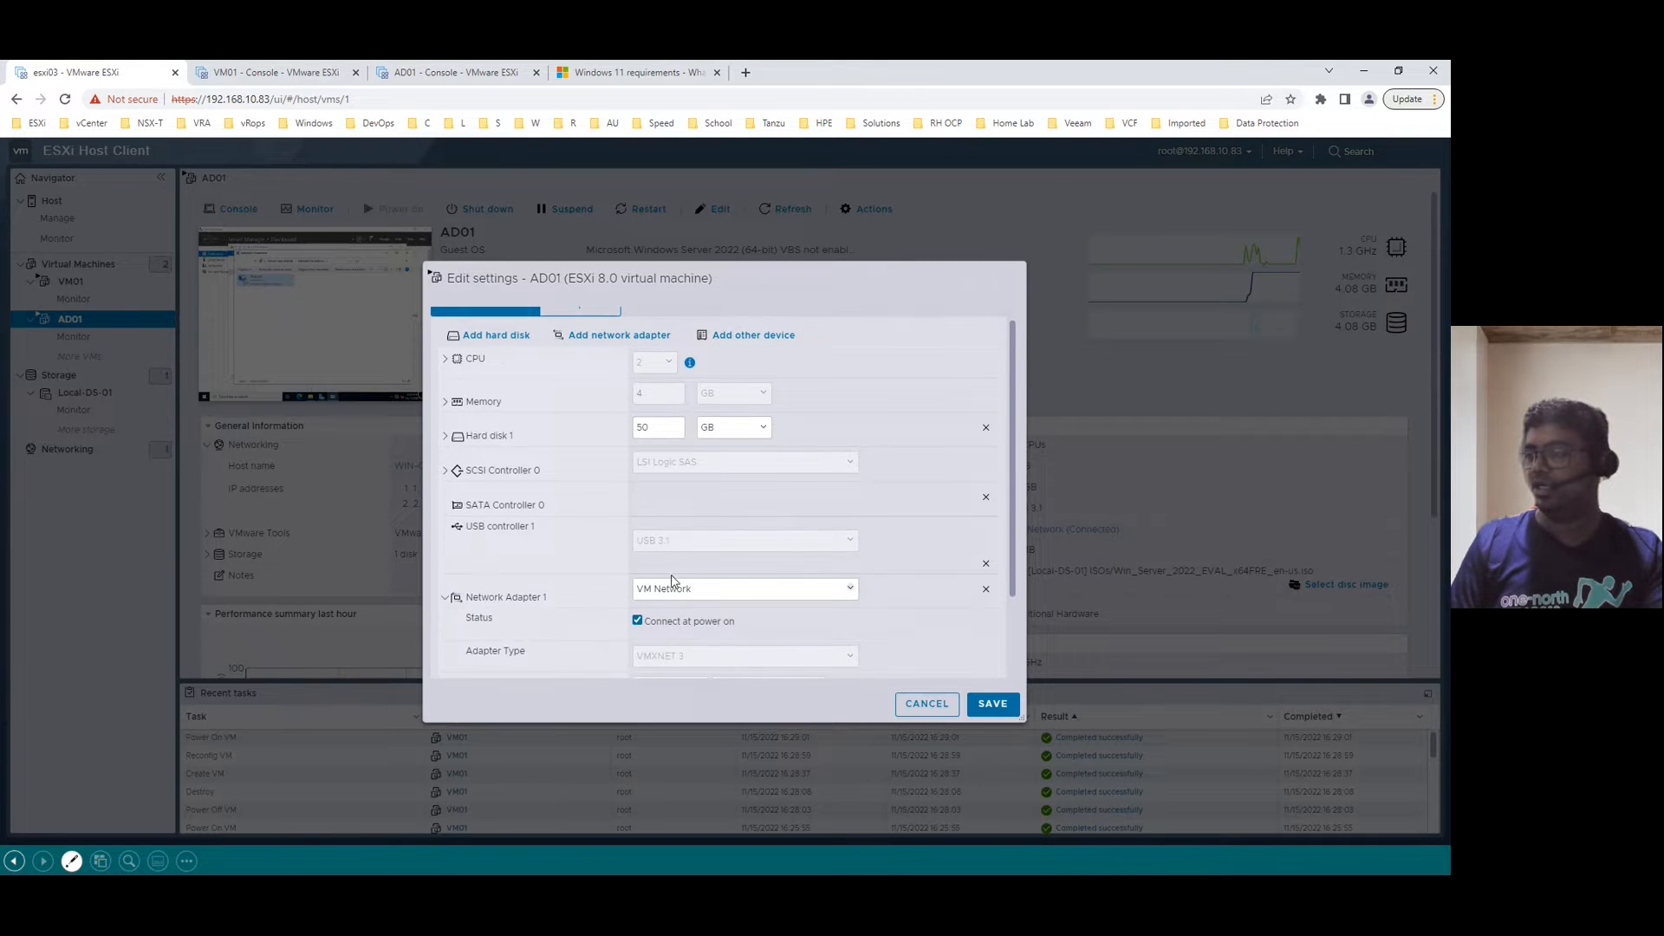
click(696, 592)
click(699, 598)
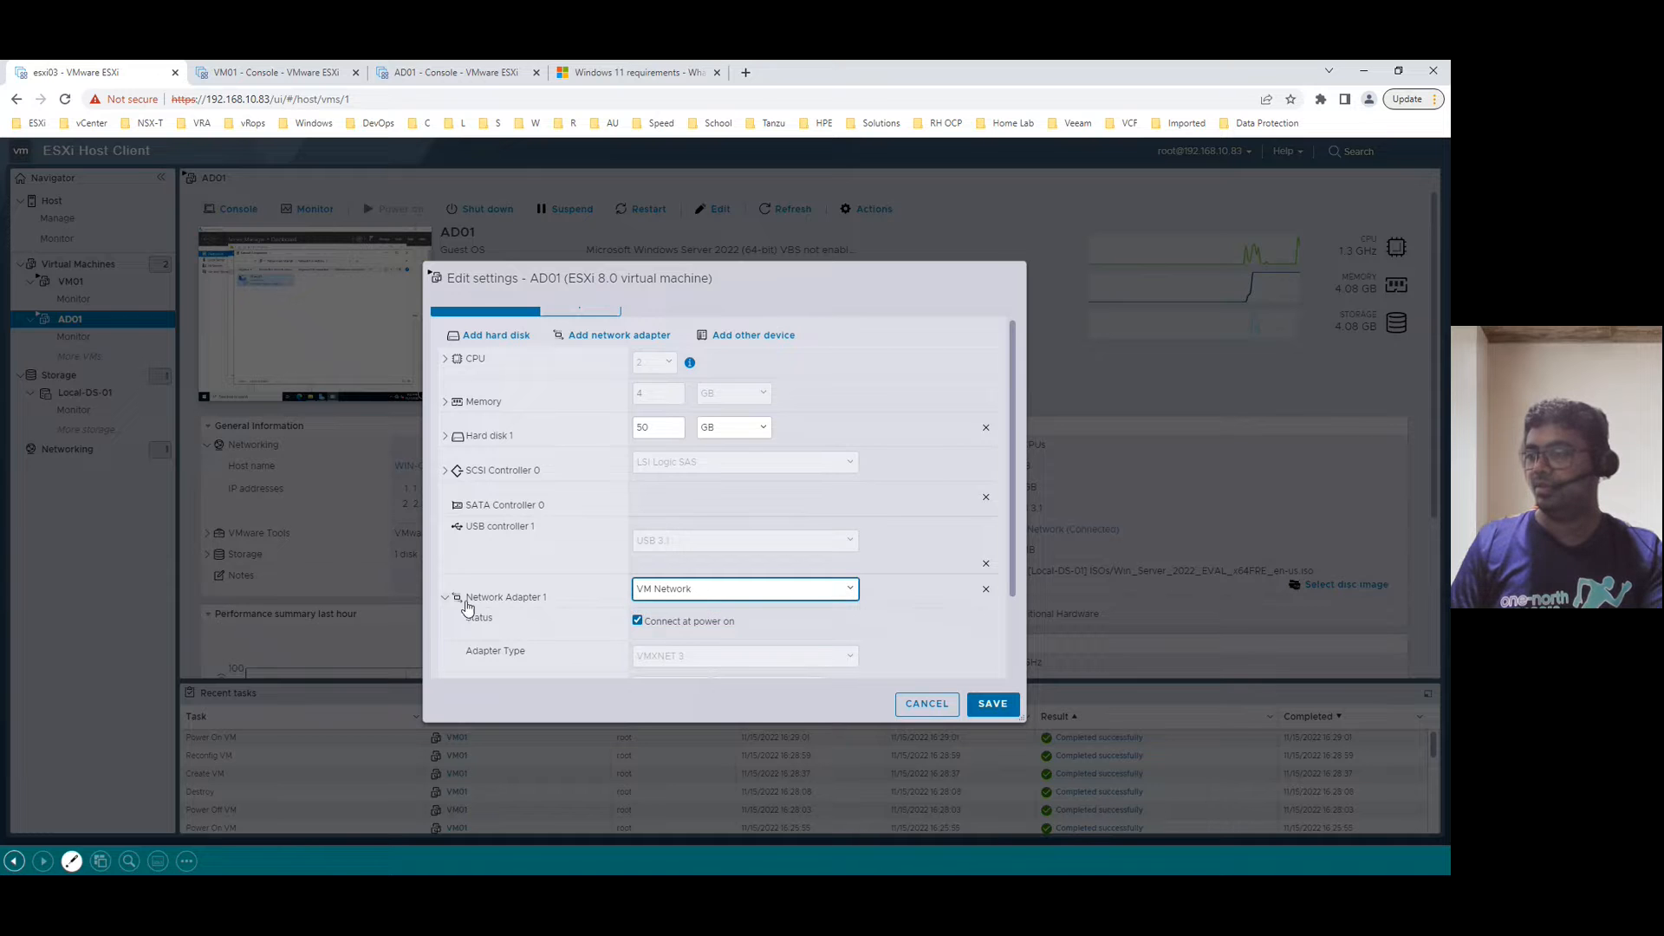
- Untick Connect on CD/DVD Drive 1, save, and return to the console's Network Connections
scroll(531, 607, down, 1)
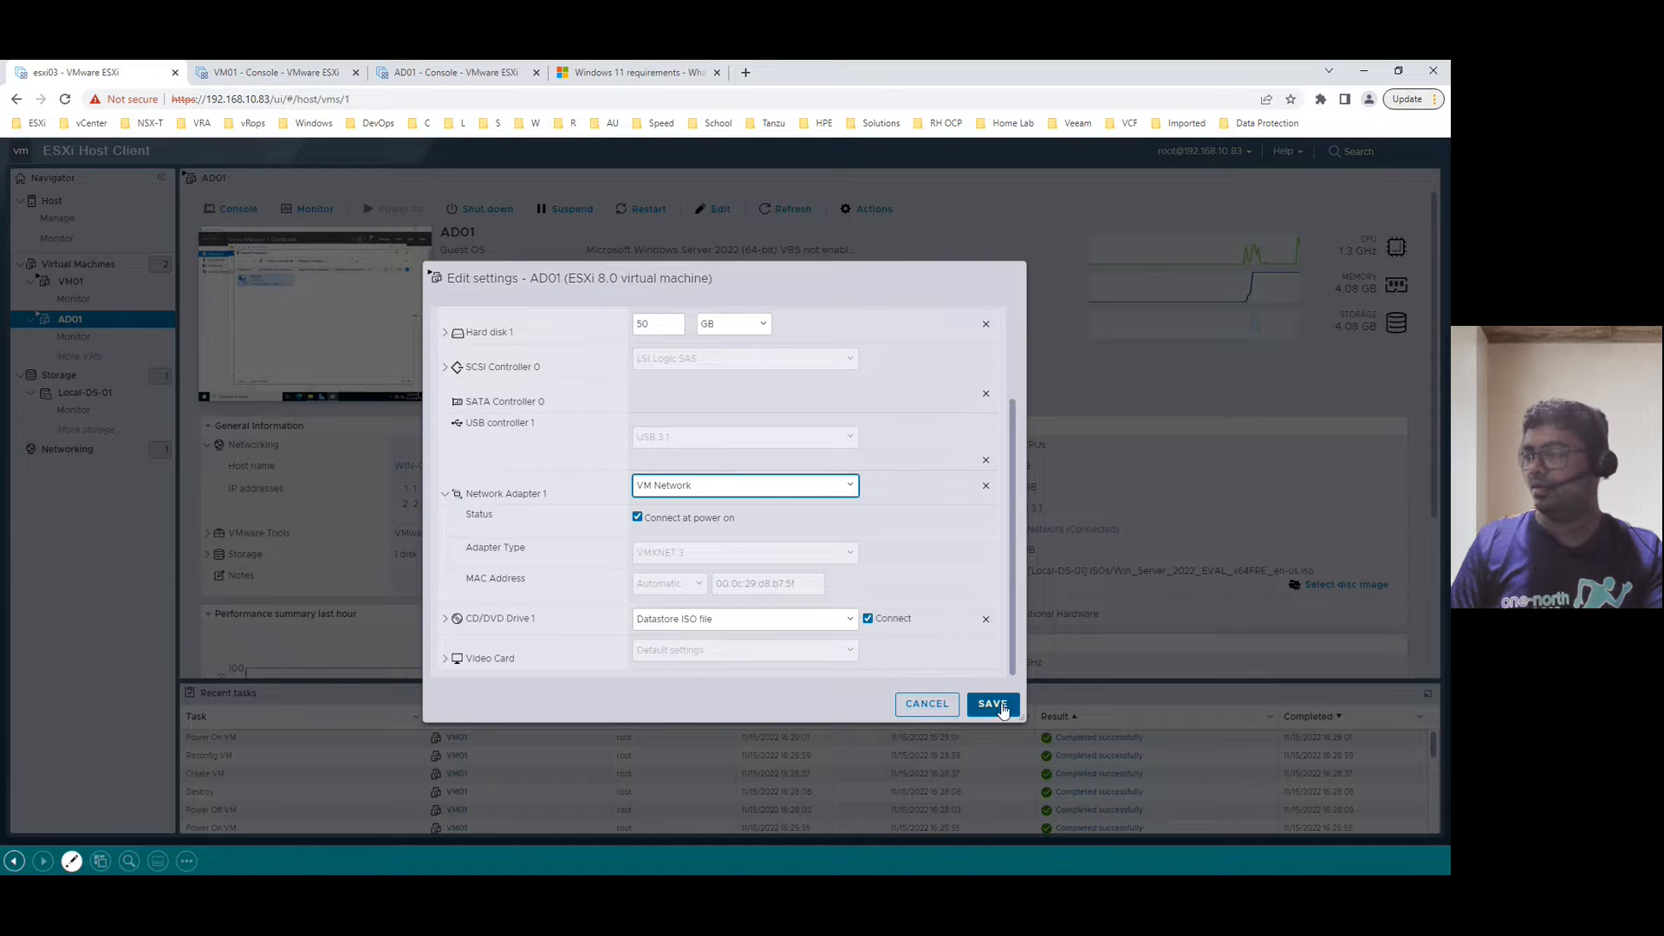
click(868, 618)
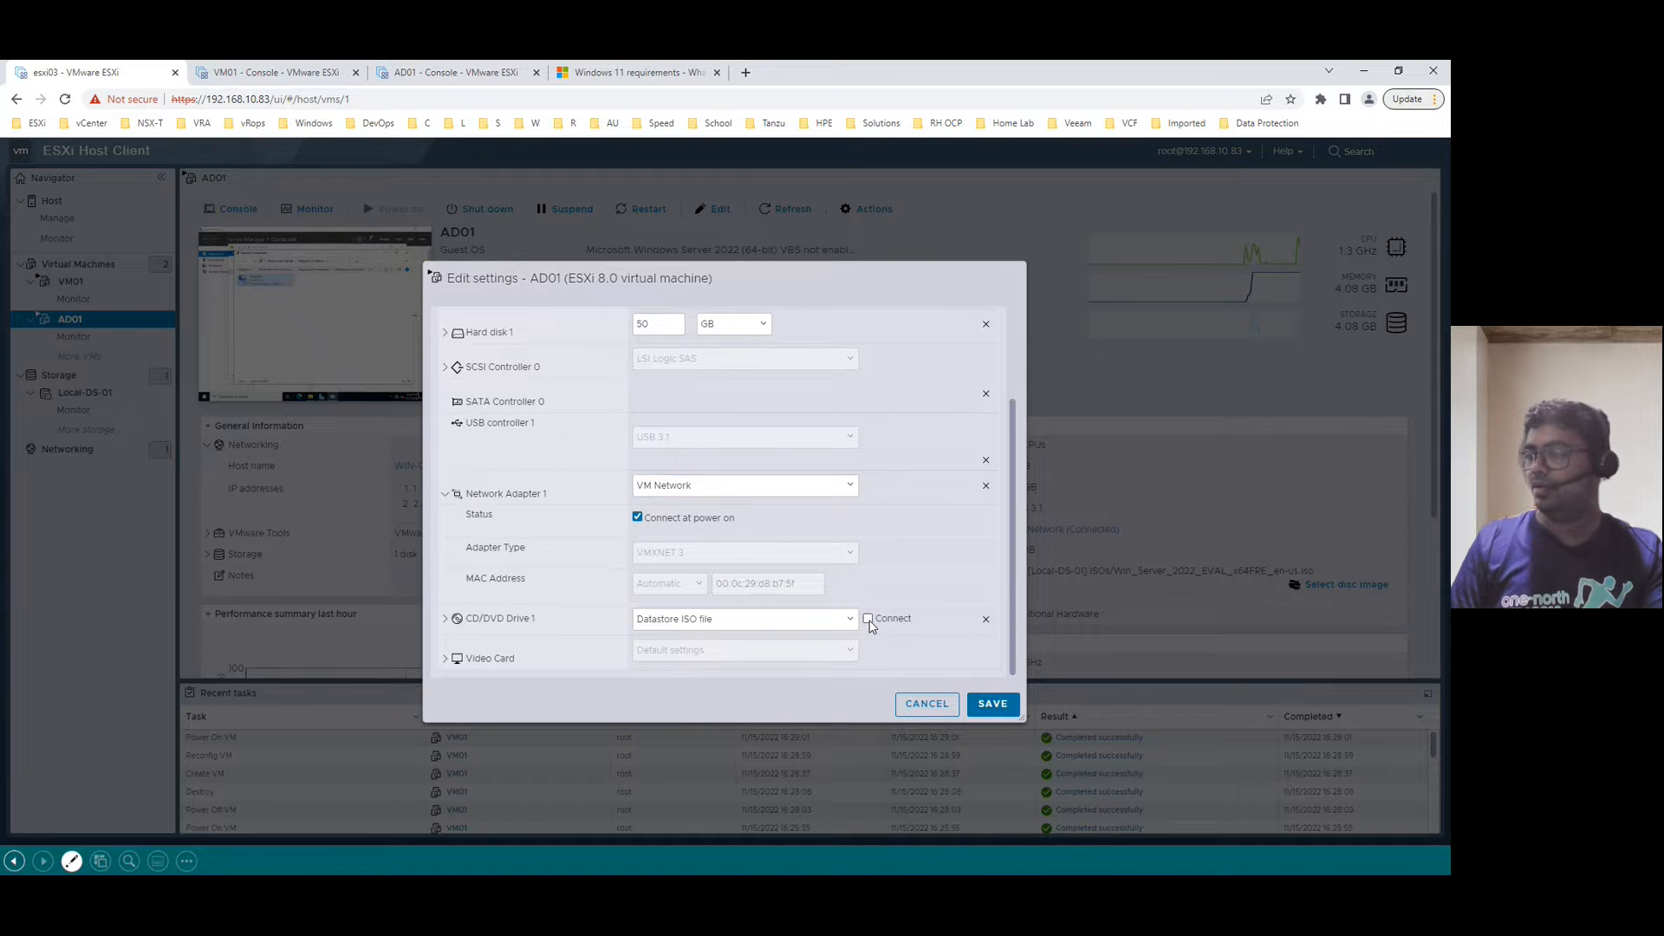
click(445, 618)
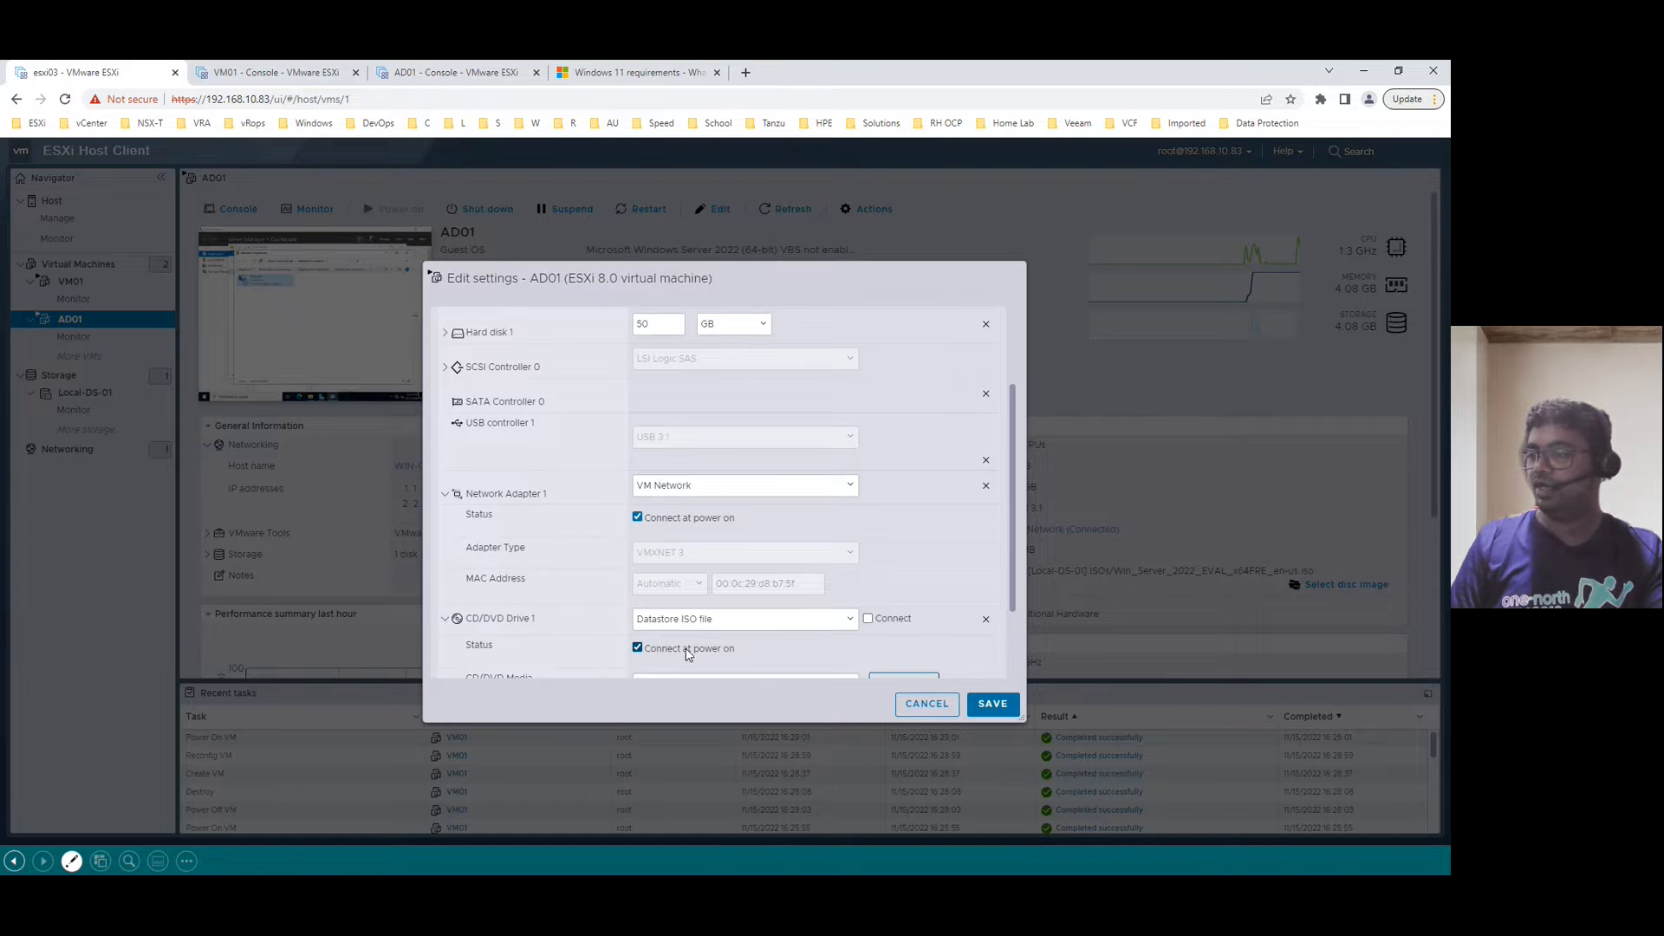
click(992, 703)
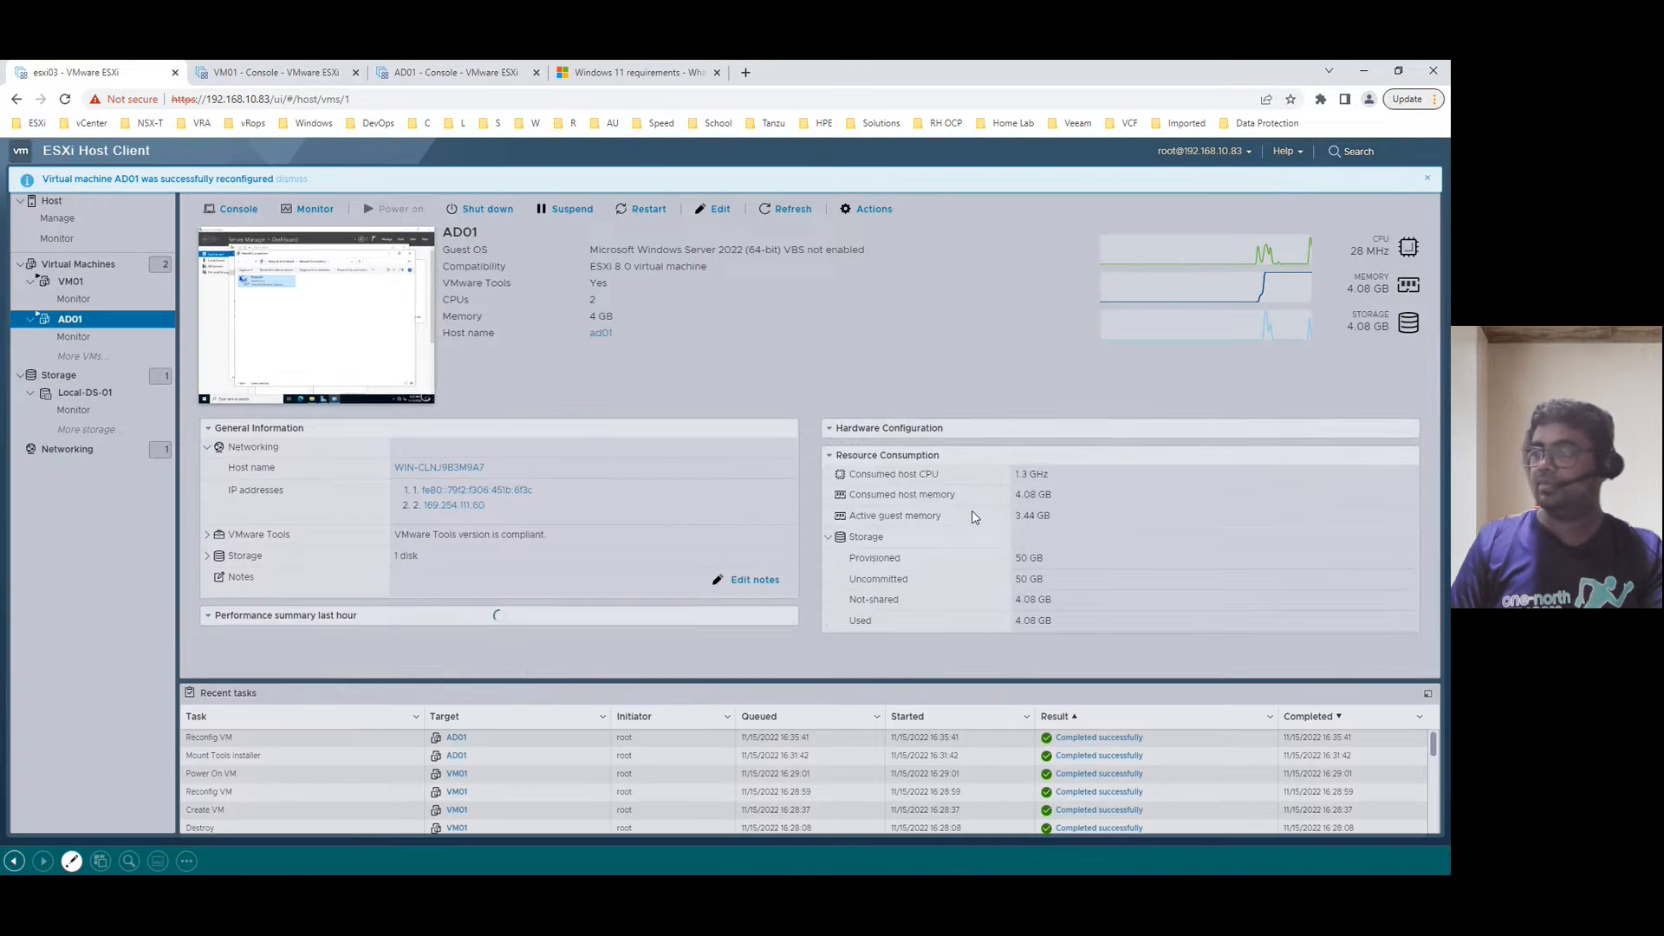
click(468, 73)
click(546, 465)
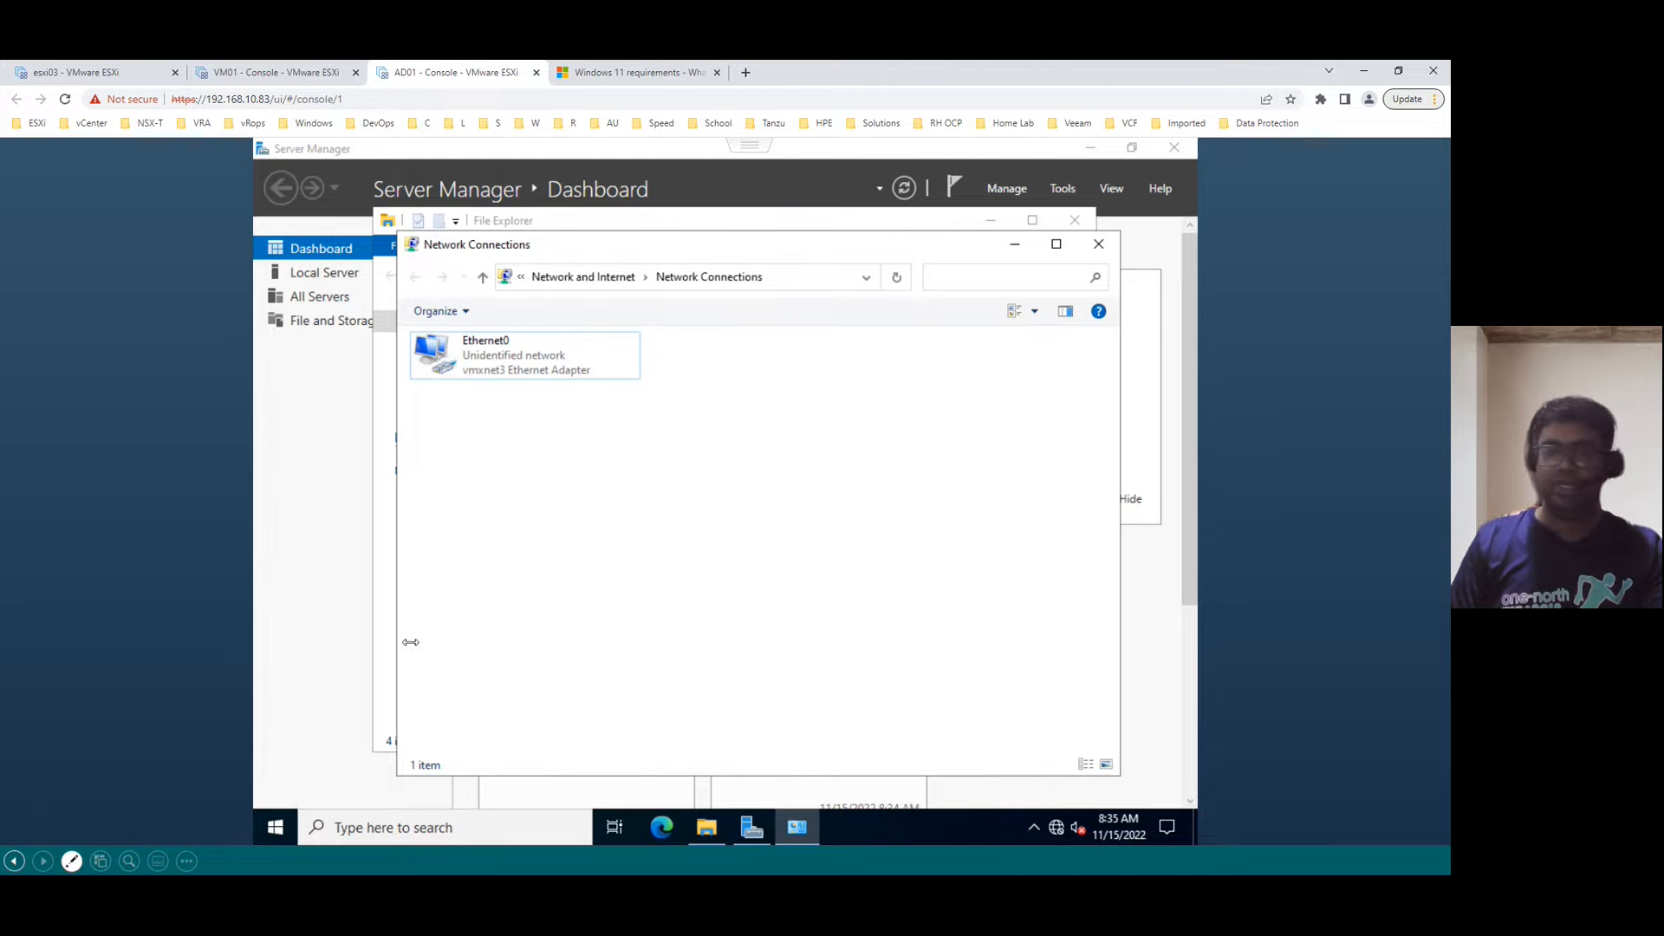
- Reopen Ethernet0's IPv4 properties to verify static address 192.168.10.53, then close them
right_click(515, 362)
click(583, 537)
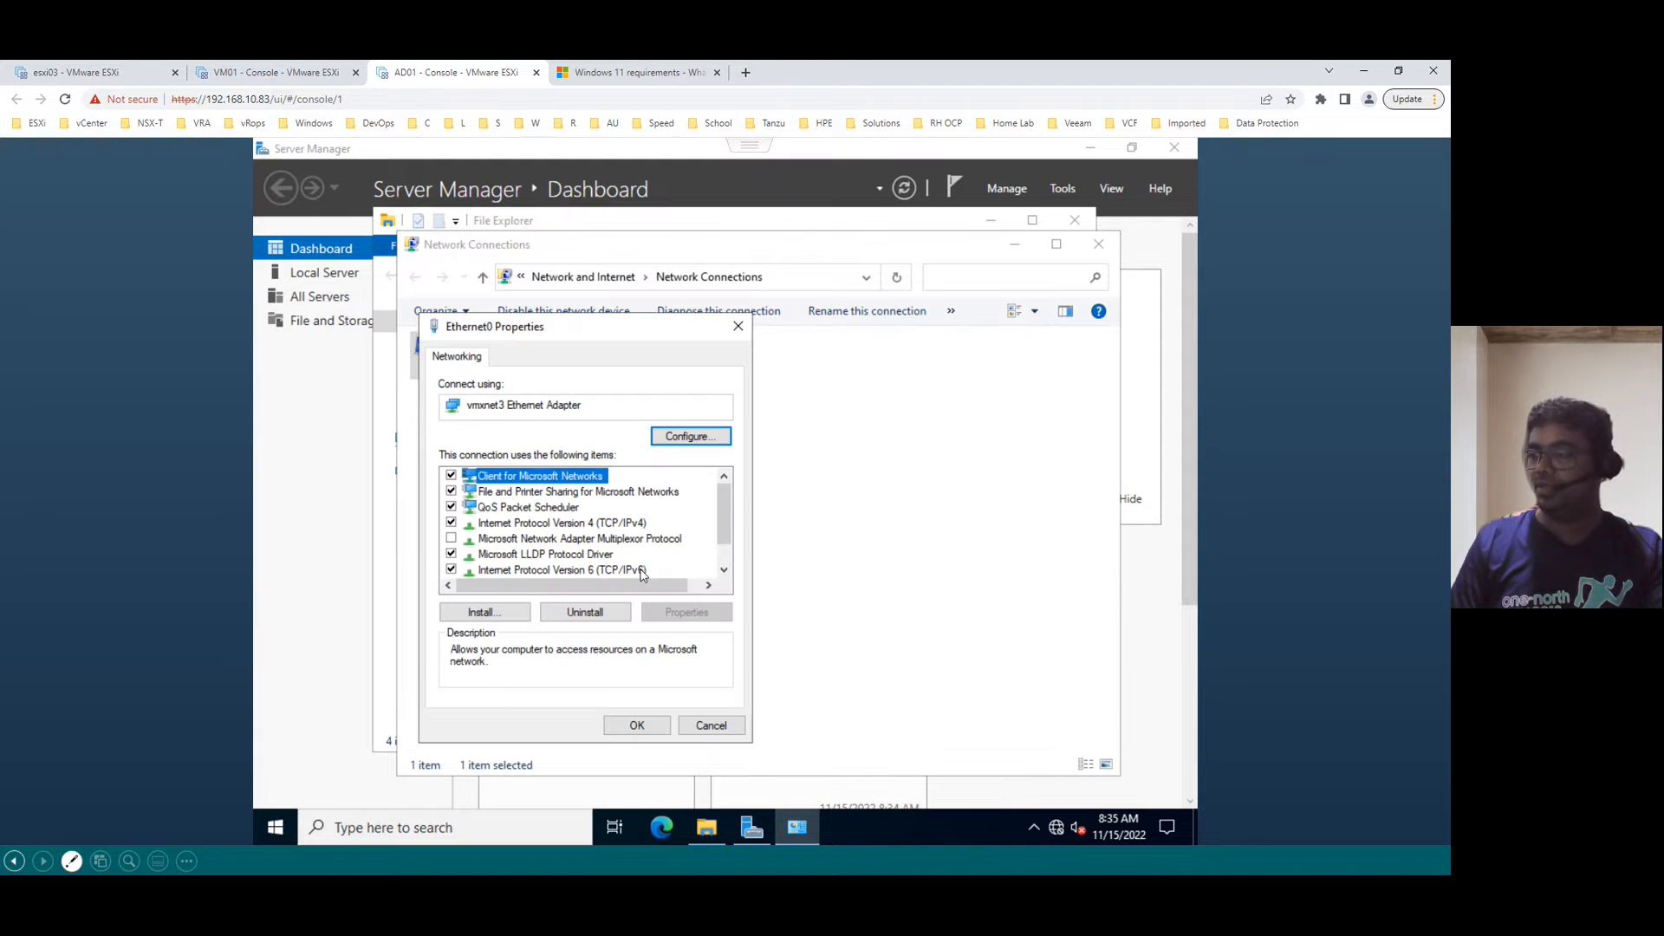
click(639, 526)
click(686, 612)
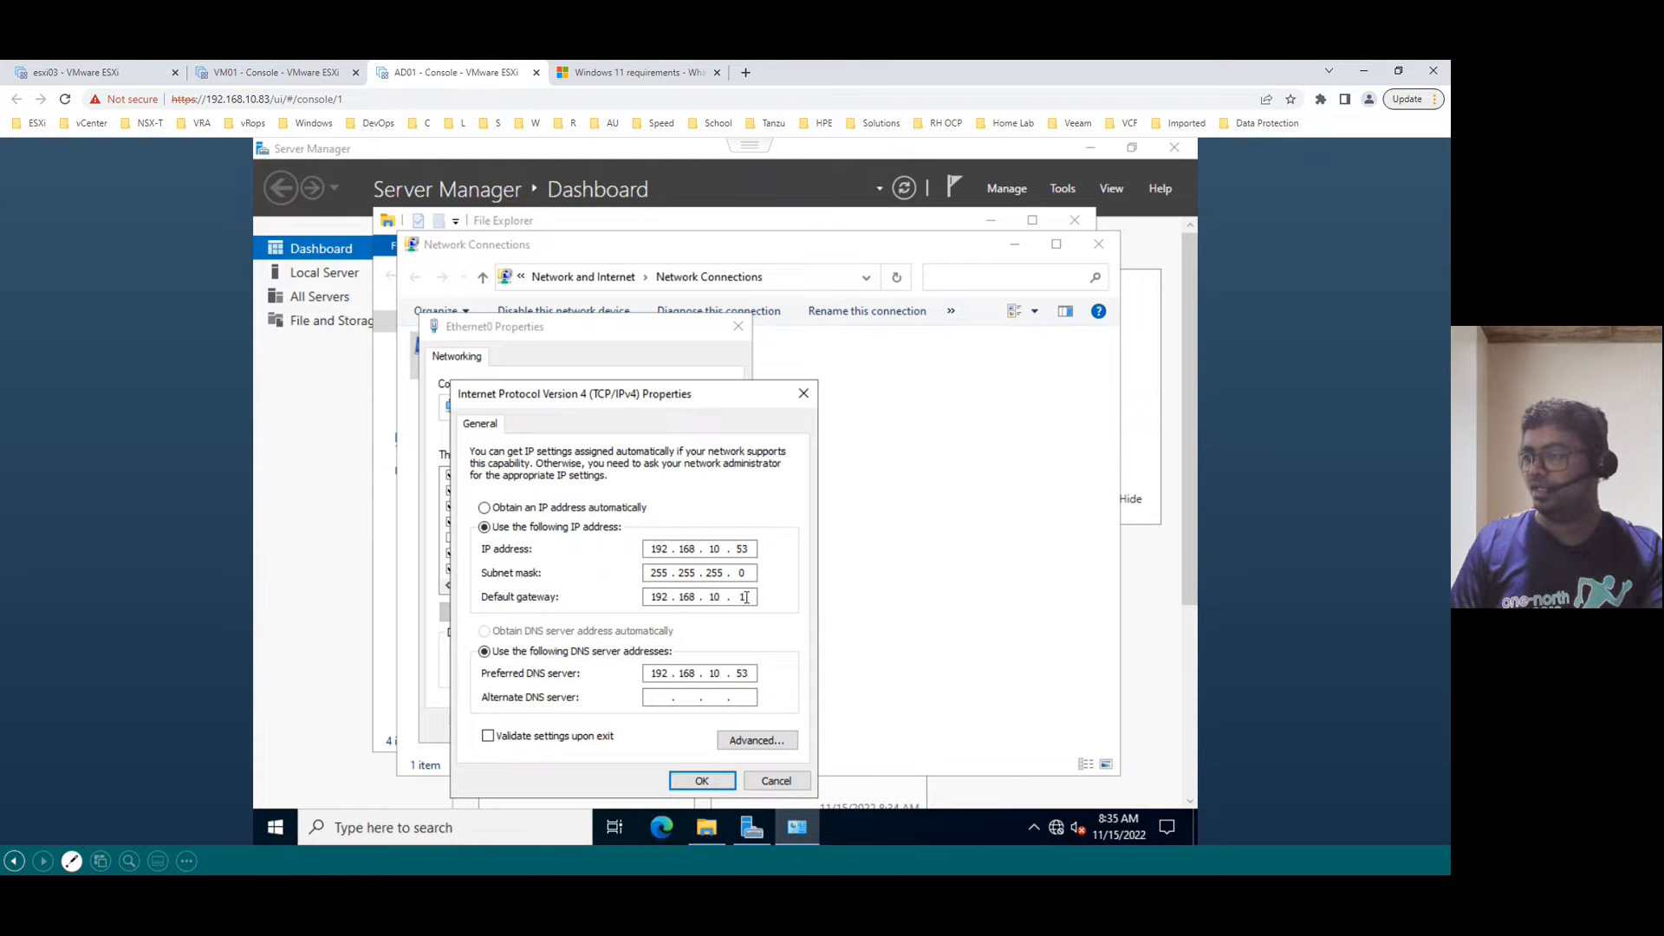
click(695, 783)
click(649, 730)
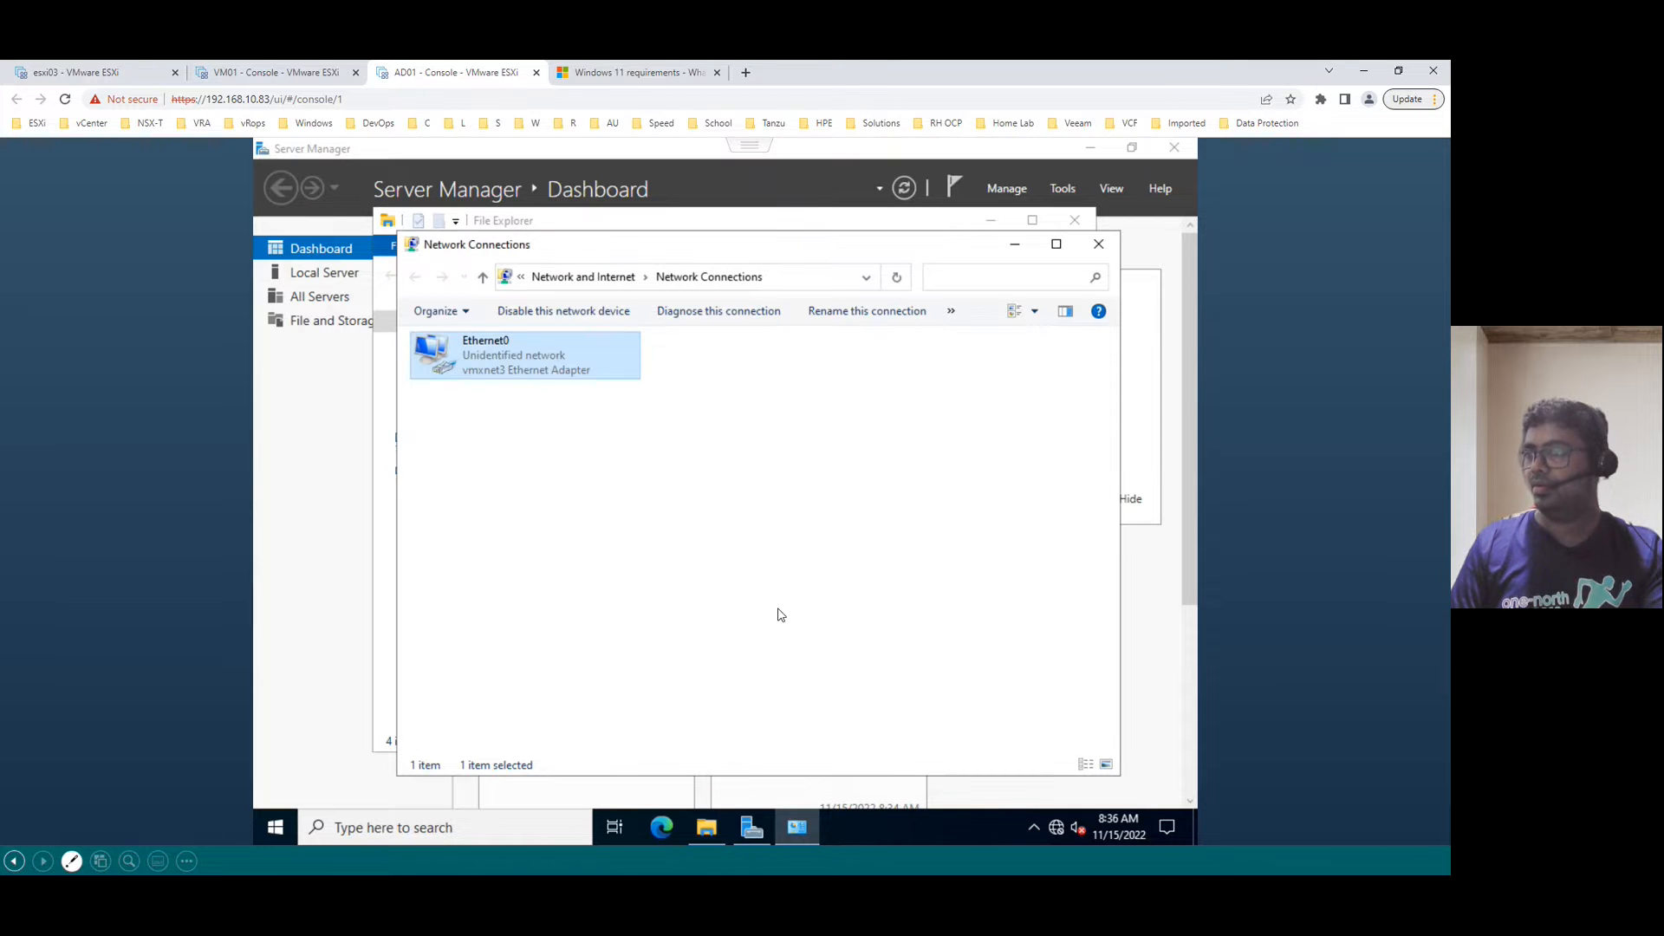
- Close Network Connections and File Explorer, minimize Server Manager, and reveal checklist step 5, Change the Time Zone
click(1099, 245)
click(1085, 220)
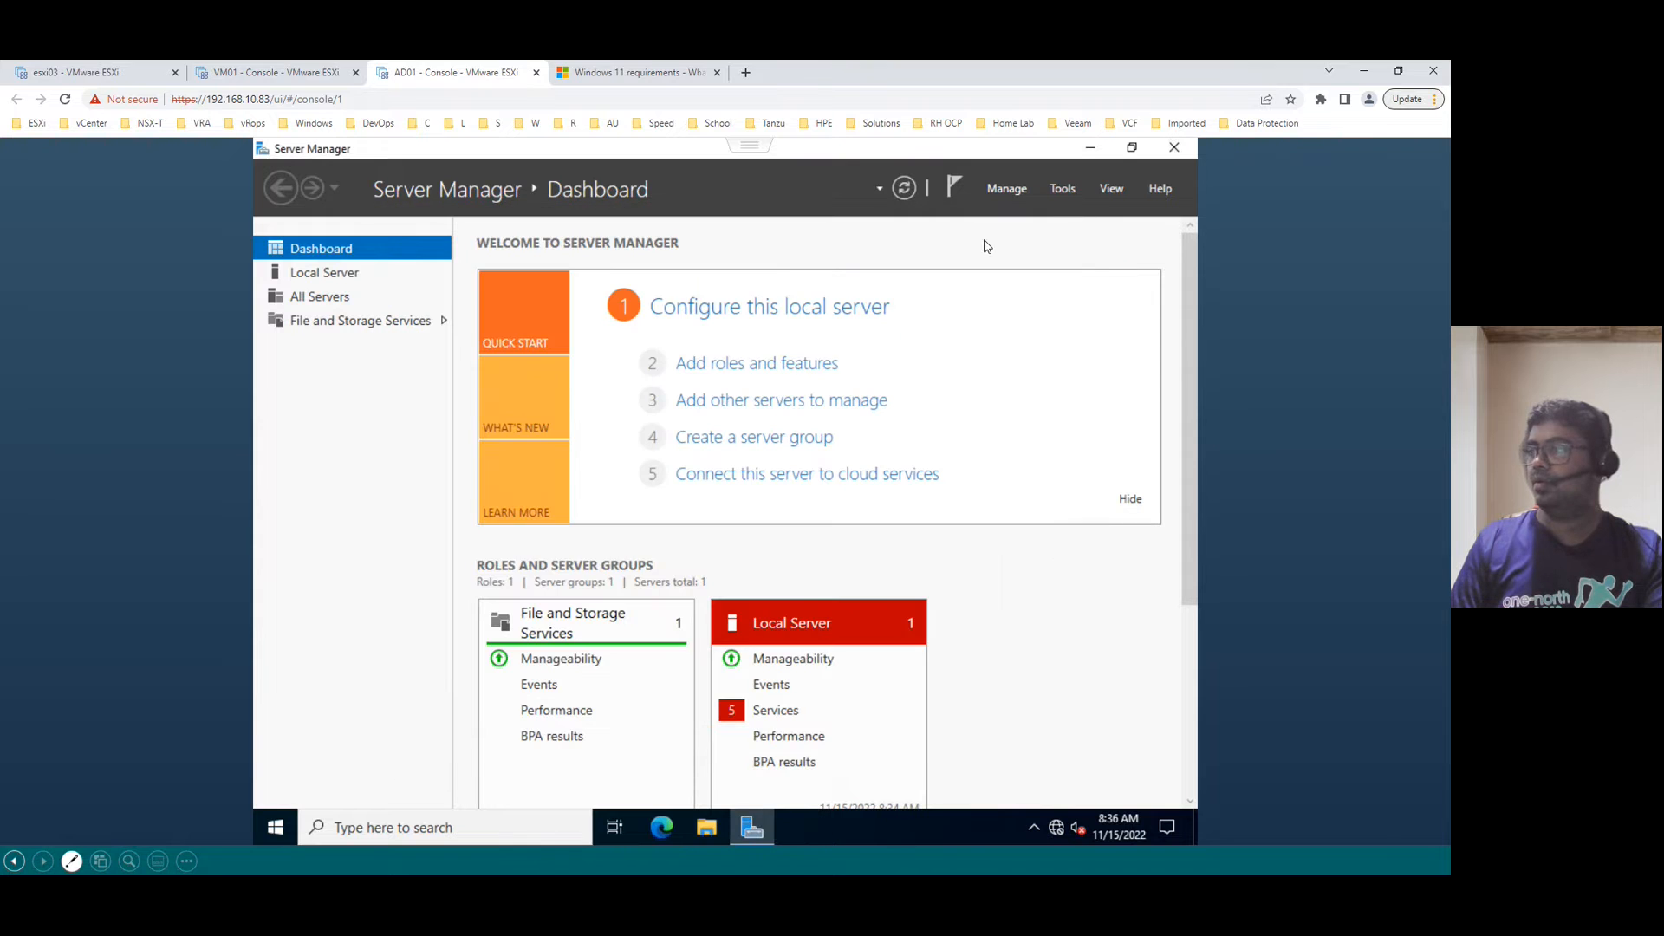
click(1091, 148)
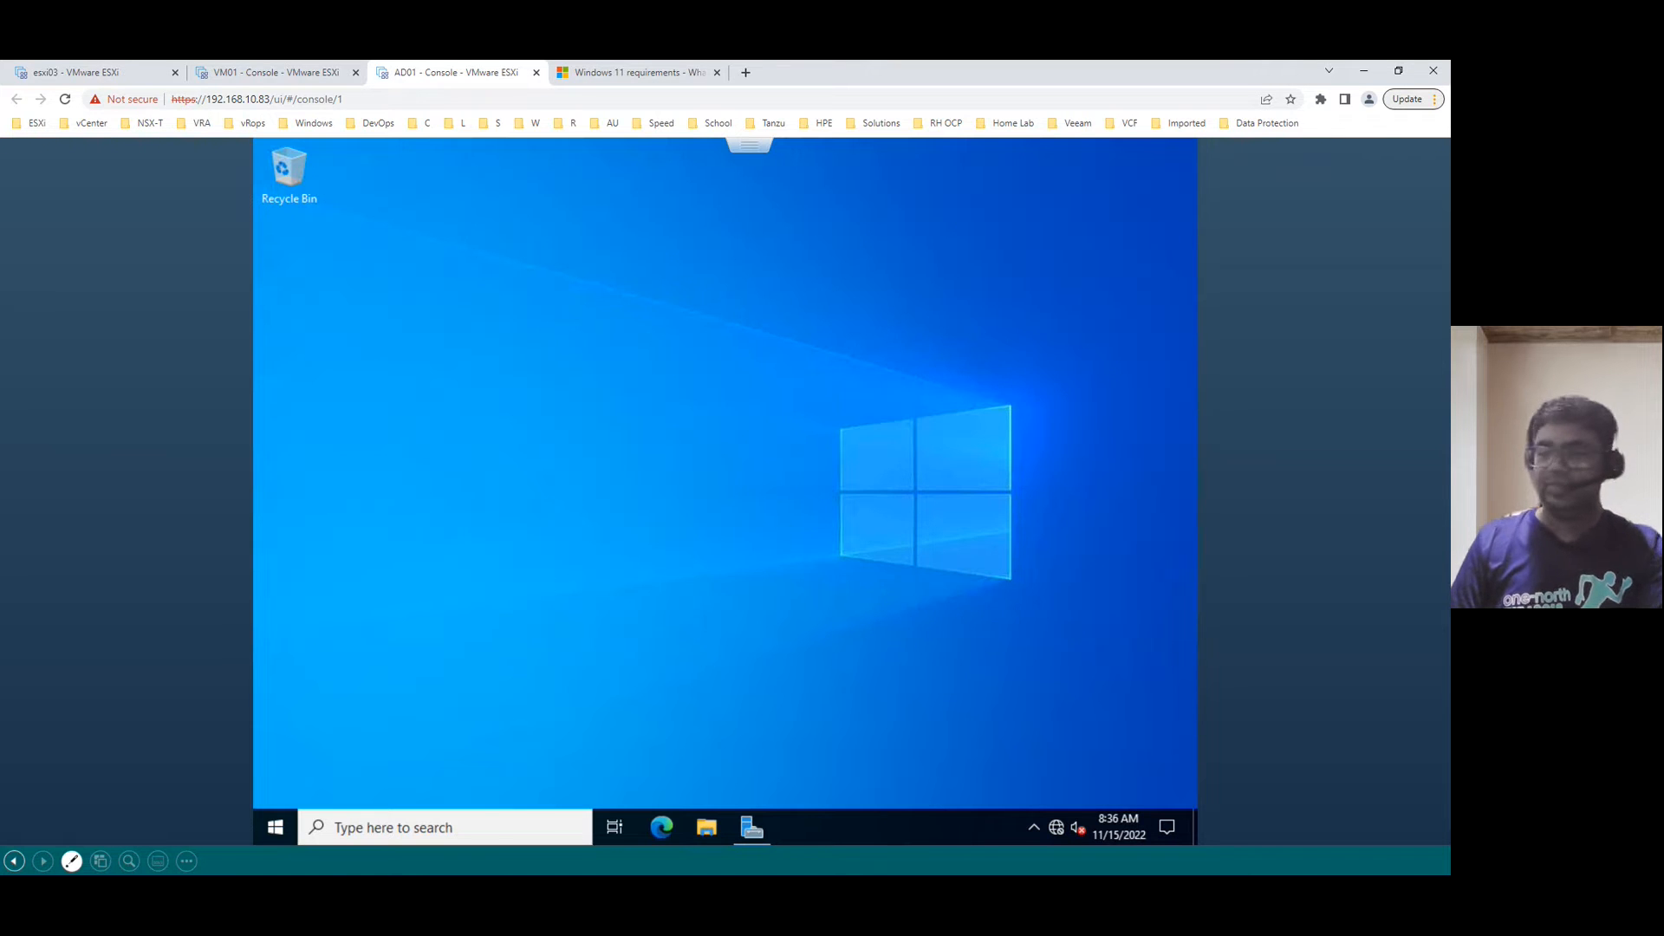
click(260, 861)
key(Right)
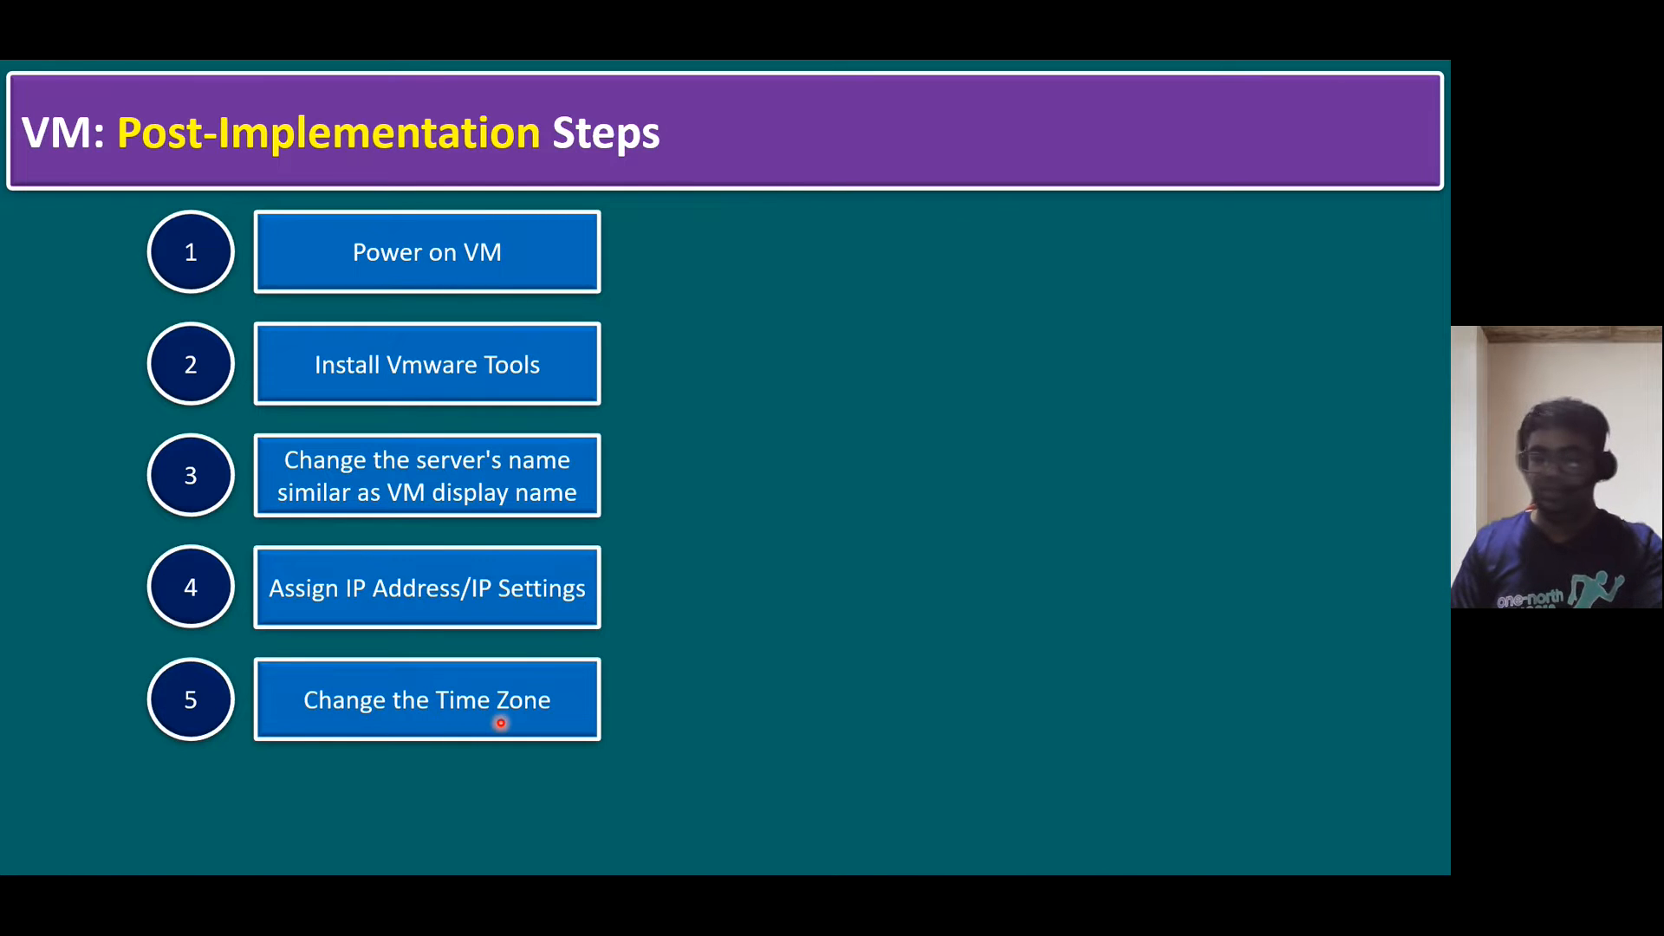
key(alt+Tab)
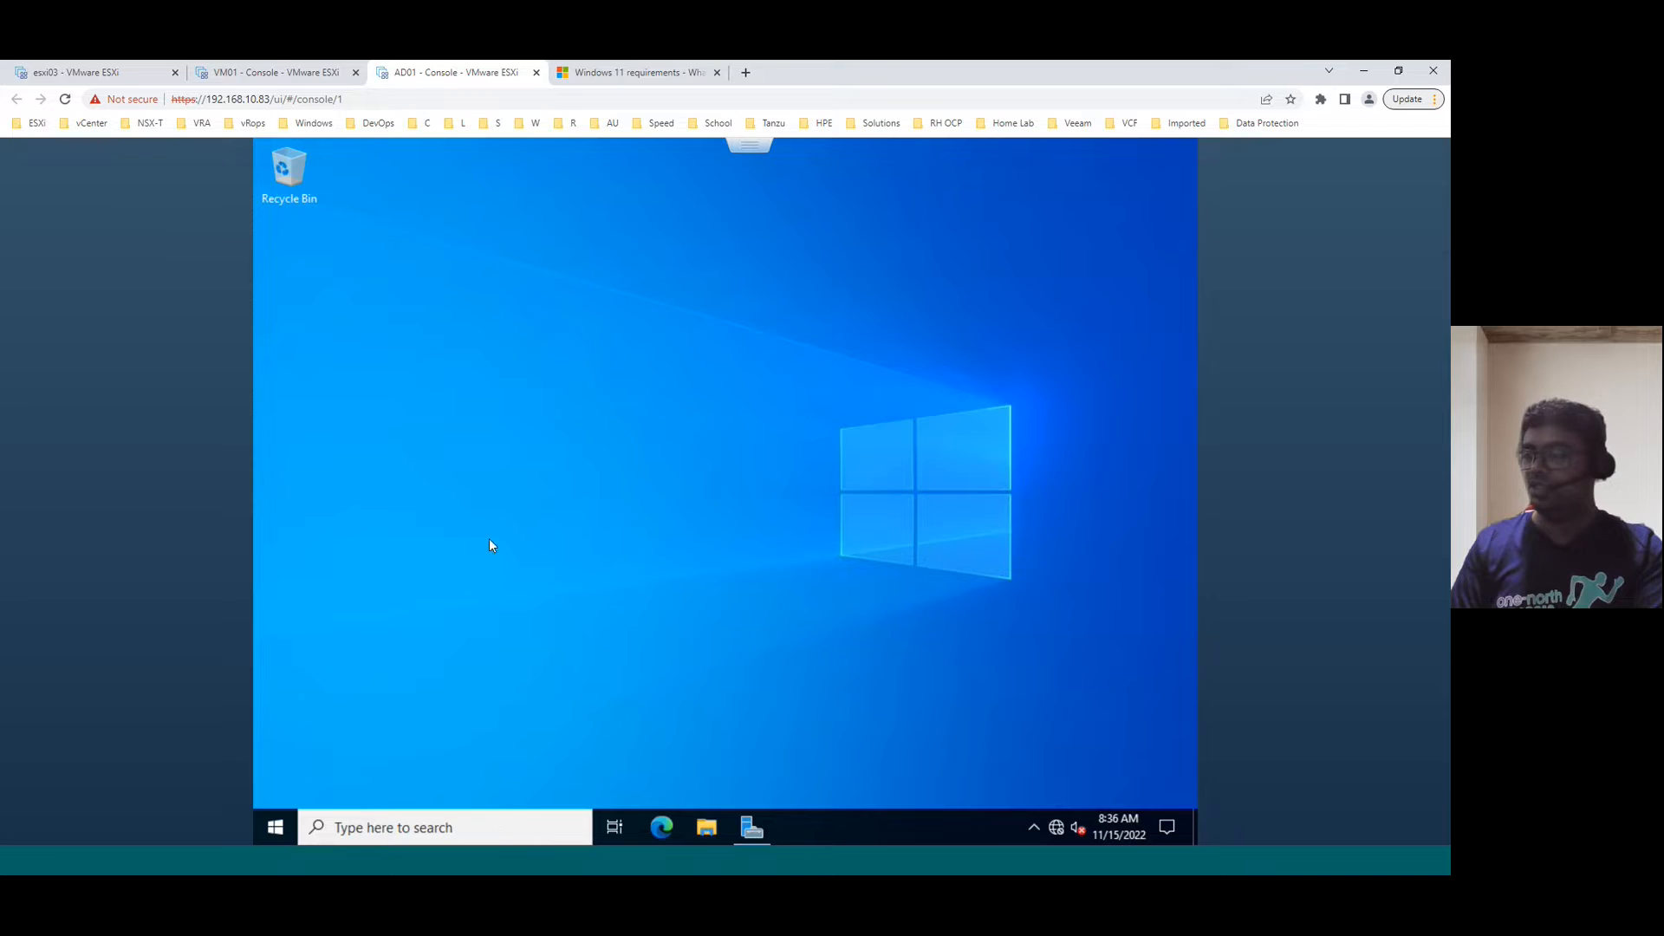
- Change AD01's time zone to (UTC+08:00) Kuala Lumpur, Singapore from the Local Server date and time settings
click(752, 828)
click(316, 272)
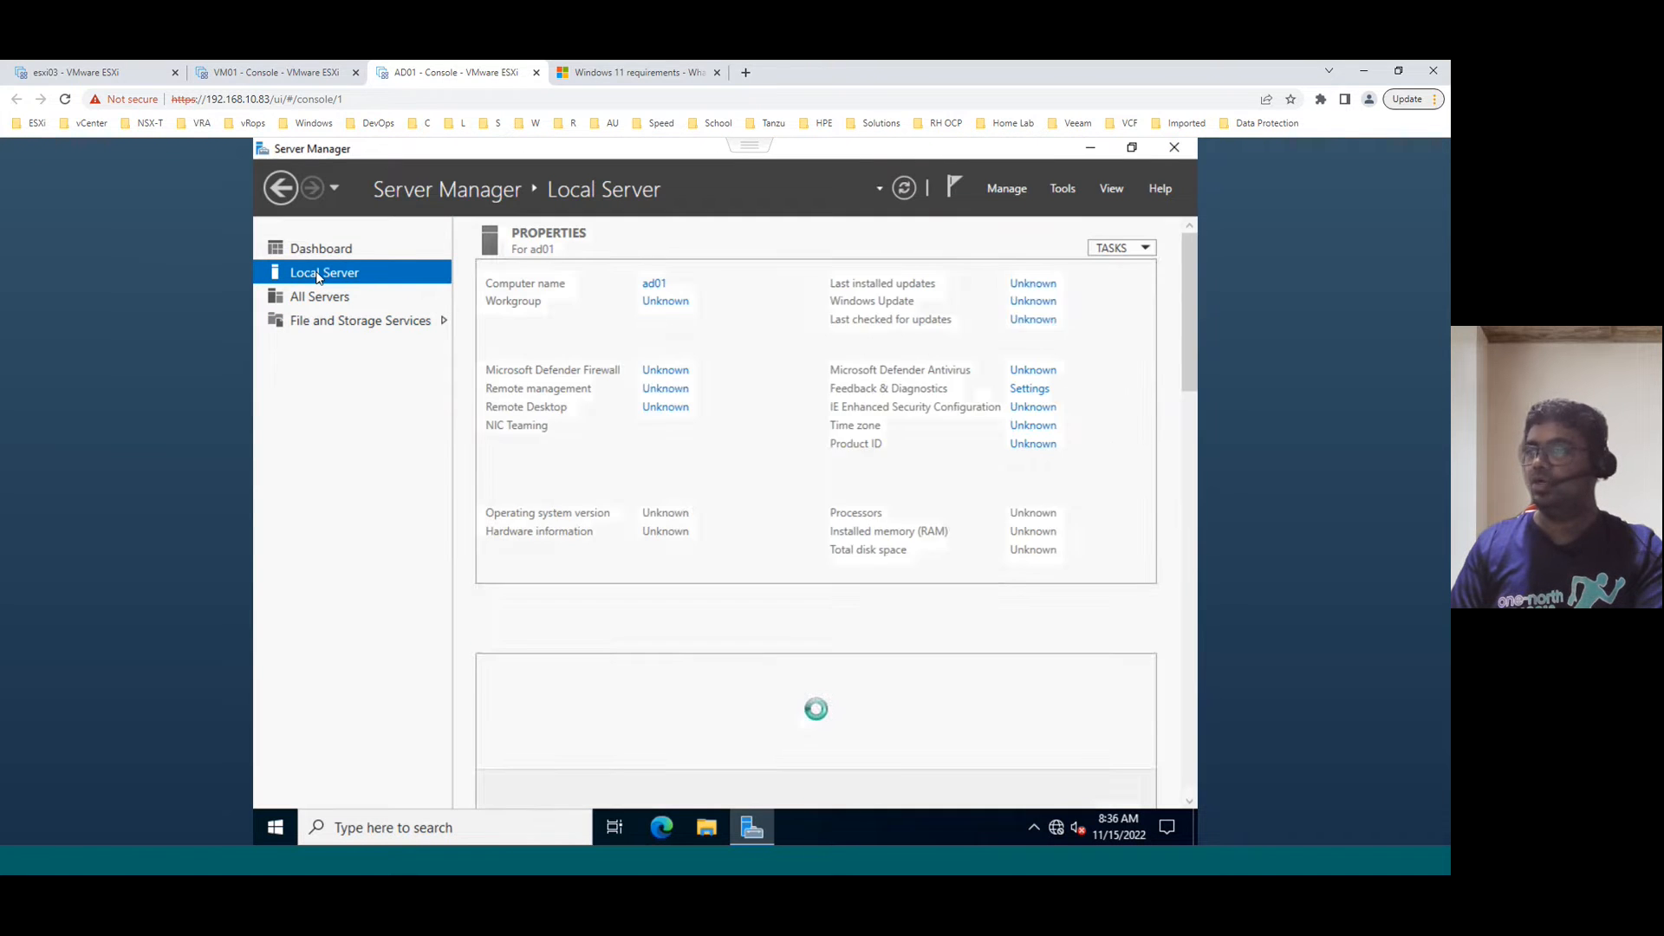
drag(951, 574, 1039, 577)
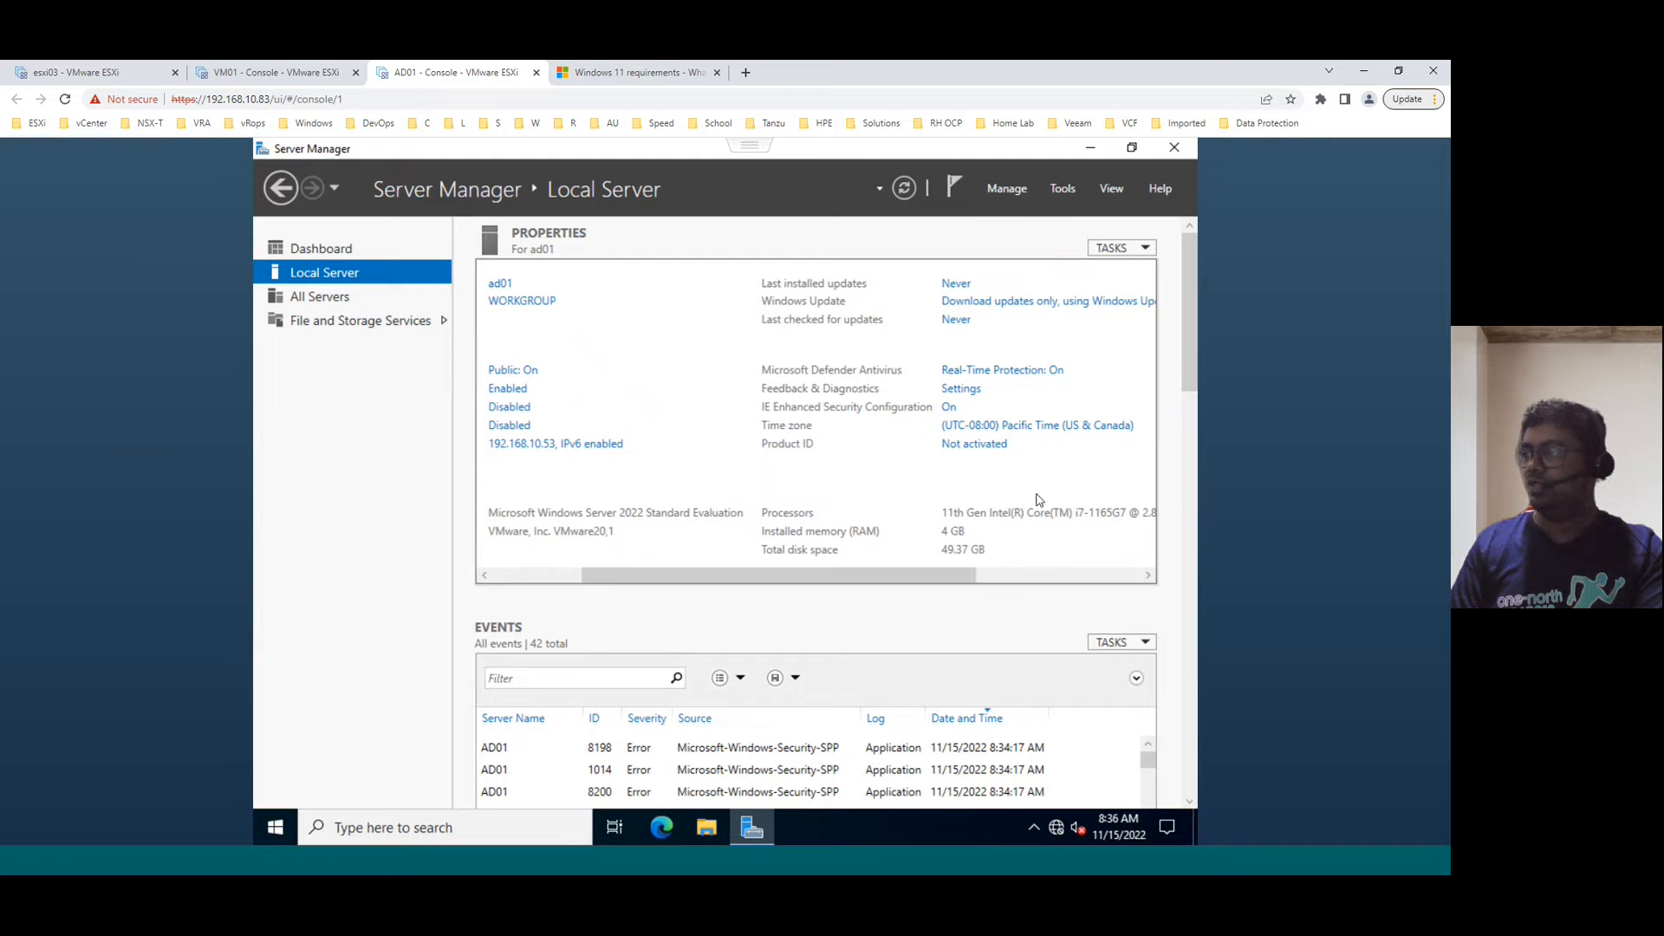
click(1064, 432)
click(659, 503)
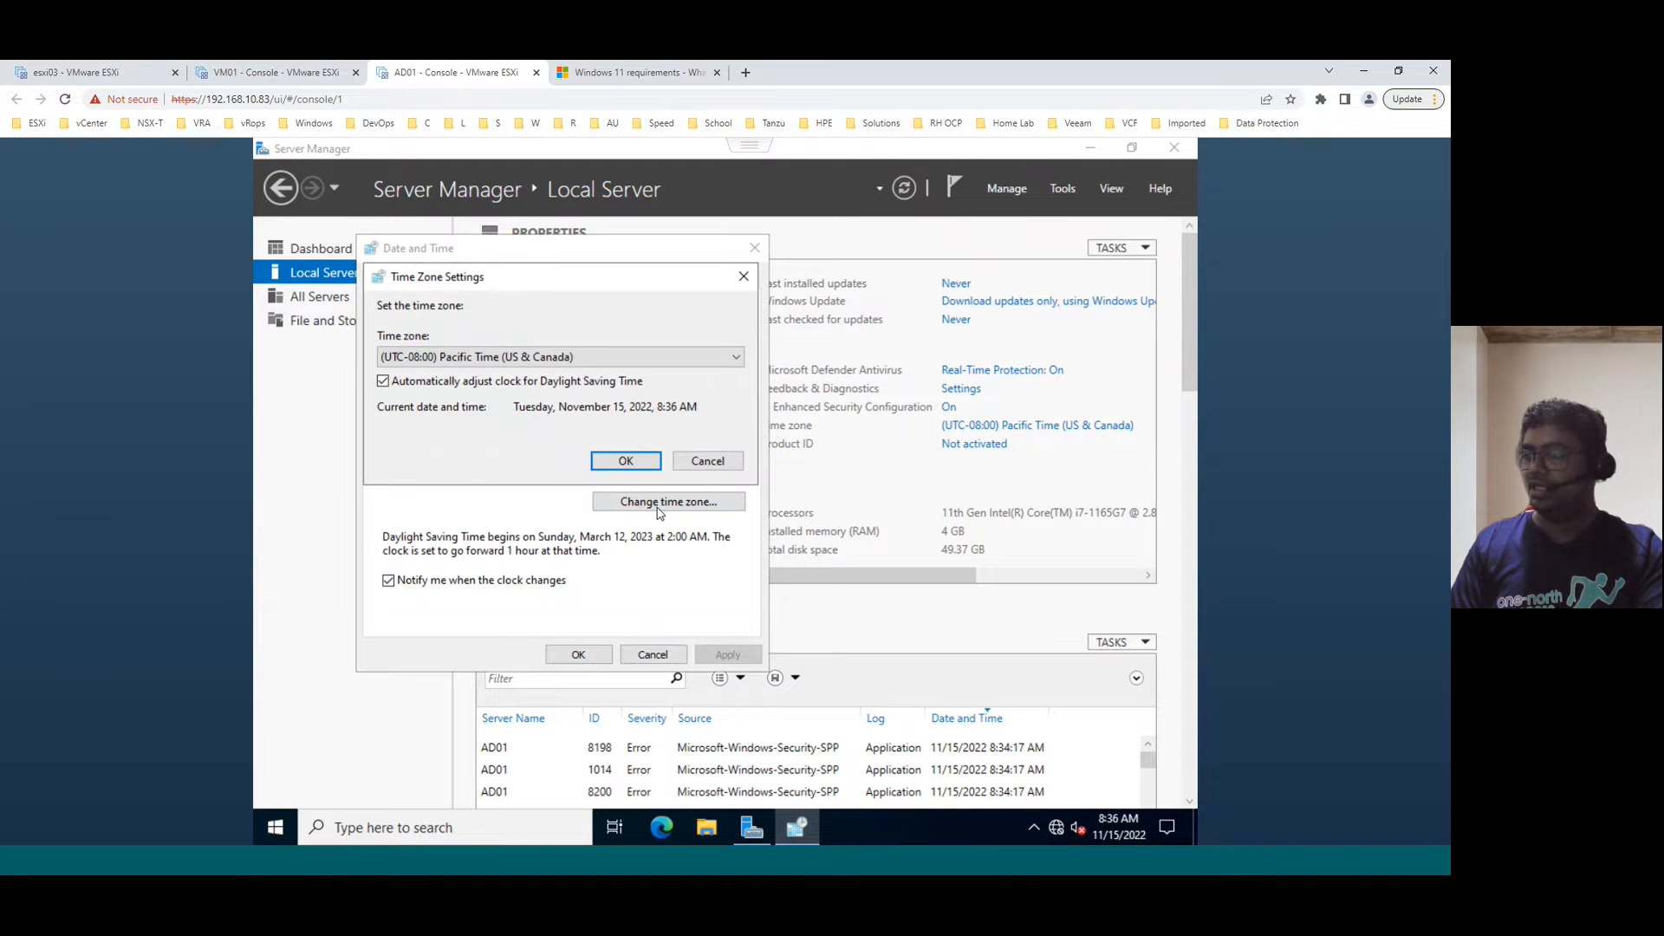
click(564, 356)
scroll(535, 595, down, 14)
scroll(535, 595, down, 14)
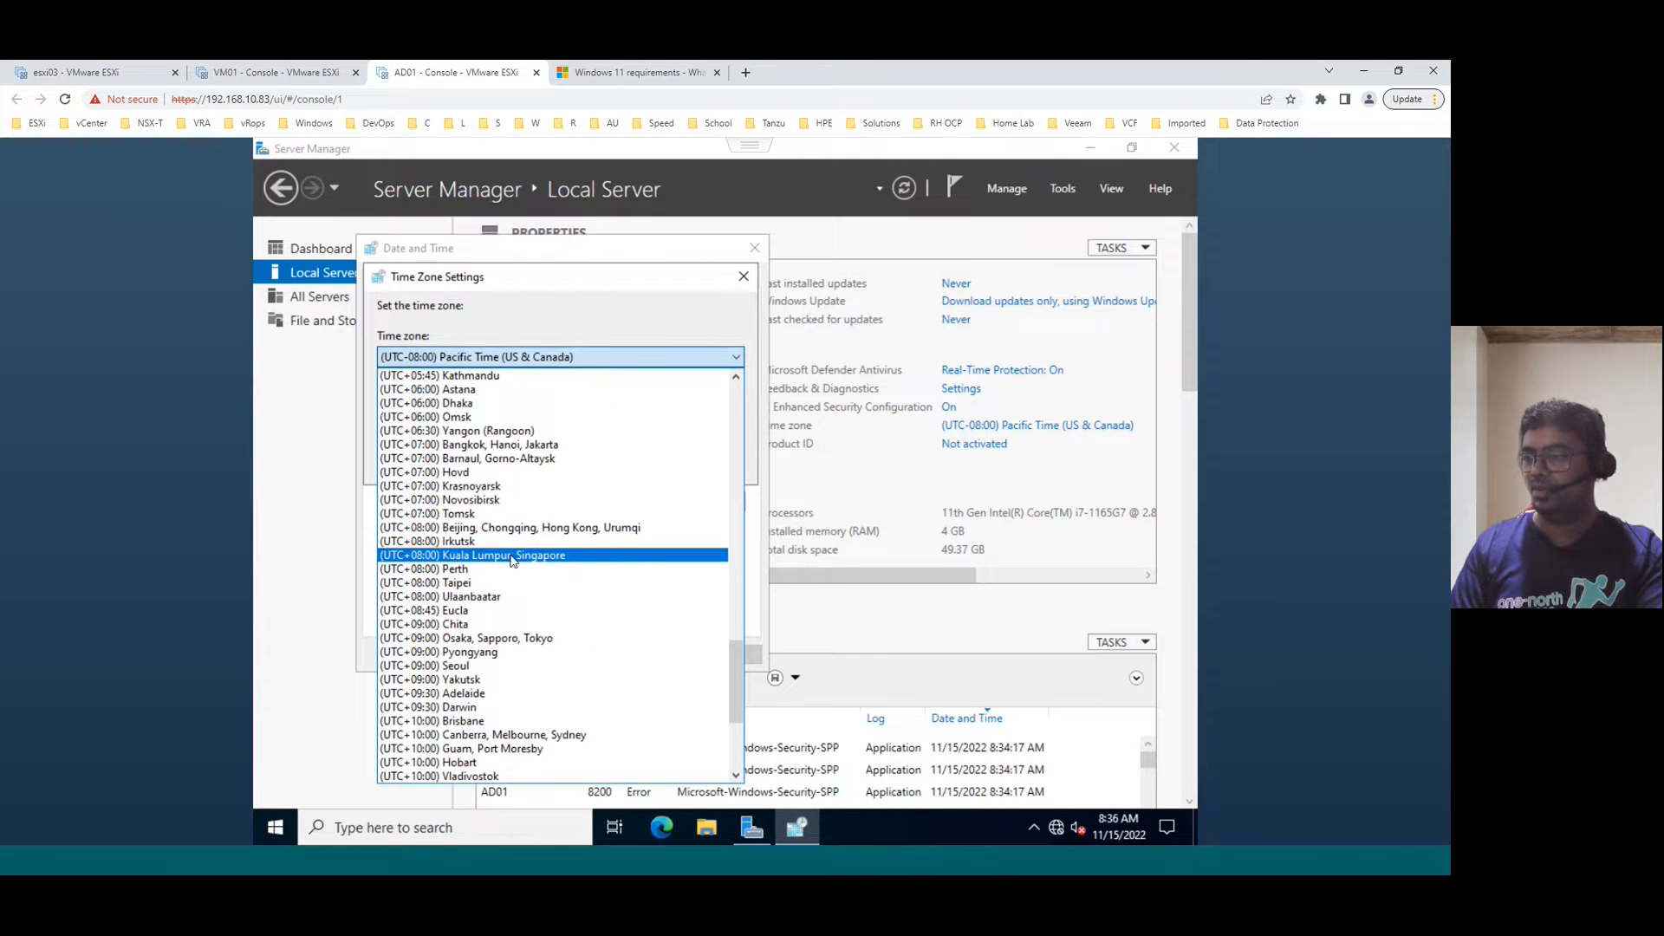
click(511, 555)
click(626, 462)
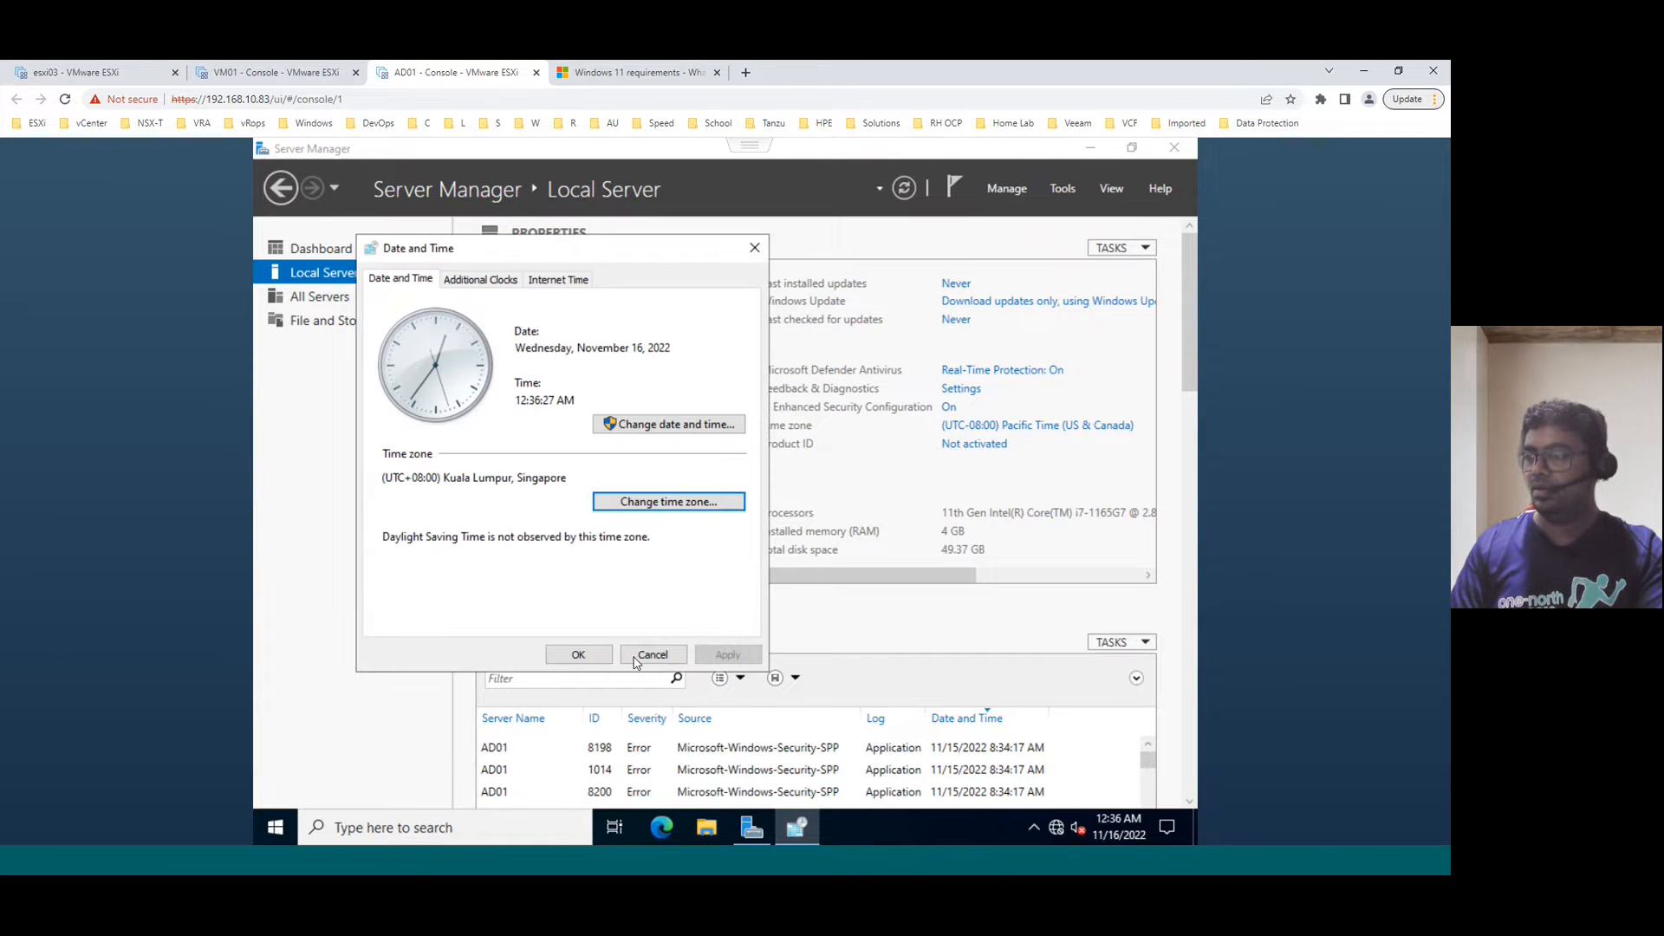
click(577, 654)
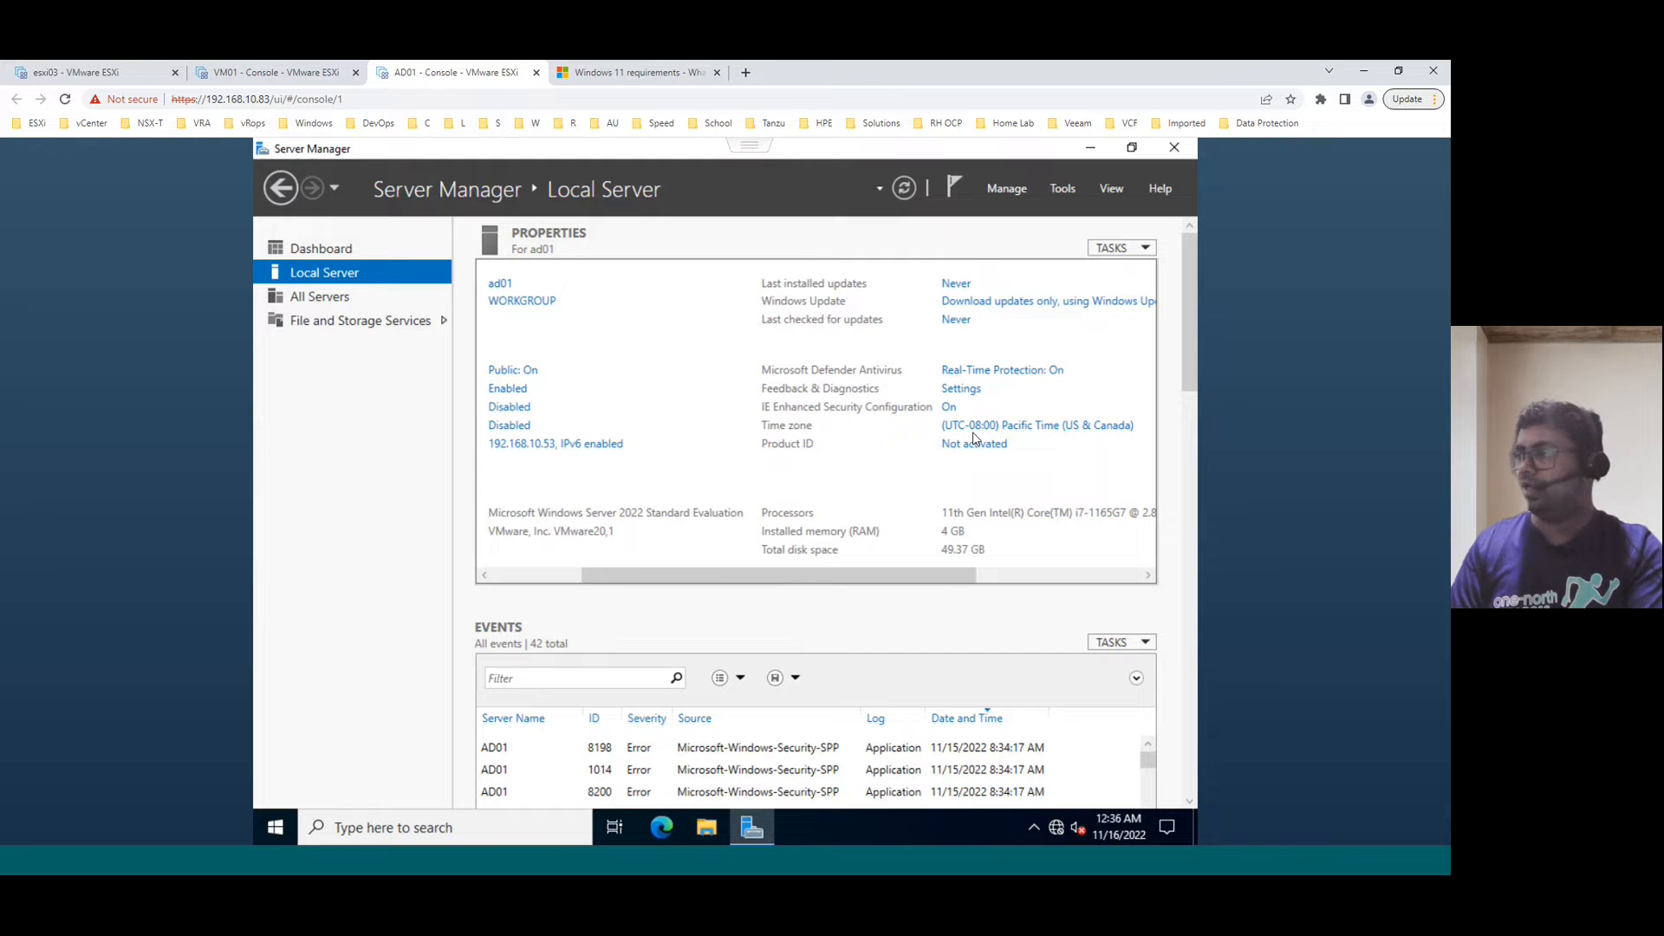
key(alt+Tab)
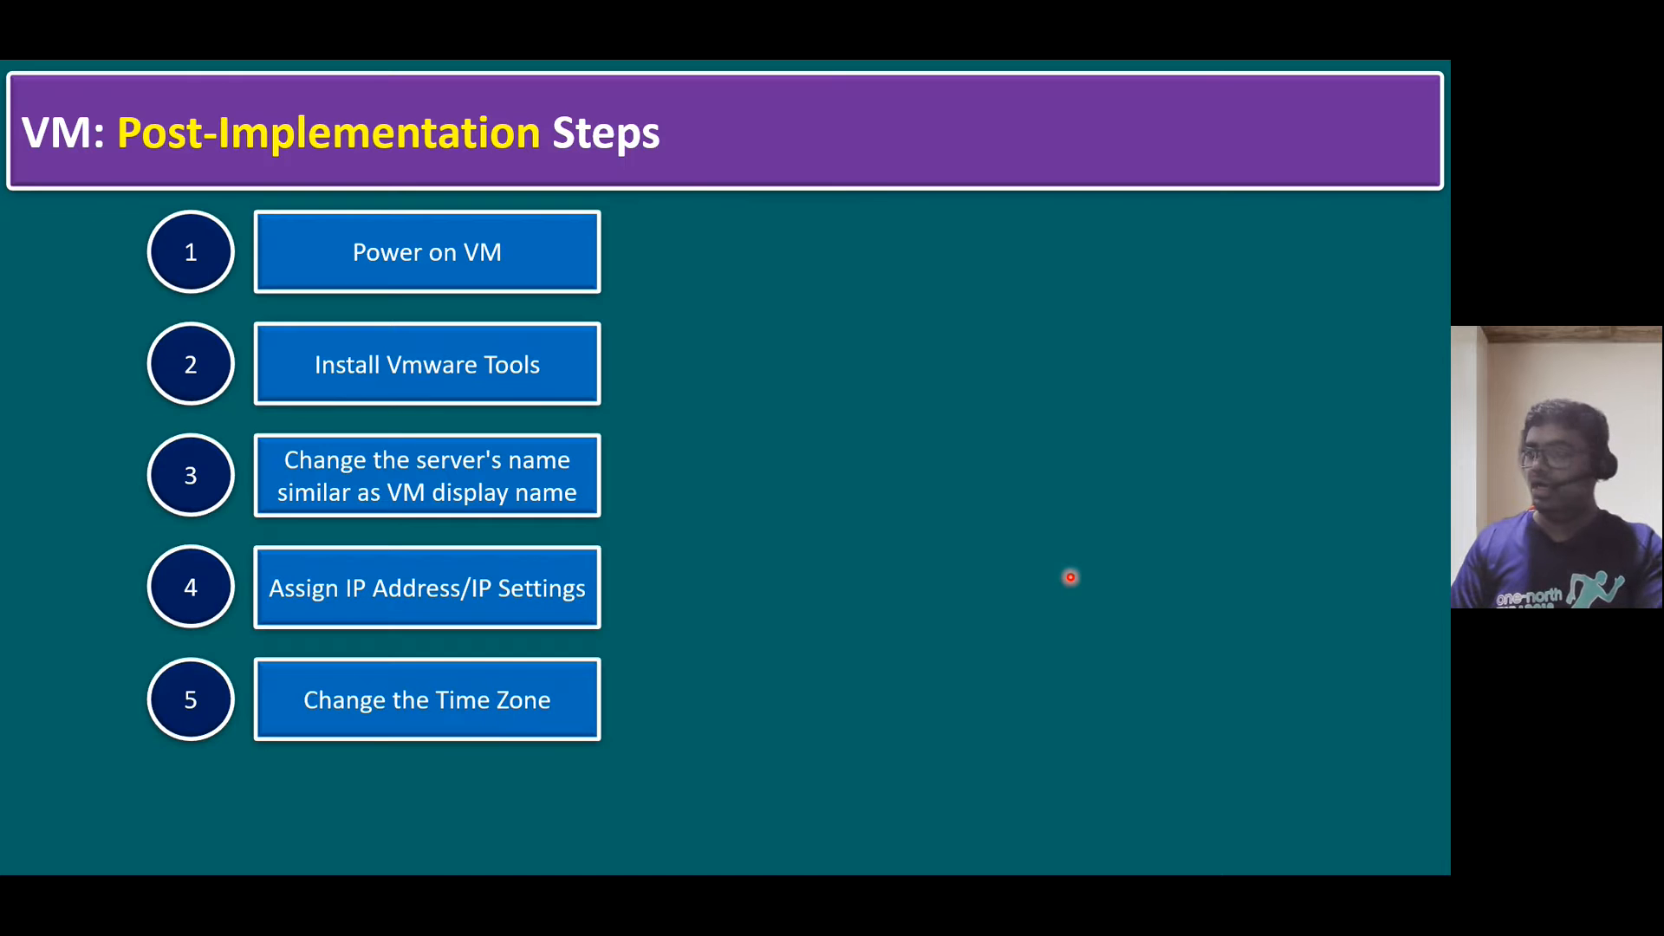
- Reopen AD01's date and time settings to verify the new time zone, then close them
key(alt+Tab)
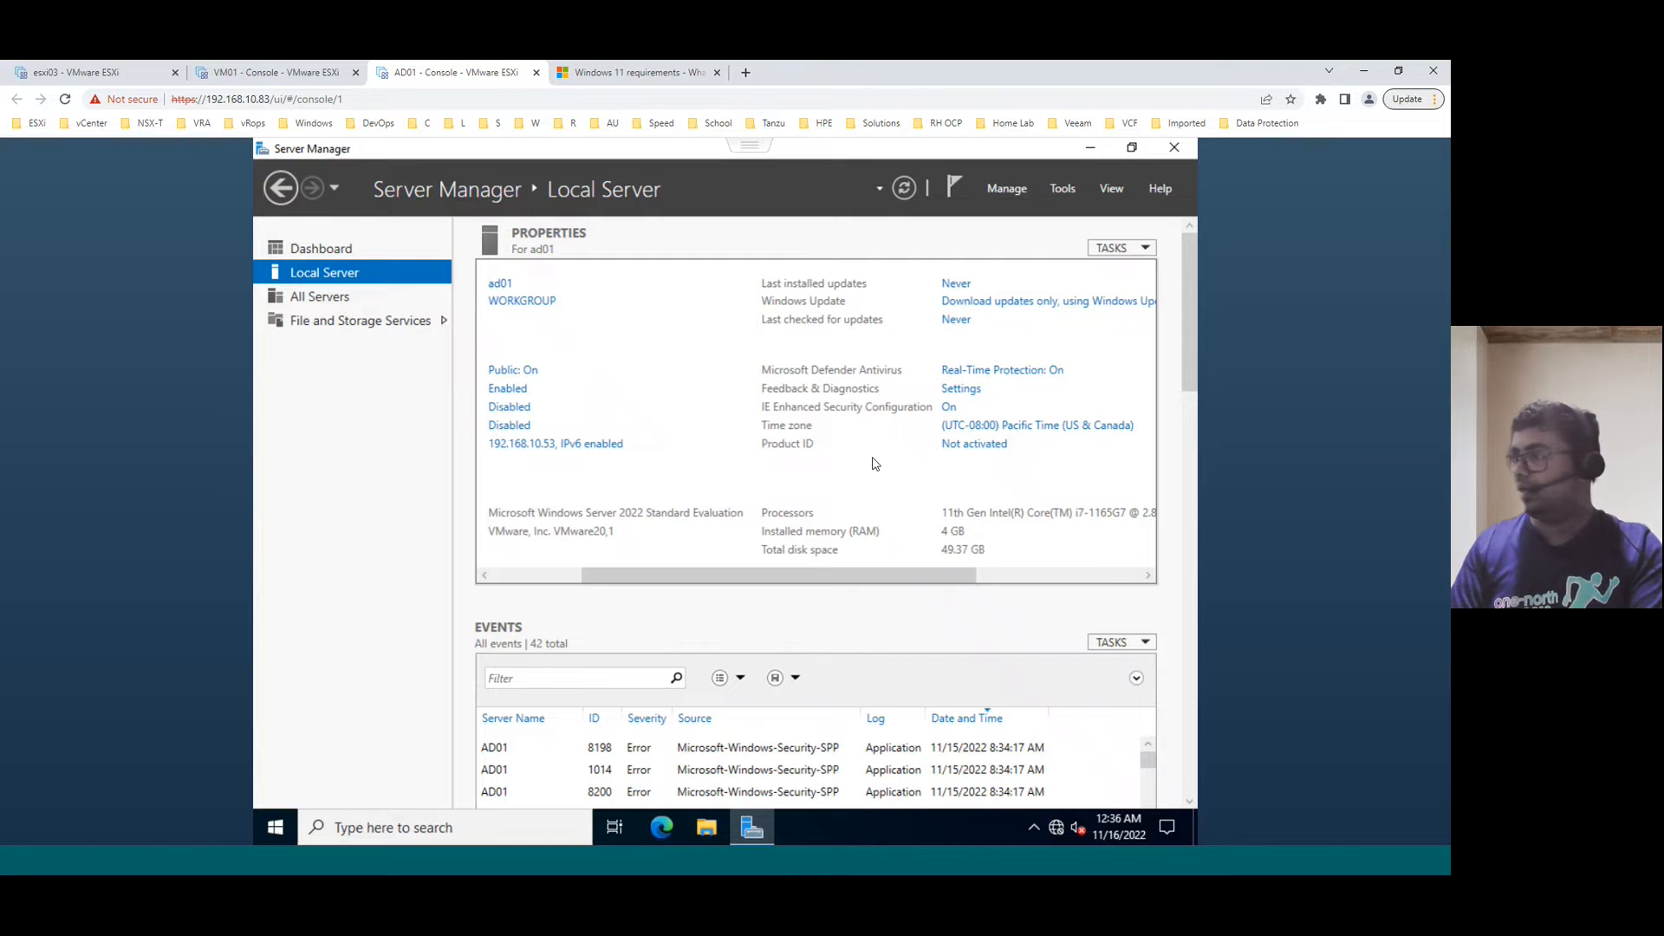
click(1016, 429)
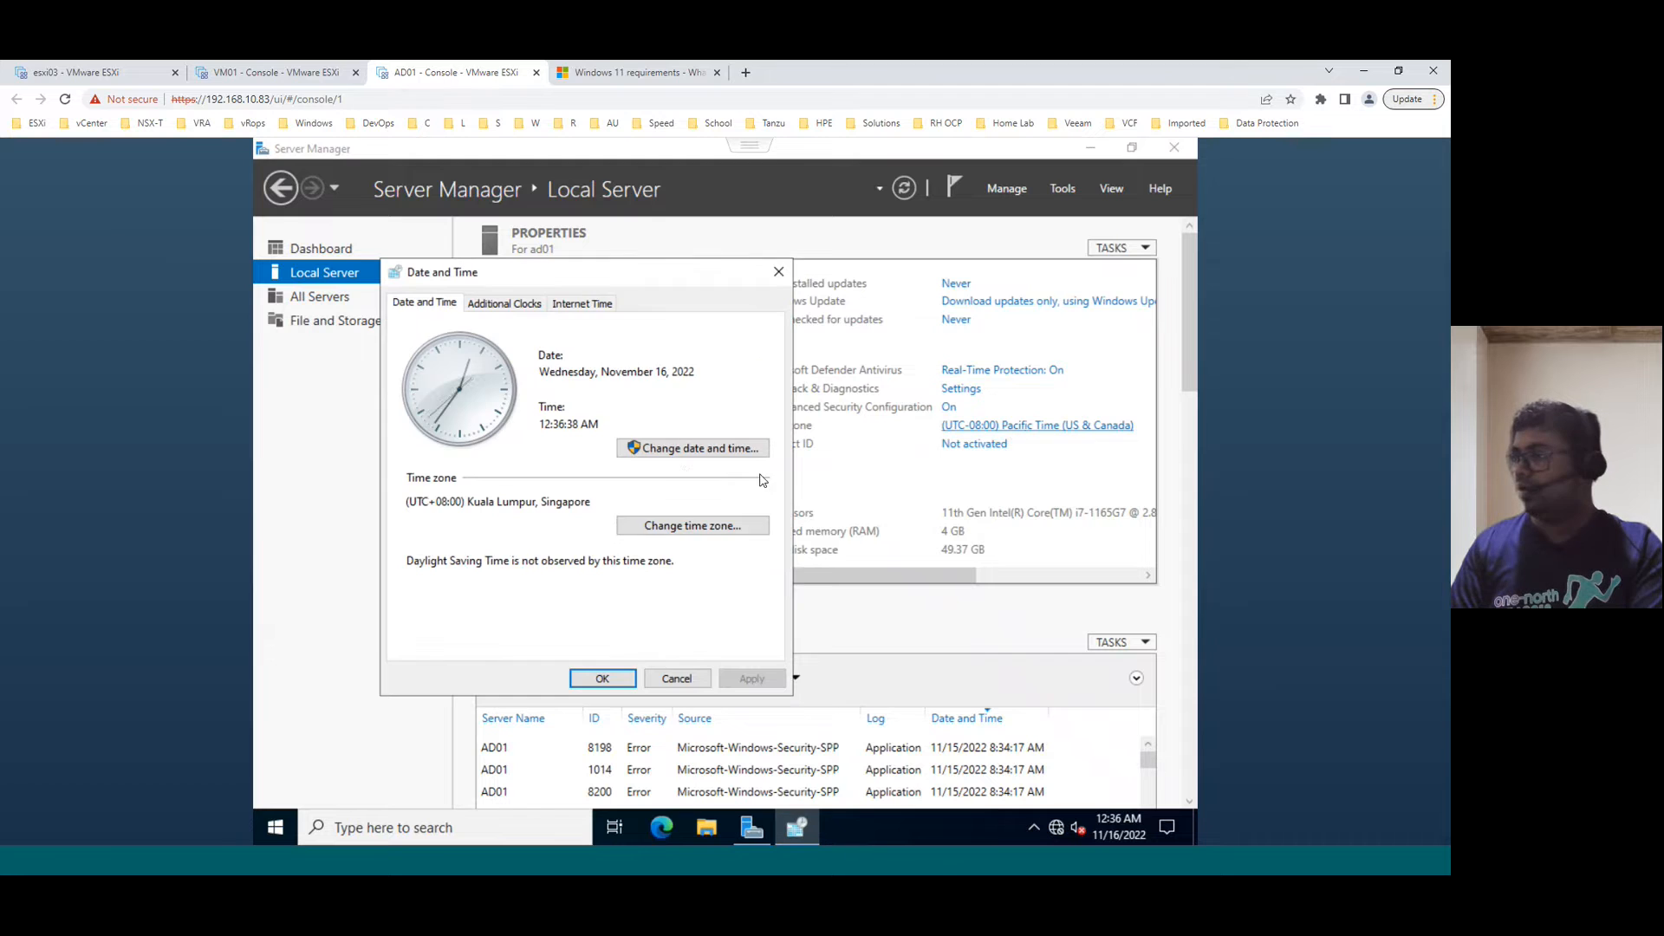
click(693, 448)
click(699, 624)
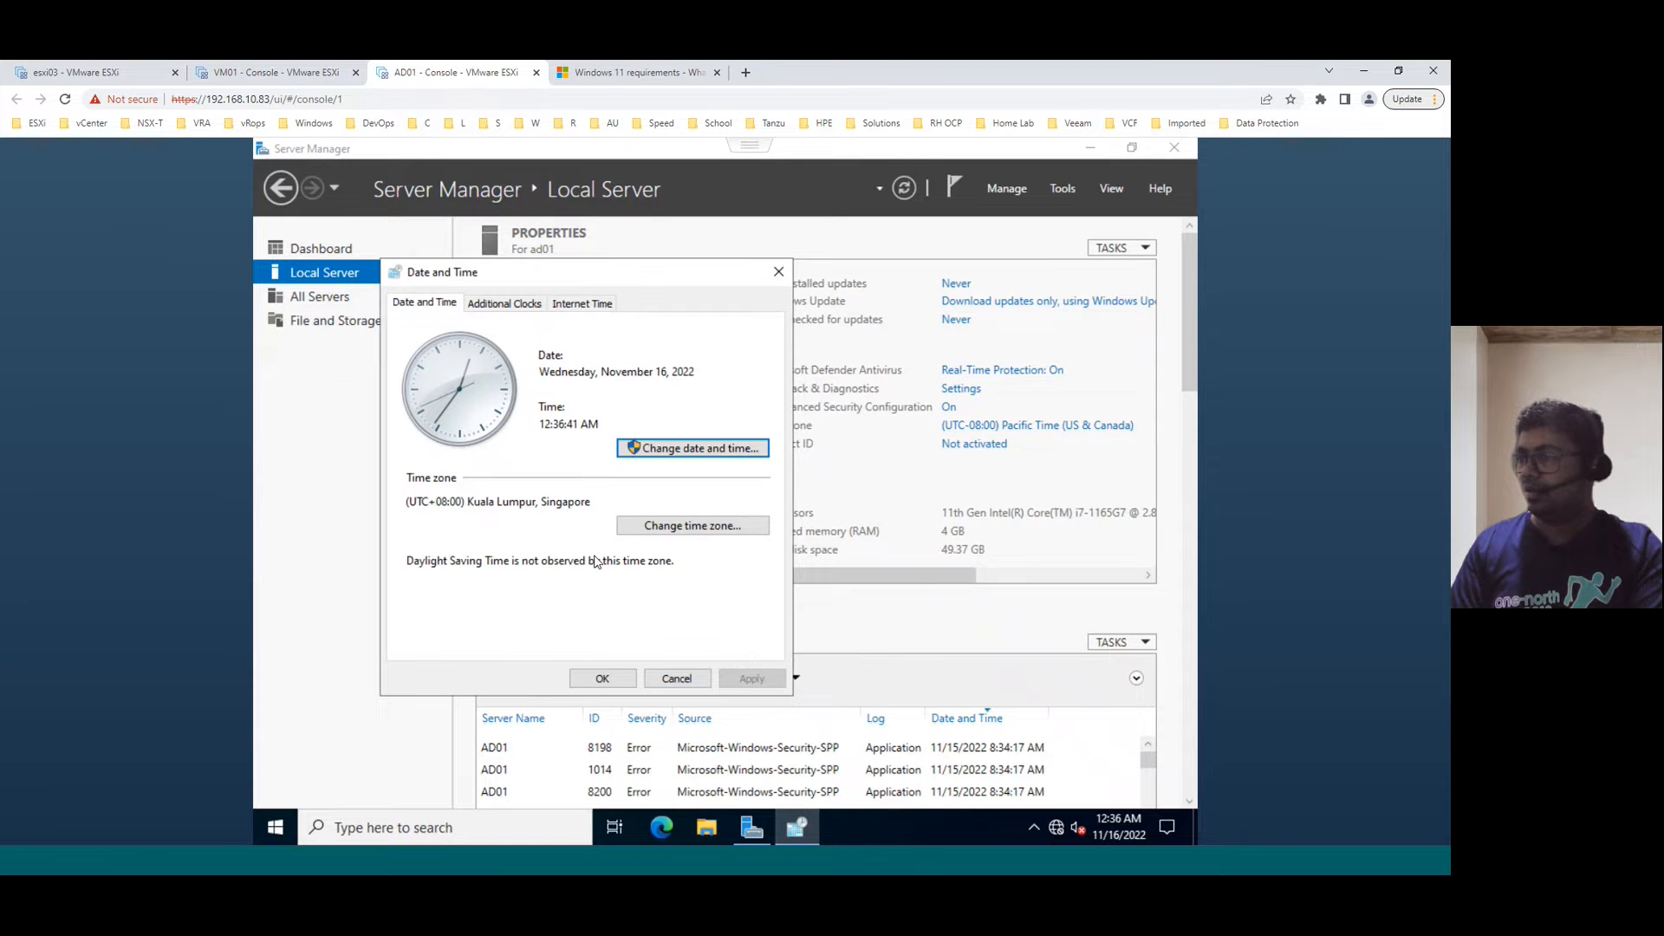
click(602, 678)
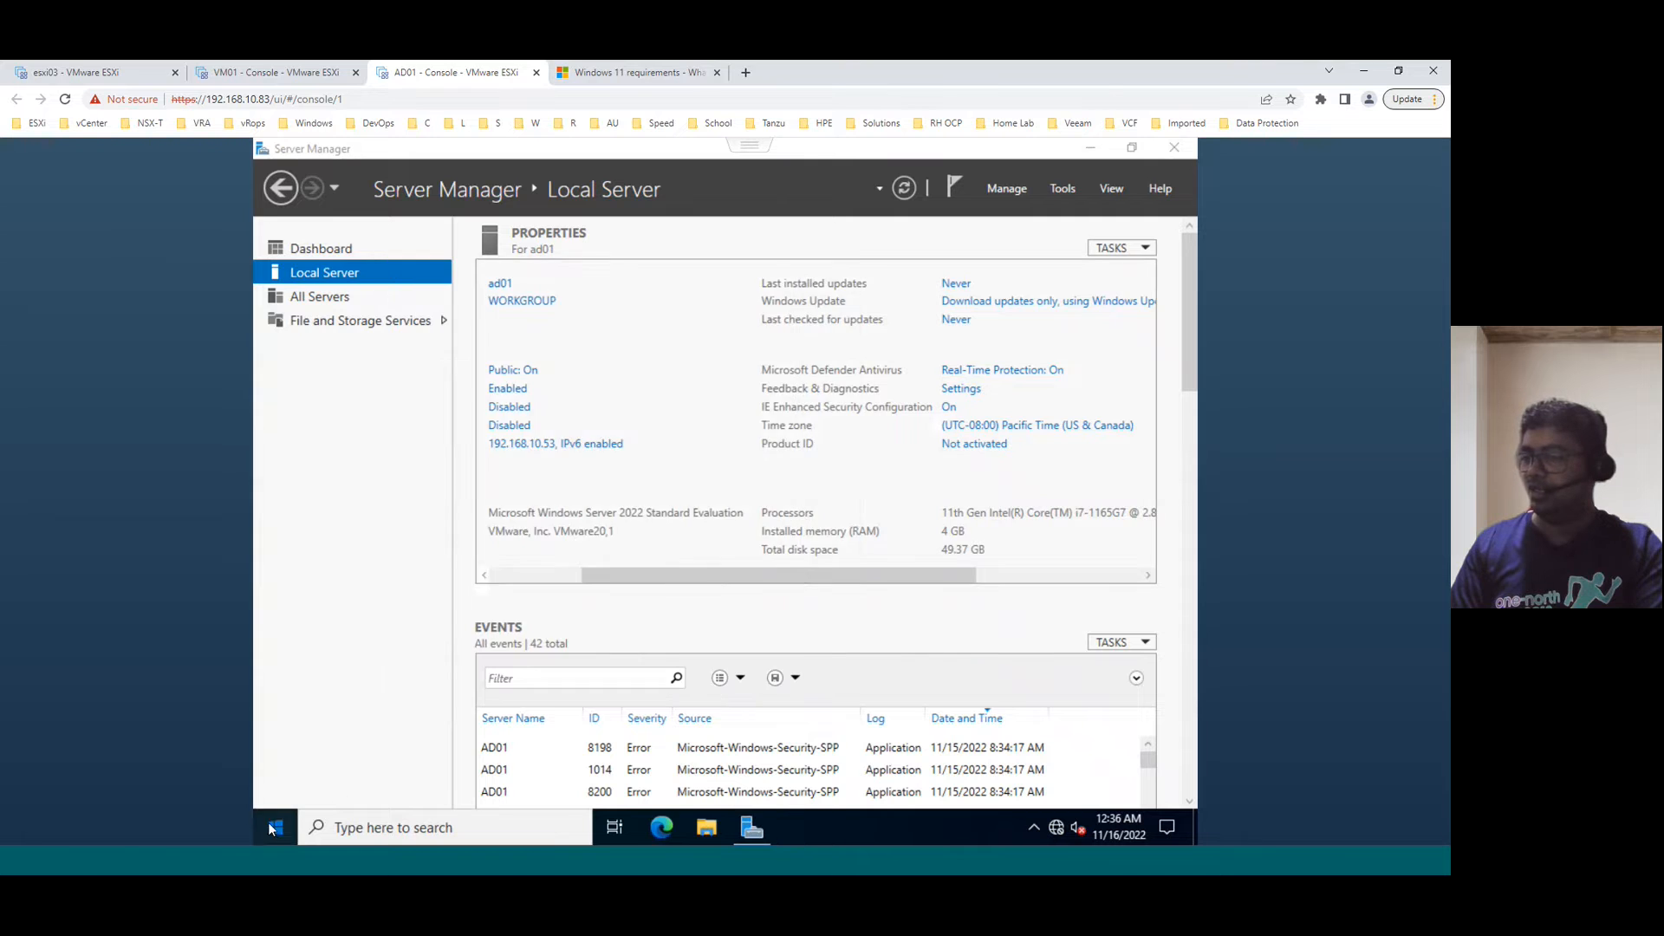
- Restart AD01 from Start > Power > Restart, then reveal checklist step 6, Activate the Guest OS License
click(274, 827)
click(276, 787)
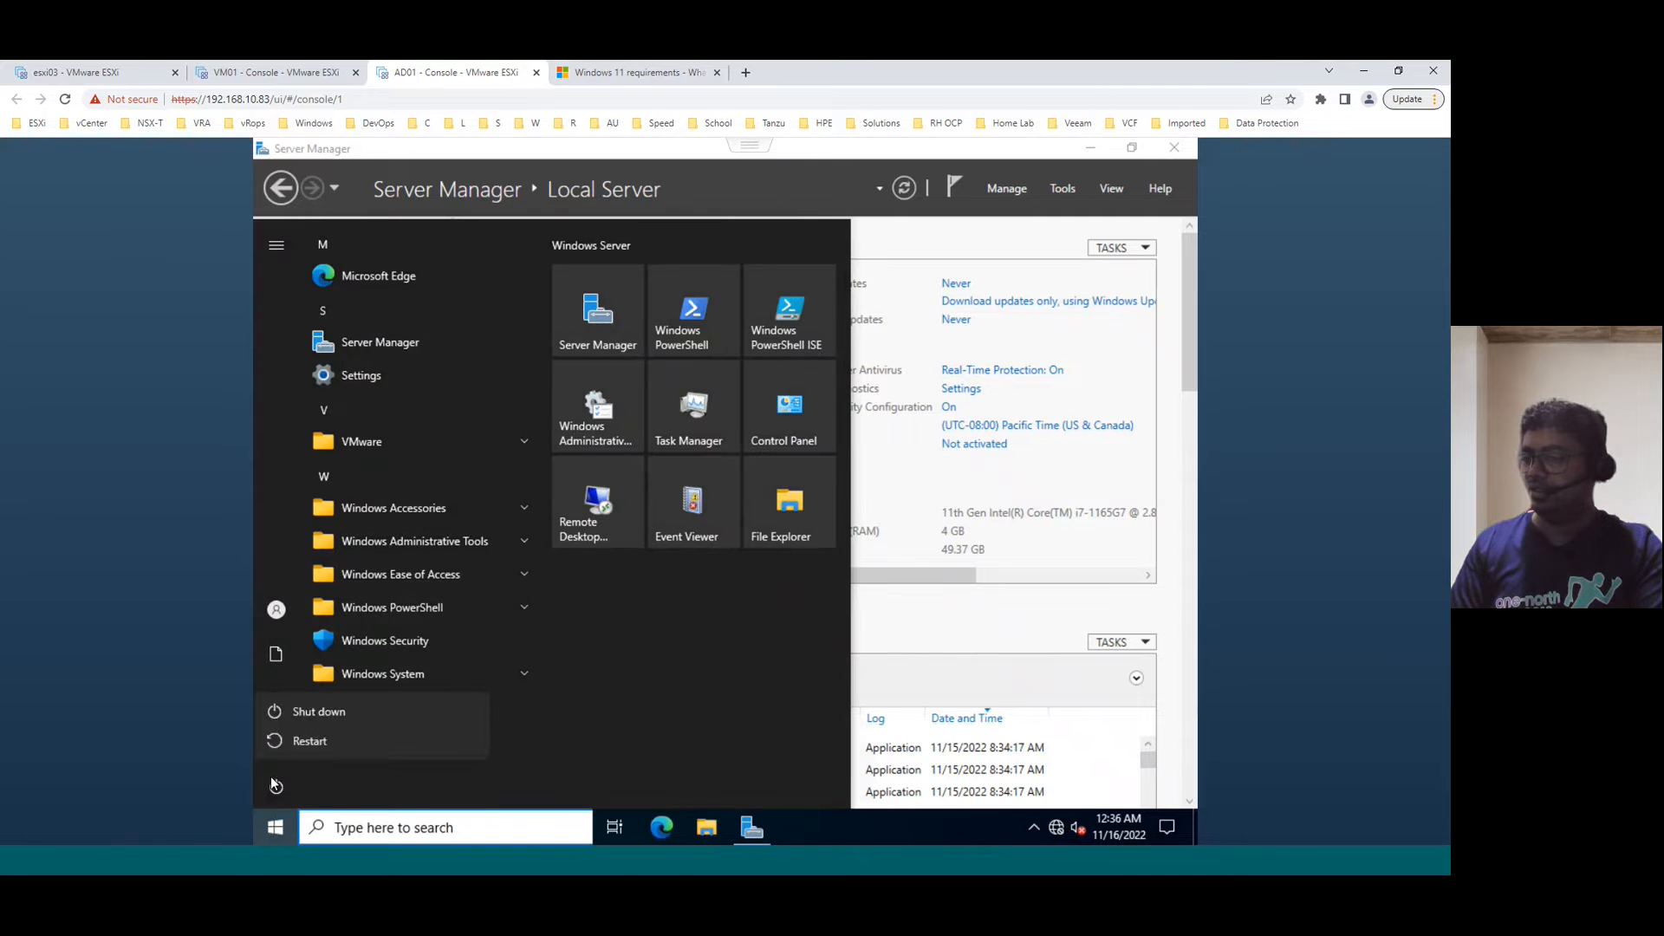
click(299, 743)
click(518, 735)
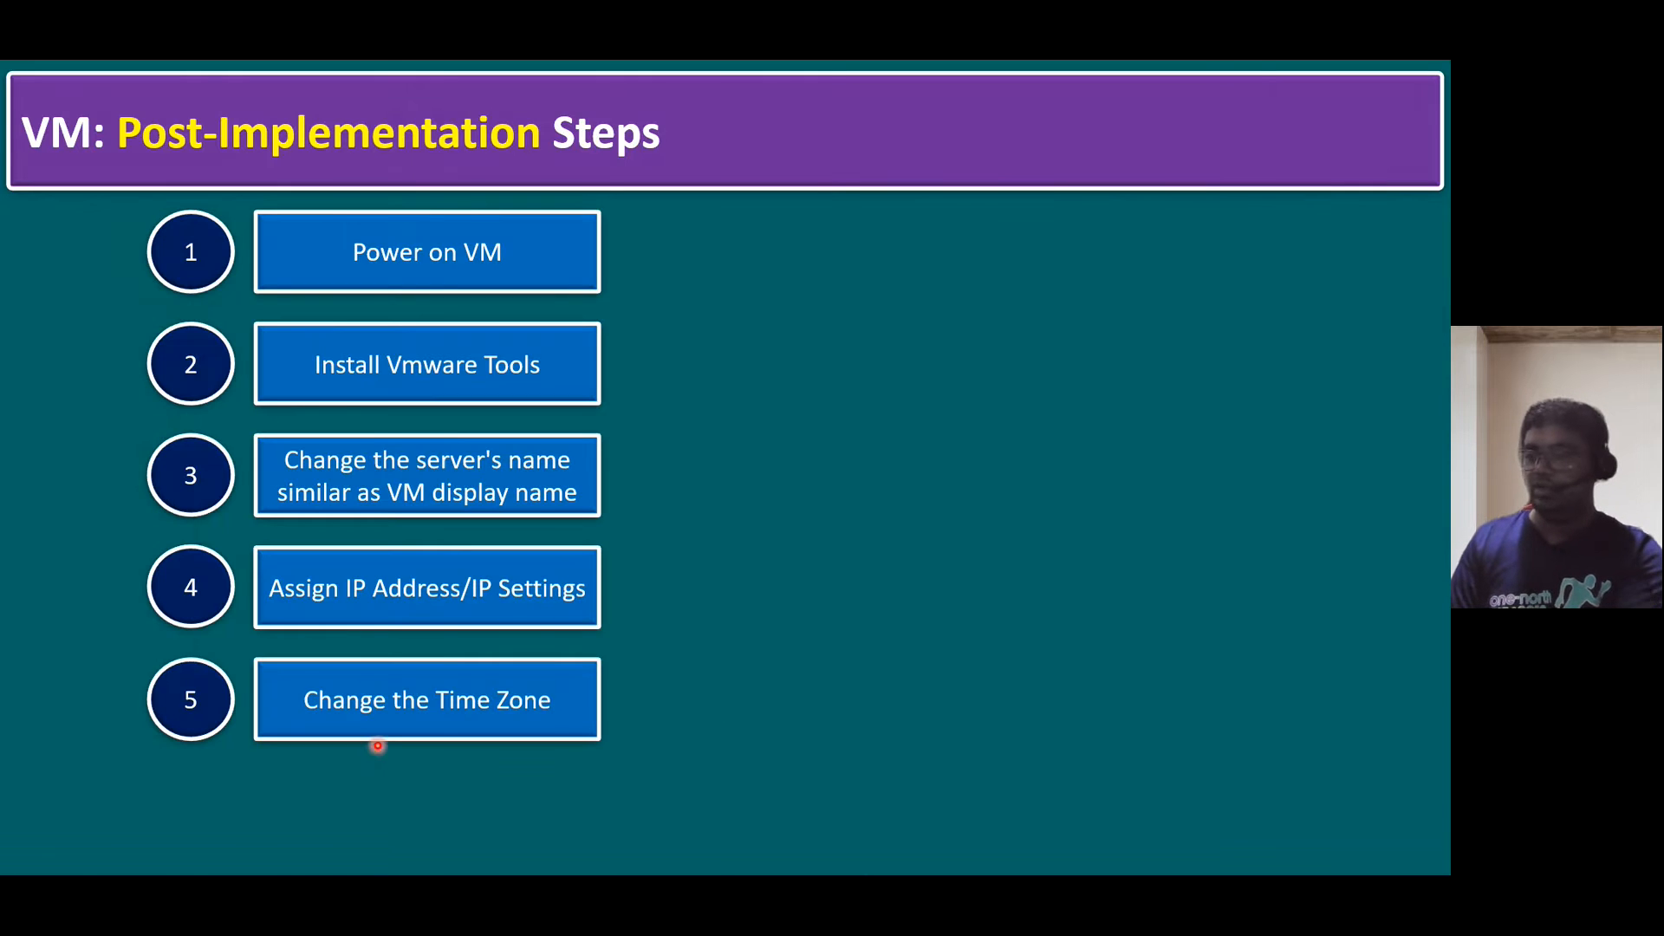
key(Right)
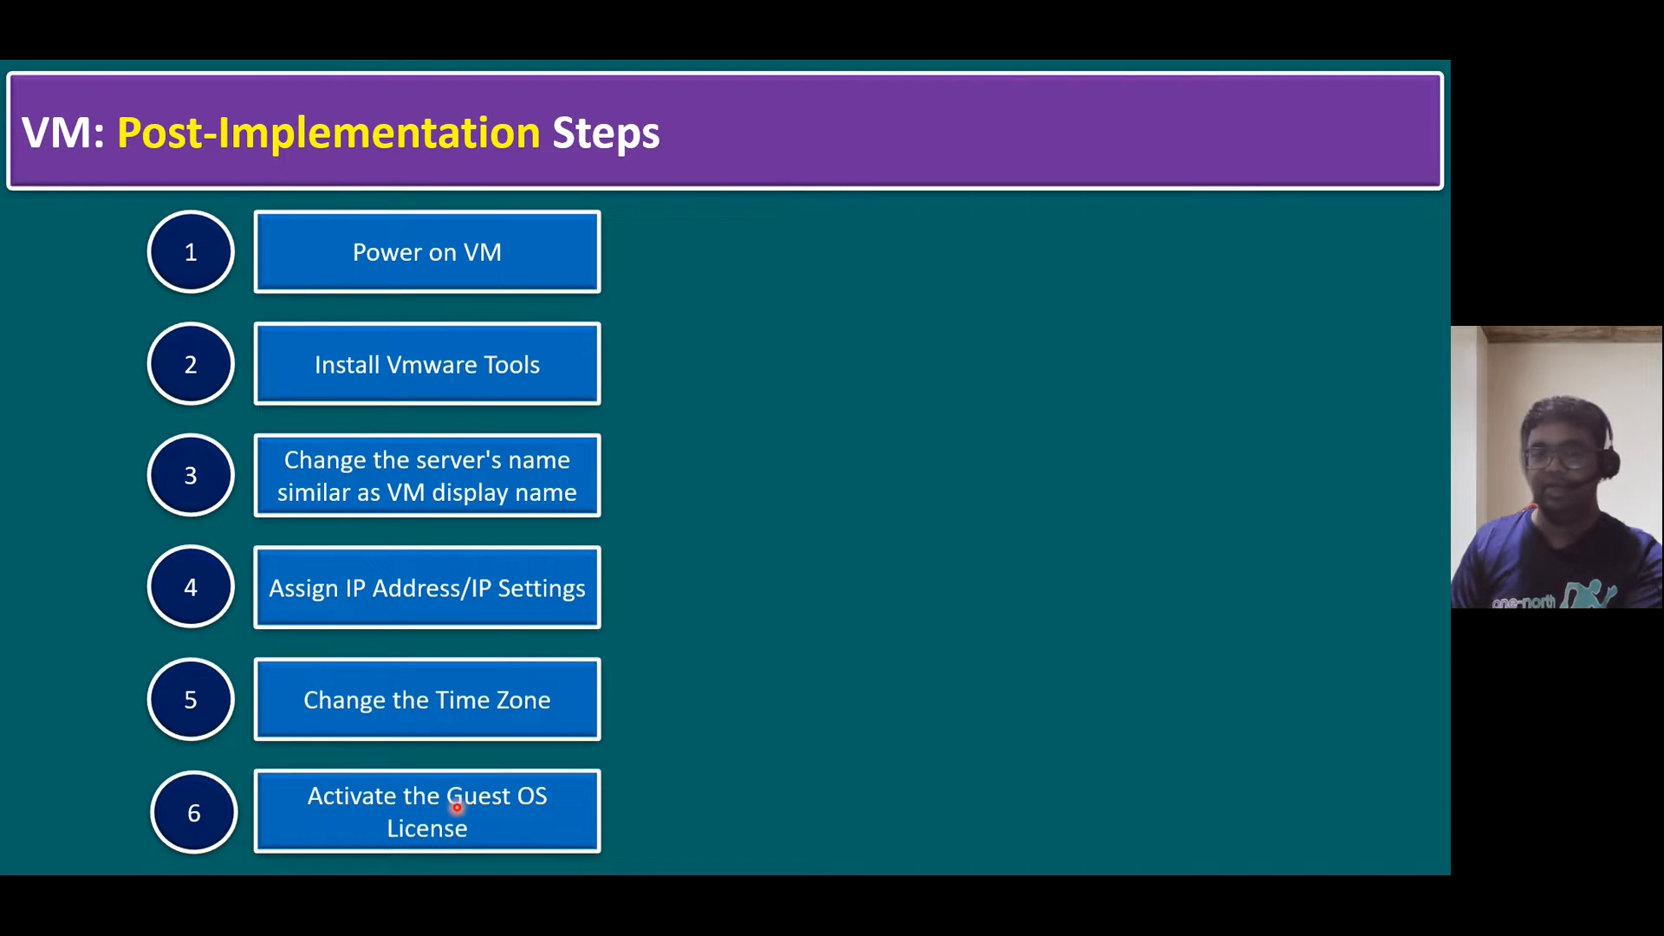
- Reveal checklist step 7, Disable IE Enhanced Security for Windows VMs, then go back to AD01's lock screen
key(Right)
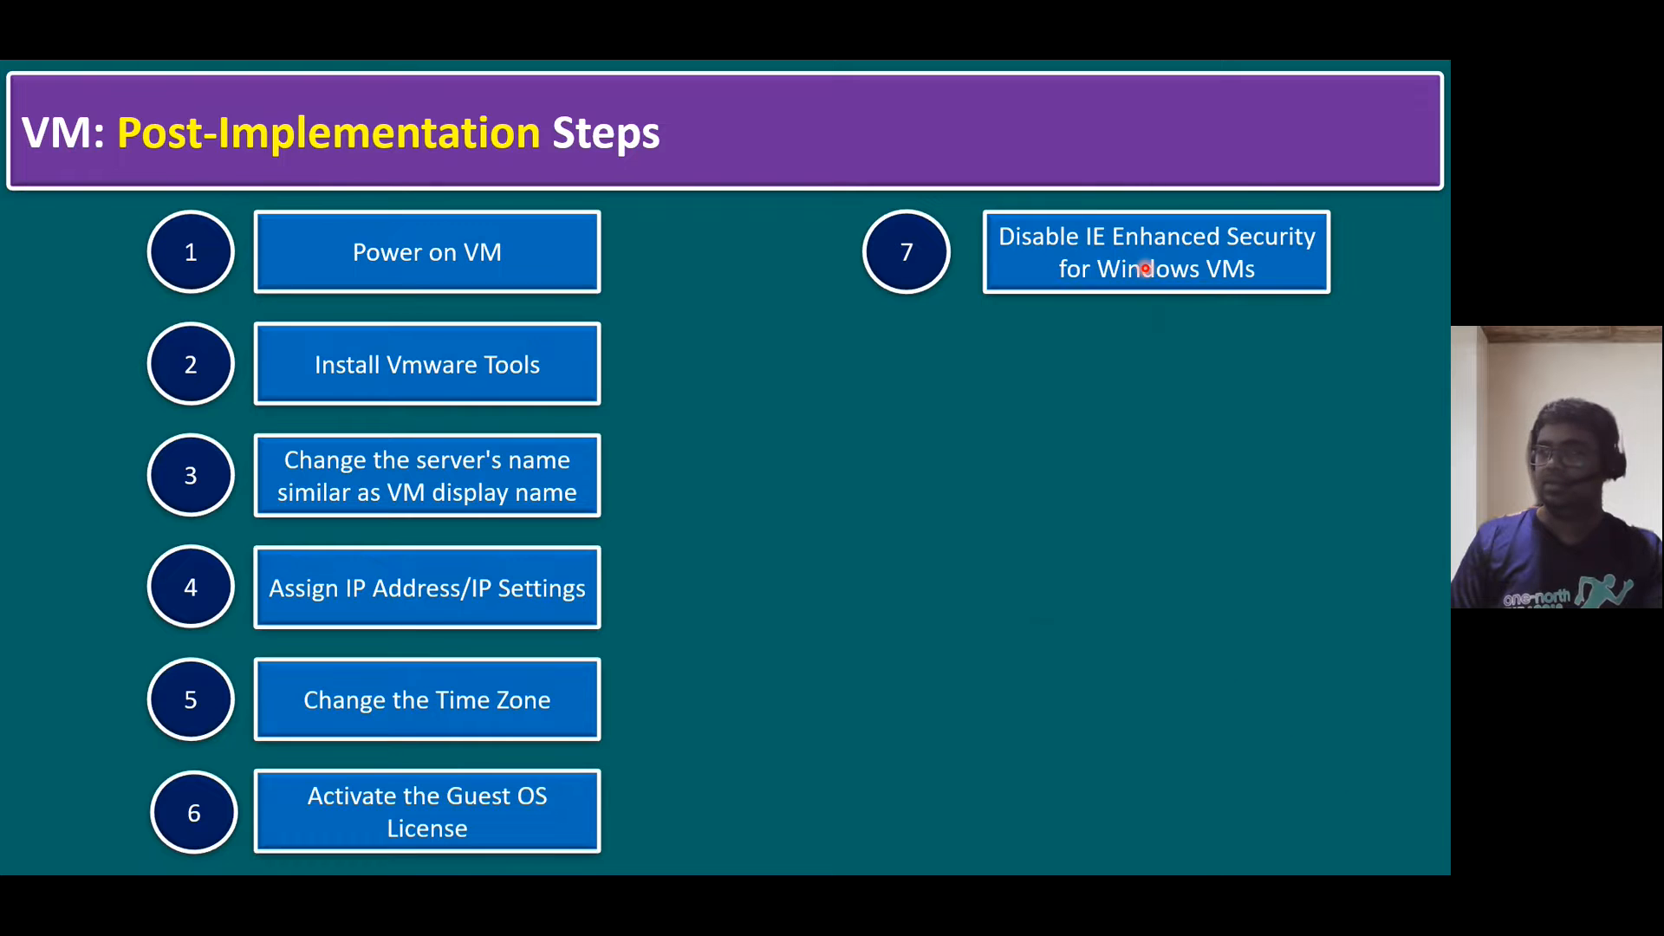
key(alt+Tab)
- Send Ctrl-Alt-Delete to the restarted AD01 and sign in with the Administrator password
click(748, 154)
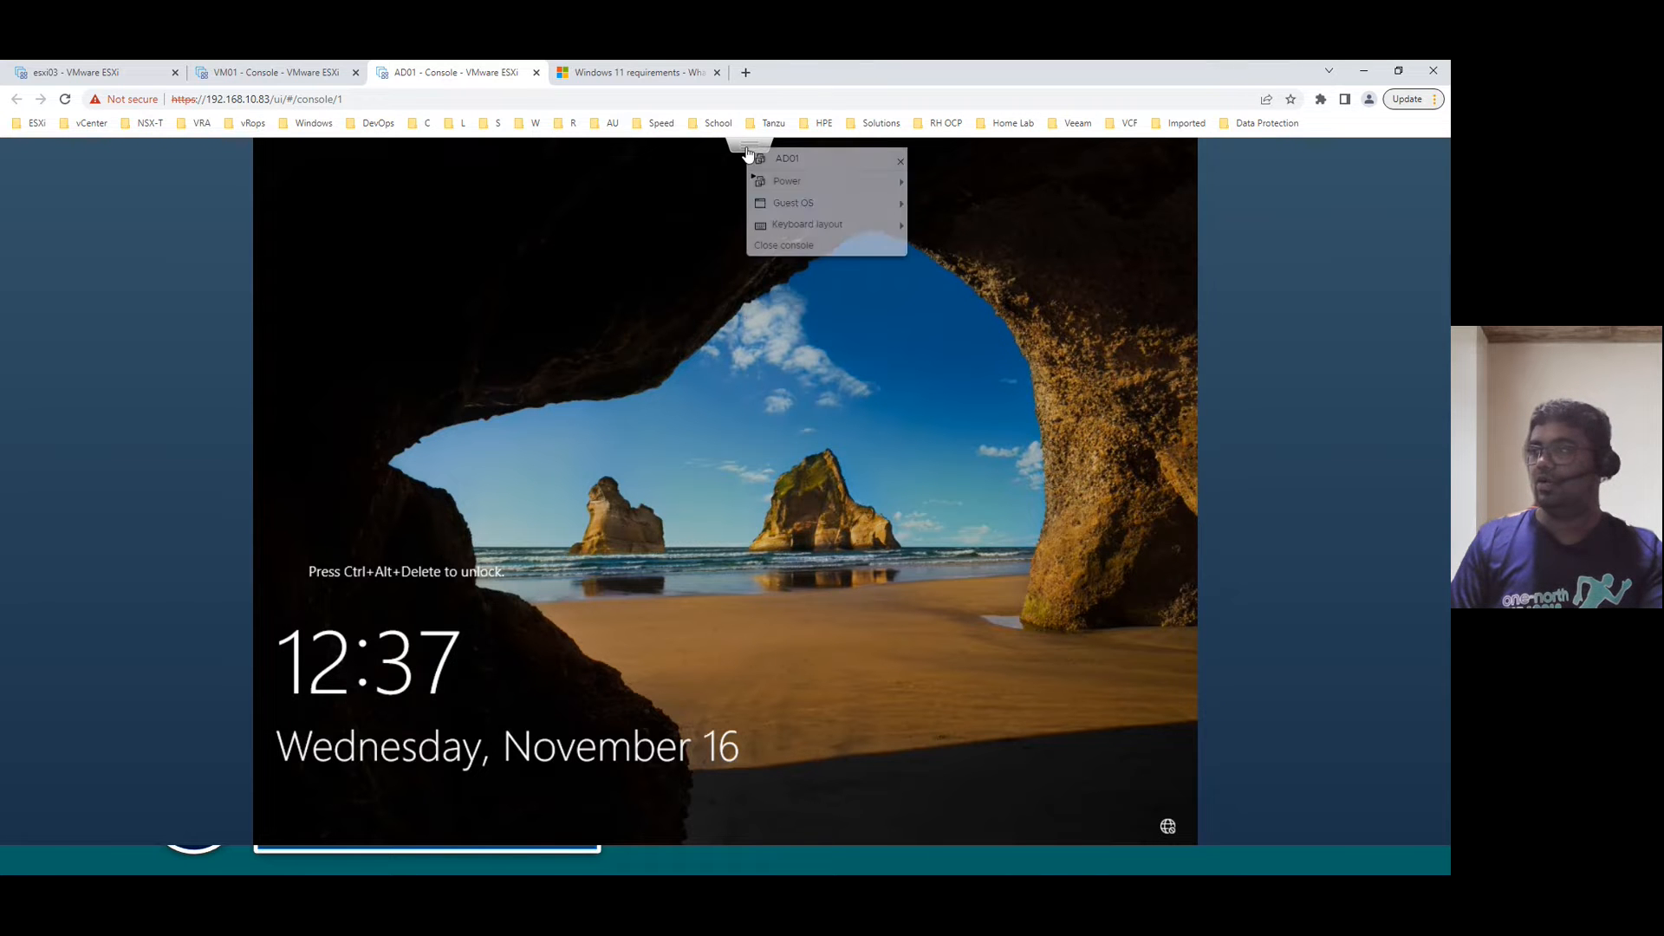
mouse_move(797, 206)
mouse_move(997, 252)
click(1100, 253)
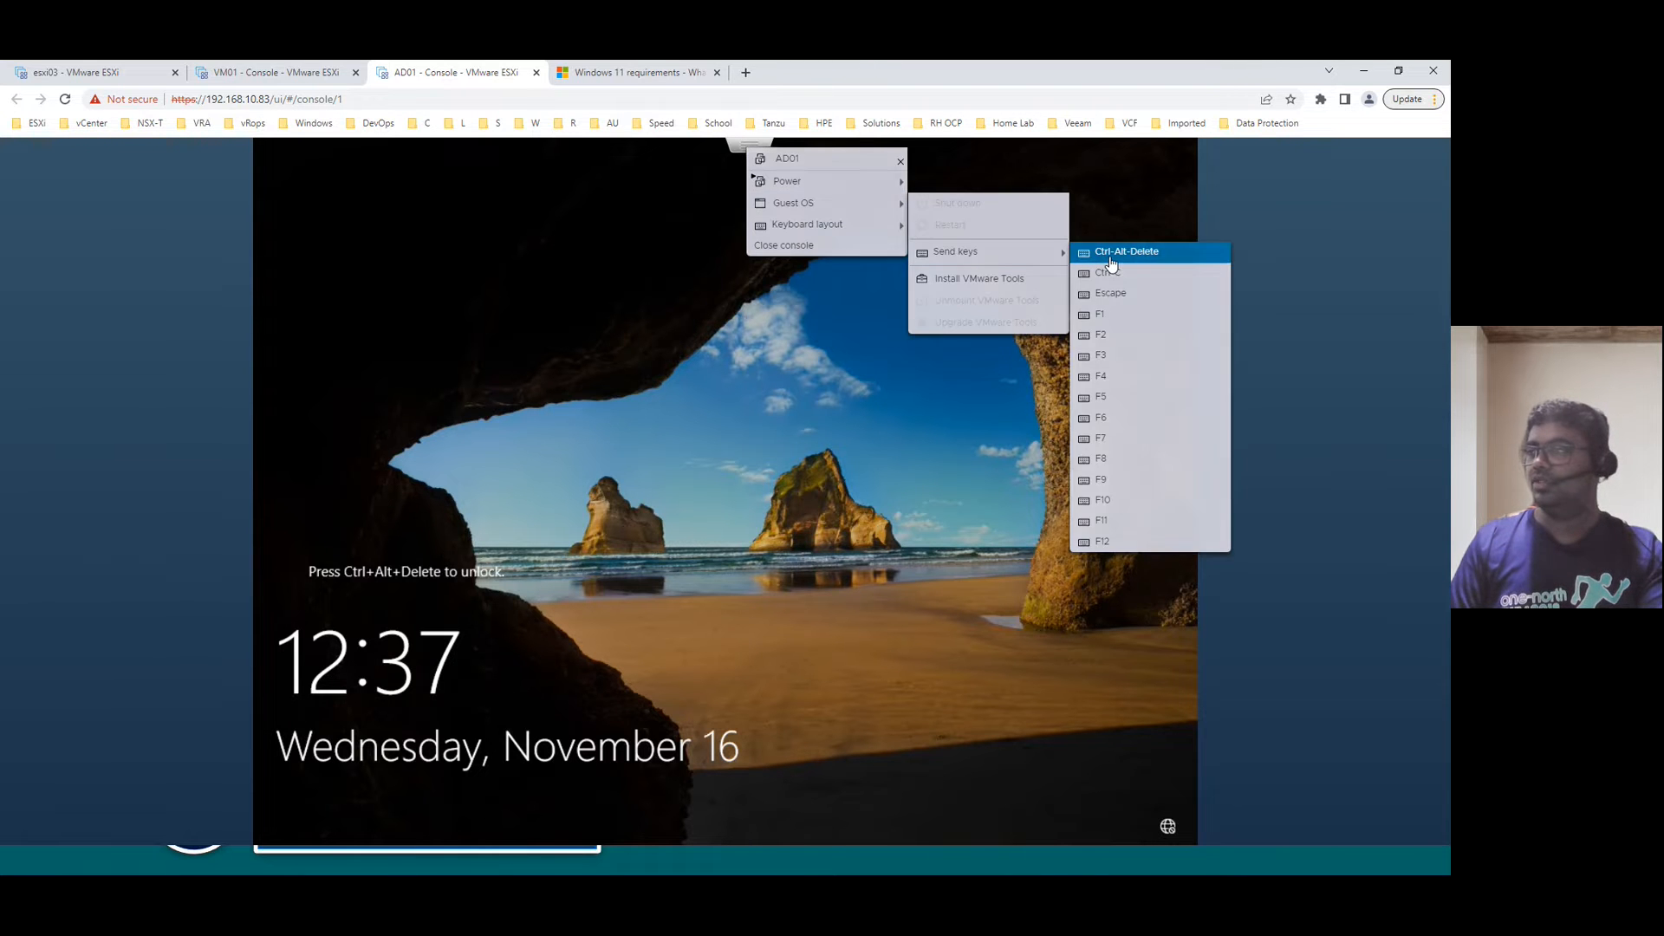
text(V)
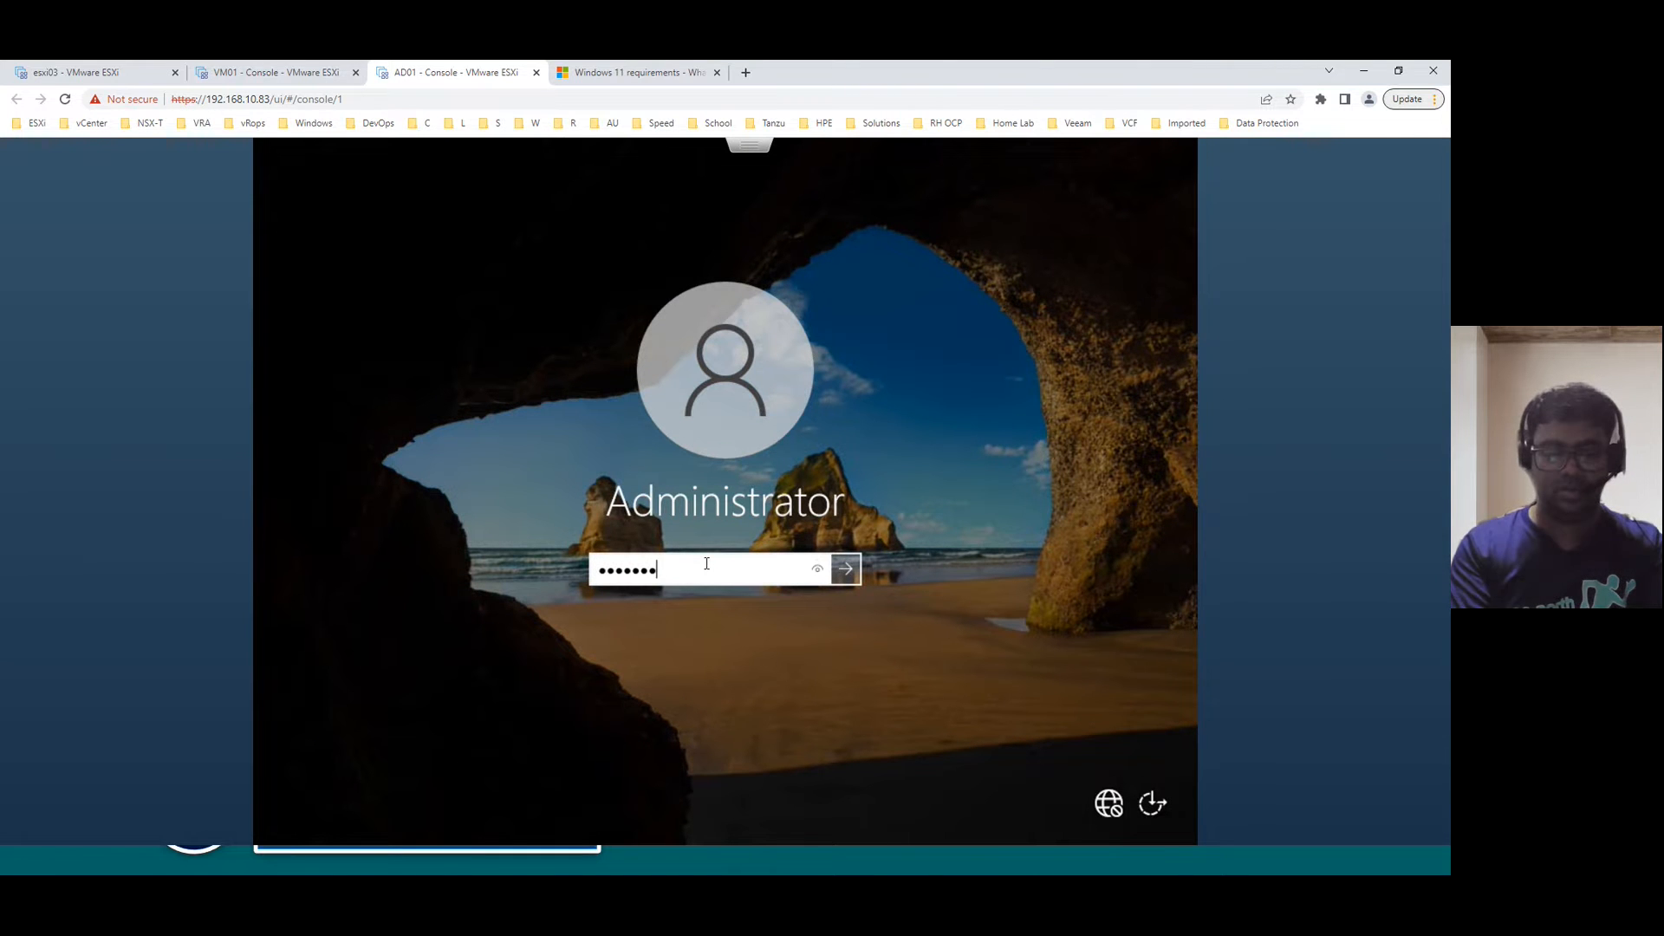
key(Return)
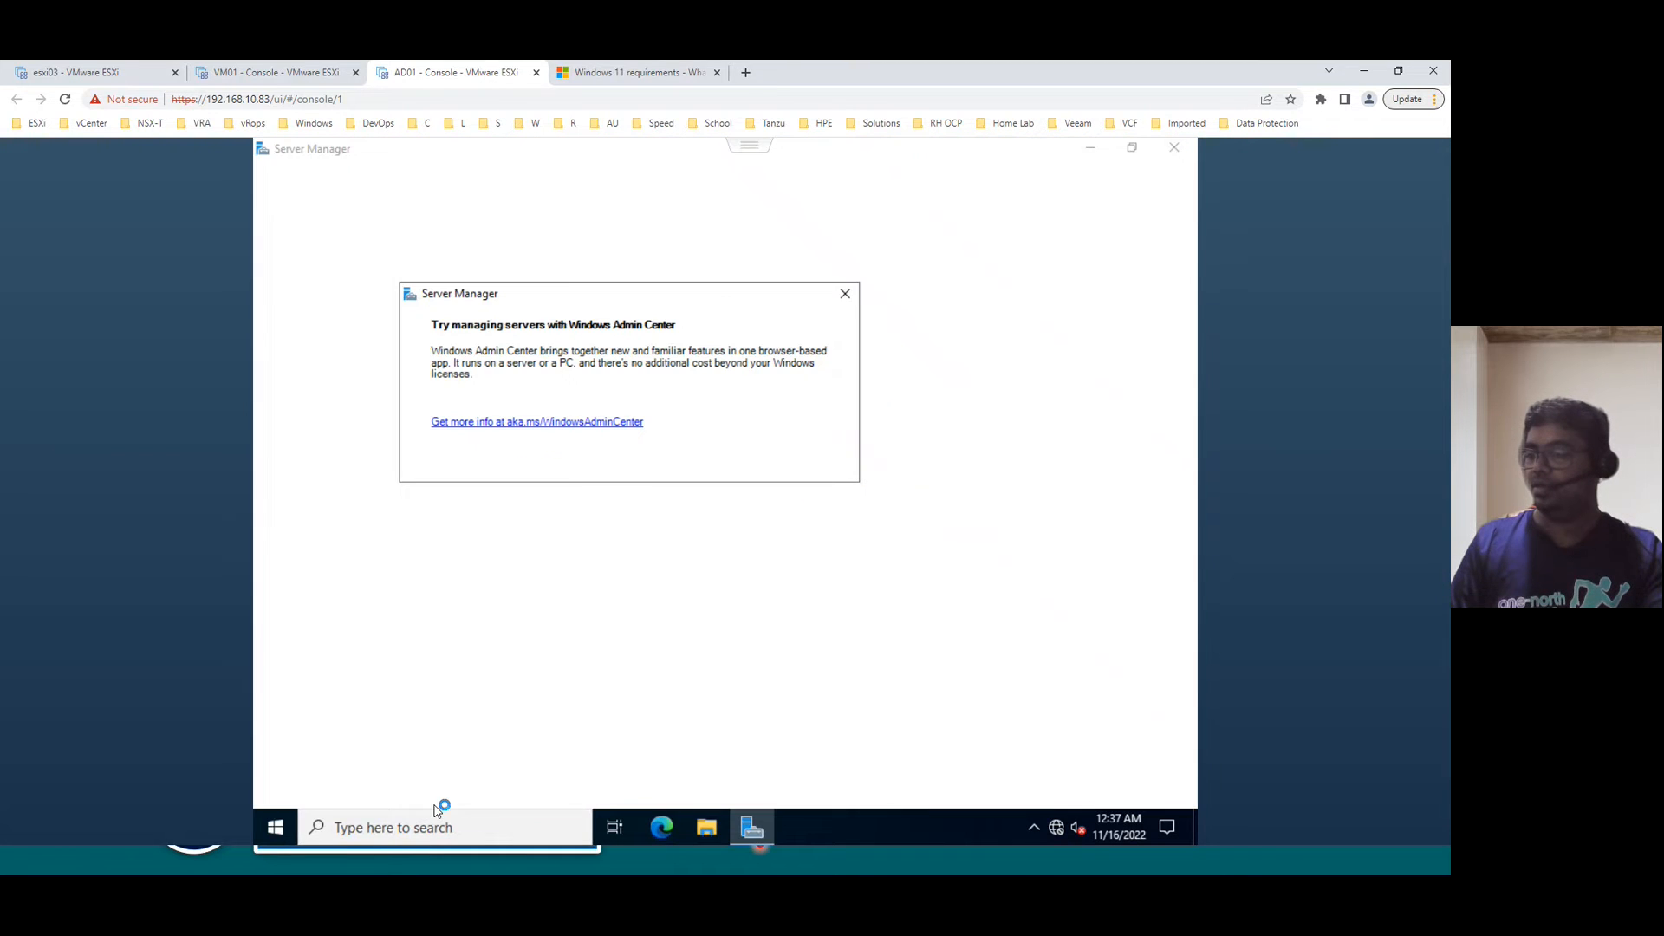
- Bring Server Manager forward, open Local Server properties, and dismiss the Windows Admin Center notice
click(276, 827)
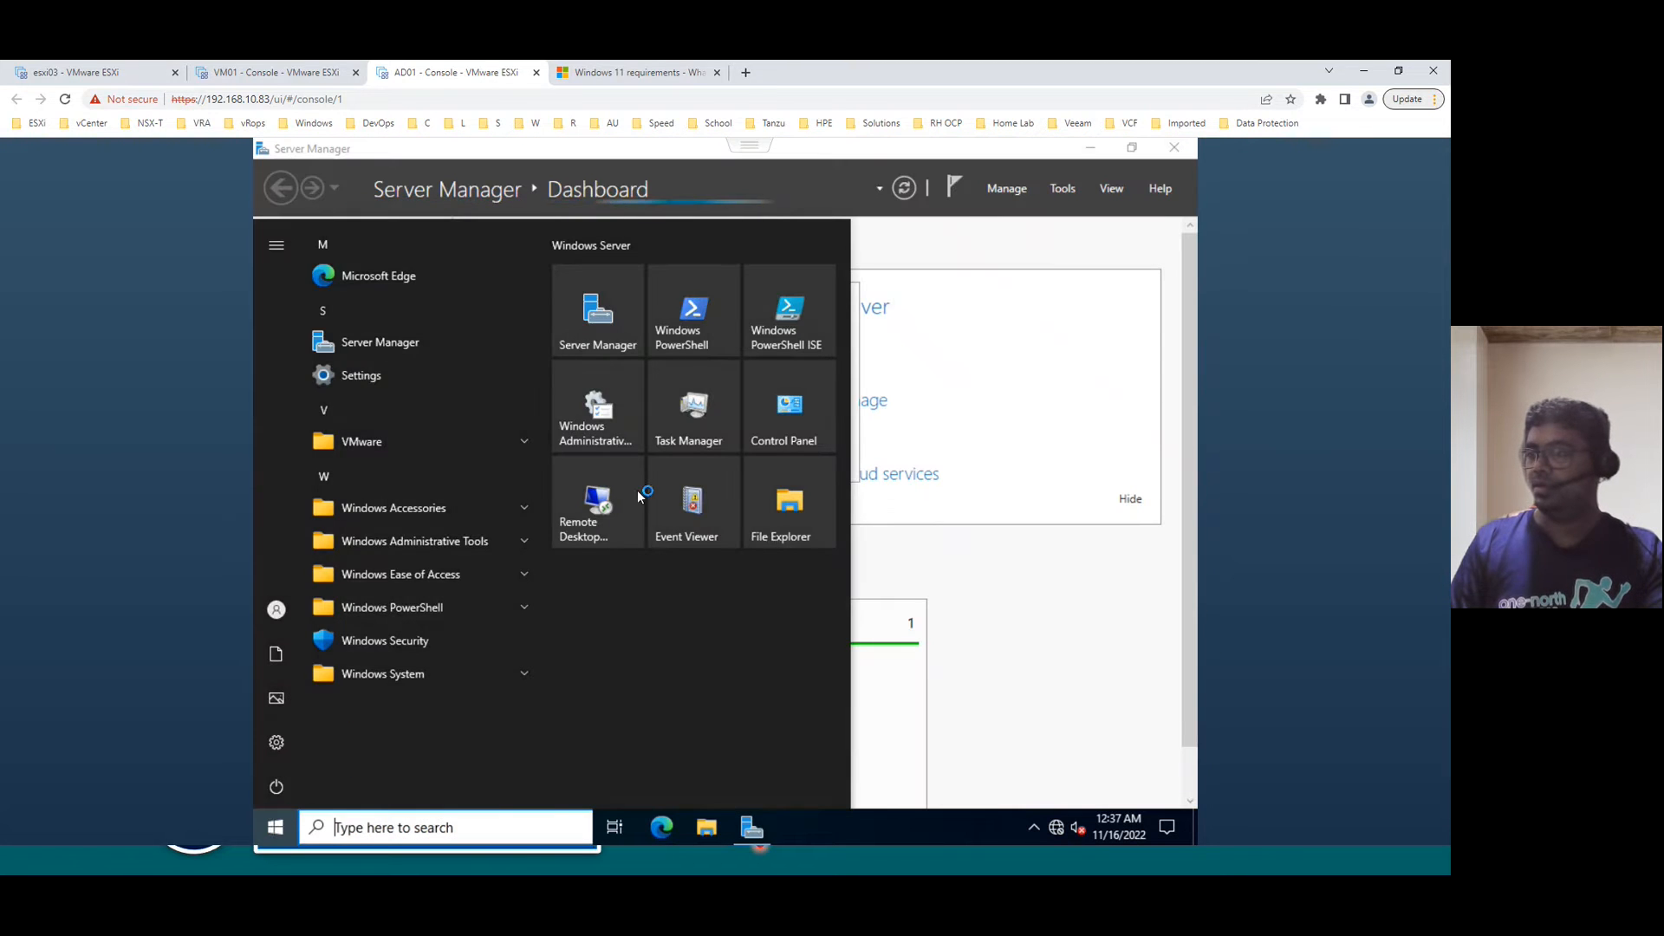
click(707, 827)
click(637, 276)
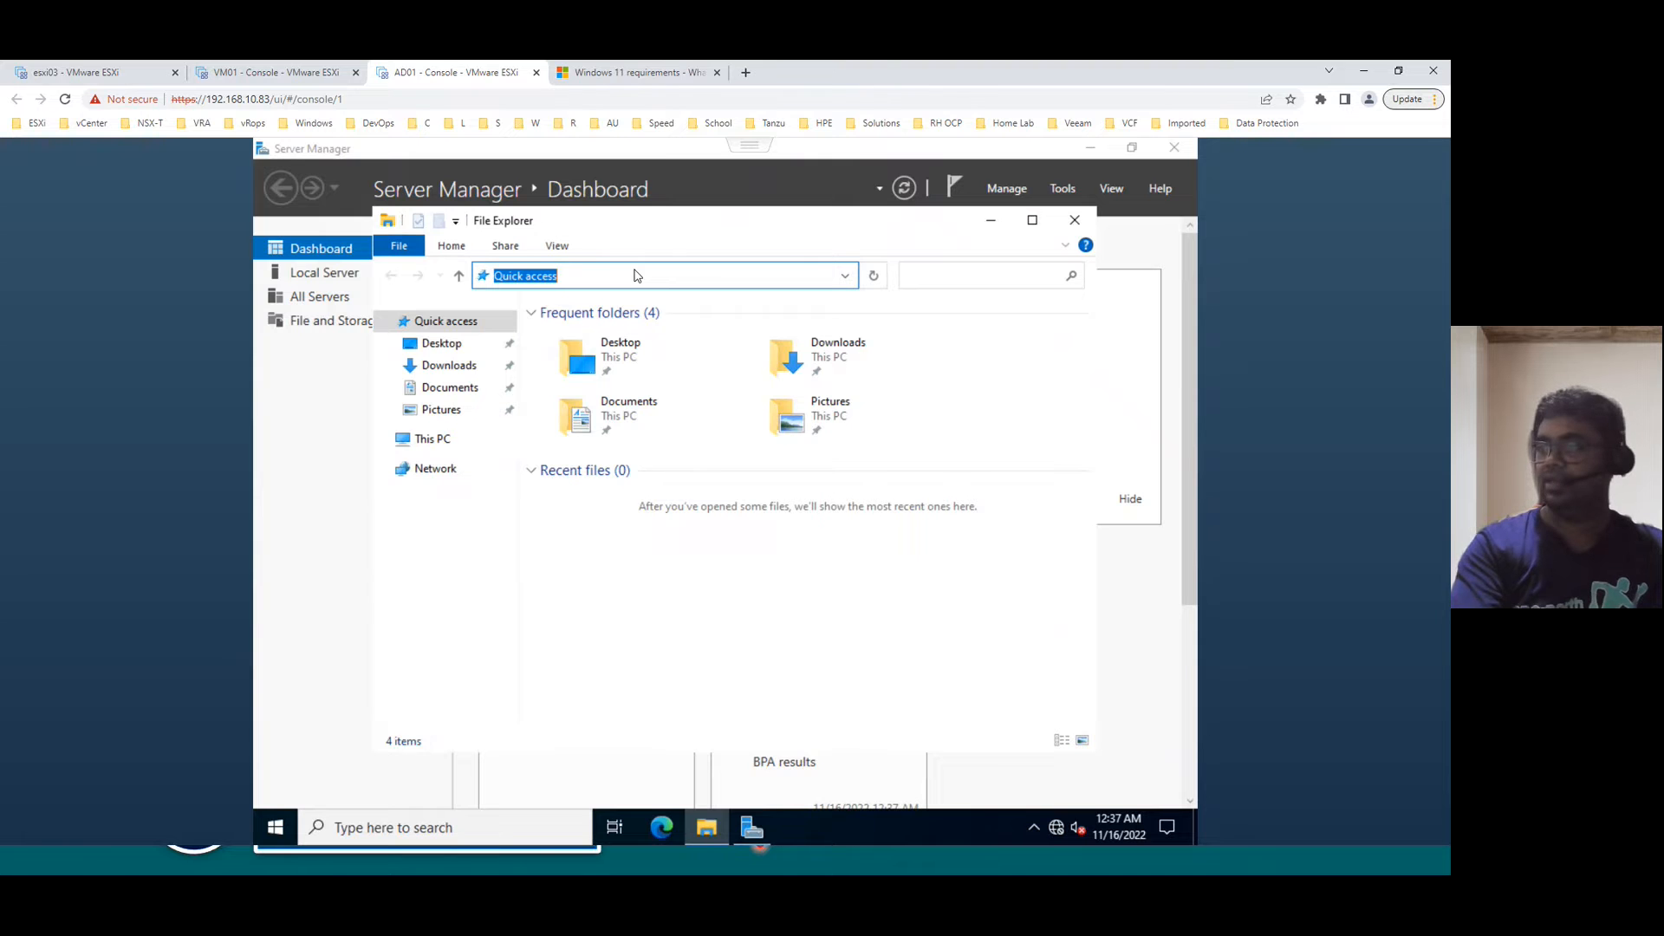
click(312, 417)
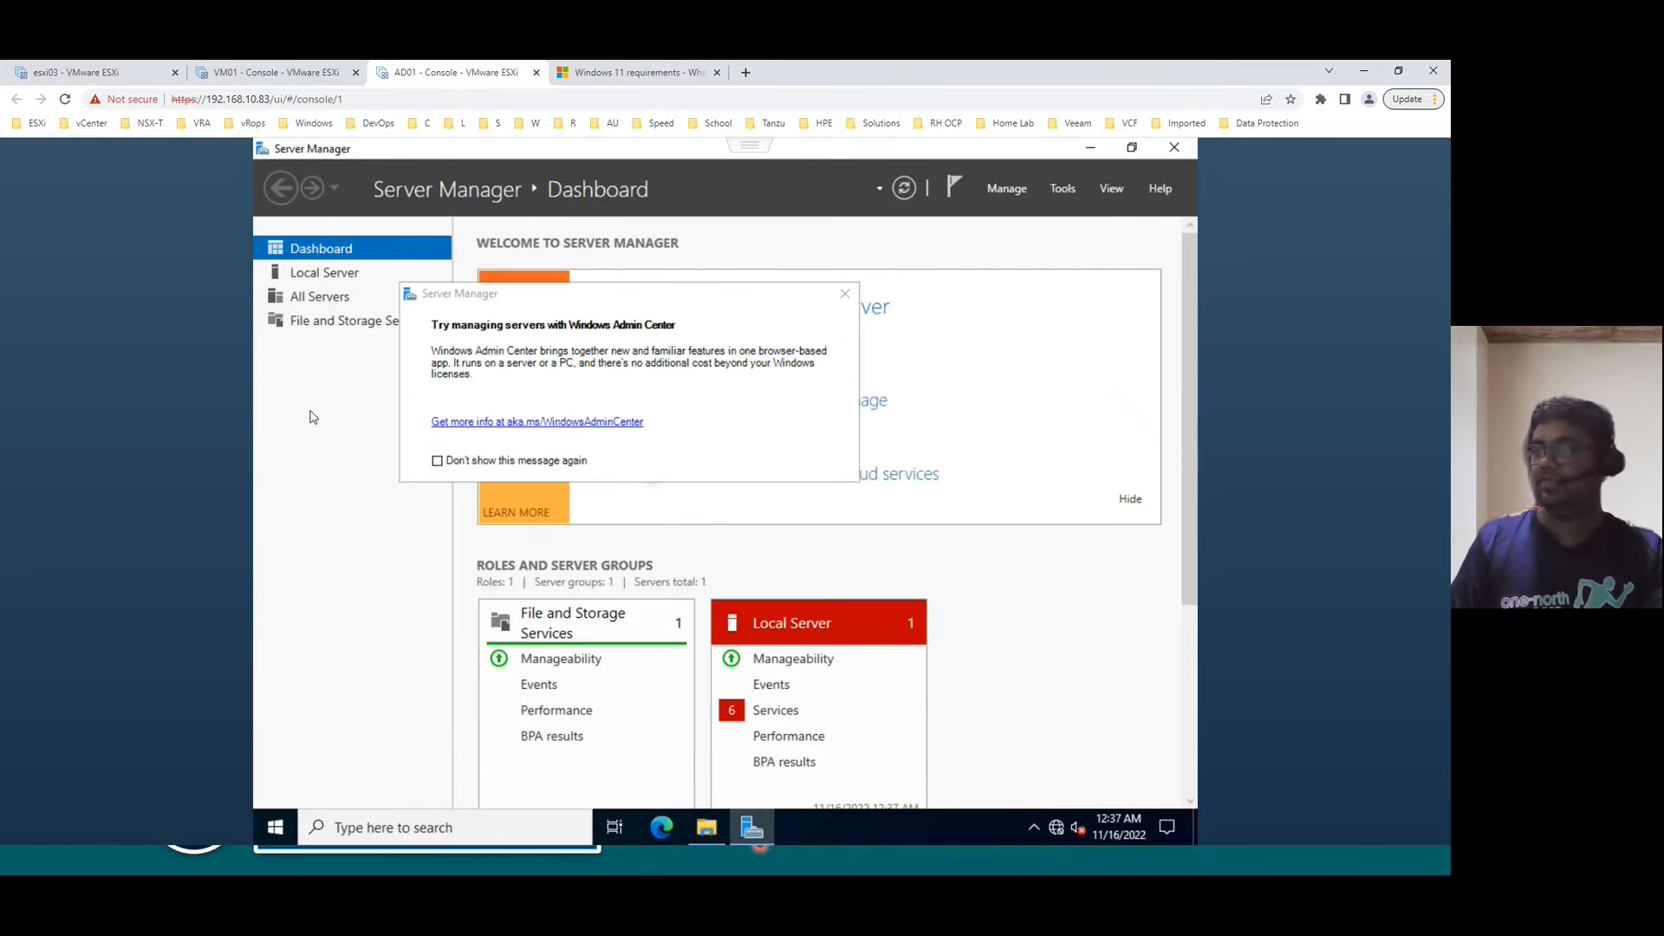
click(325, 274)
click(845, 294)
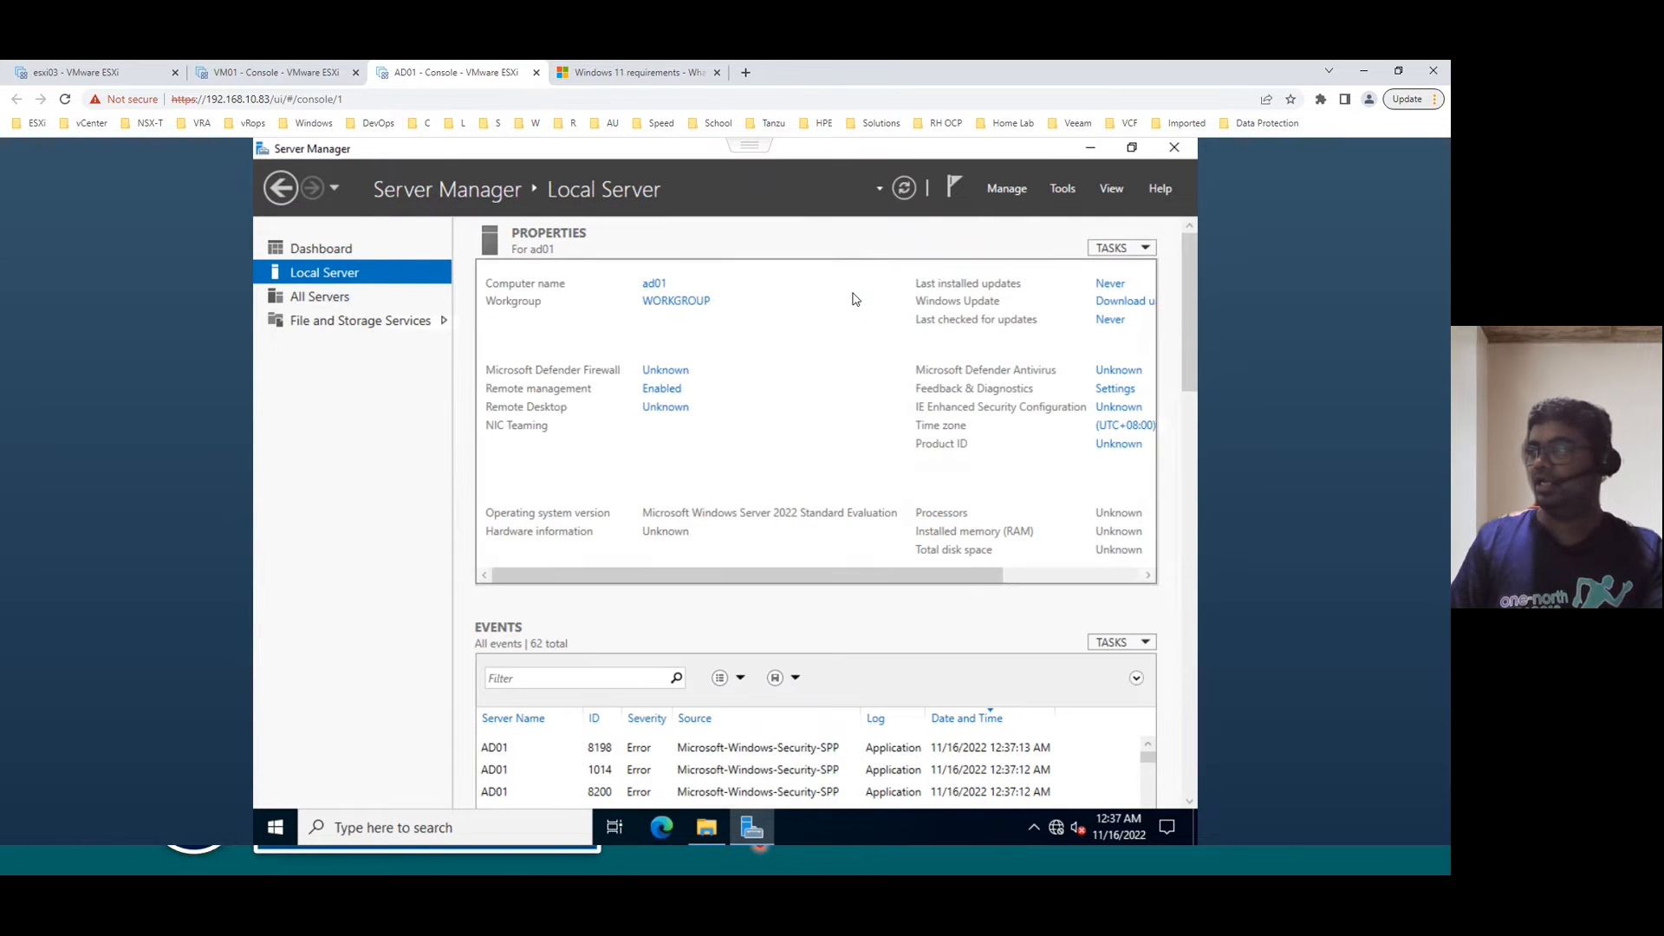
- Set IE Enhanced Security Configuration to Off for administrators and users, then refresh Local Server properties
drag(829, 576, 1012, 592)
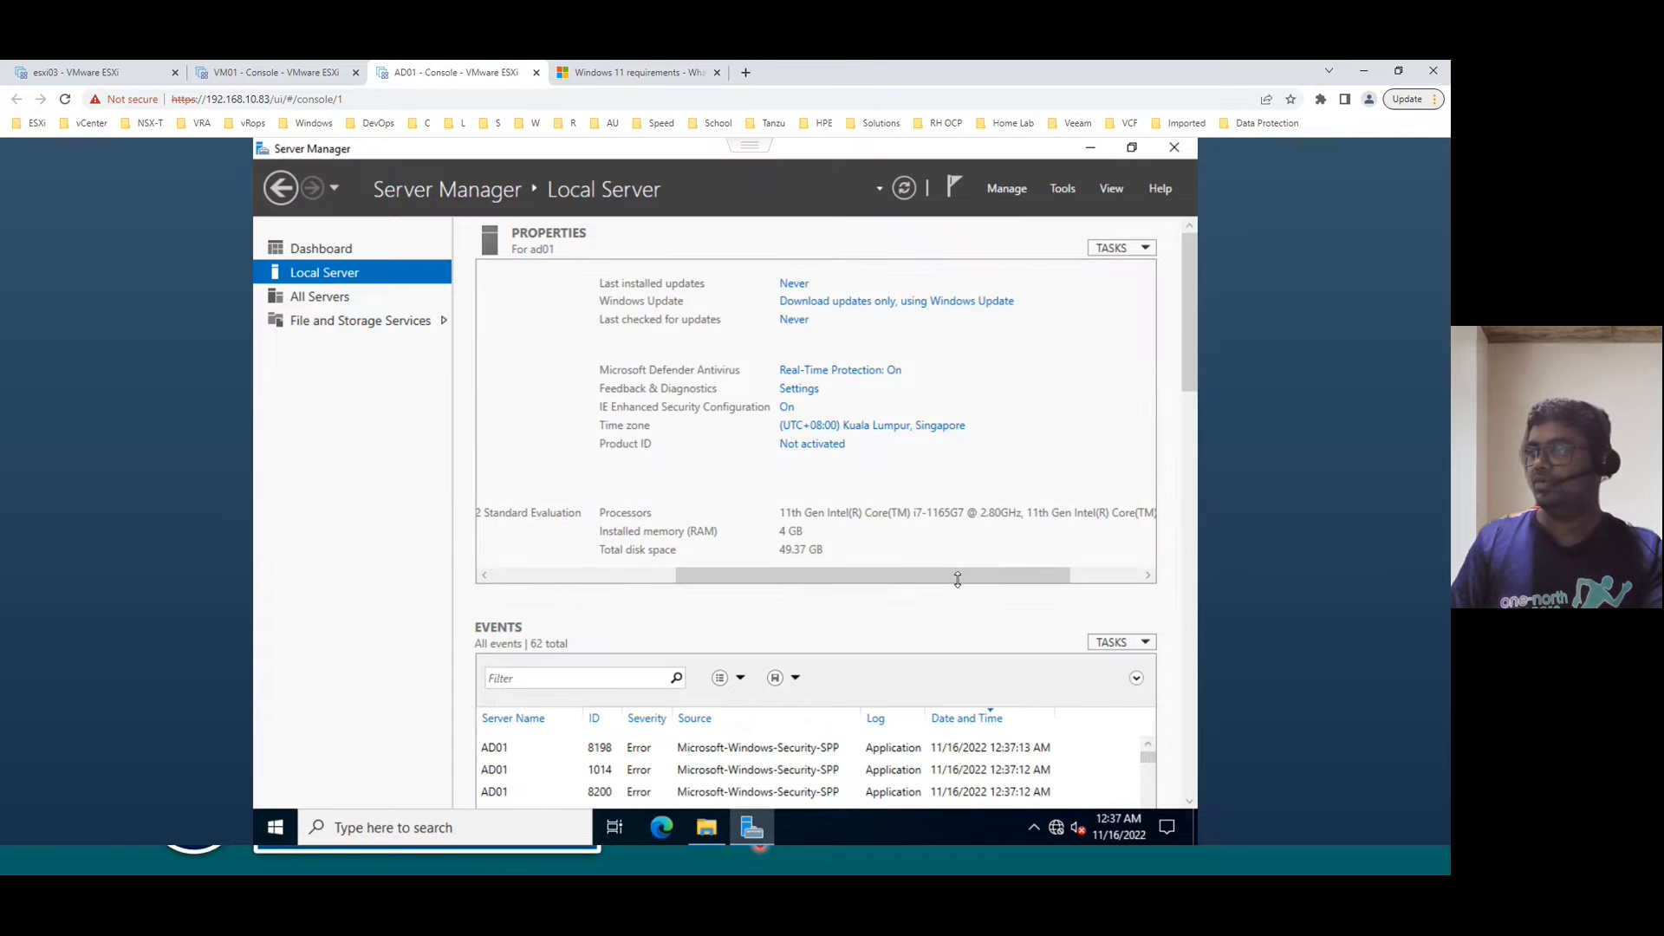
click(788, 409)
click(629, 463)
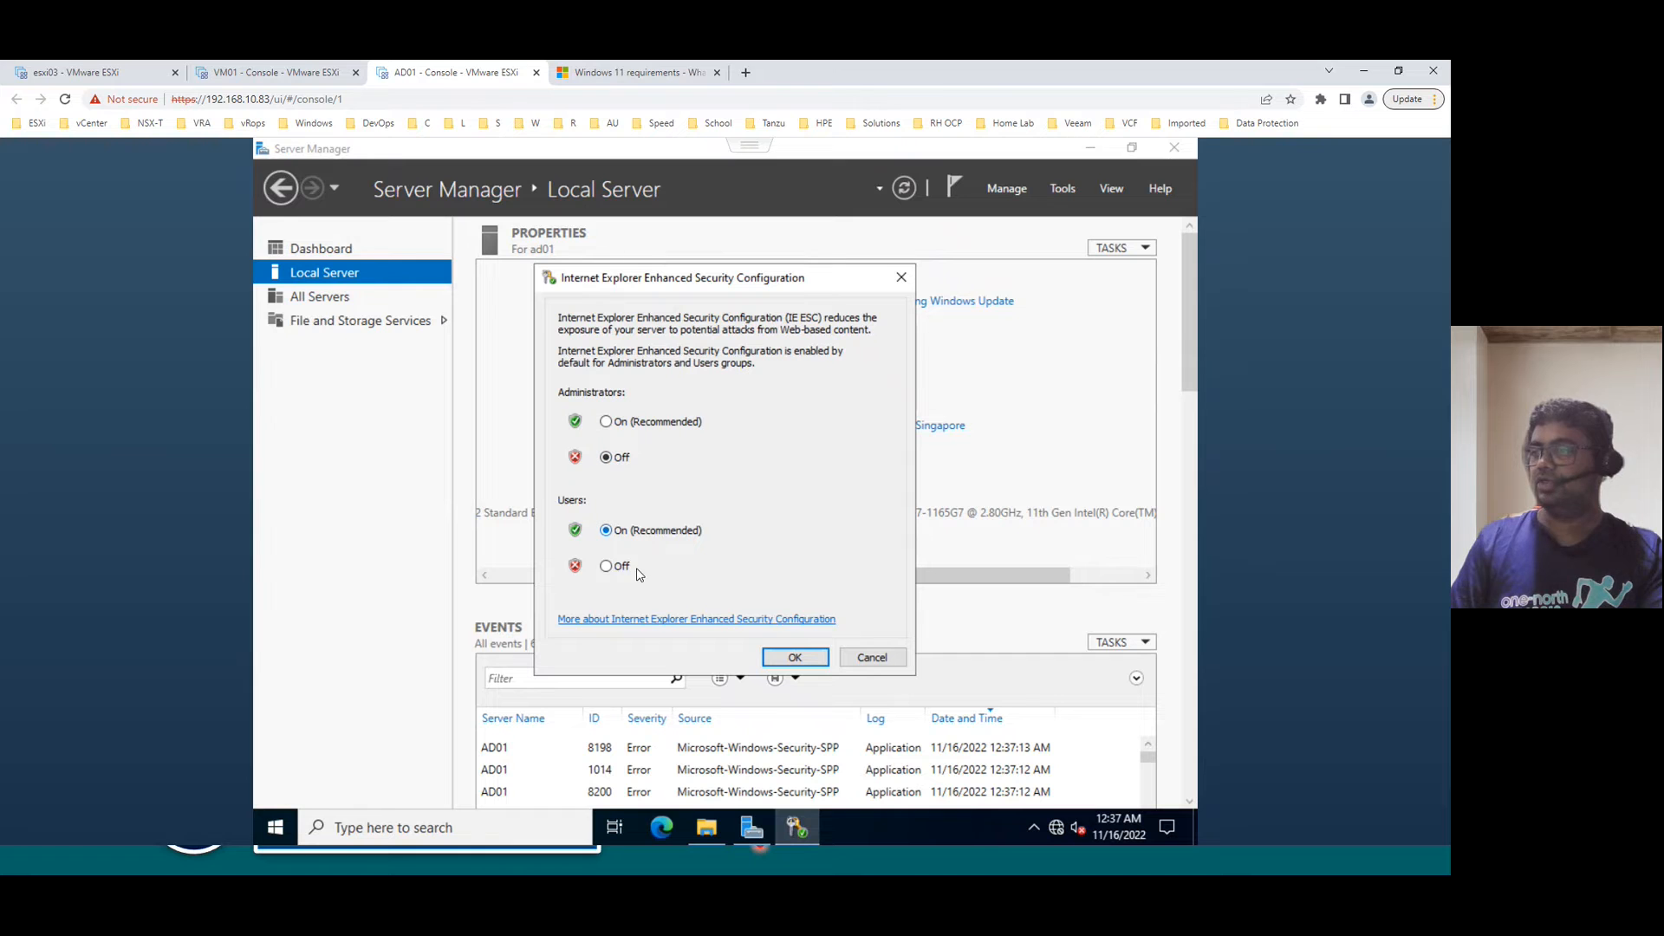
click(622, 568)
click(785, 656)
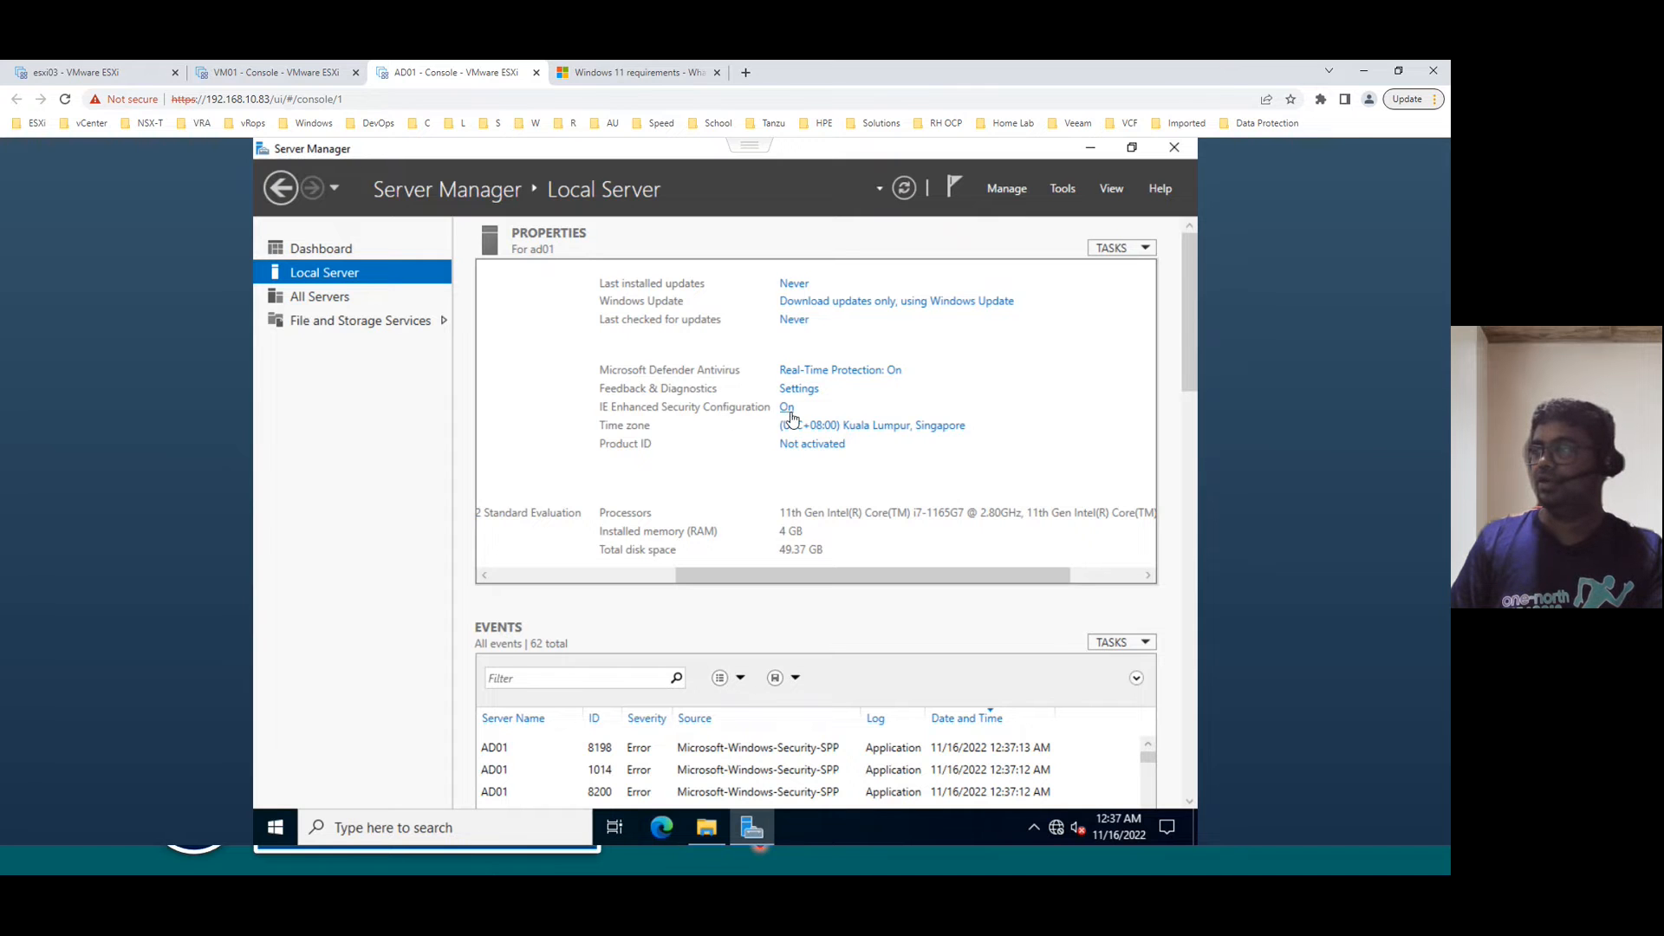
click(905, 189)
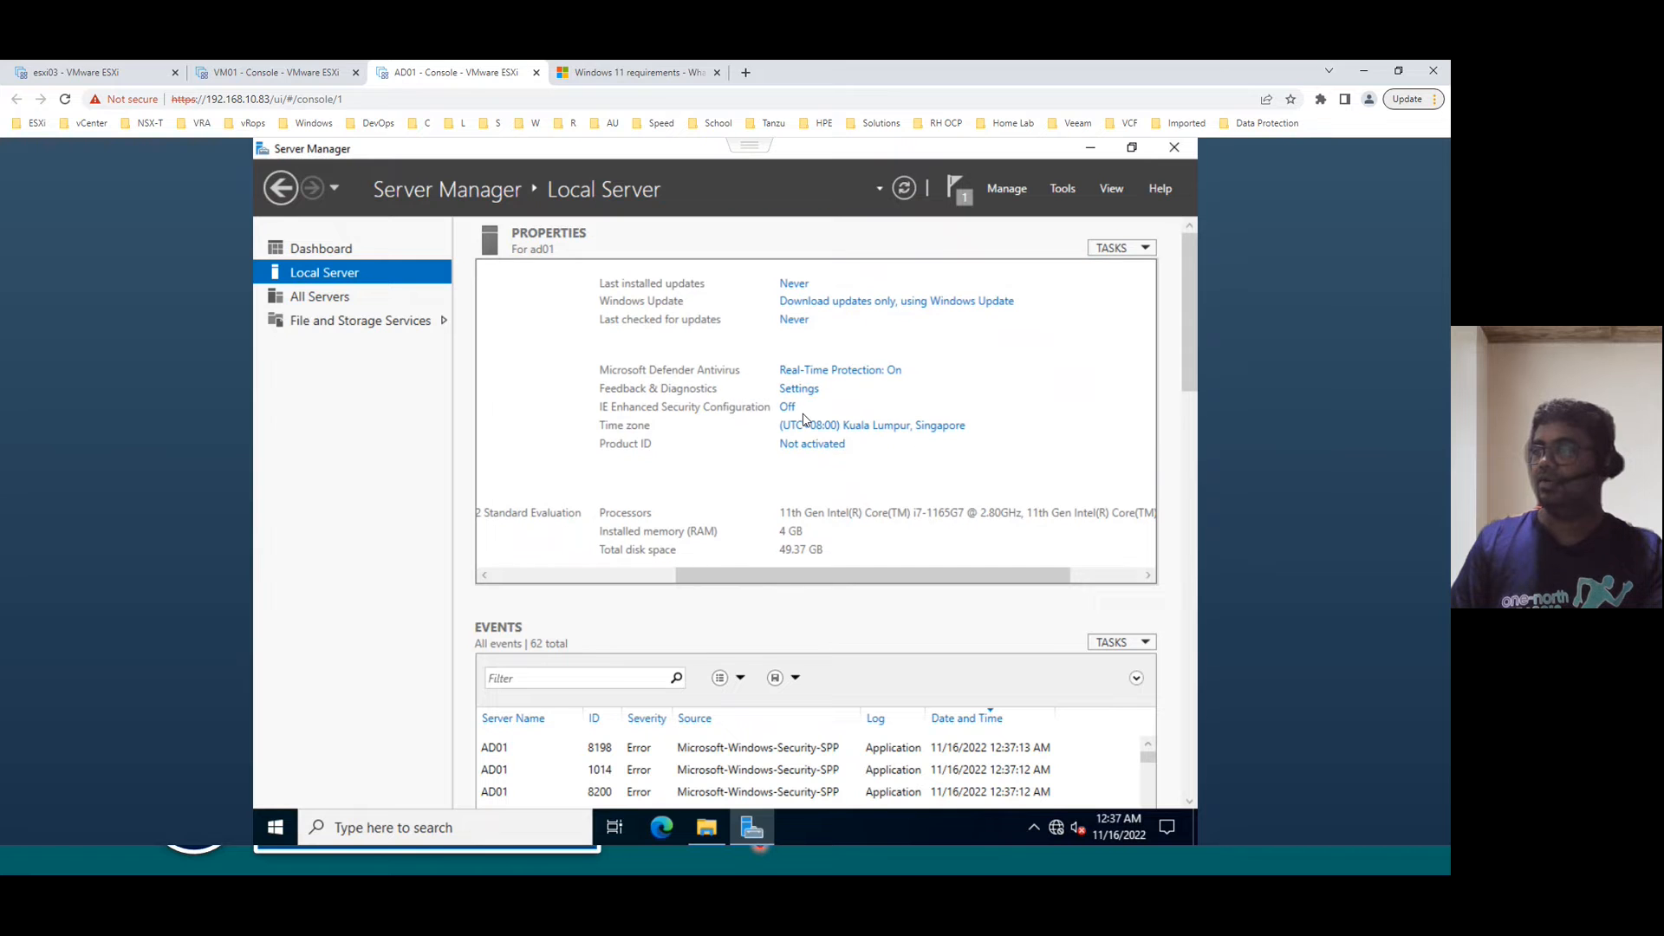
- Reveal checklist step 8, turning off the firewall, and return to the AD01 console
key(alt+Tab)
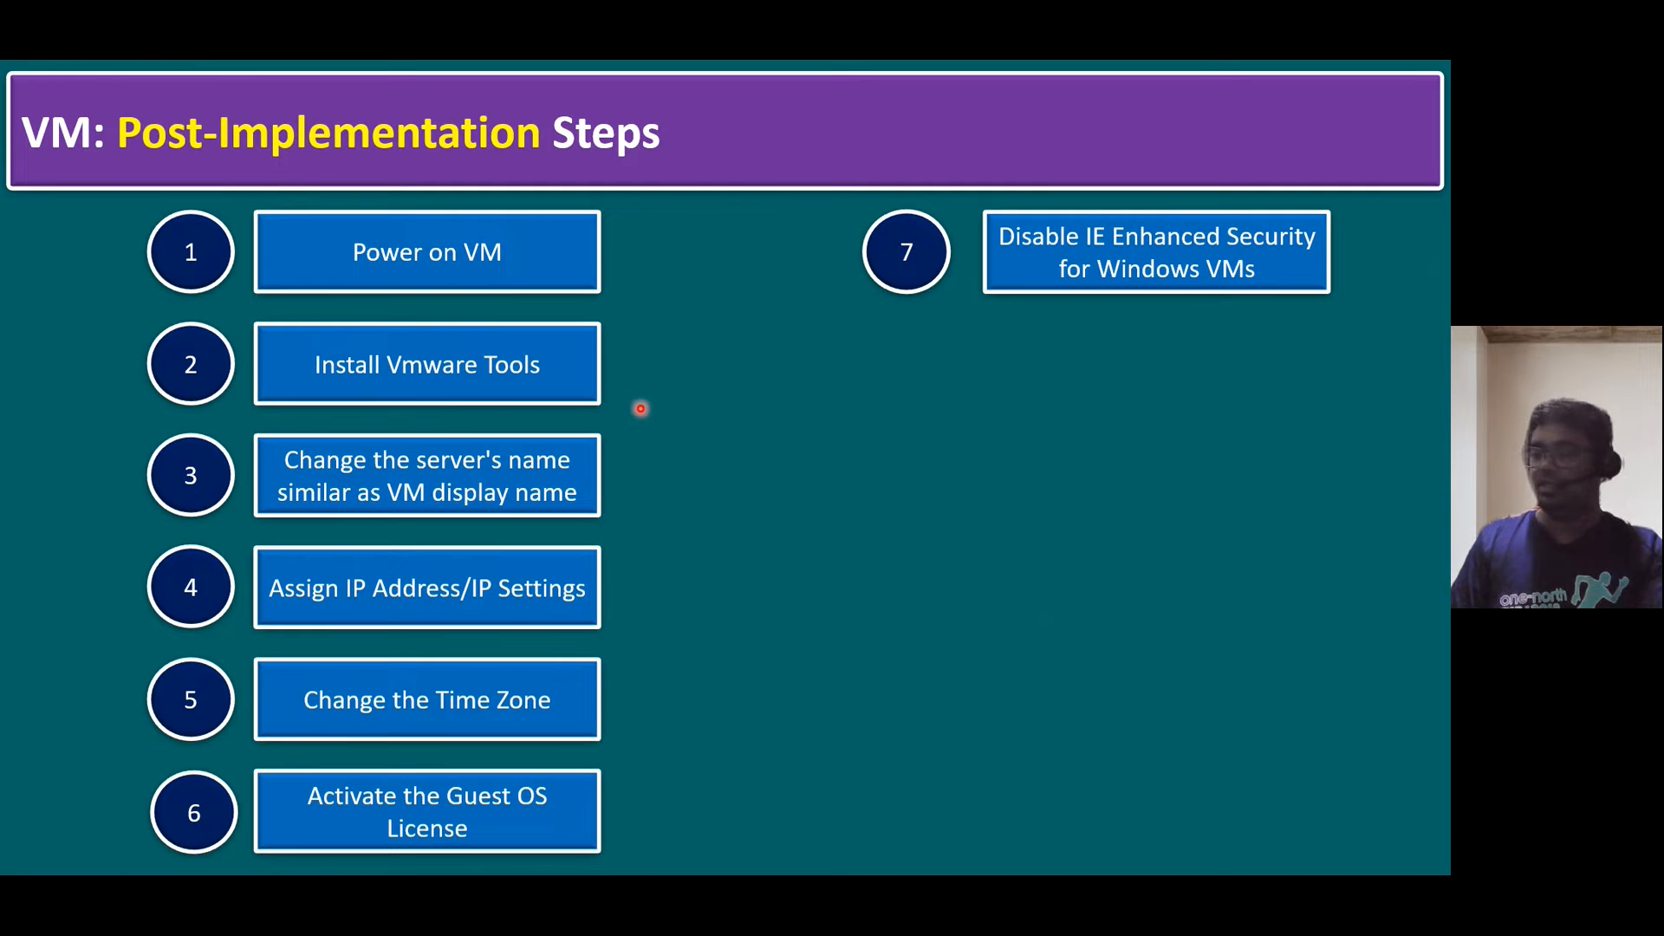
click(624, 466)
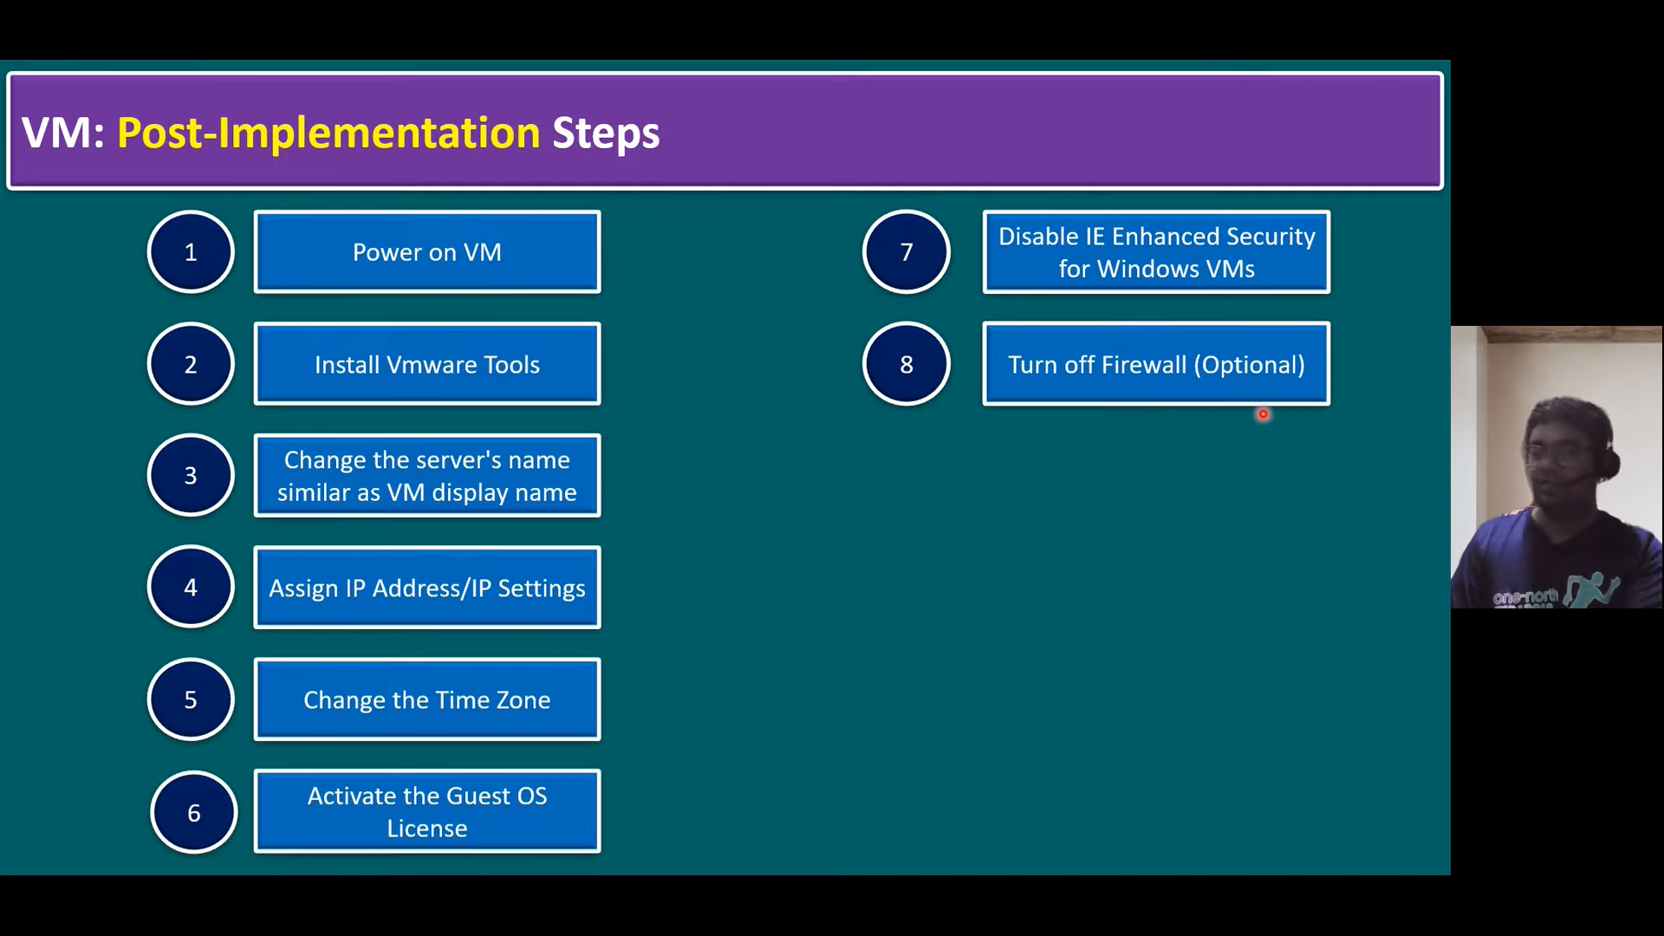
key(alt+Tab)
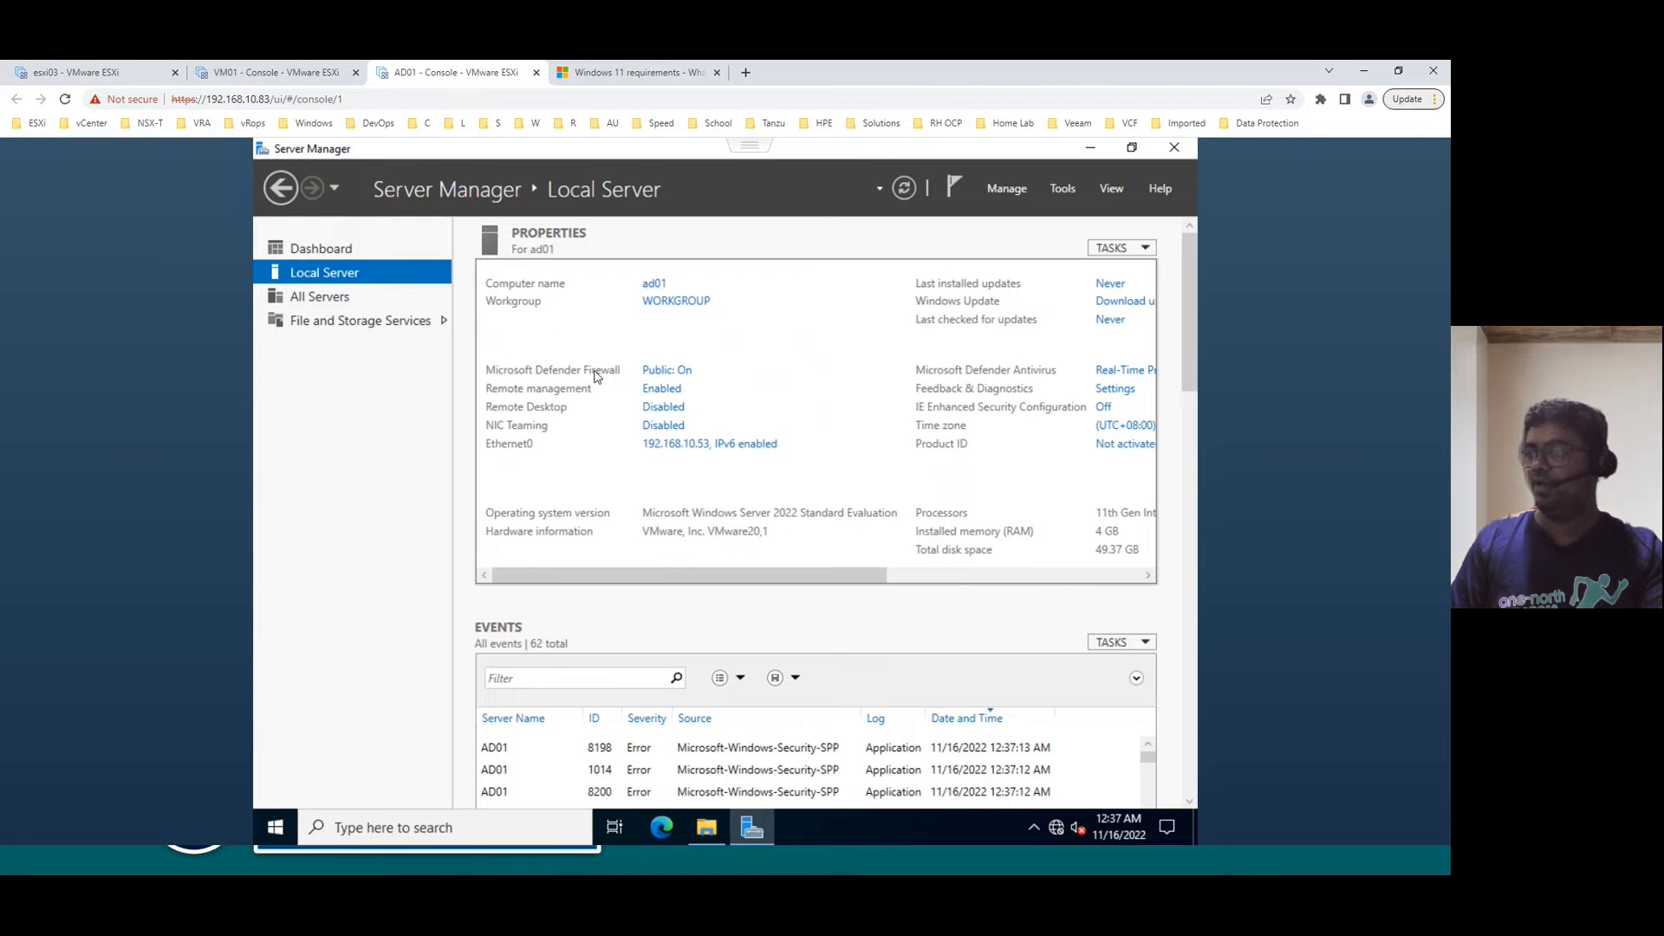
- Set the Defender Firewall state to Off for the Domain, Private and Public profiles, then refresh properties
click(660, 373)
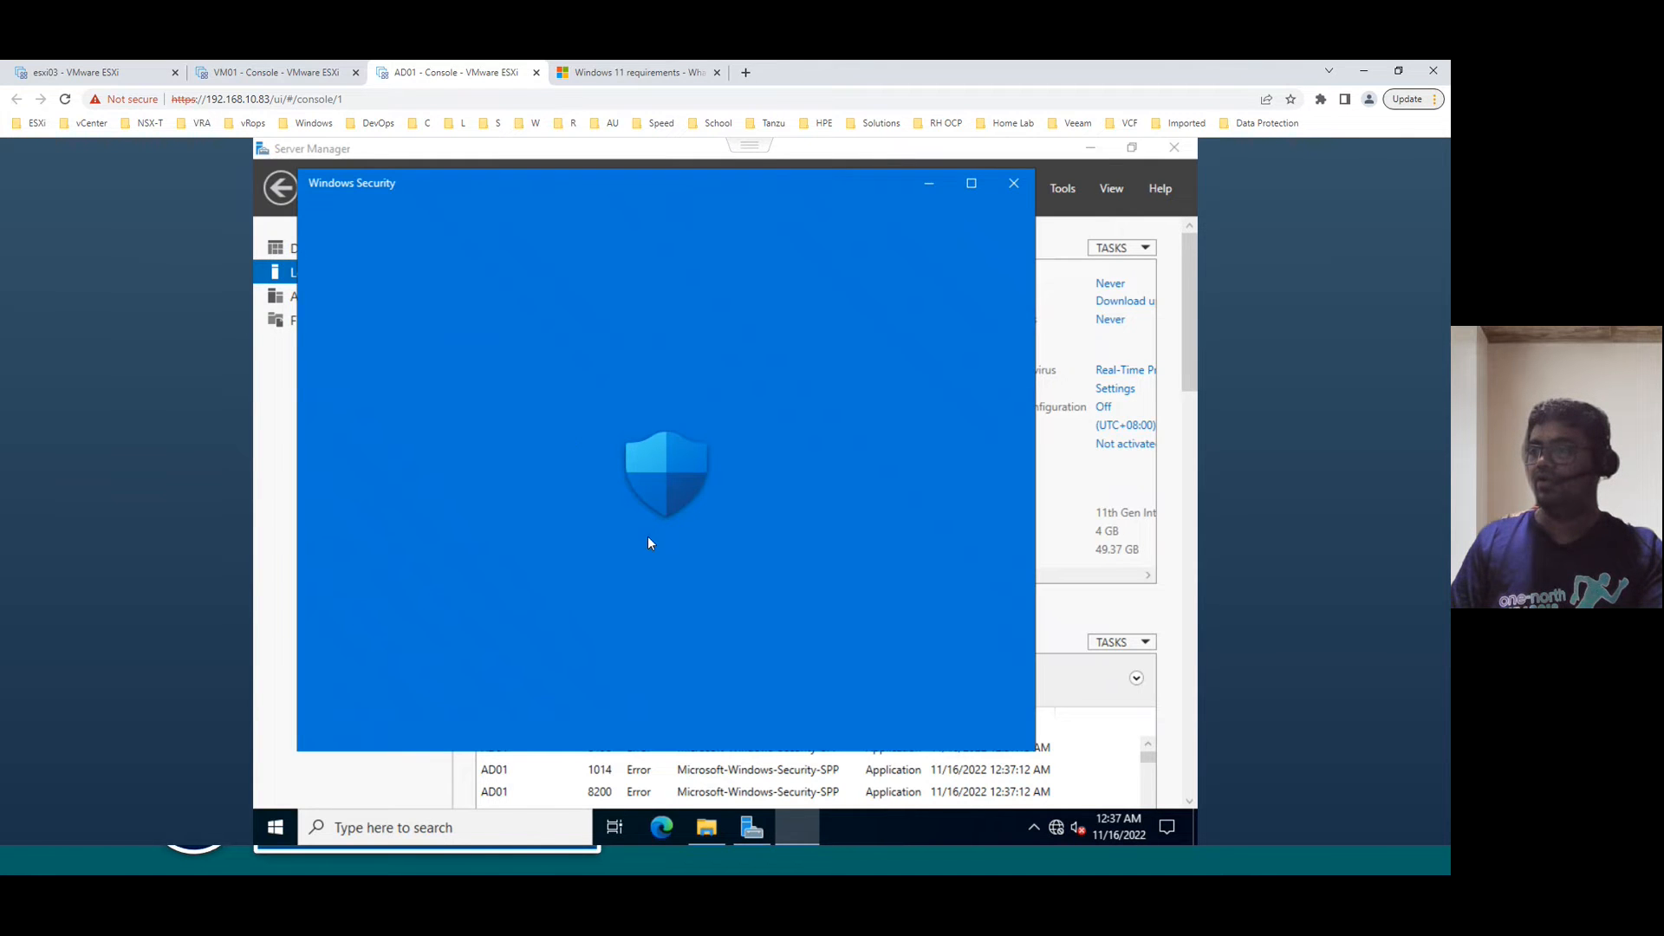
scroll(520, 628, down, 3)
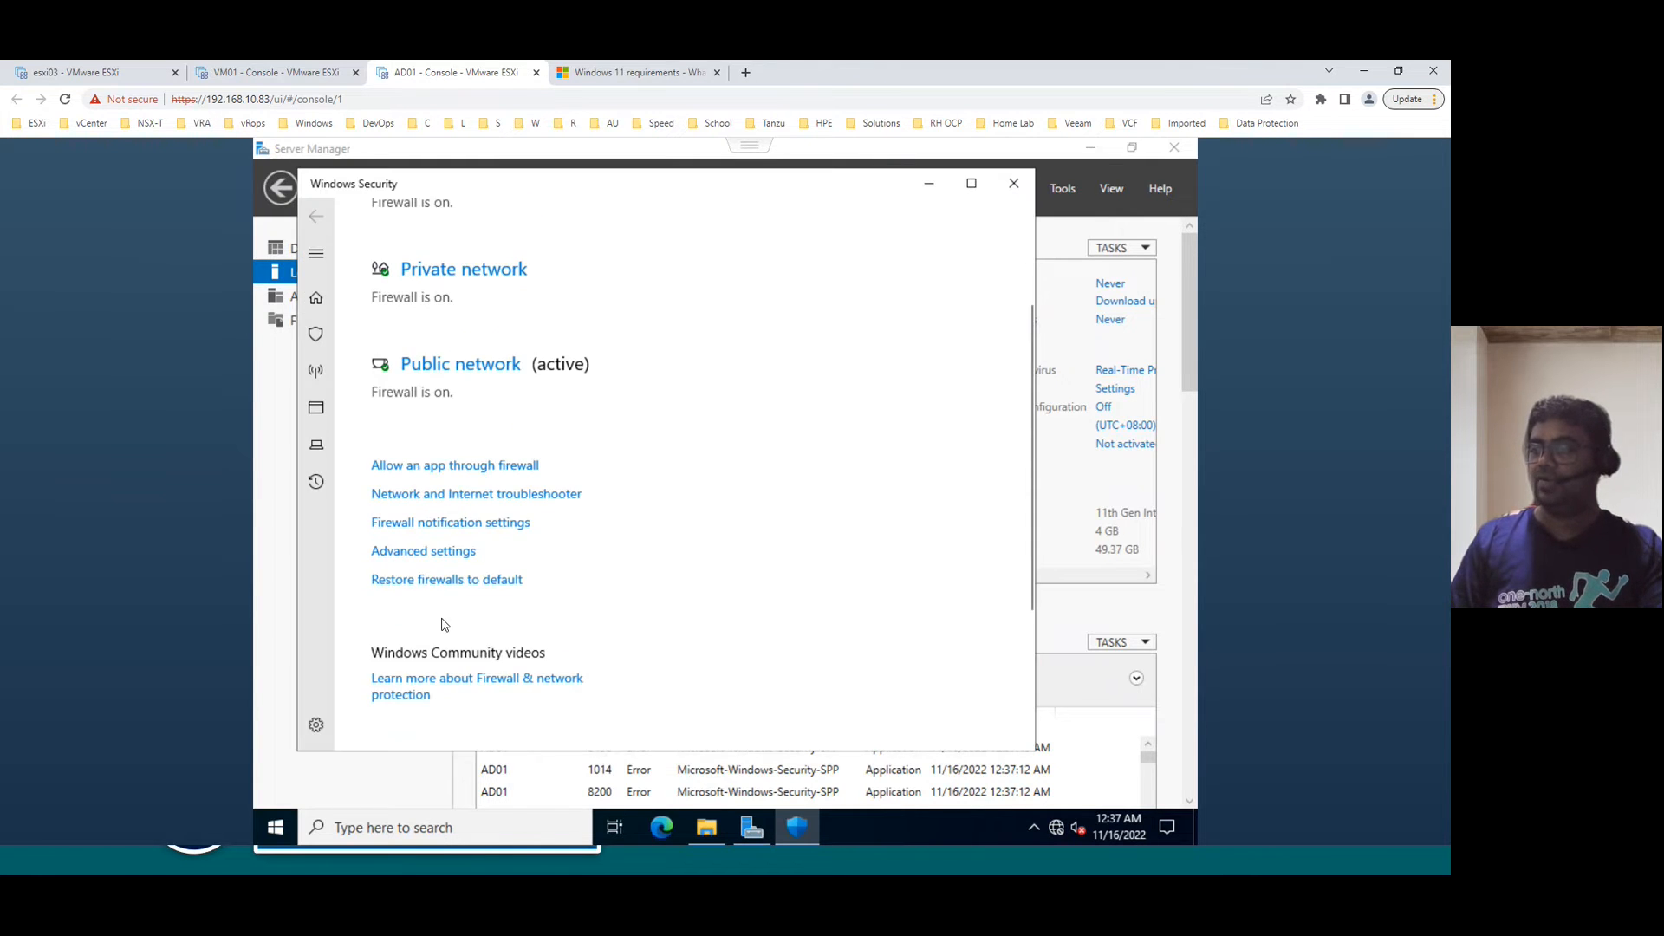
click(430, 552)
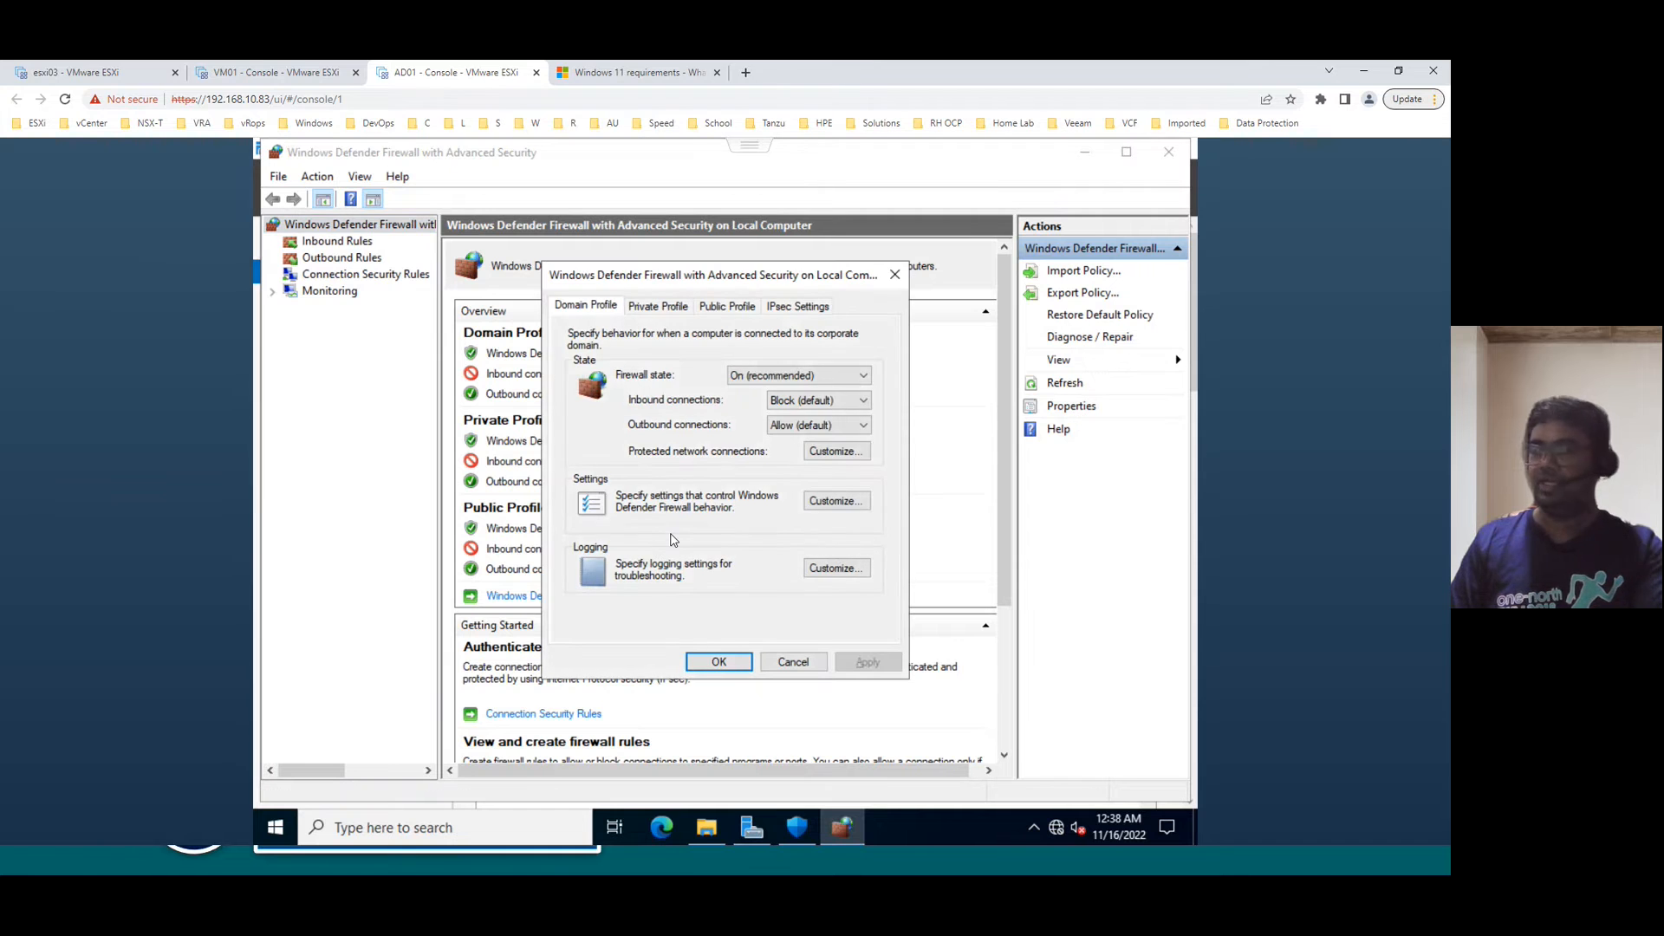
key(Down)
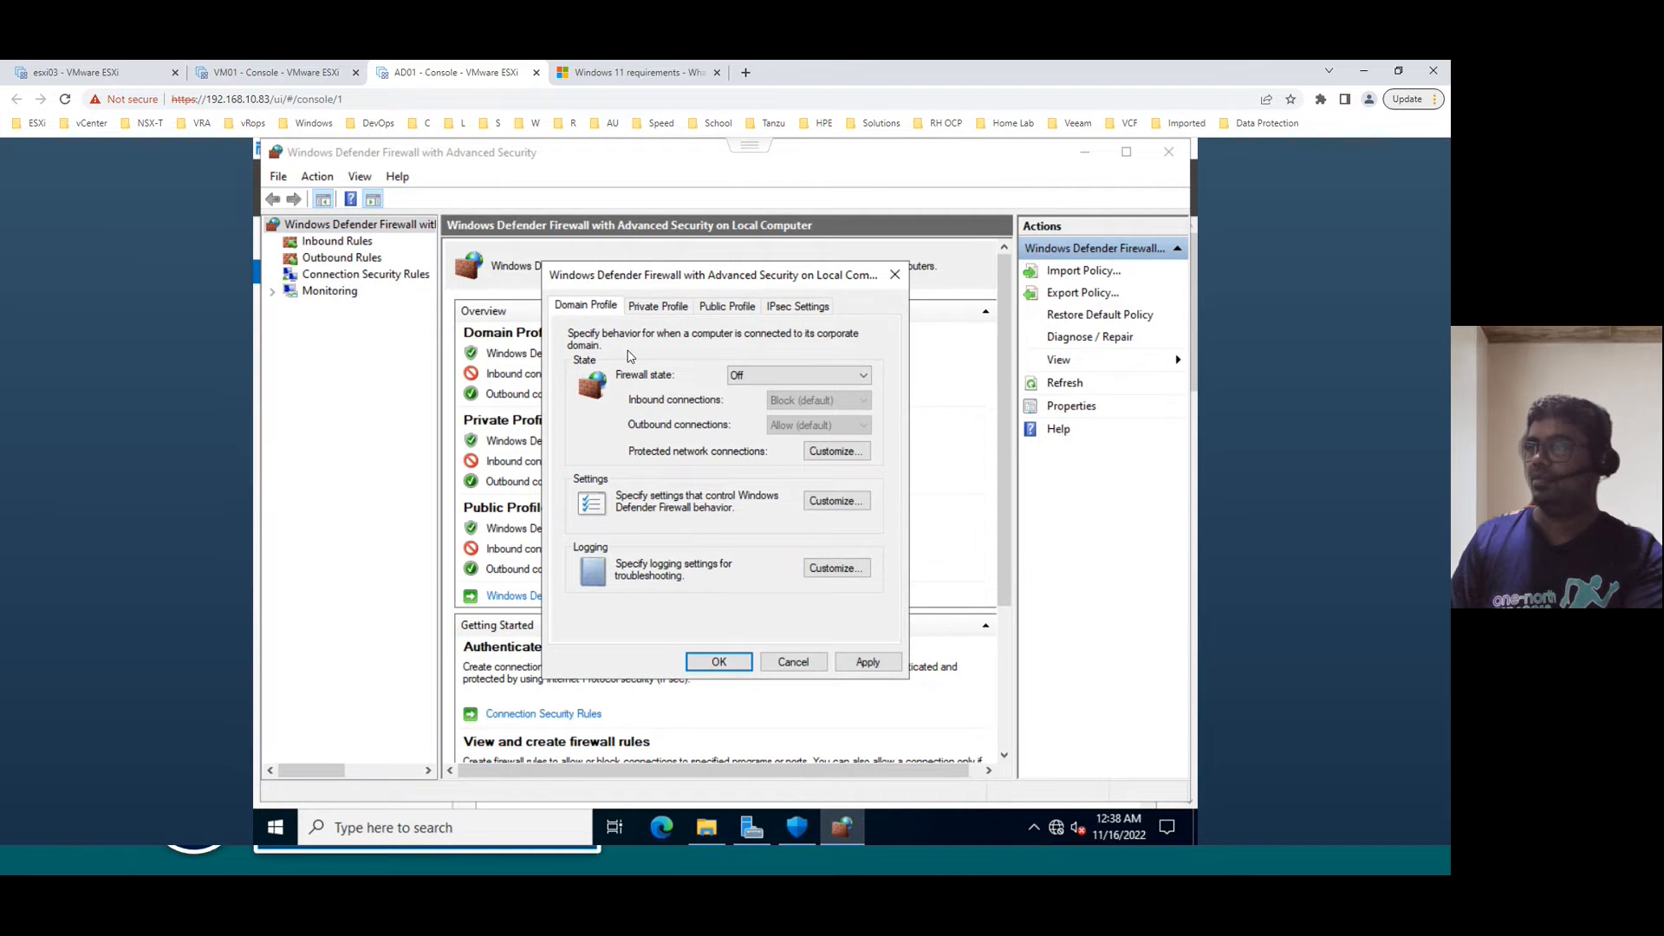
click(652, 314)
click(718, 313)
click(866, 663)
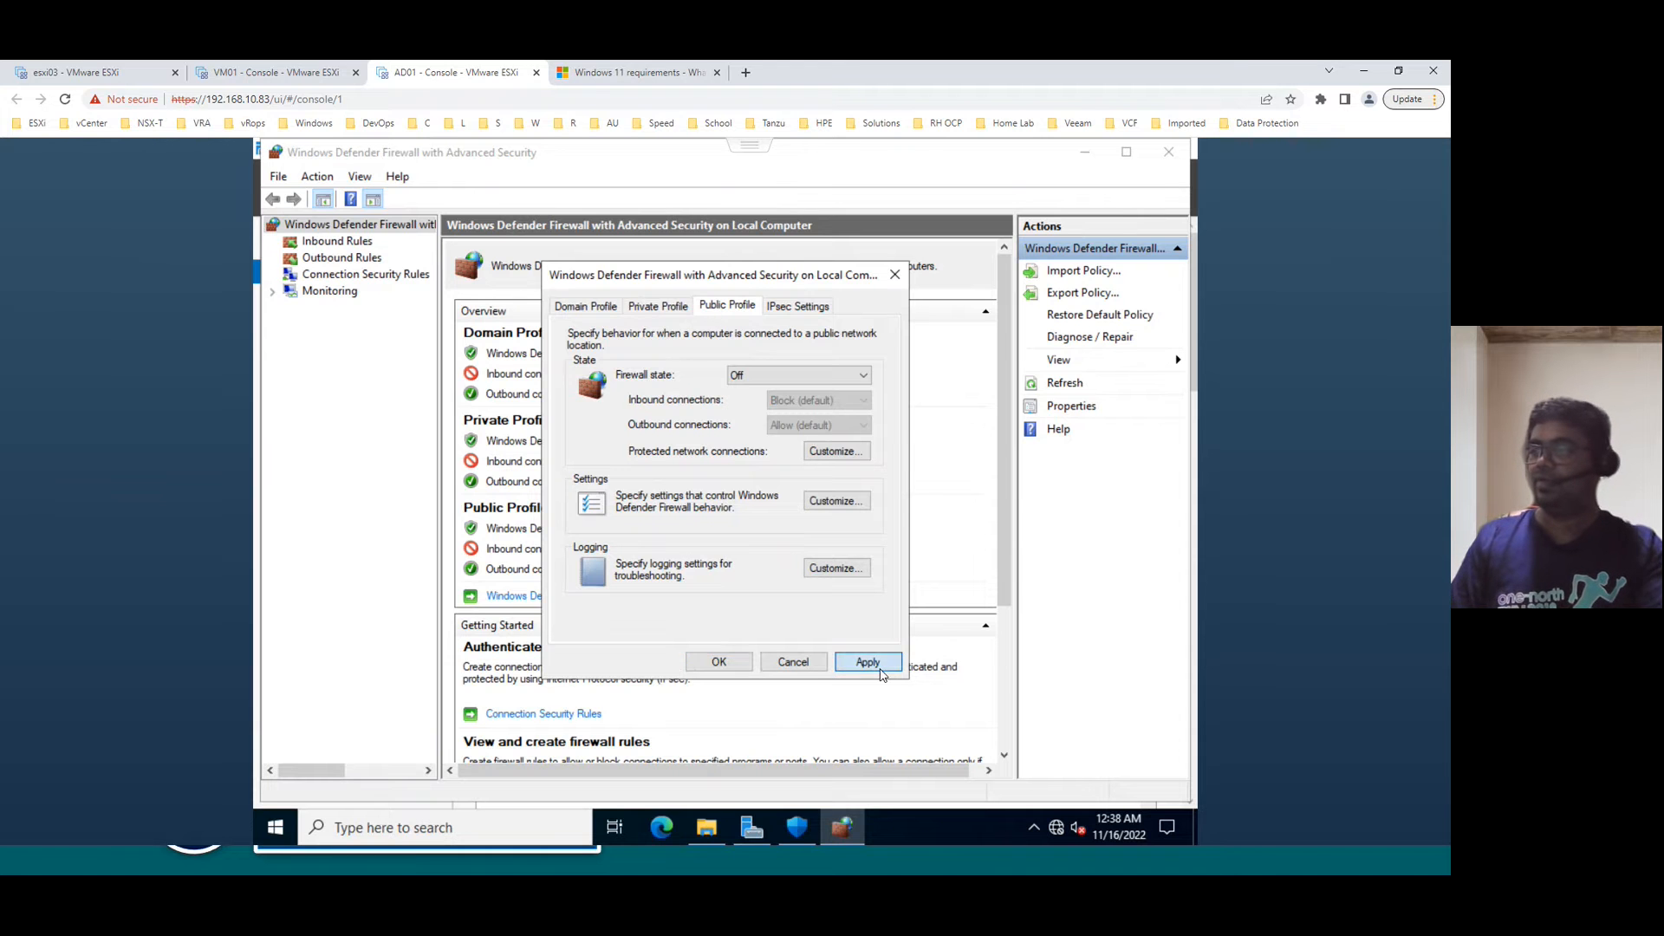
click(723, 663)
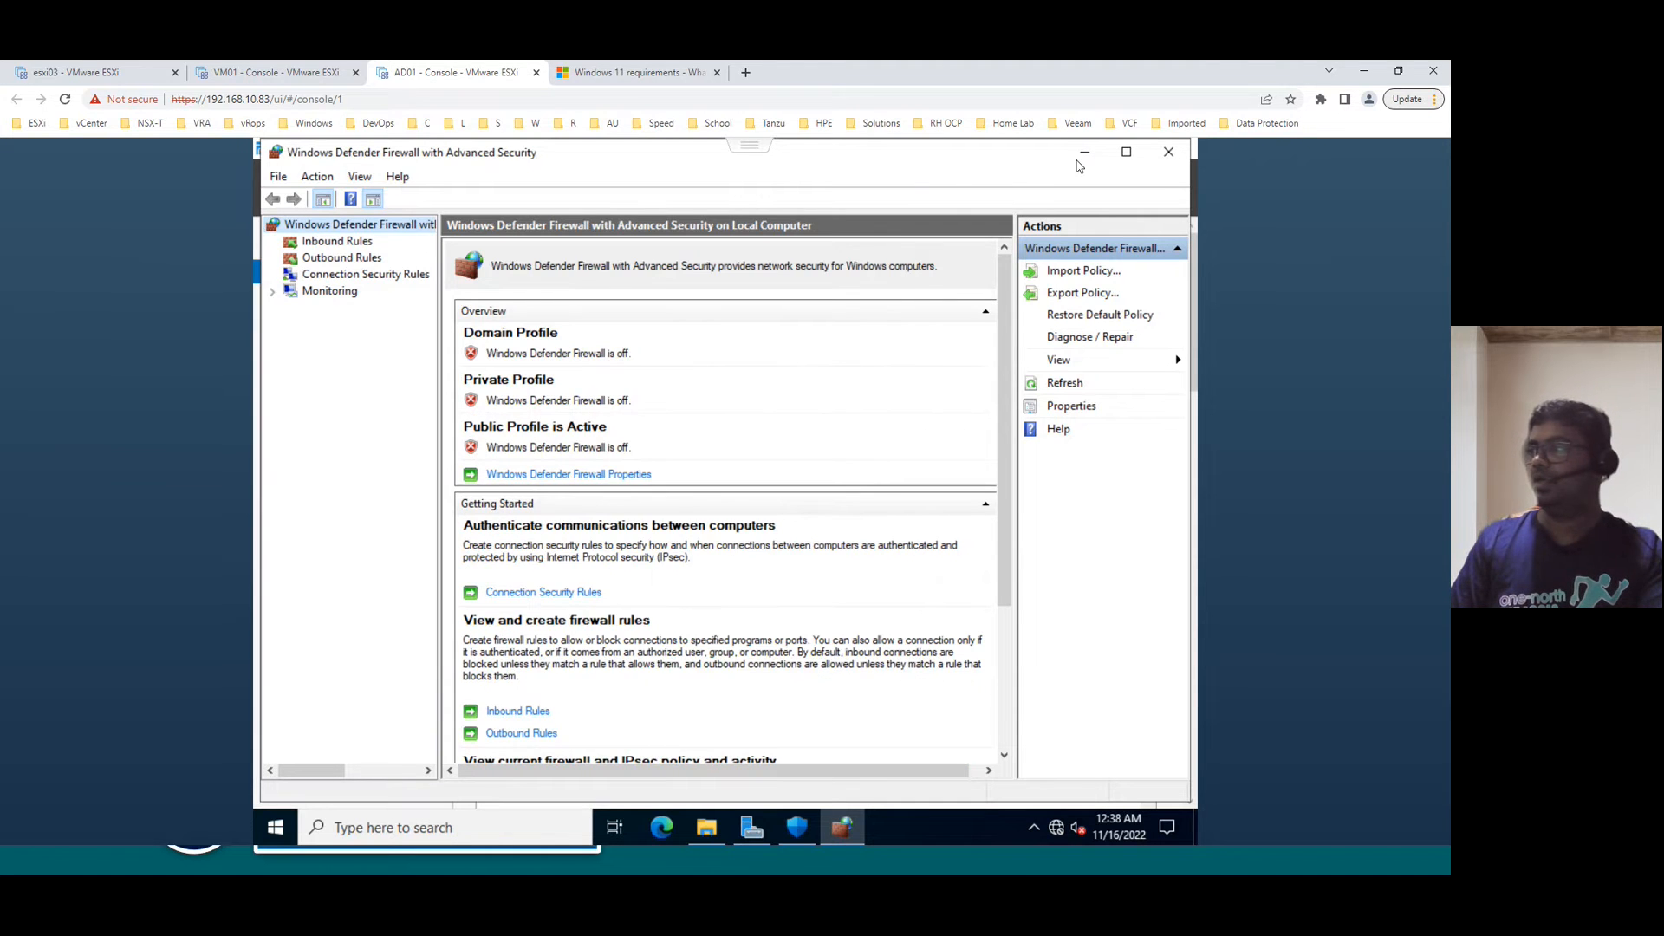
click(1169, 154)
click(1014, 183)
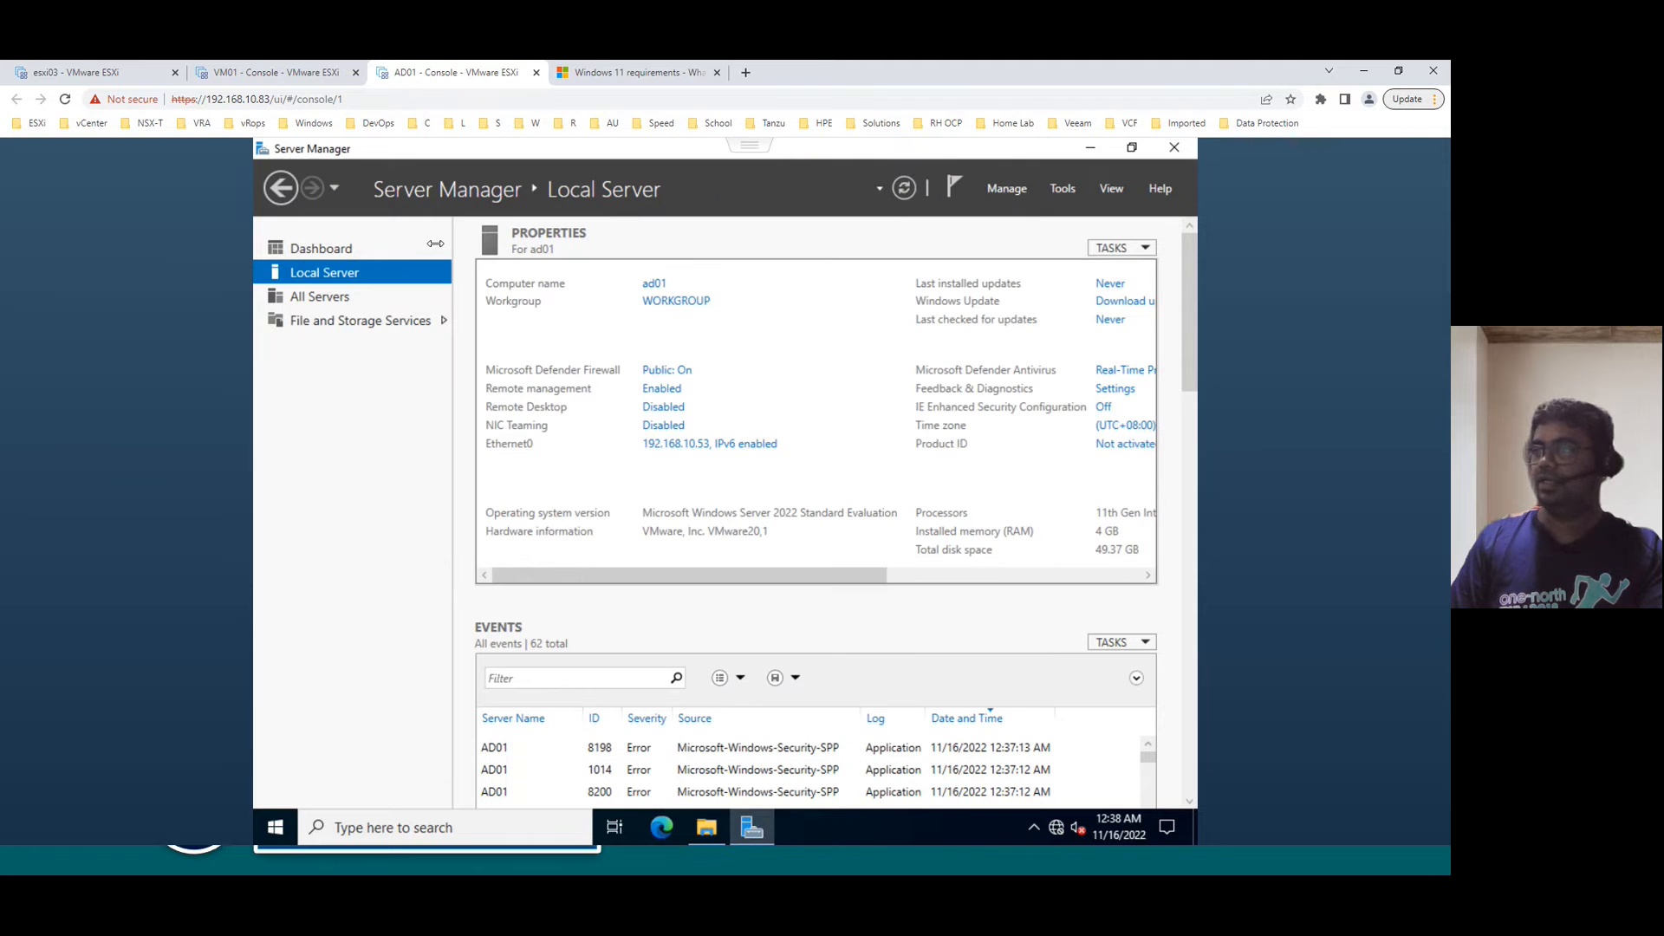
click(906, 187)
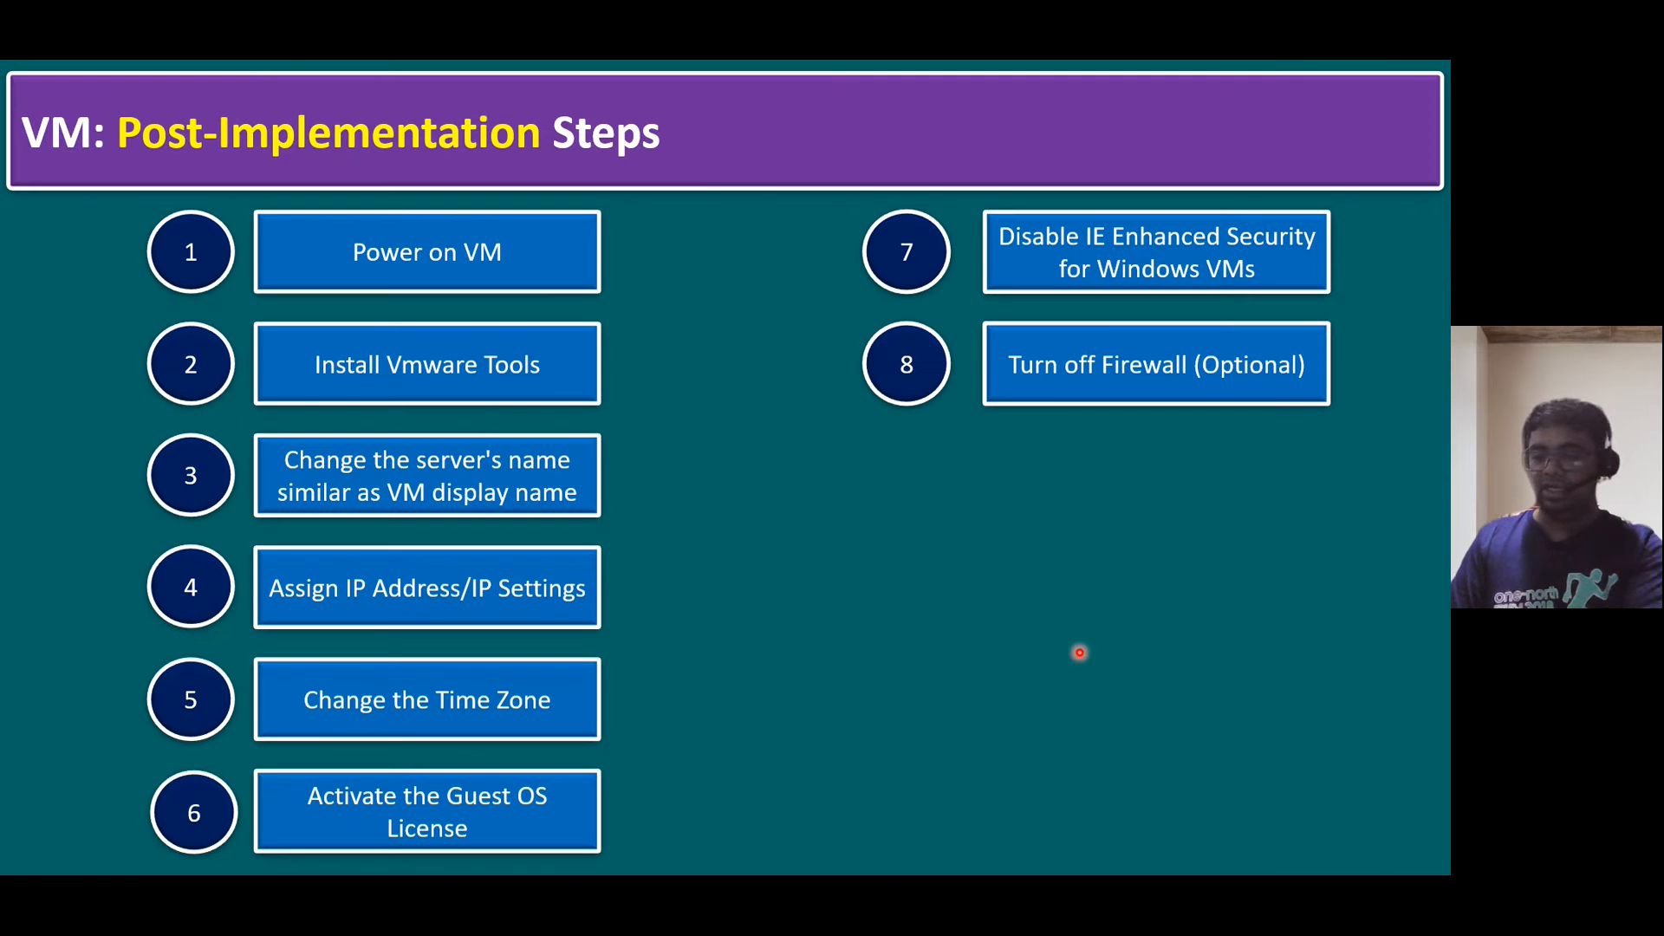
- Allow remote connections to AD01, refresh its properties, and reveal checklist steps 9 and 10
key(Right)
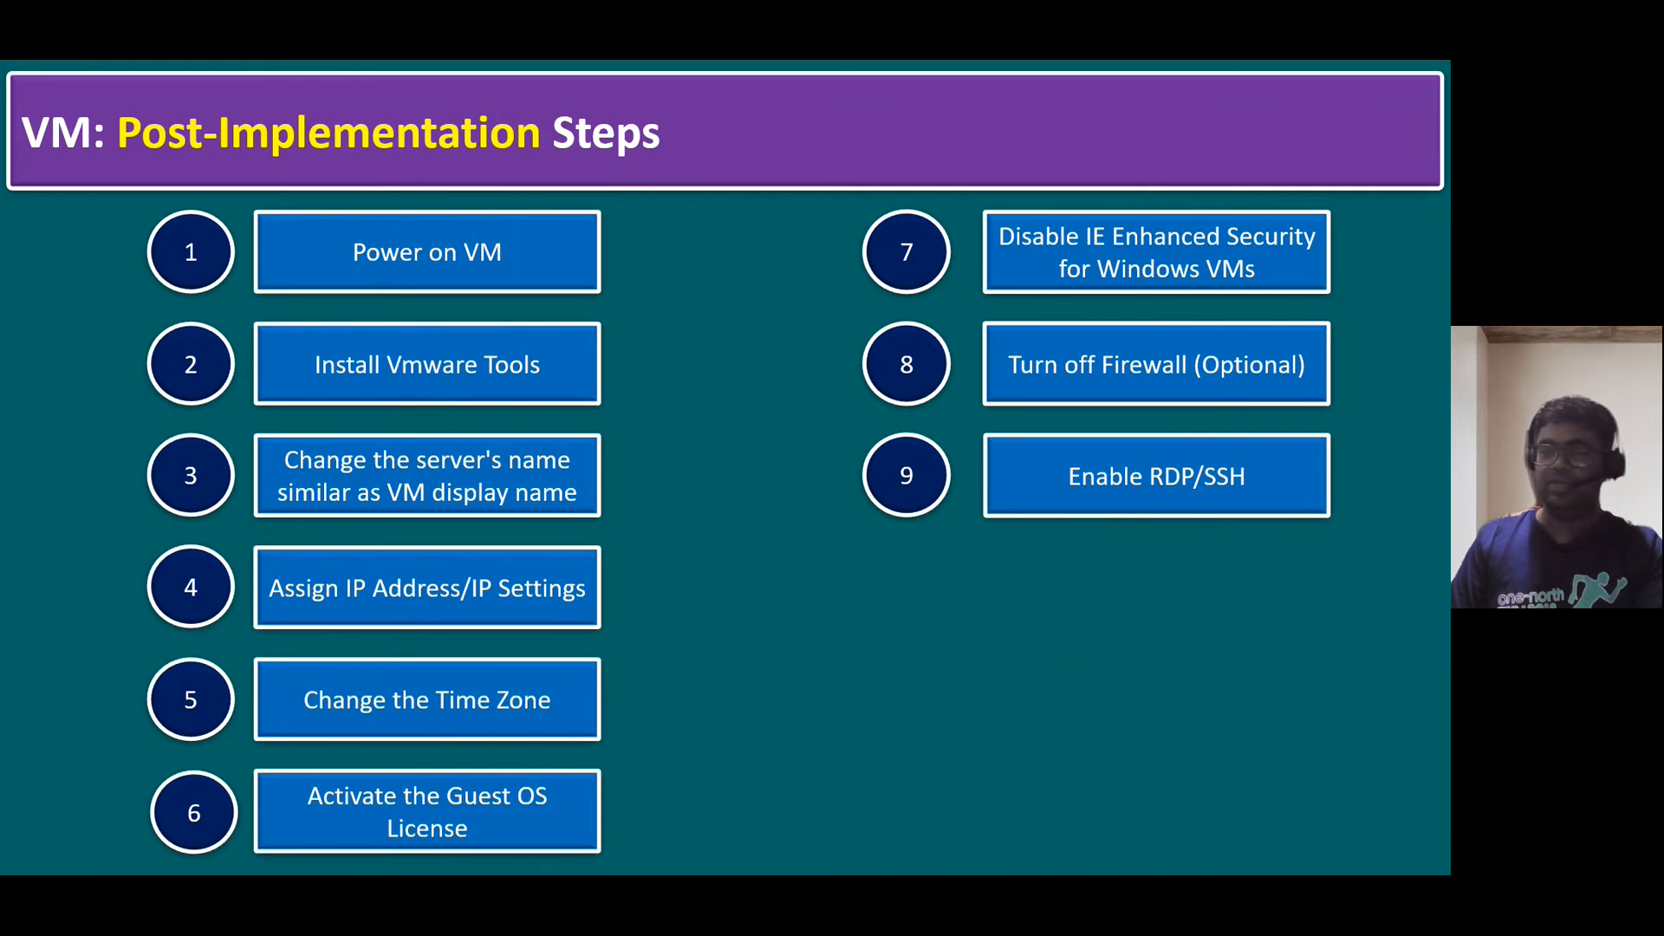
key(alt+Tab)
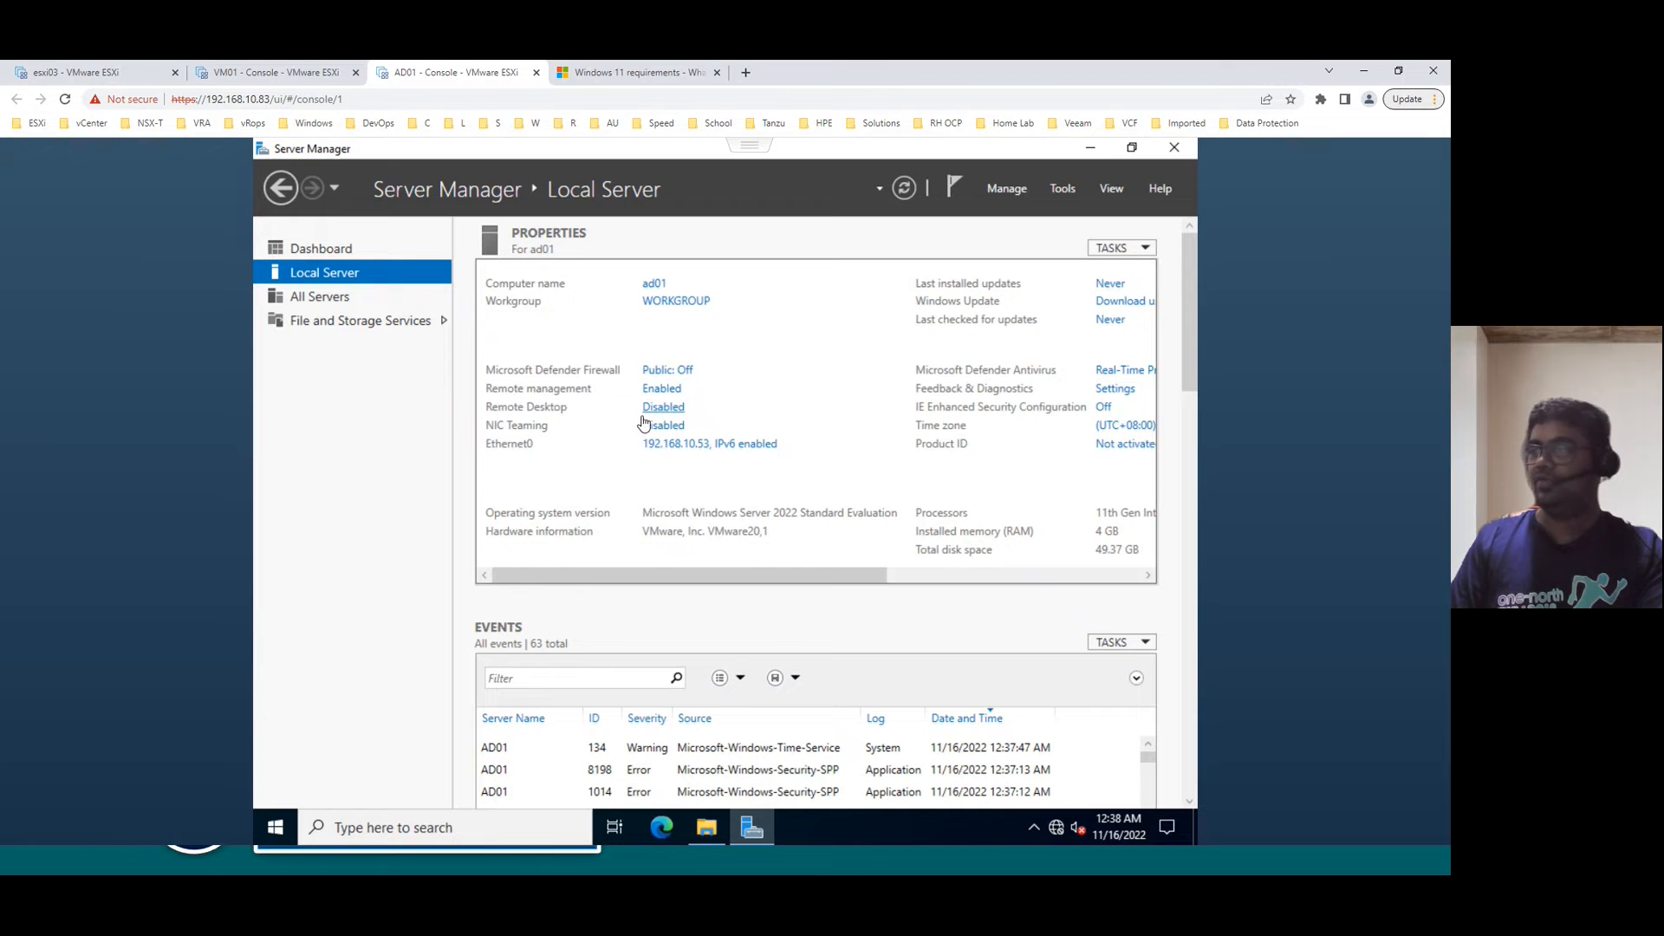
click(664, 408)
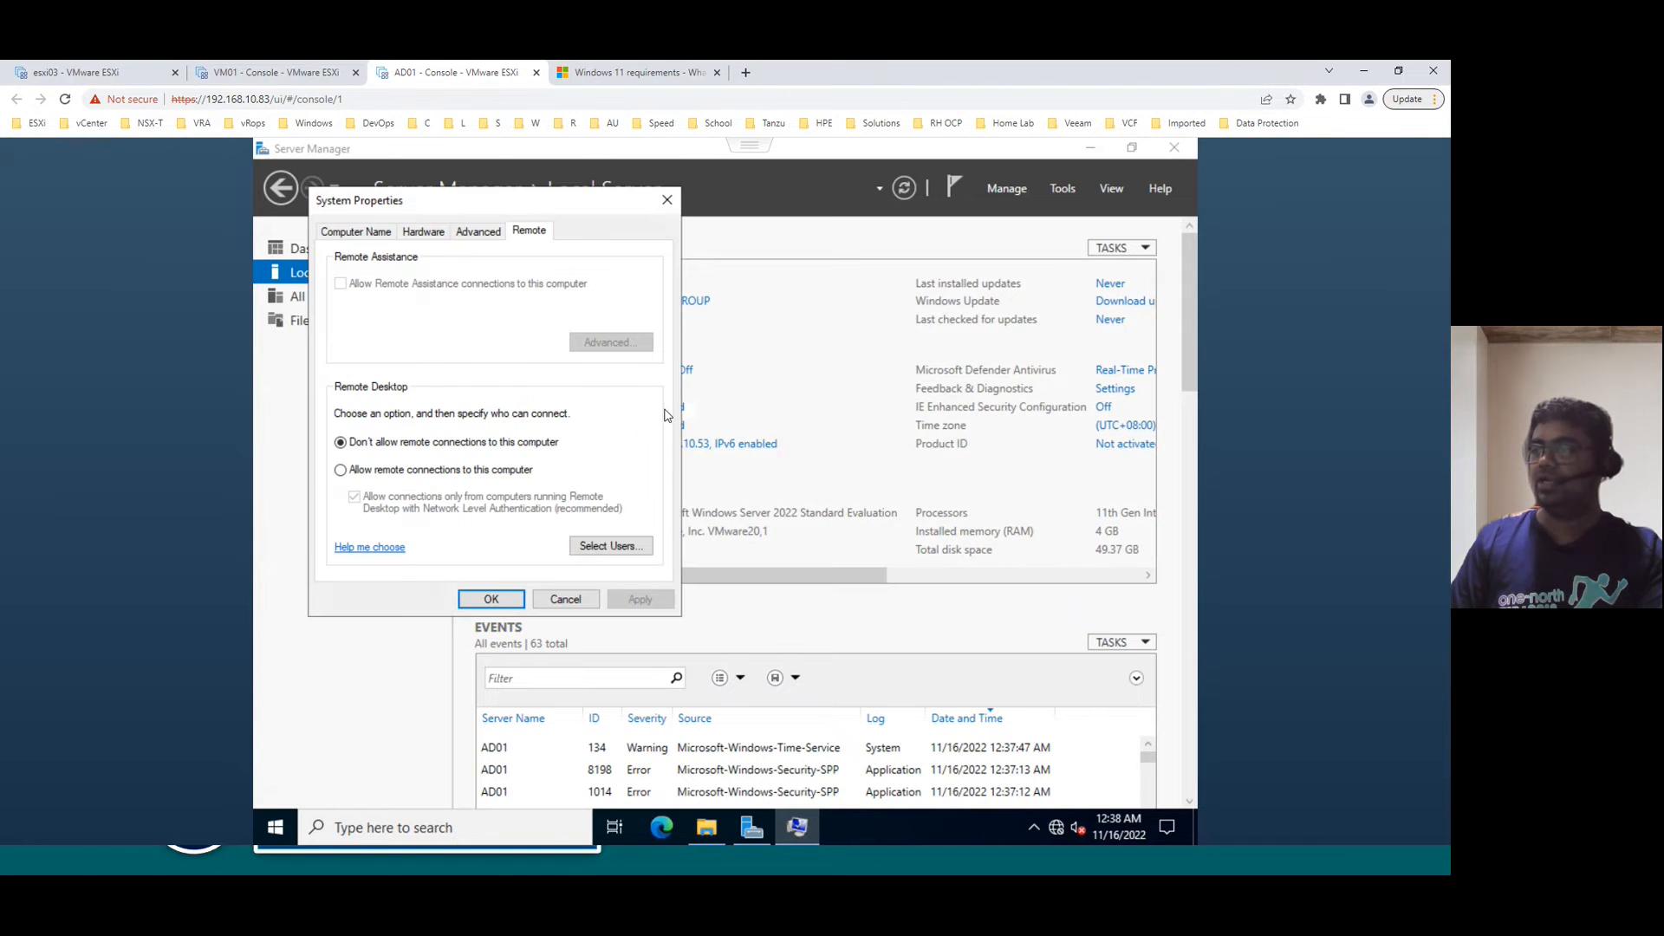
click(397, 471)
click(499, 408)
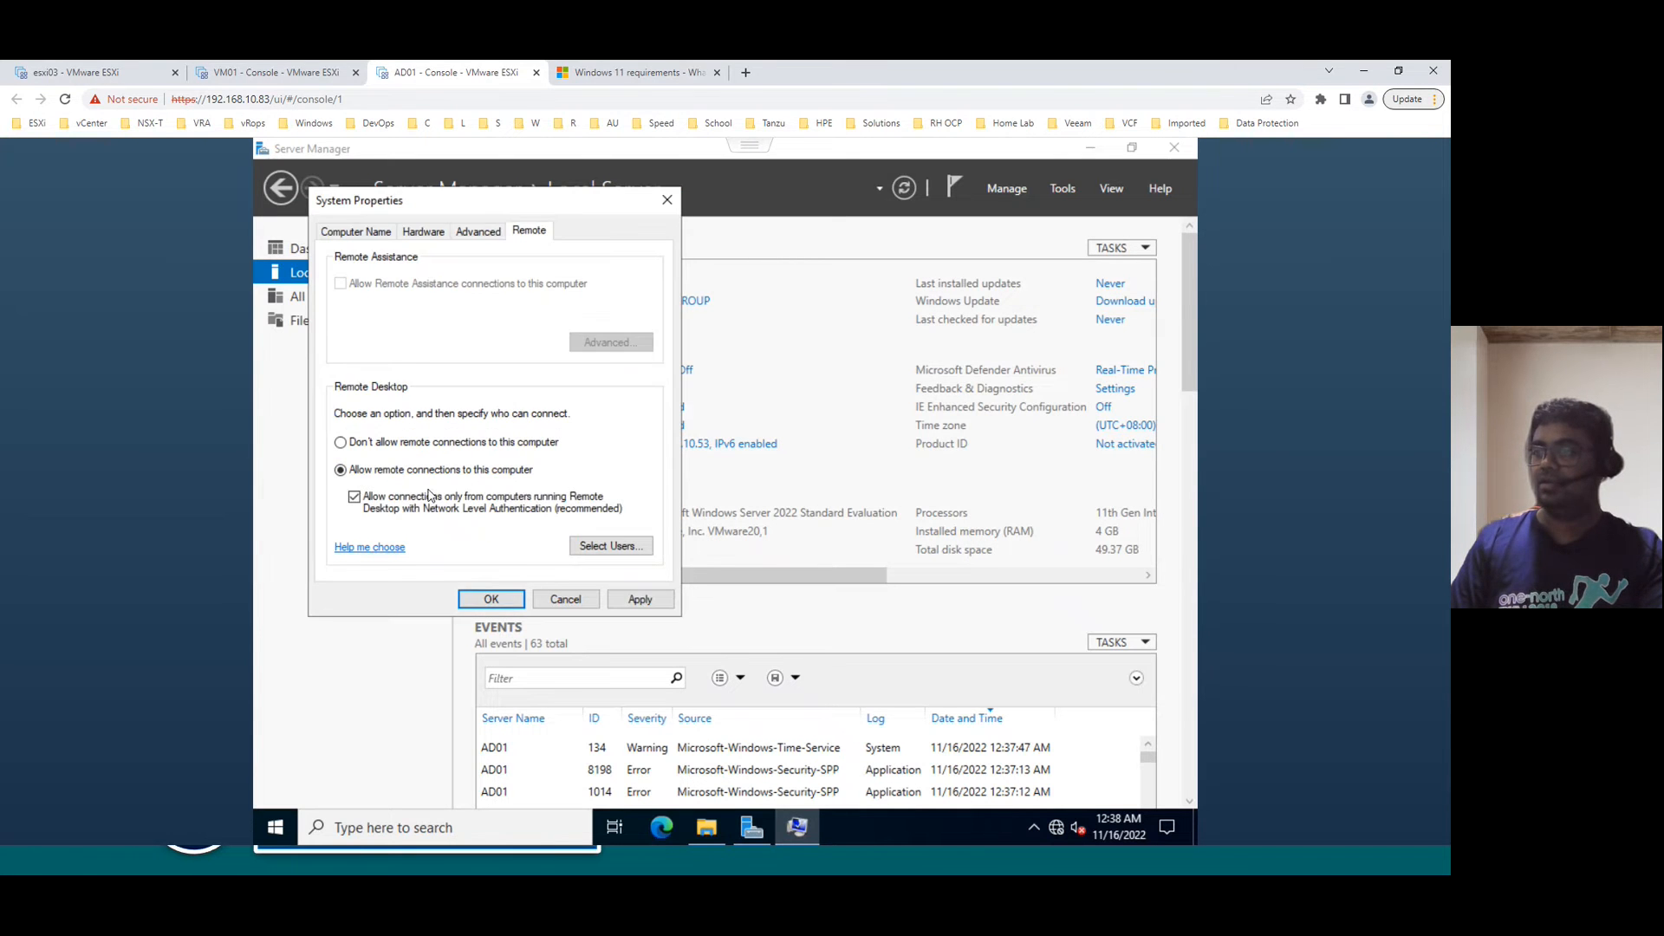
click(640, 599)
click(503, 599)
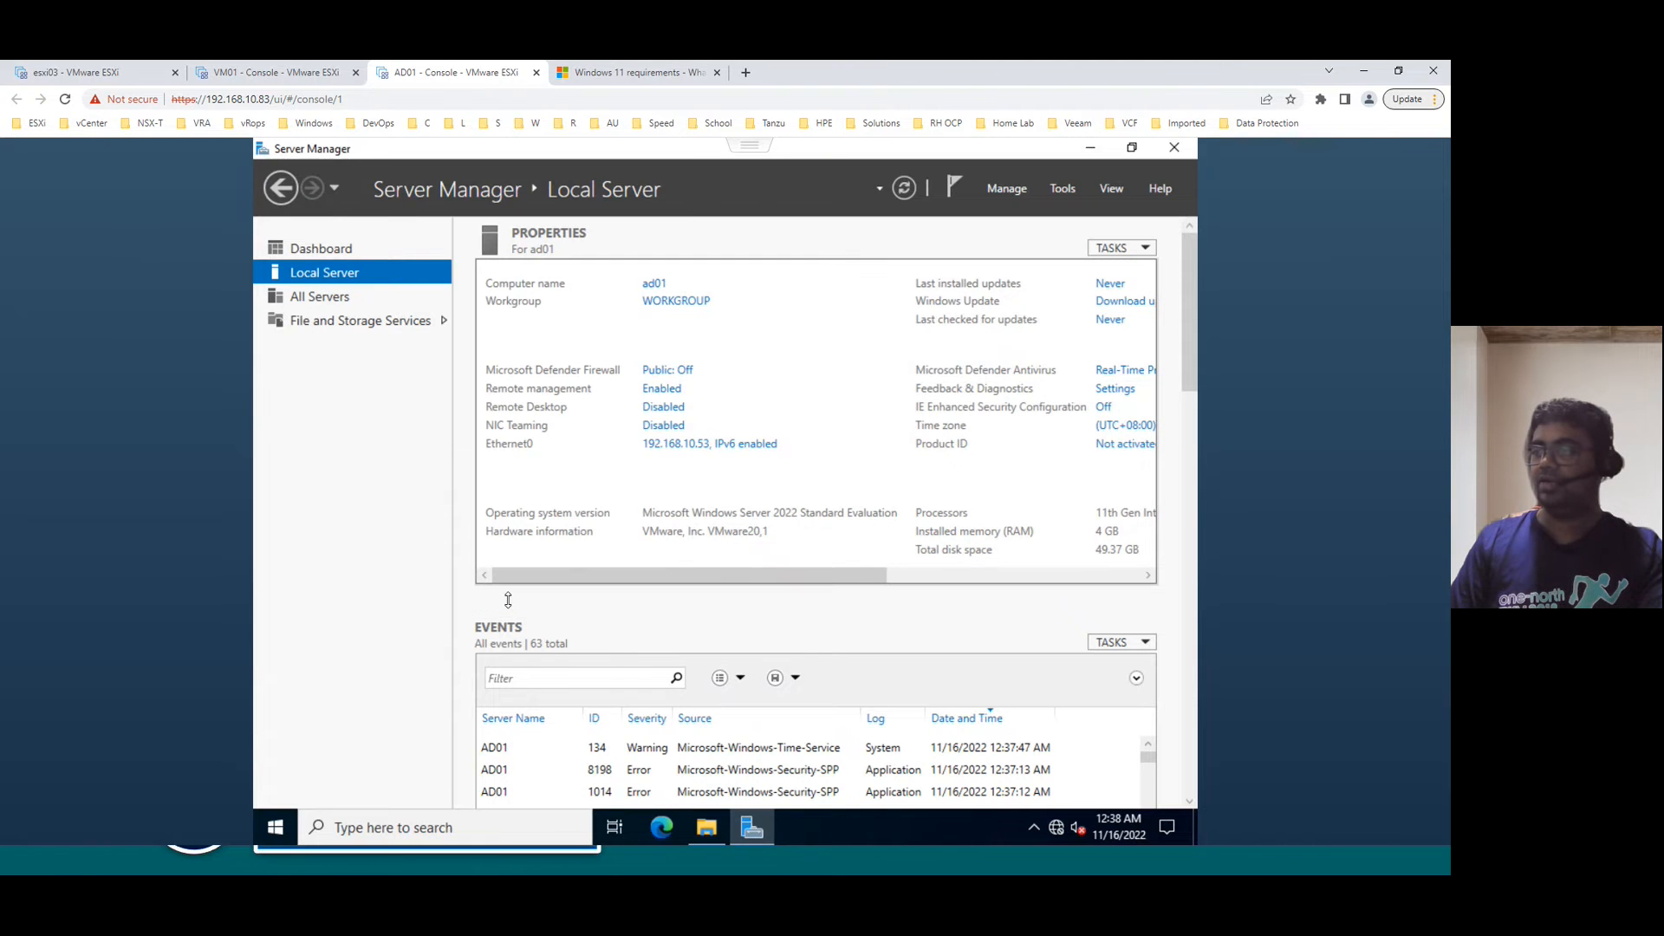
click(907, 189)
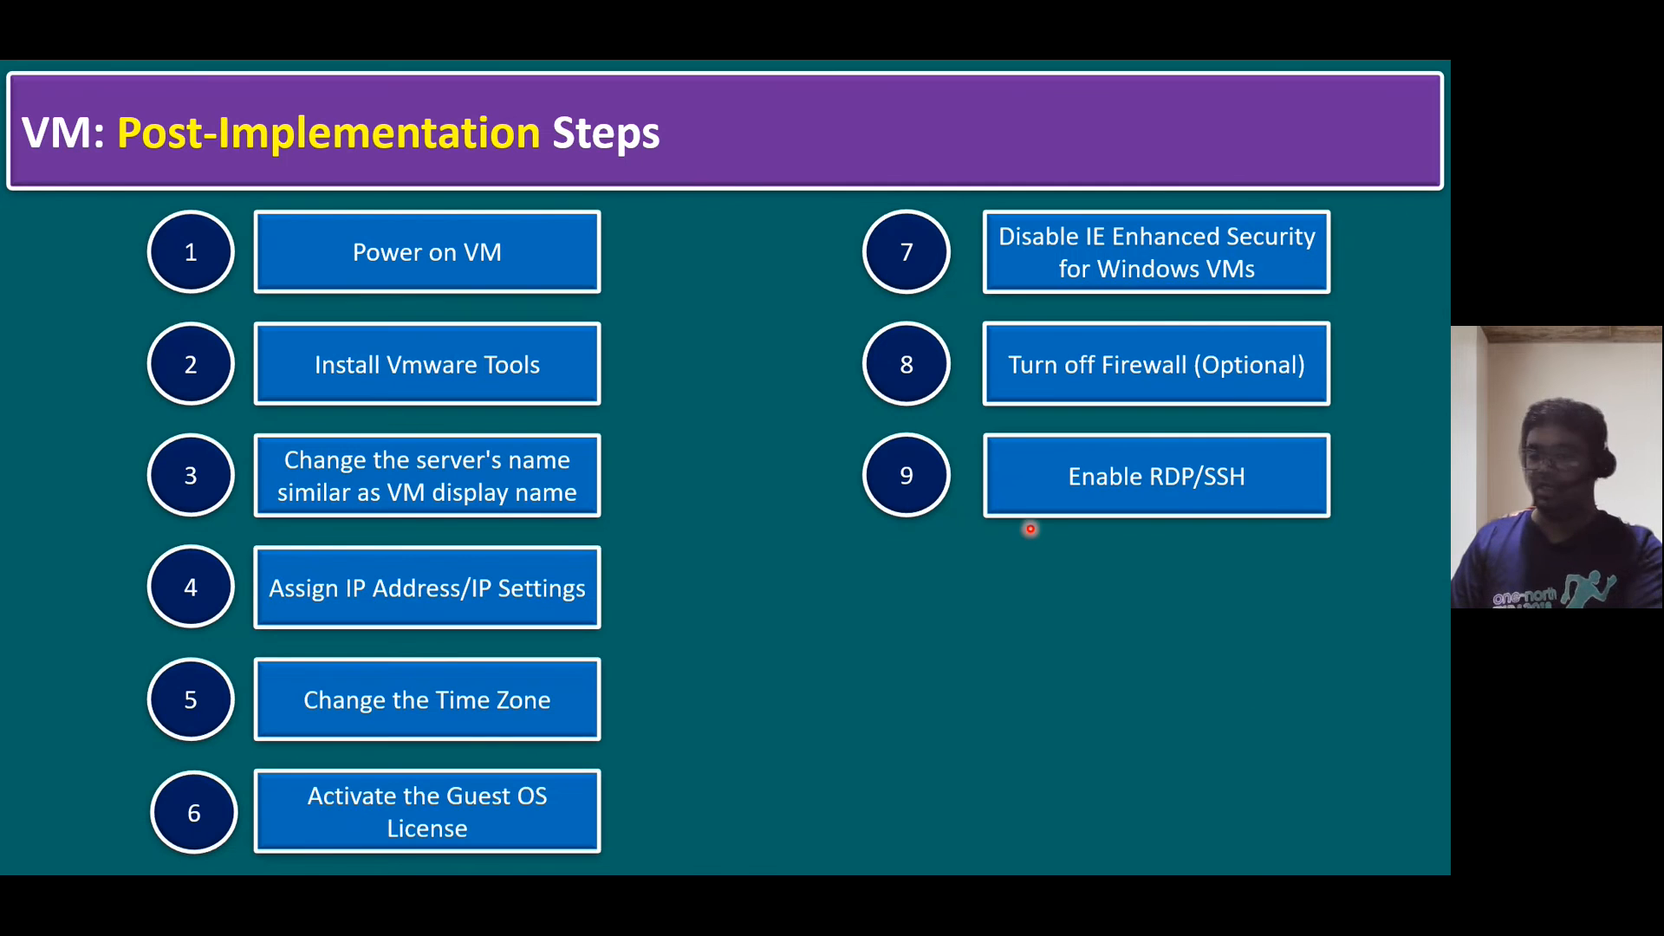
click(1029, 620)
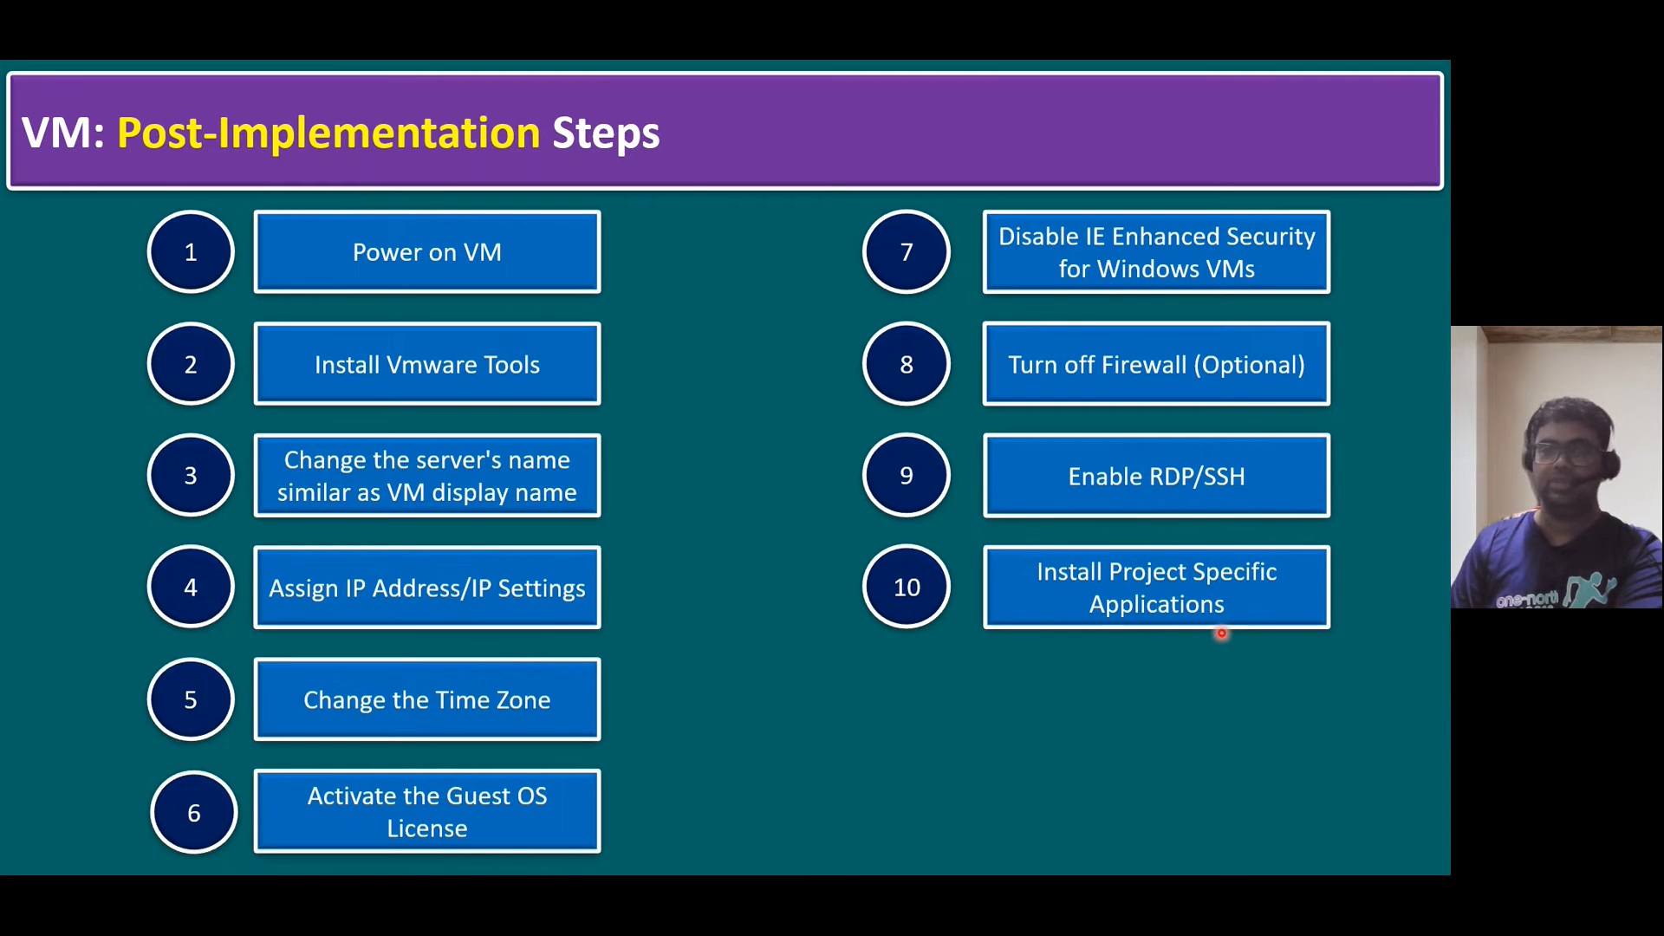
- Reveal checklist steps 11, VM Guest OS Hardening, and 12, Provide VM details to Customer, then return to AD01
click(1221, 634)
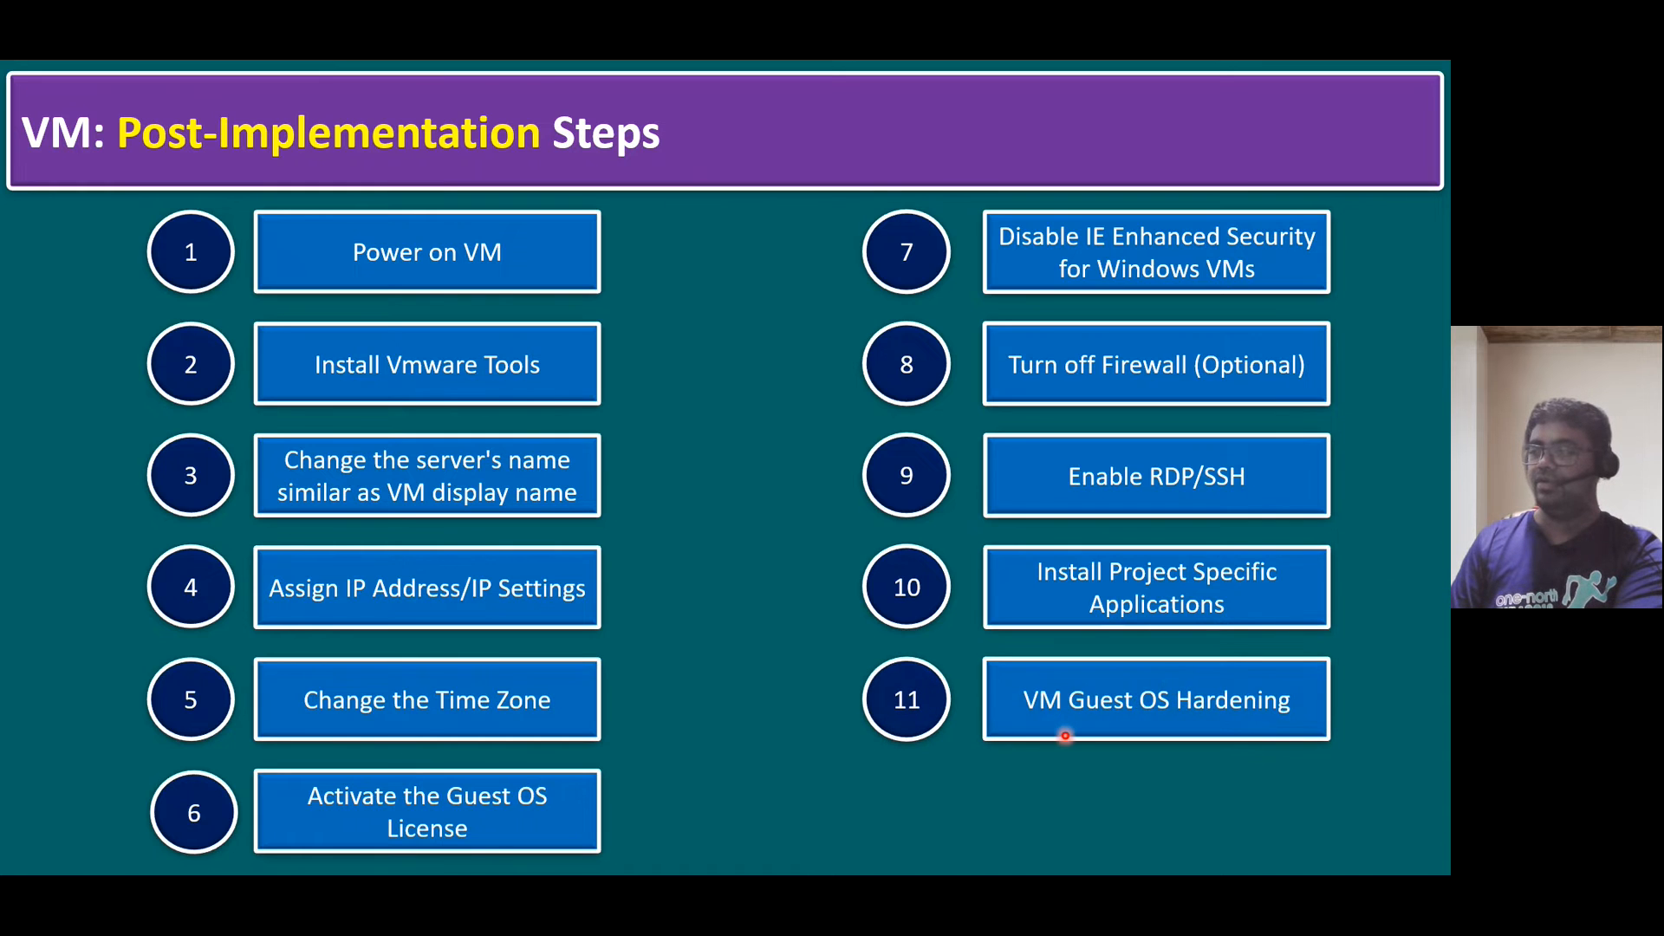
click(1245, 715)
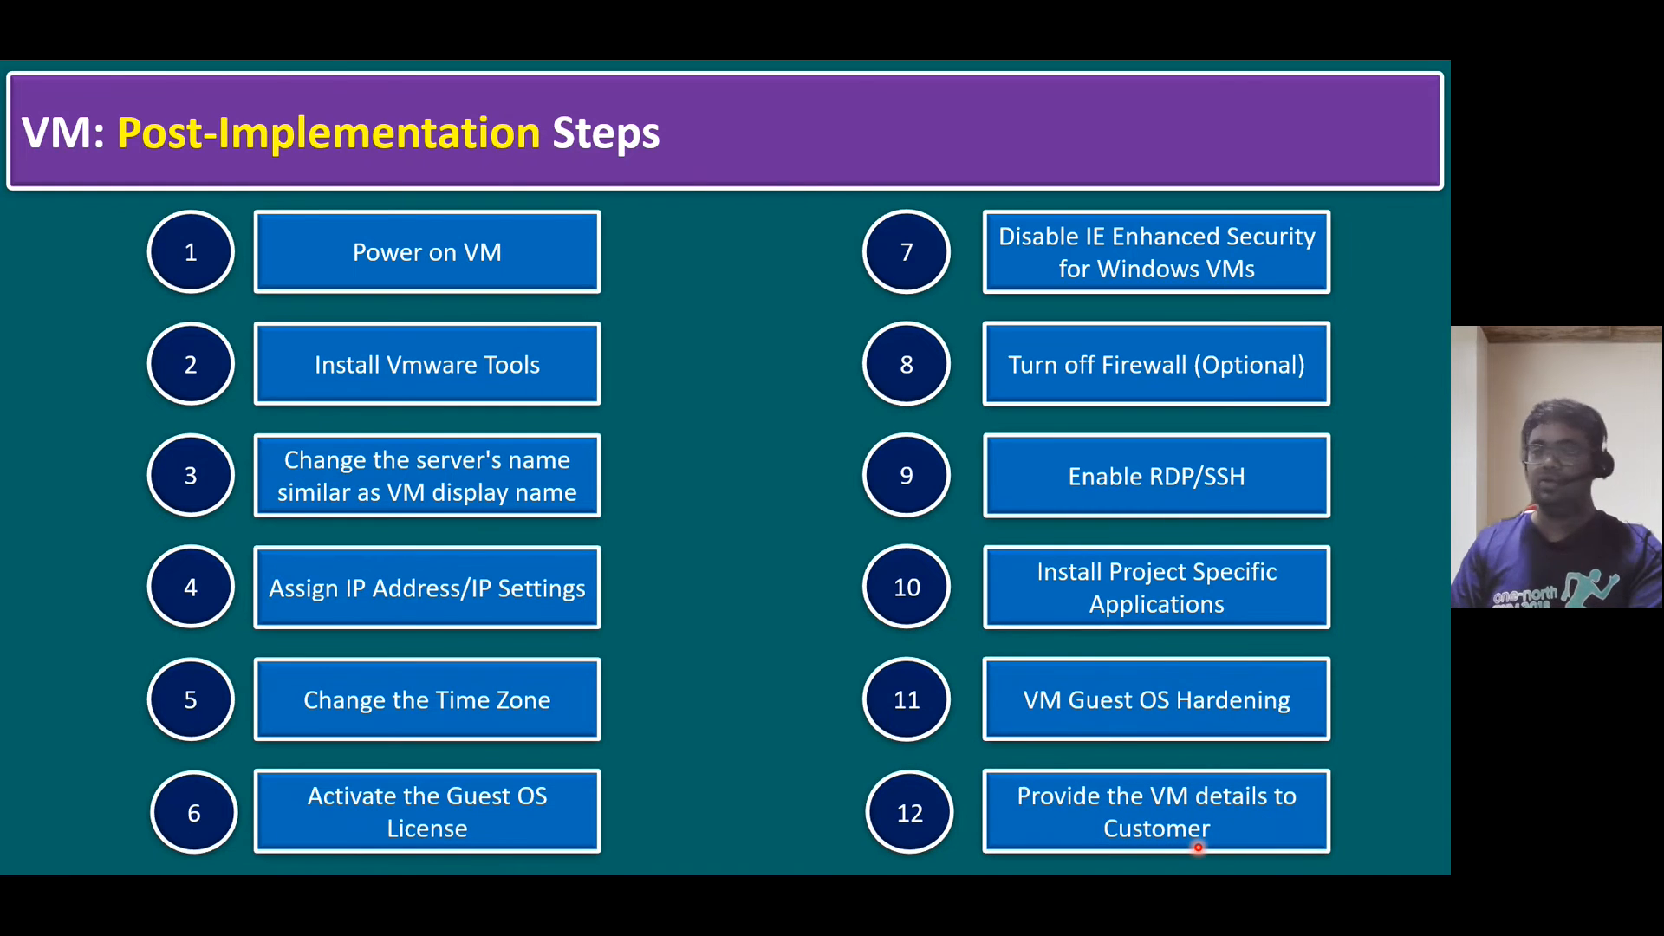
key(alt+Tab)
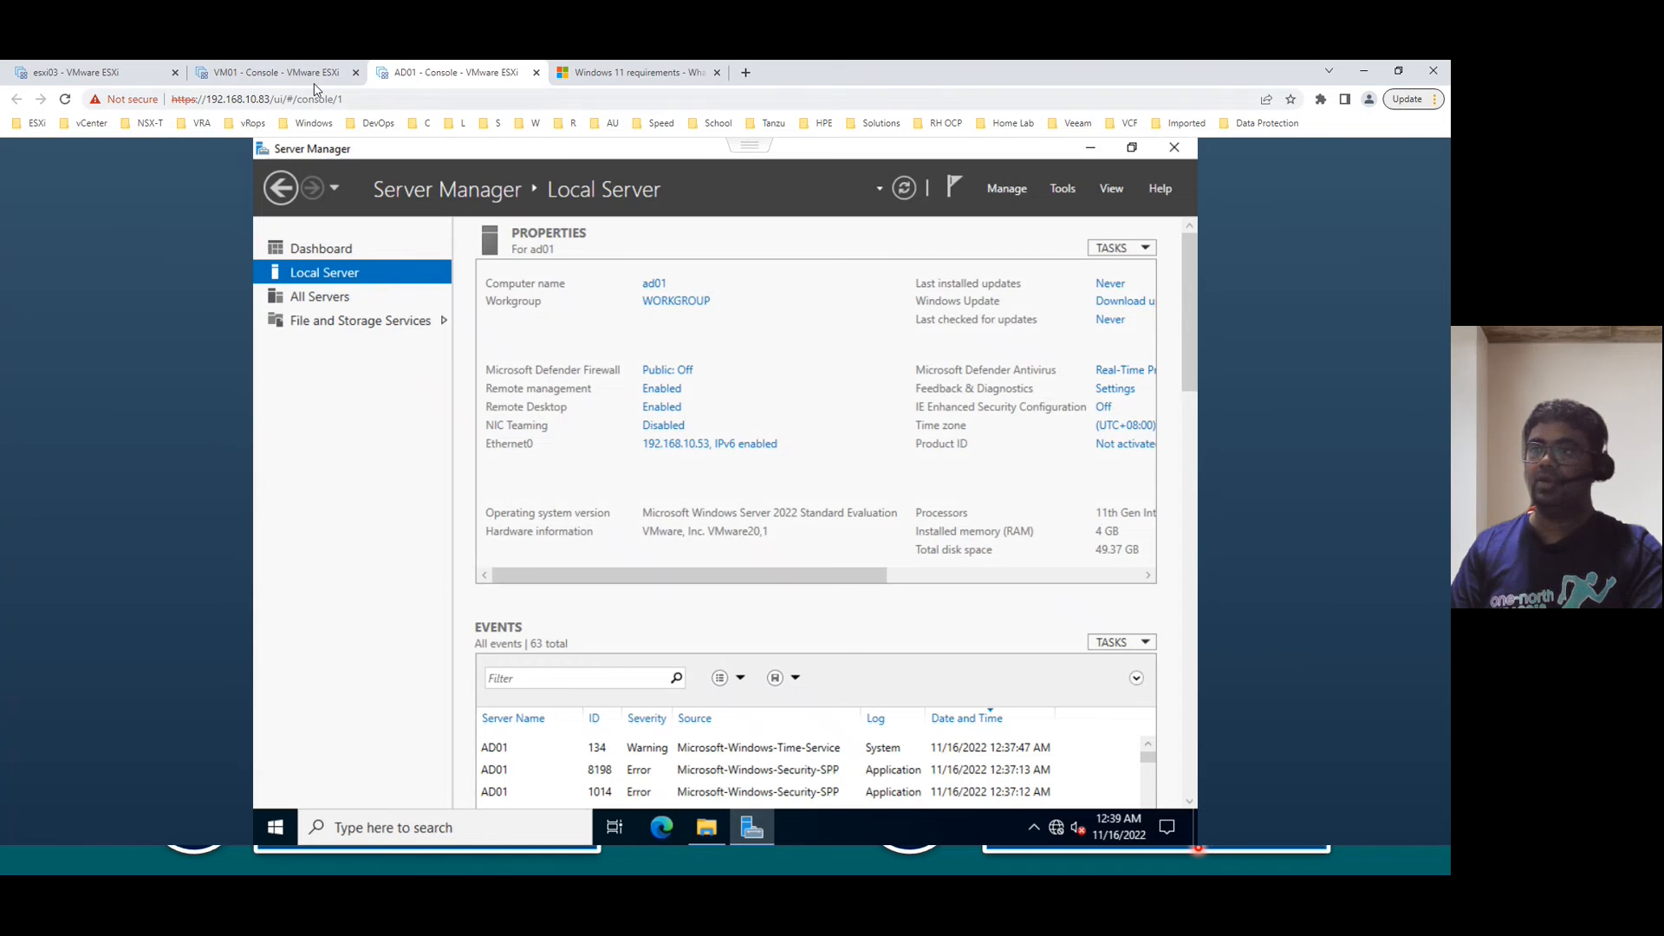
- Check the VM01 console, then advance the slideshow to the closing Thank You slide
click(286, 73)
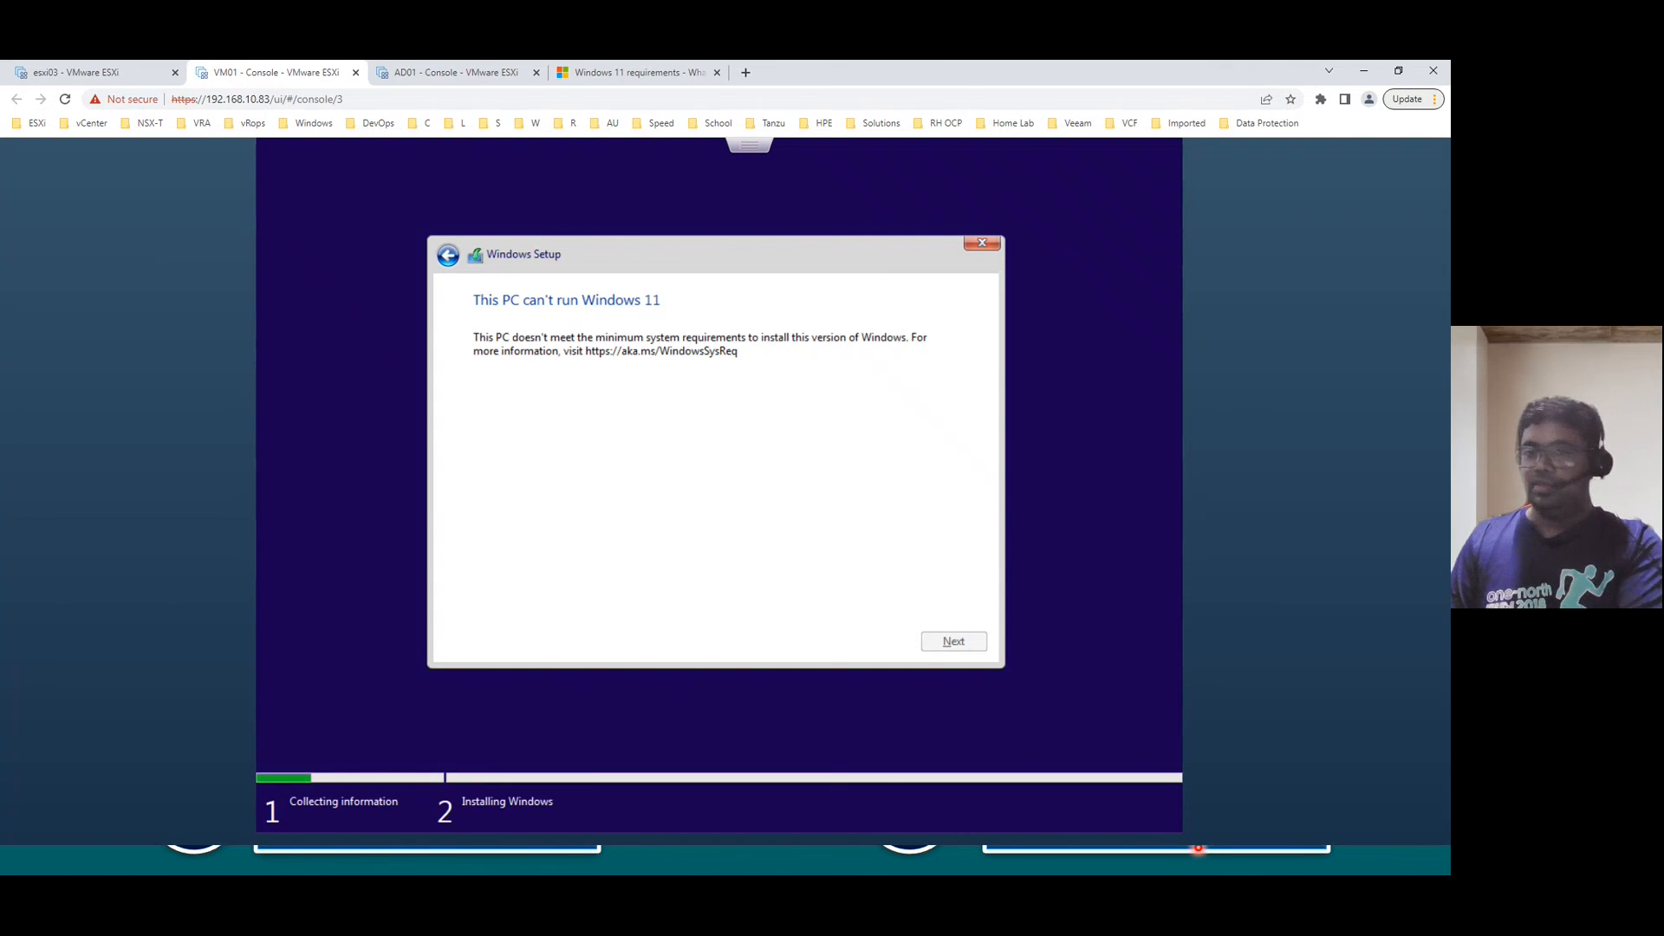
key(alt+Tab)
key(Right)
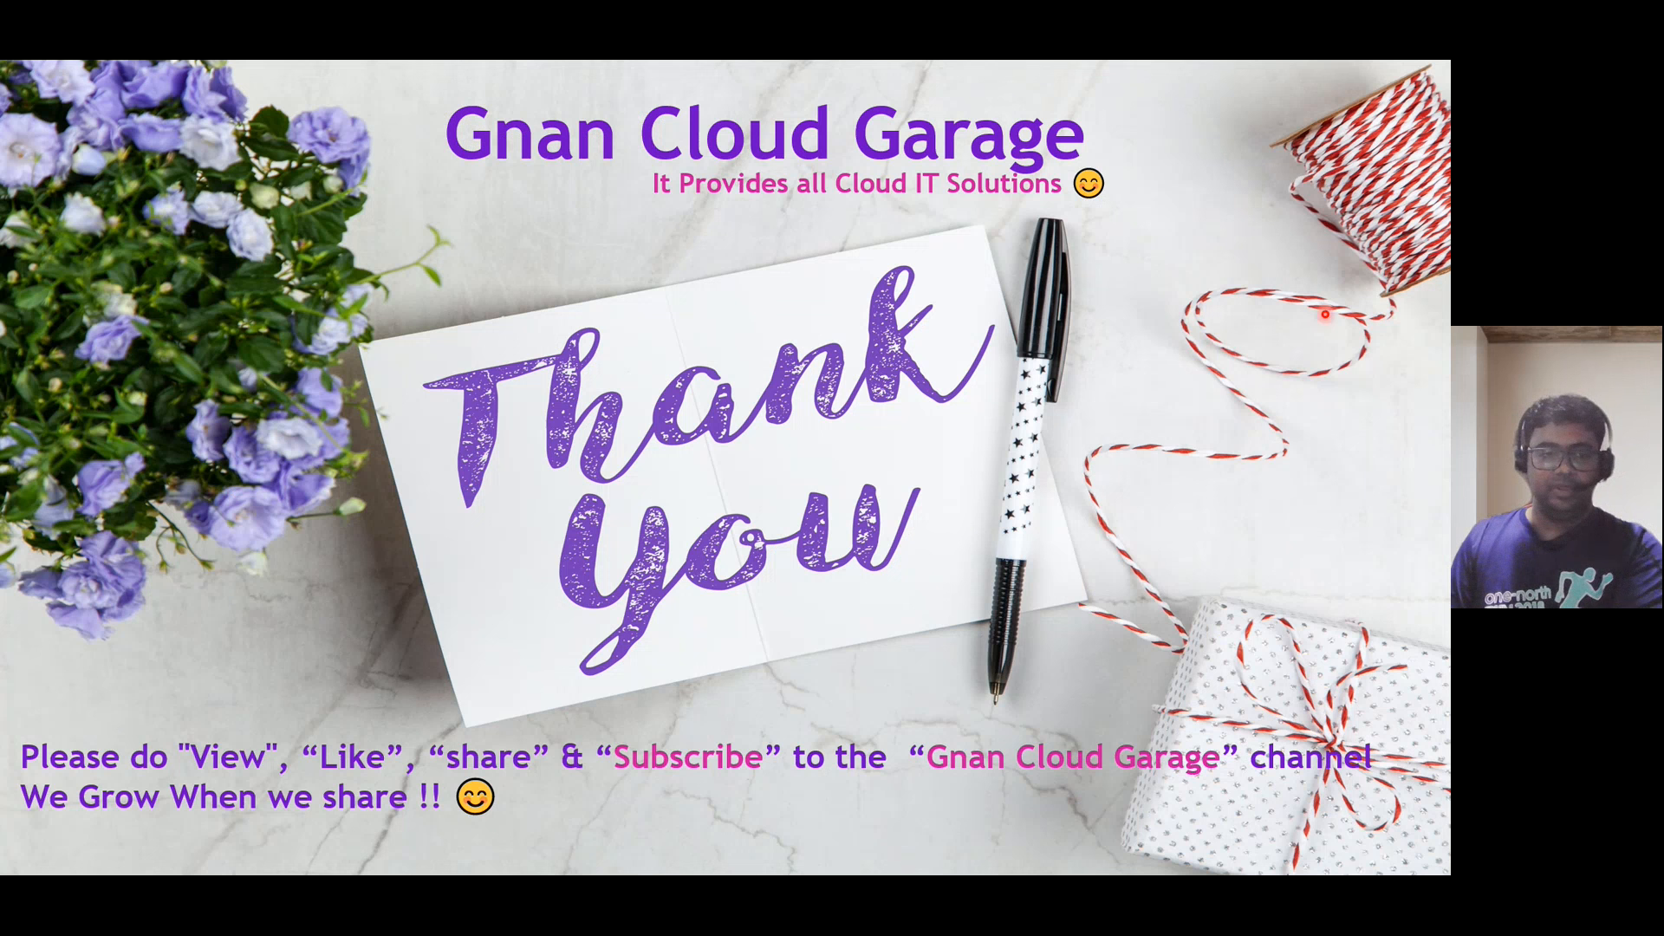